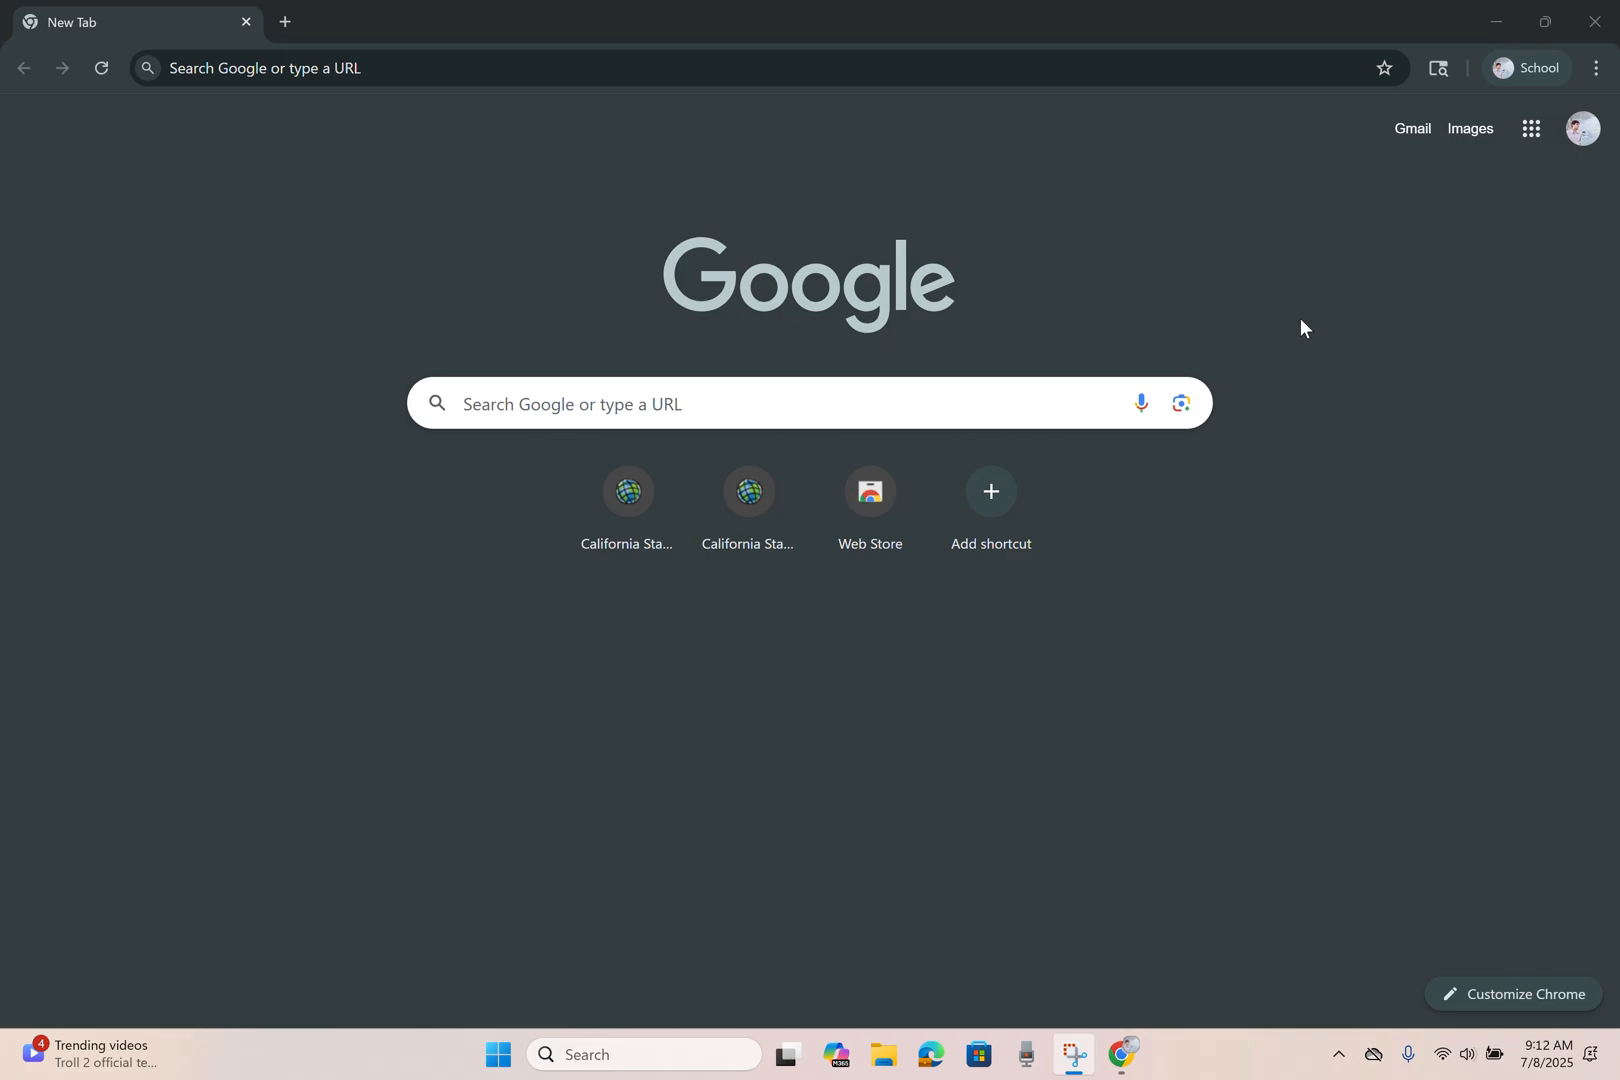
pyautogui.click(1584, 133)
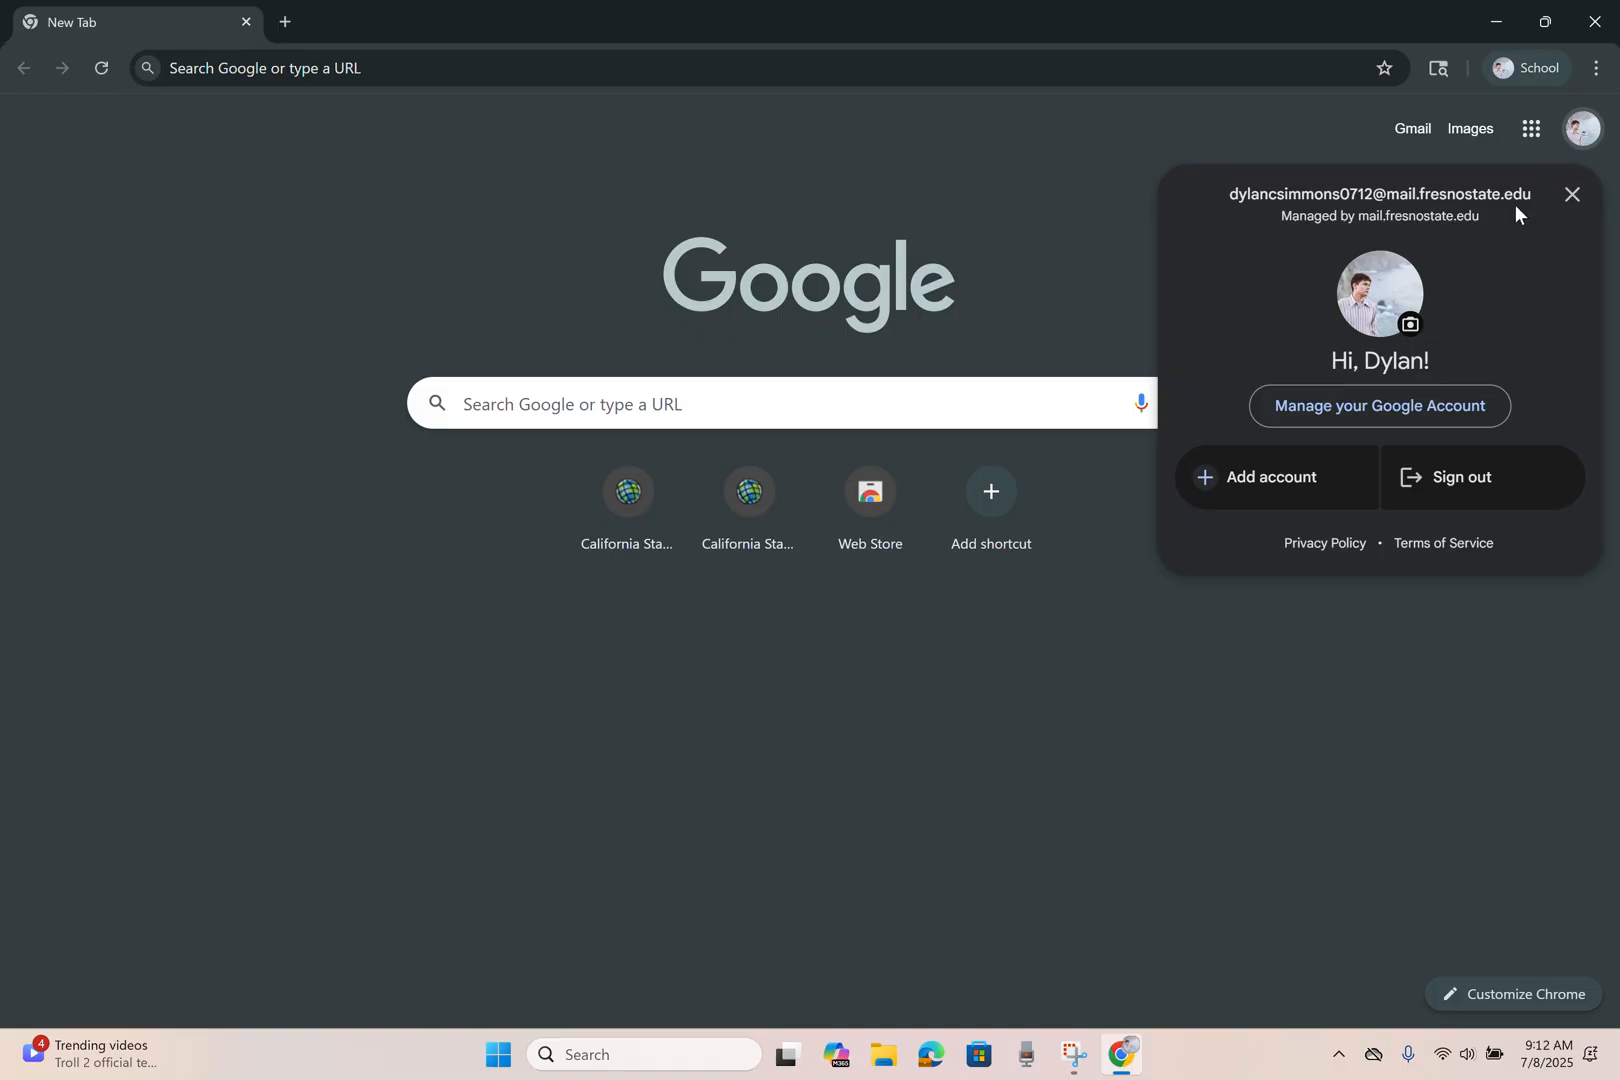
pyautogui.click(516, 68)
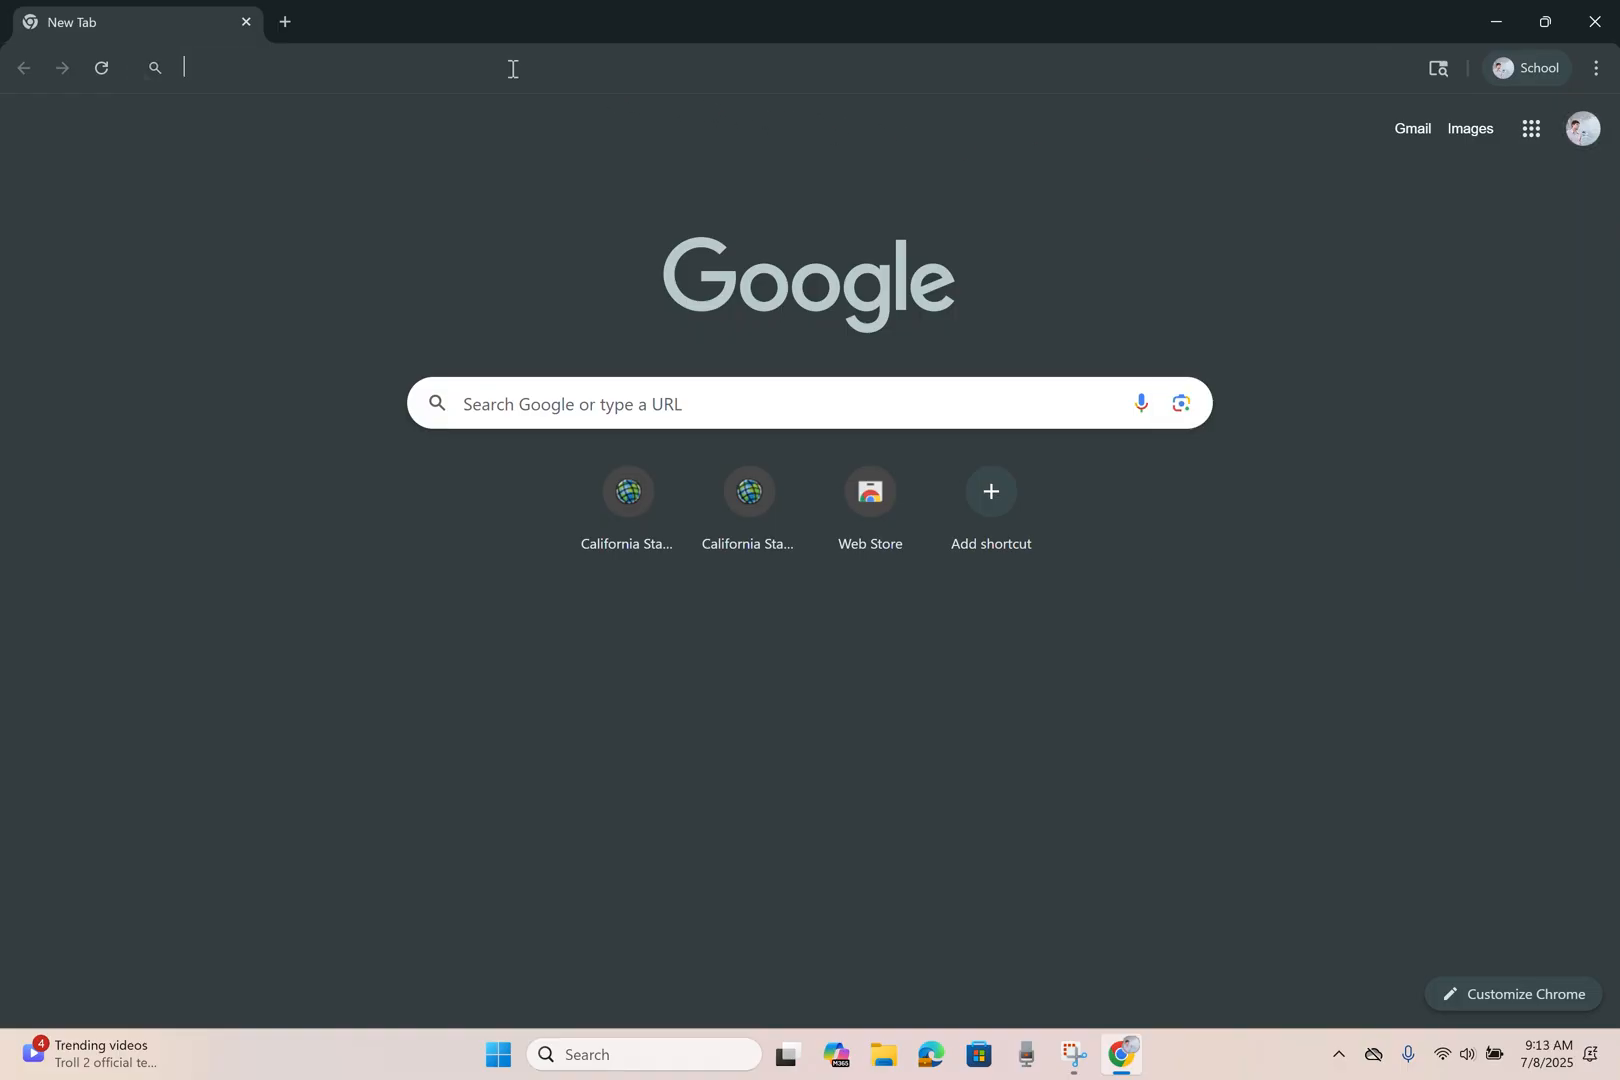
pyautogui.write('https://fresnostate.maps.arcgis.com/')
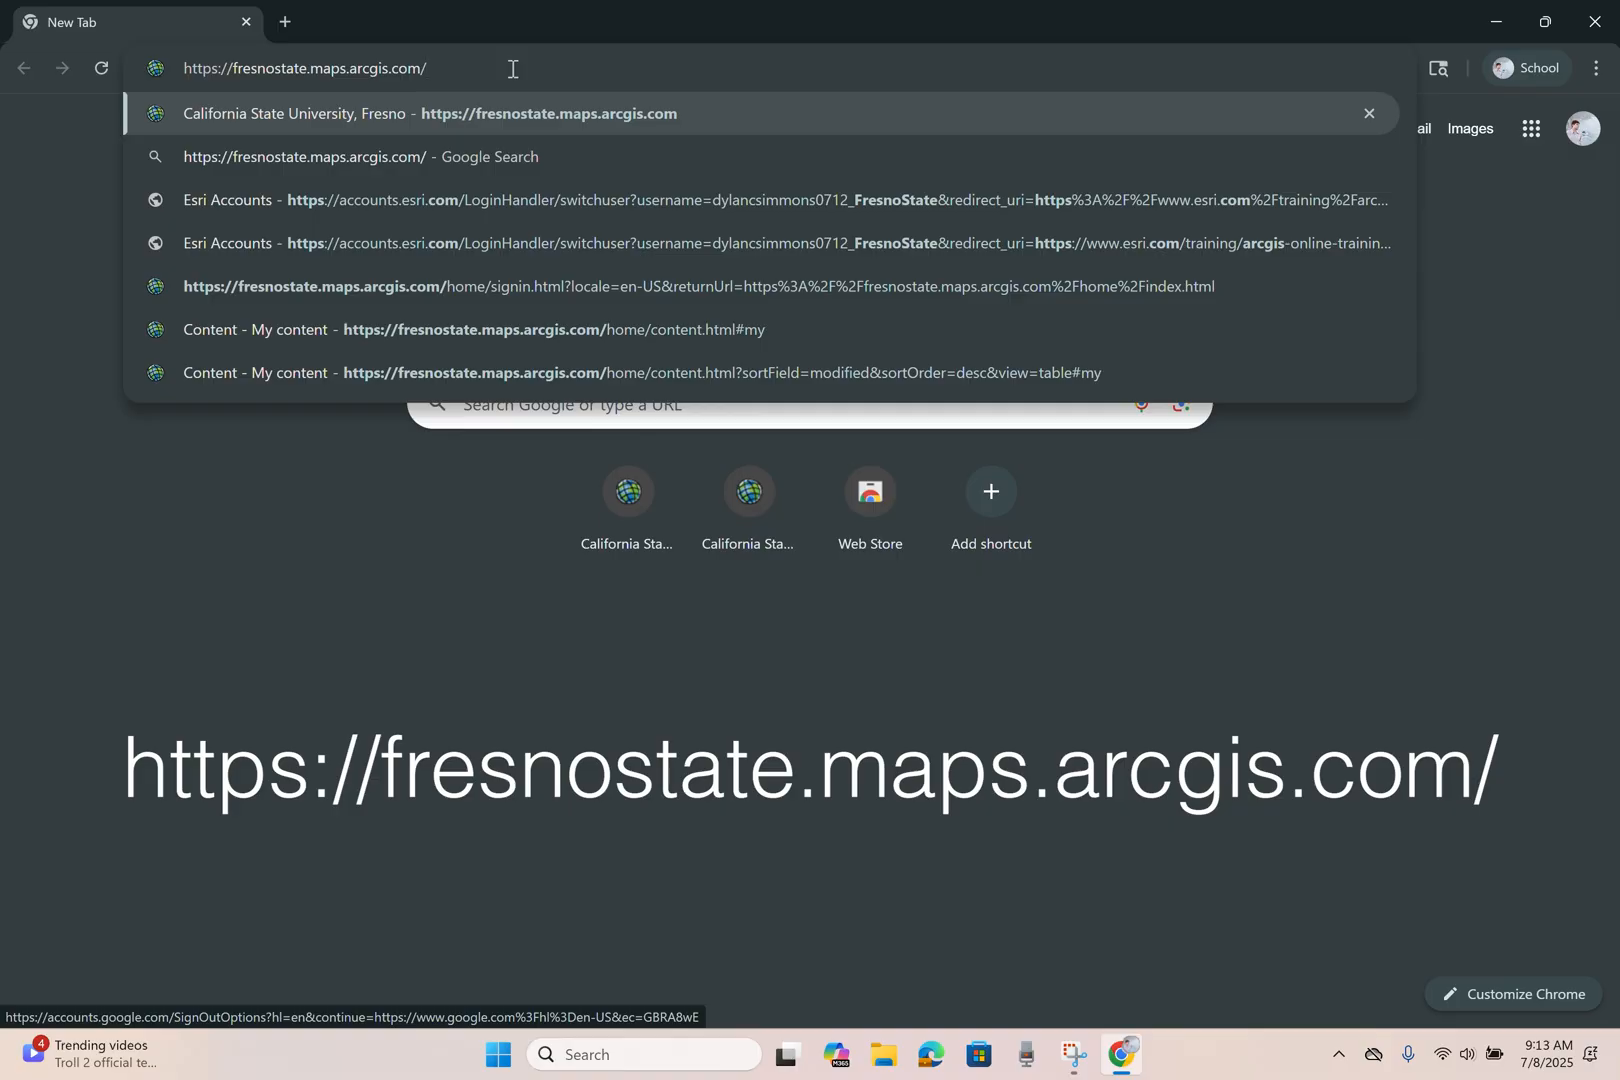
pyautogui.press('Return')
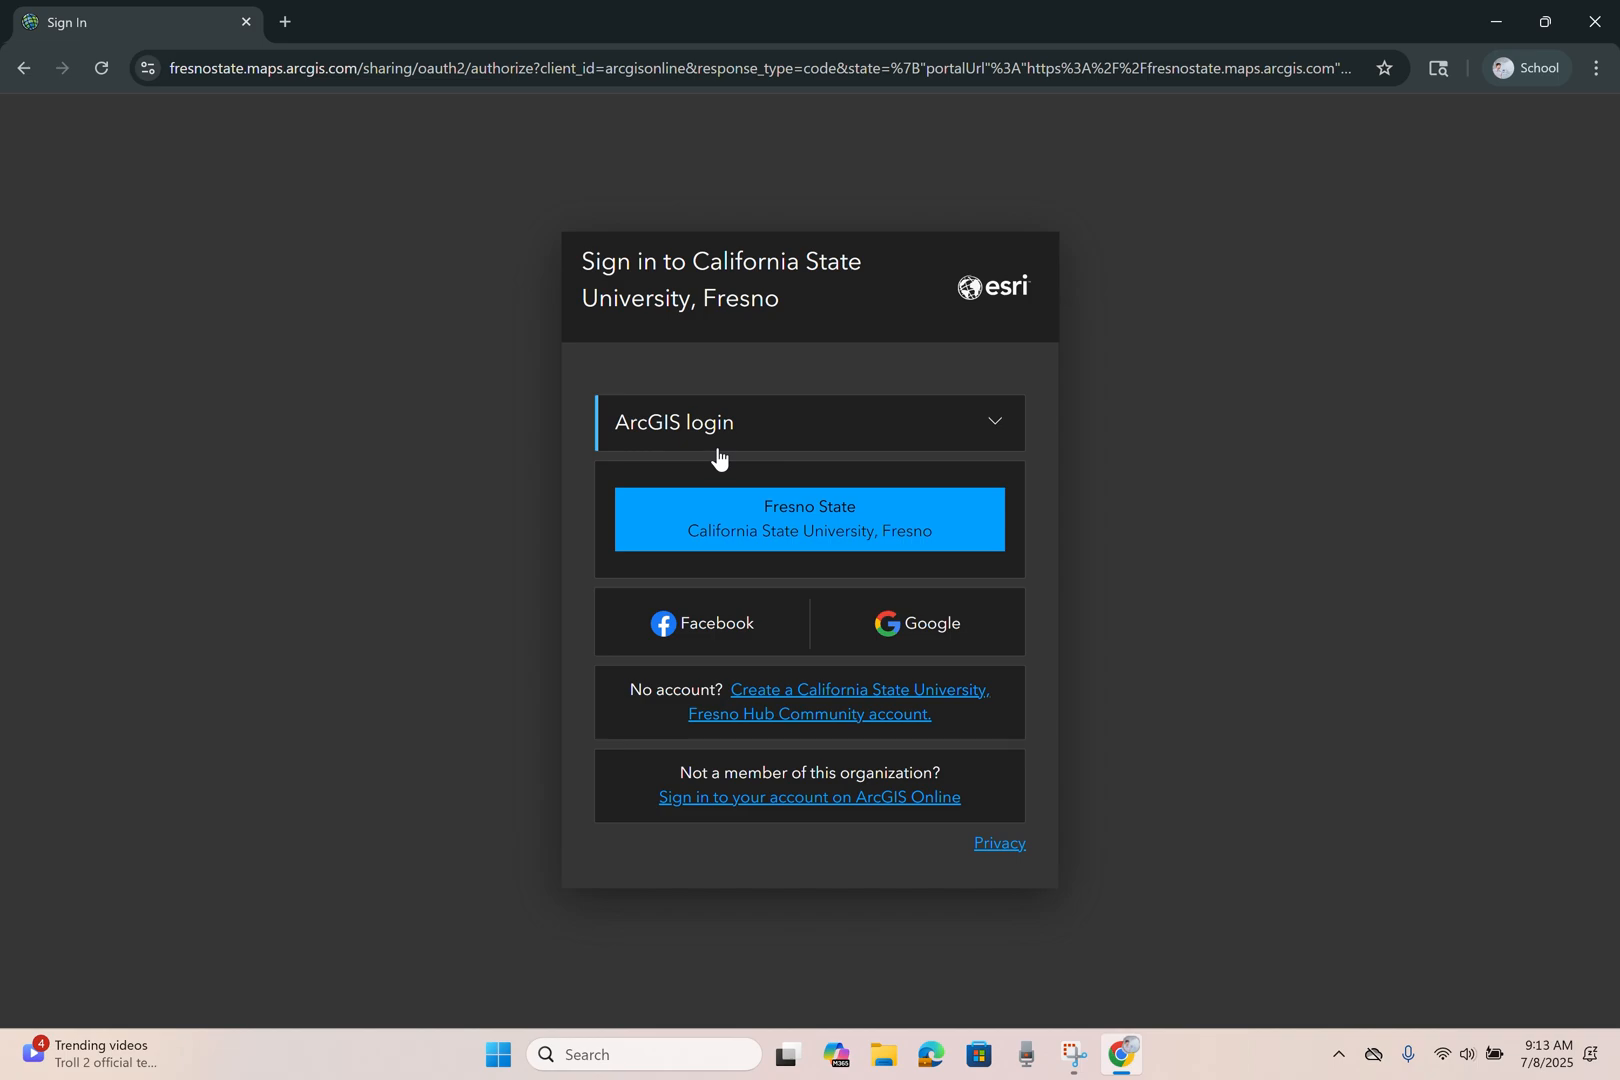
pyautogui.click(810, 516)
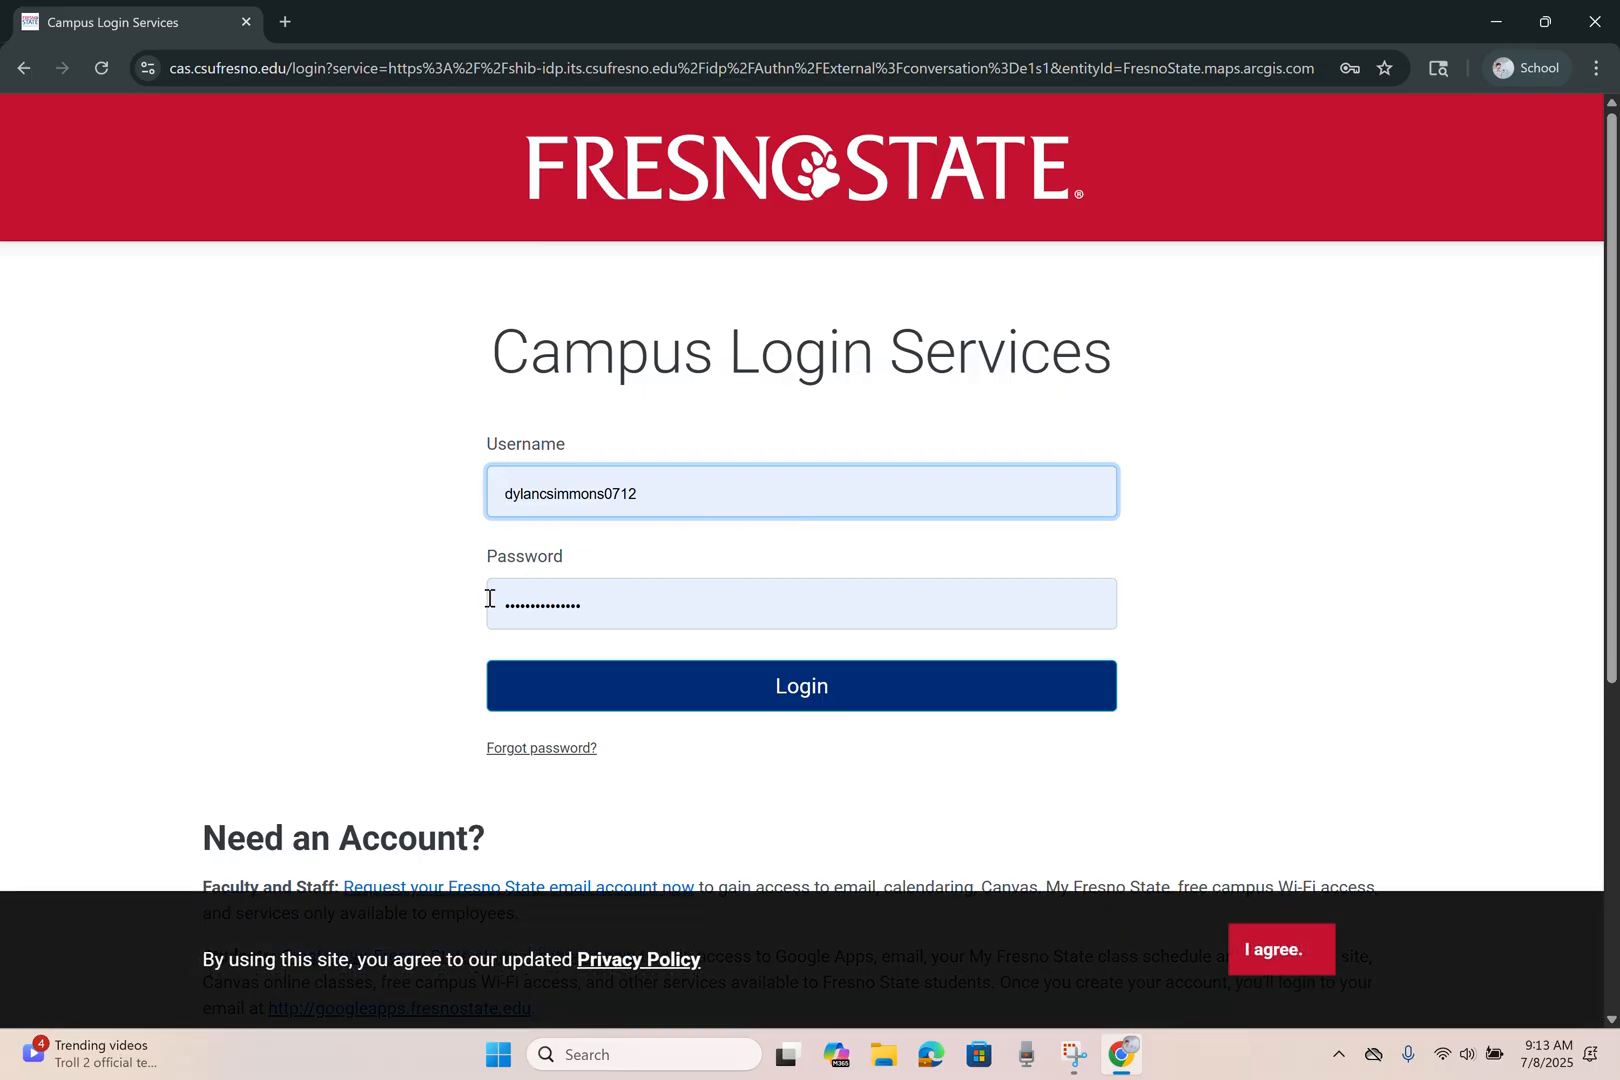
pyautogui.click(797, 697)
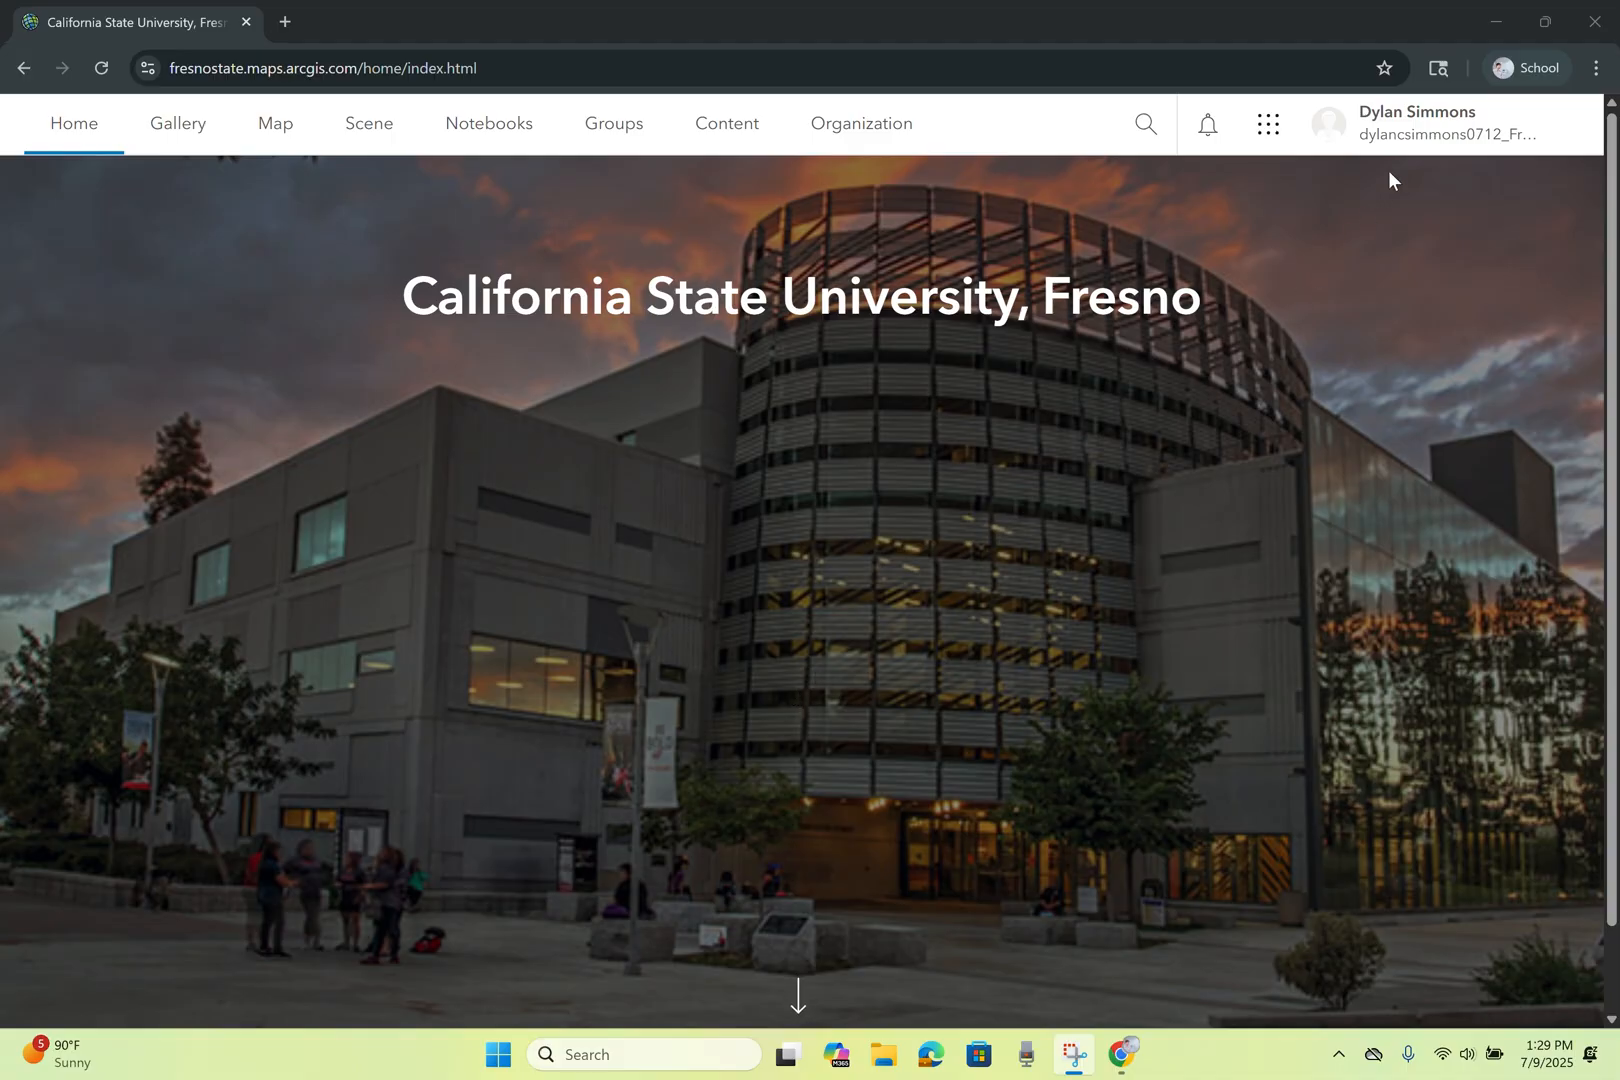
# - Open the Esri training site from the account profile and look over the Getting Started courses for ArcGIS Online
pyautogui.click(1428, 128)
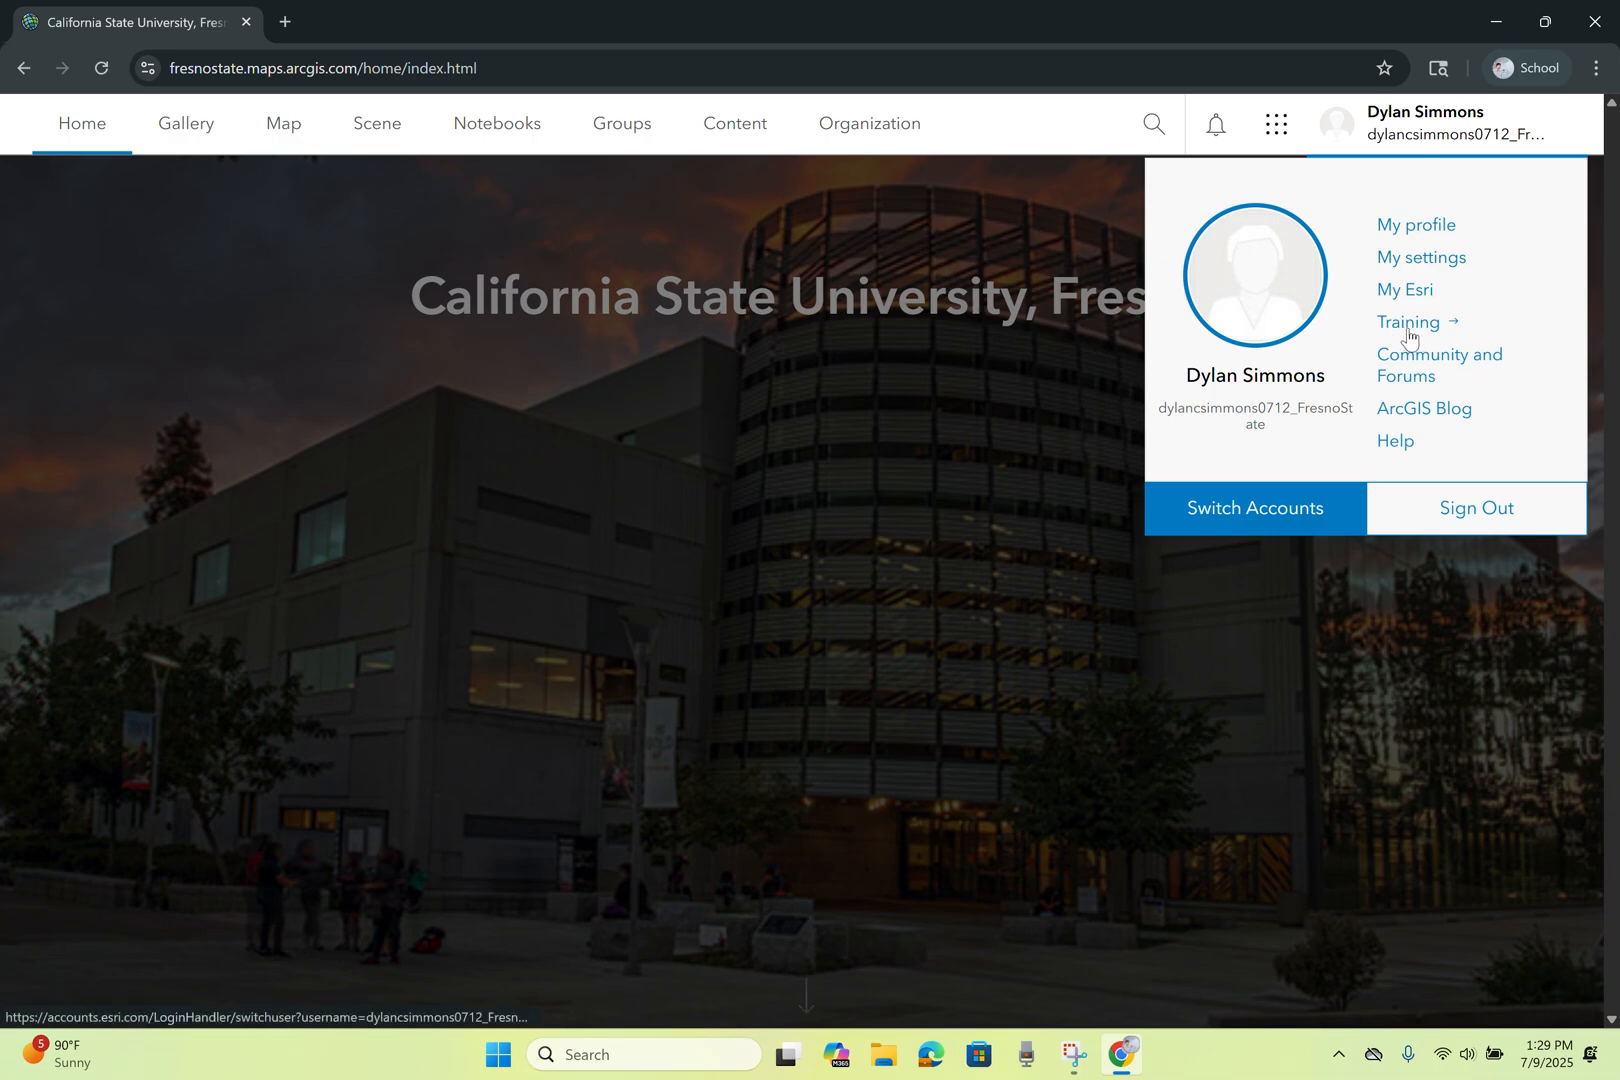
pyautogui.click(1395, 326)
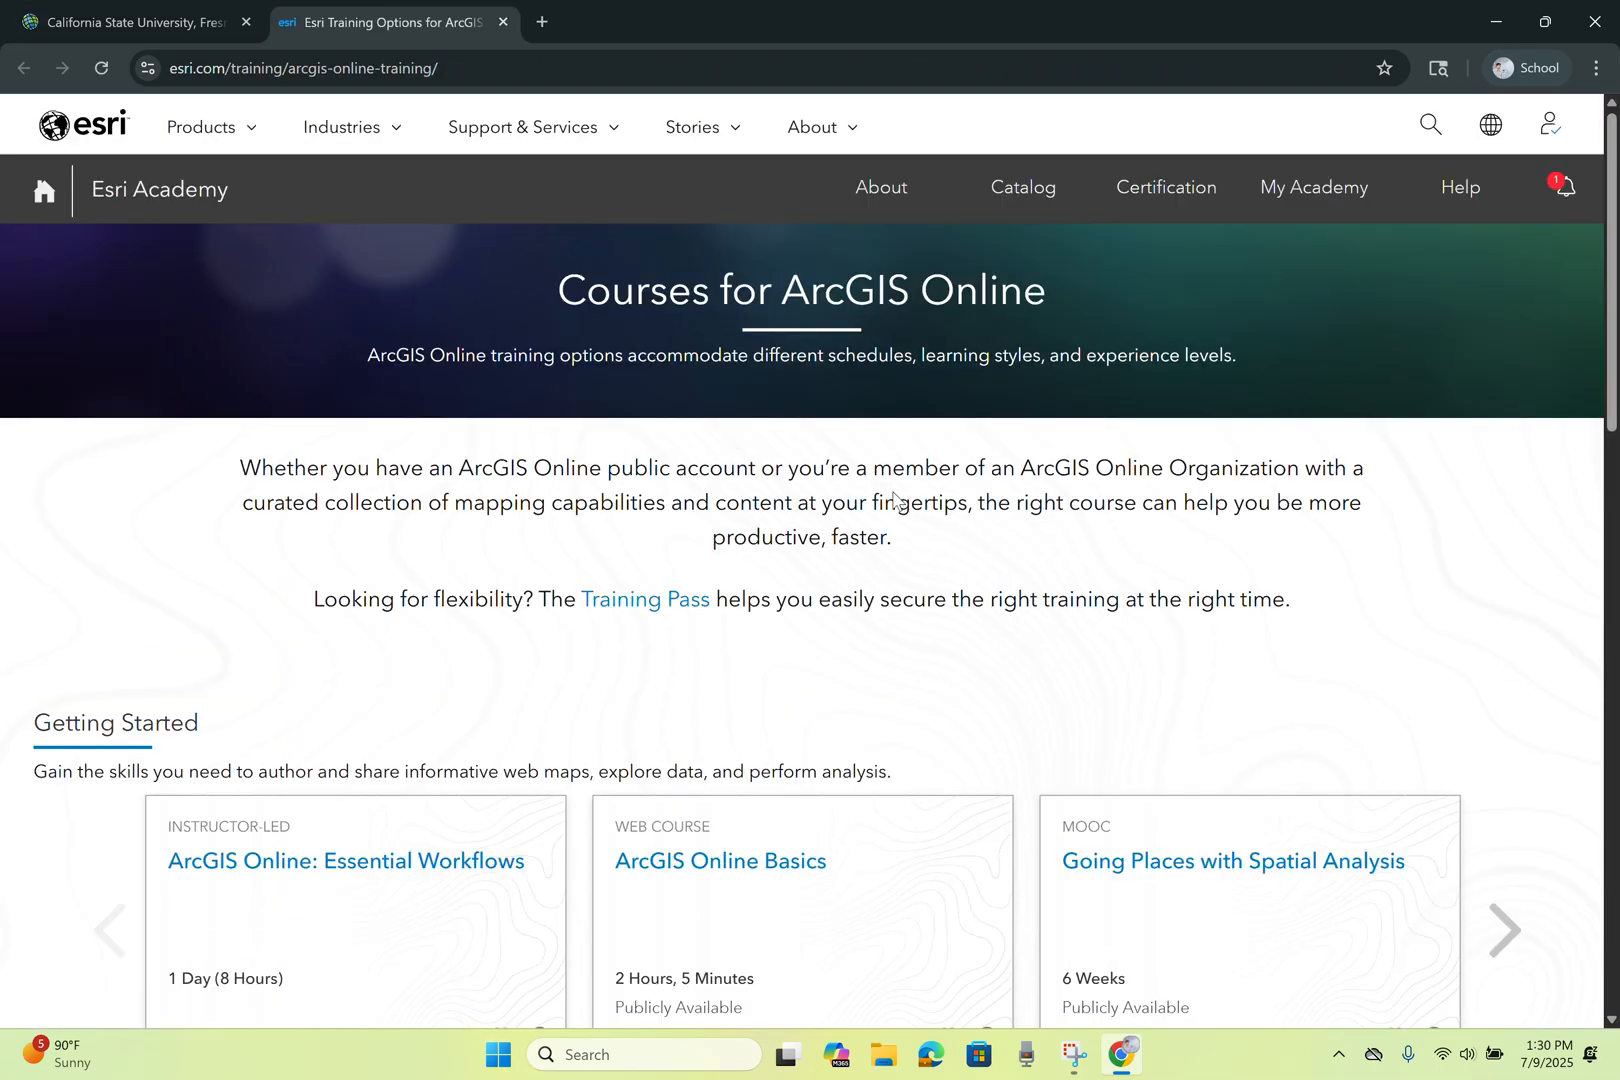
pyautogui.scroll(-3, 710, 672)
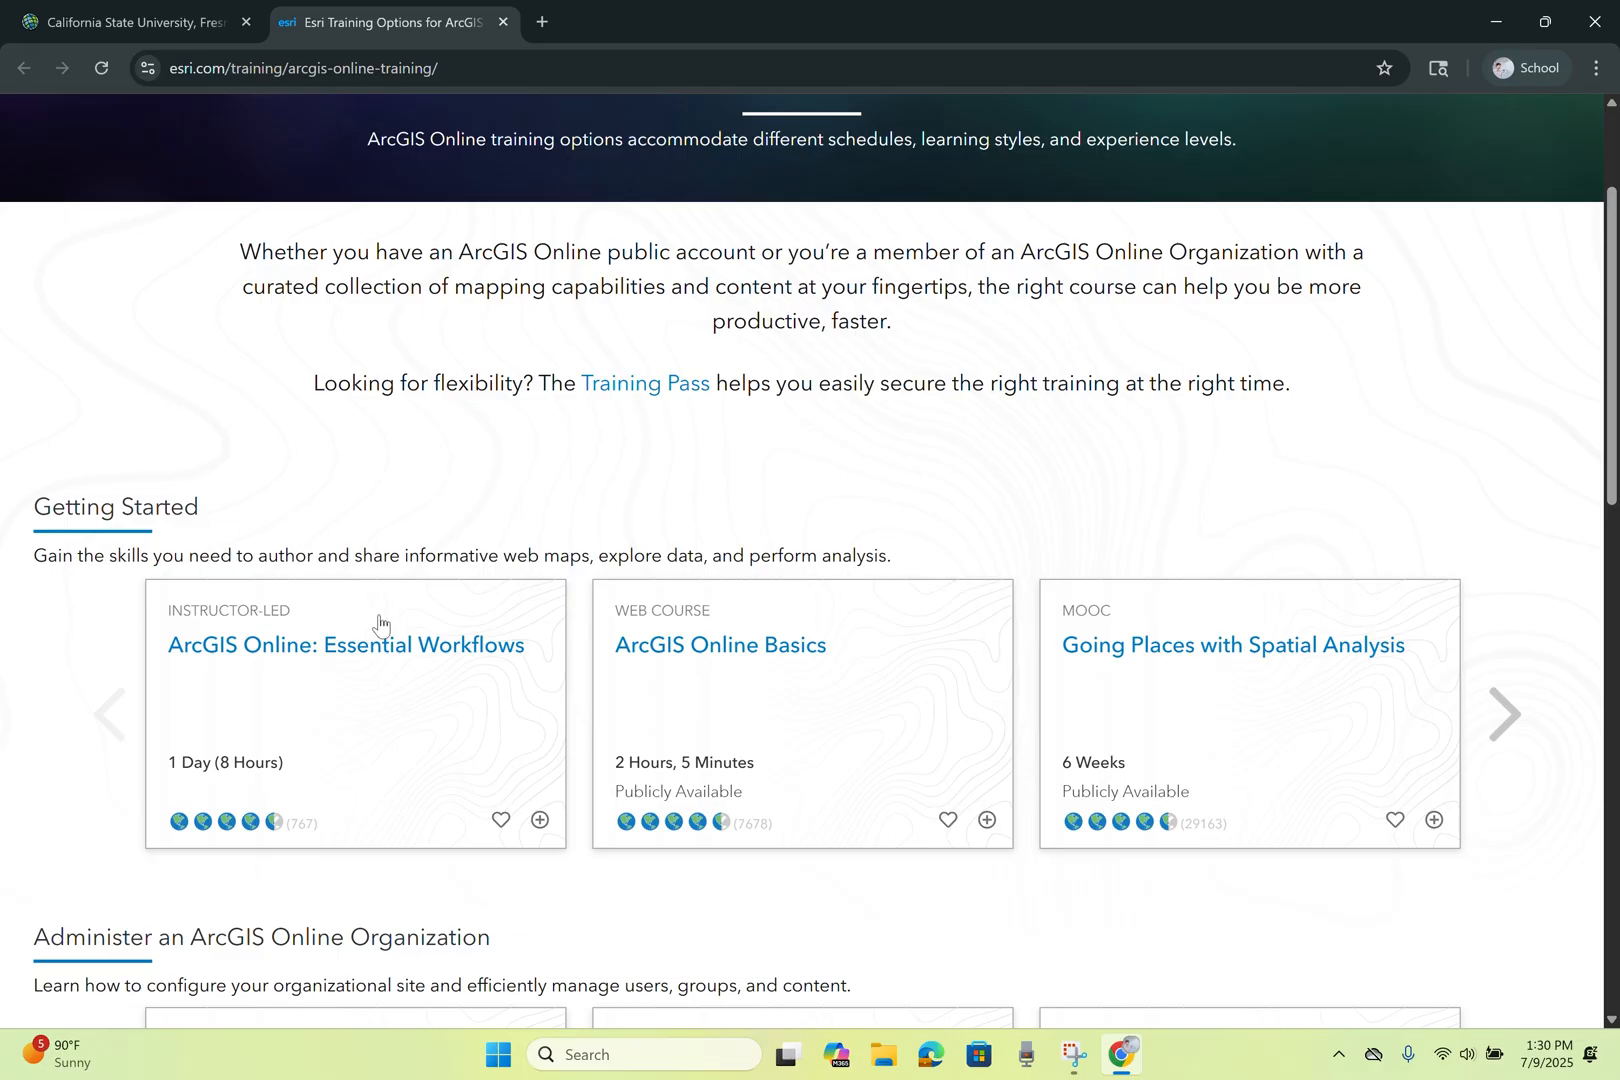
pyautogui.scroll(3, 923, 634)
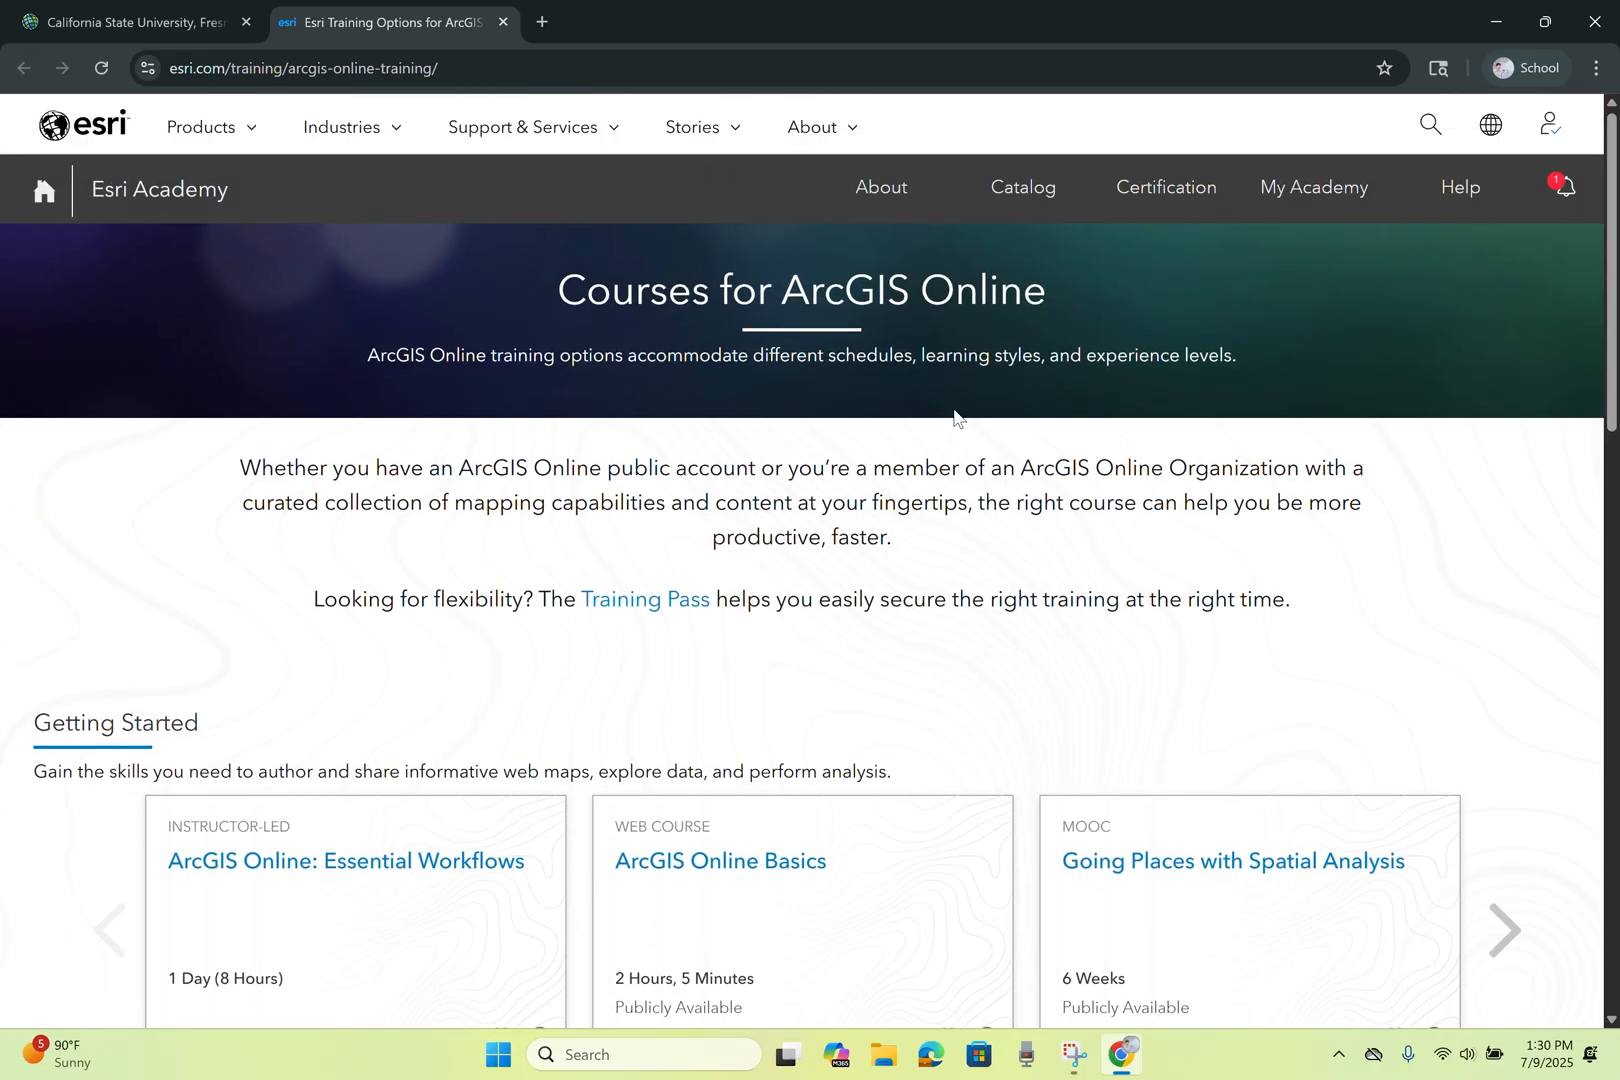
# - Open the Esri Academy course catalog and browse its topics, product filter options and course listings
pyautogui.click(1040, 190)
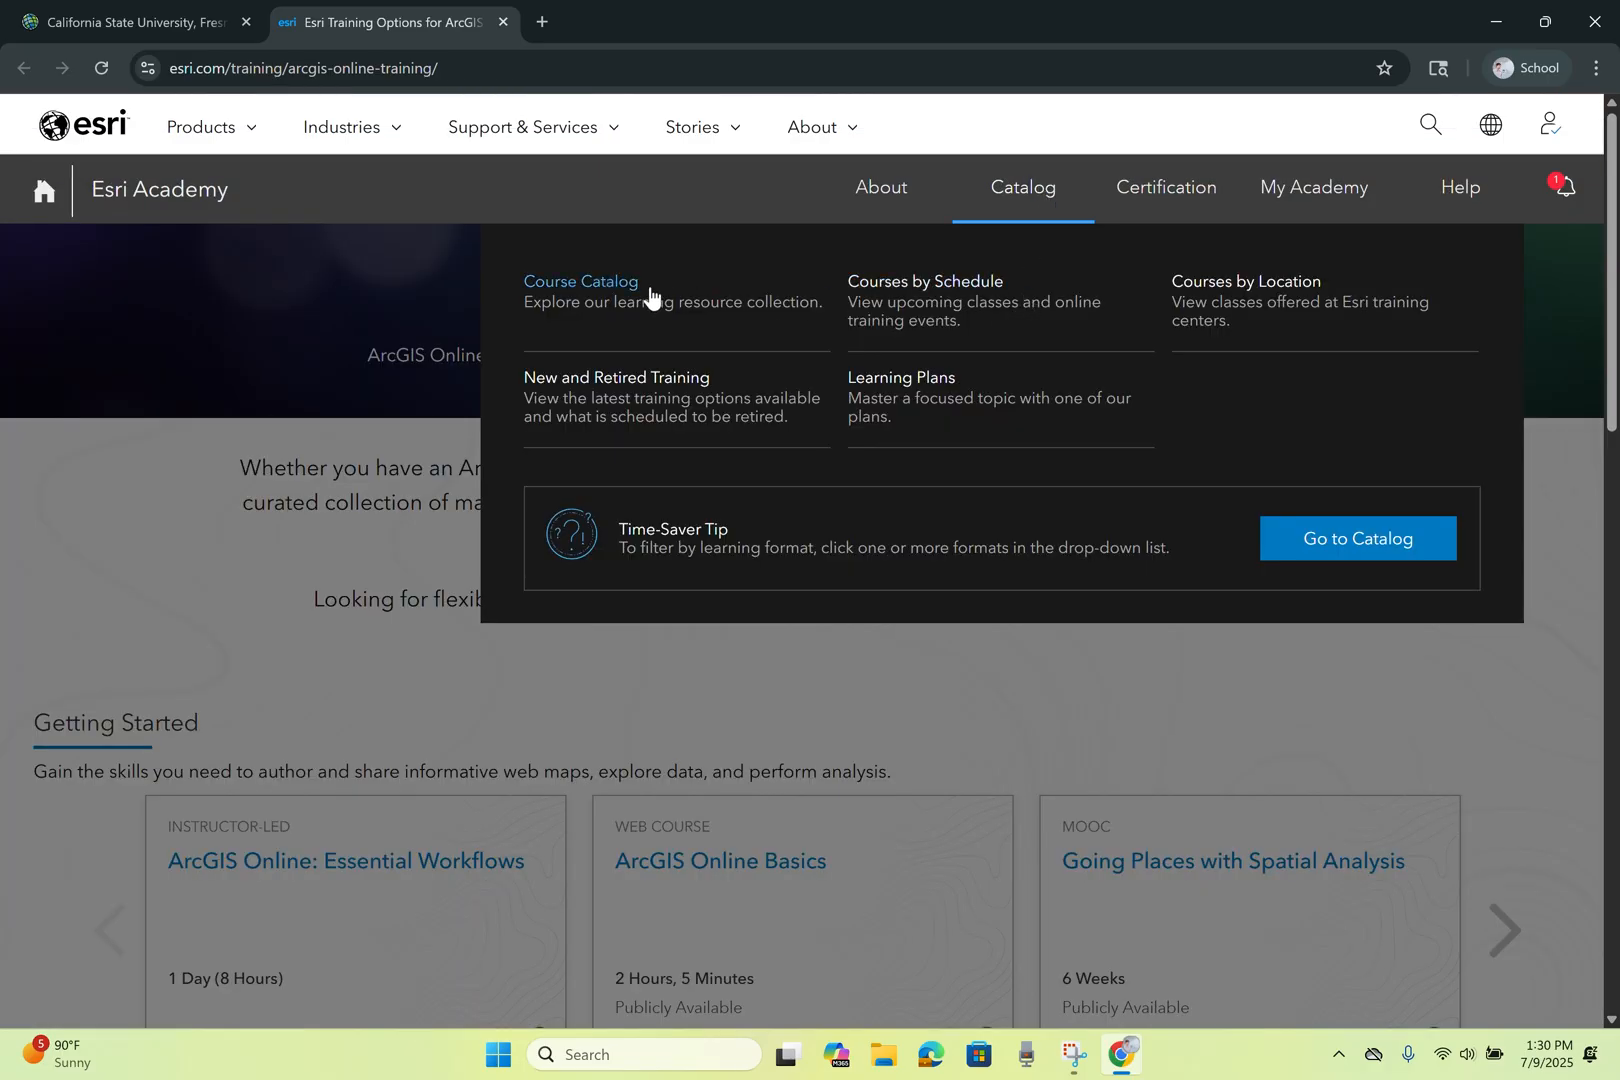
pyautogui.click(583, 286)
pyautogui.scroll(-3, 584, 292)
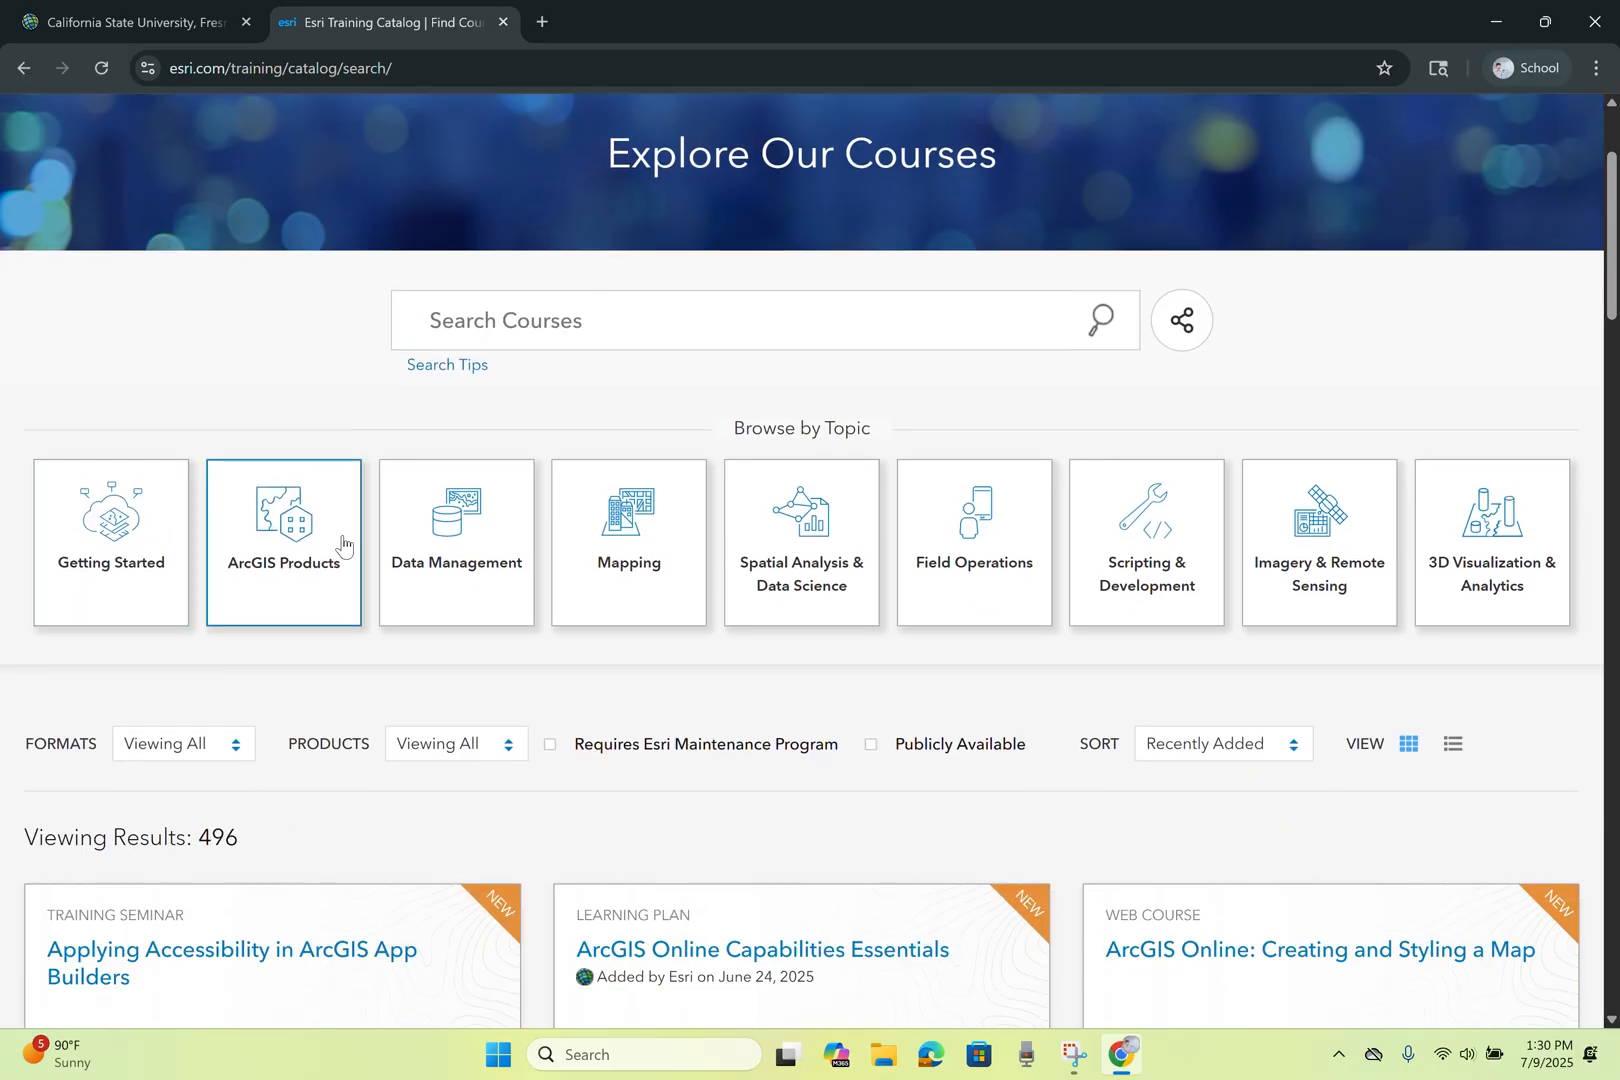
pyautogui.scroll(-2, 777, 481)
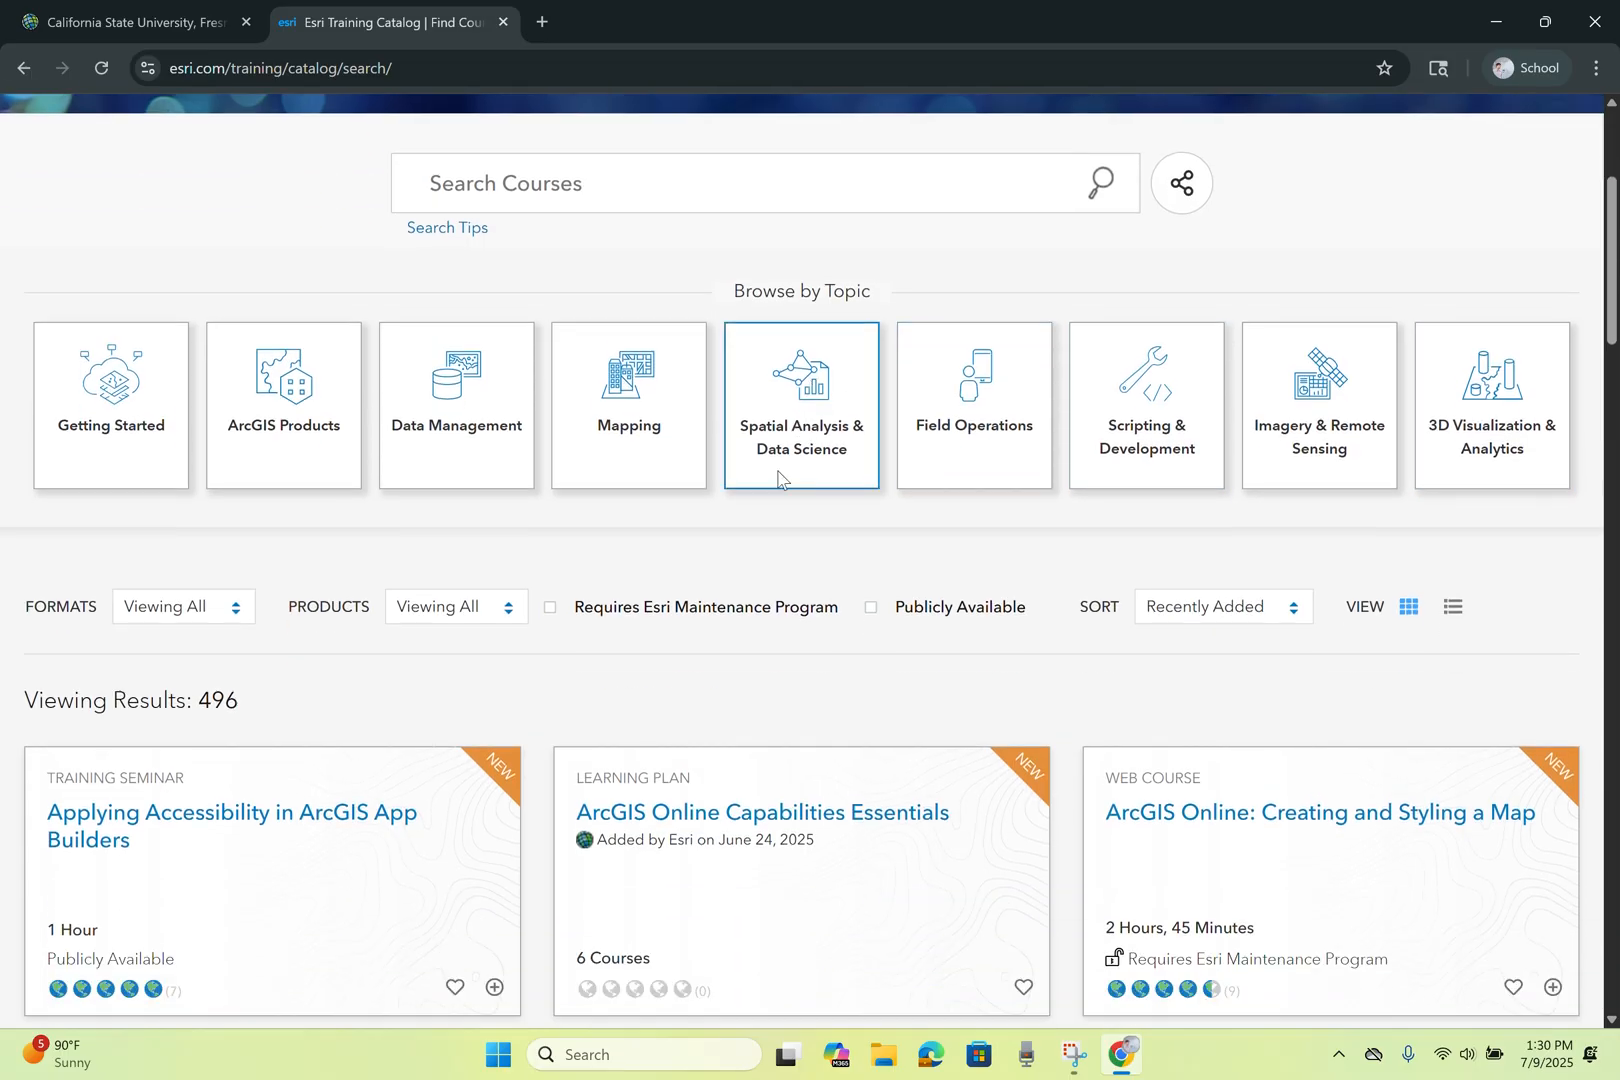
pyautogui.click(470, 530)
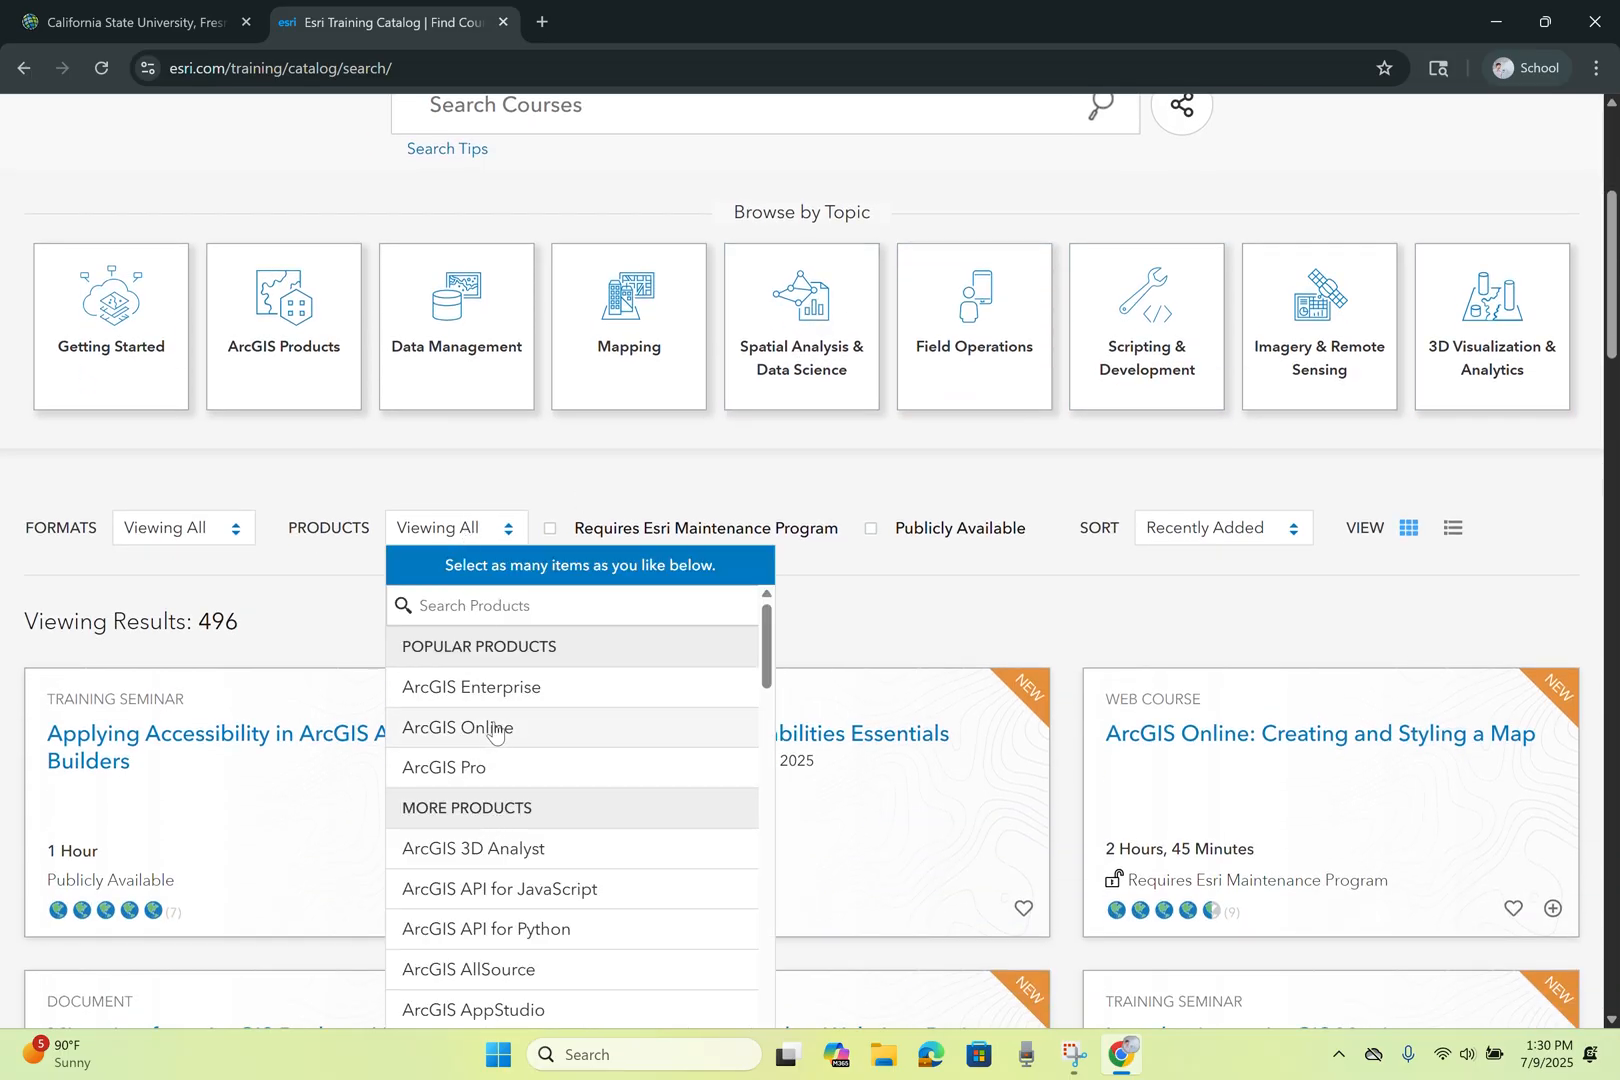
pyautogui.click(343, 471)
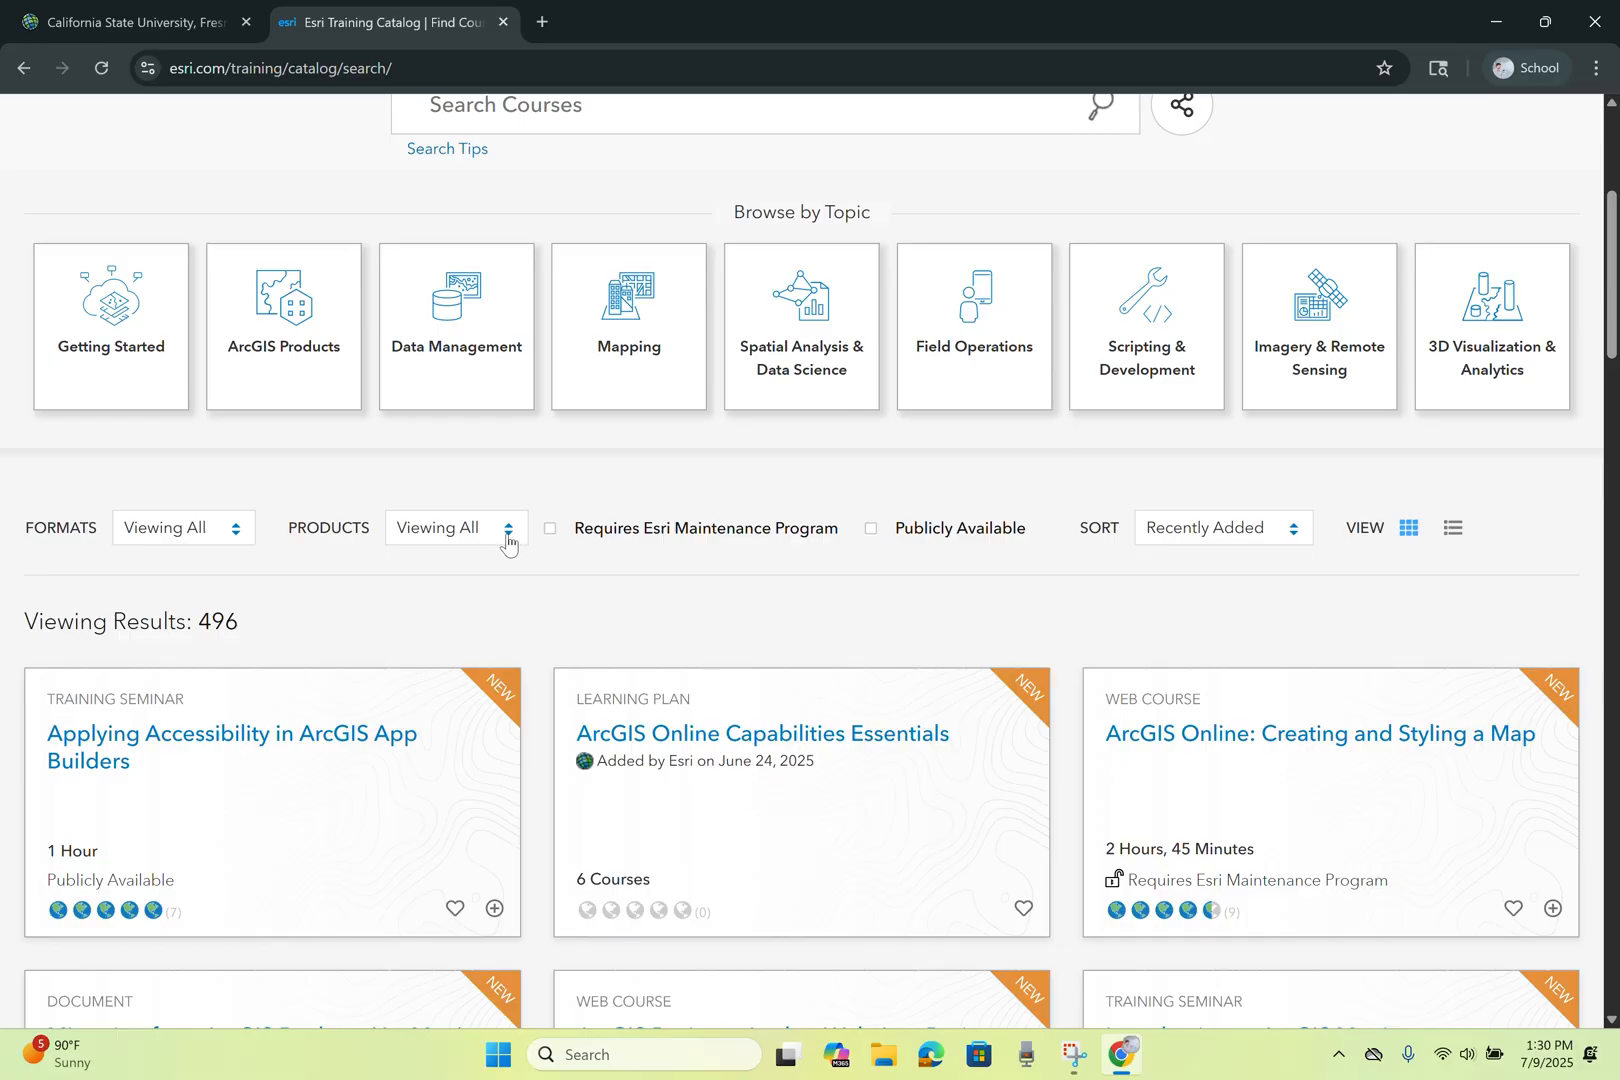
pyautogui.scroll(-4, 965, 557)
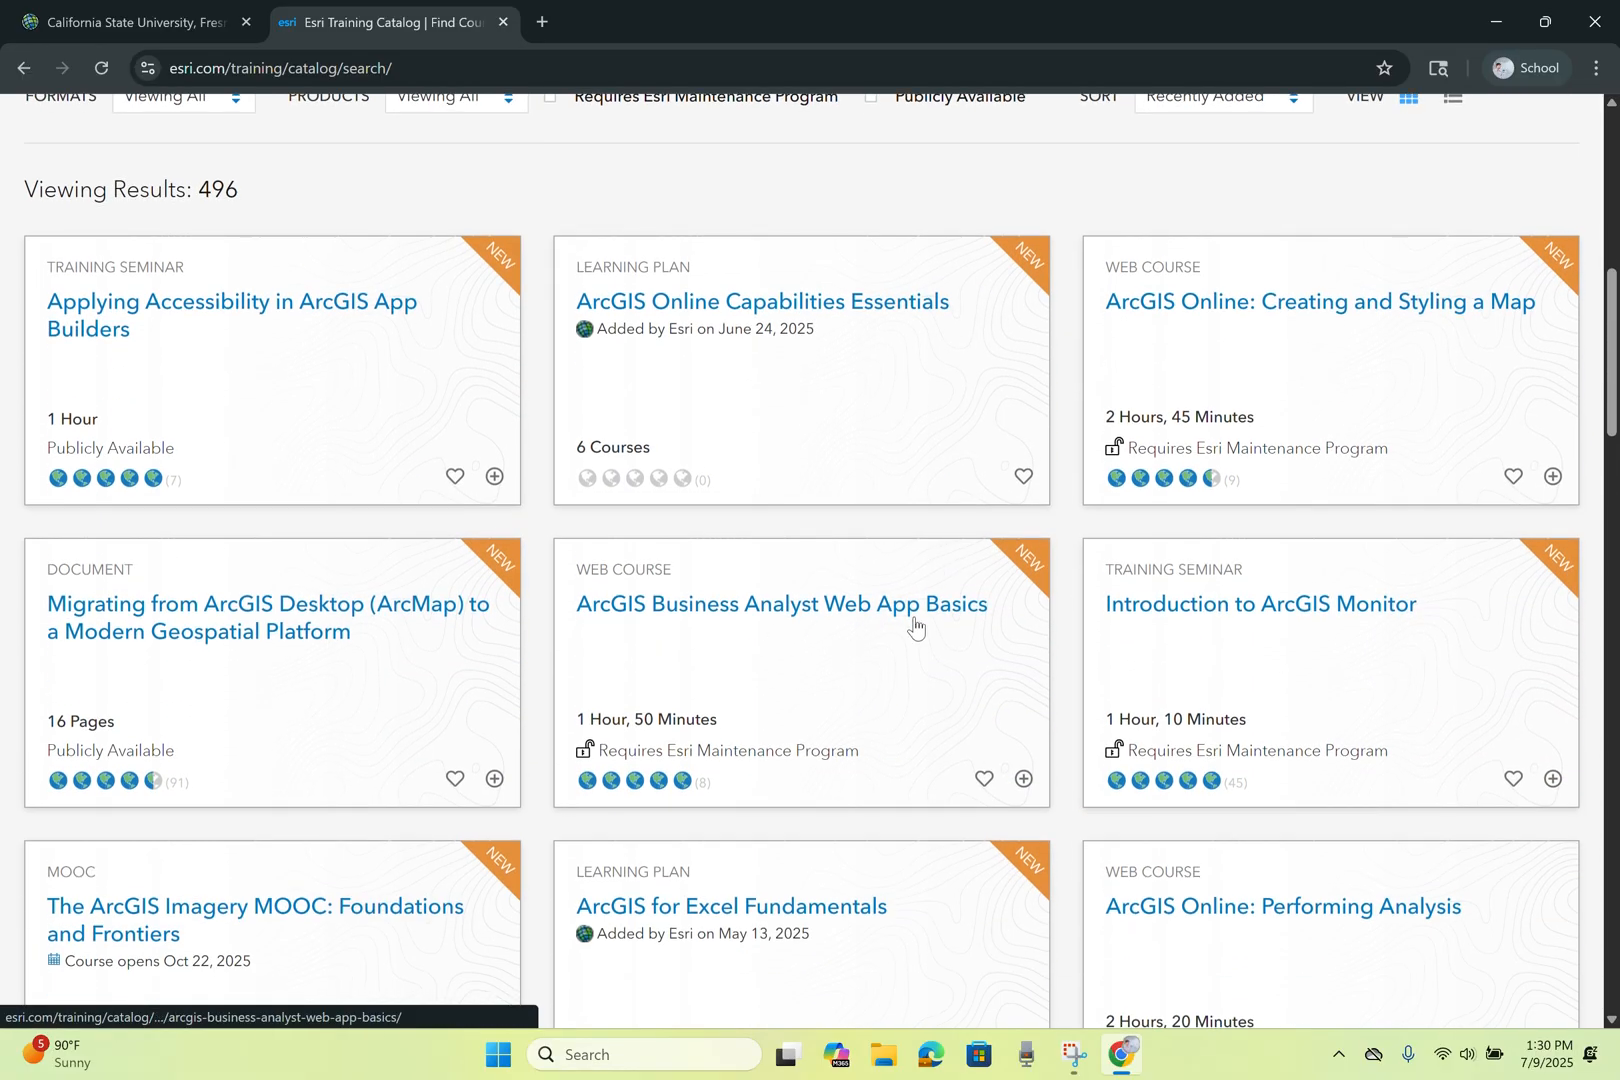
# - Open the ArcGIS Business Analyst Web App Basics course and review its description, goals and software requirements
pyautogui.click(797, 653)
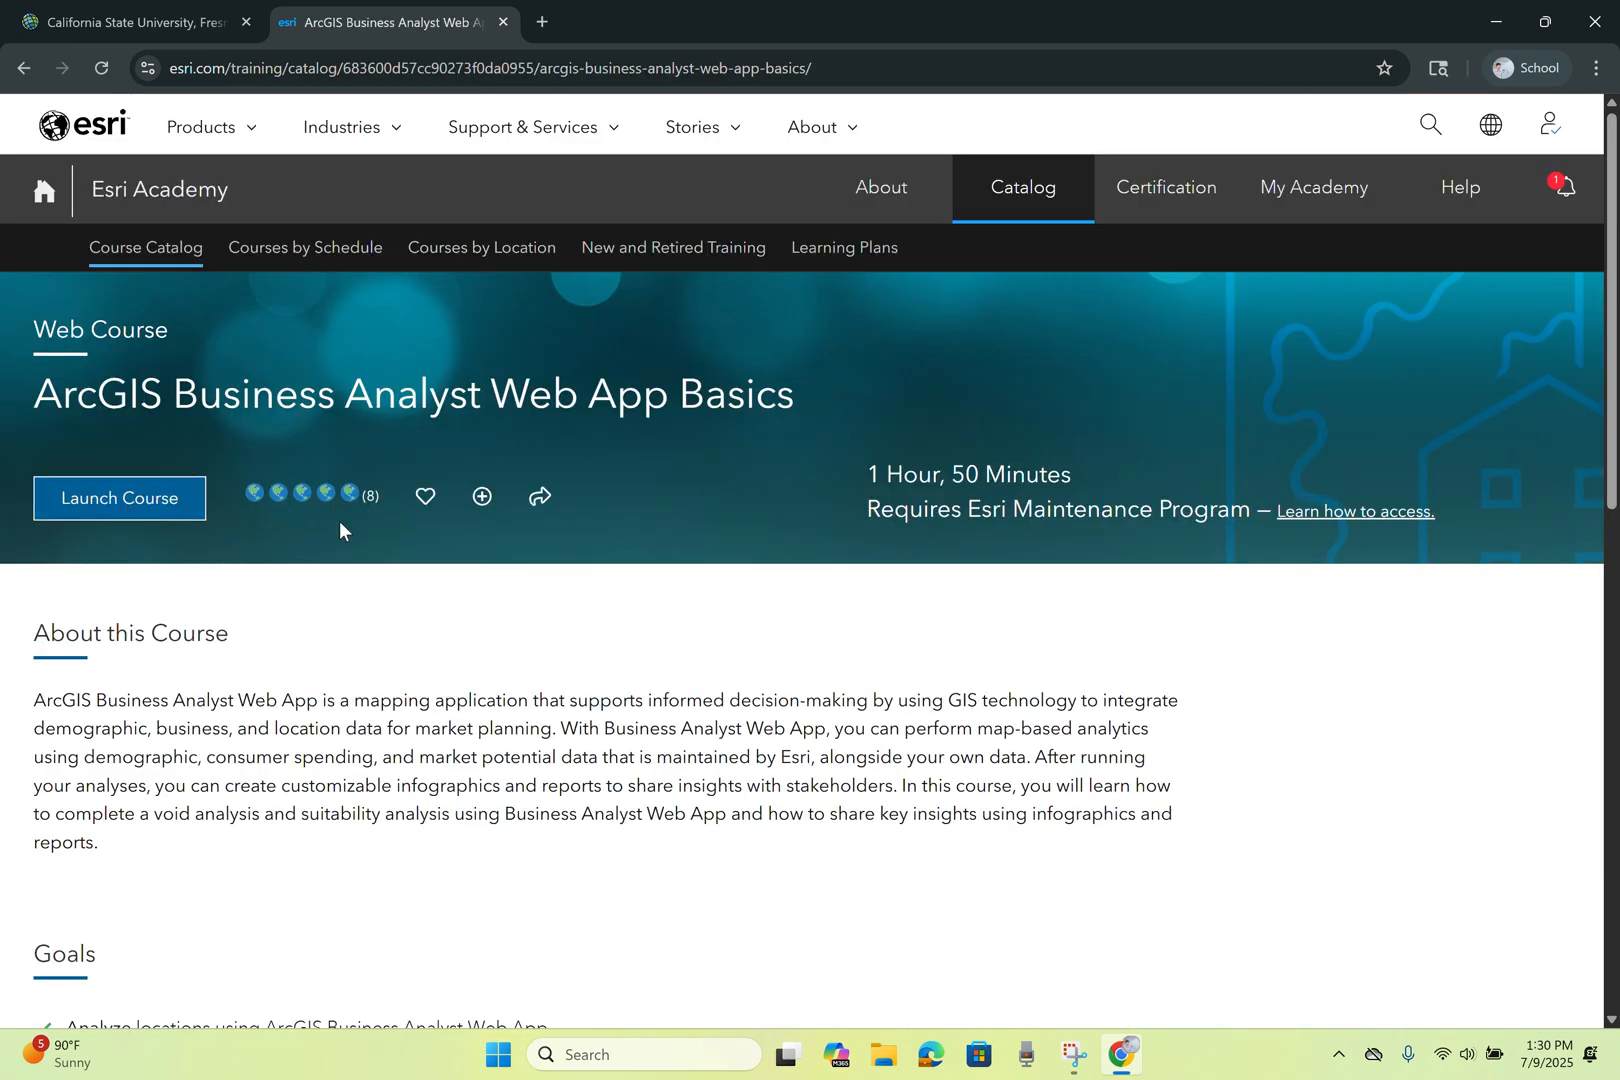
pyautogui.scroll(-2, 891, 520)
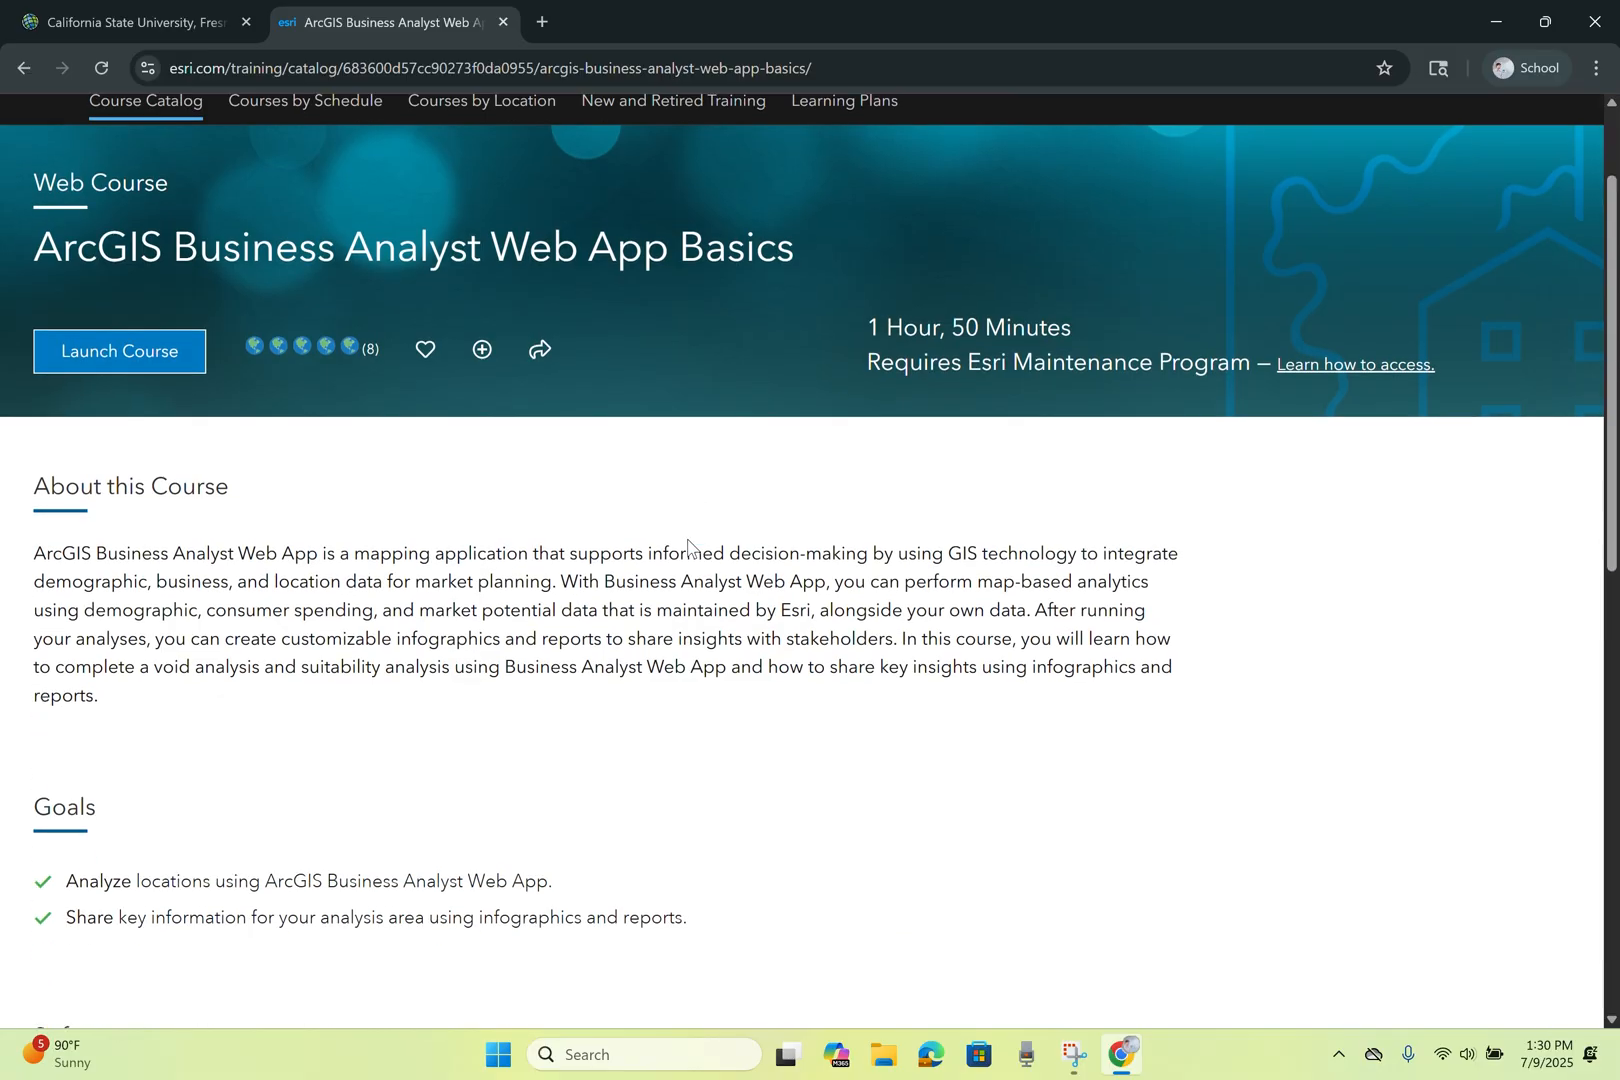
pyautogui.scroll(-3, 351, 525)
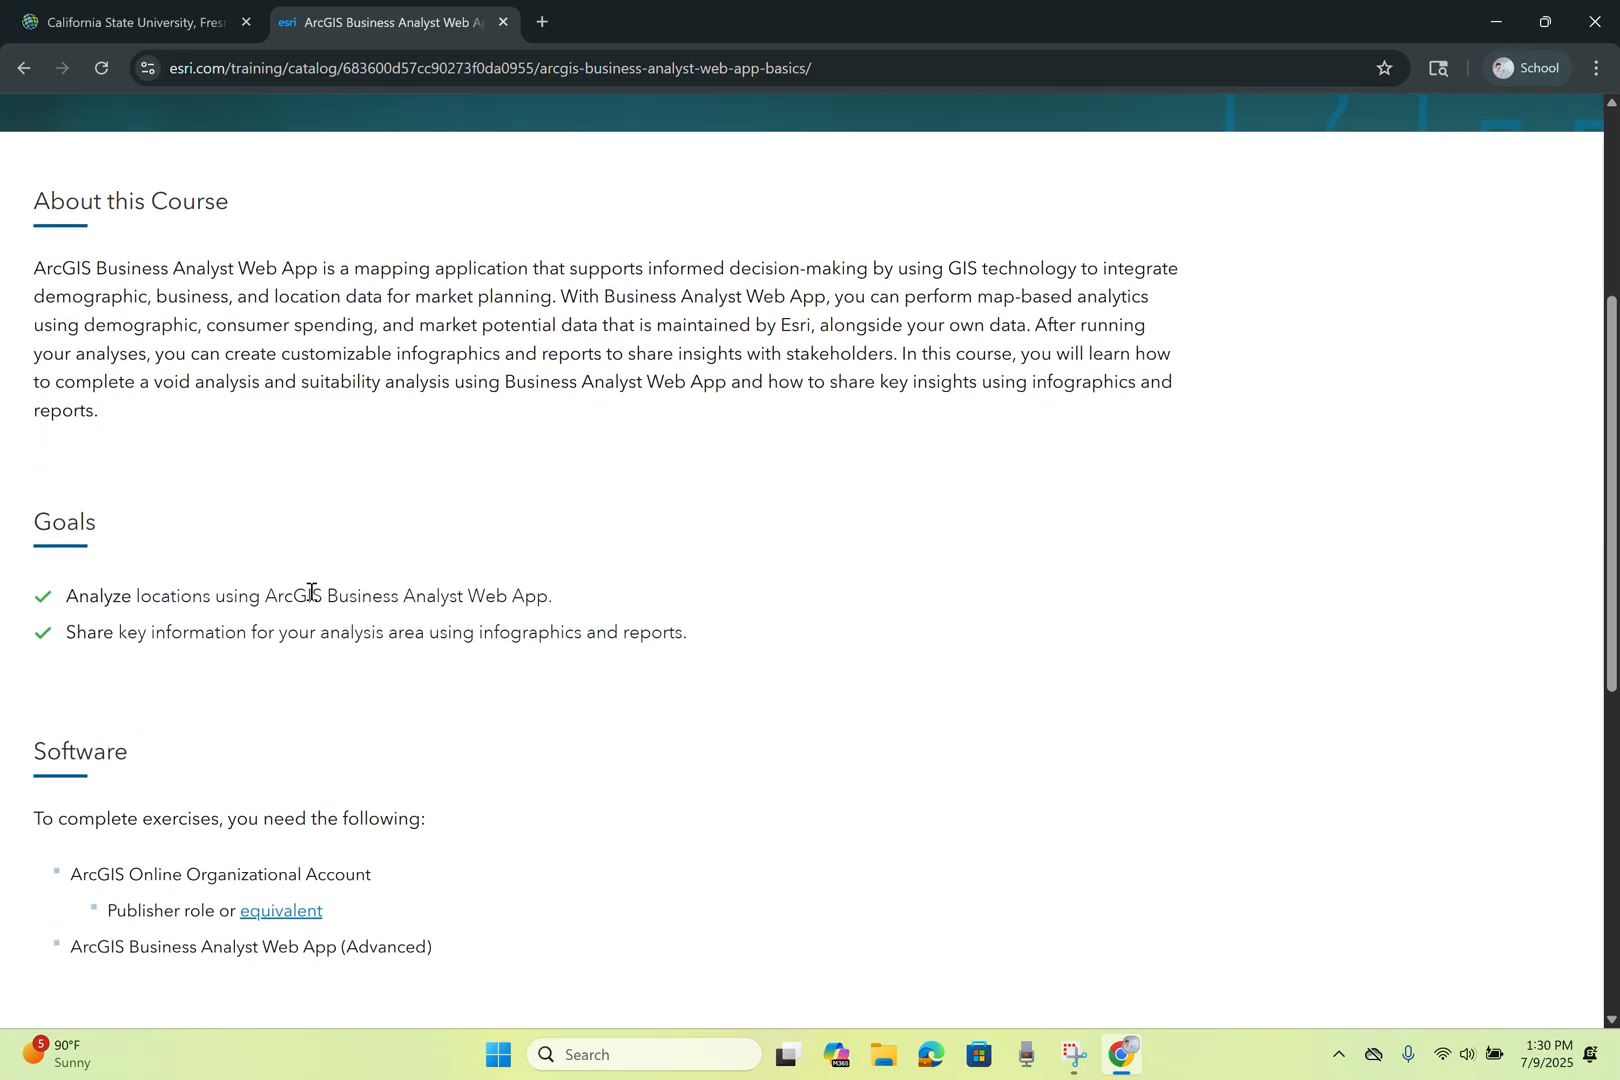
pyautogui.scroll(-1, 377, 518)
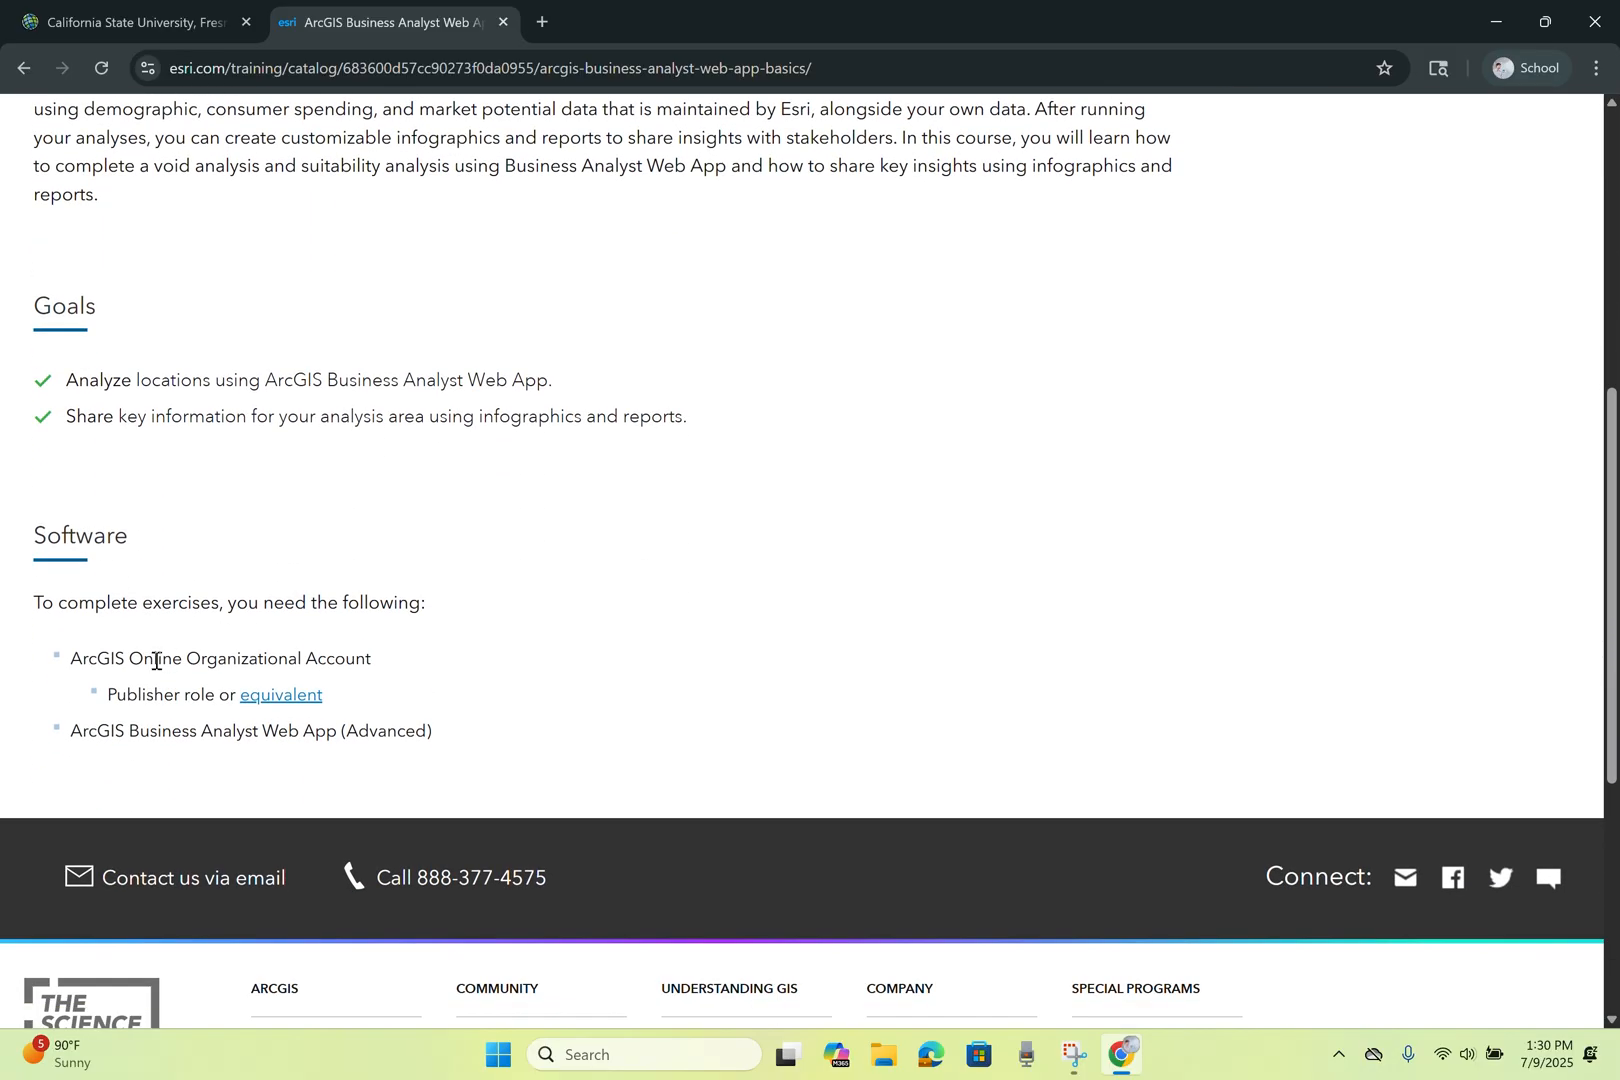
pyautogui.scroll(6, 601, 700)
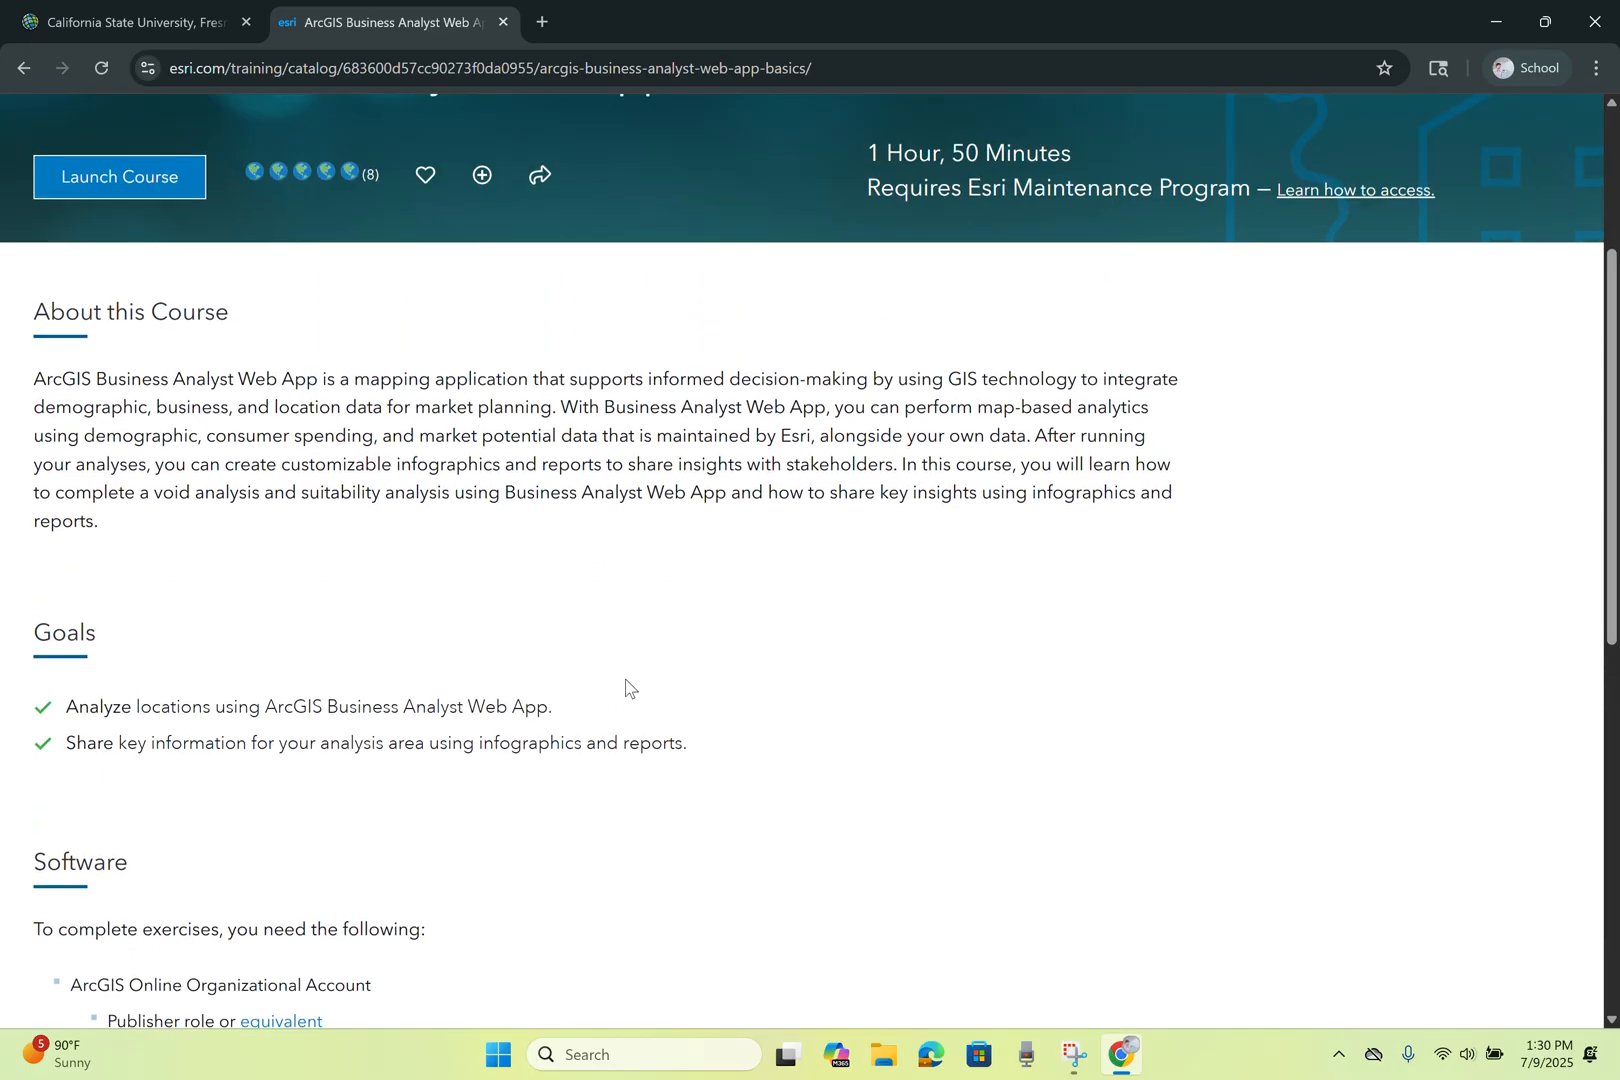
# - Open My Learning Activity in My Academy and review the listed courses with their completion dates and certificates
pyautogui.click(1300, 205)
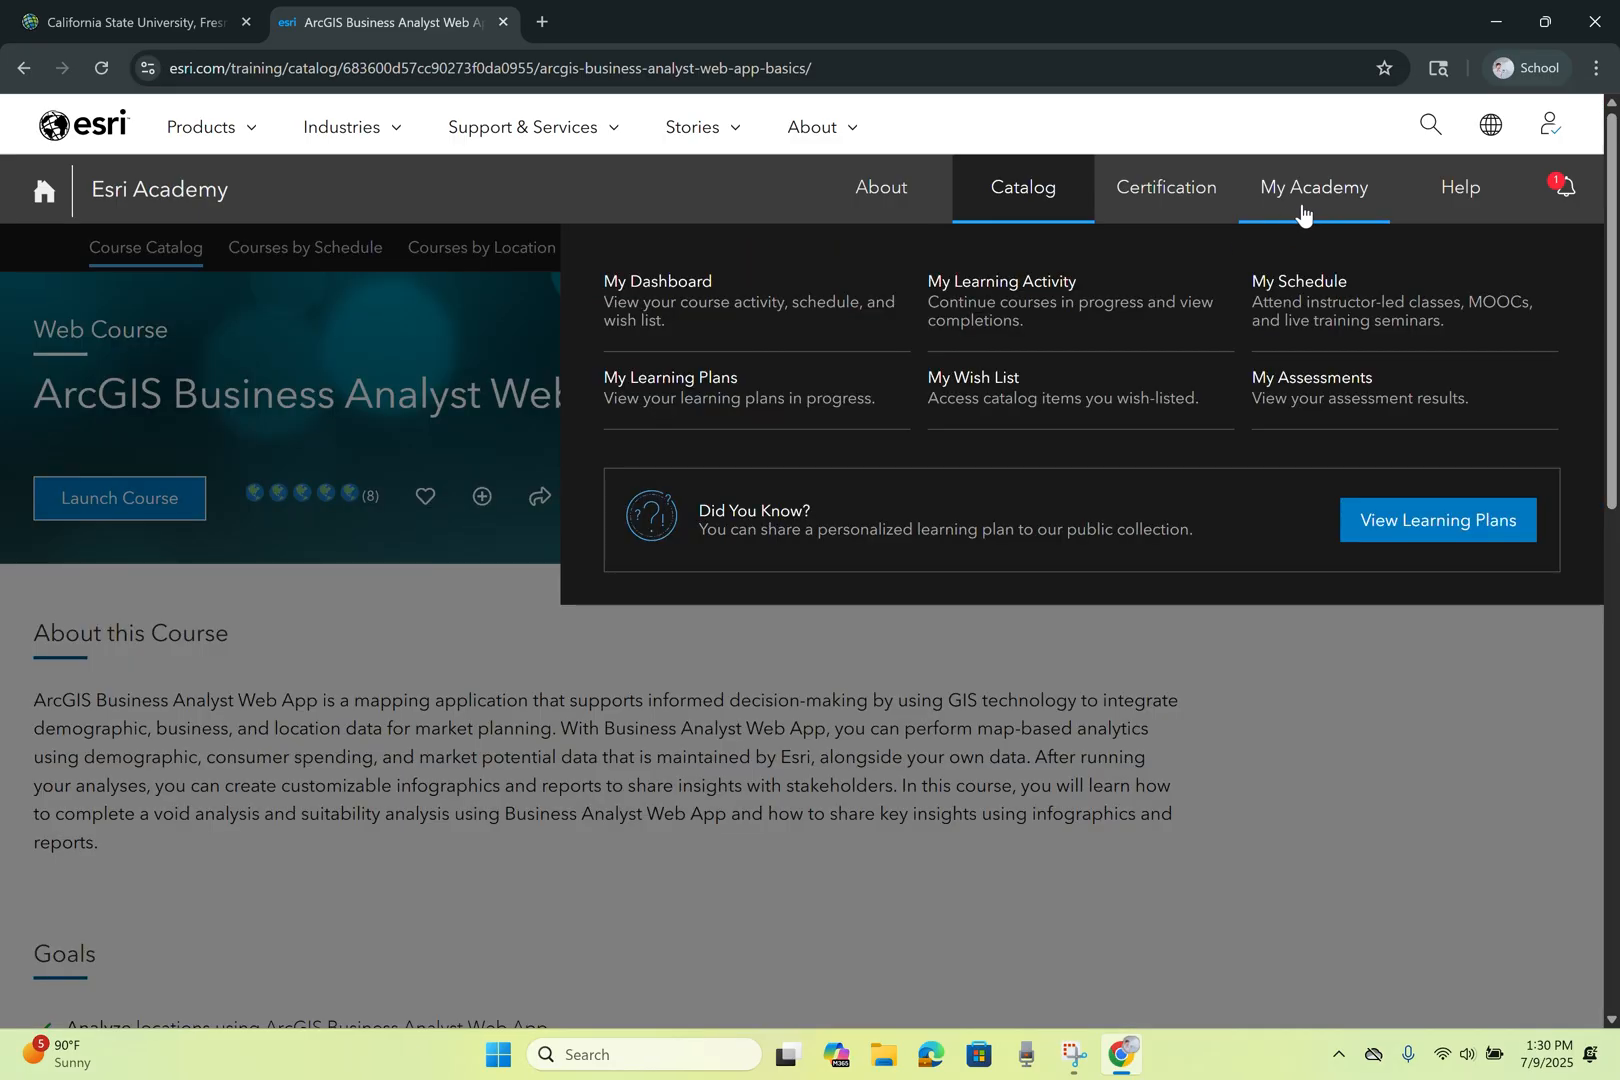
pyautogui.click(1018, 308)
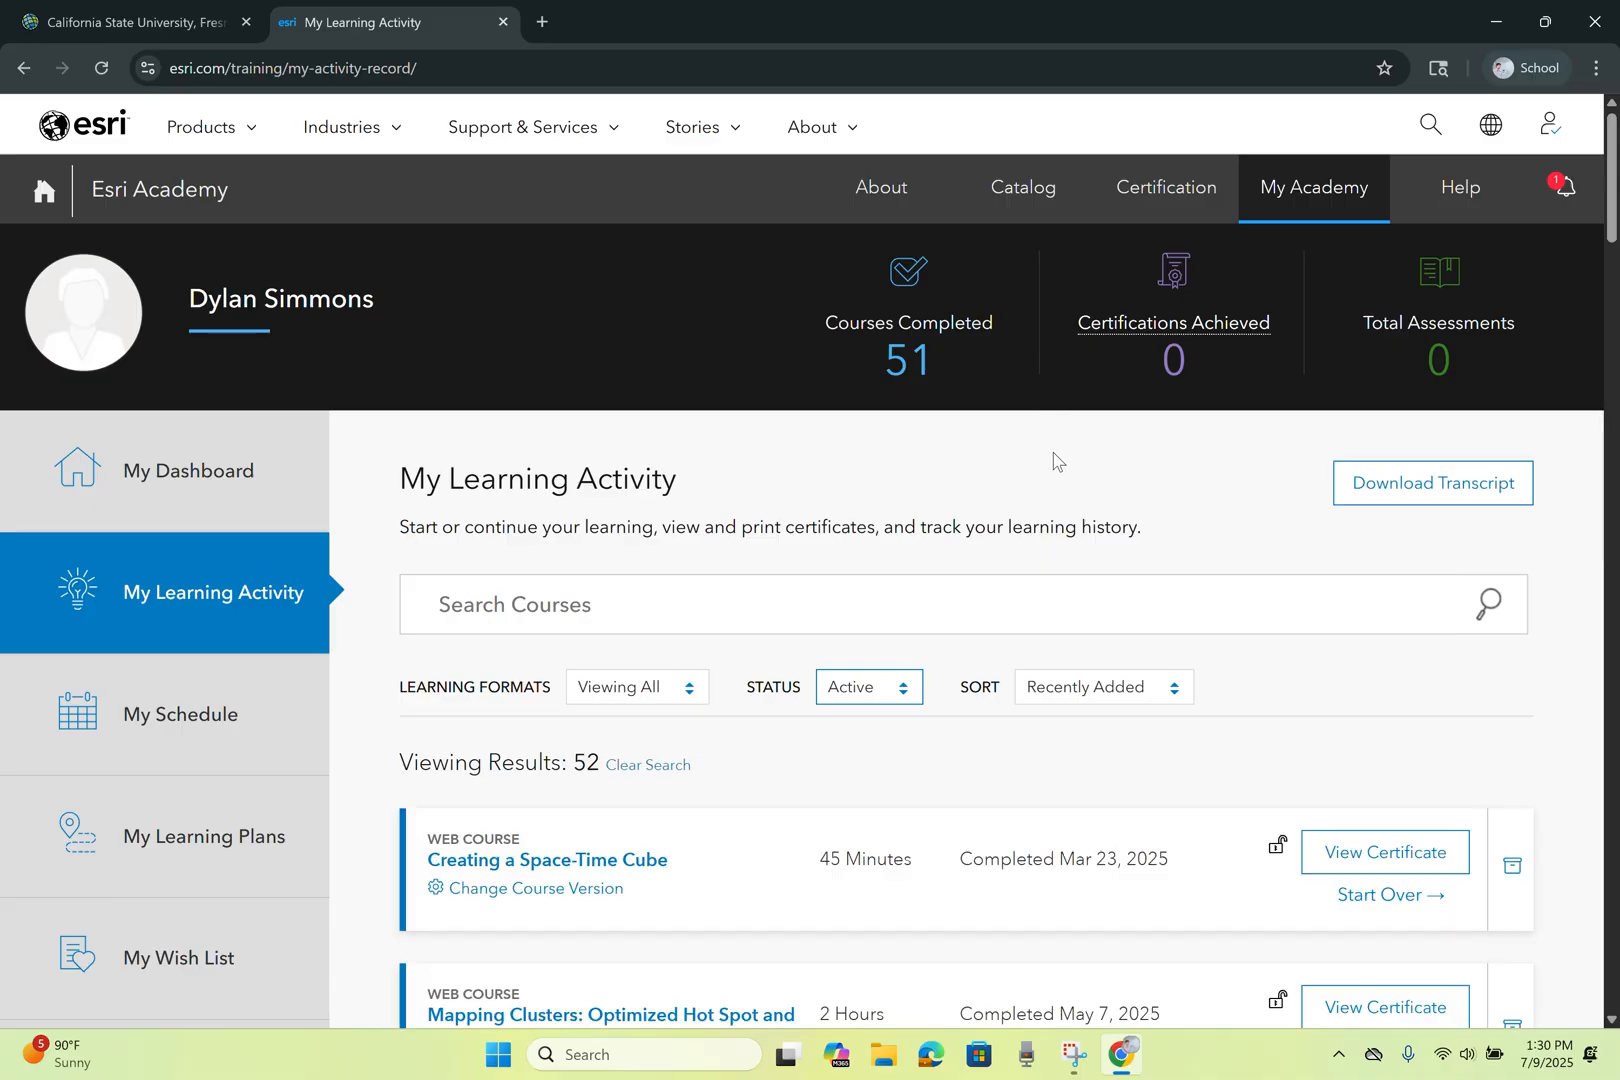
pyautogui.scroll(-2, 1055, 462)
pyautogui.scroll(-1, 1055, 462)
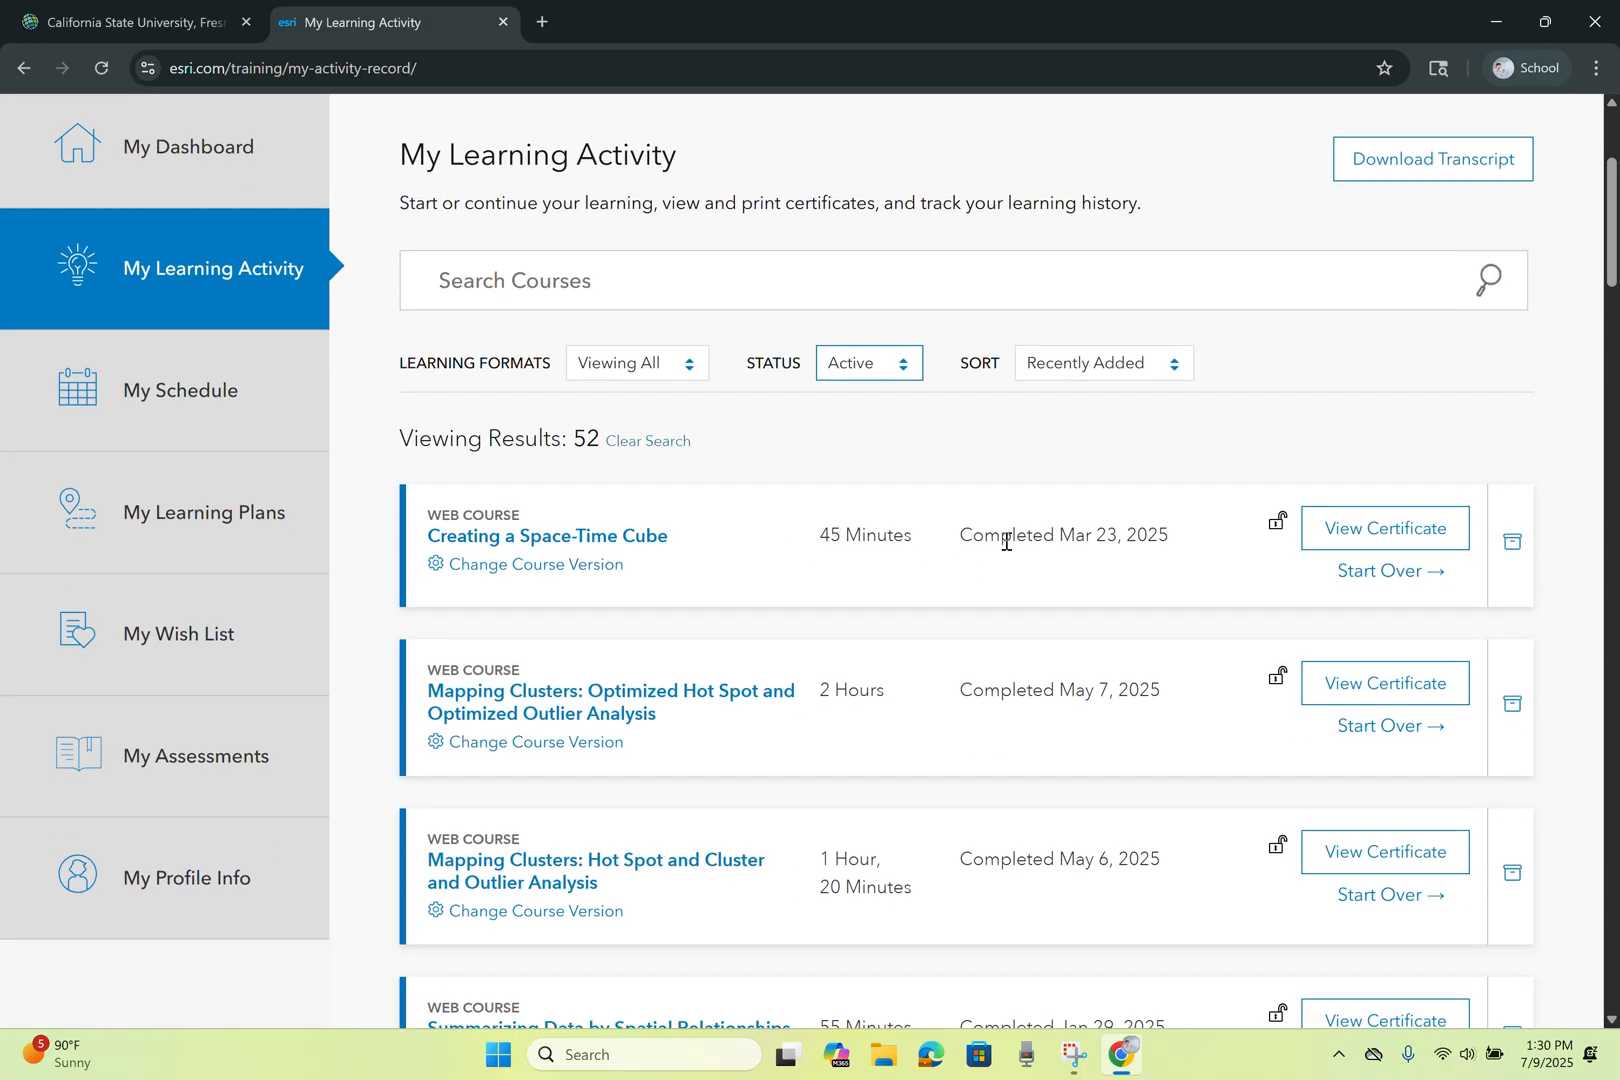
pyautogui.moveTo(1276, 538)
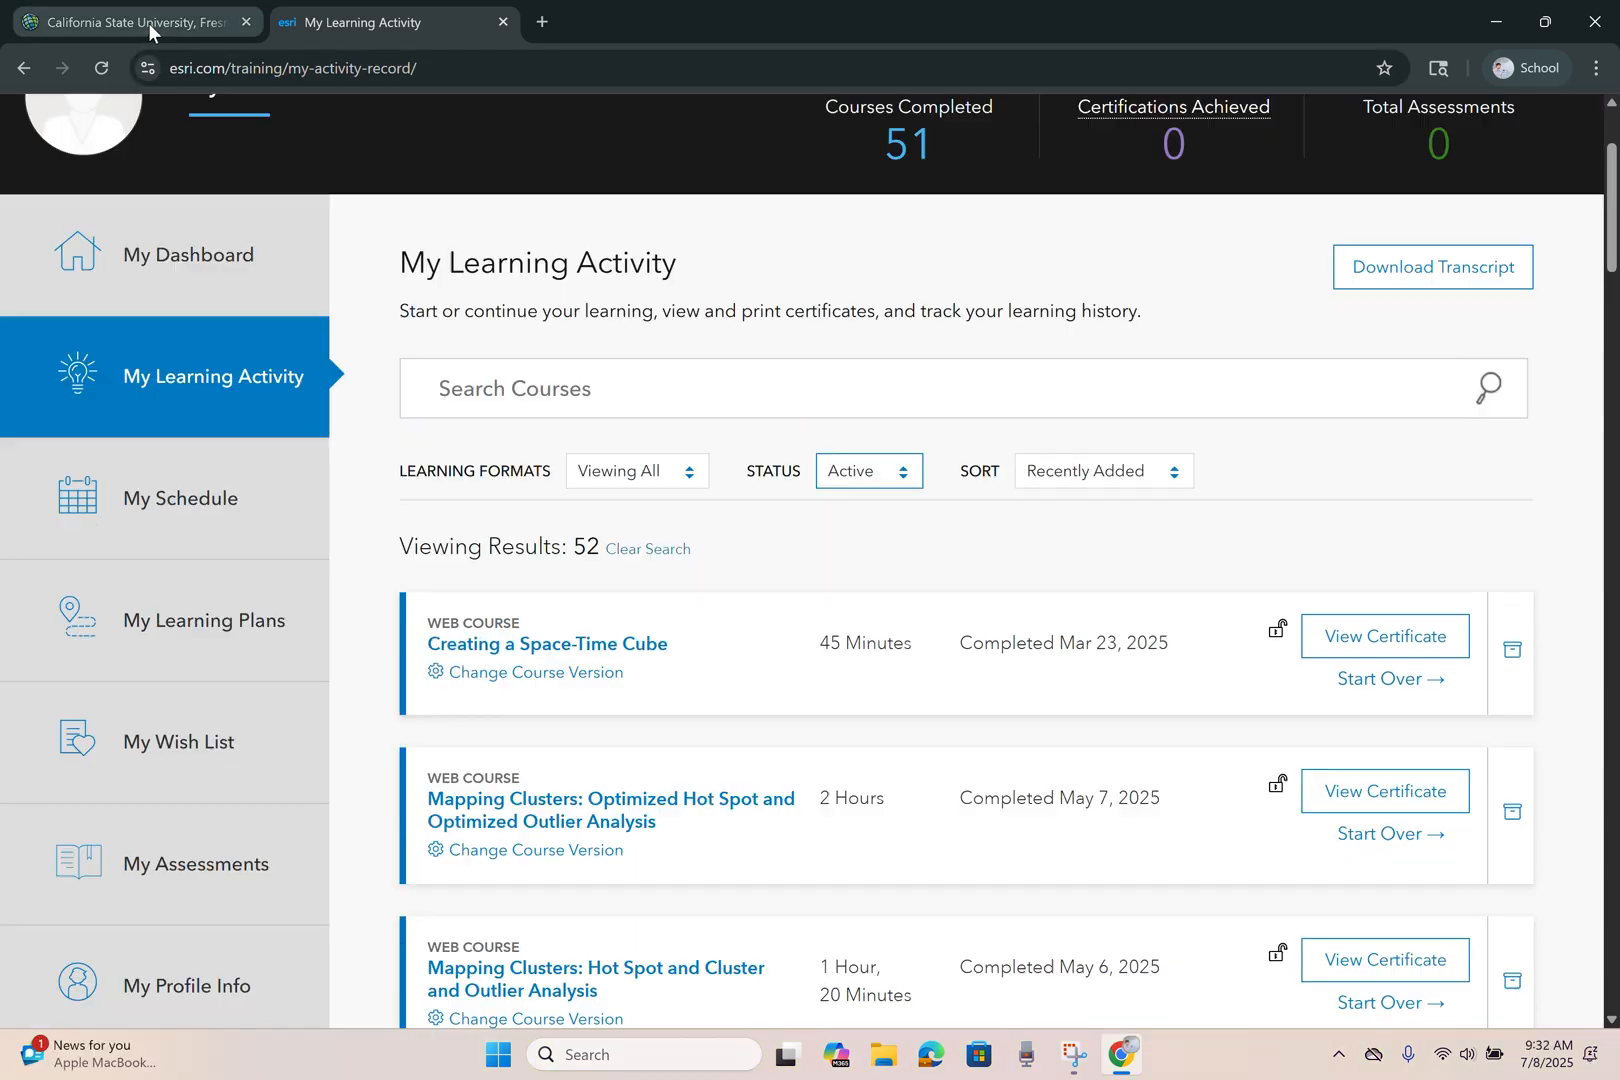
# - Return to the ArcGIS Online organization home page and look through all the apps in the app launcher
pyautogui.click(148, 23)
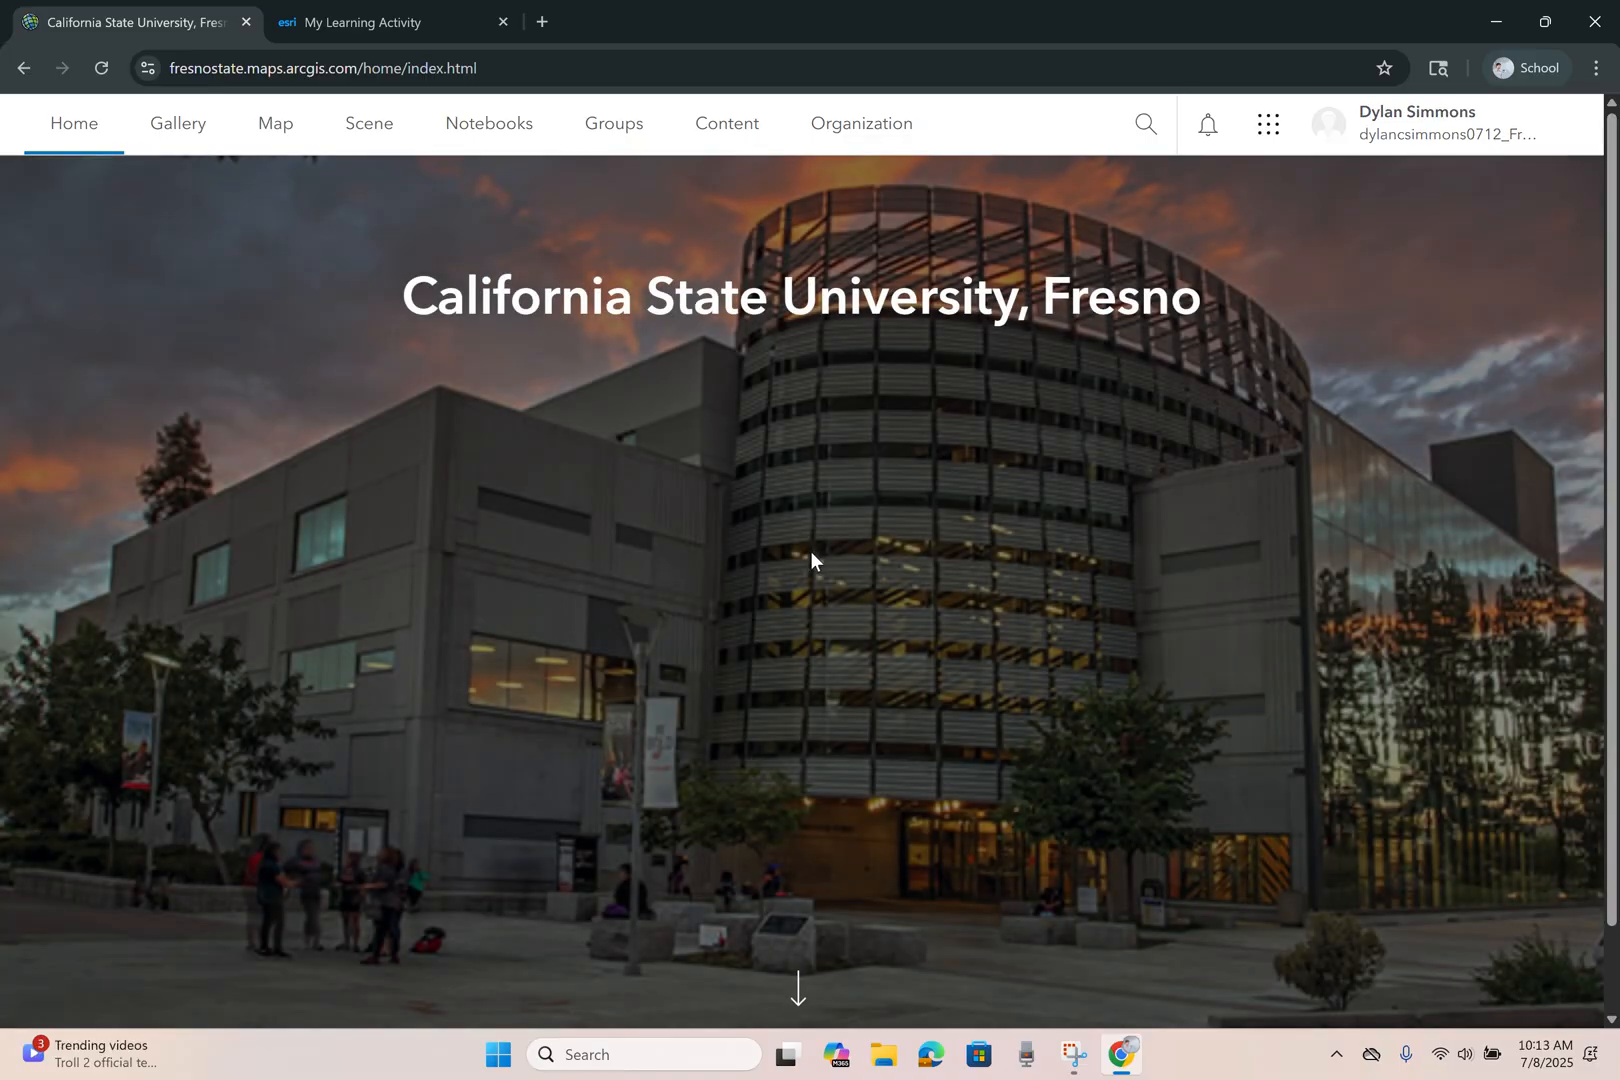
pyautogui.click(1268, 125)
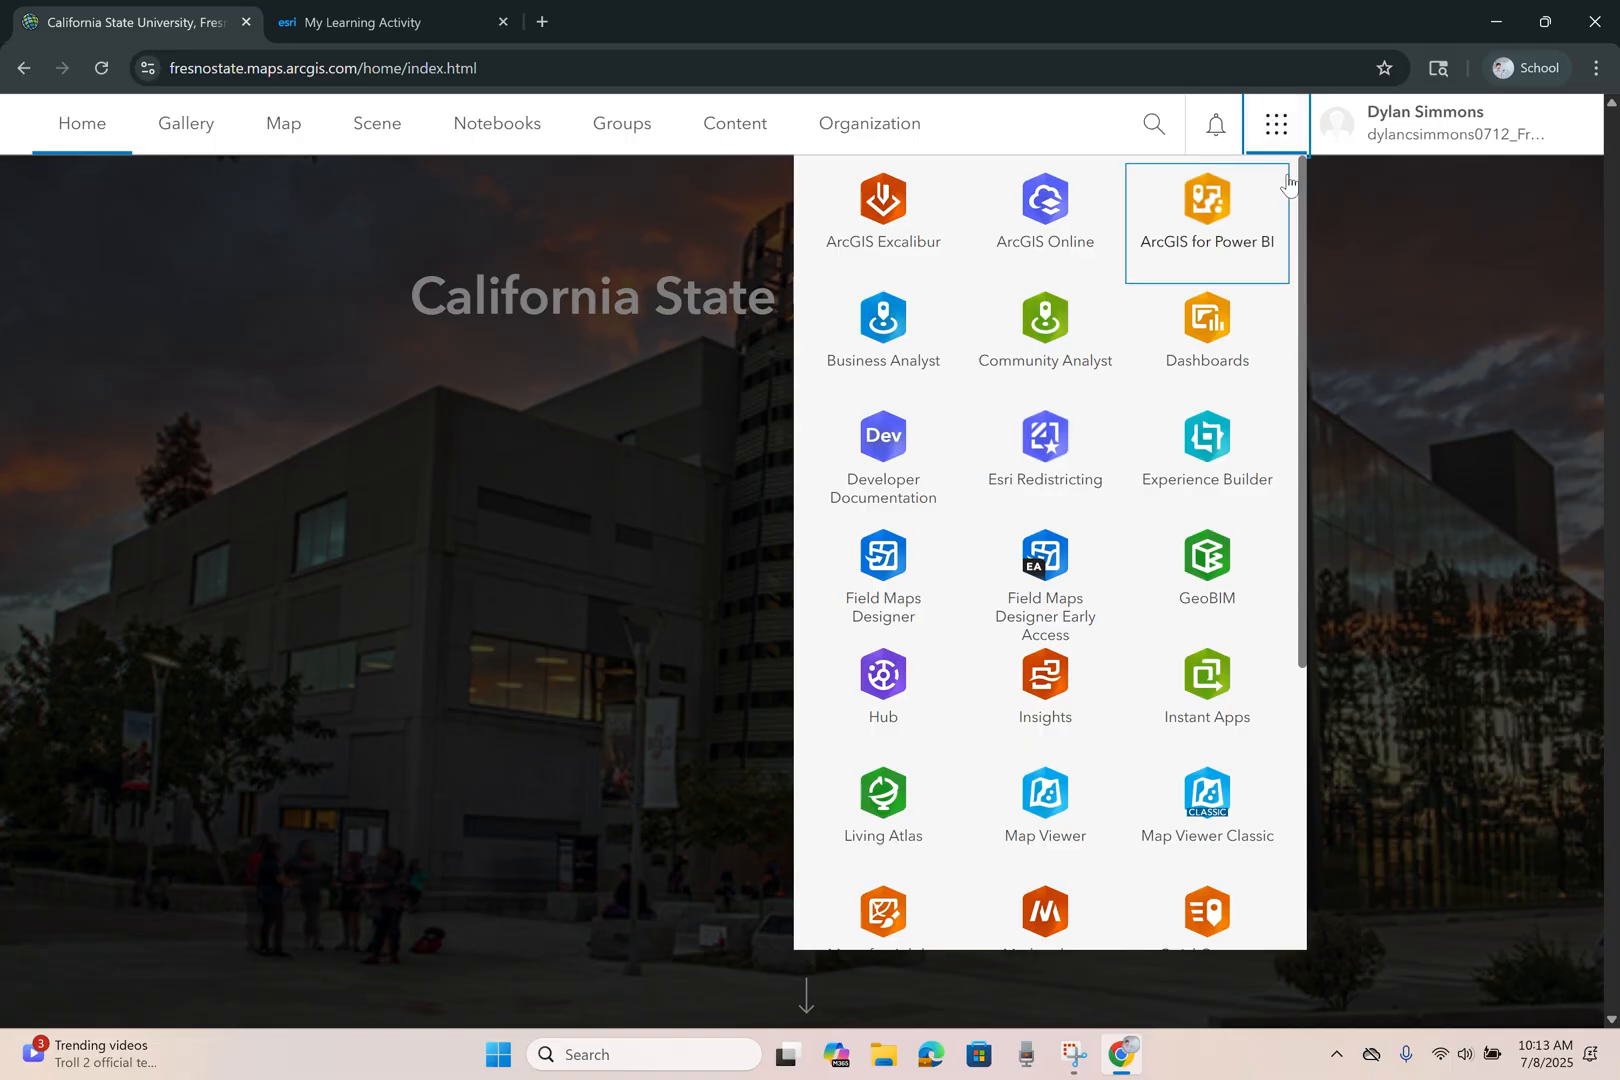
pyautogui.moveTo(1301, 192); pyautogui.dragTo(1300, 491)
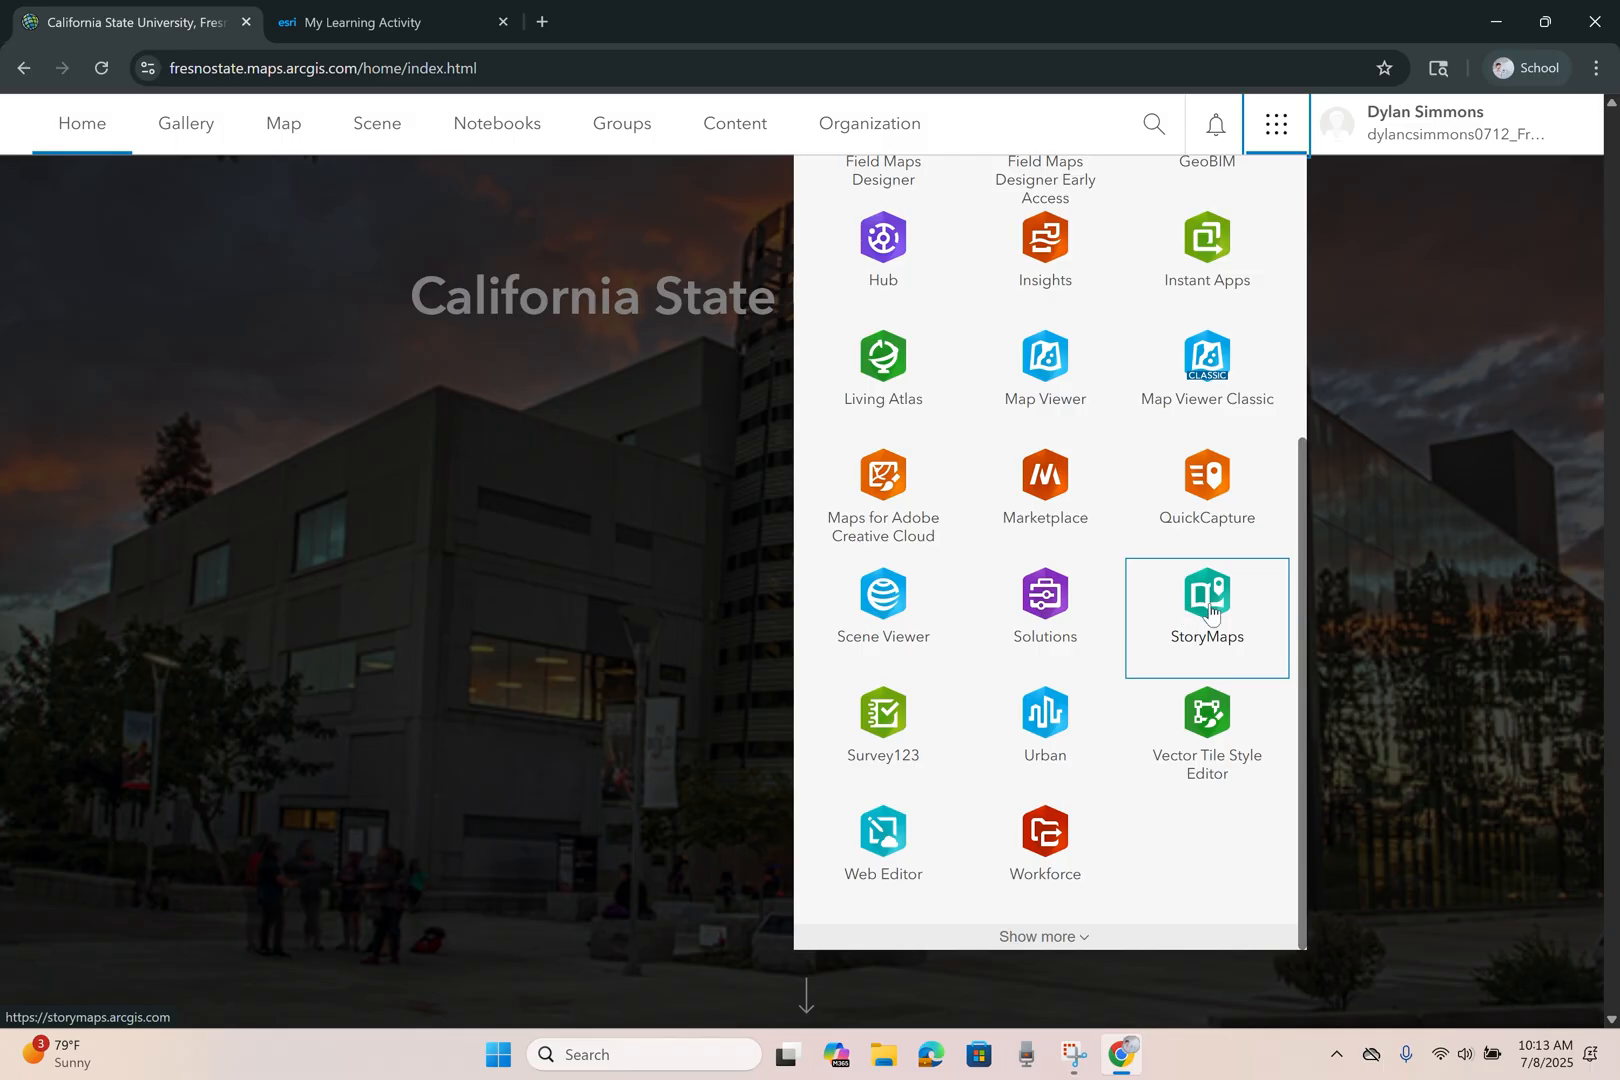
pyautogui.moveTo(1300, 637); pyautogui.dragTo(1298, 356)
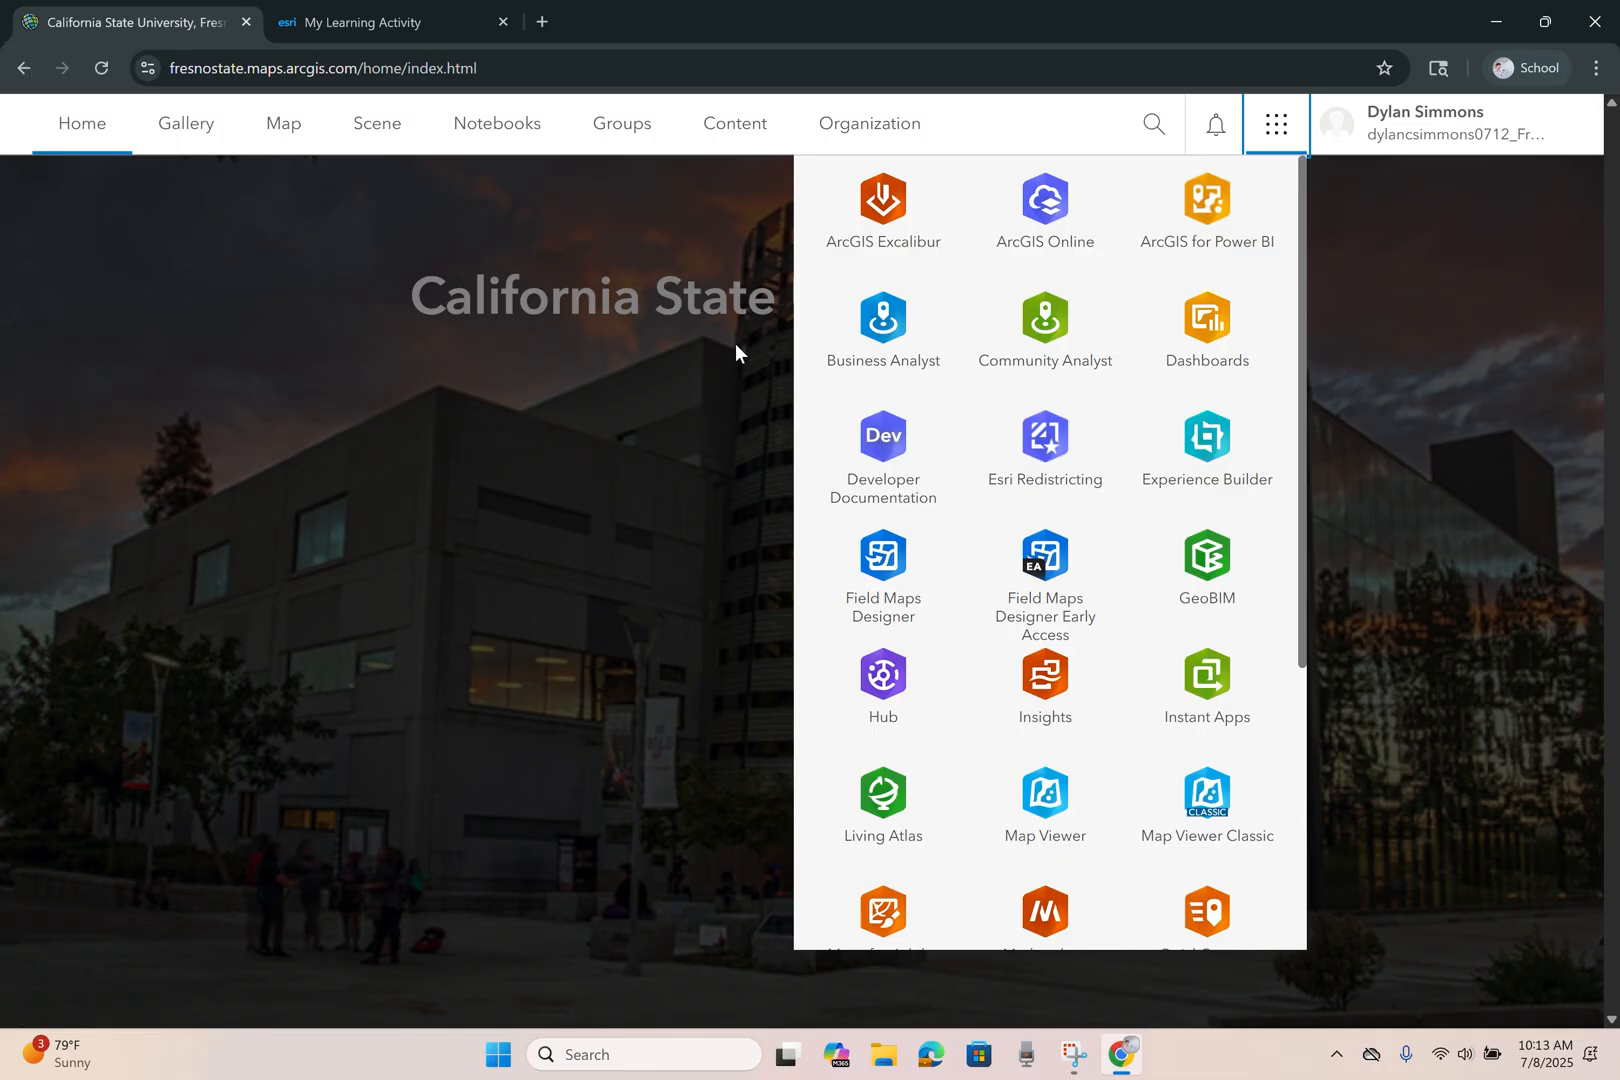
# - Create a folder named "My First App" in My content and open it
pyautogui.click(728, 130)
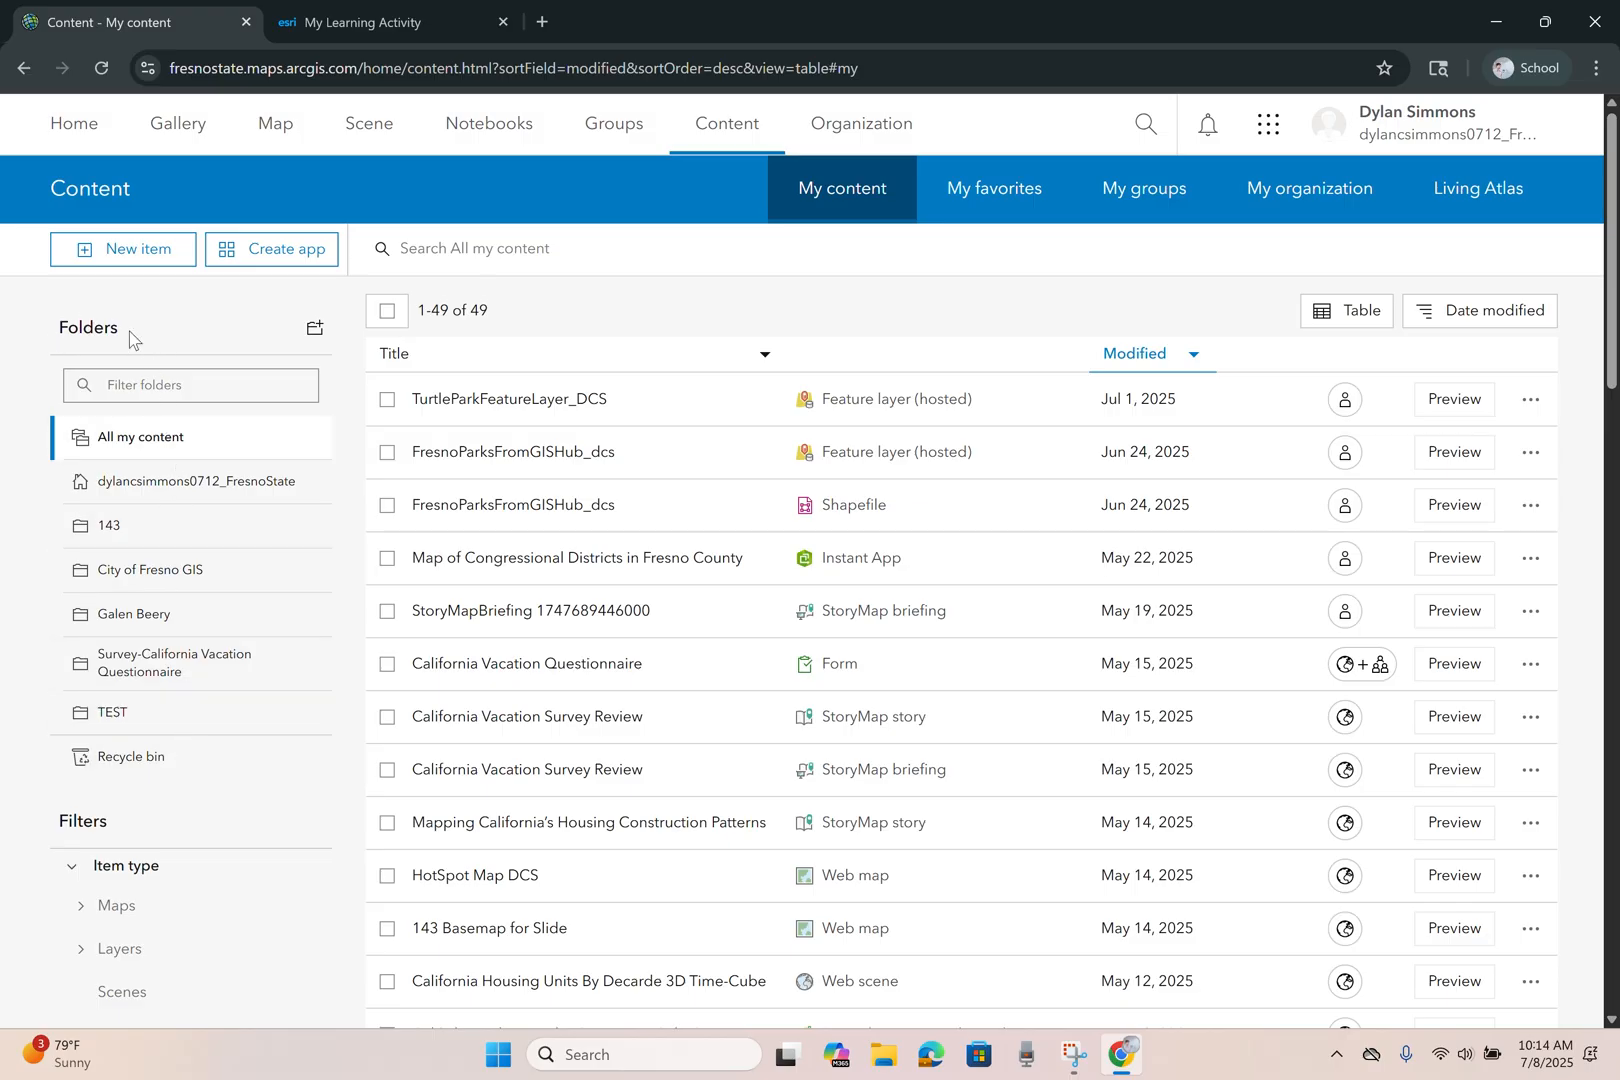
pyautogui.click(315, 333)
pyautogui.click(584, 564)
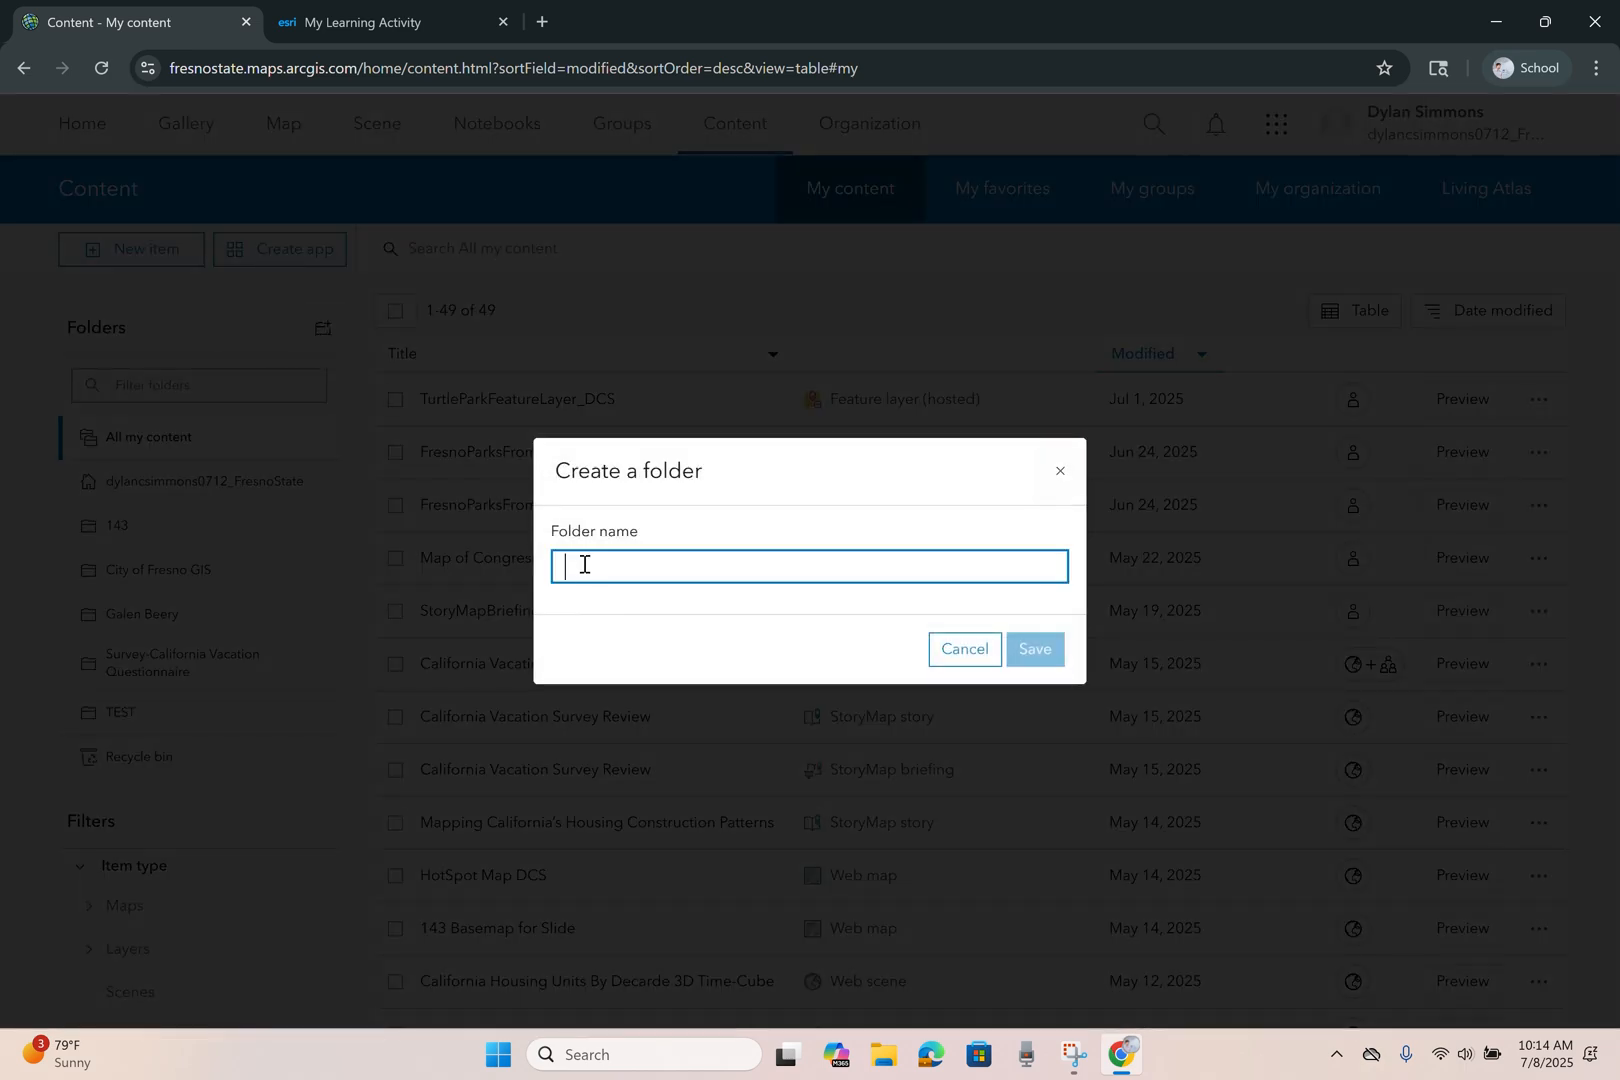
pyautogui.write('My First App')
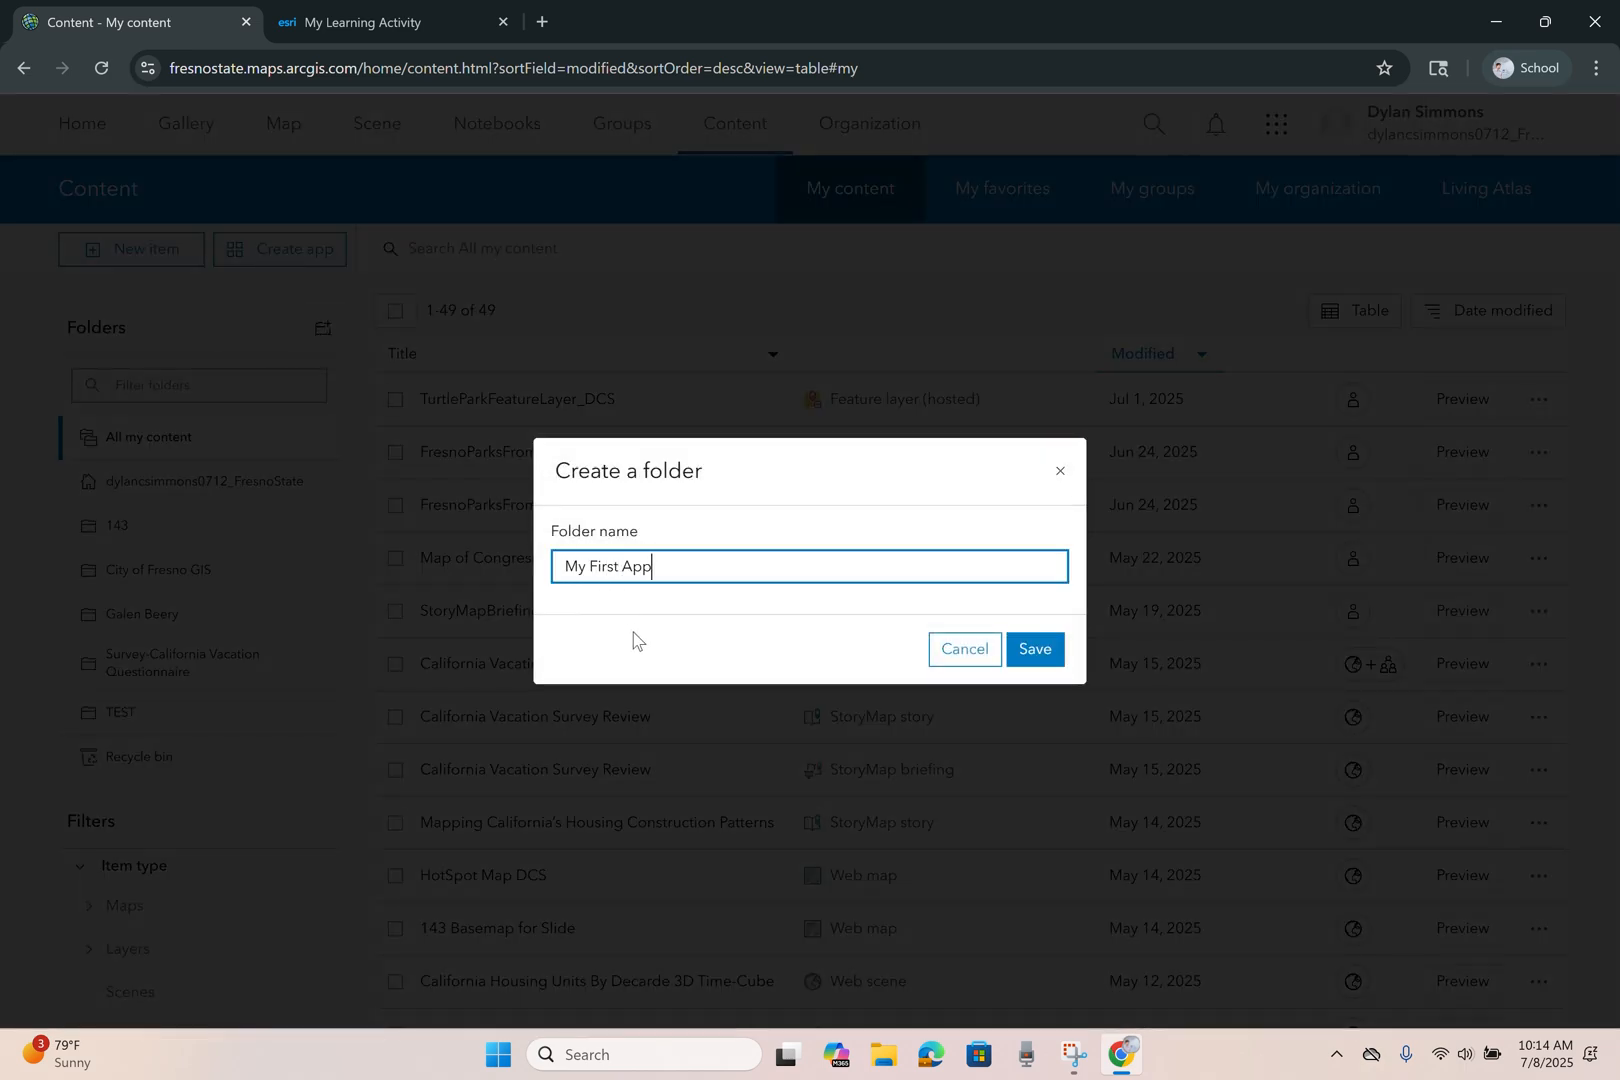
pyautogui.click(1036, 649)
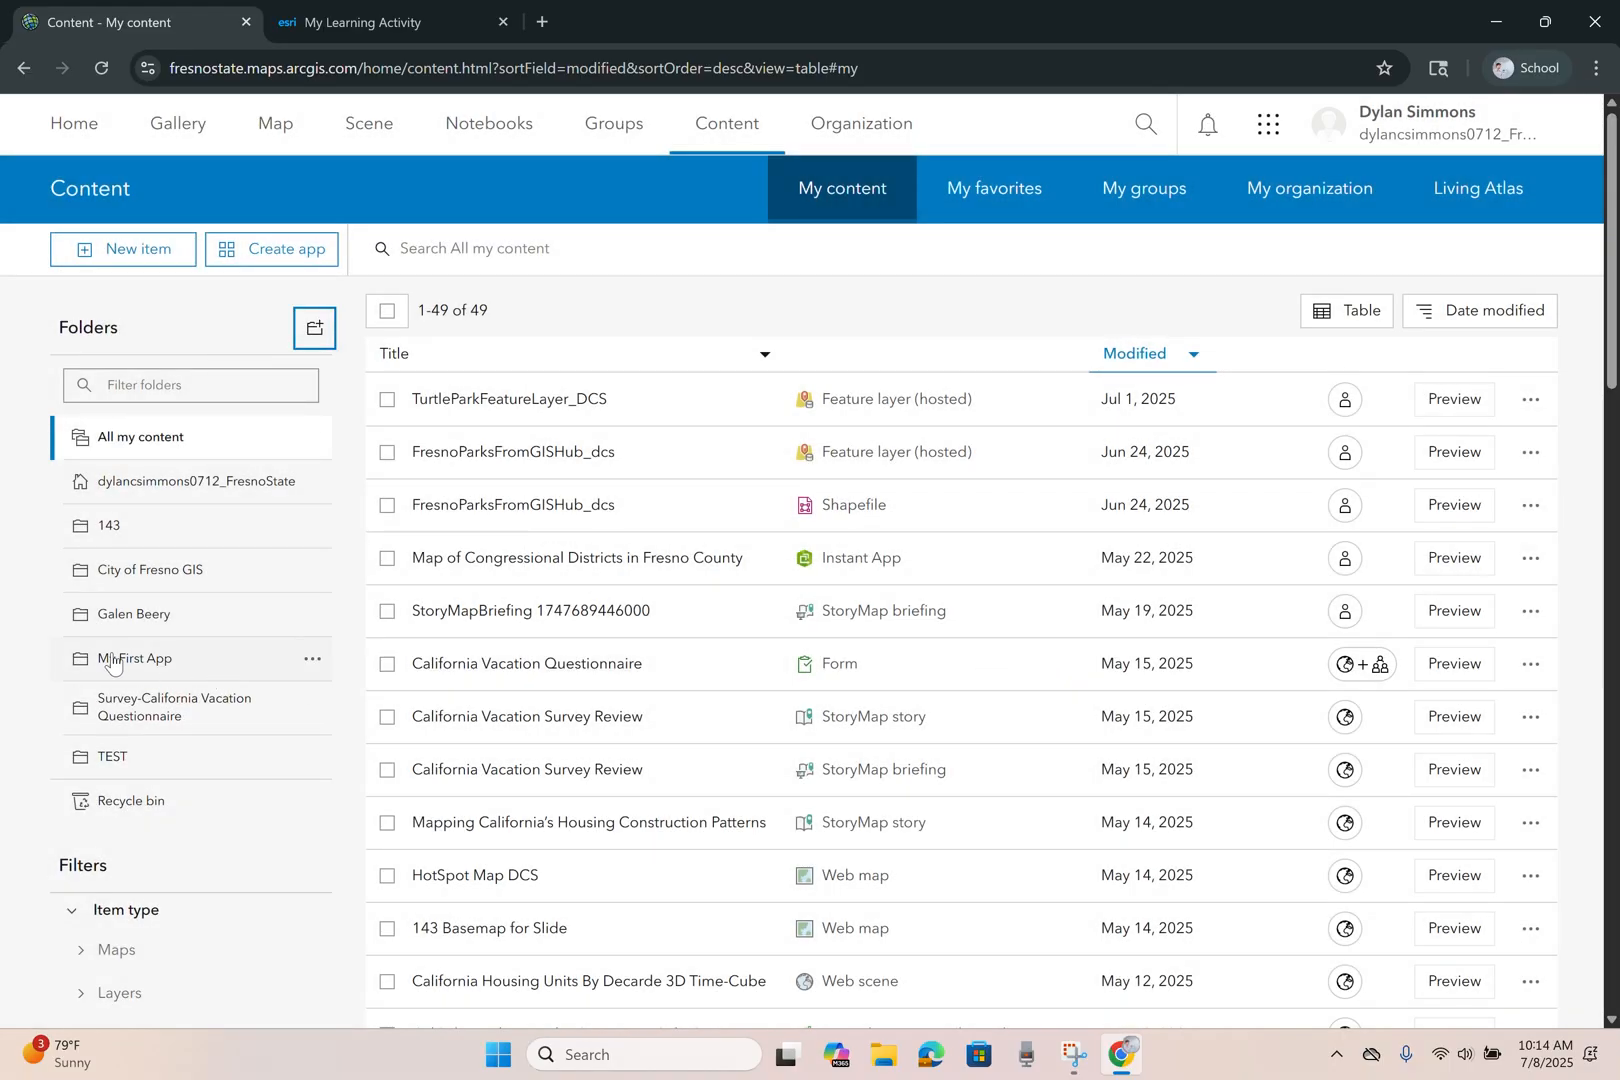
pyautogui.click(142, 668)
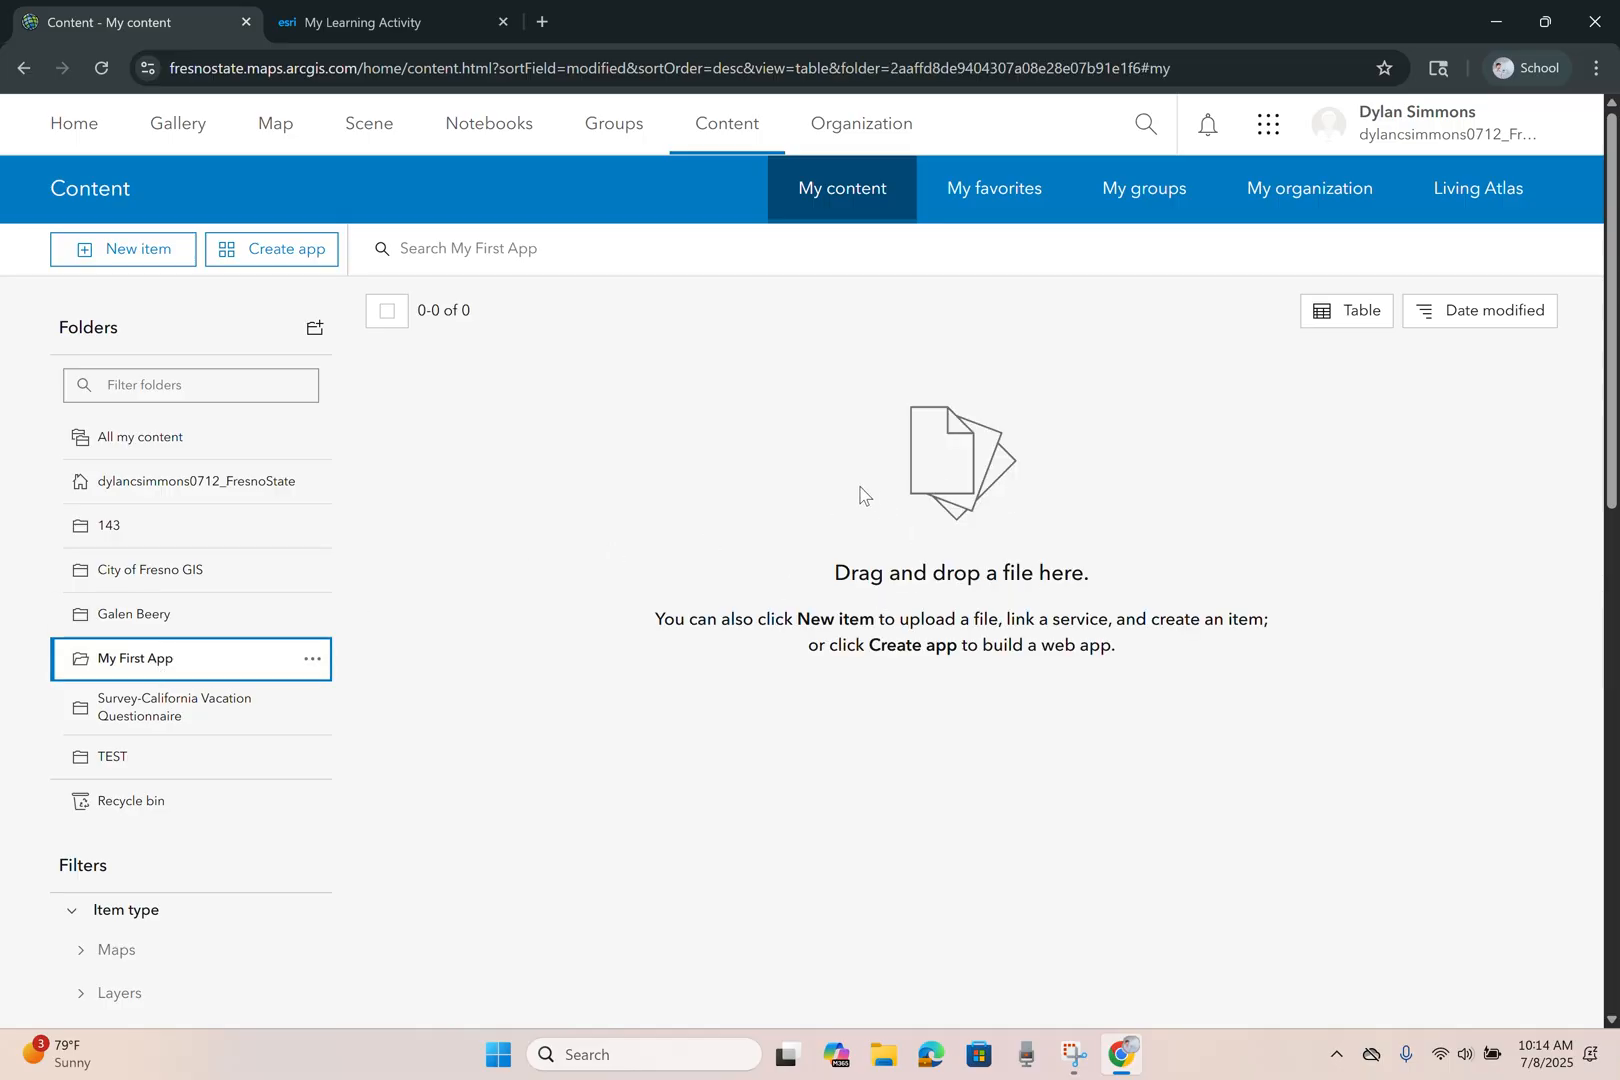
# - Start a new map and add the United States County Boundaries layer from Living Atlas, searching for "United States County"
pyautogui.click(276, 131)
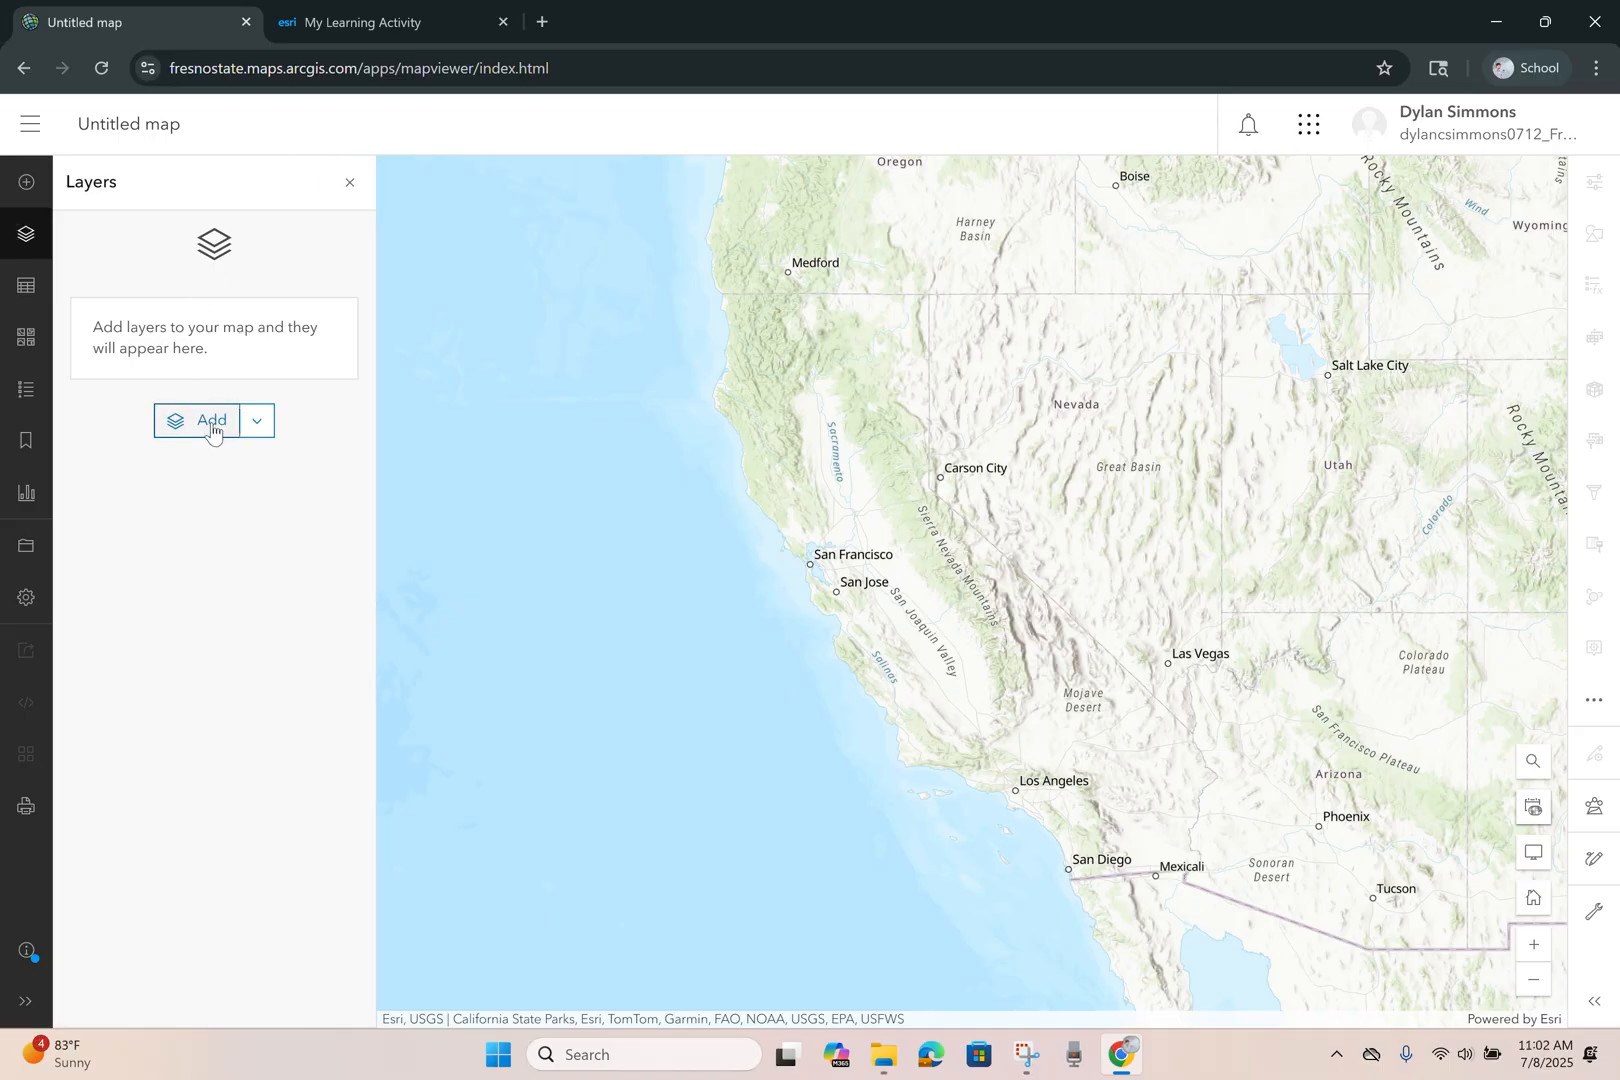
pyautogui.click(211, 428)
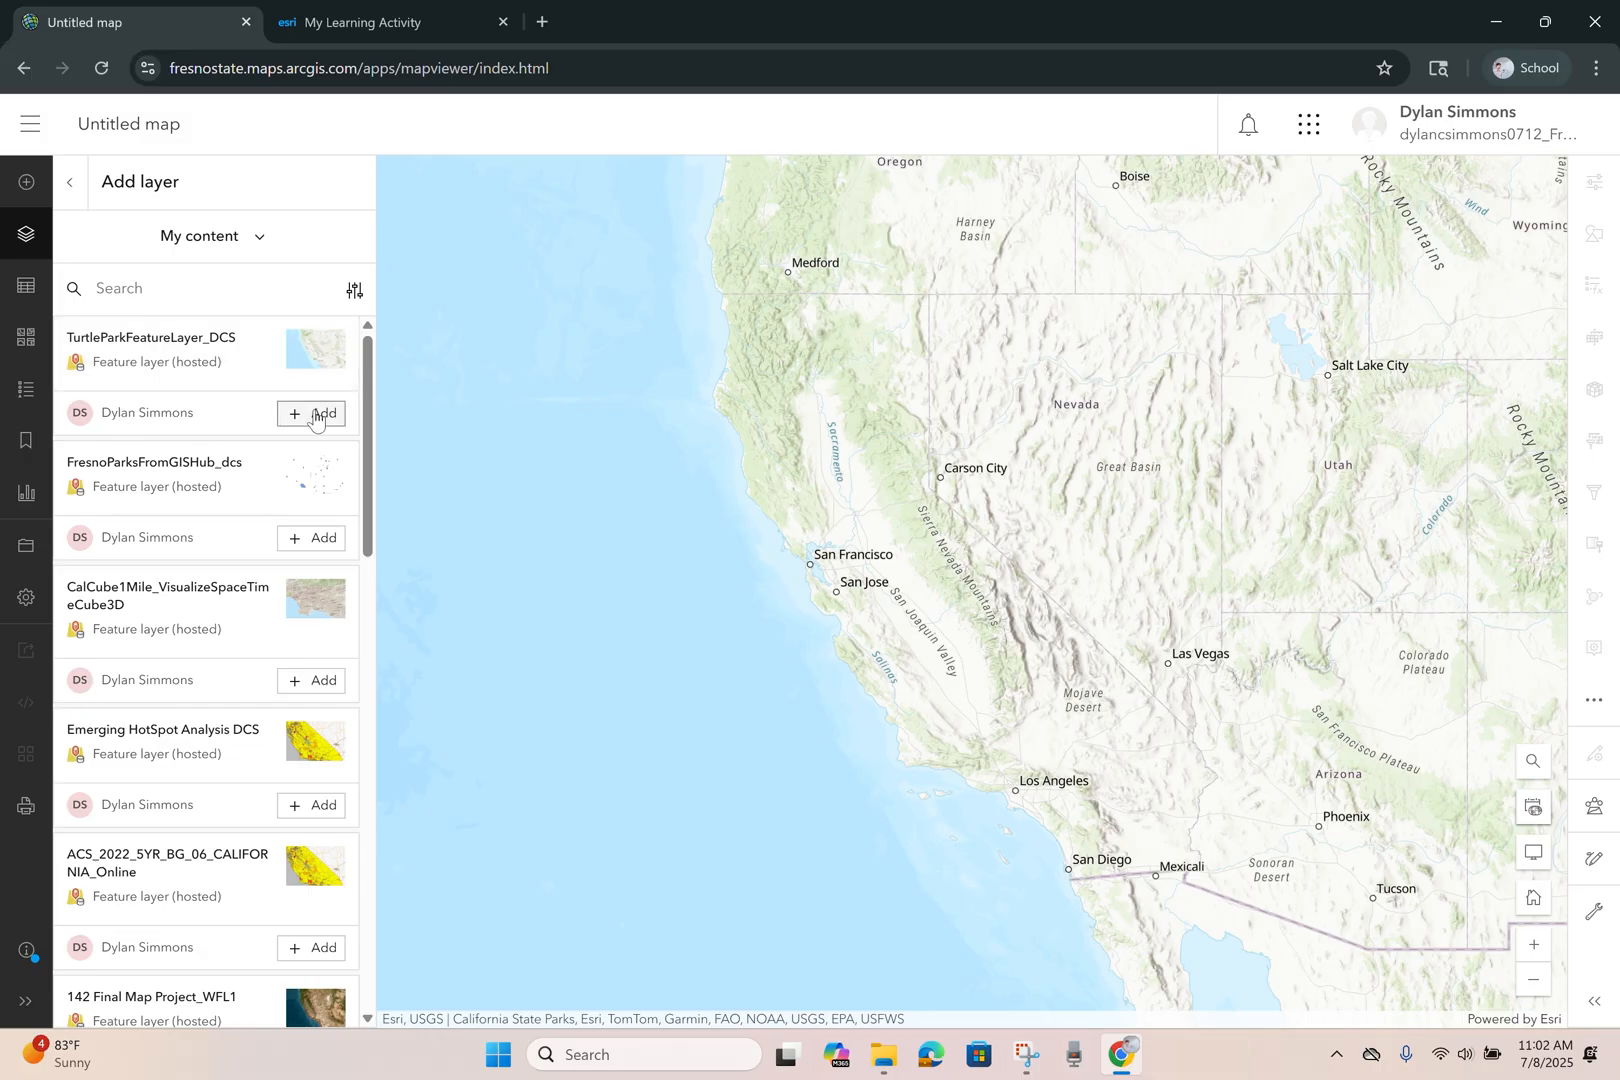
pyautogui.click(211, 247)
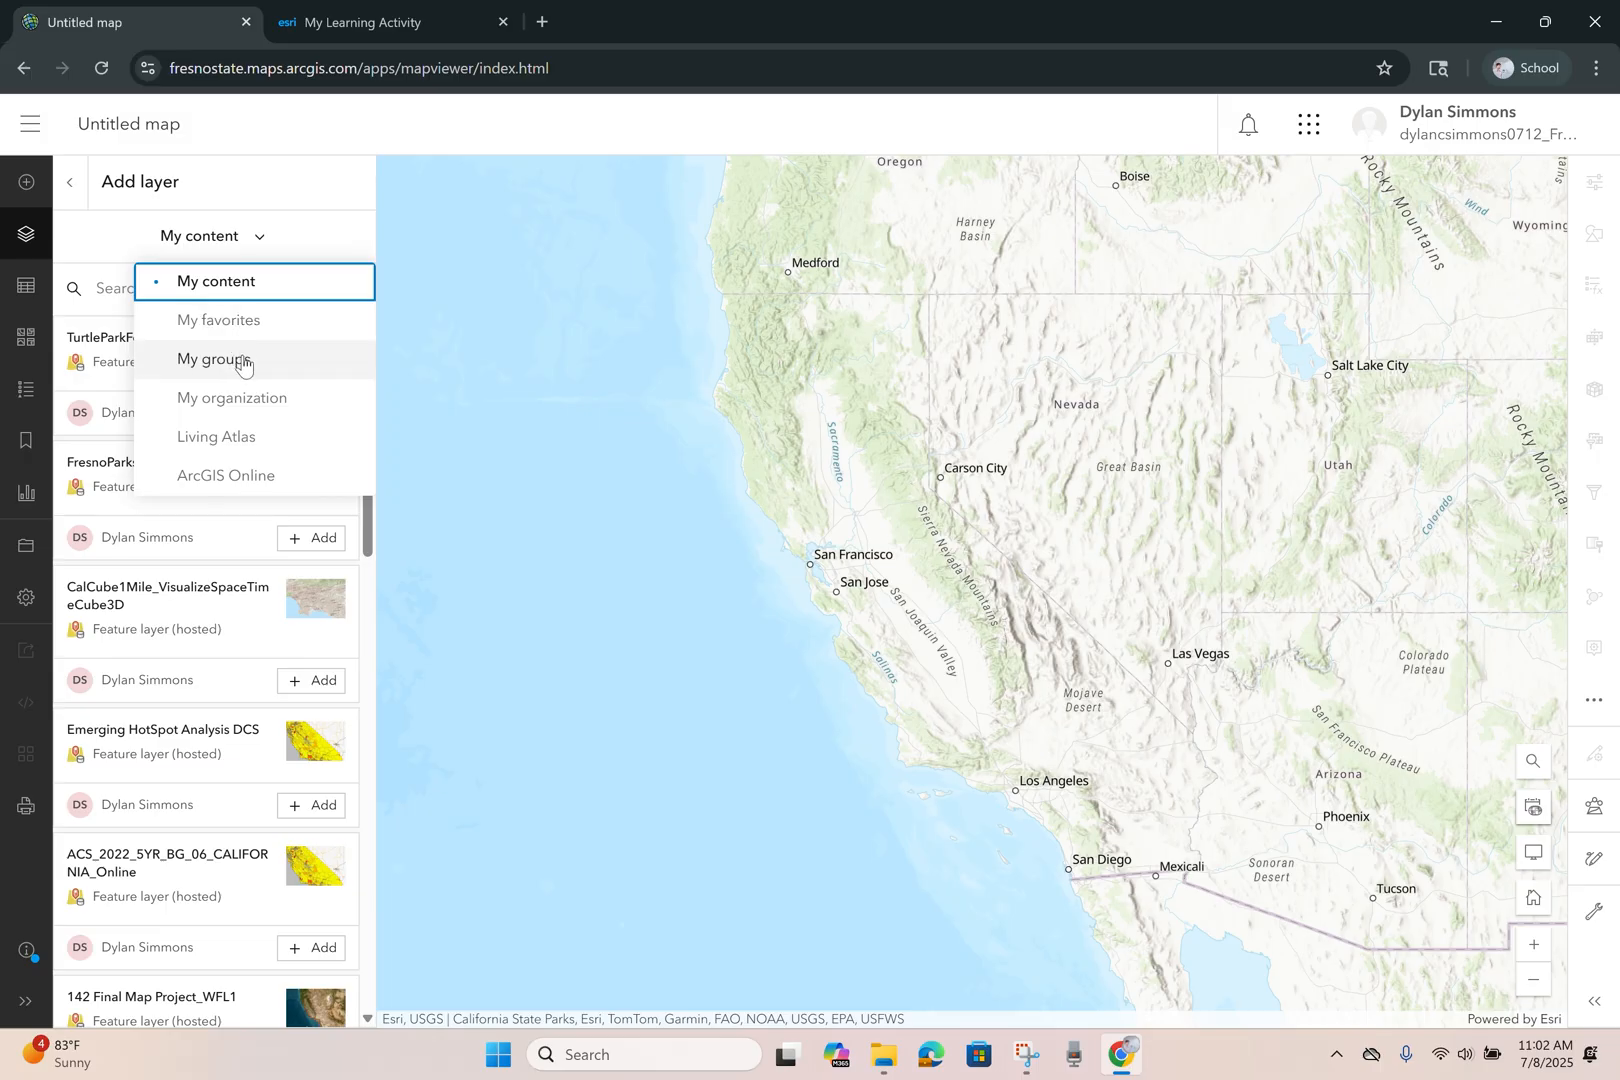
pyautogui.click(225, 445)
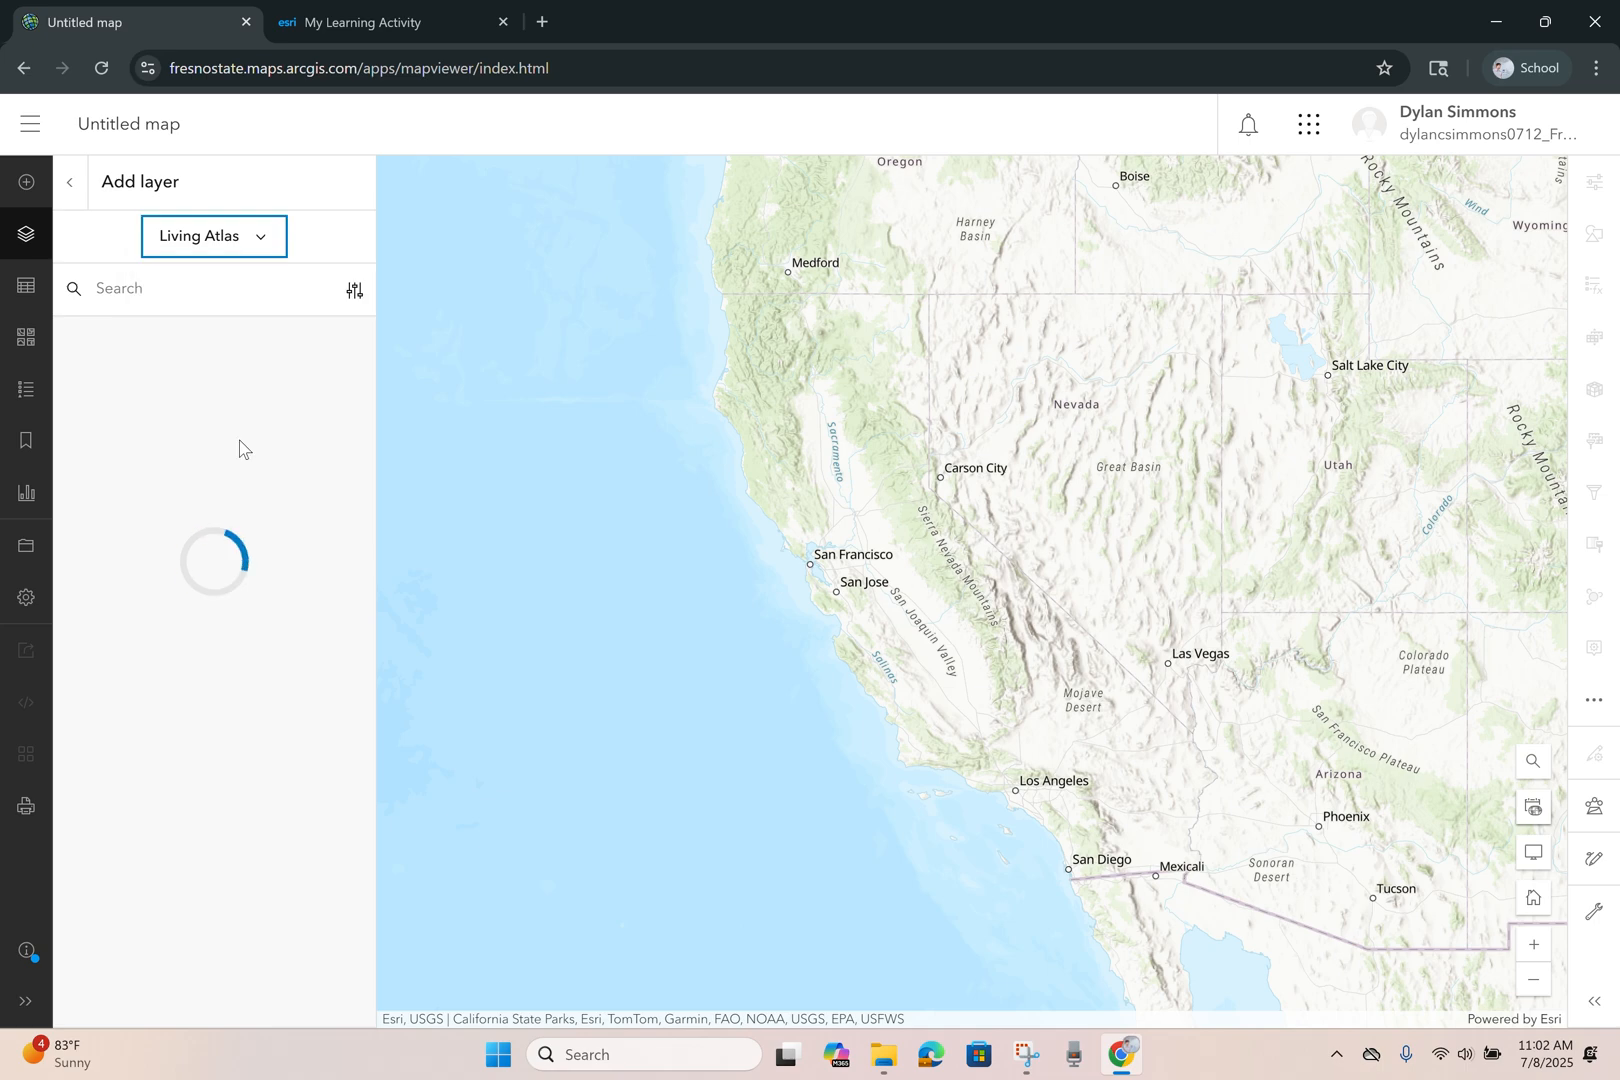
pyautogui.click(283, 294)
pyautogui.write('United St')
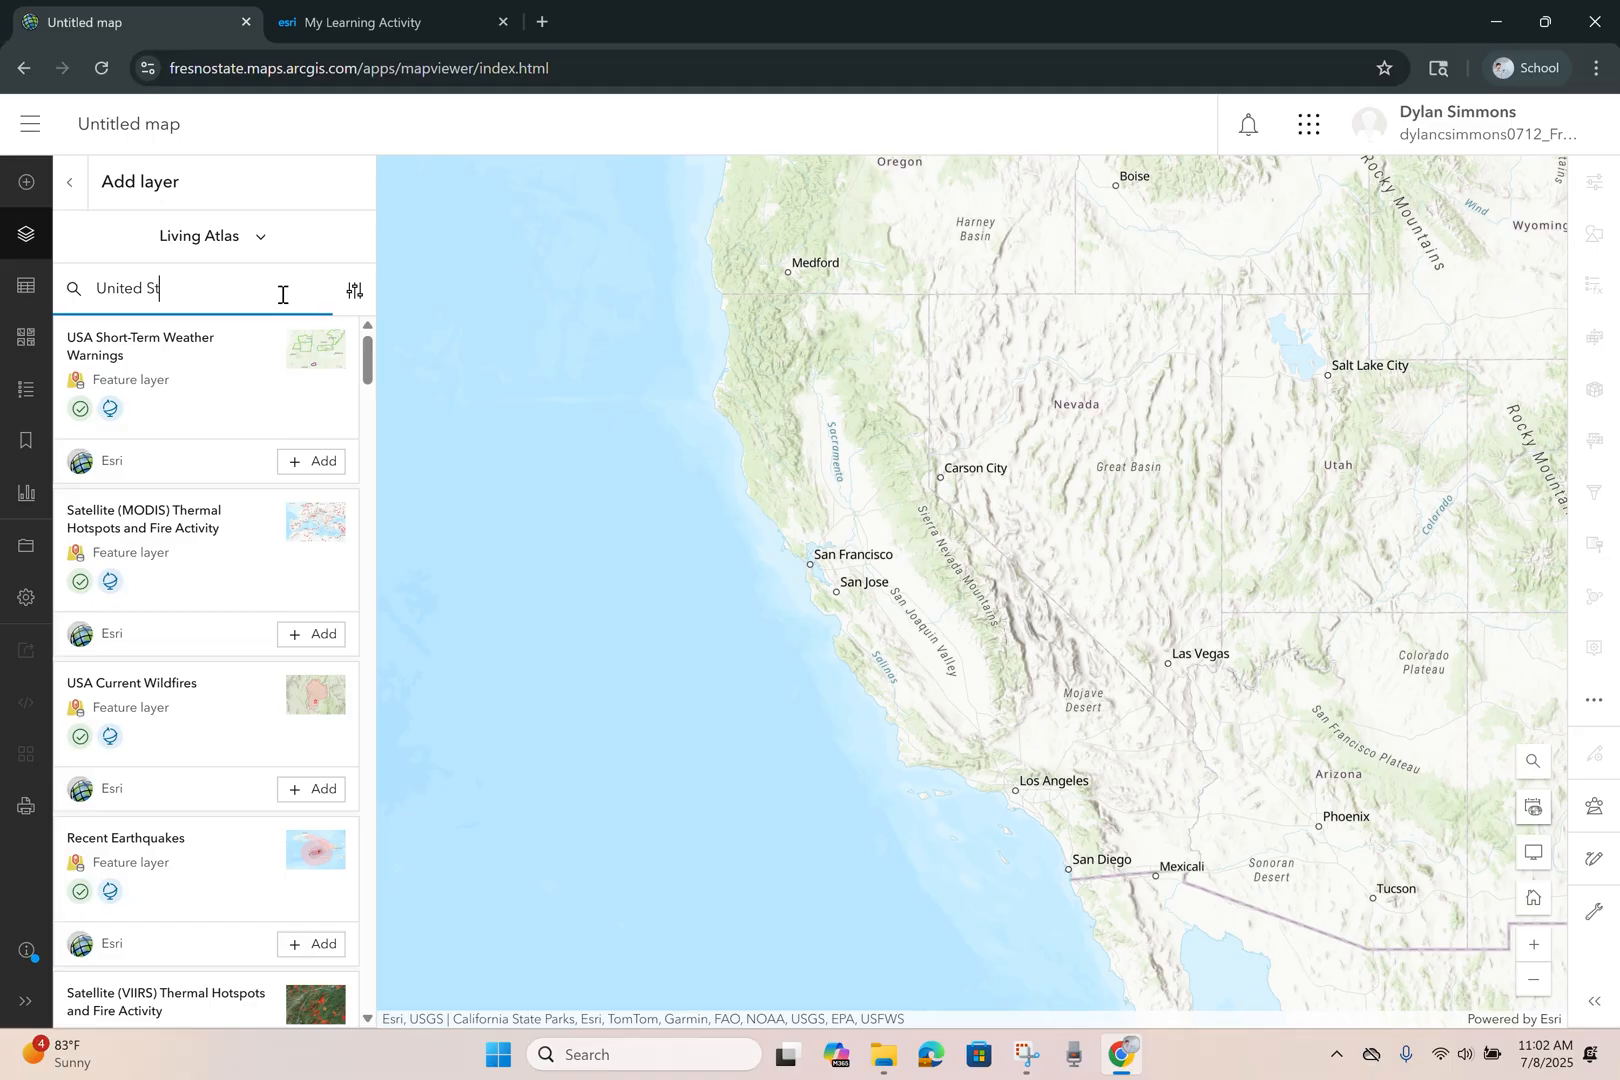
pyautogui.write('ates County')
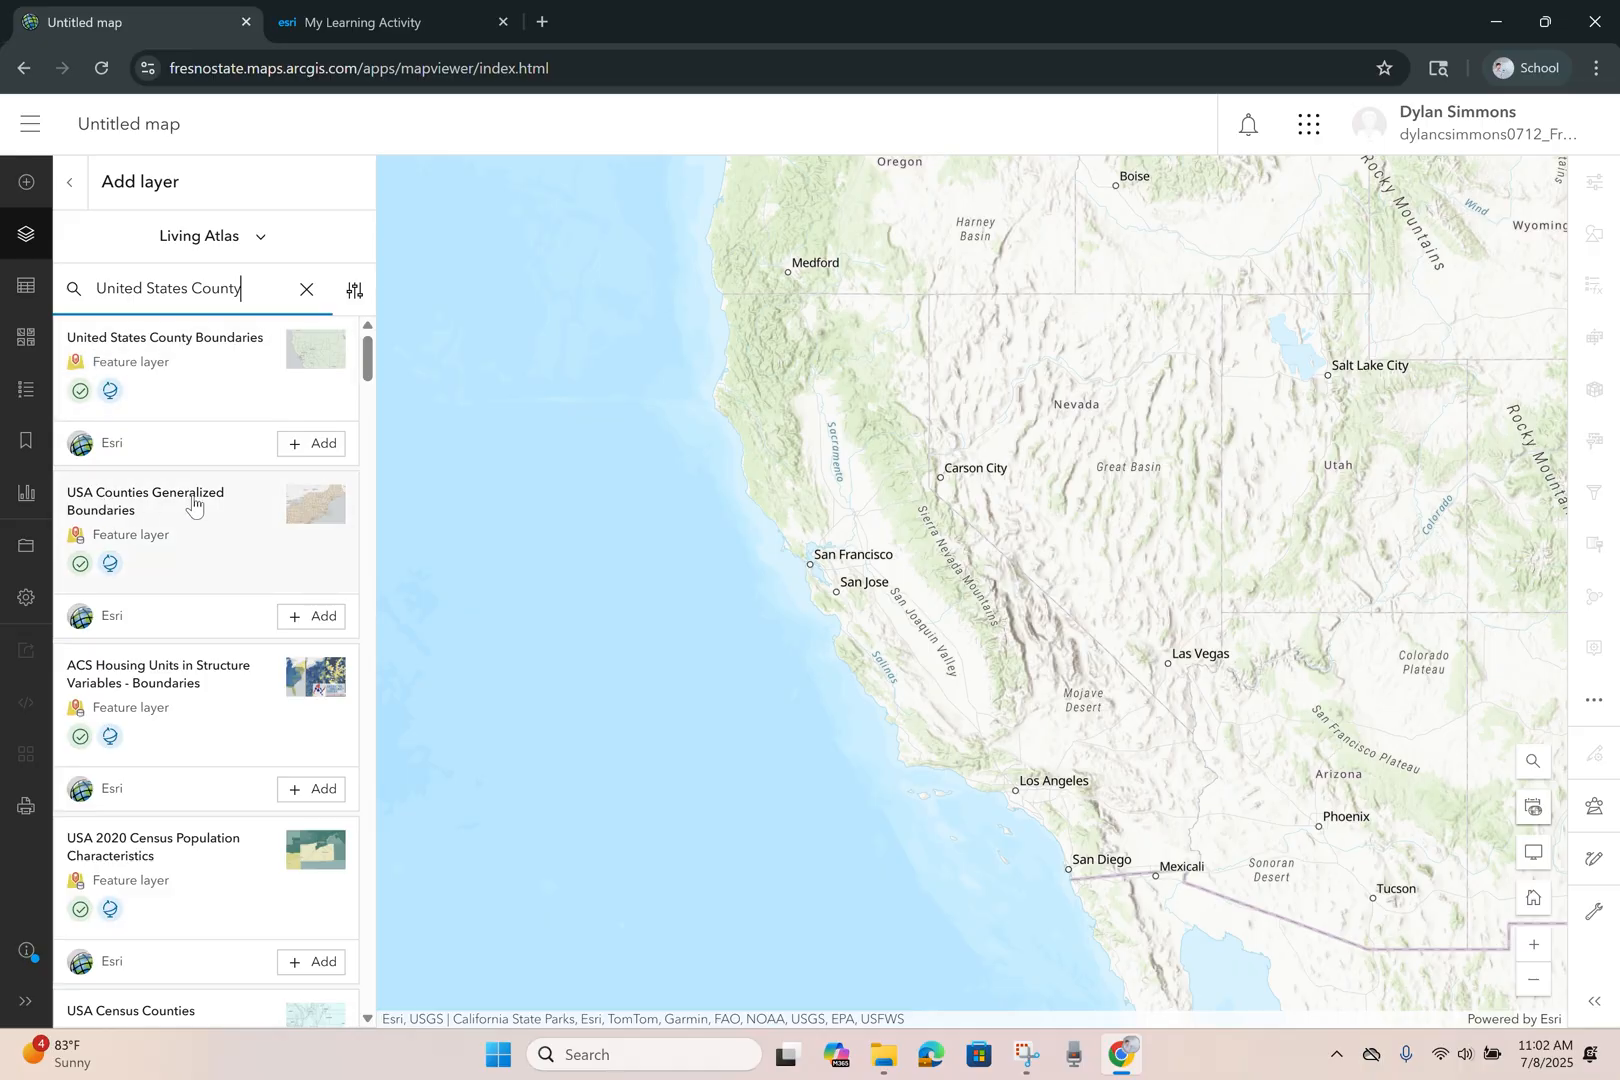
pyautogui.click(312, 447)
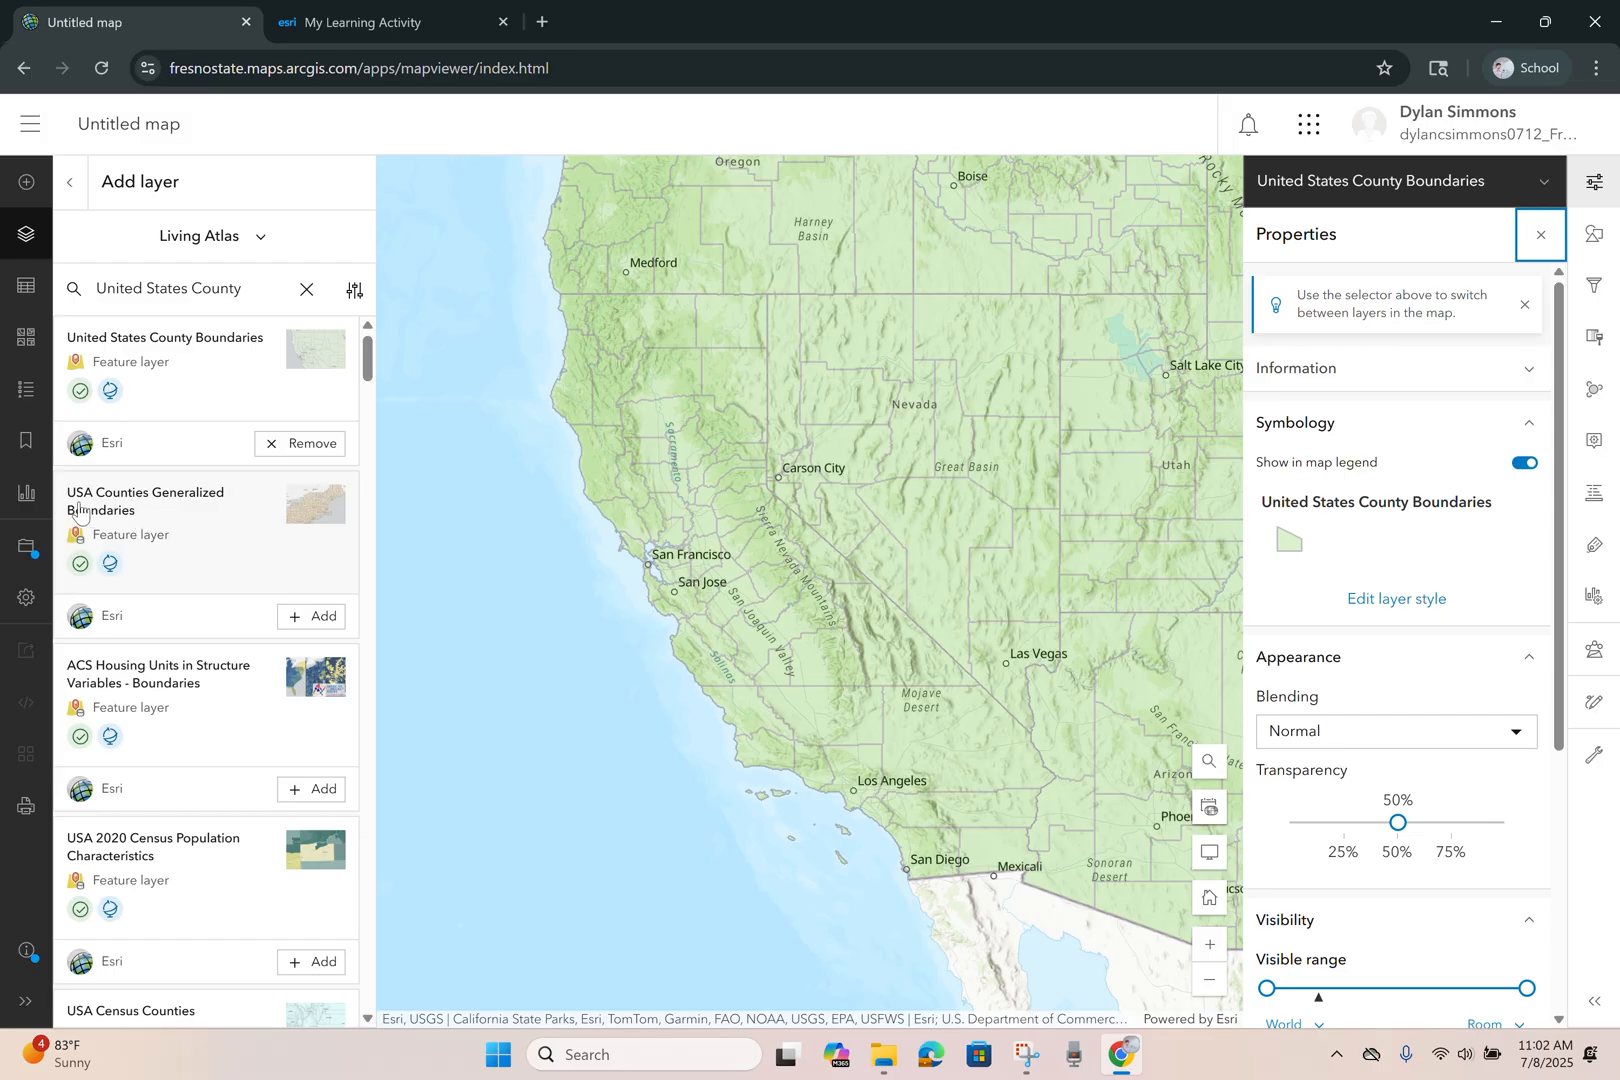
# - Add the USA Counties Generalized Boundaries layer and toggle its visibility to compare it with United States County Boundaries
pyautogui.click(313, 618)
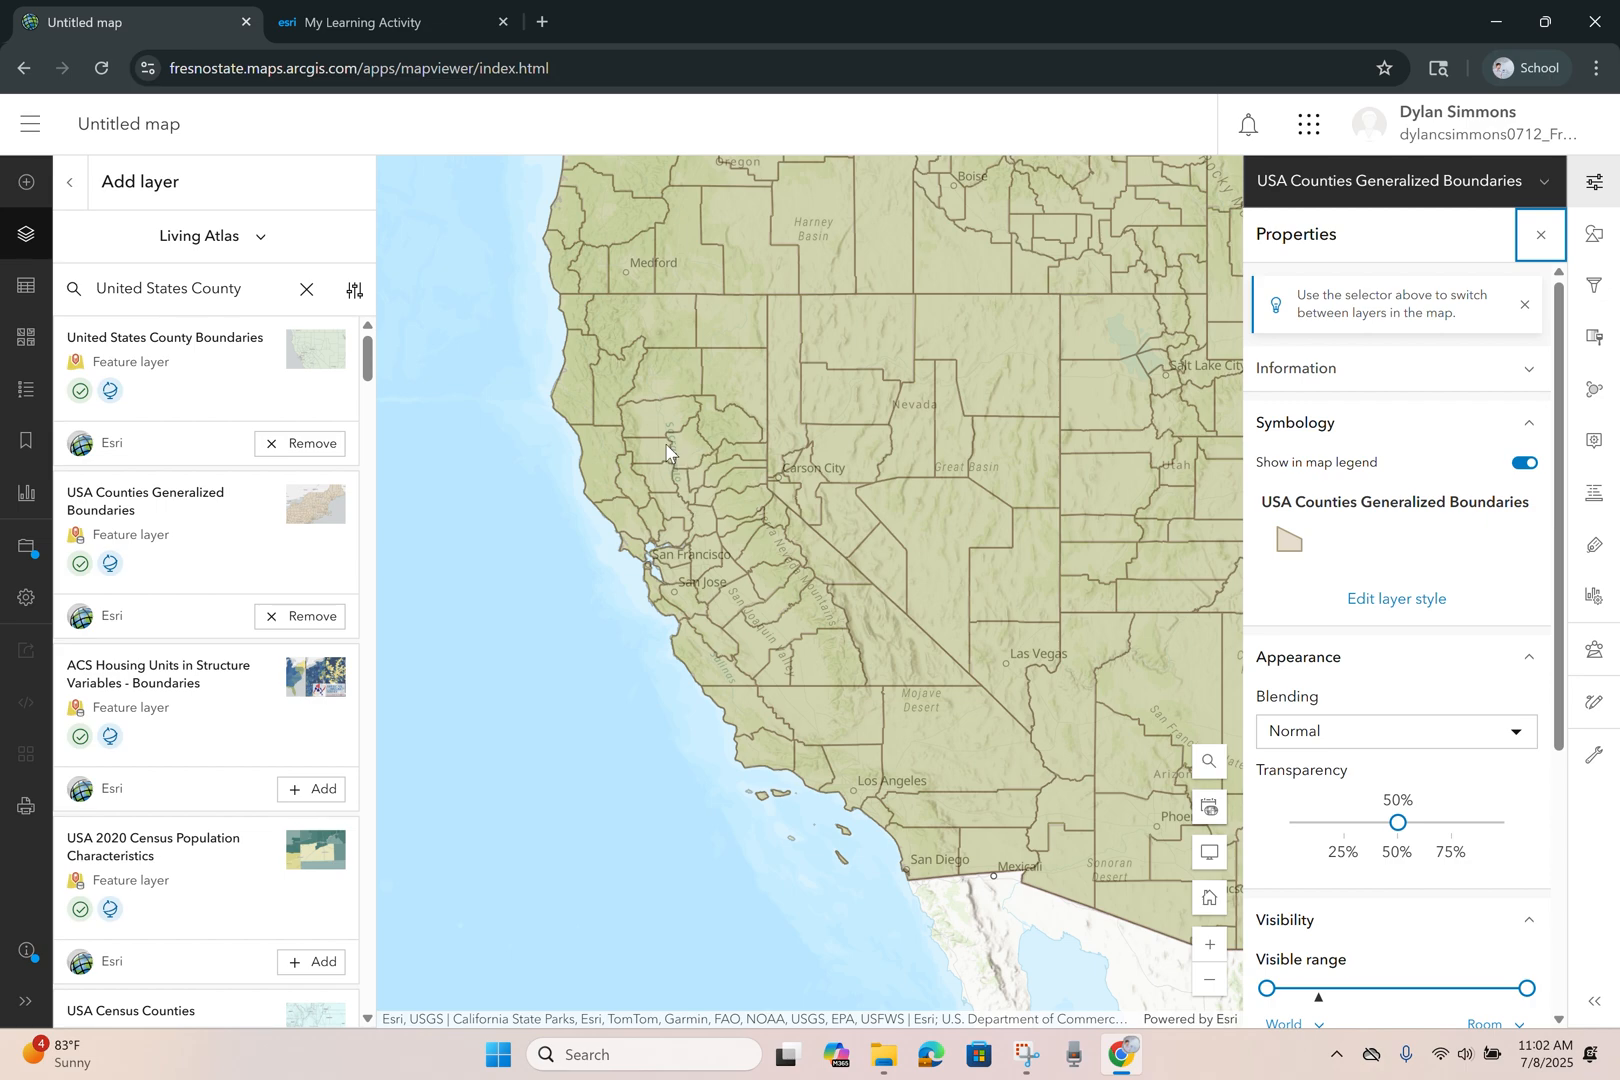
pyautogui.click(71, 192)
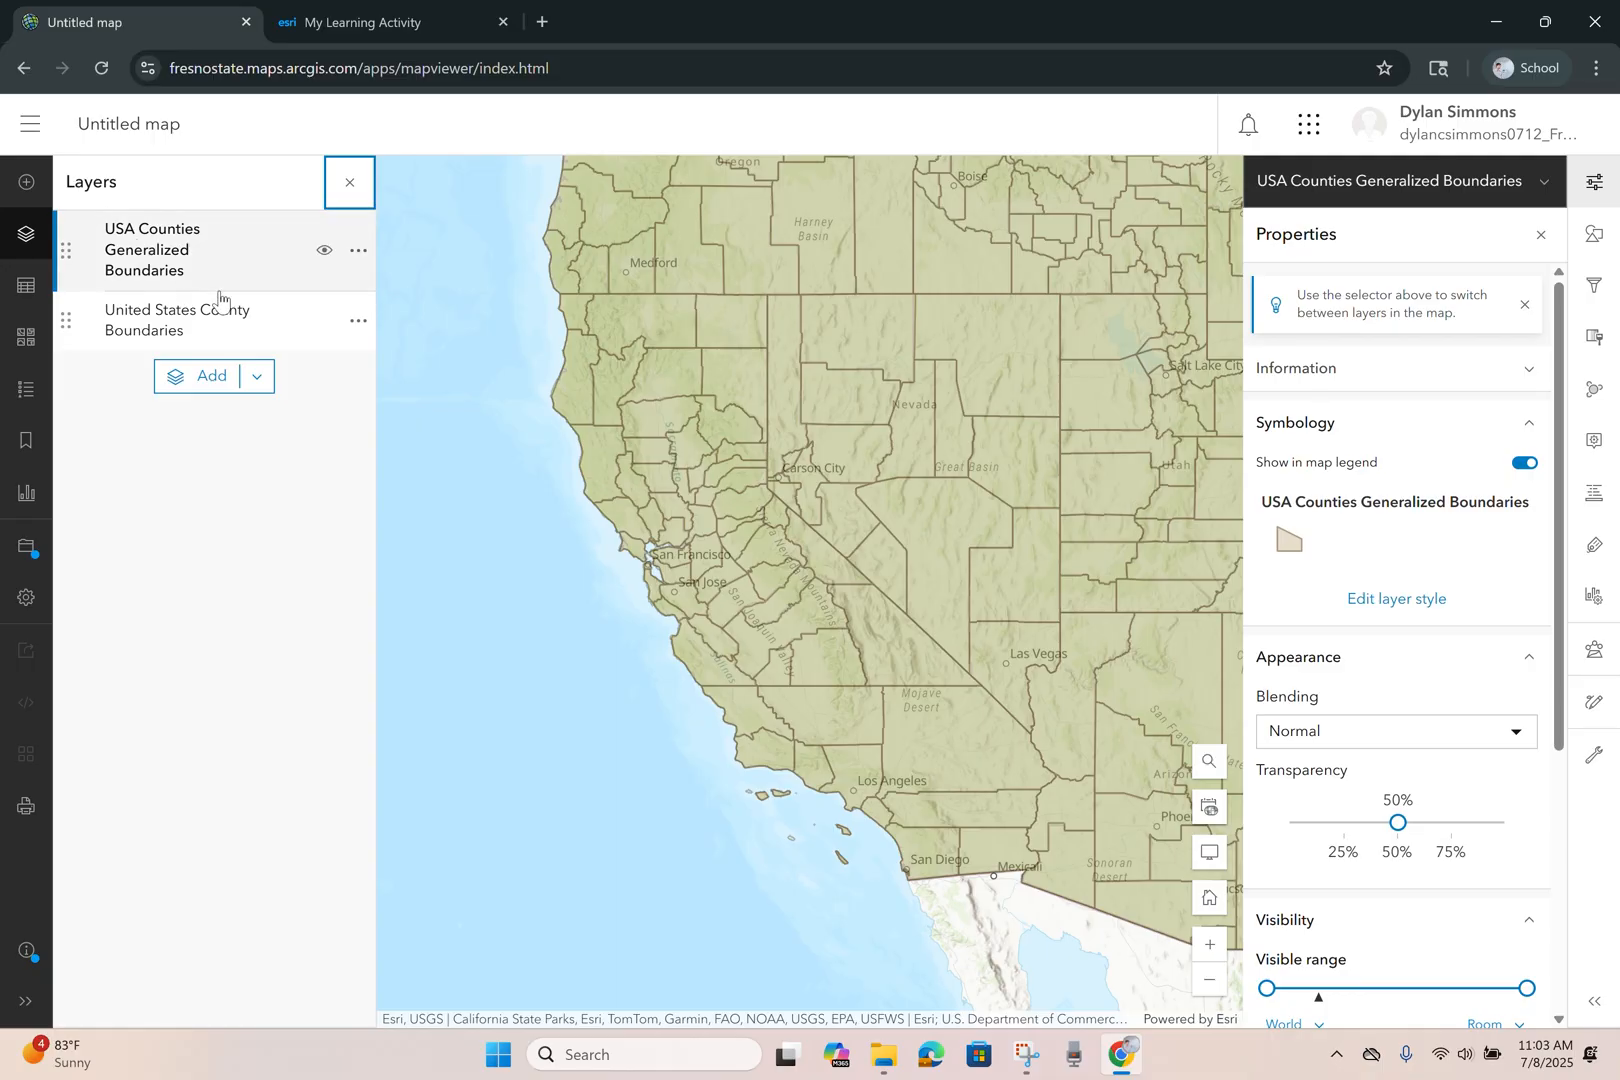
pyautogui.click(322, 252)
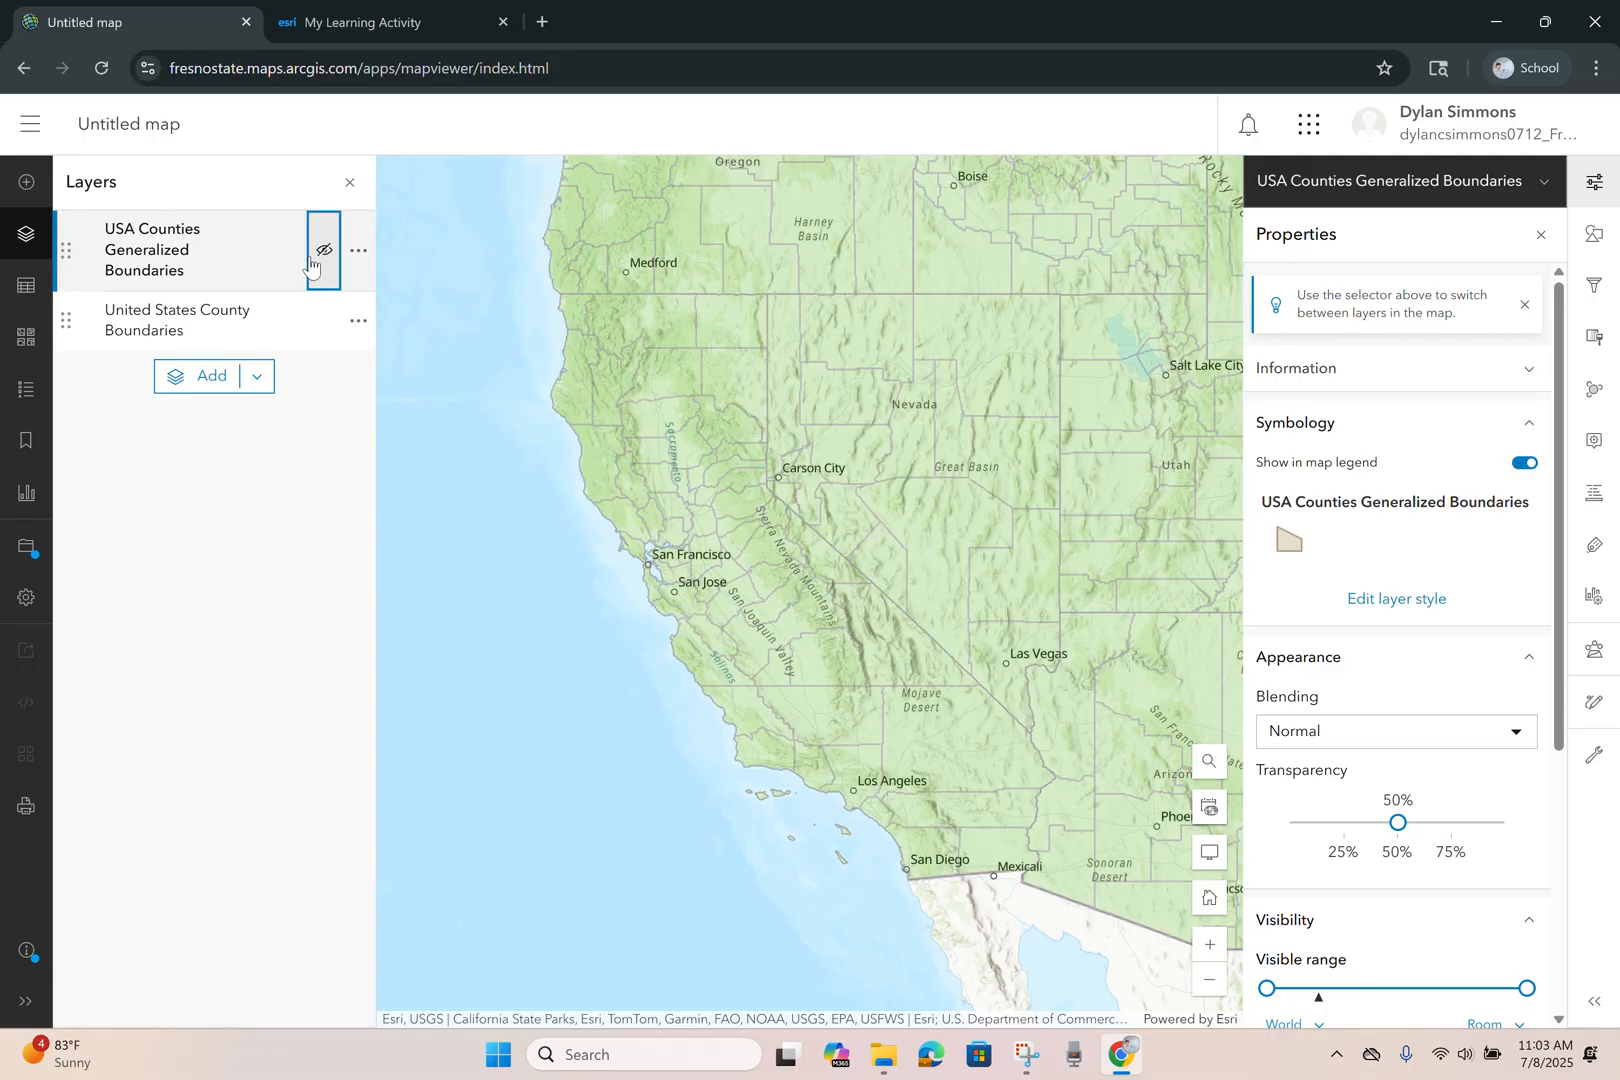
pyautogui.click(320, 255)
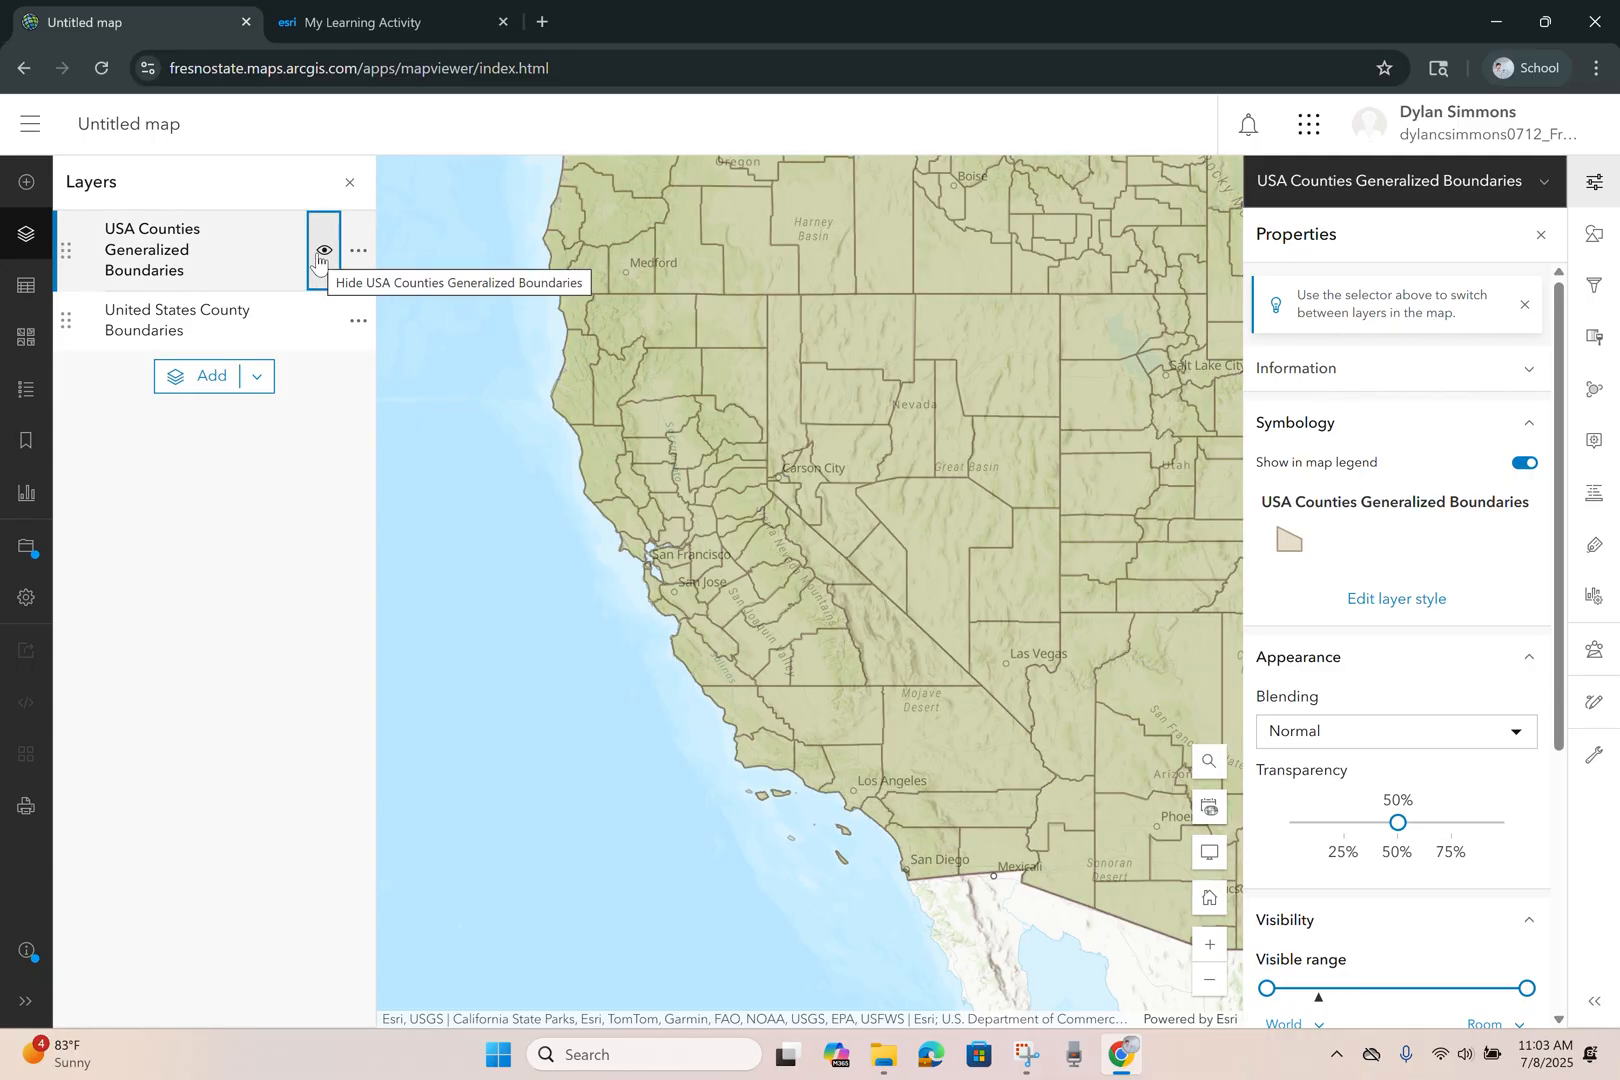
pyautogui.click(319, 258)
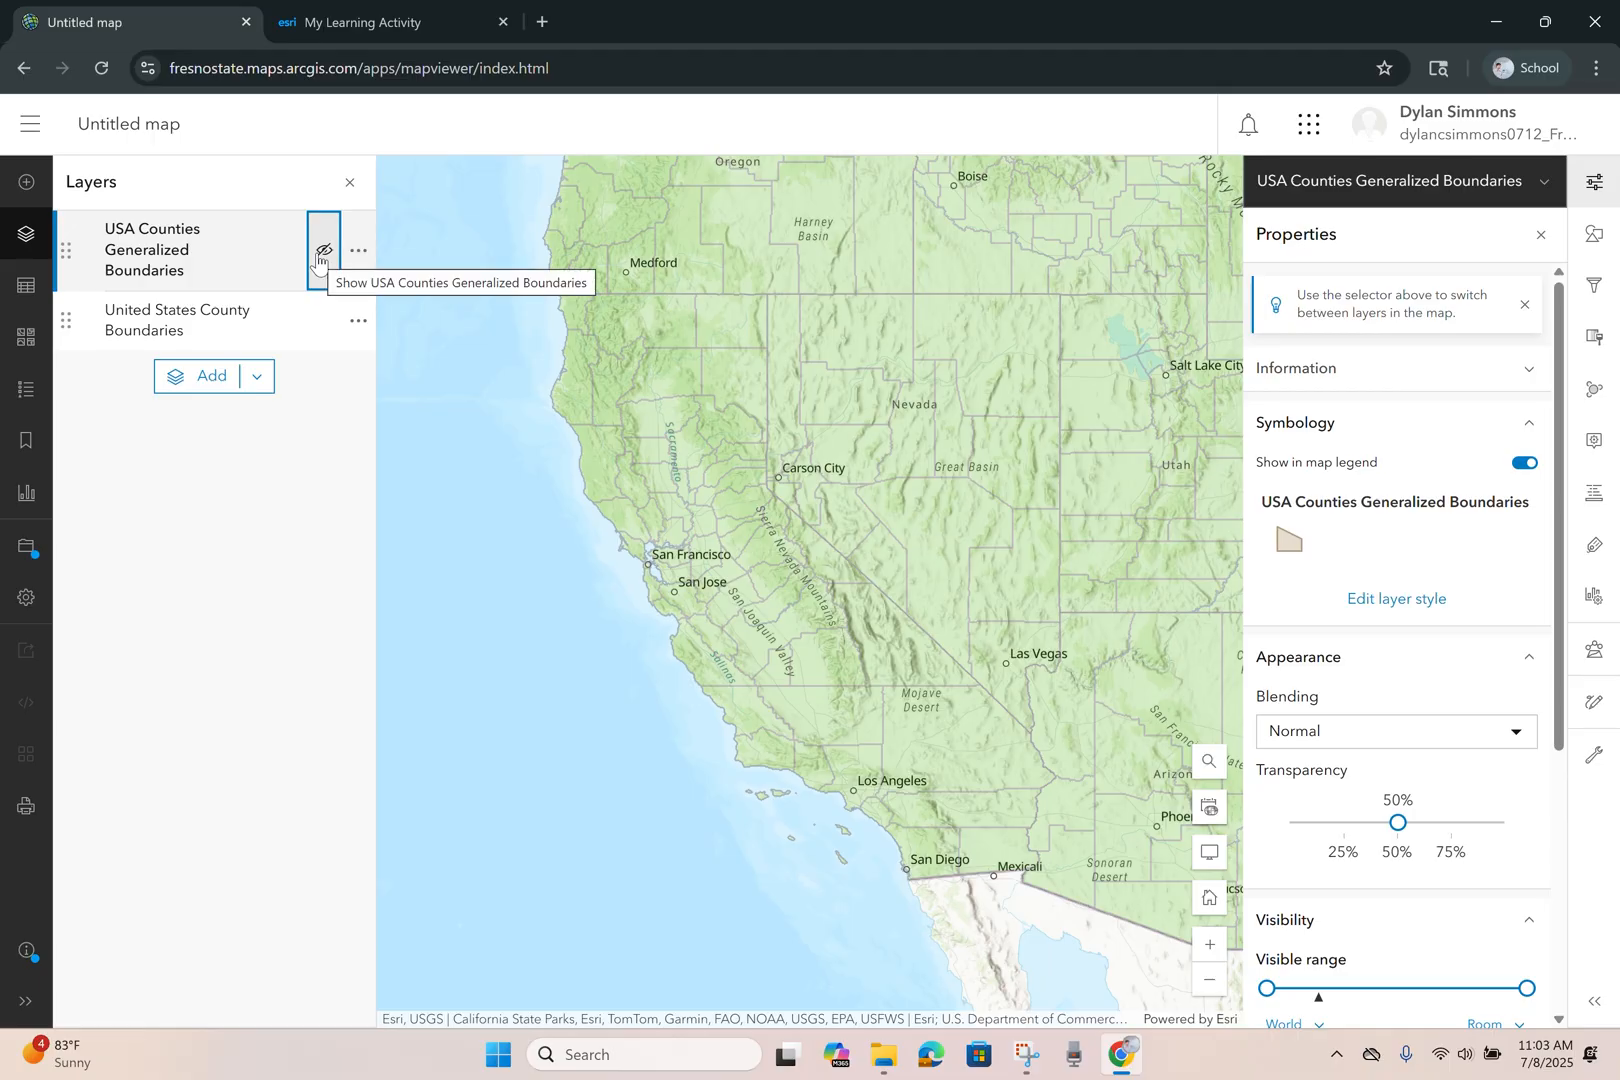
pyautogui.click(319, 258)
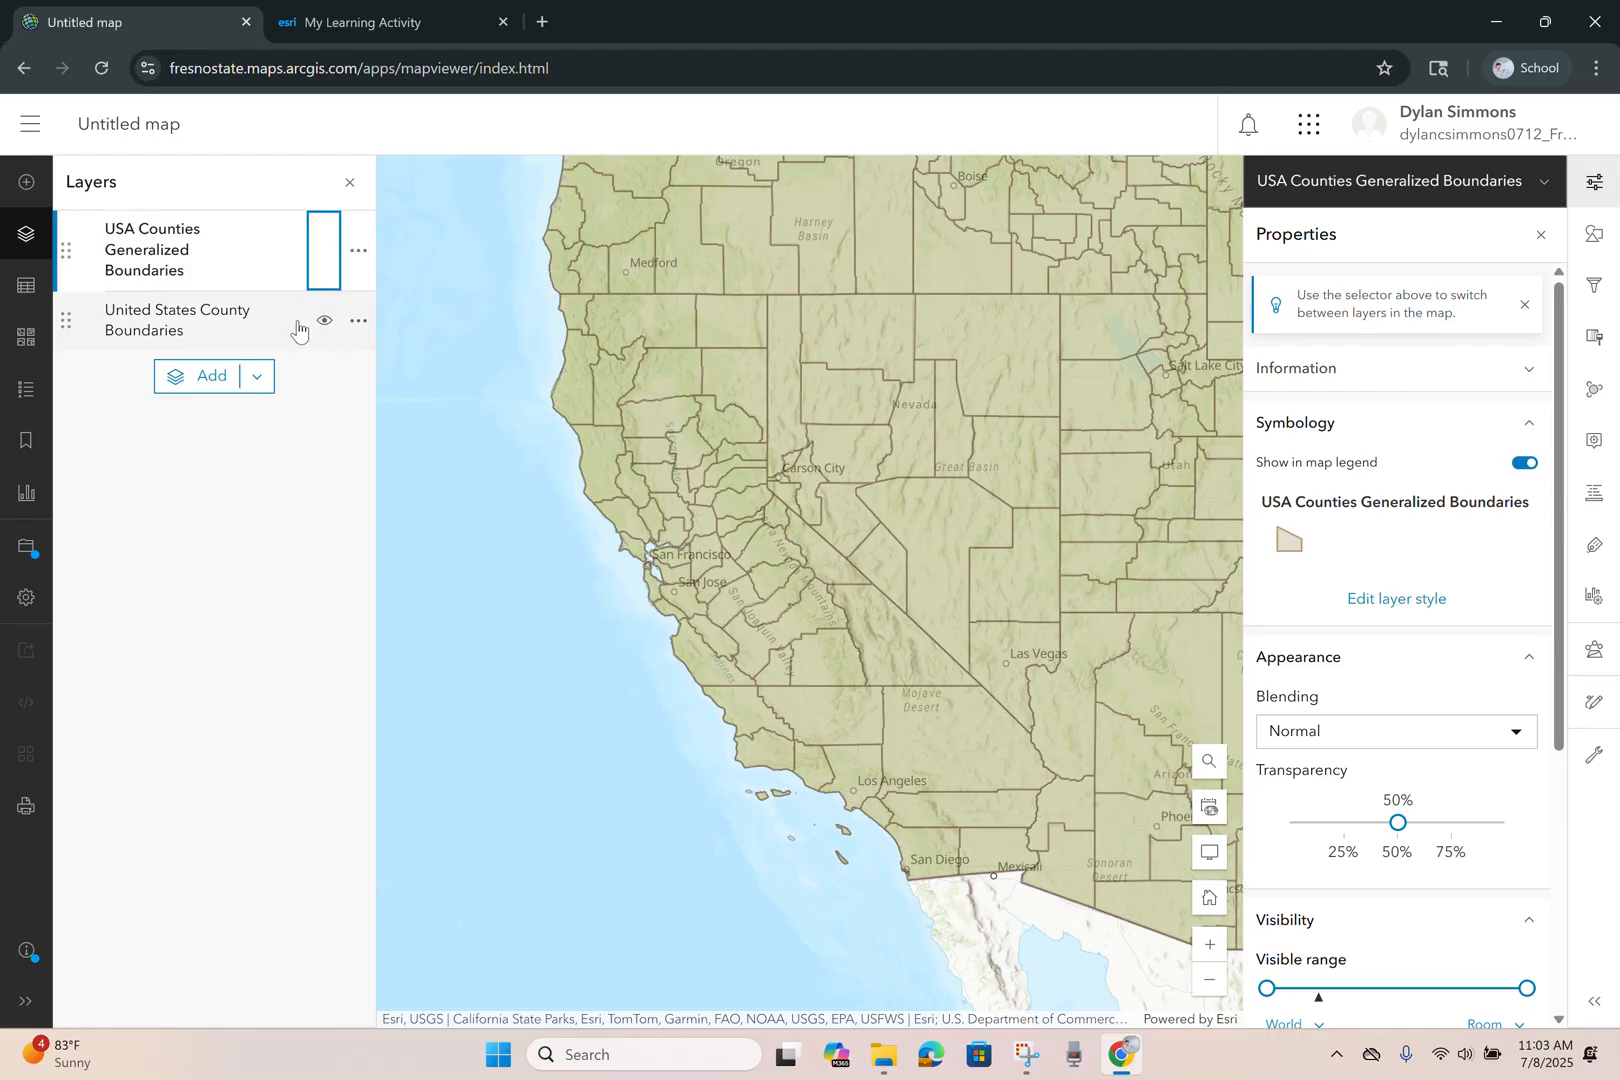
# - Remove the USA Counties Generalized Boundaries layer, then select United States County Boundaries and toggle its visibility off and on
pyautogui.click(358, 252)
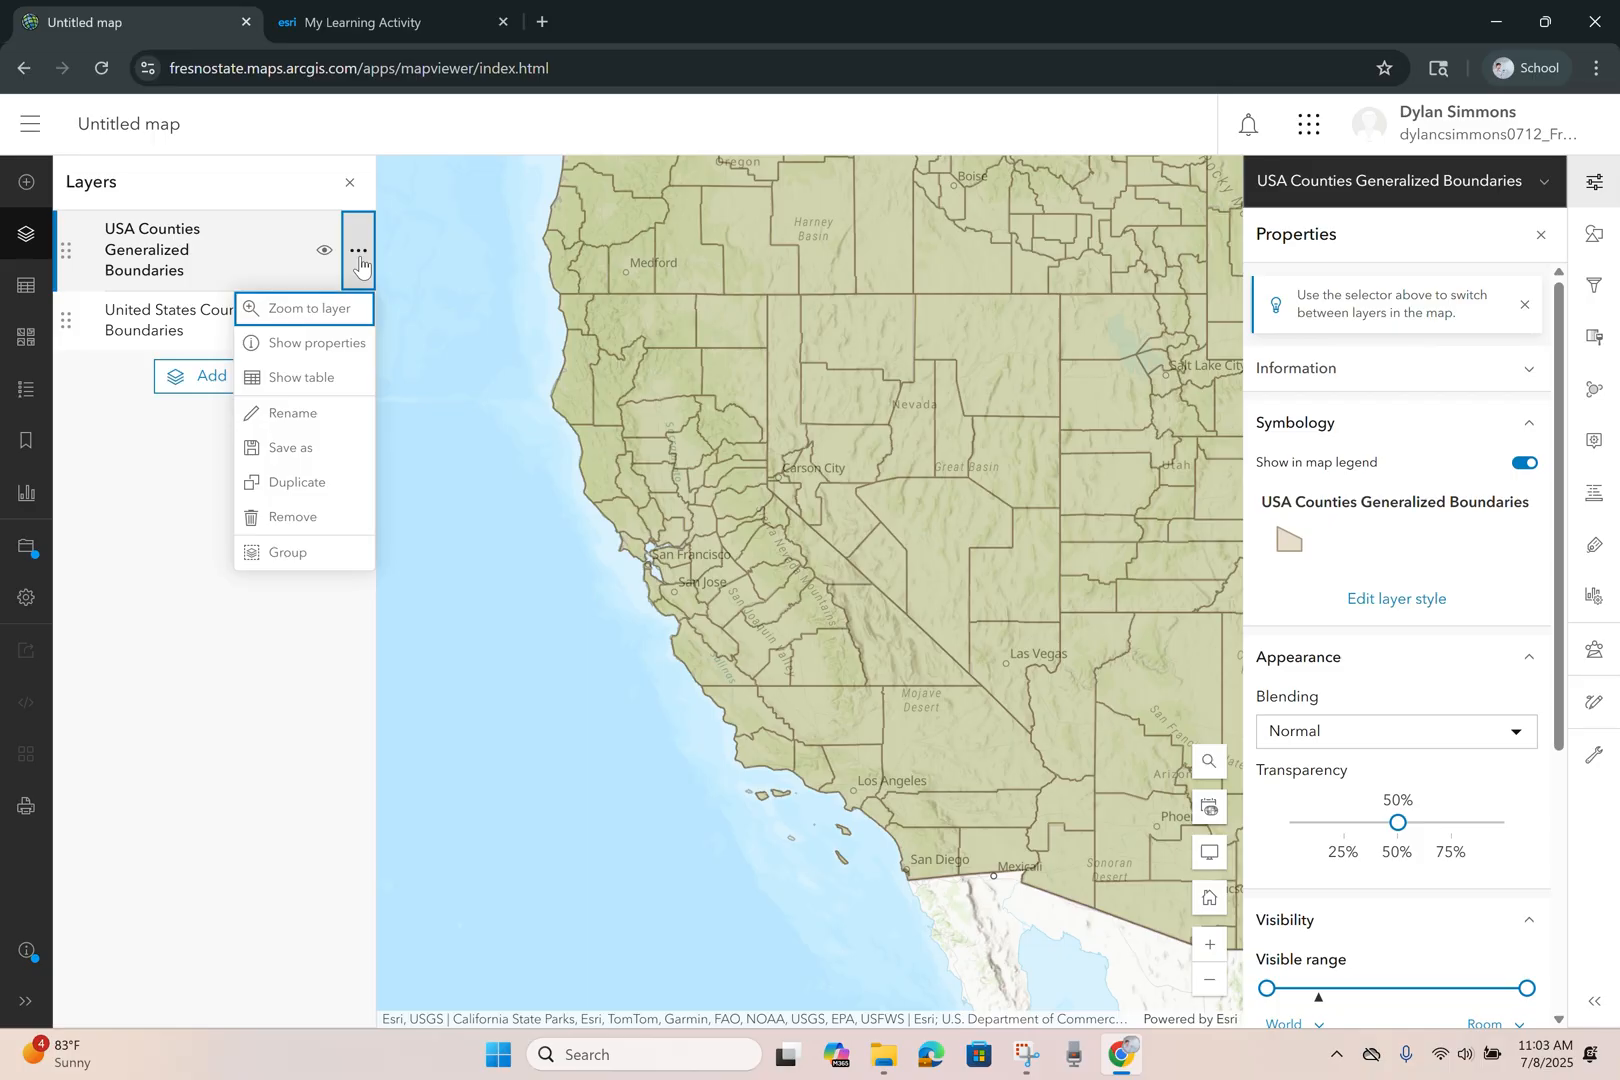
pyautogui.click(298, 530)
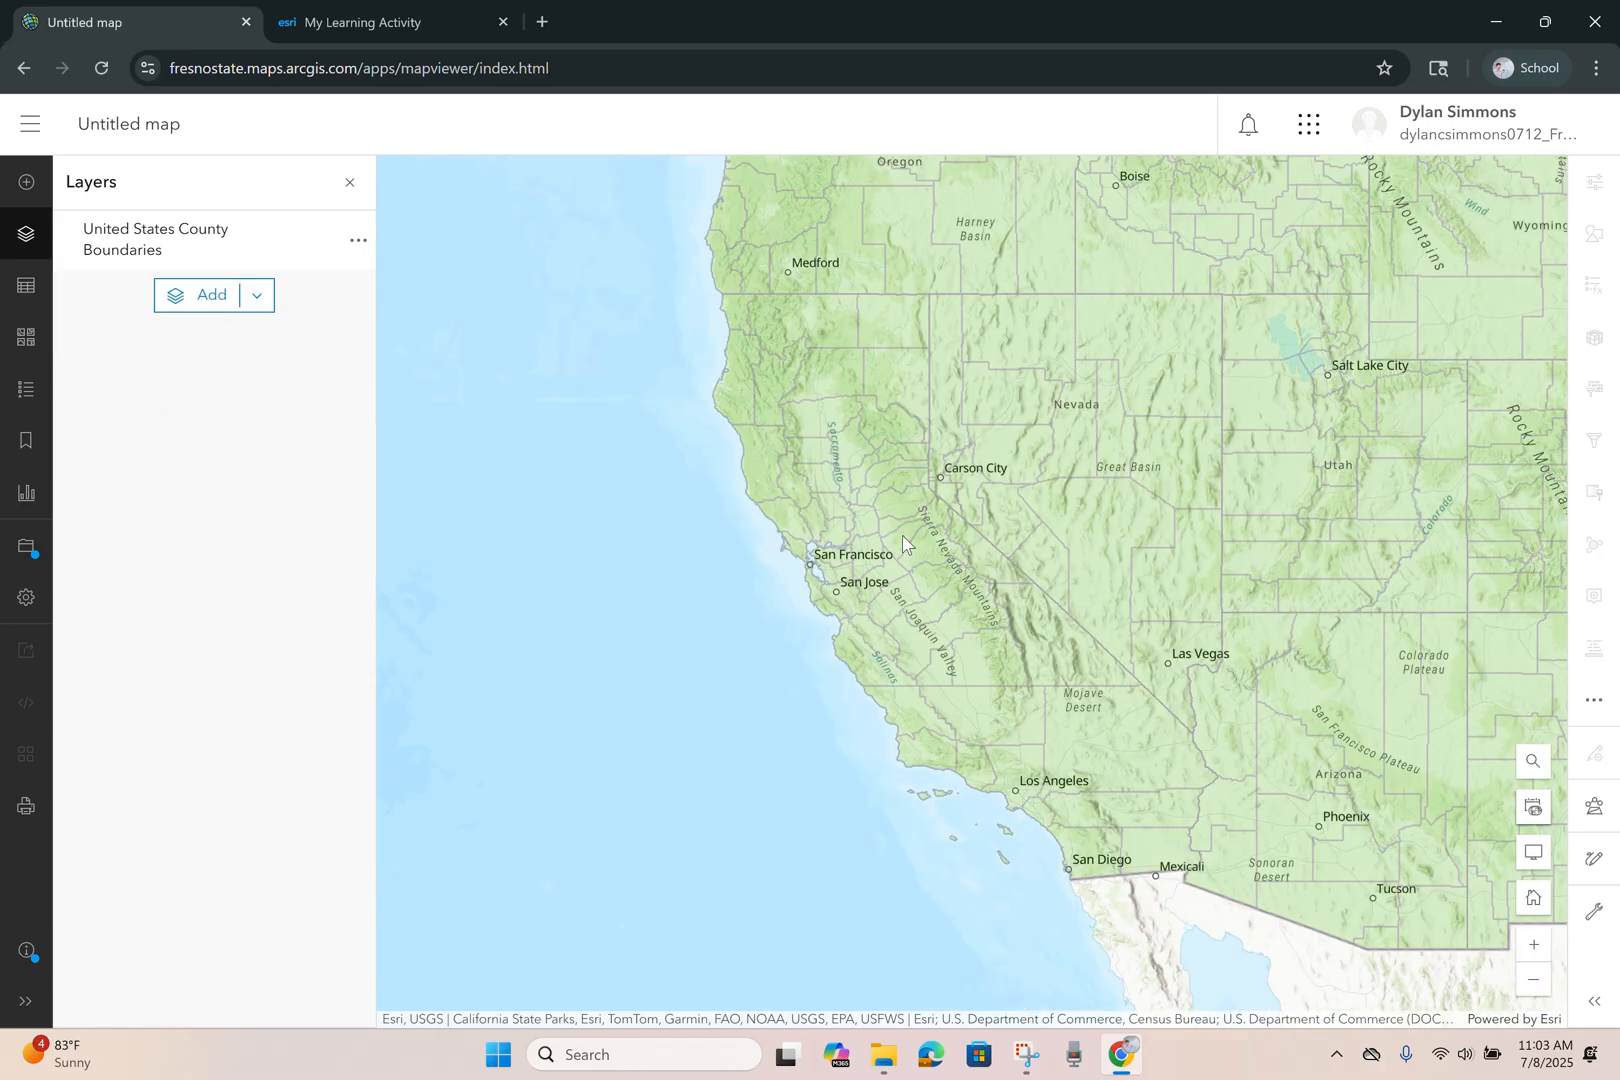
pyautogui.click(143, 250)
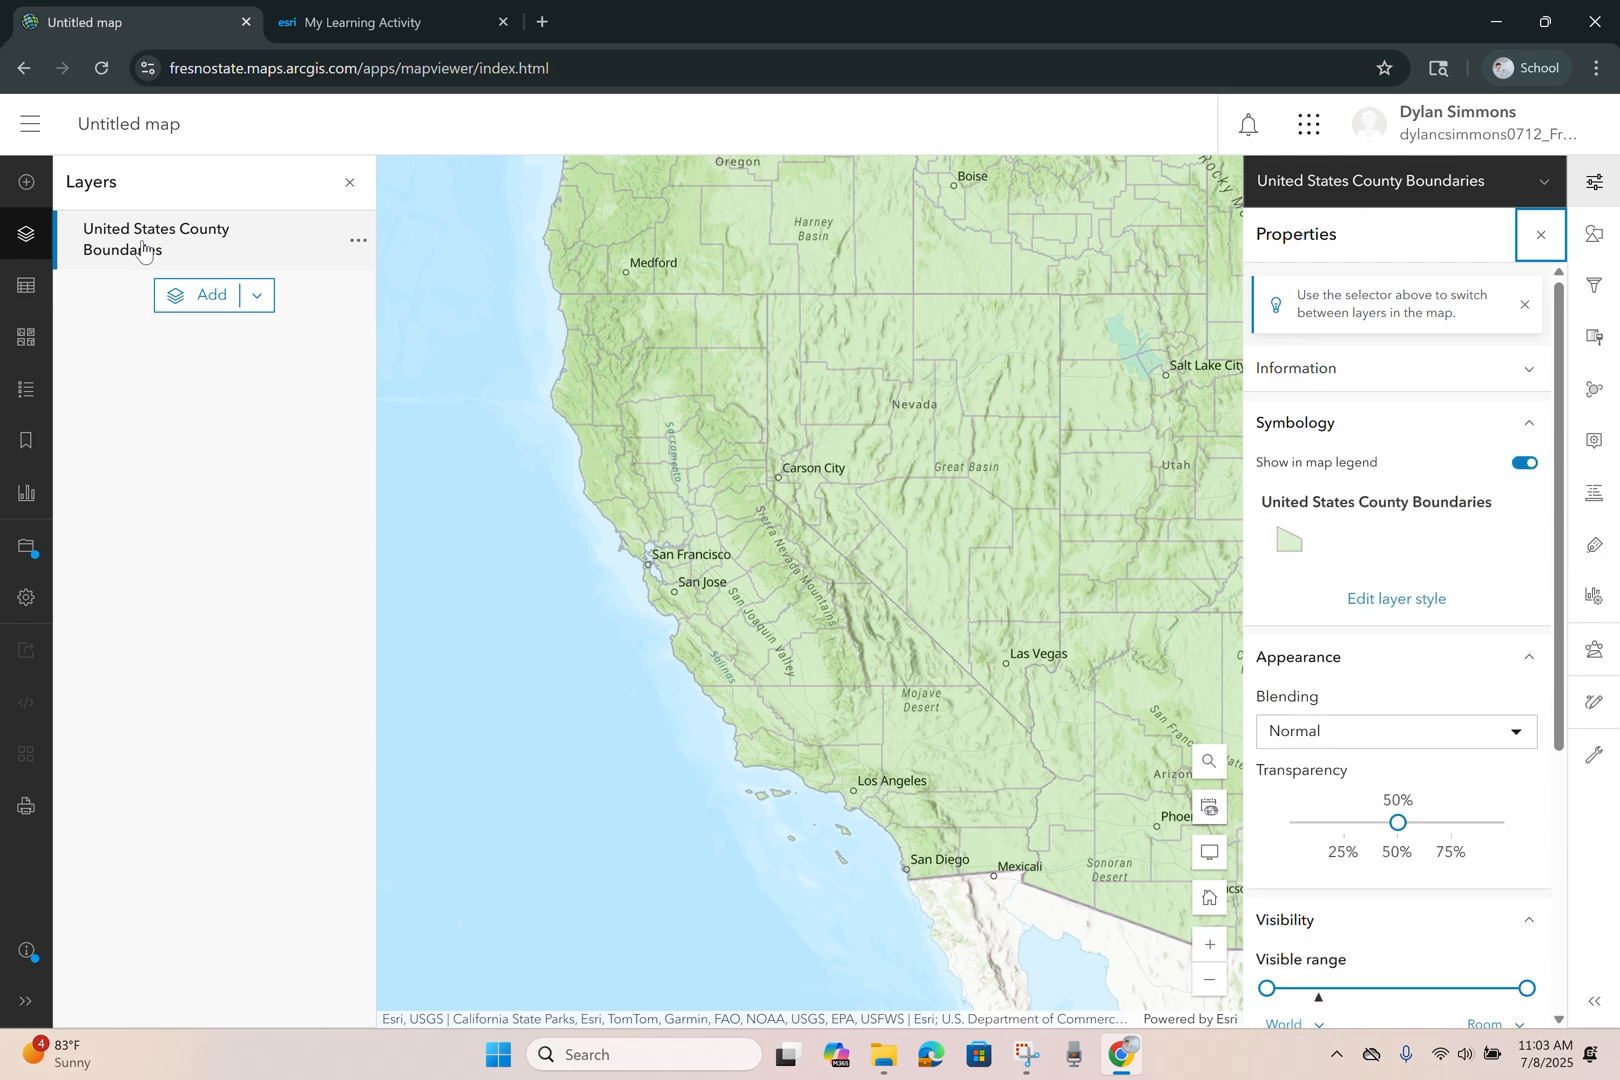
pyautogui.click(325, 243)
pyautogui.click(325, 243)
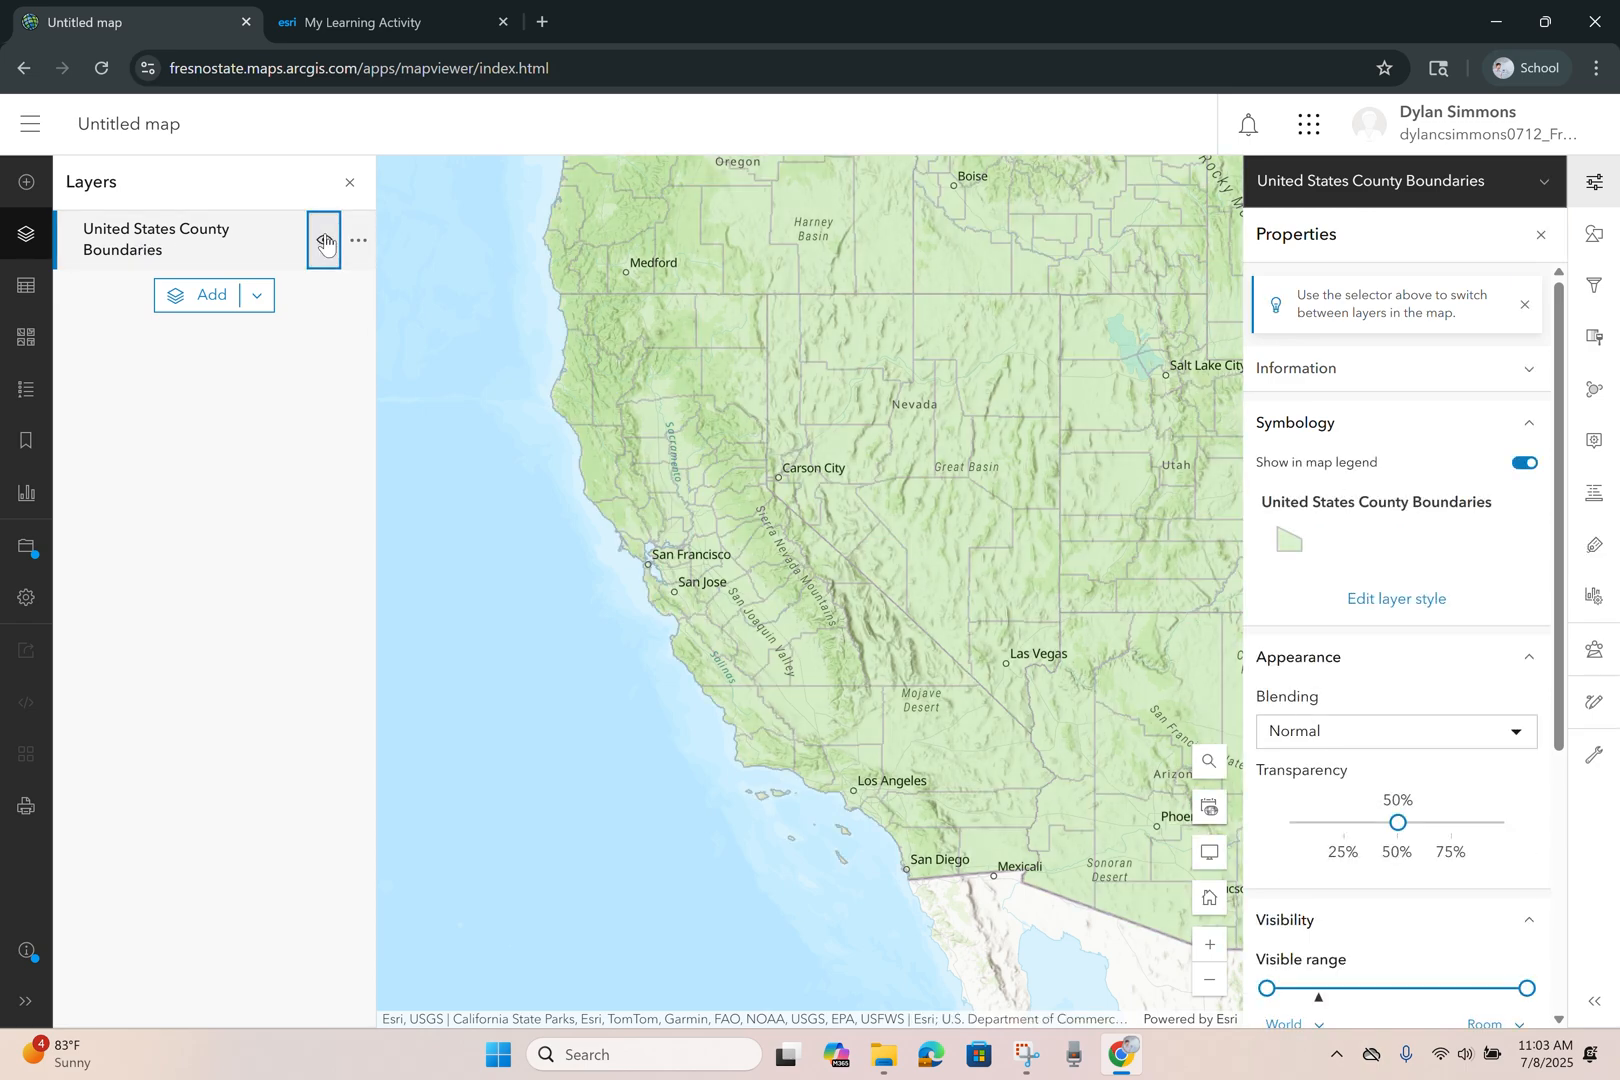
# - Add the USA 119th Congressional Districts (All Territories) layer from Living Atlas, searching for "Congressional", and return to the layer list
pyautogui.click(209, 300)
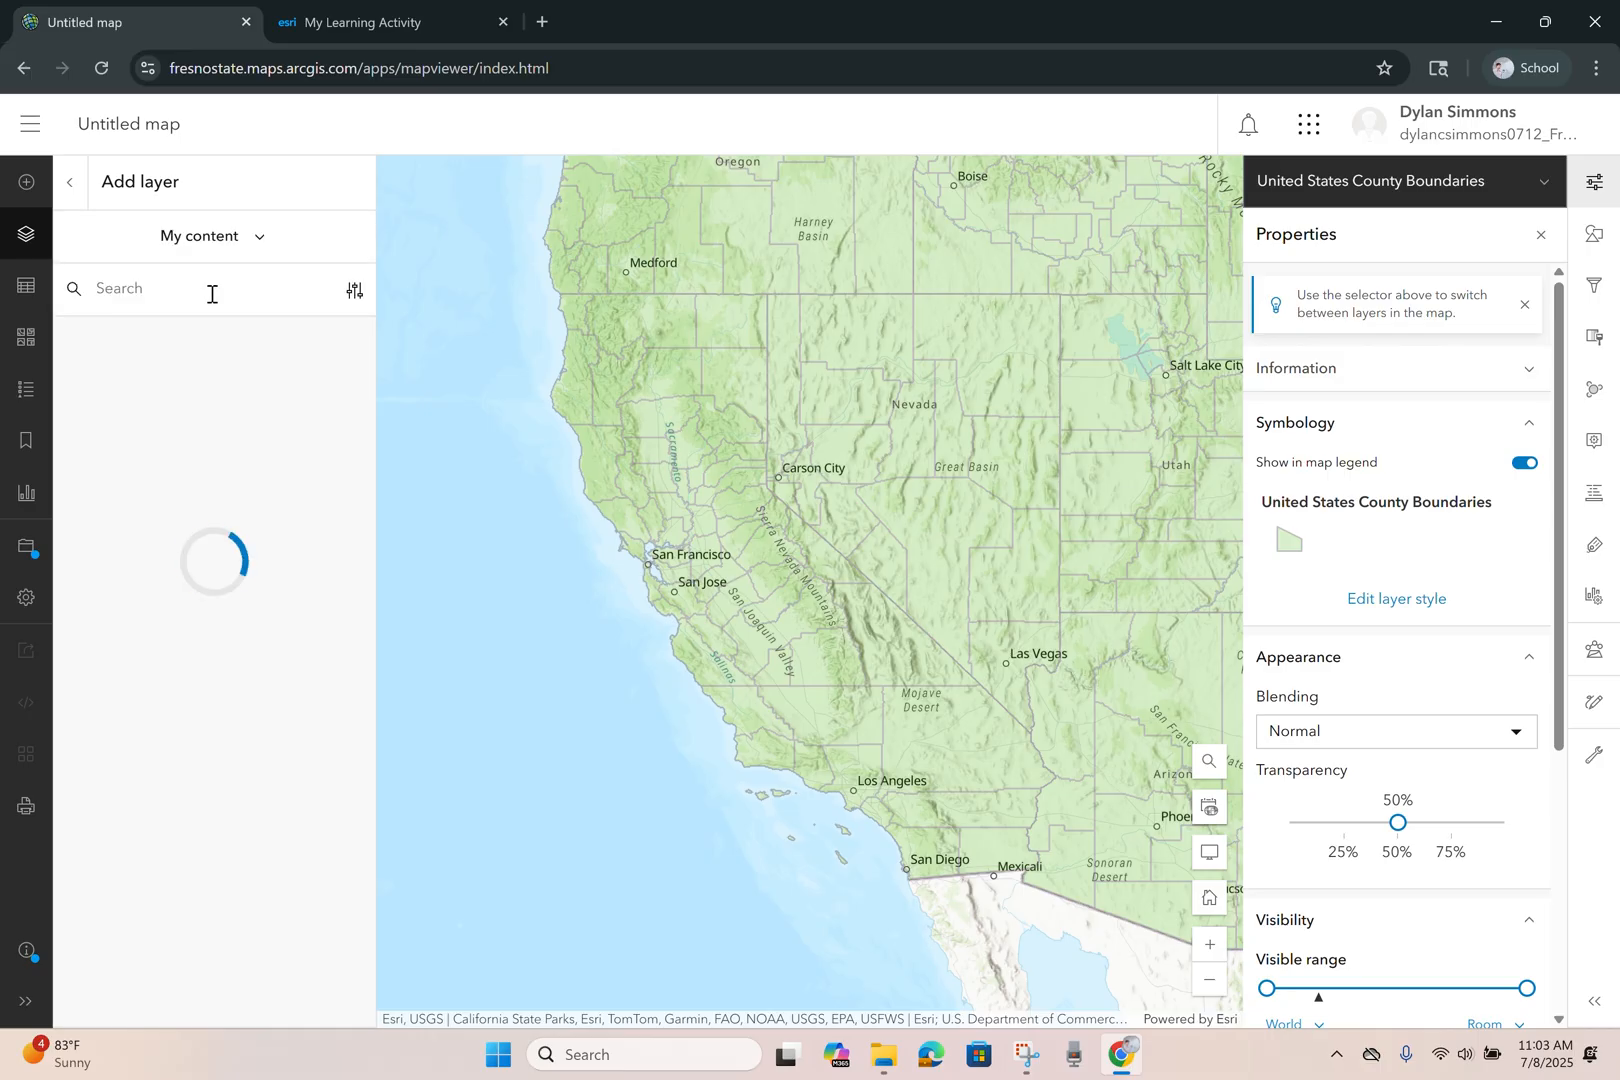
pyautogui.click(221, 246)
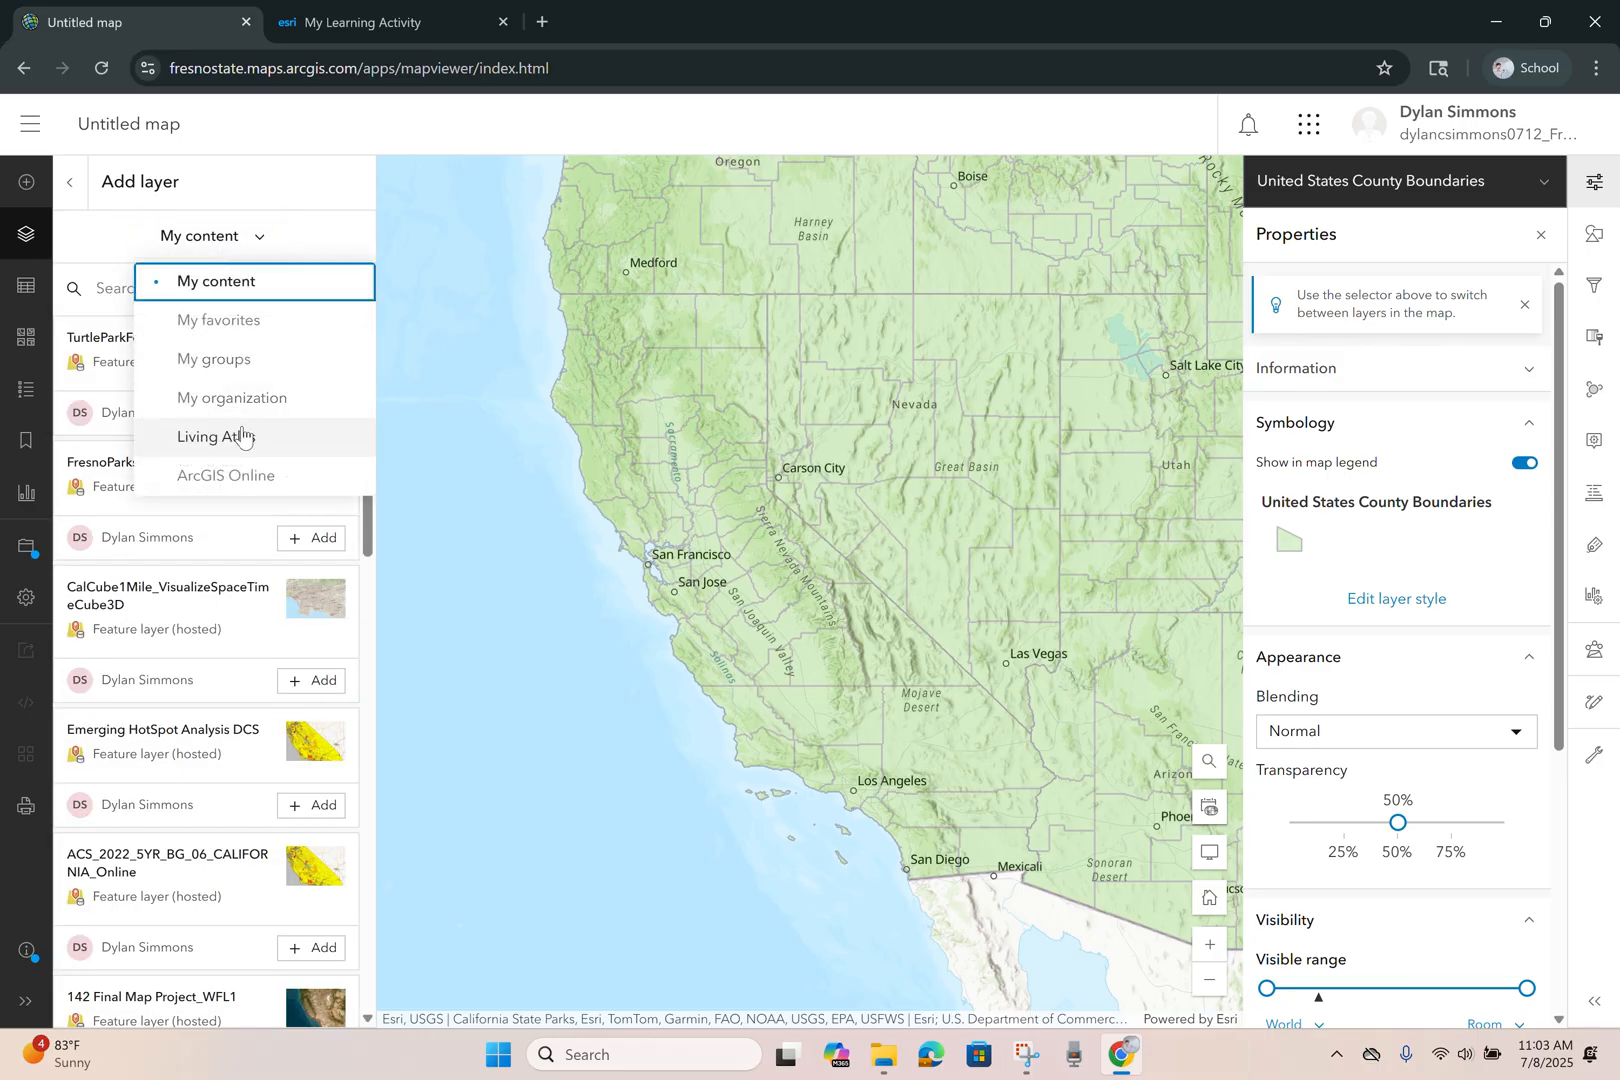
pyautogui.click(242, 437)
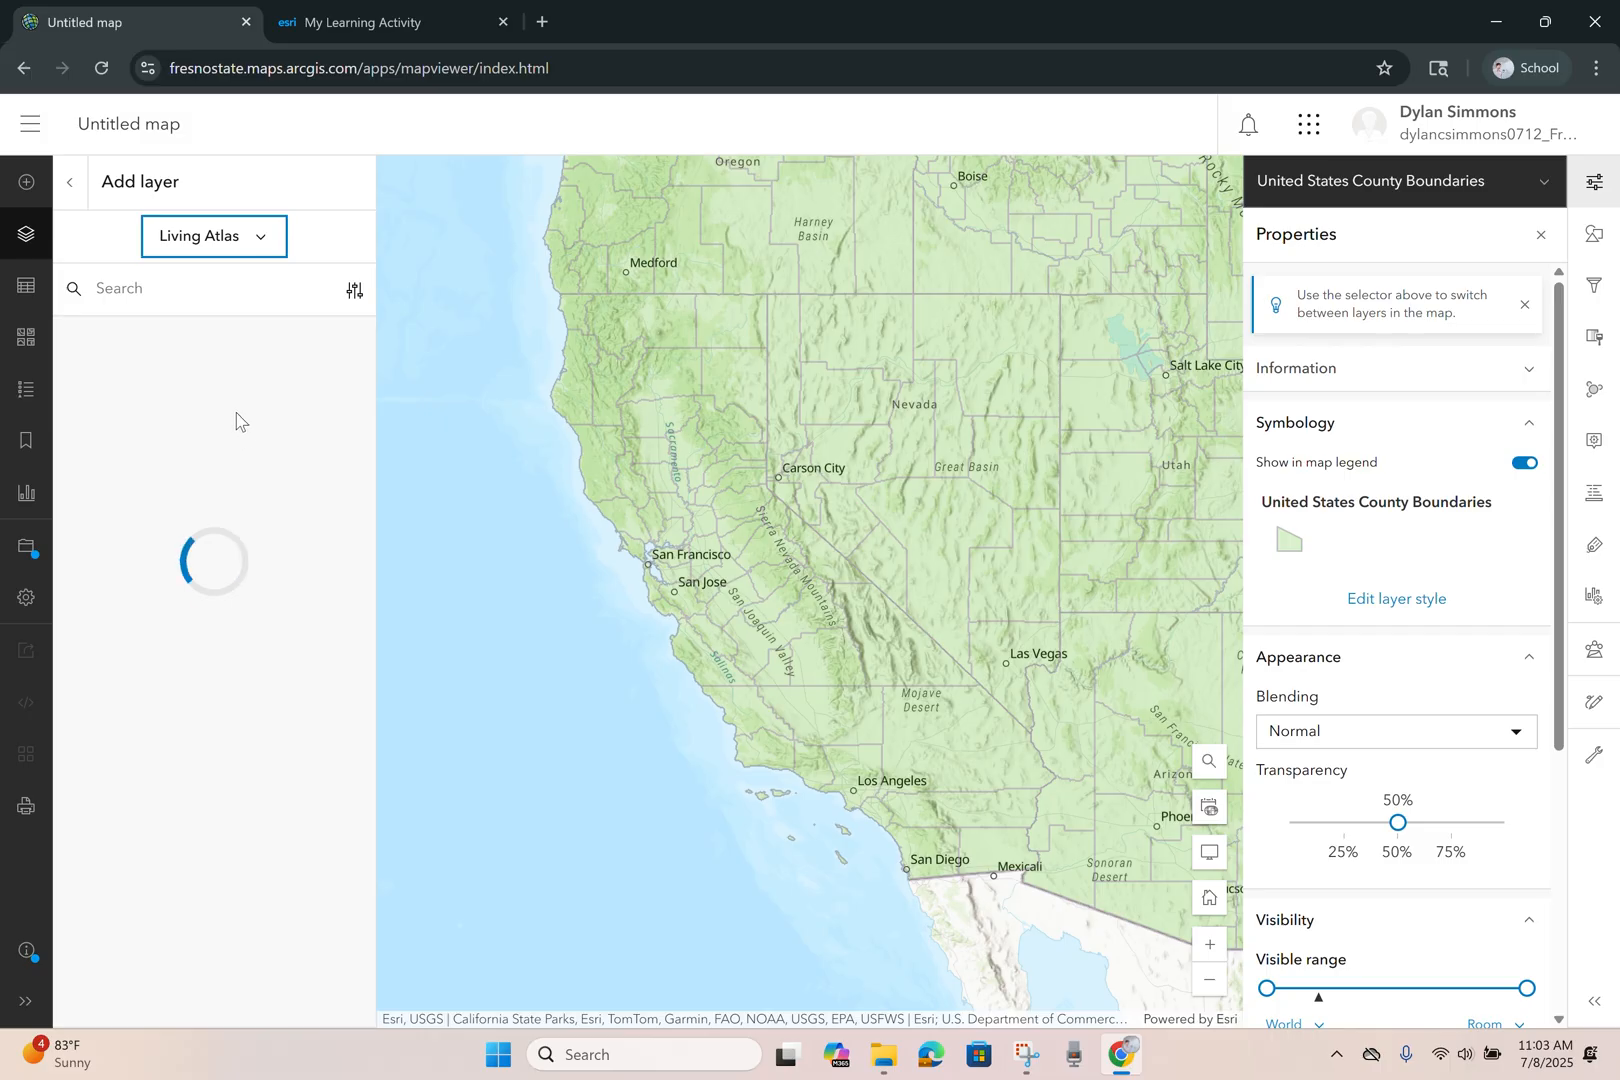
pyautogui.click(186, 291)
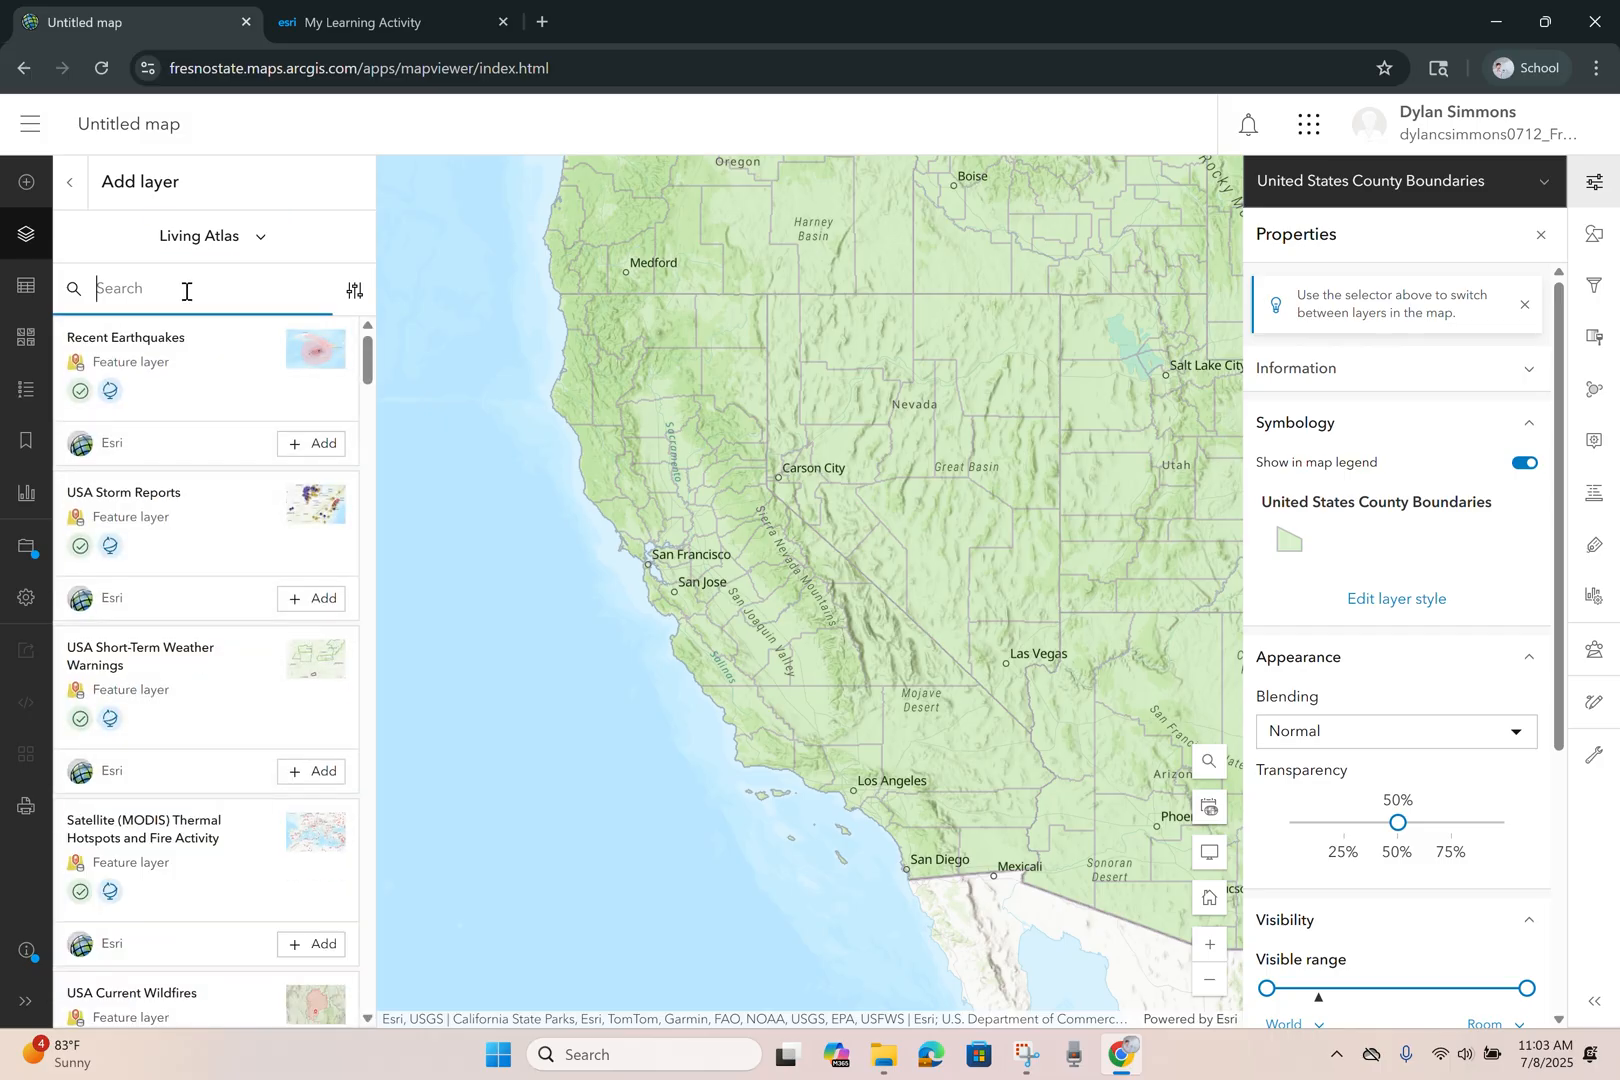
pyautogui.write('Congressional')
pyautogui.press('Return')
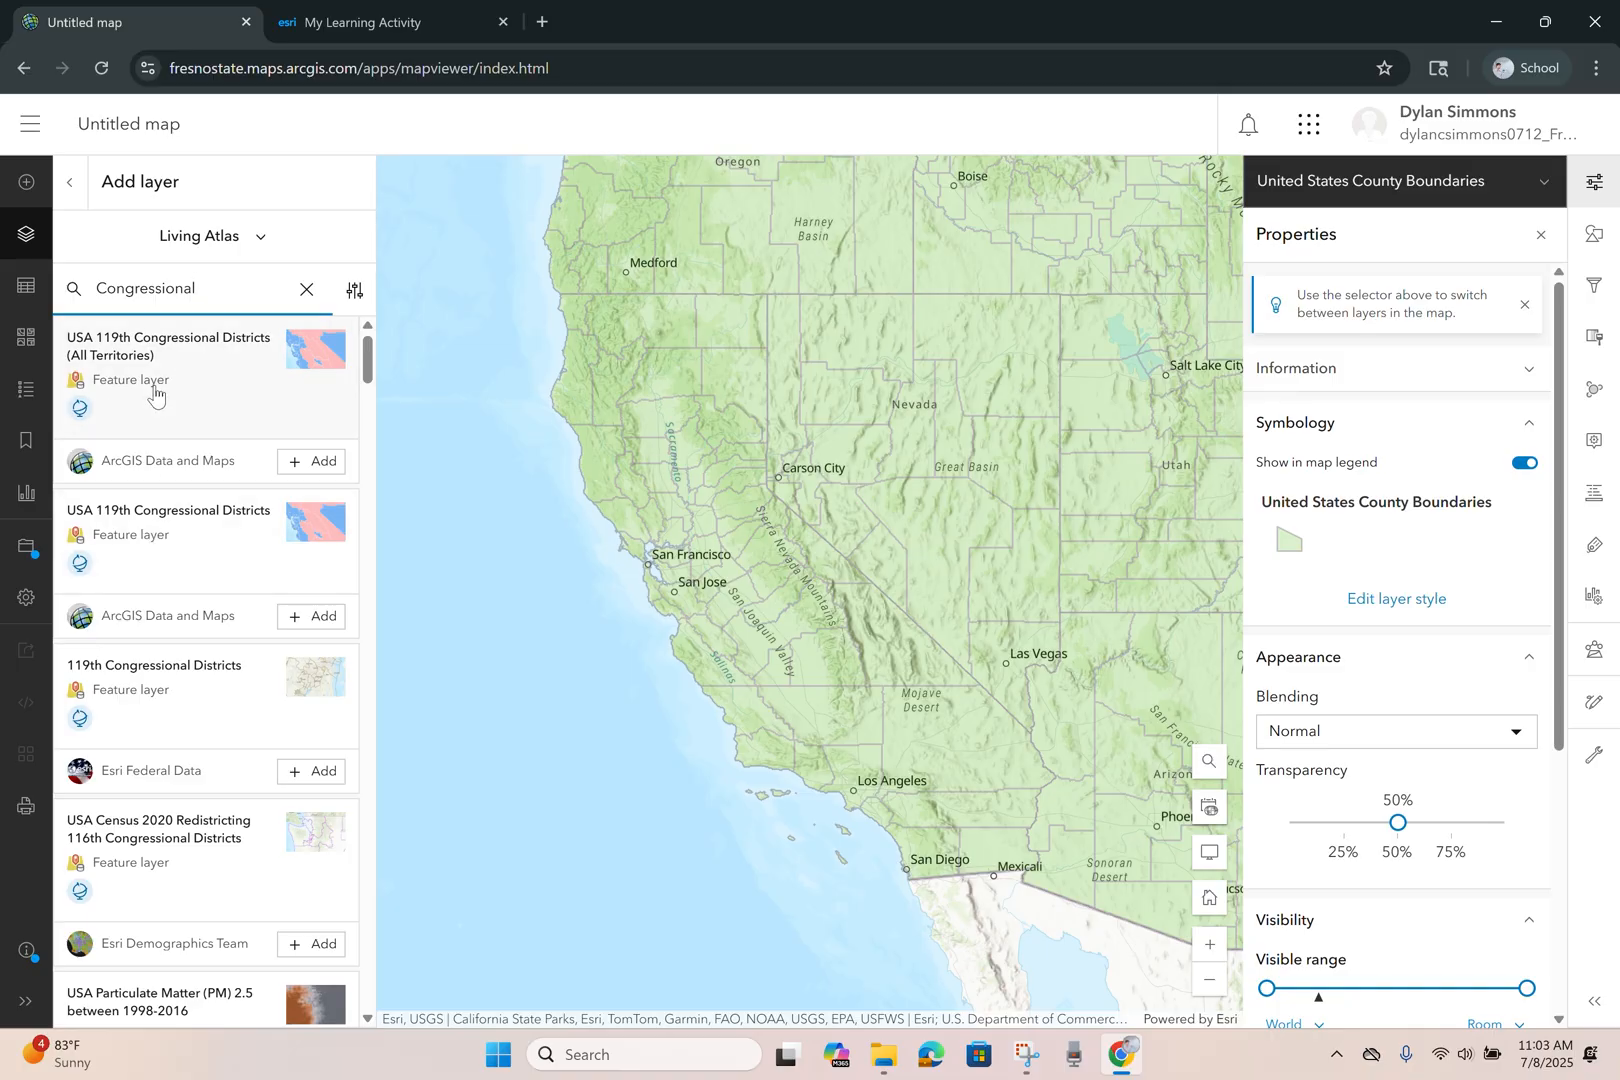
pyautogui.click(300, 462)
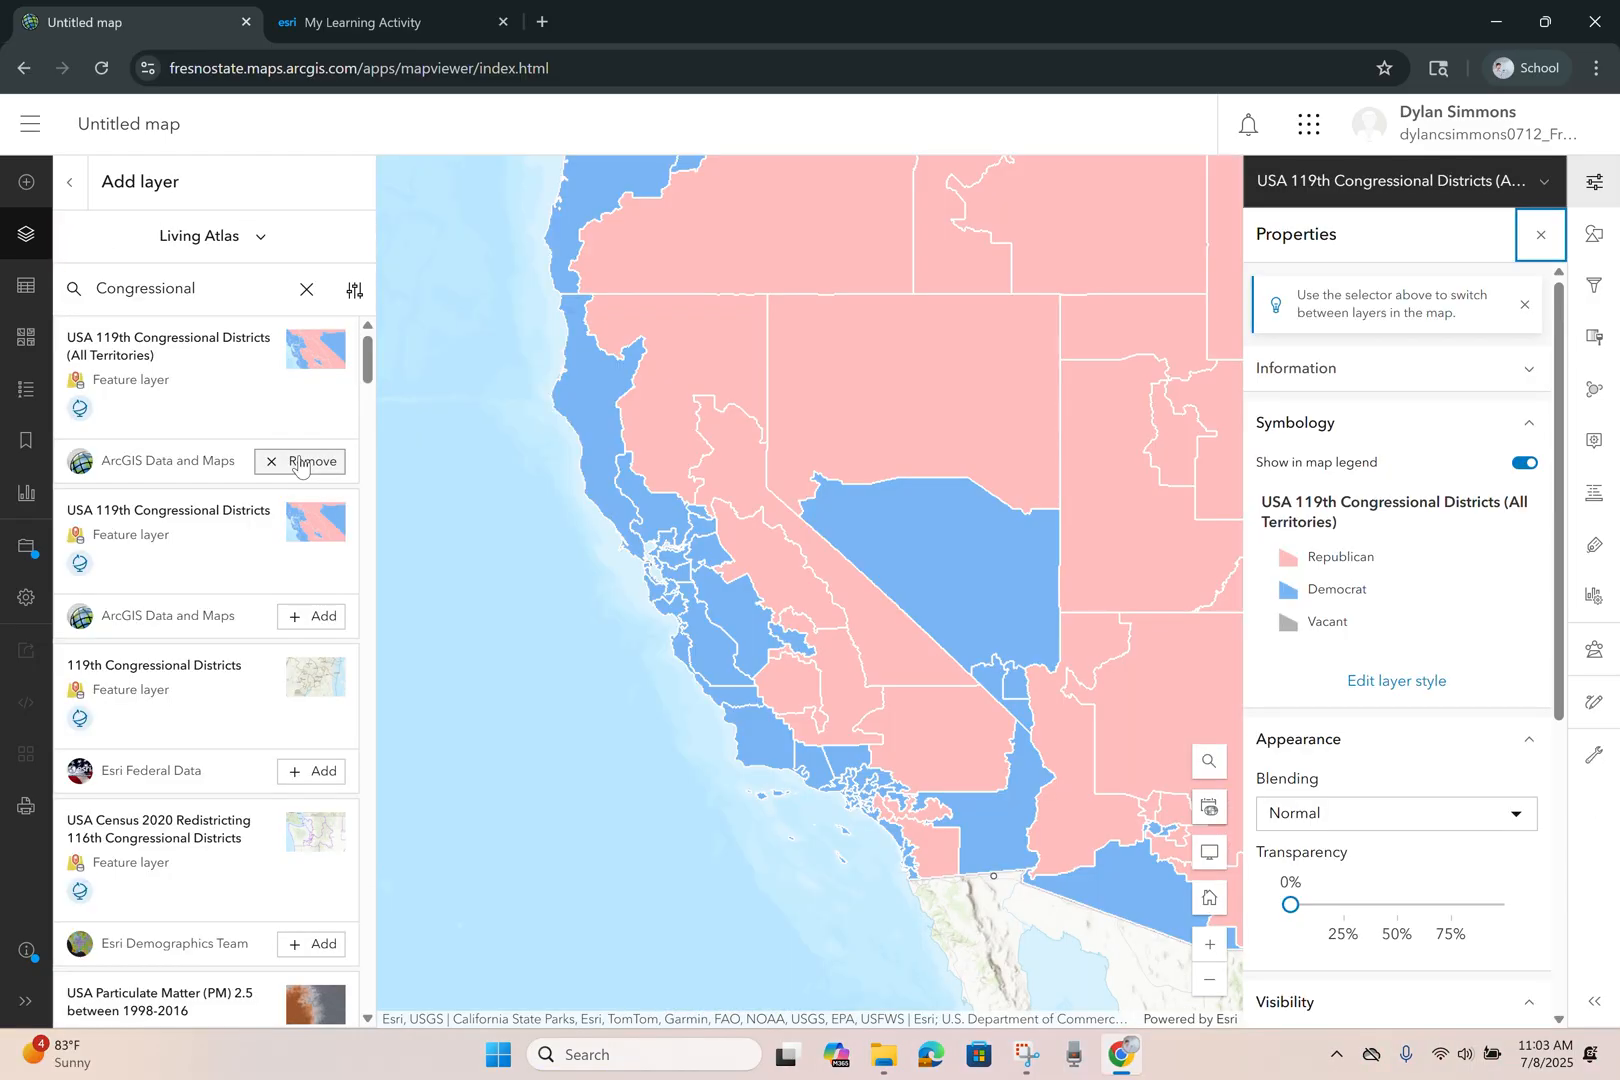
pyautogui.click(70, 182)
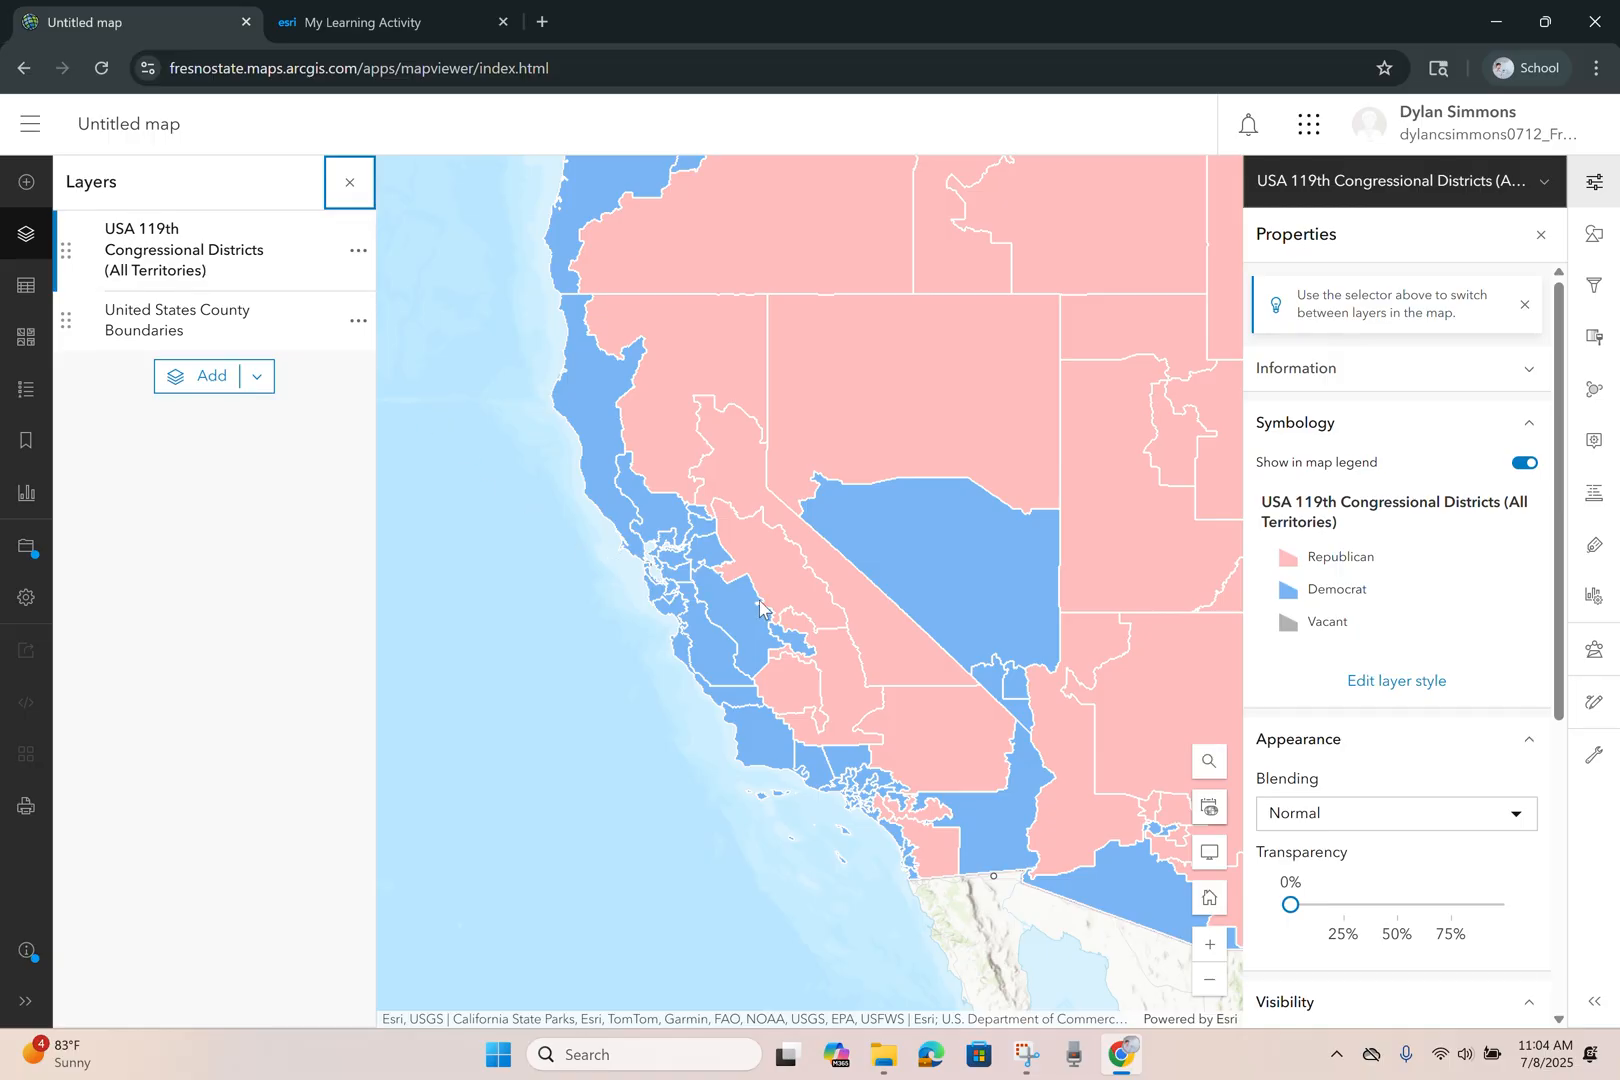
# - Swap the order of the congressional districts and county boundaries layers back and forth to compare how they draw over California
pyautogui.scroll(5, 761, 606)
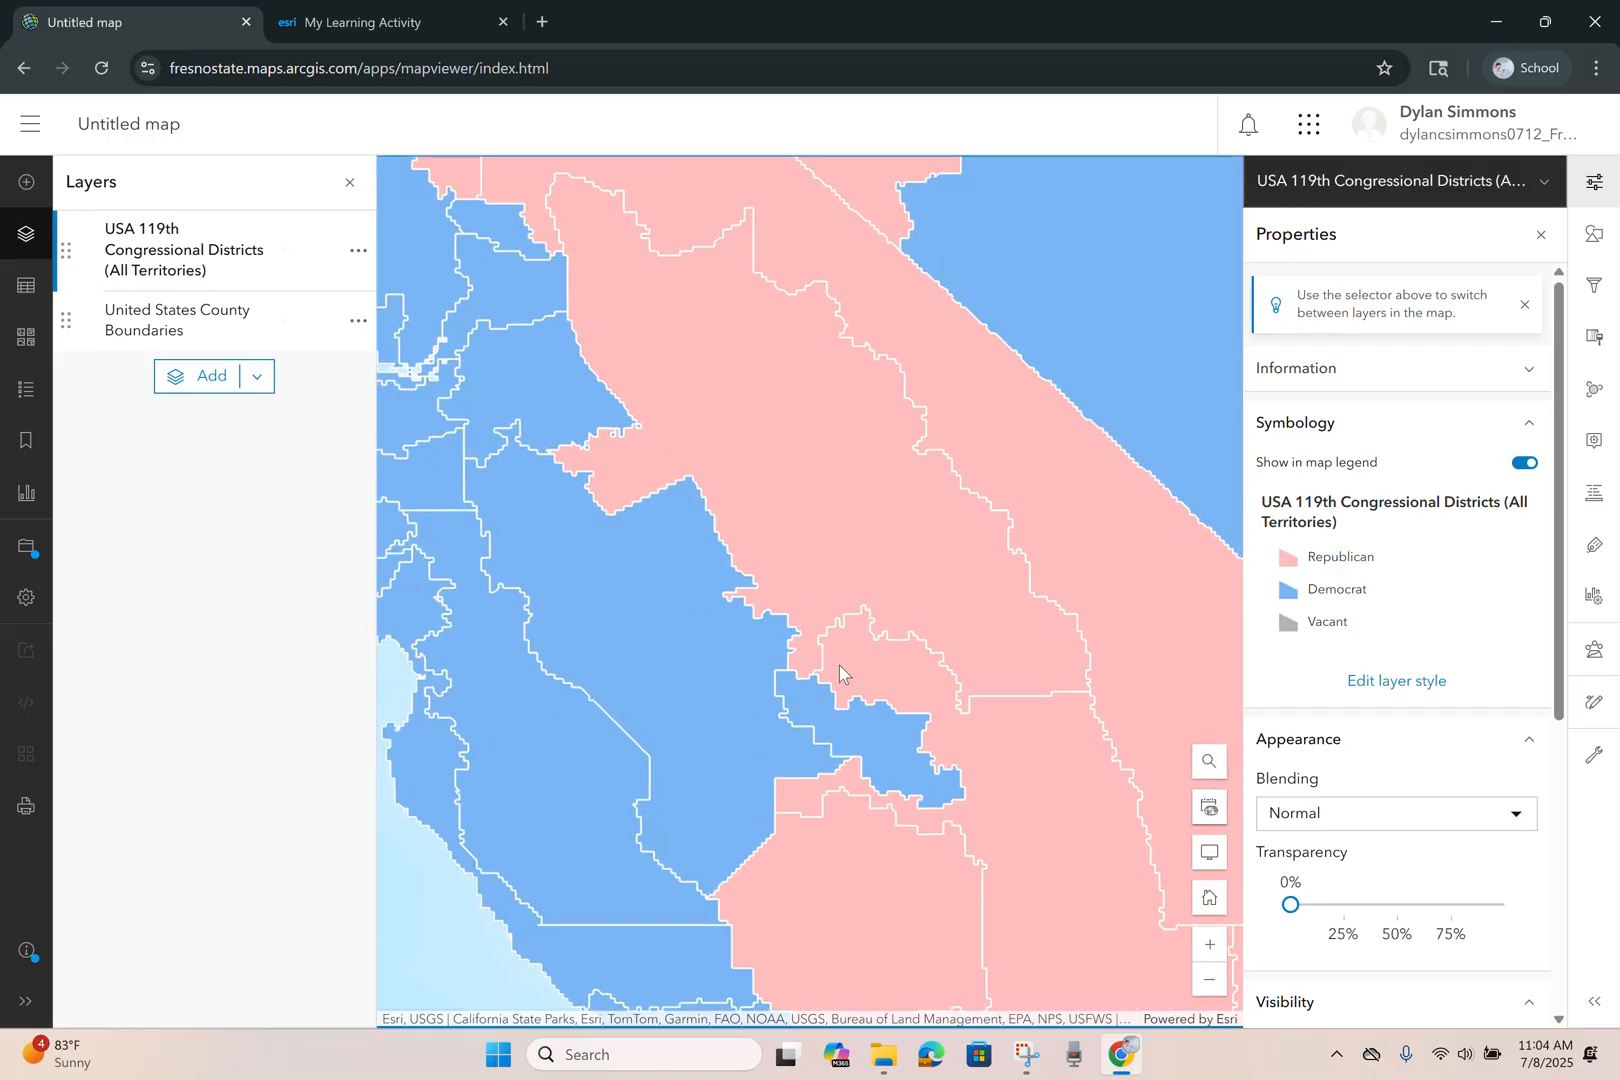
pyautogui.moveTo(835, 668); pyautogui.dragTo(701, 528)
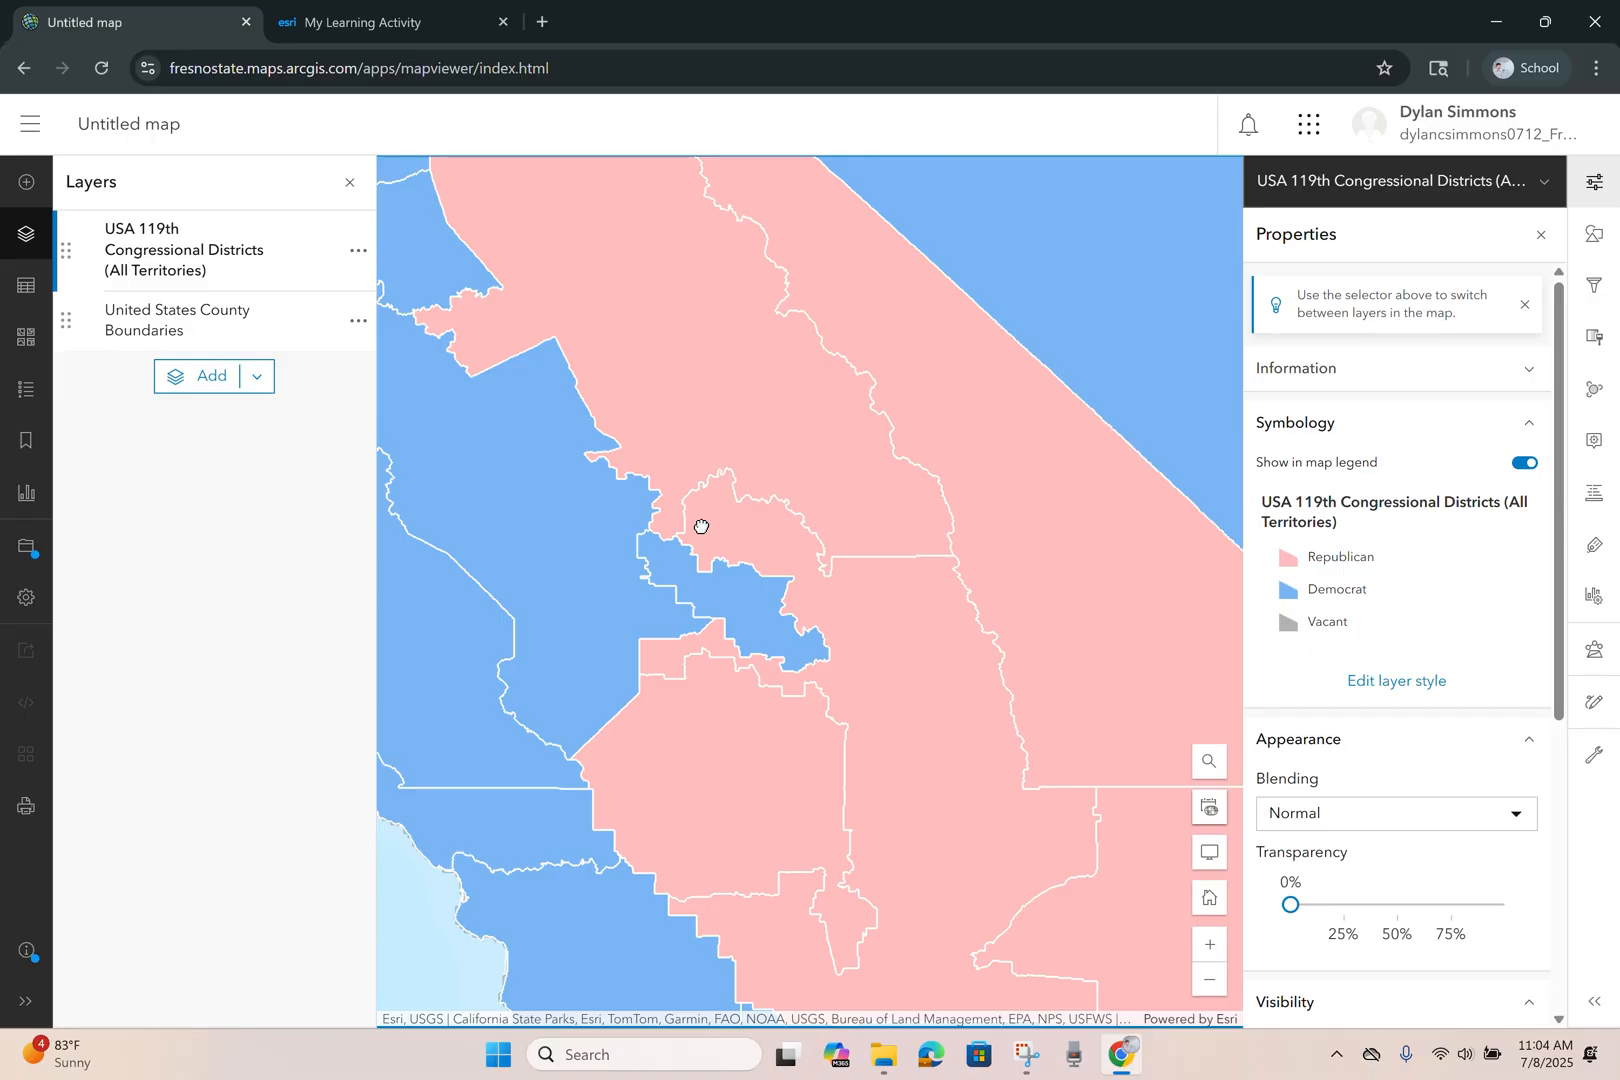
pyautogui.scroll(-2, 701, 525)
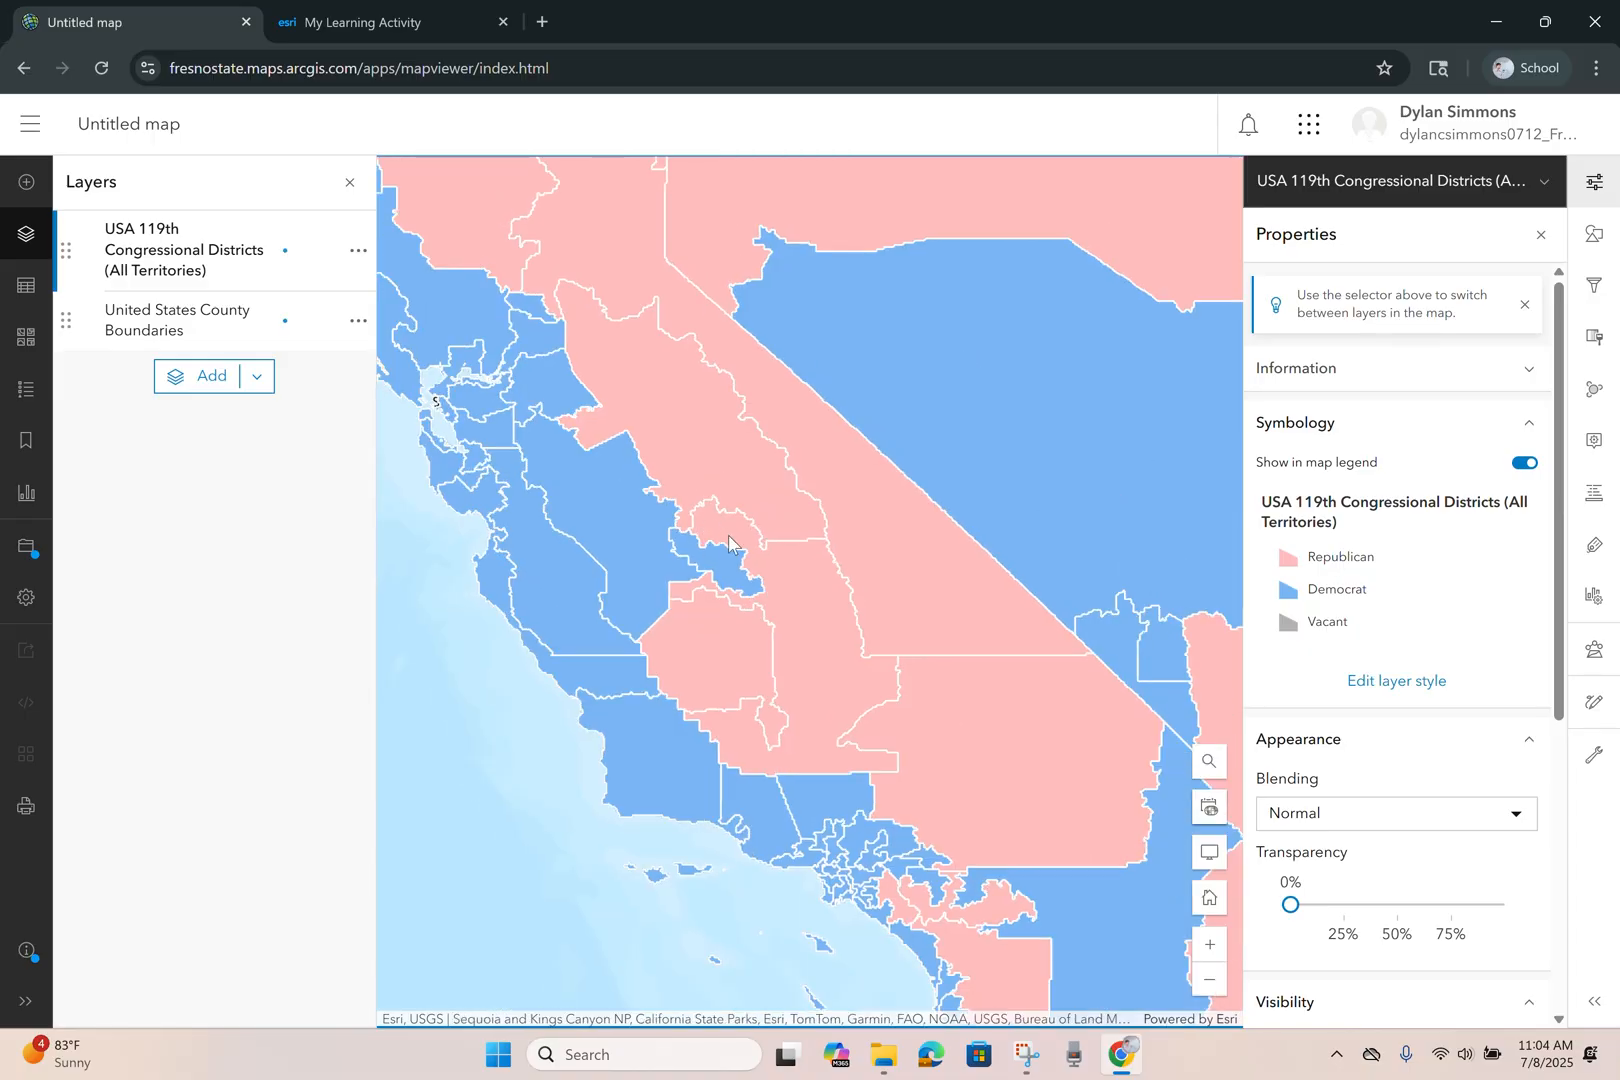
pyautogui.moveTo(728, 535); pyautogui.dragTo(738, 553)
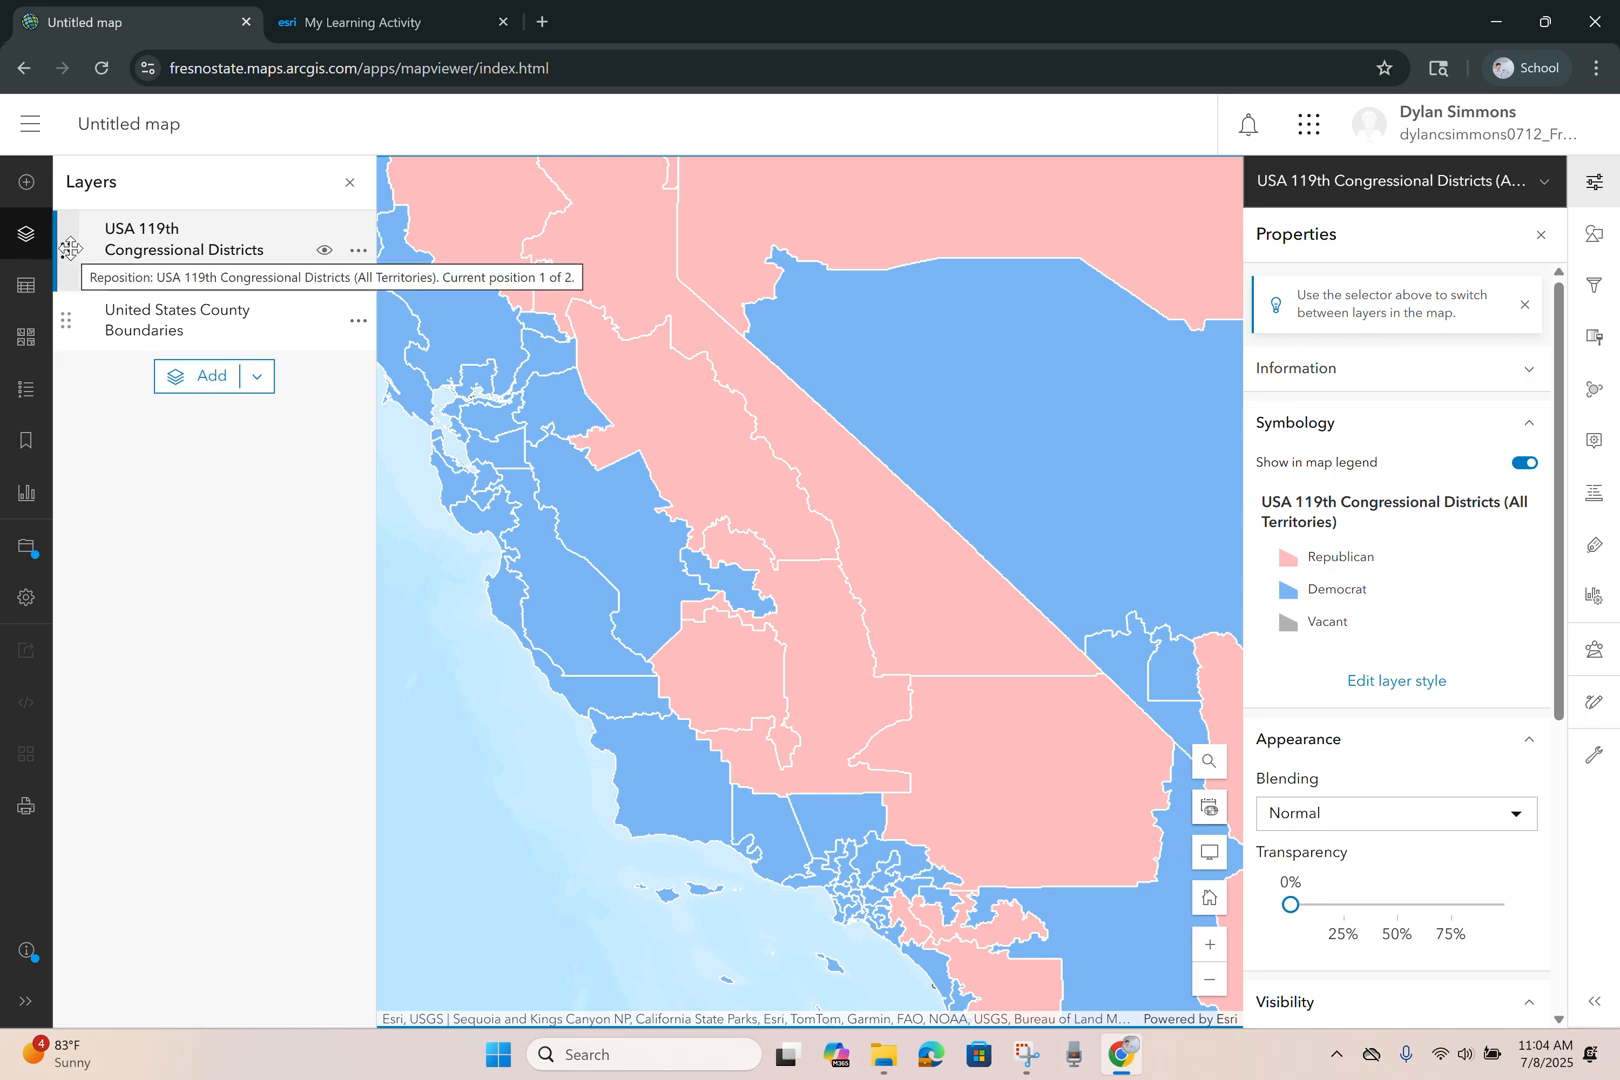
pyautogui.moveTo(69, 253); pyautogui.dragTo(70, 315)
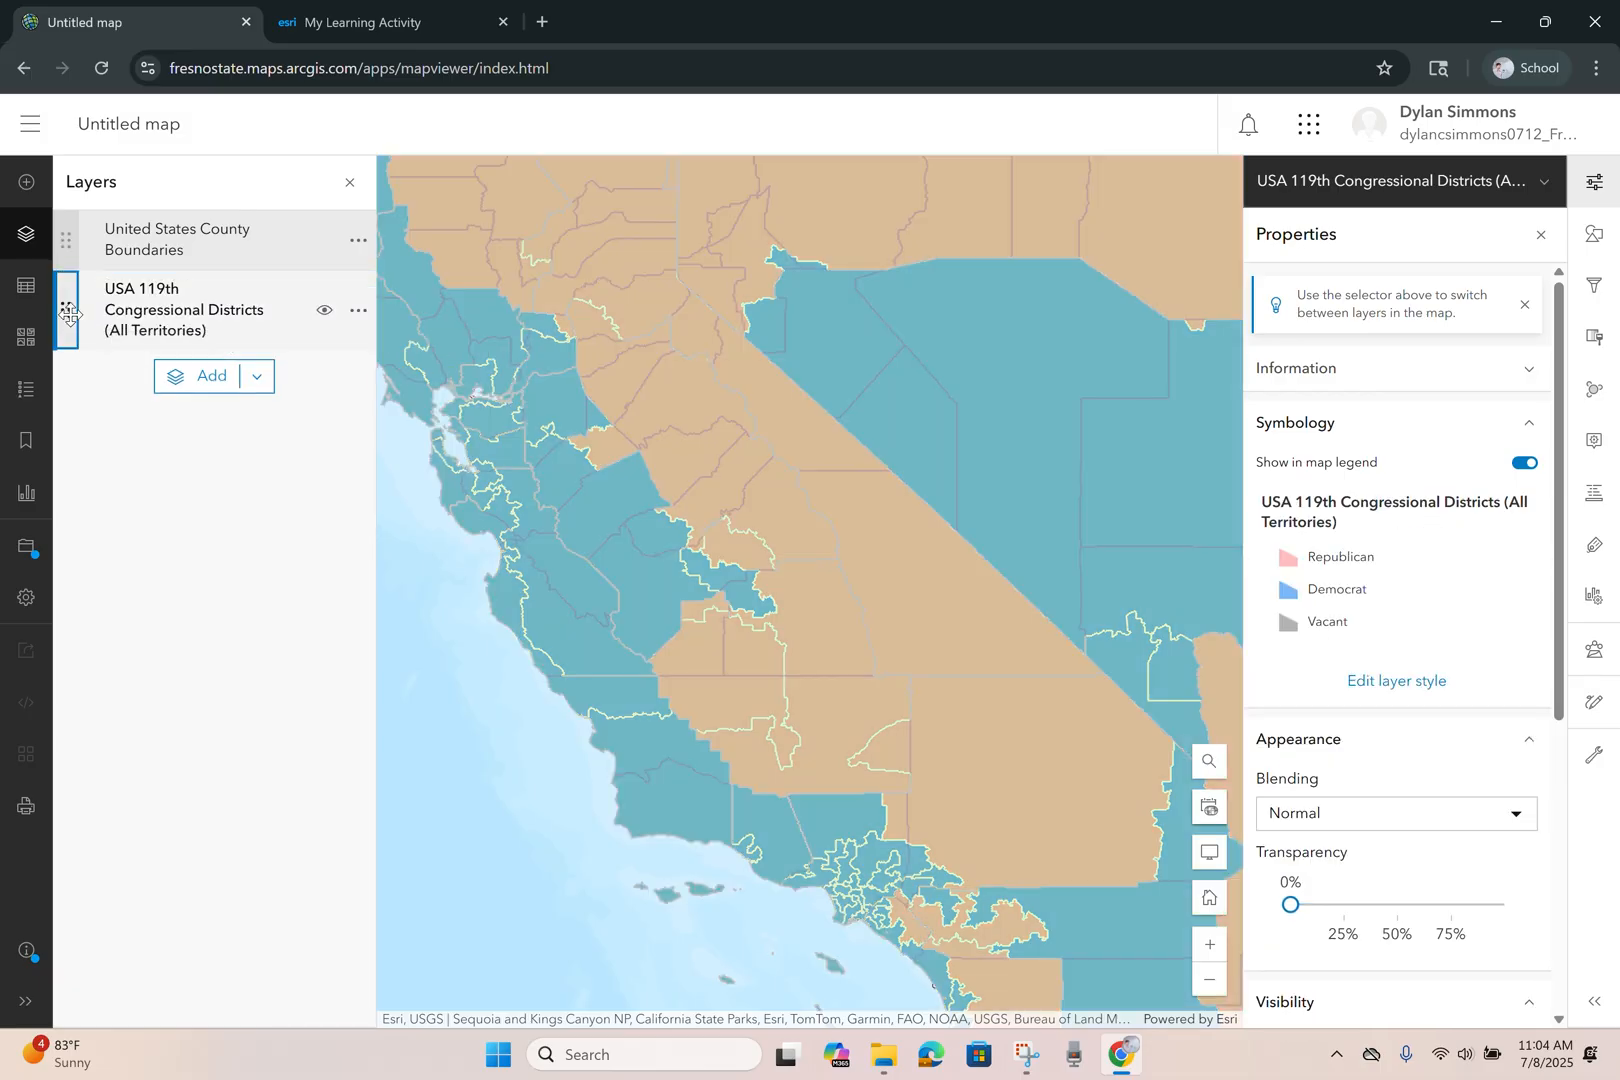
pyautogui.moveTo(68, 313); pyautogui.dragTo(67, 248)
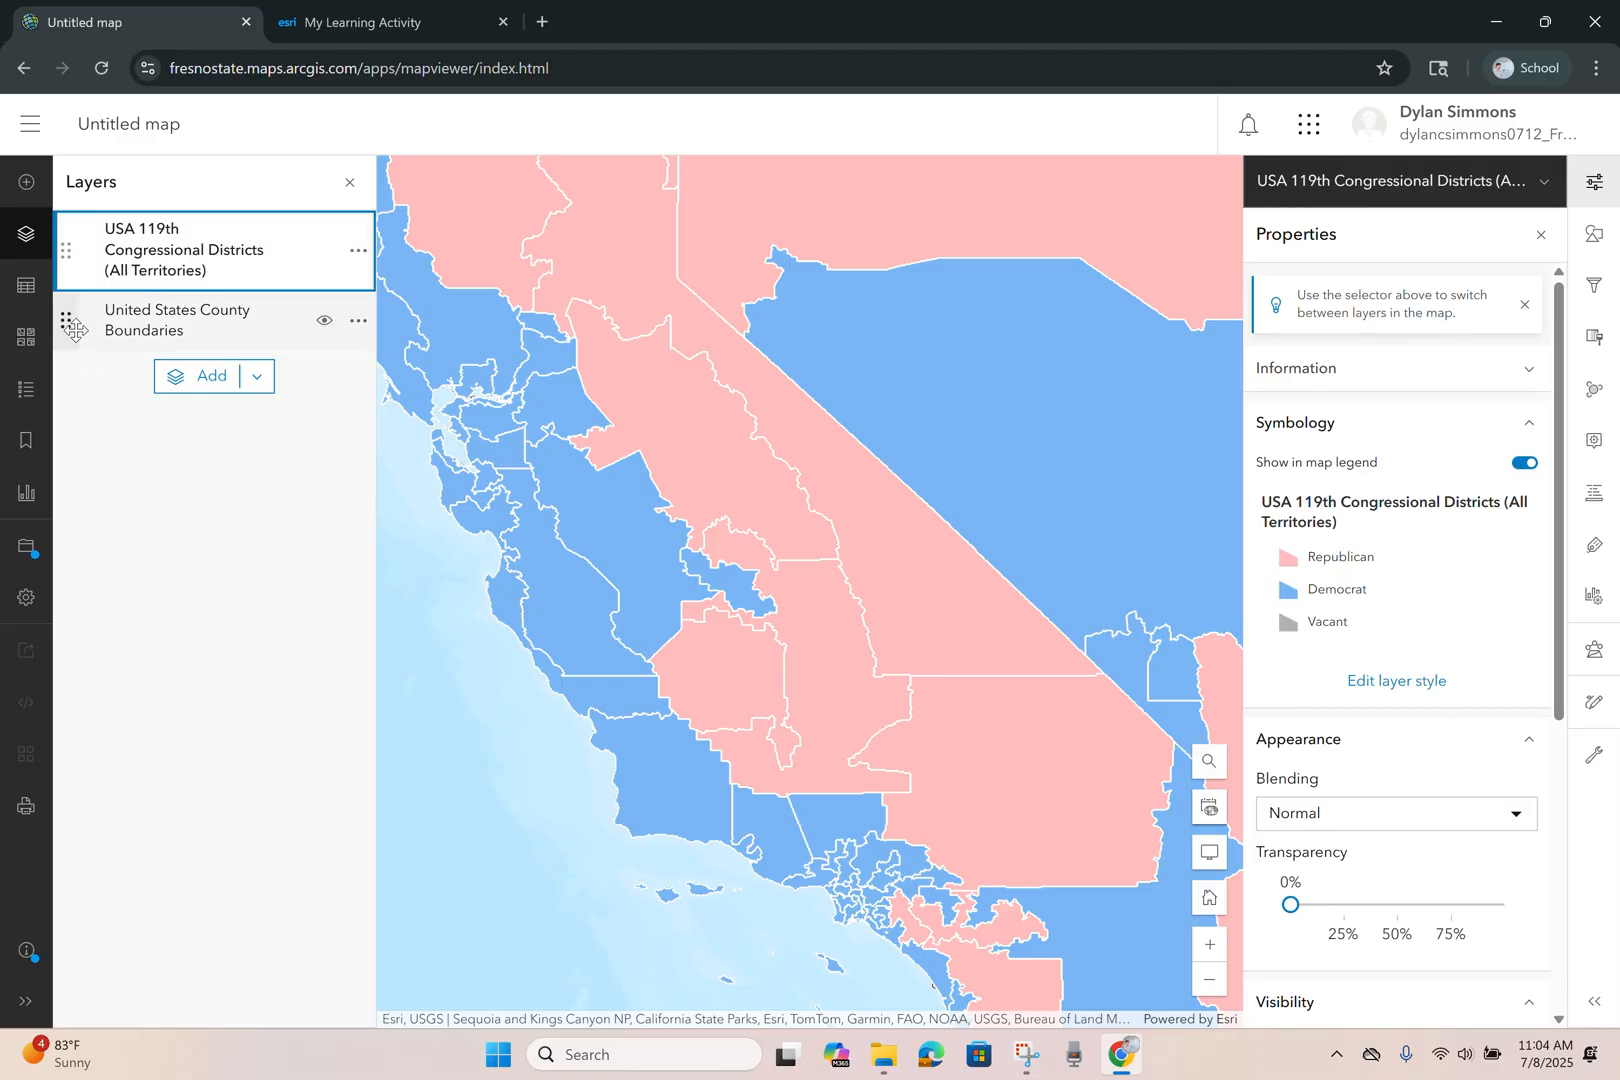
pyautogui.moveTo(66, 320); pyautogui.dragTo(66, 252)
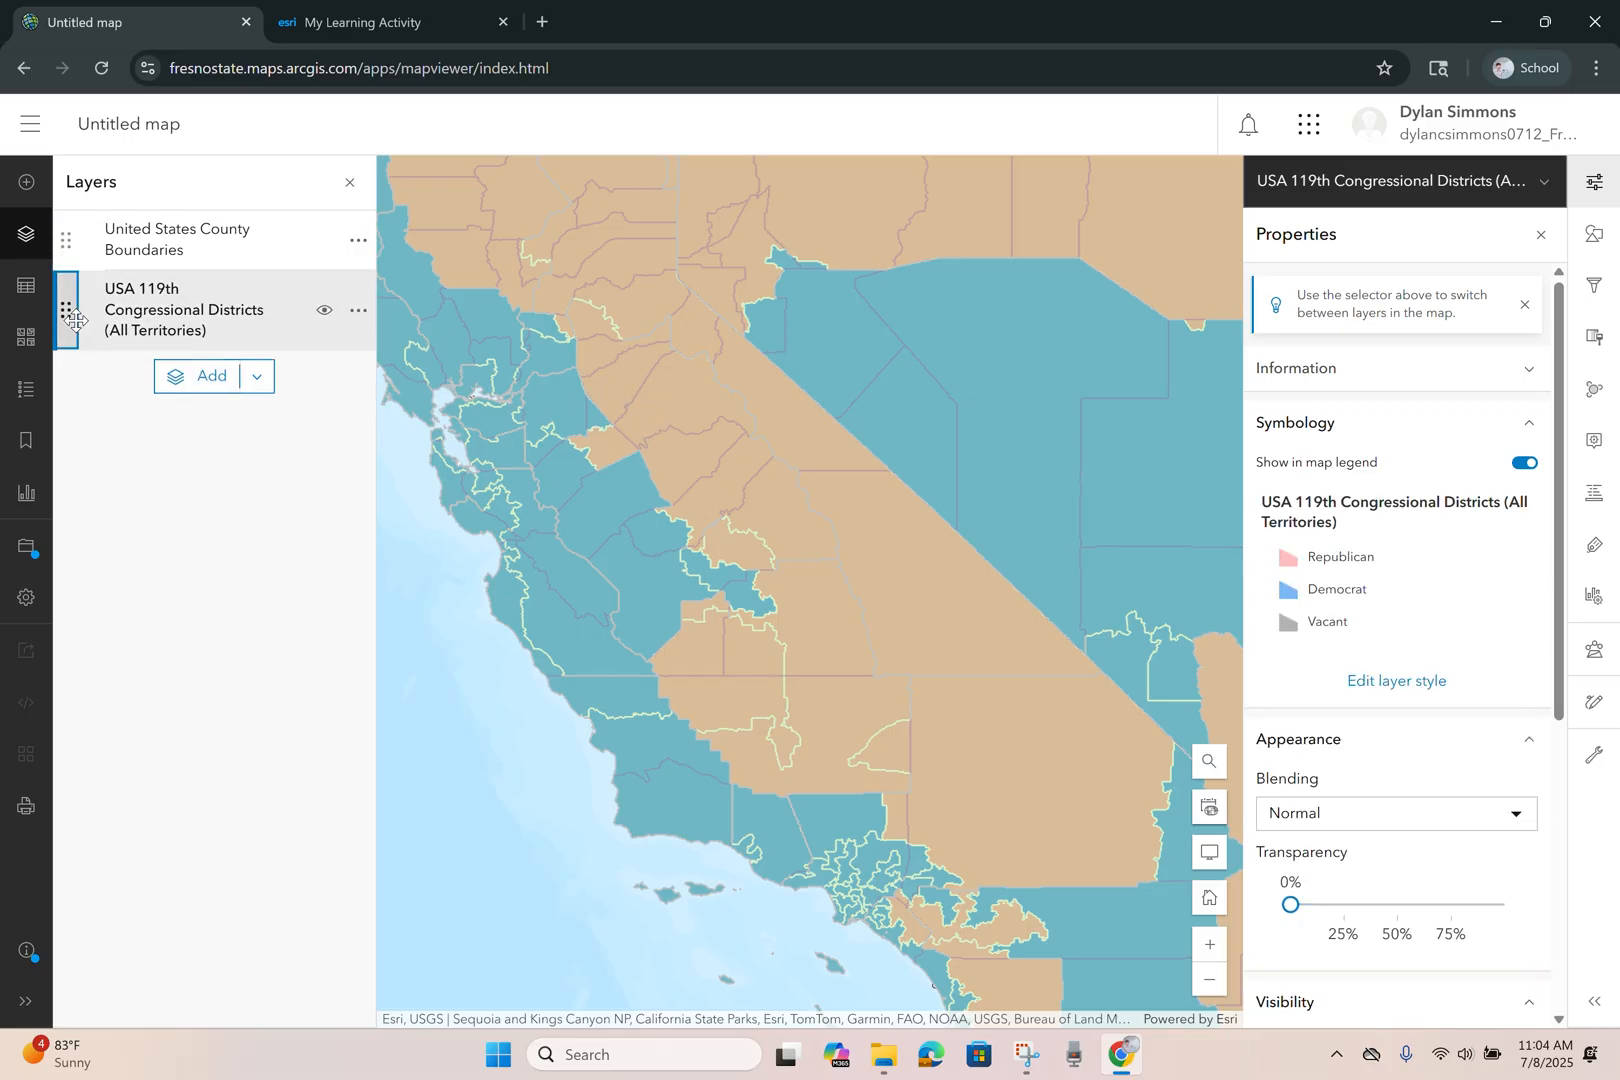
pyautogui.moveTo(66, 311); pyautogui.dragTo(75, 248)
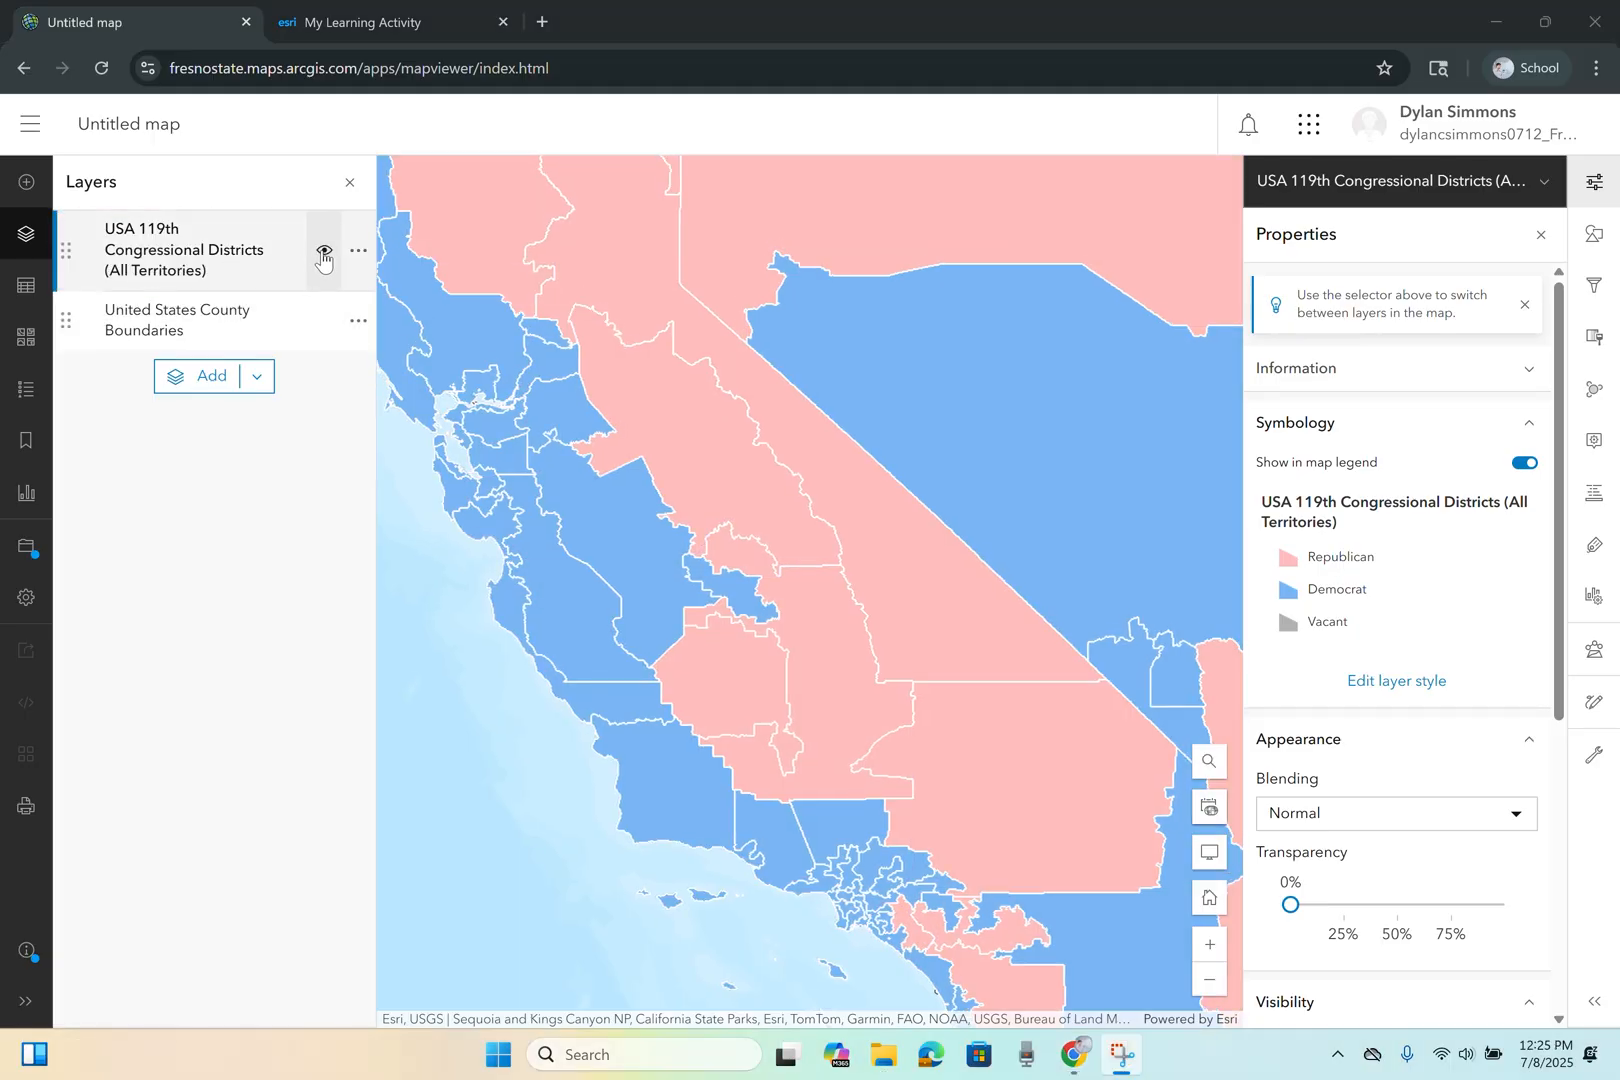
# - Hide the USA 119th Congressional Districts (All Territories) layer and select United States County Boundaries to show its properties
pyautogui.click(324, 250)
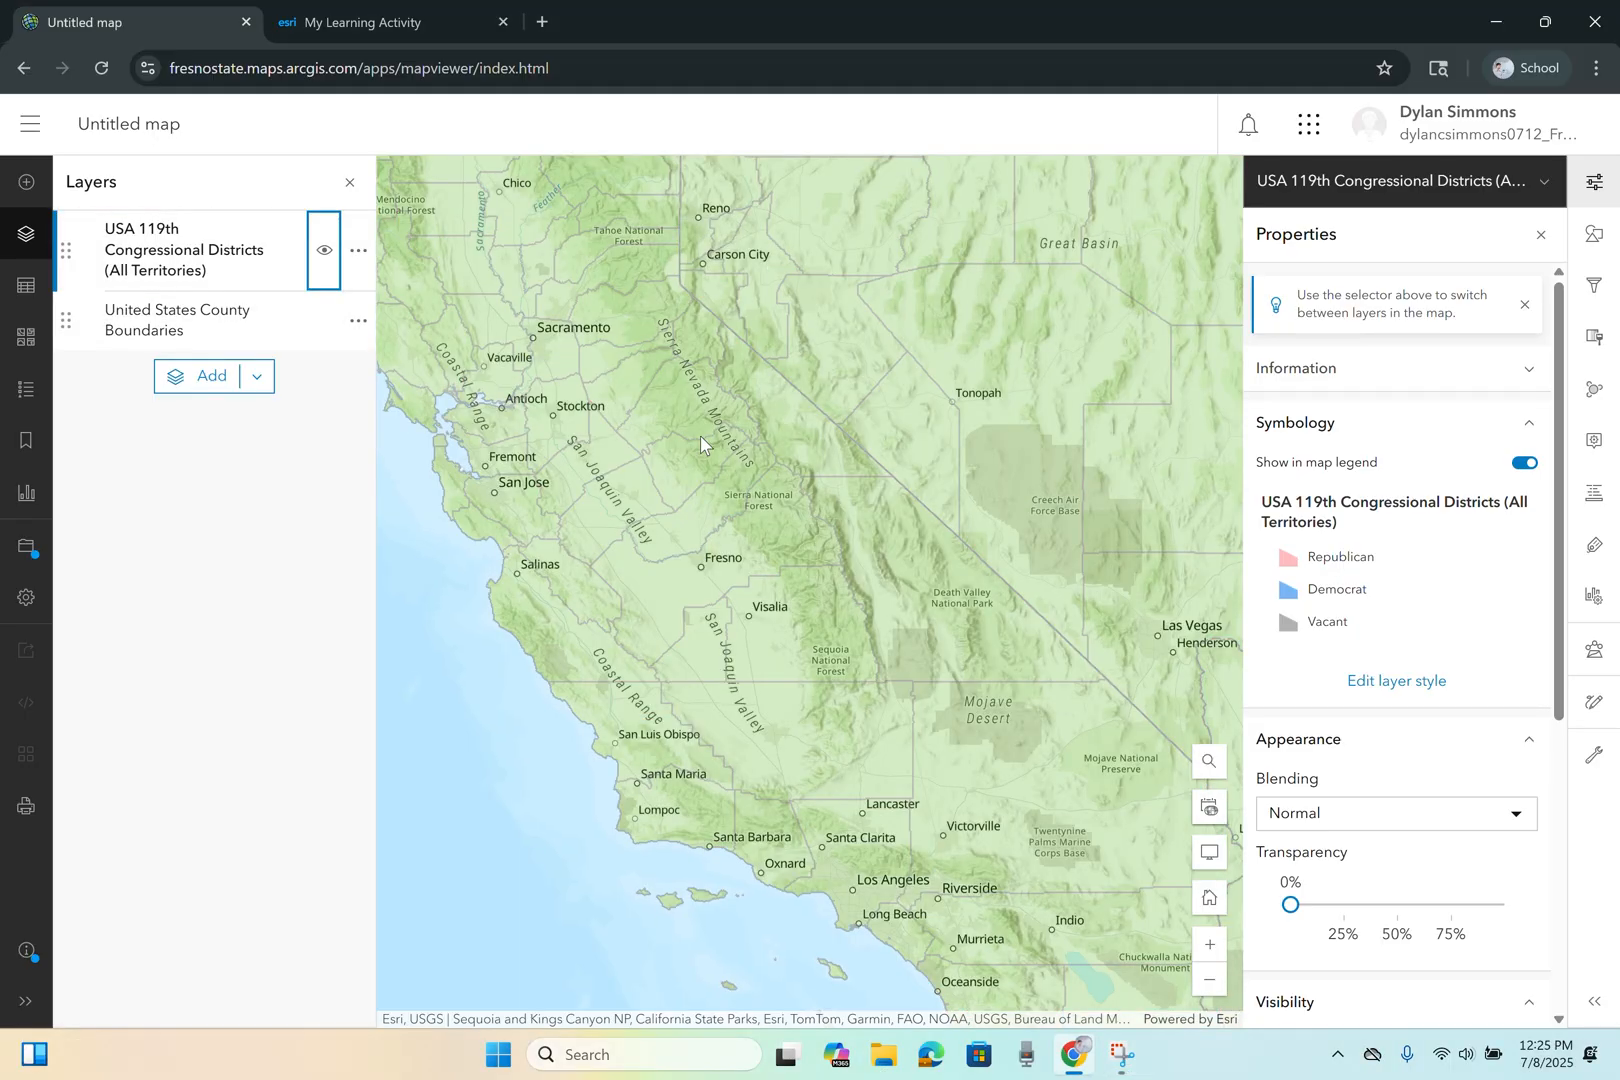
pyautogui.moveTo(762, 556); pyautogui.dragTo(823, 587)
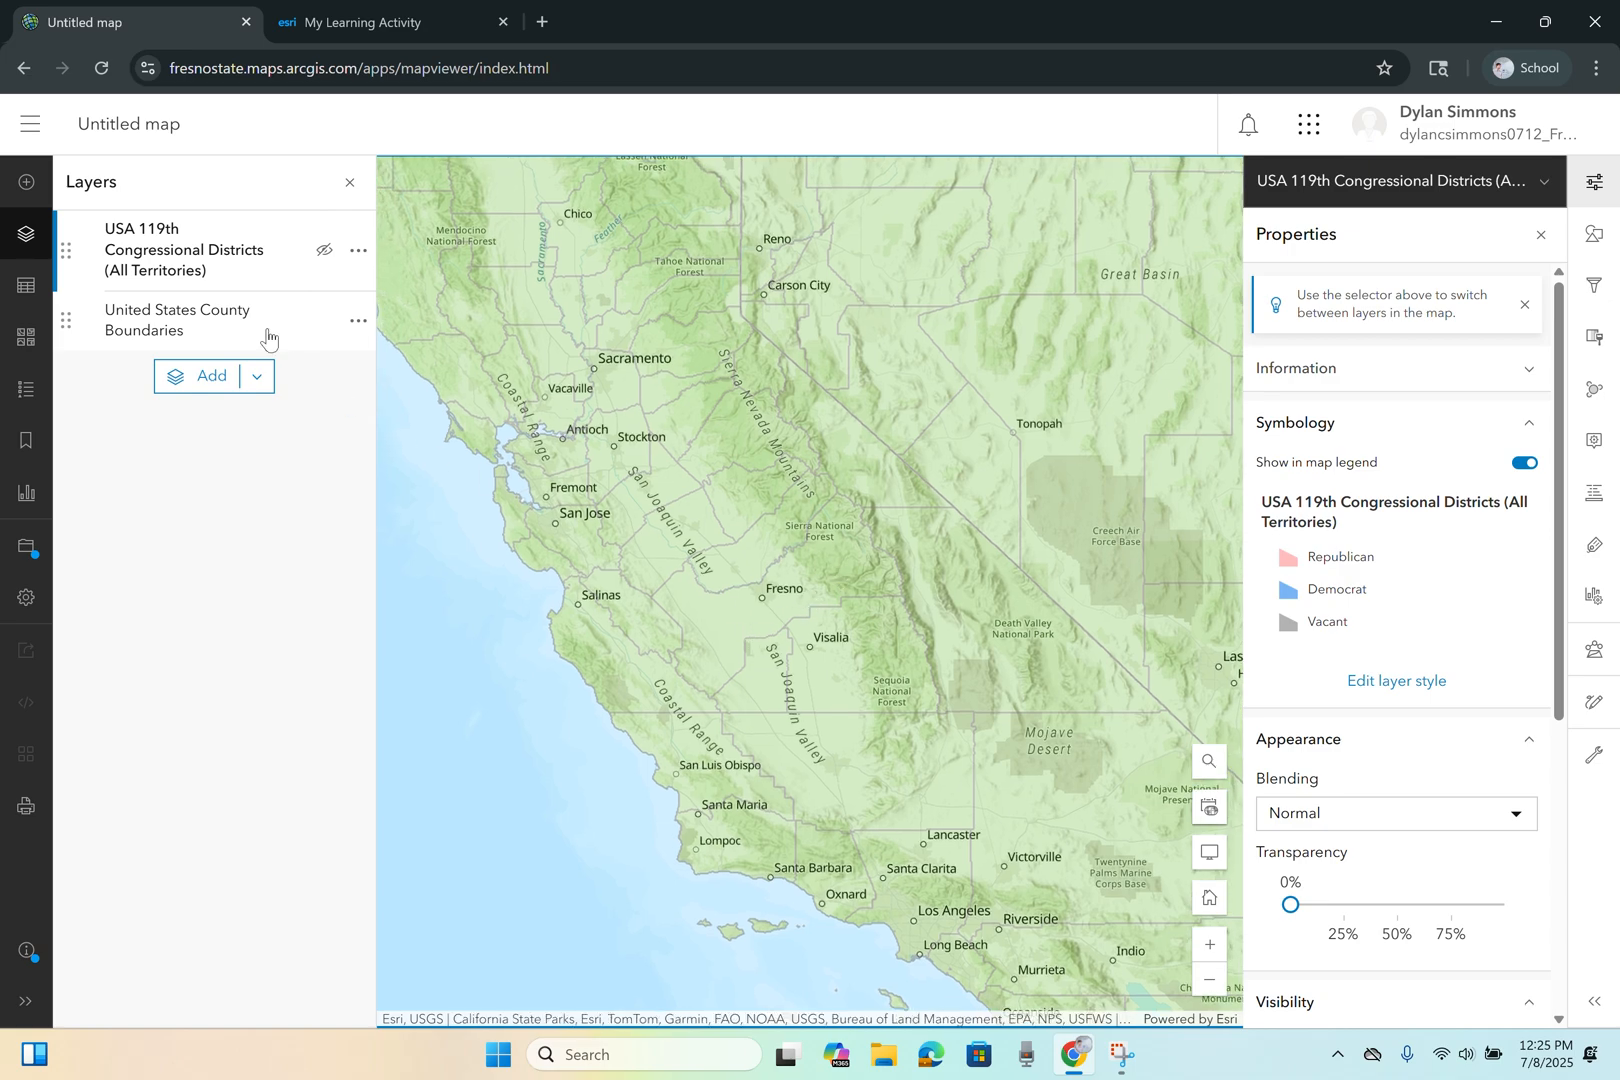
pyautogui.click(212, 330)
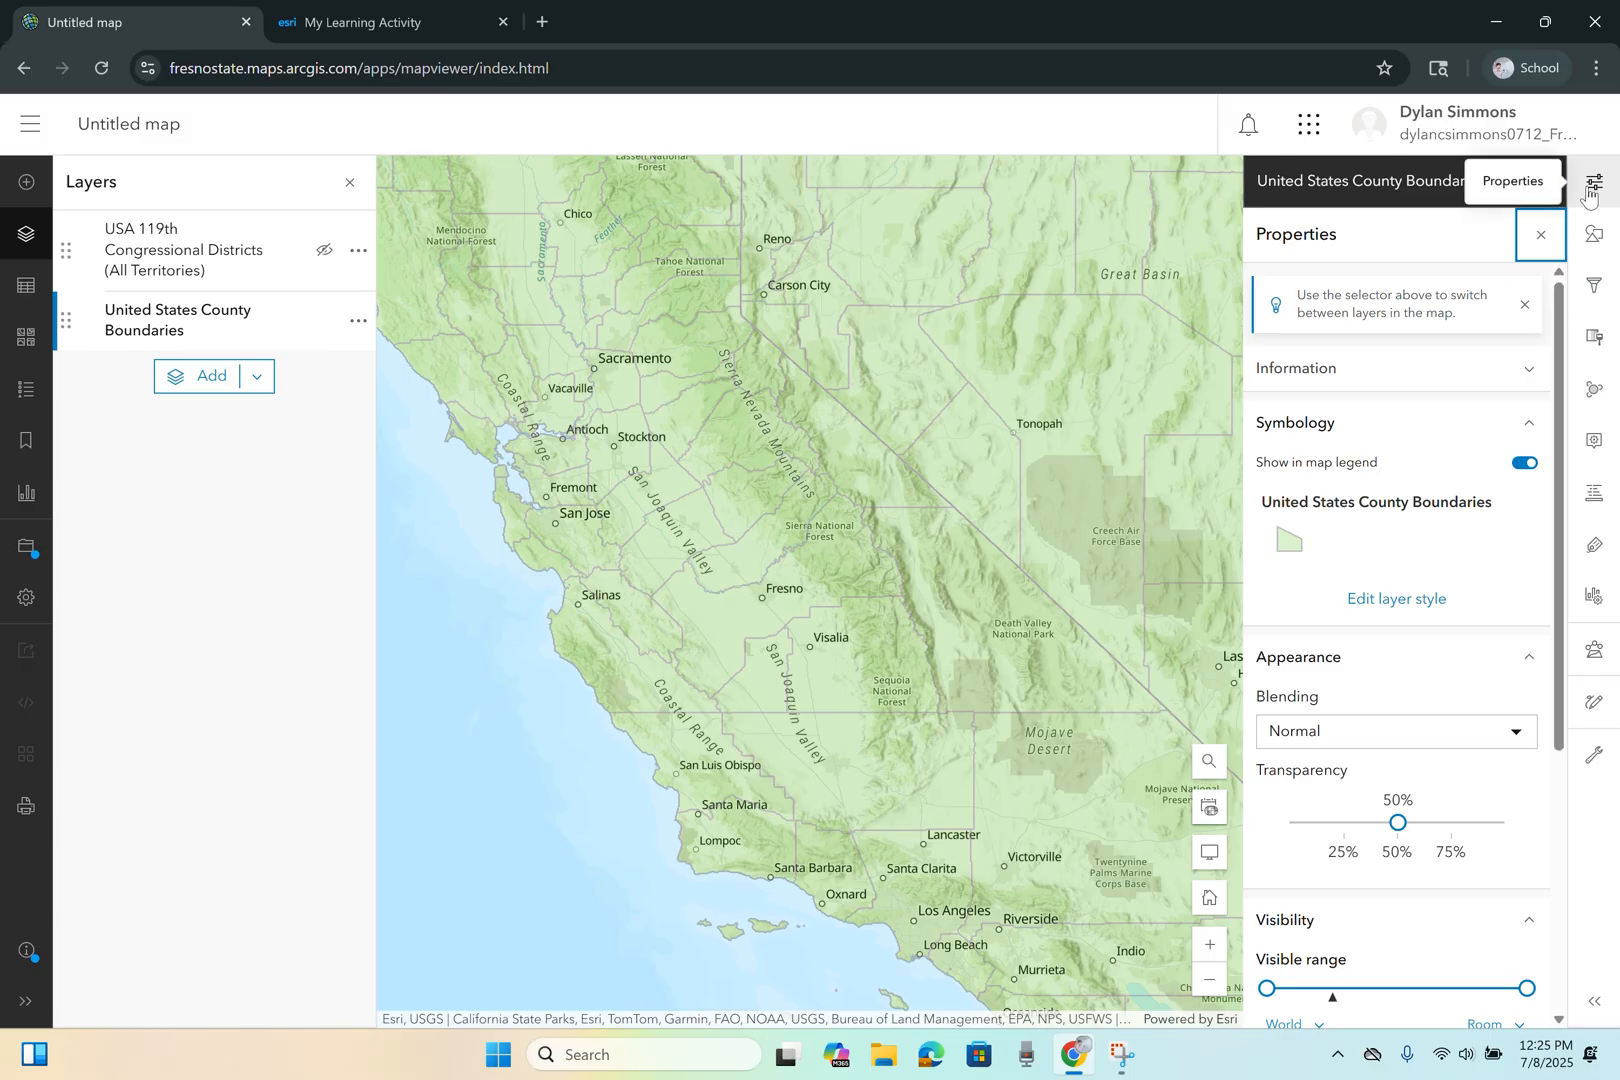
# - Filter the United States County Boundaries layer to features where County Name is Fresno County, and save the filter
pyautogui.click(1593, 289)
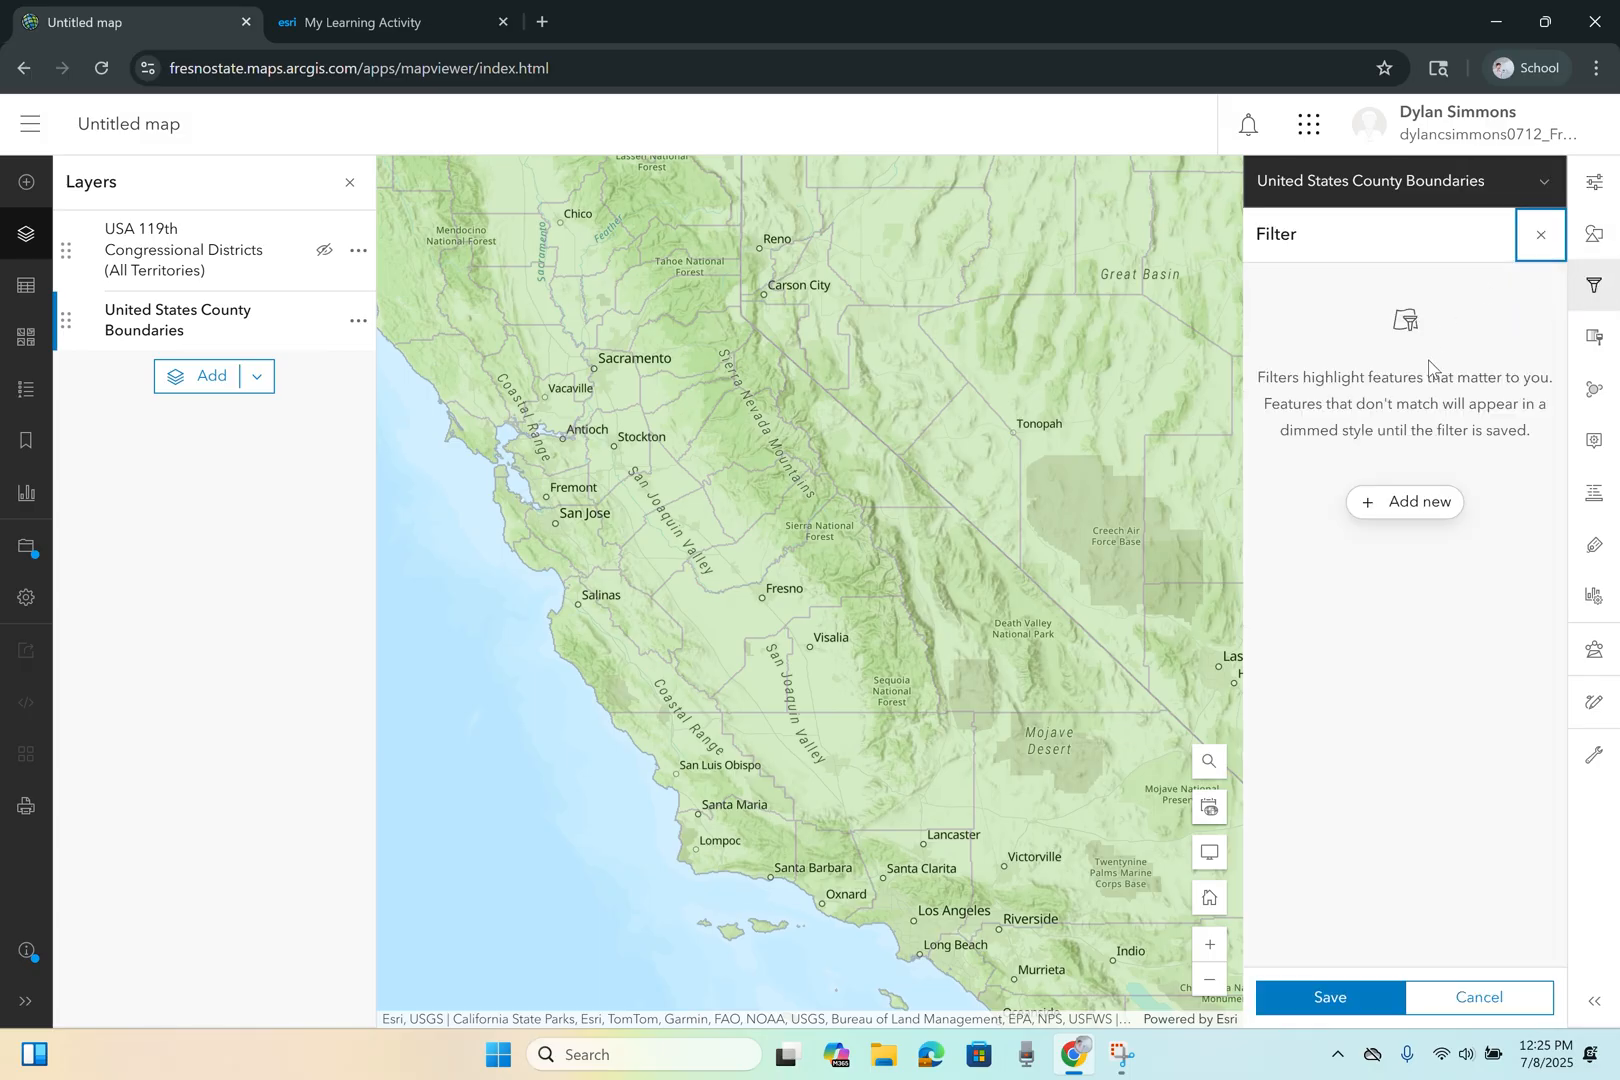
pyautogui.click(1412, 502)
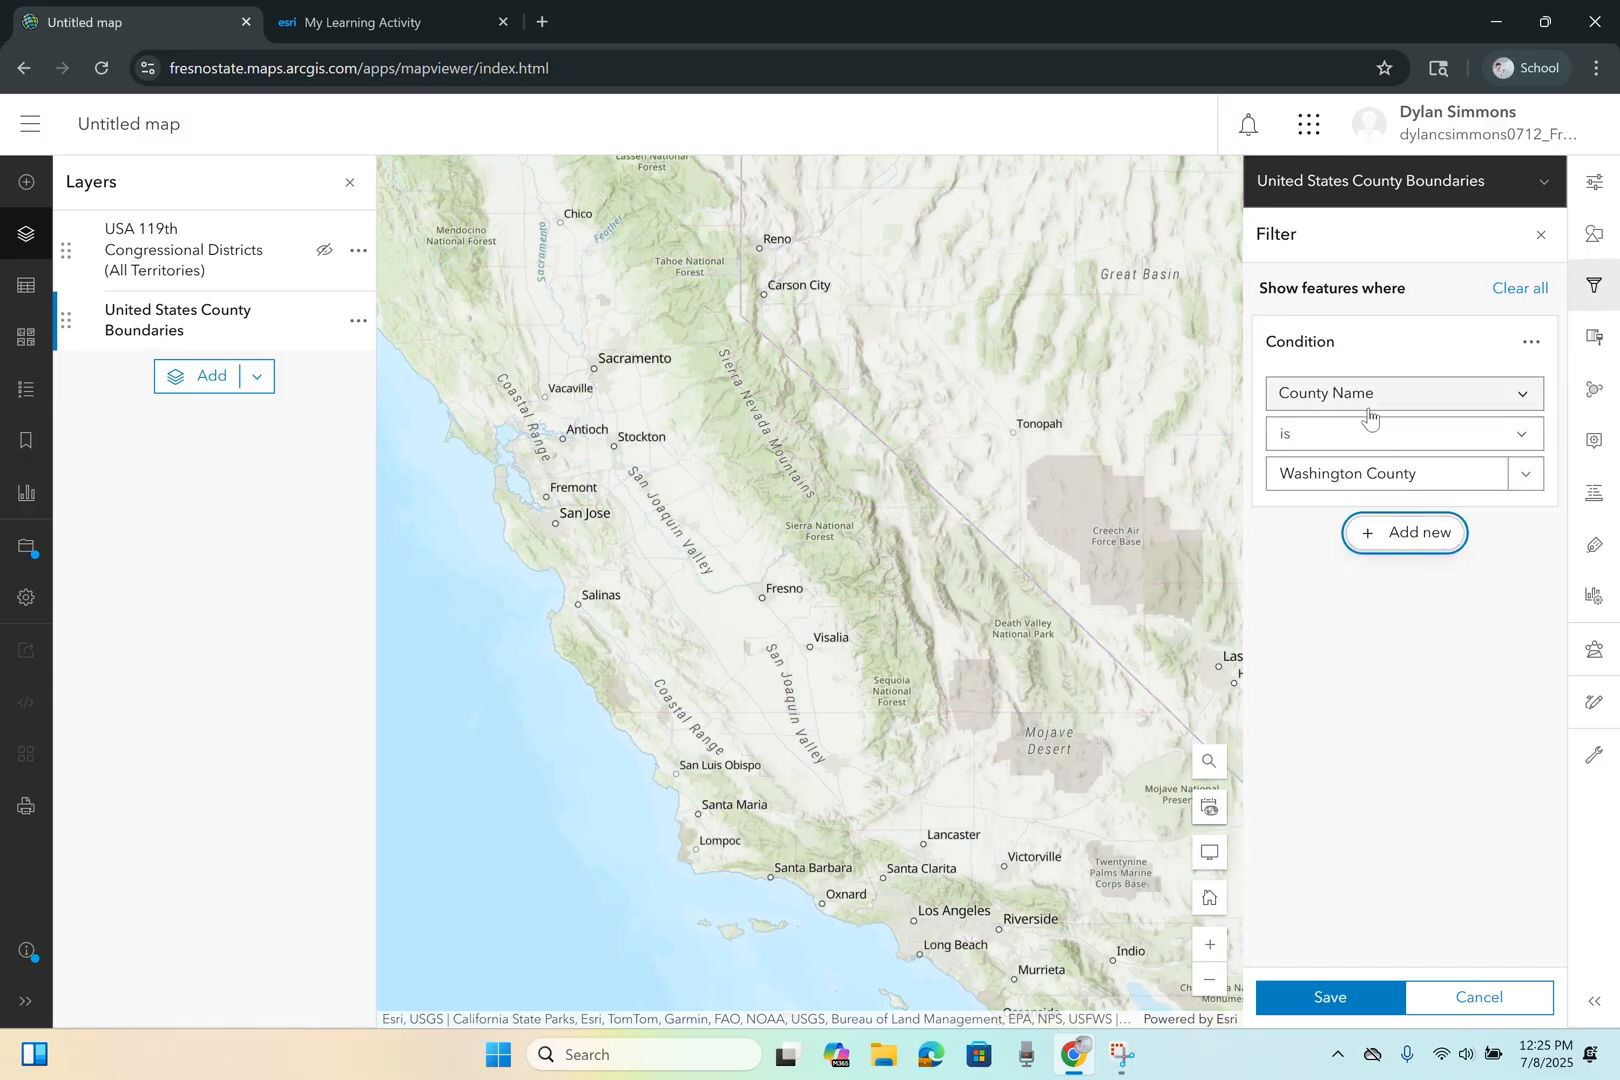
pyautogui.click(1525, 482)
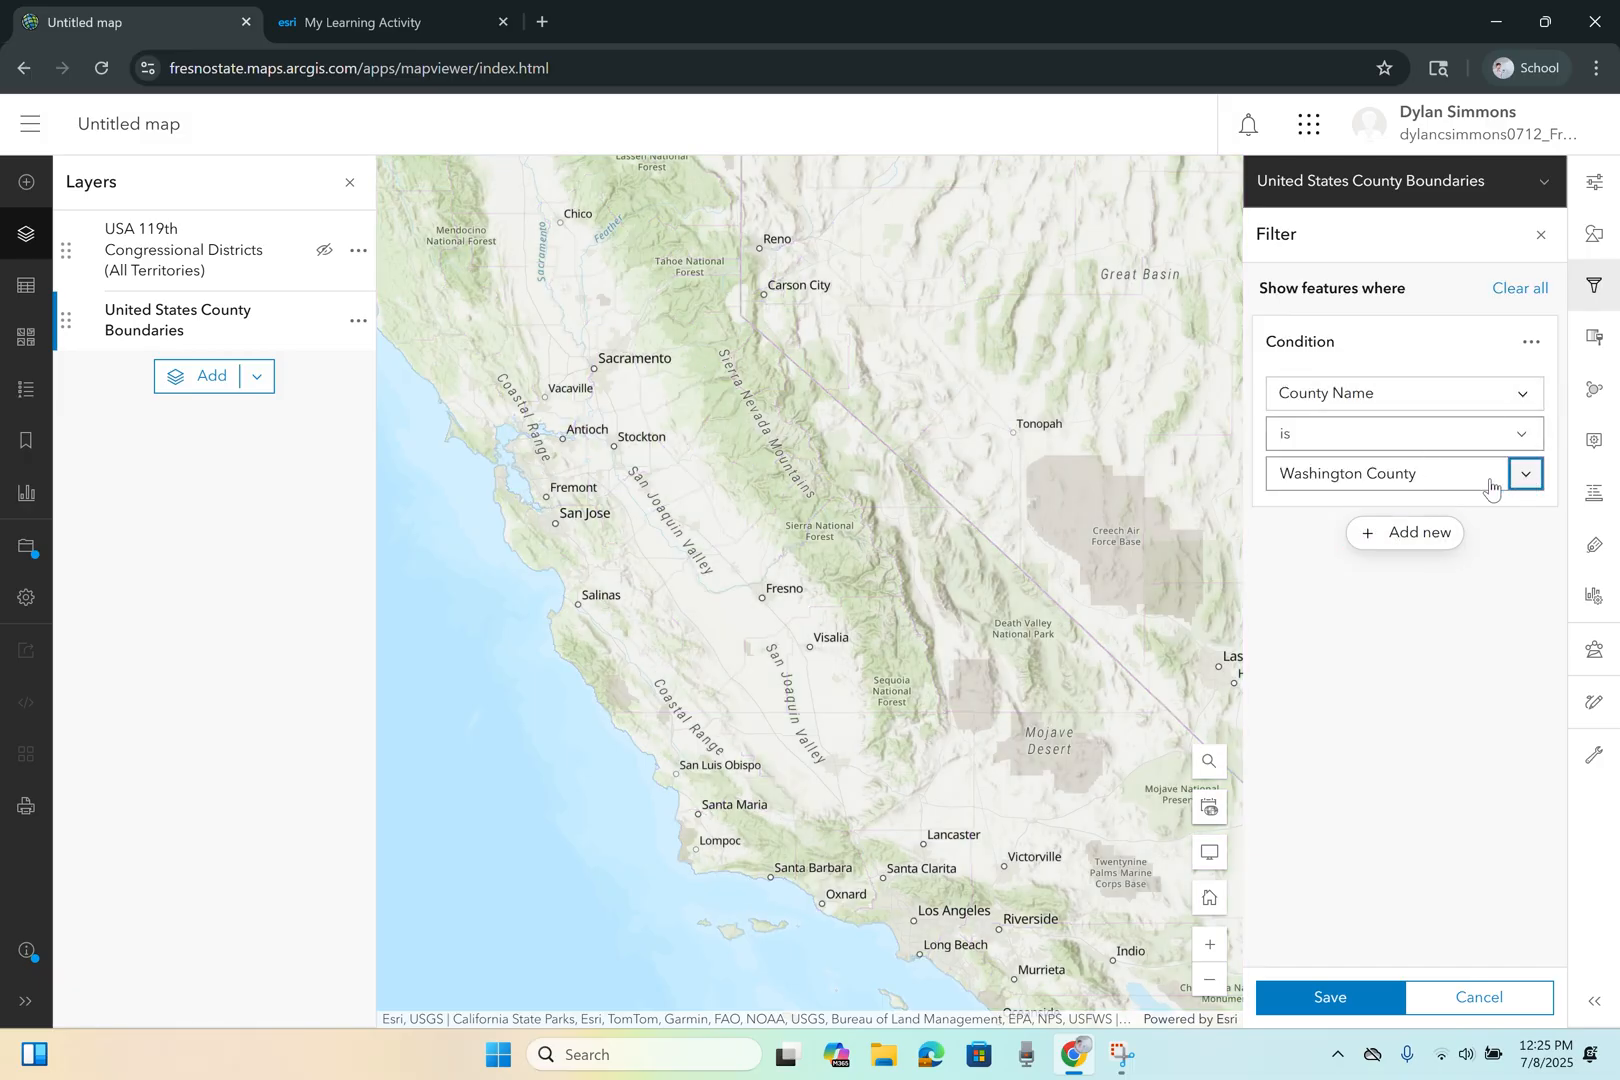
pyautogui.click(1477, 476)
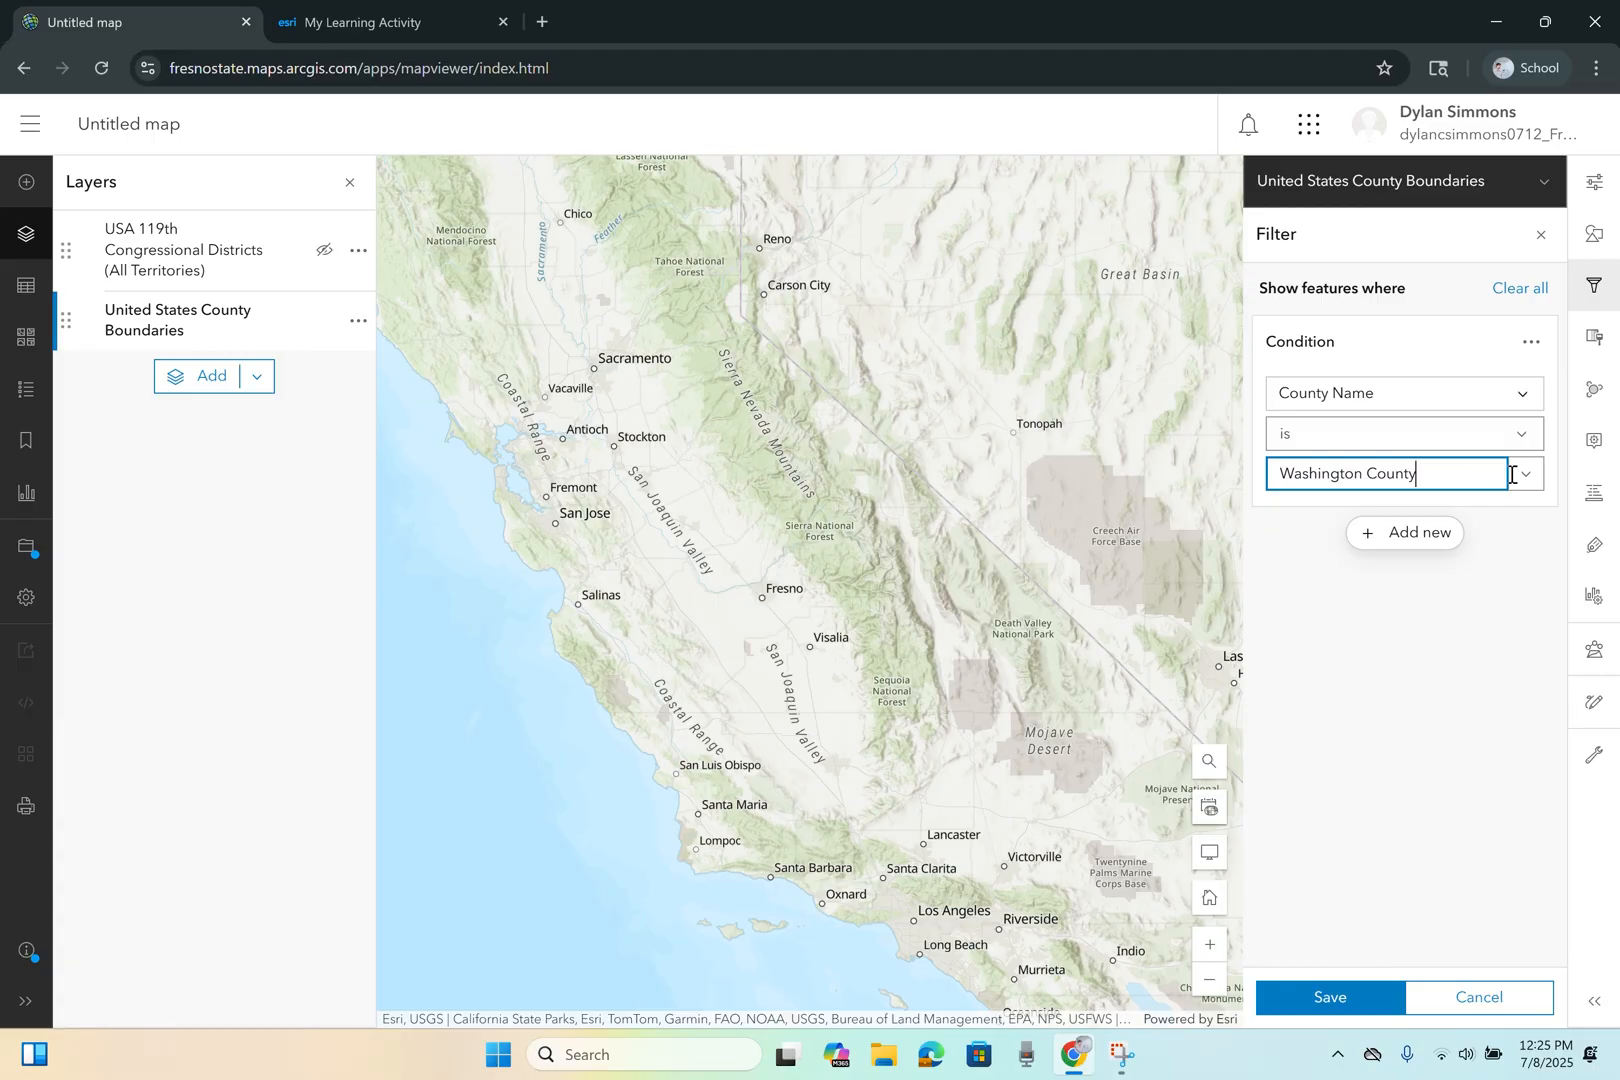
pyautogui.click(1518, 479)
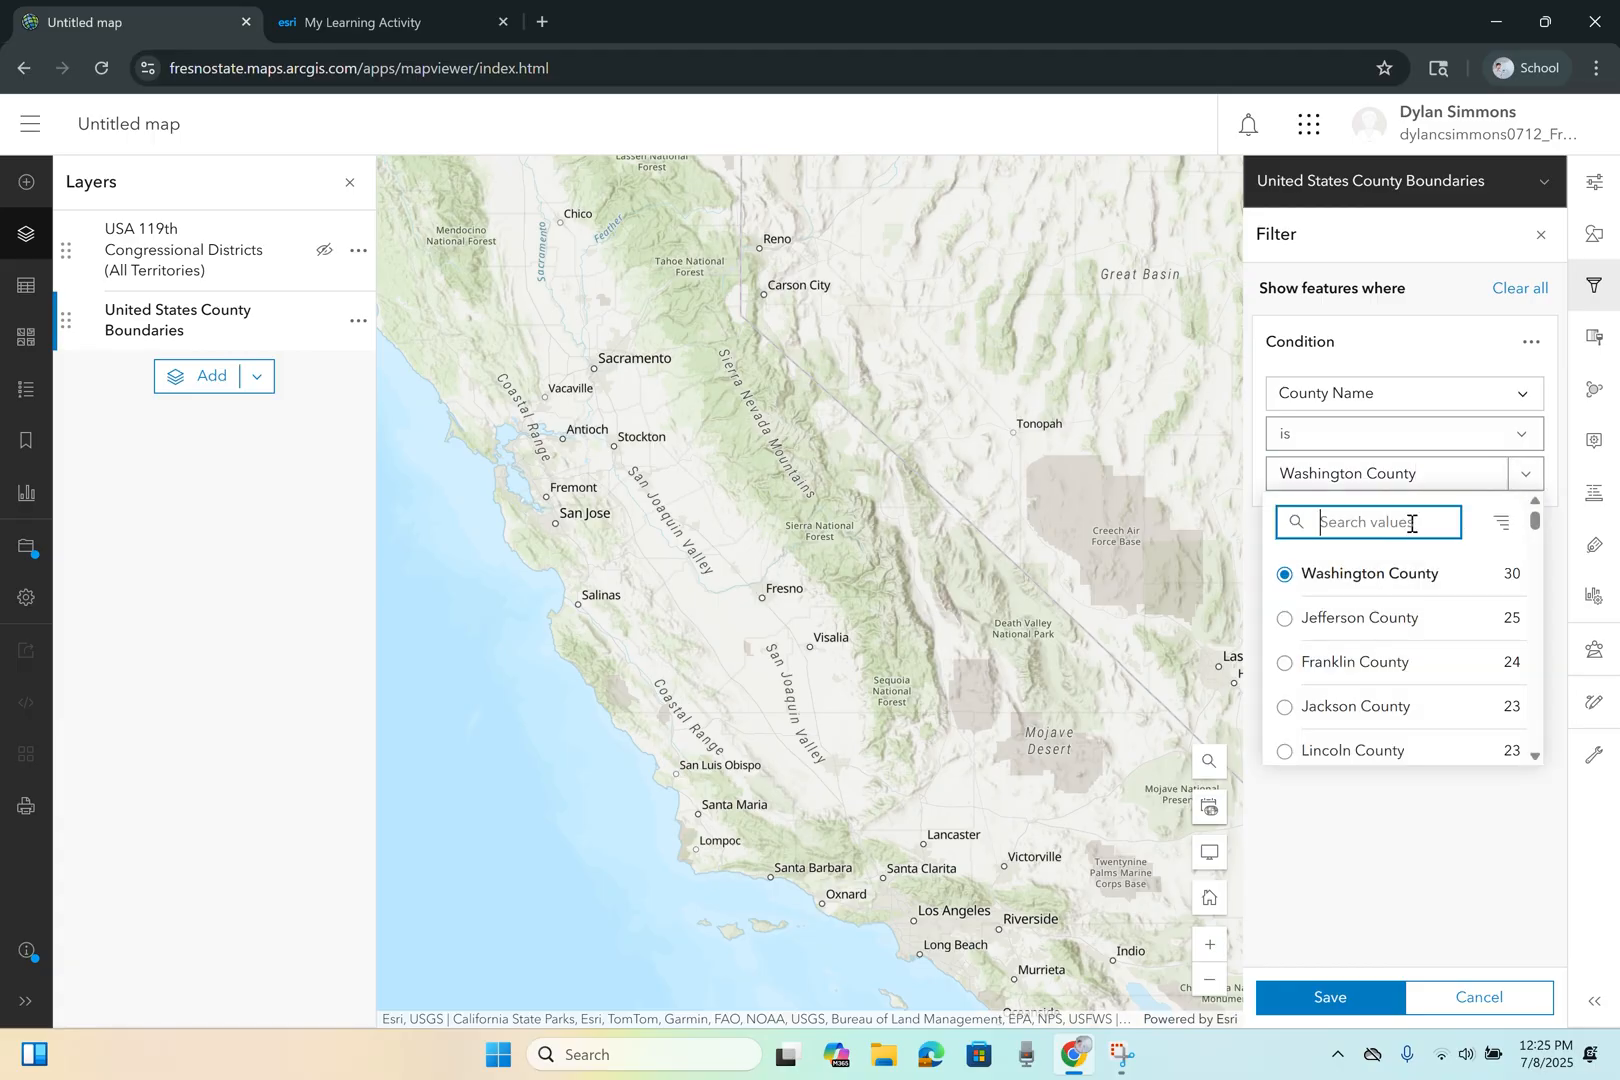
pyautogui.write('Fresno')
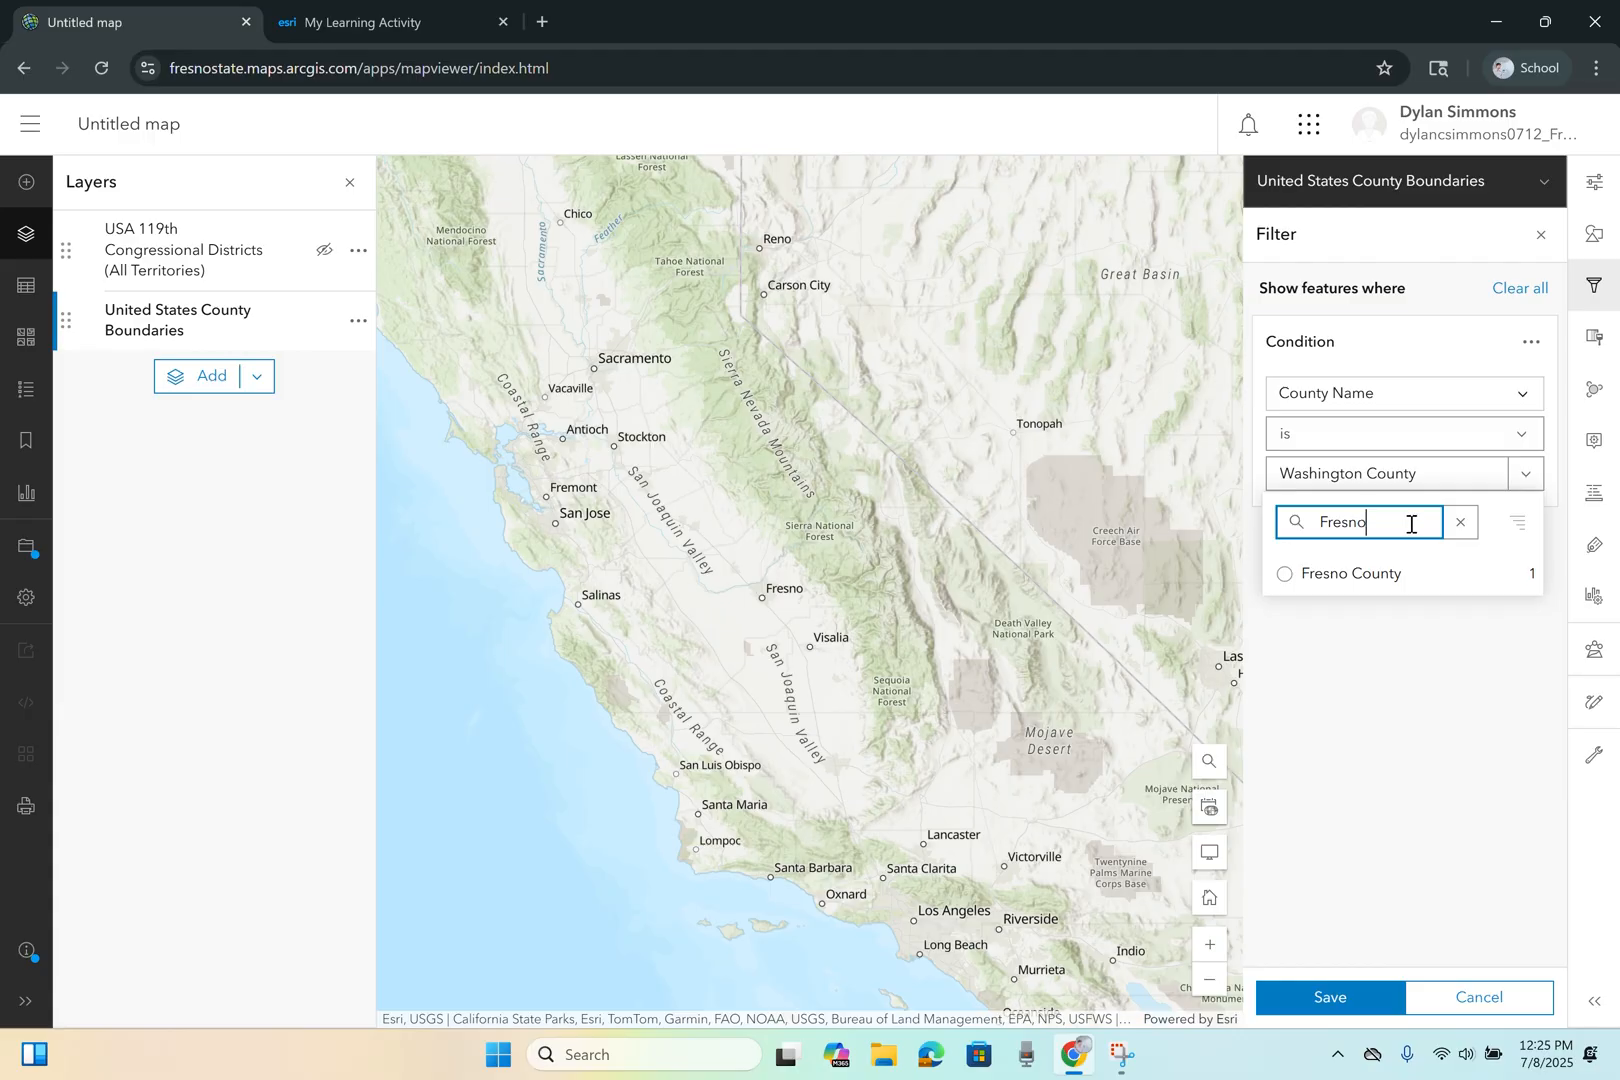
pyautogui.click(1288, 578)
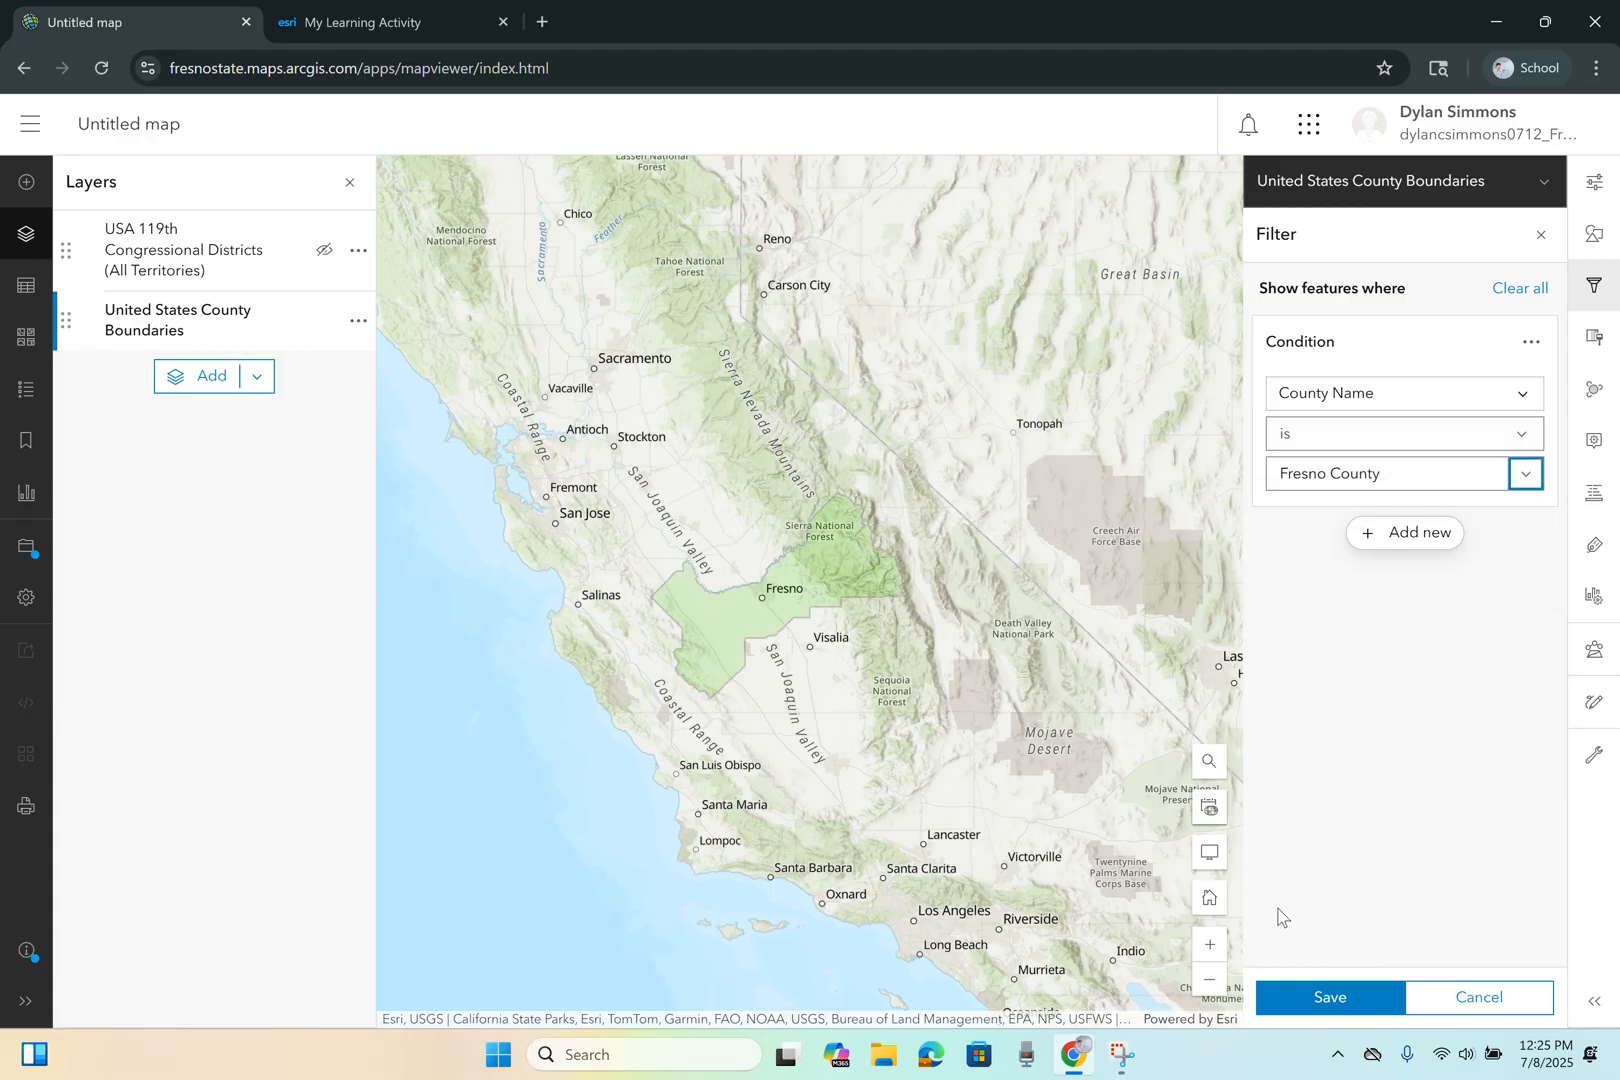
pyautogui.click(1336, 996)
# - Show the USA 119th Congressional Districts (All Territories) layer and move United States County Boundaries above it in the drawing order
pyautogui.scroll(1, 954, 600)
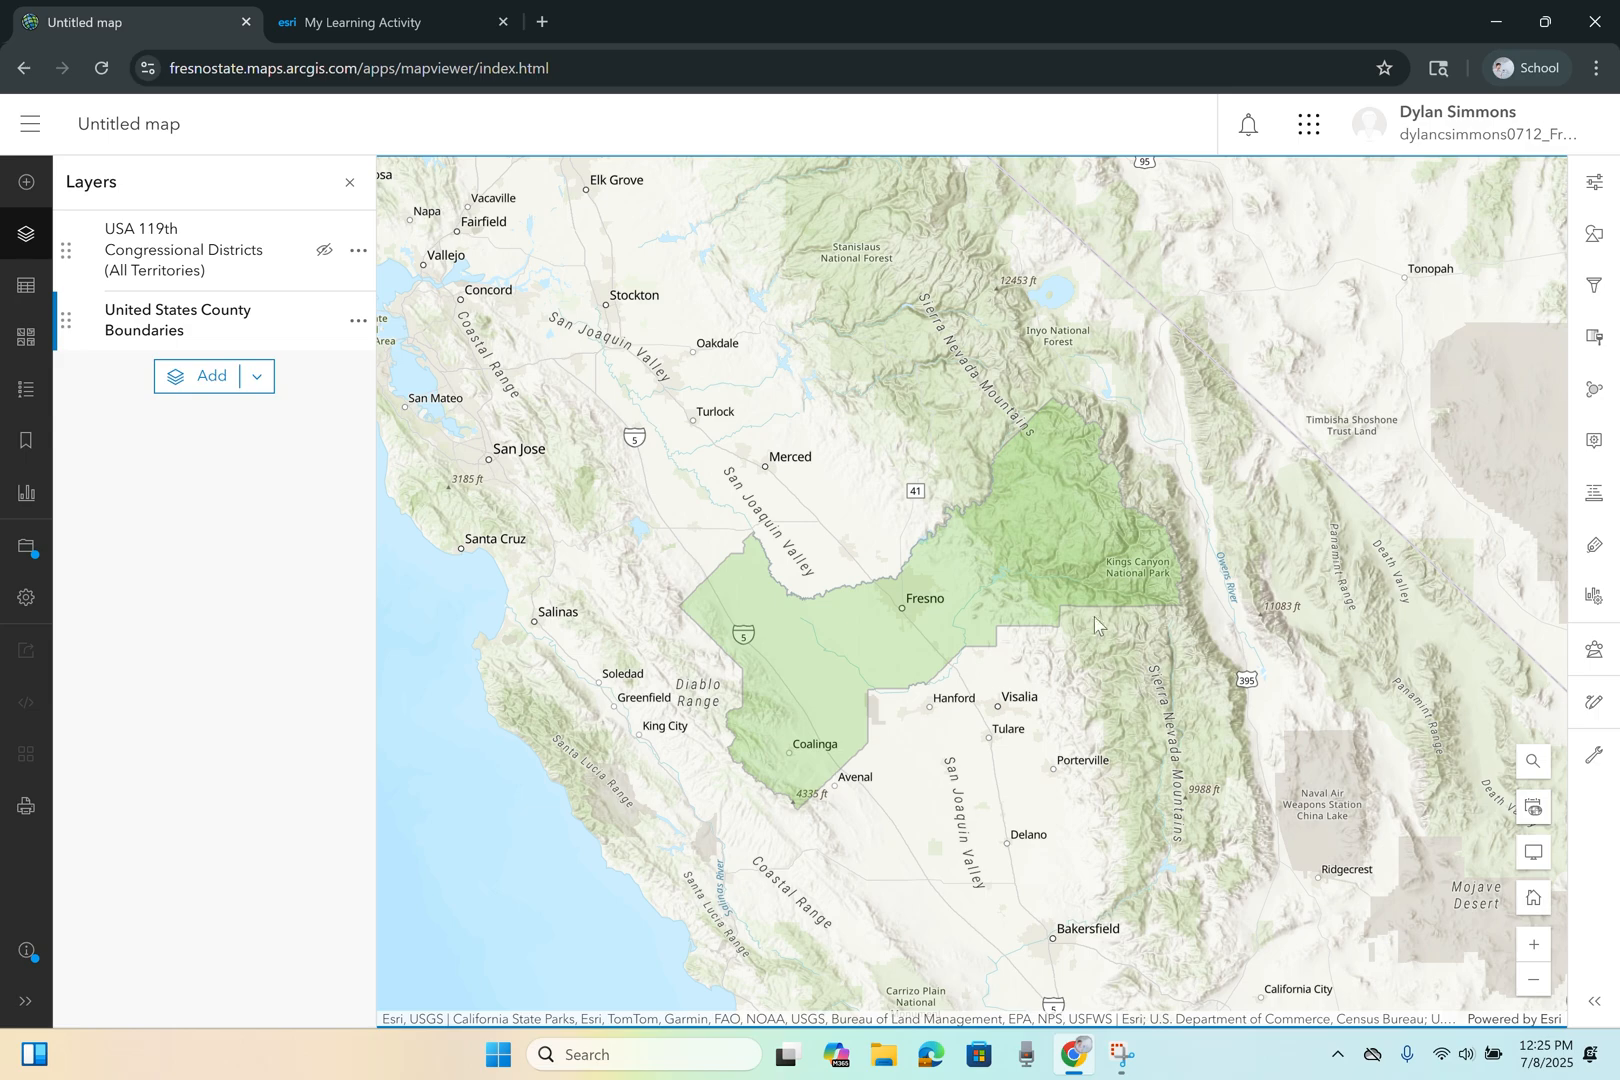
pyautogui.click(323, 250)
pyautogui.scroll(-3, 904, 480)
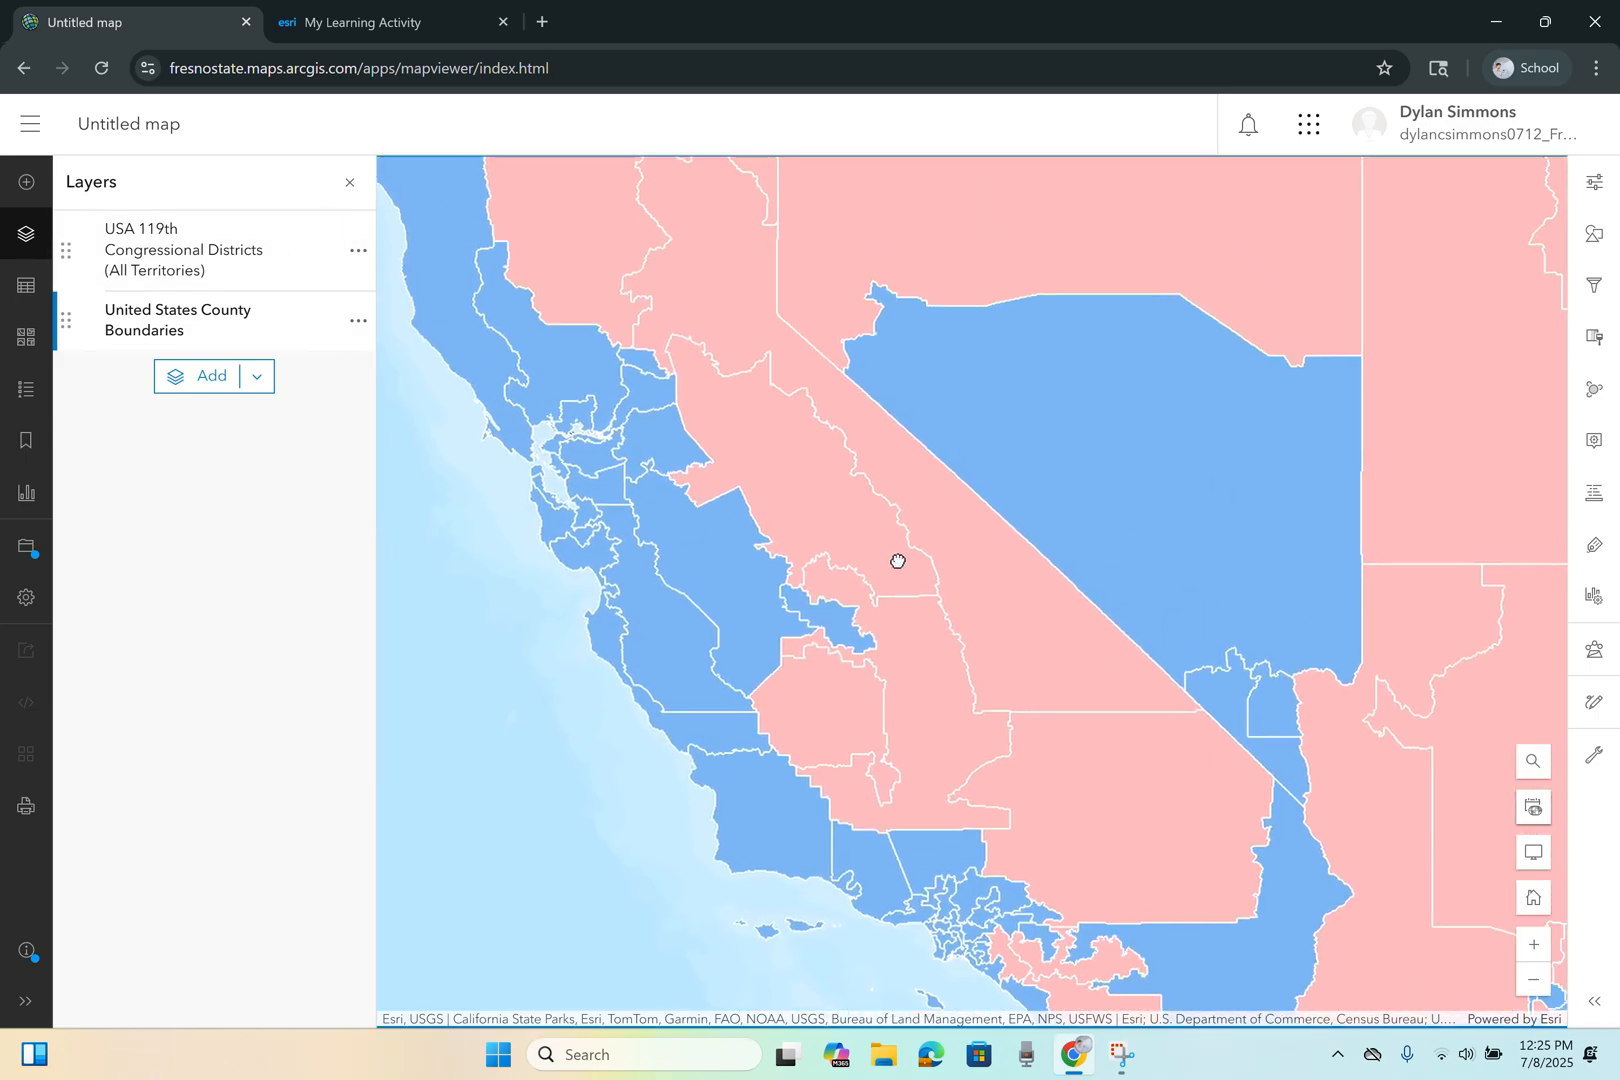
pyautogui.moveTo(66, 320); pyautogui.dragTo(70, 238)
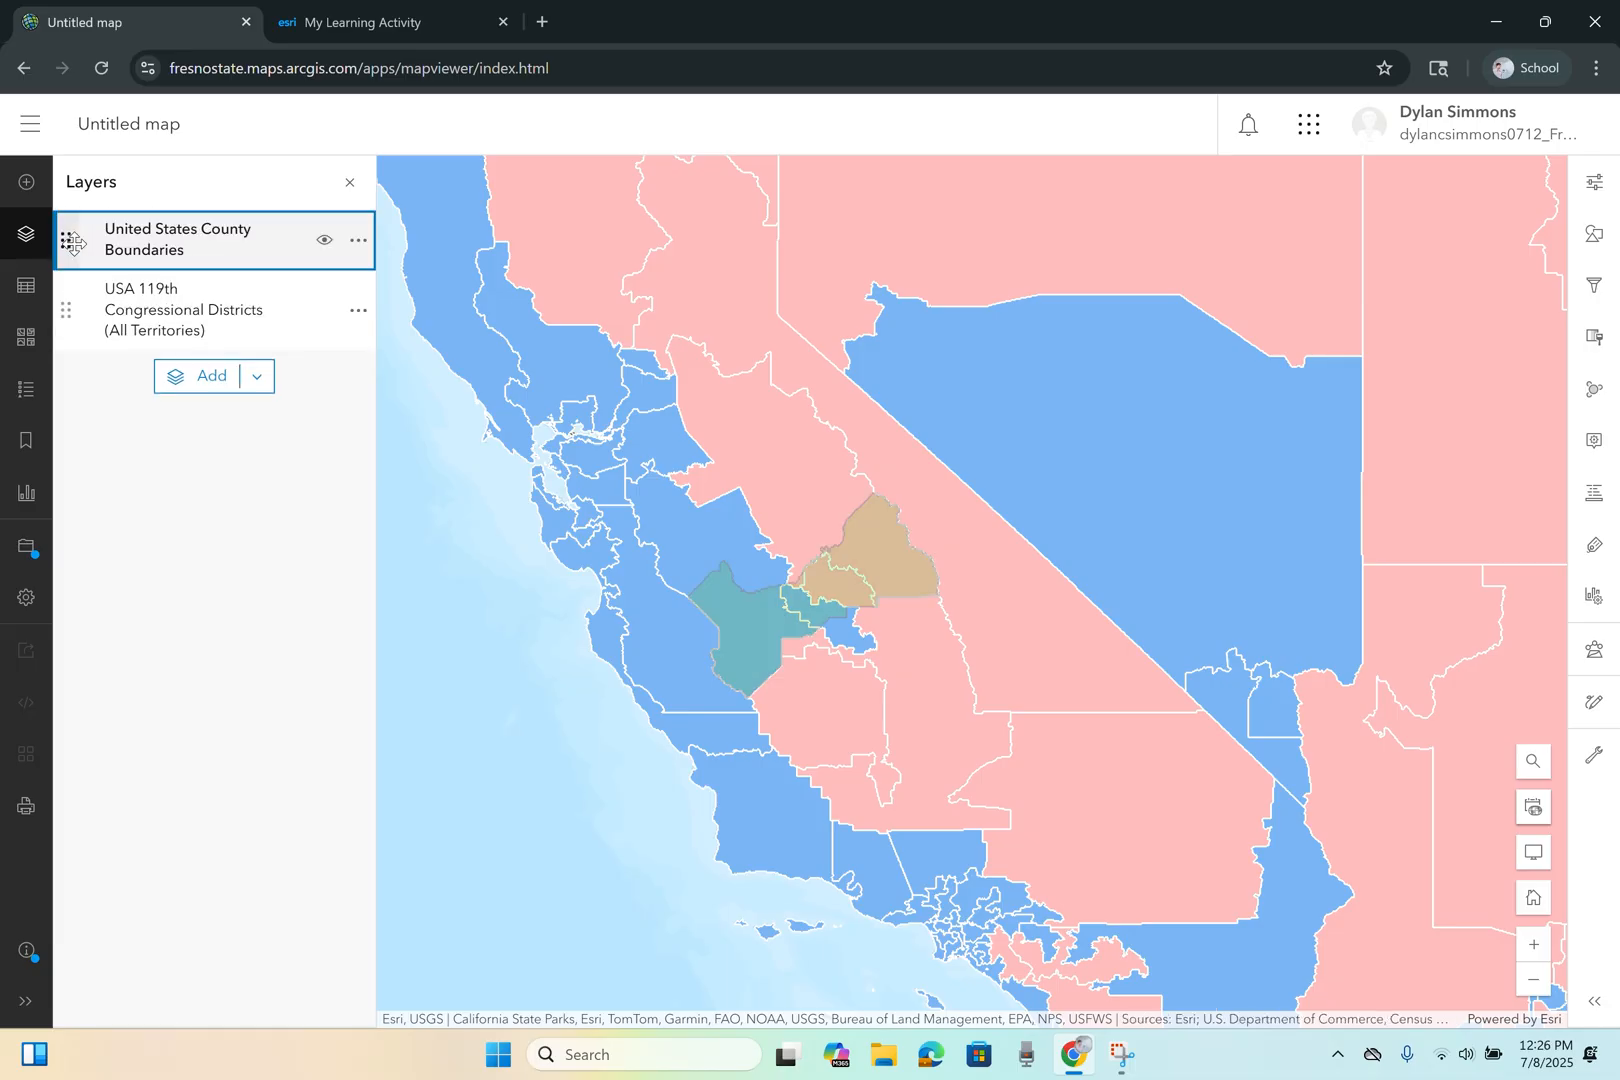
pyautogui.moveTo(820, 605); pyautogui.dragTo(883, 611)
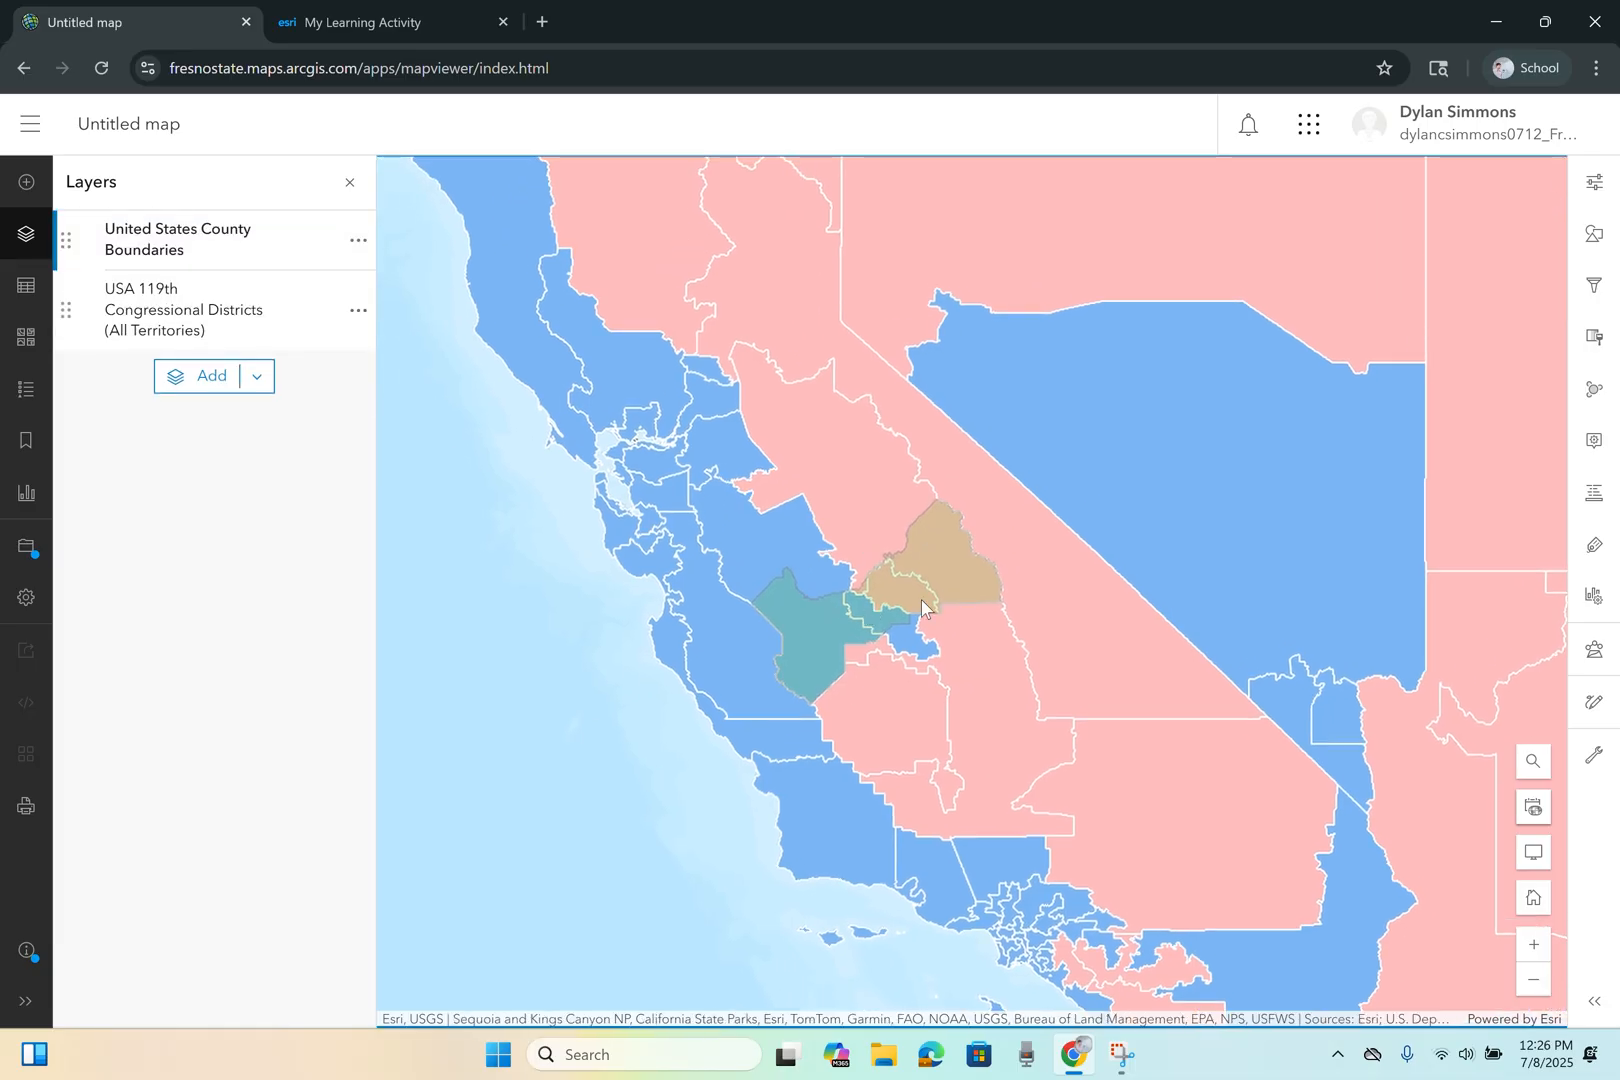
# - Filter the USA 119th Congressional Districts (All Territories) layer to features where State Name is California, and save the filter
pyautogui.click(150, 308)
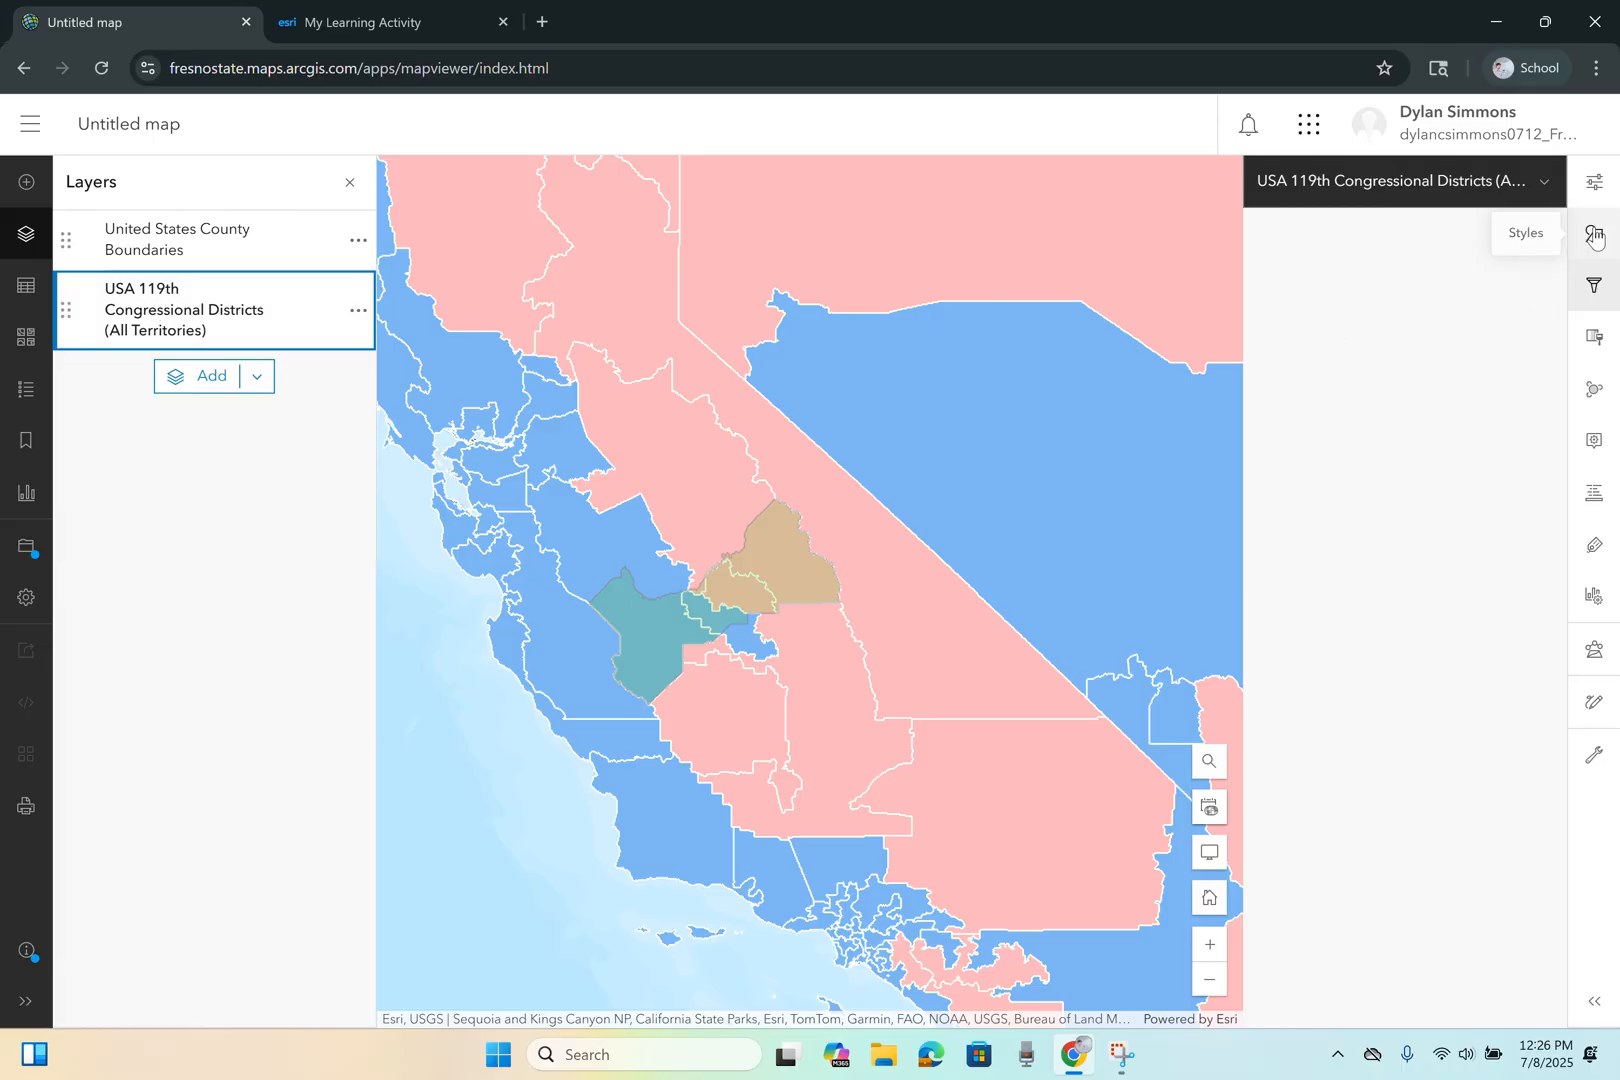
pyautogui.click(1594, 181)
pyautogui.click(1598, 290)
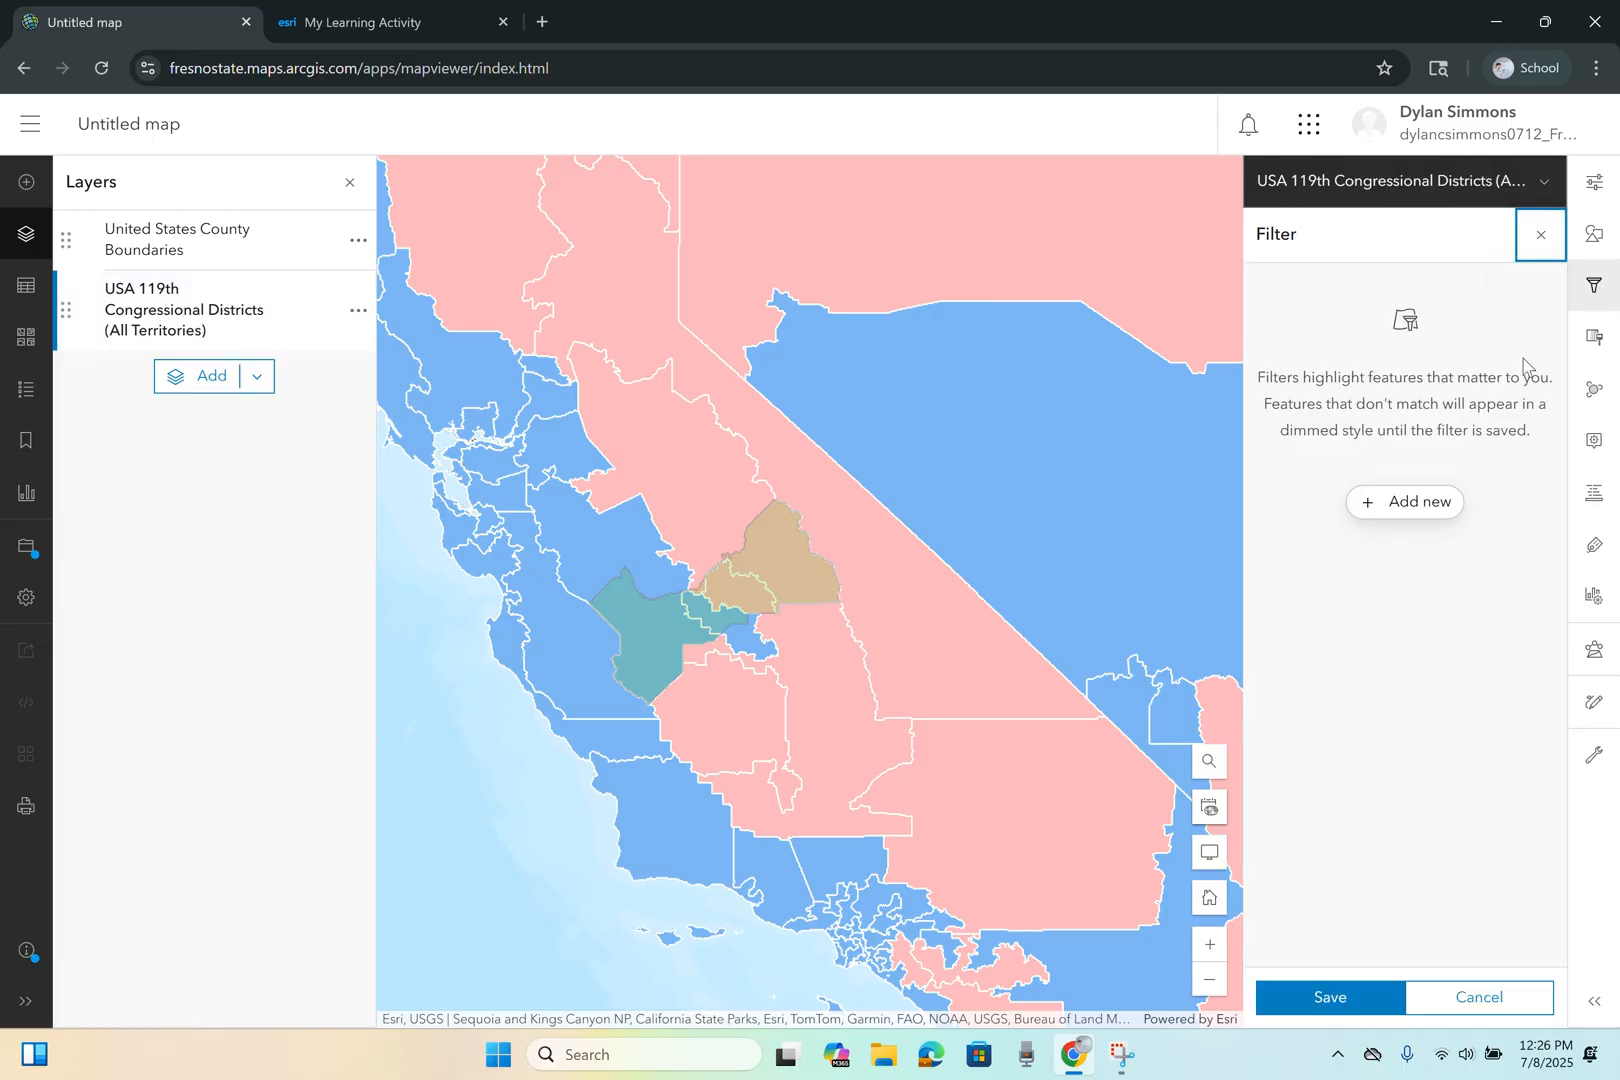
pyautogui.click(1412, 503)
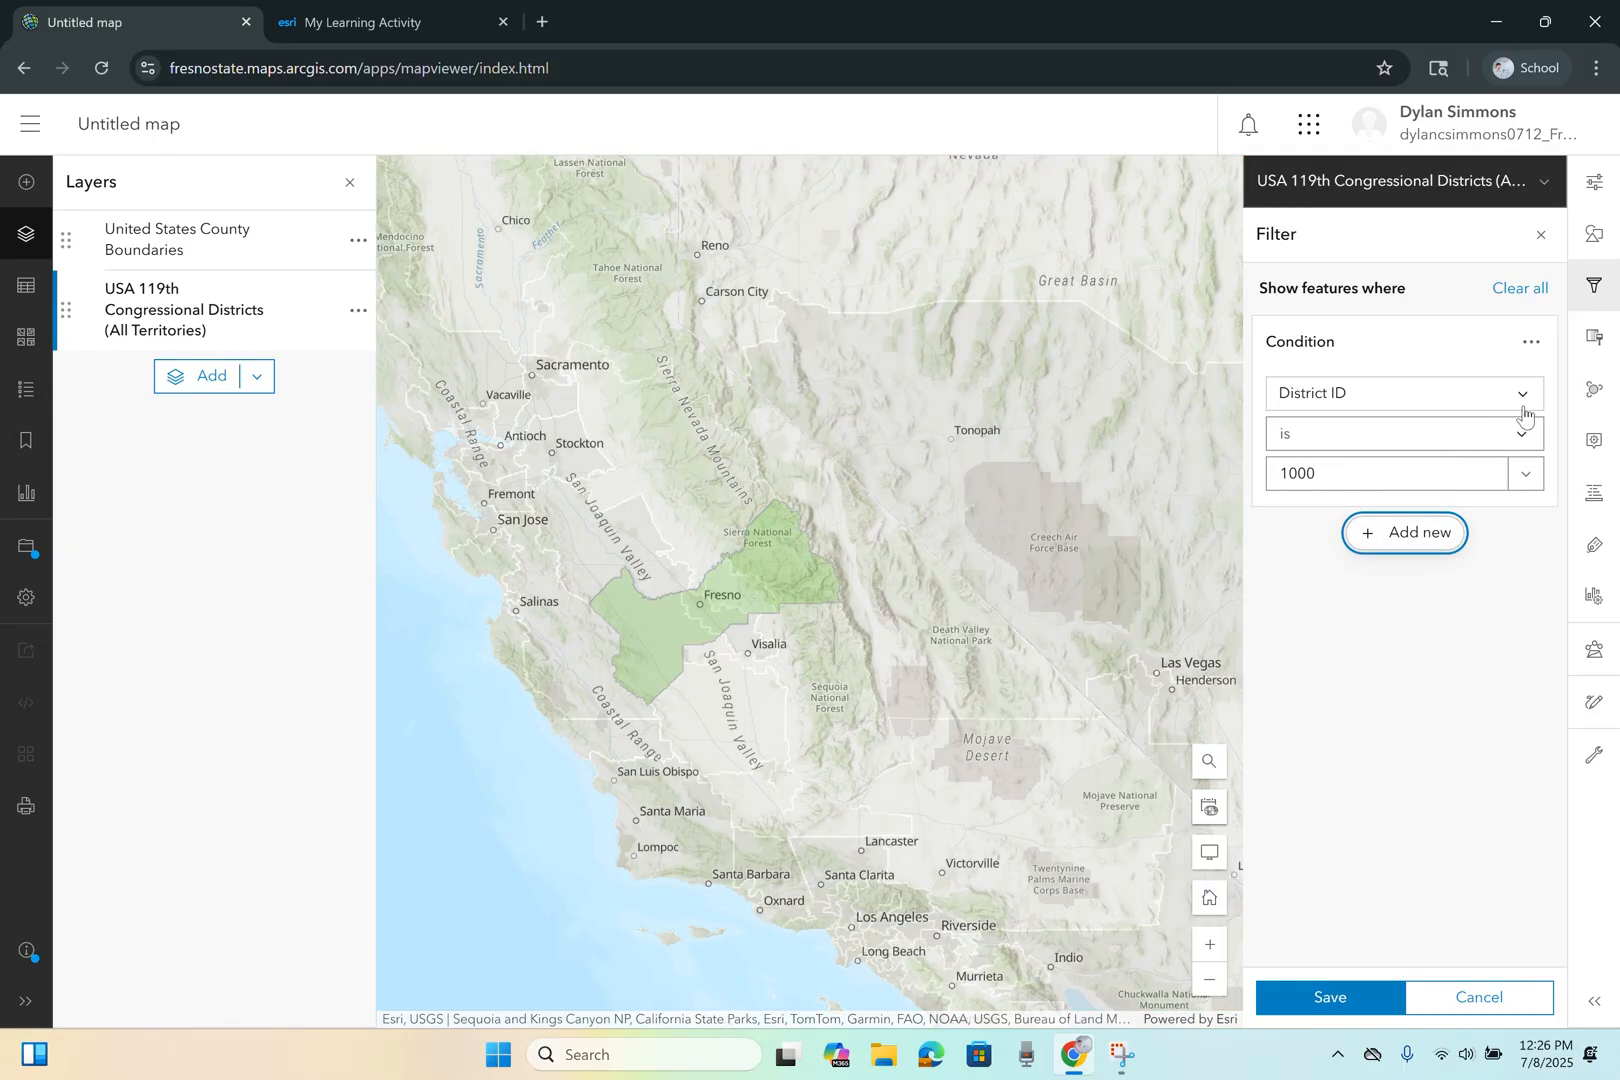
pyautogui.click(1522, 404)
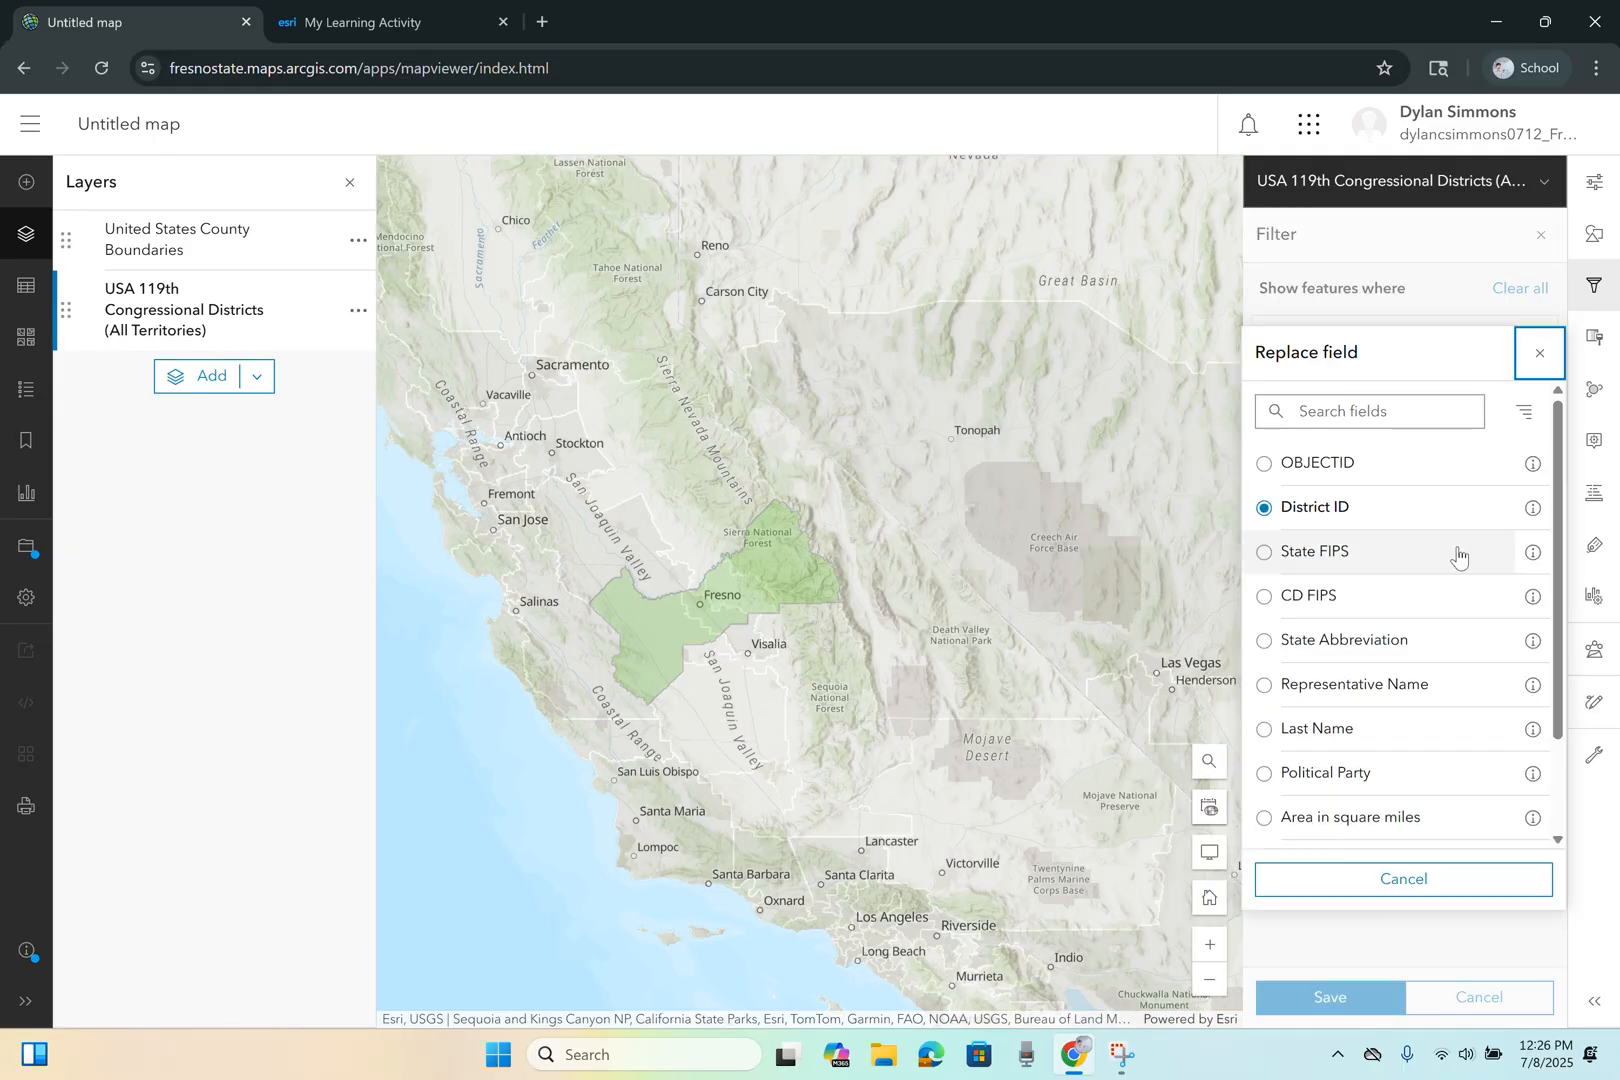
pyautogui.scroll(-2, 1457, 555)
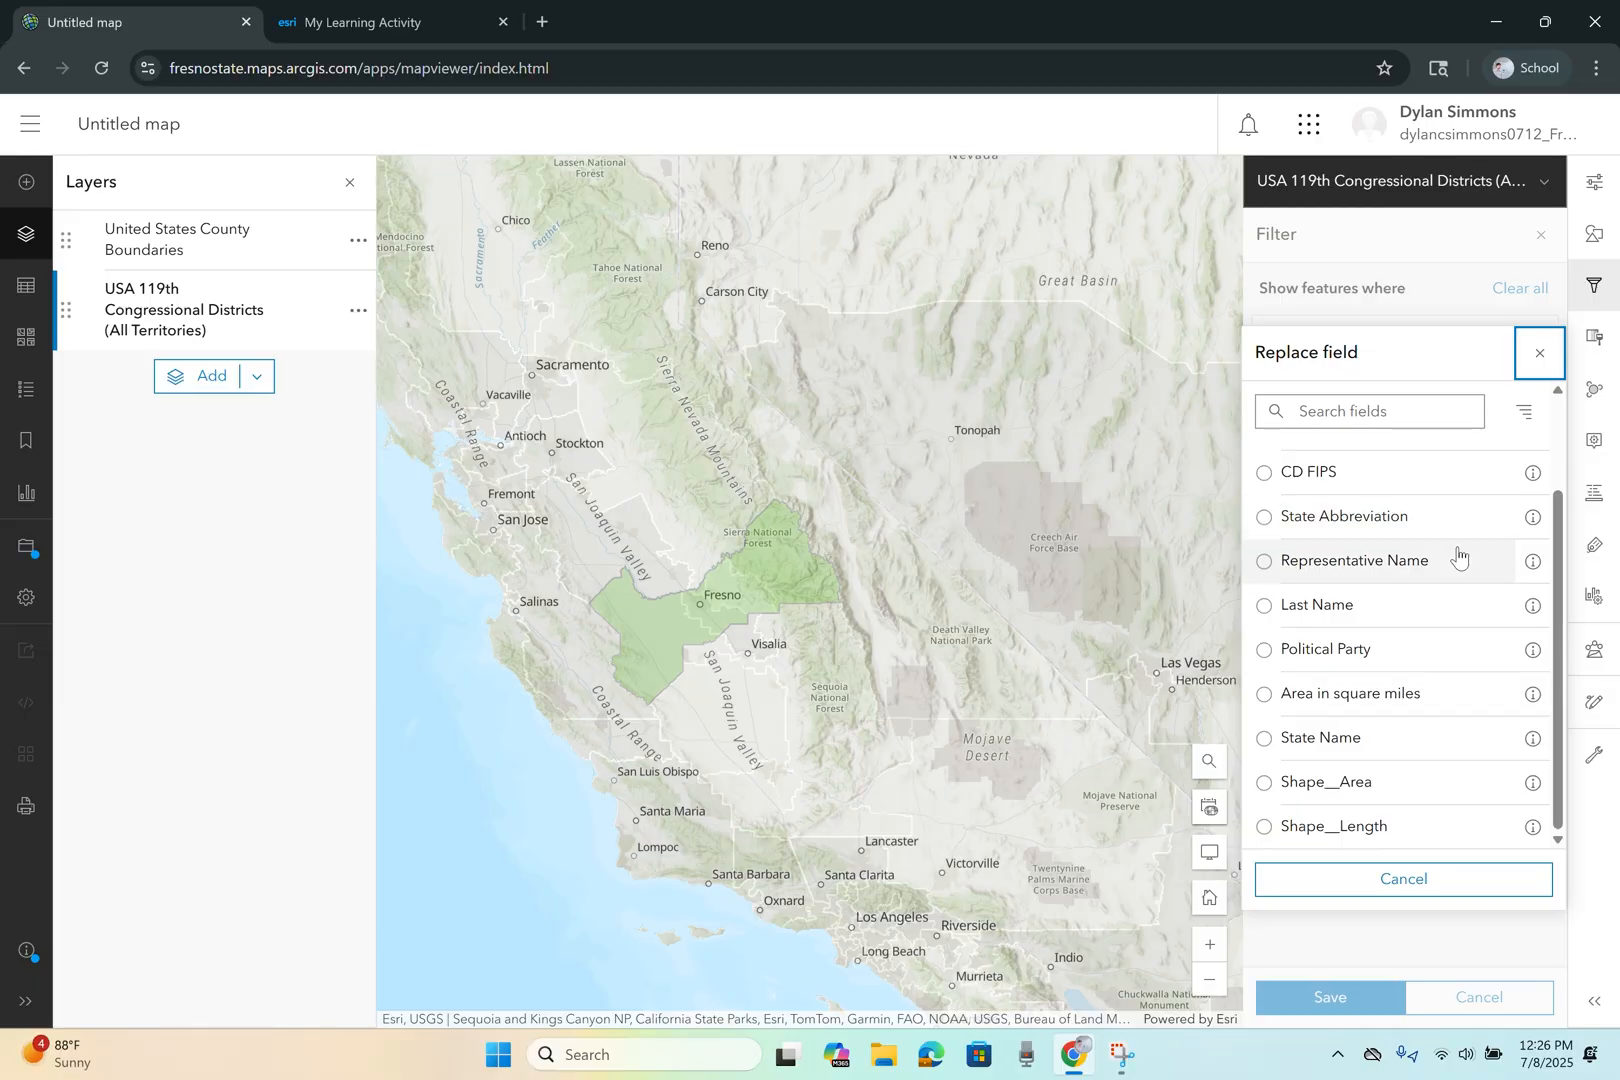
pyautogui.click(1366, 742)
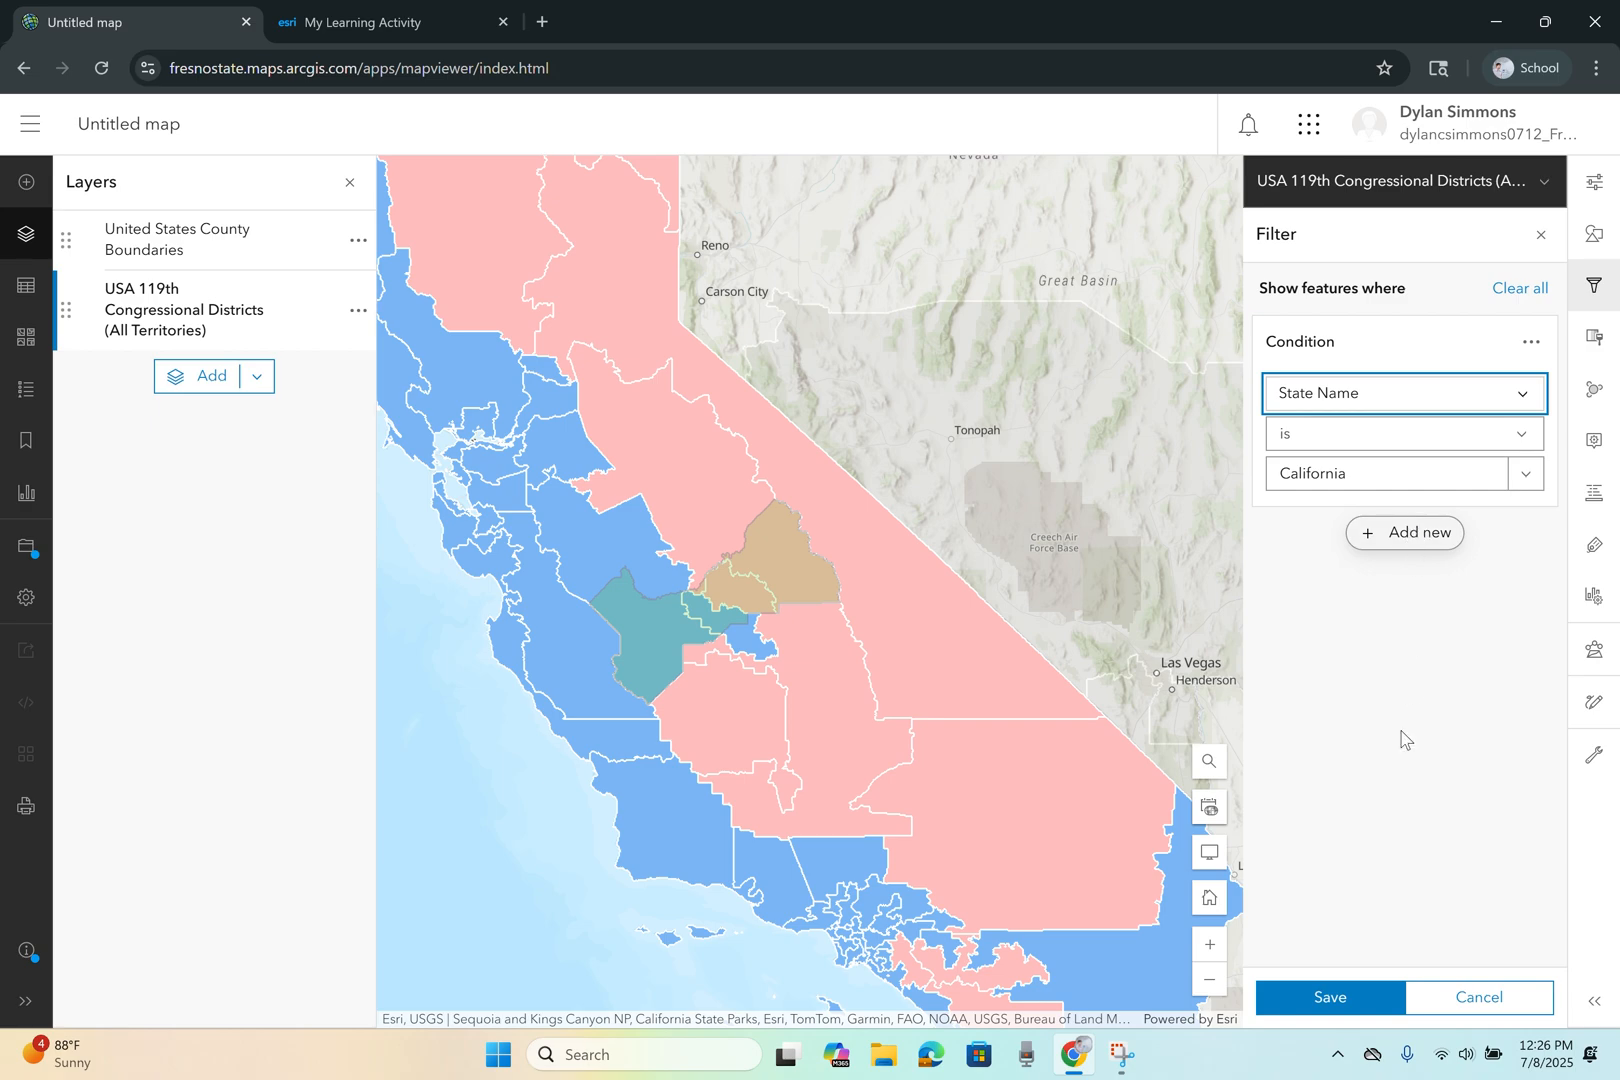
pyautogui.click(874, 716)
pyautogui.moveTo(874, 716); pyautogui.dragTo(1034, 802)
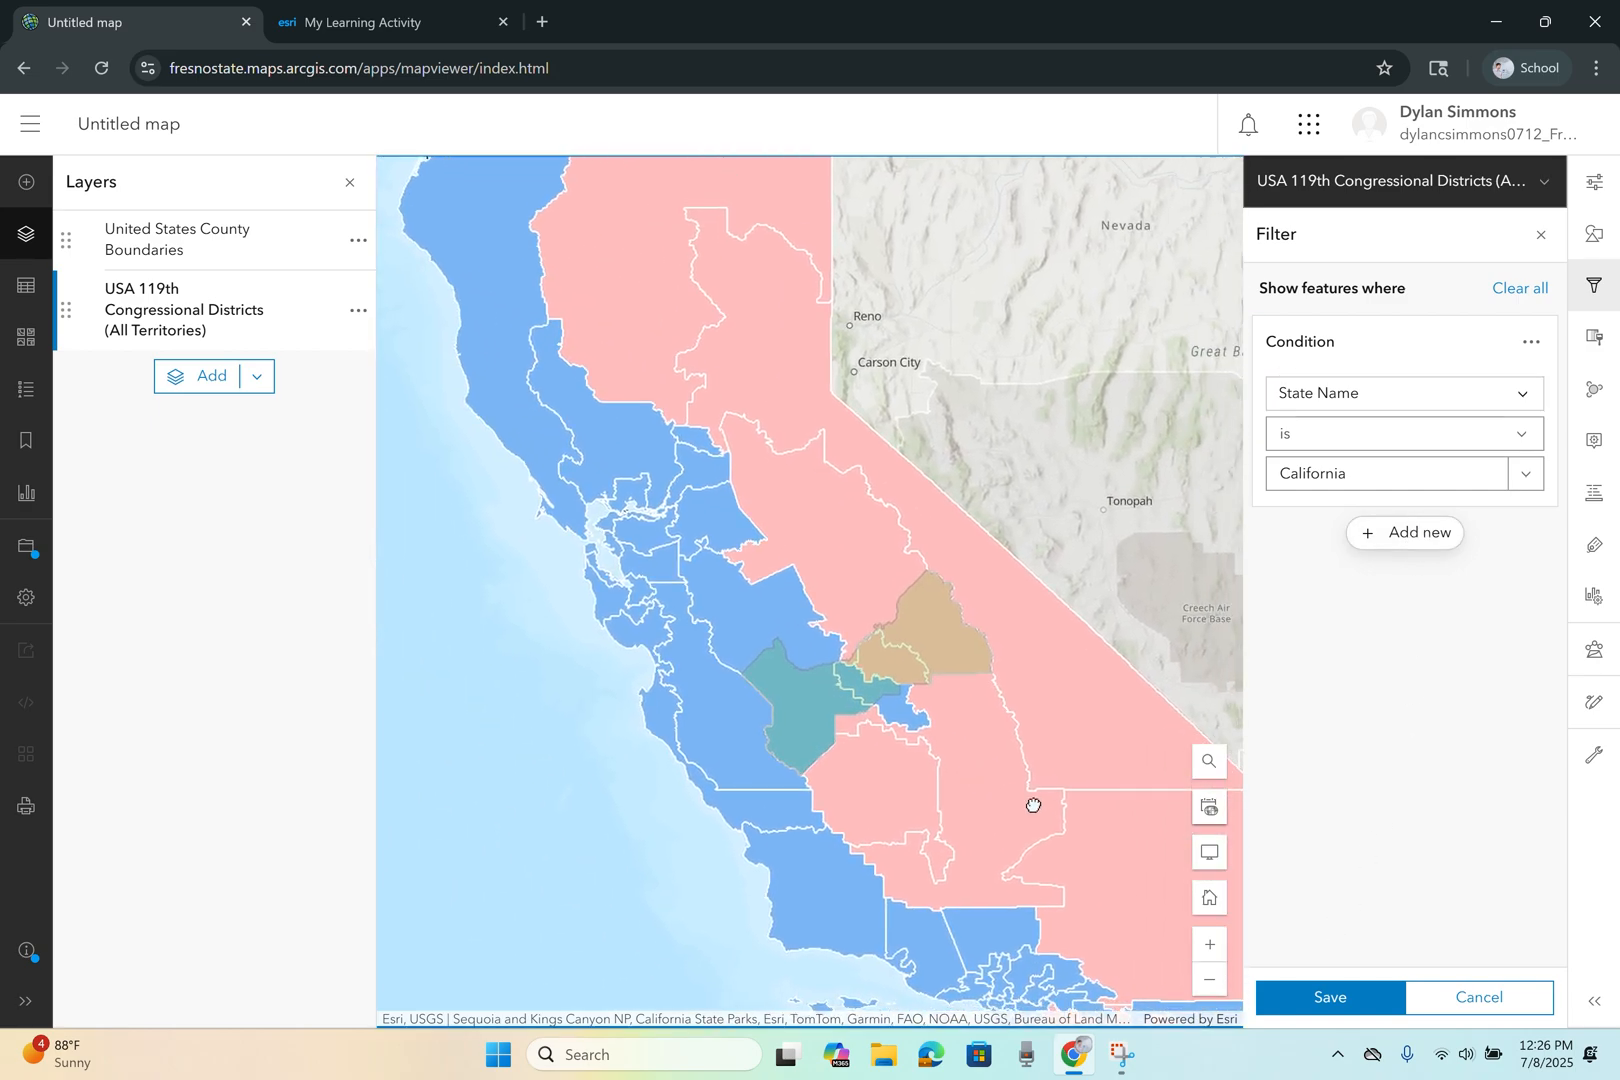
pyautogui.click(1340, 998)
pyautogui.moveTo(1273, 871); pyautogui.dragTo(1082, 762)
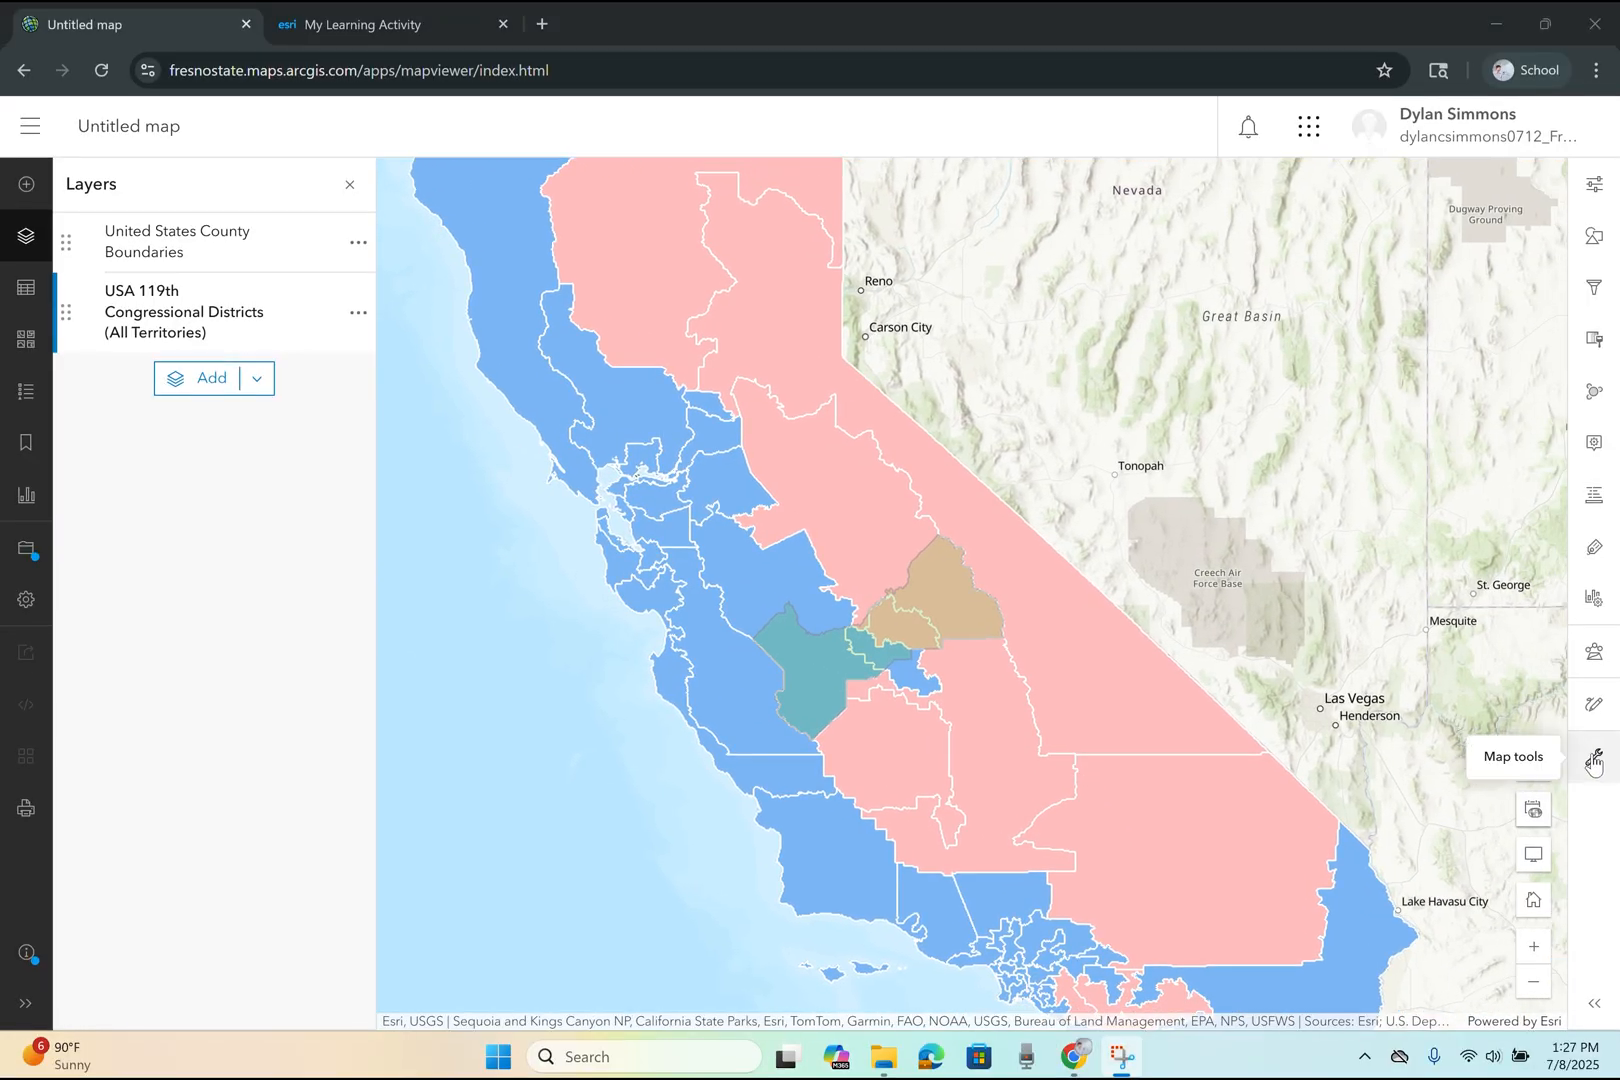
# - Open the Overlay Layers tool from the data management group of the spatial analysis tools
pyautogui.click(1594, 653)
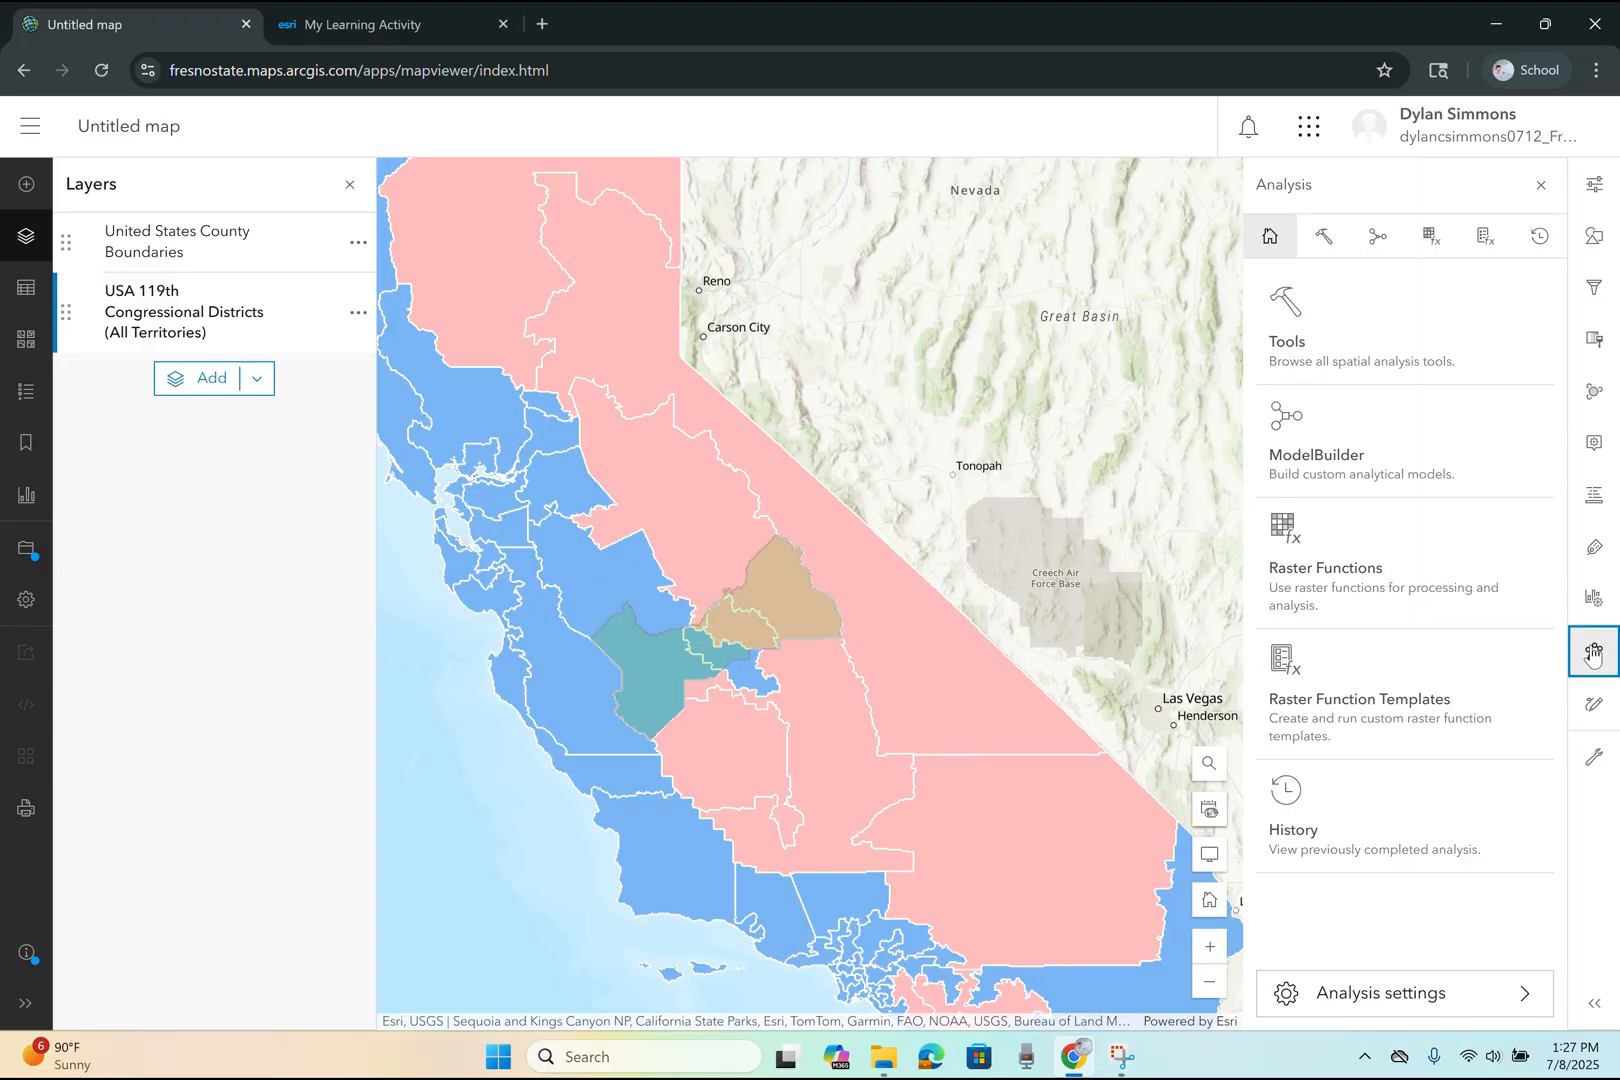
pyautogui.click(1383, 327)
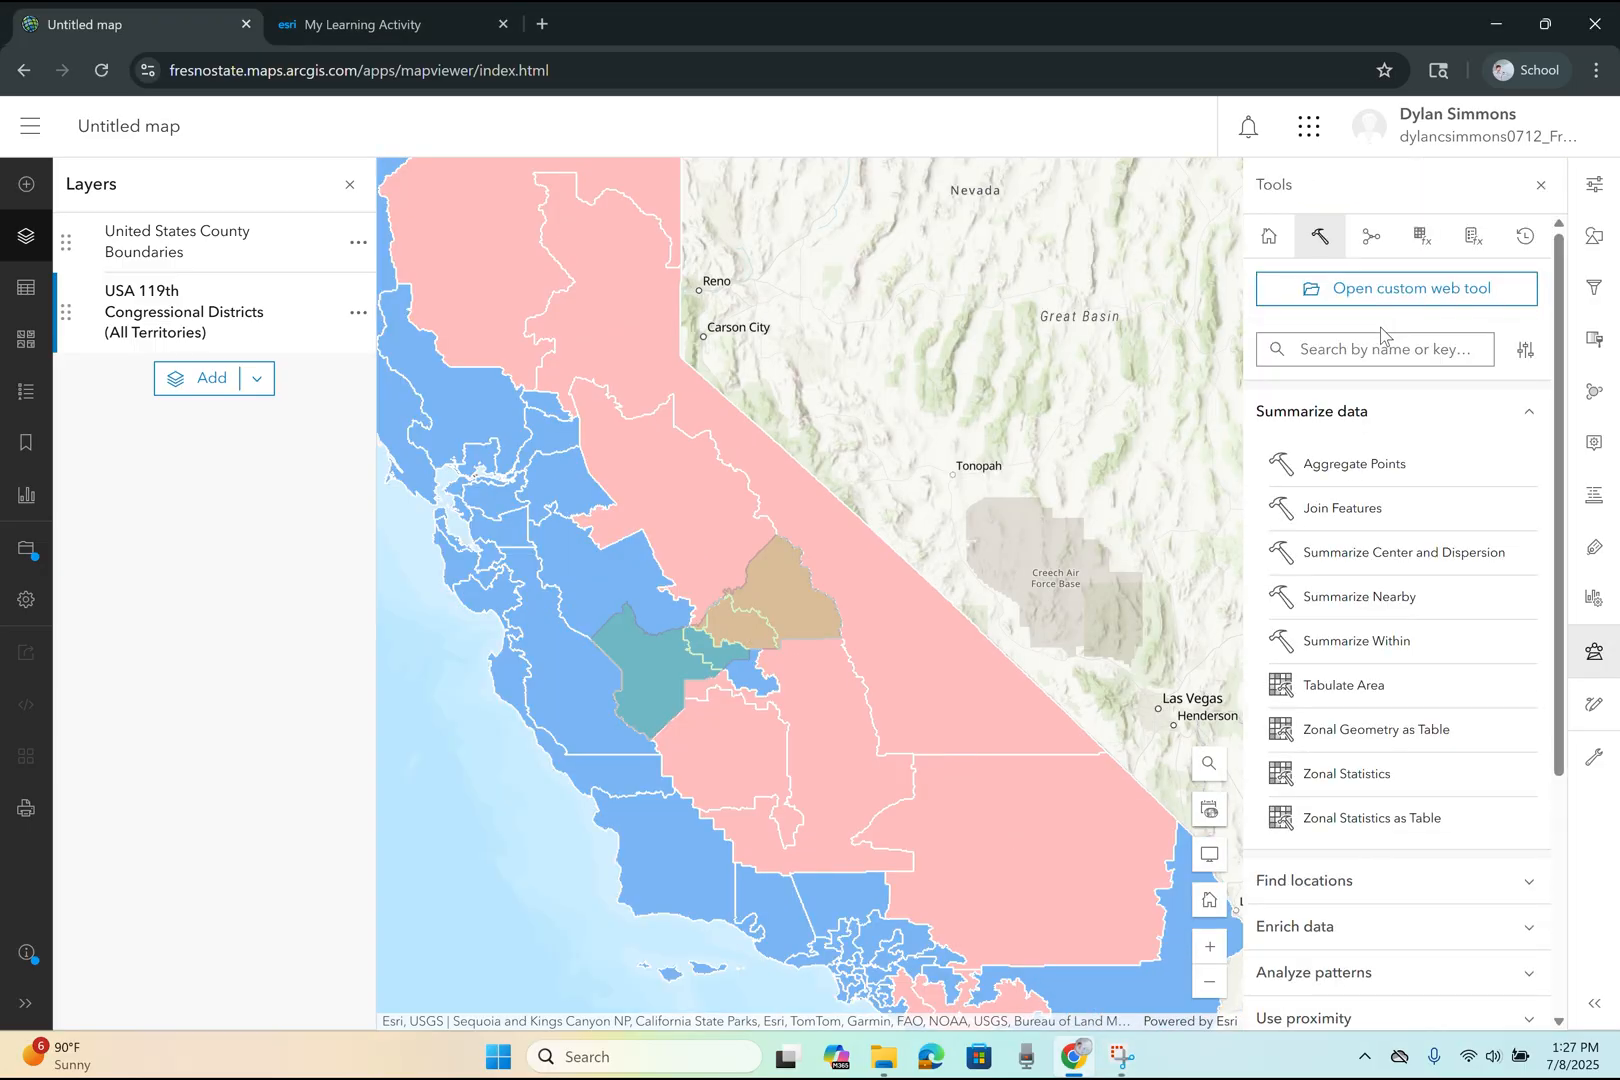
pyautogui.scroll(-3, 1413, 568)
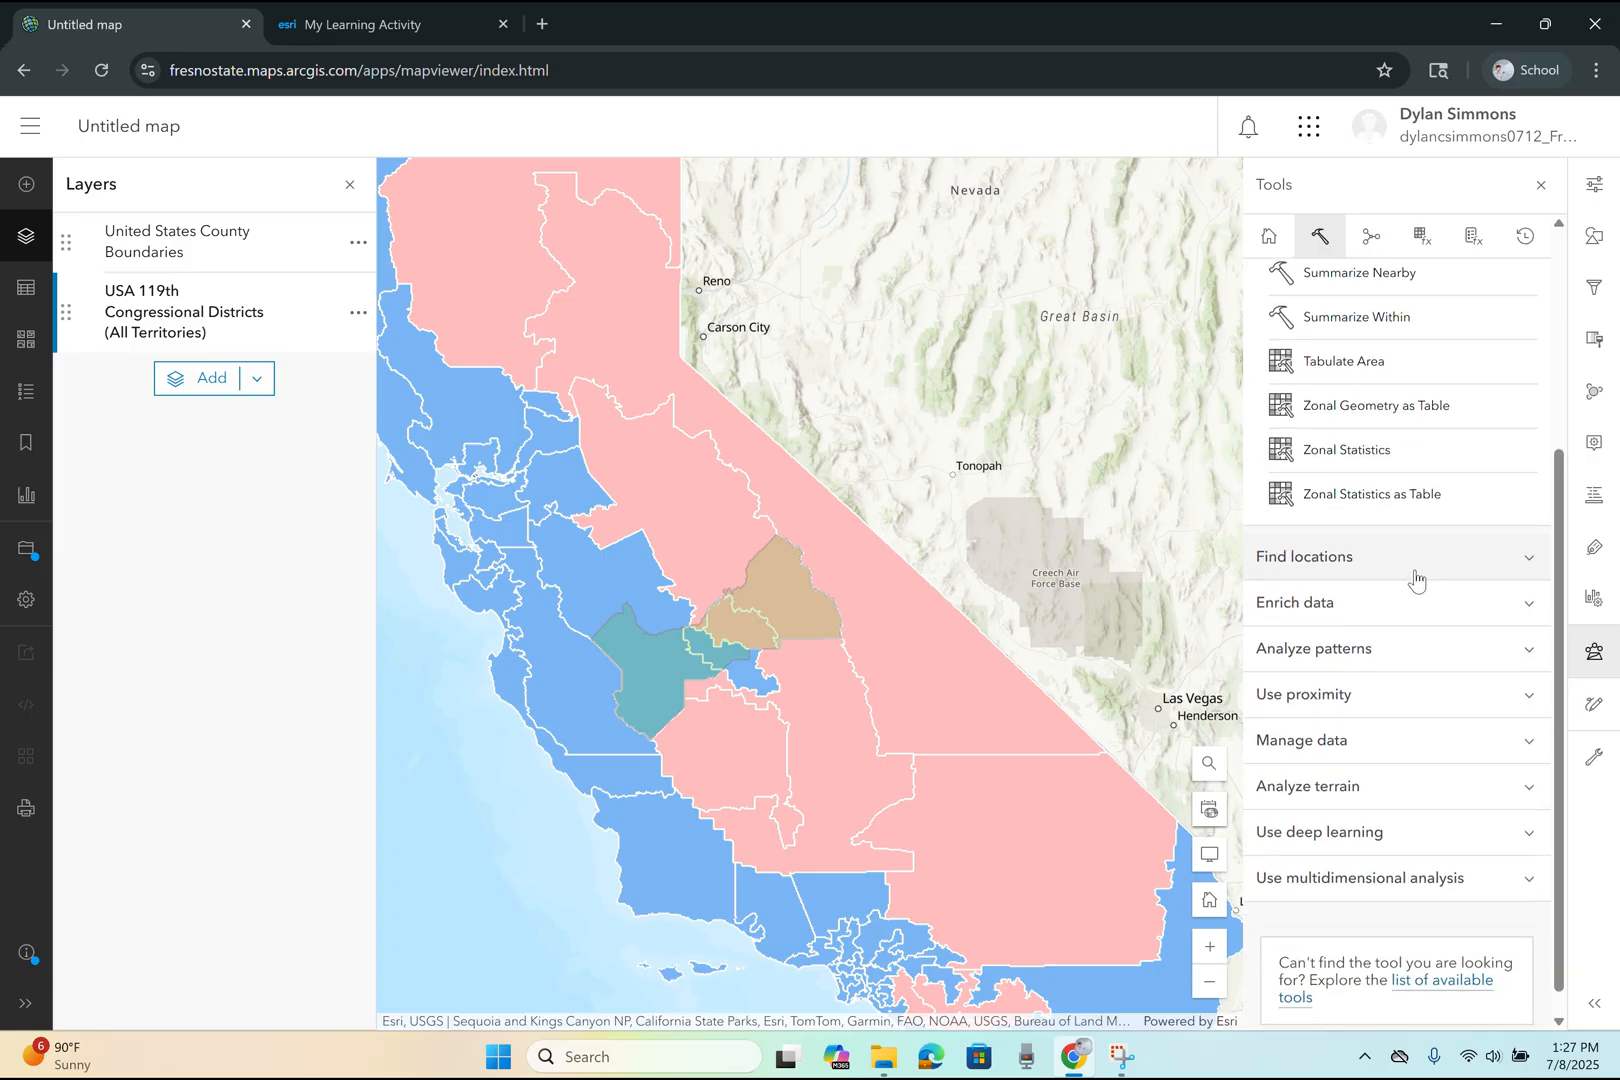
pyautogui.click(1405, 745)
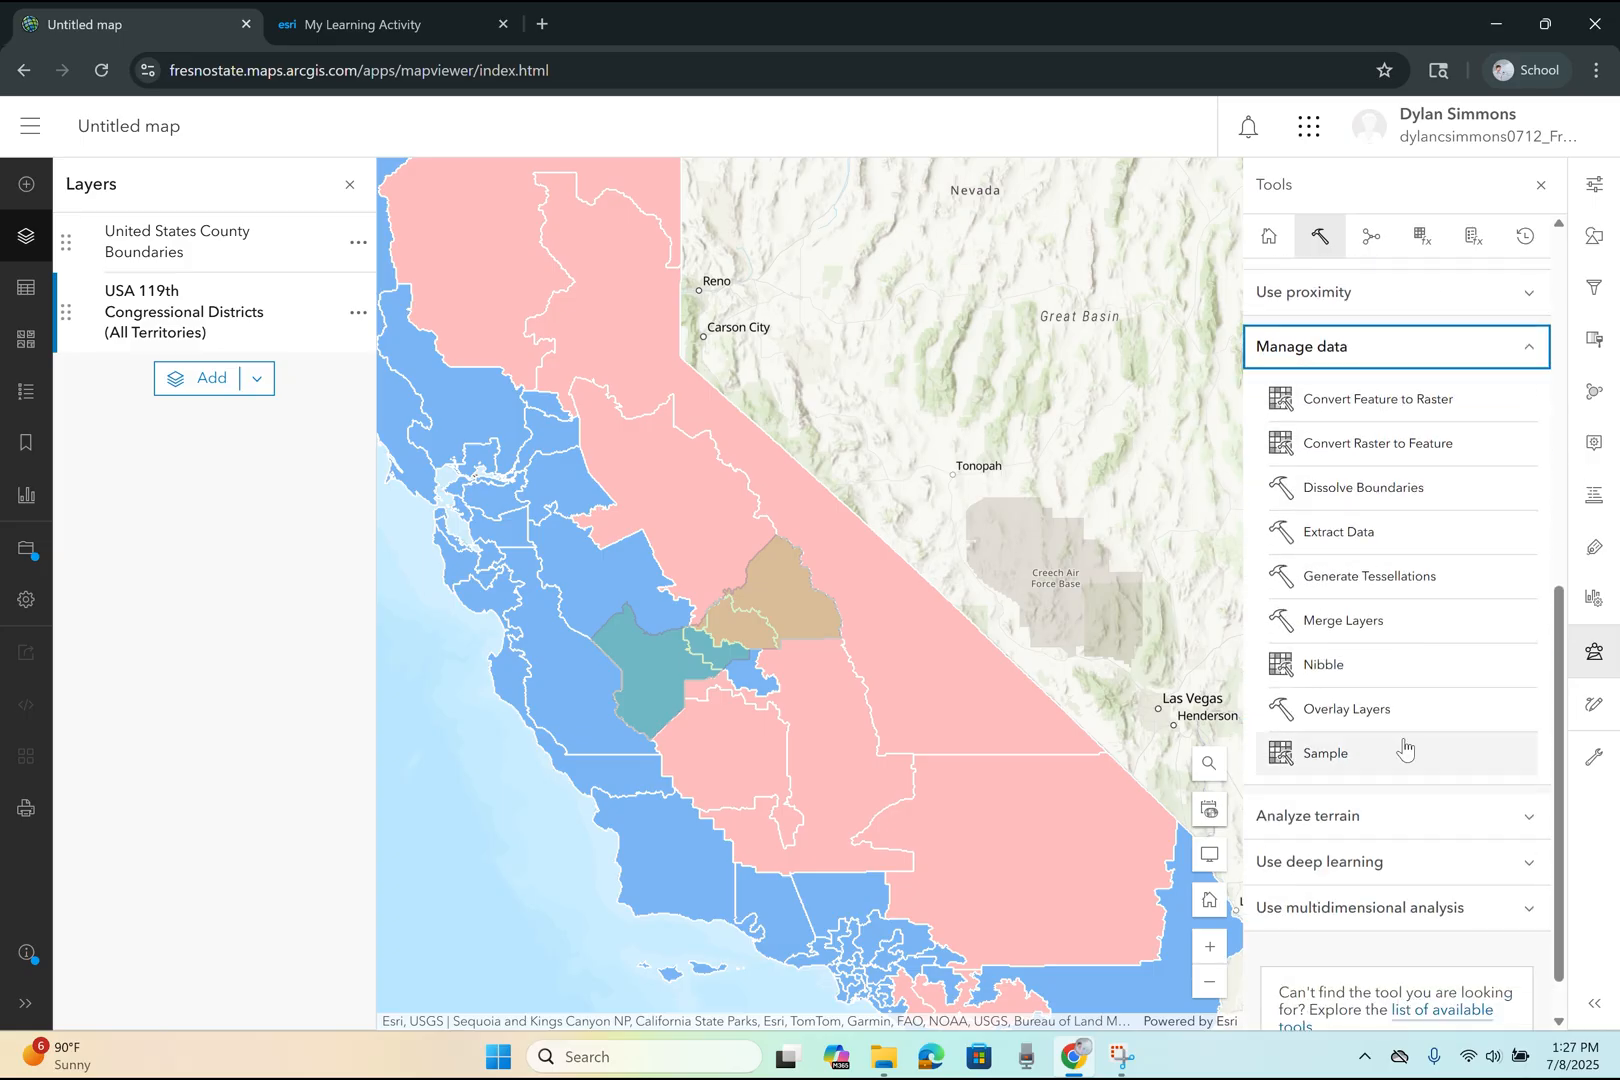
pyautogui.click(1383, 661)
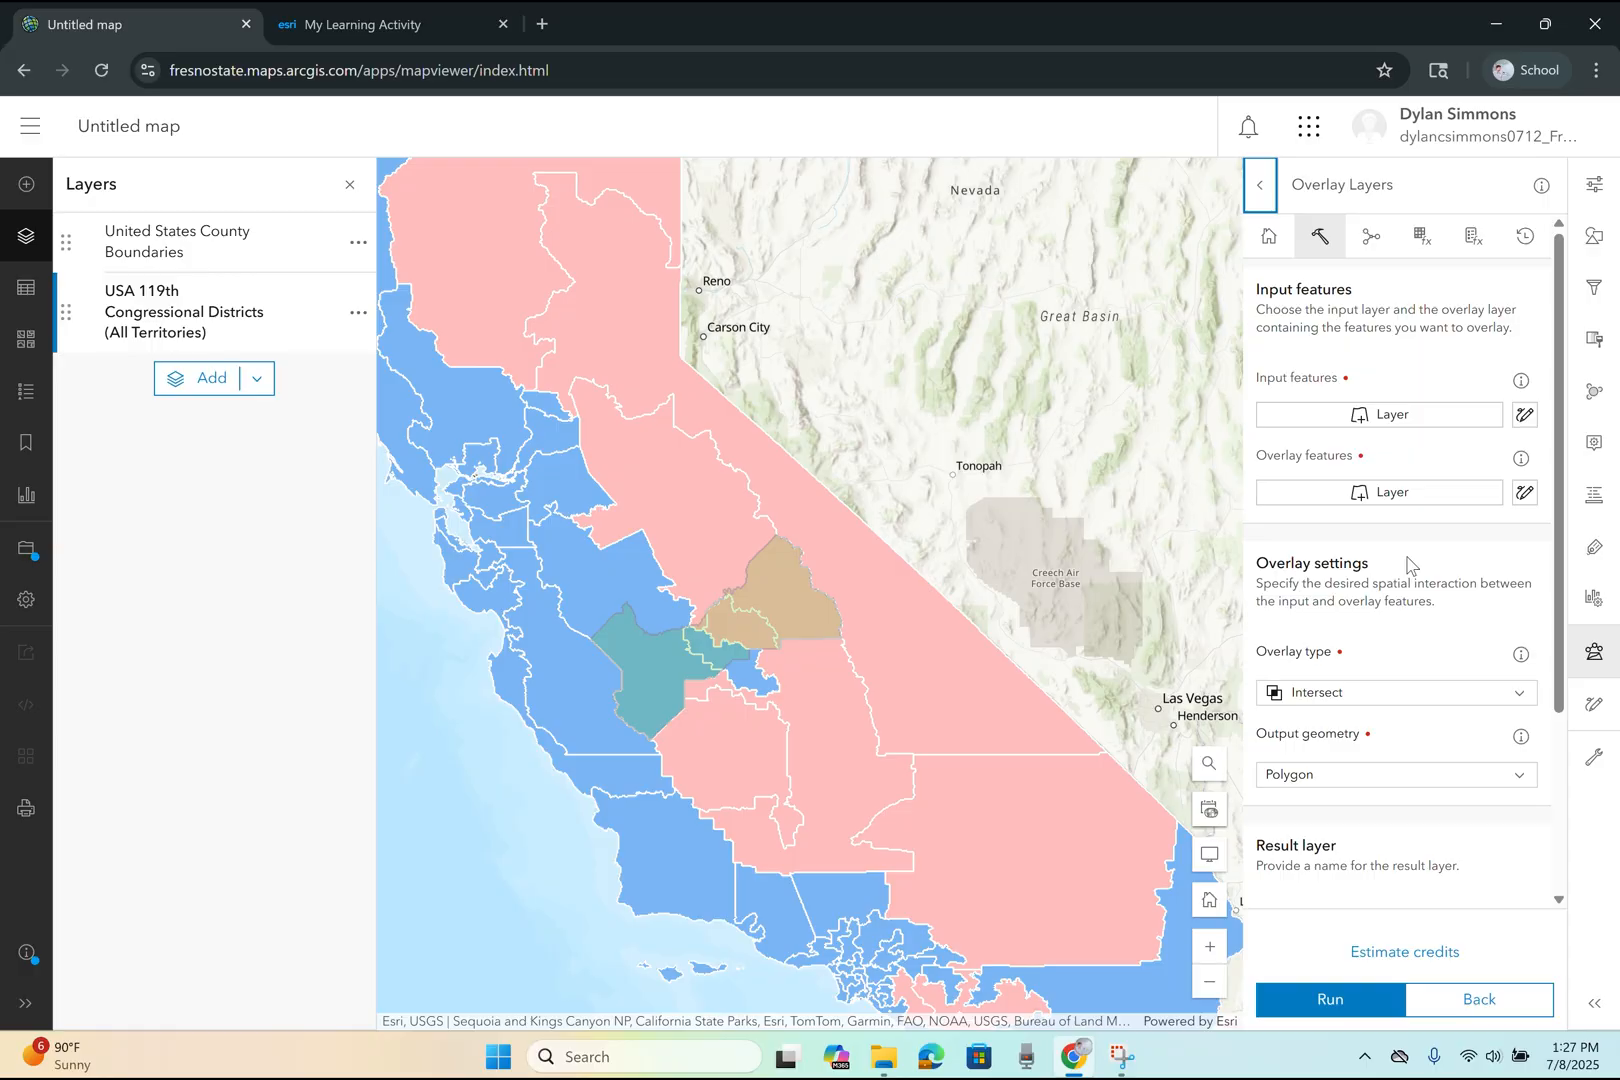
# - Read the help on both layer inputs, and set USA 119th Congressional Districts (All Territories) as input features and United States County Boundaries as overlay features
pyautogui.click(1521, 384)
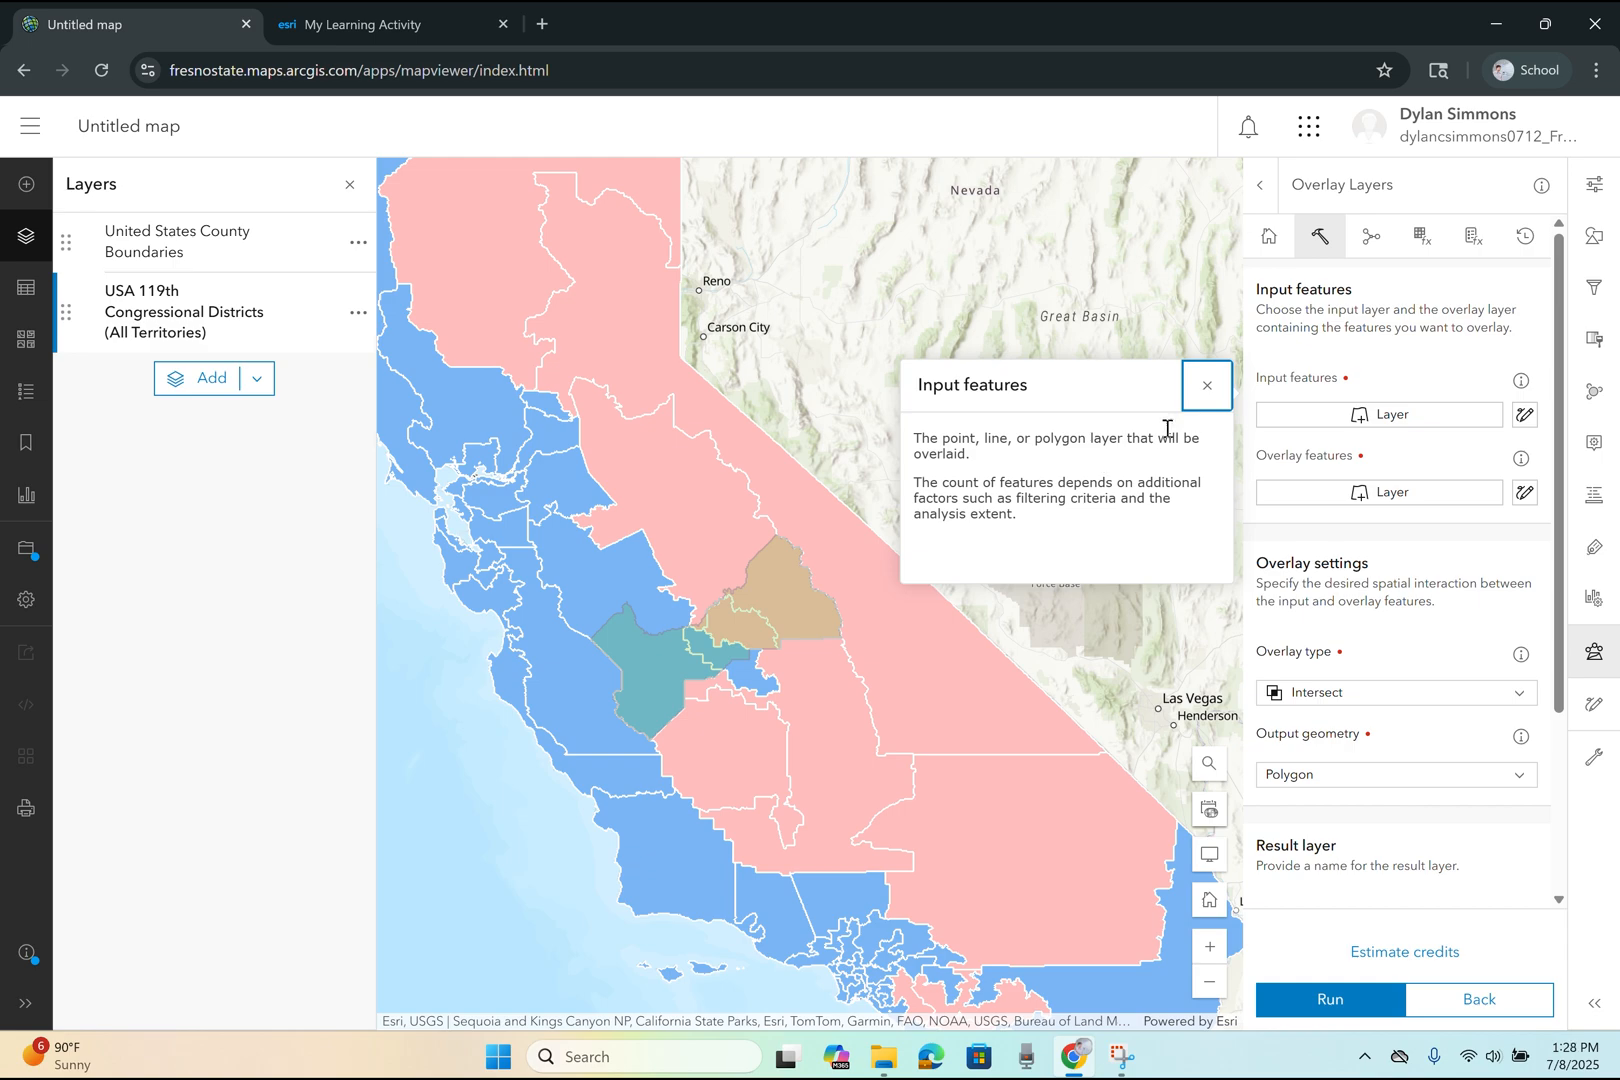
pyautogui.click(1207, 390)
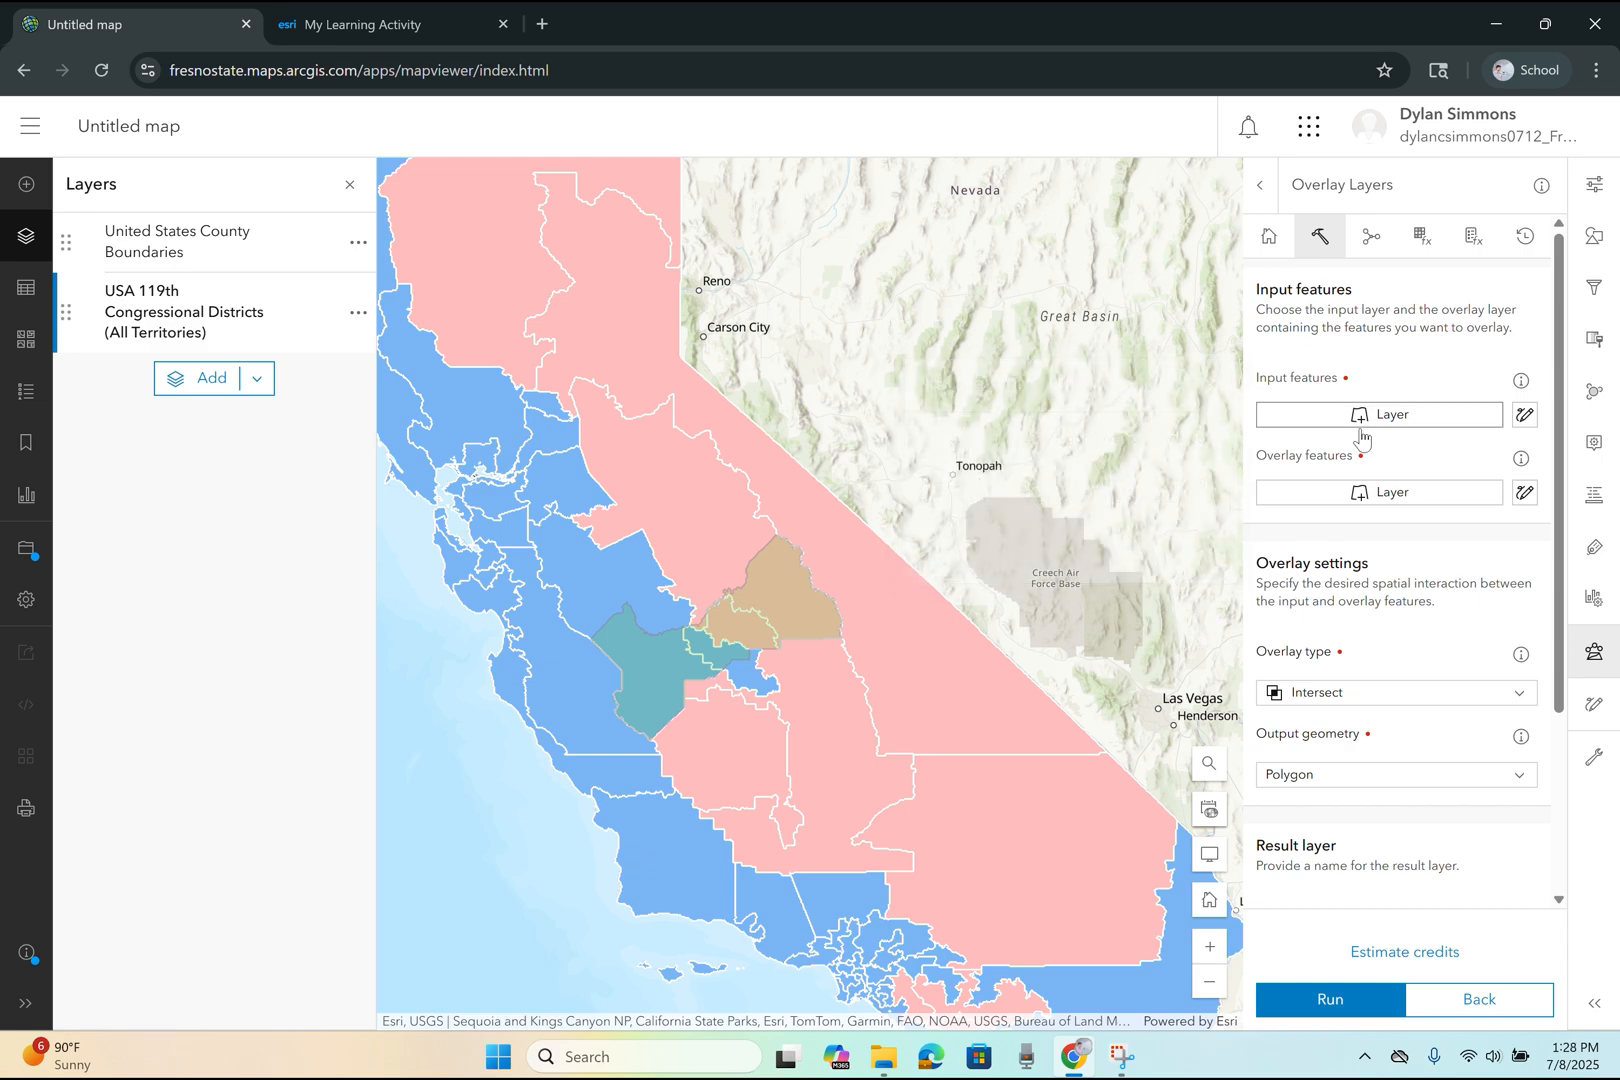
pyautogui.click(1521, 458)
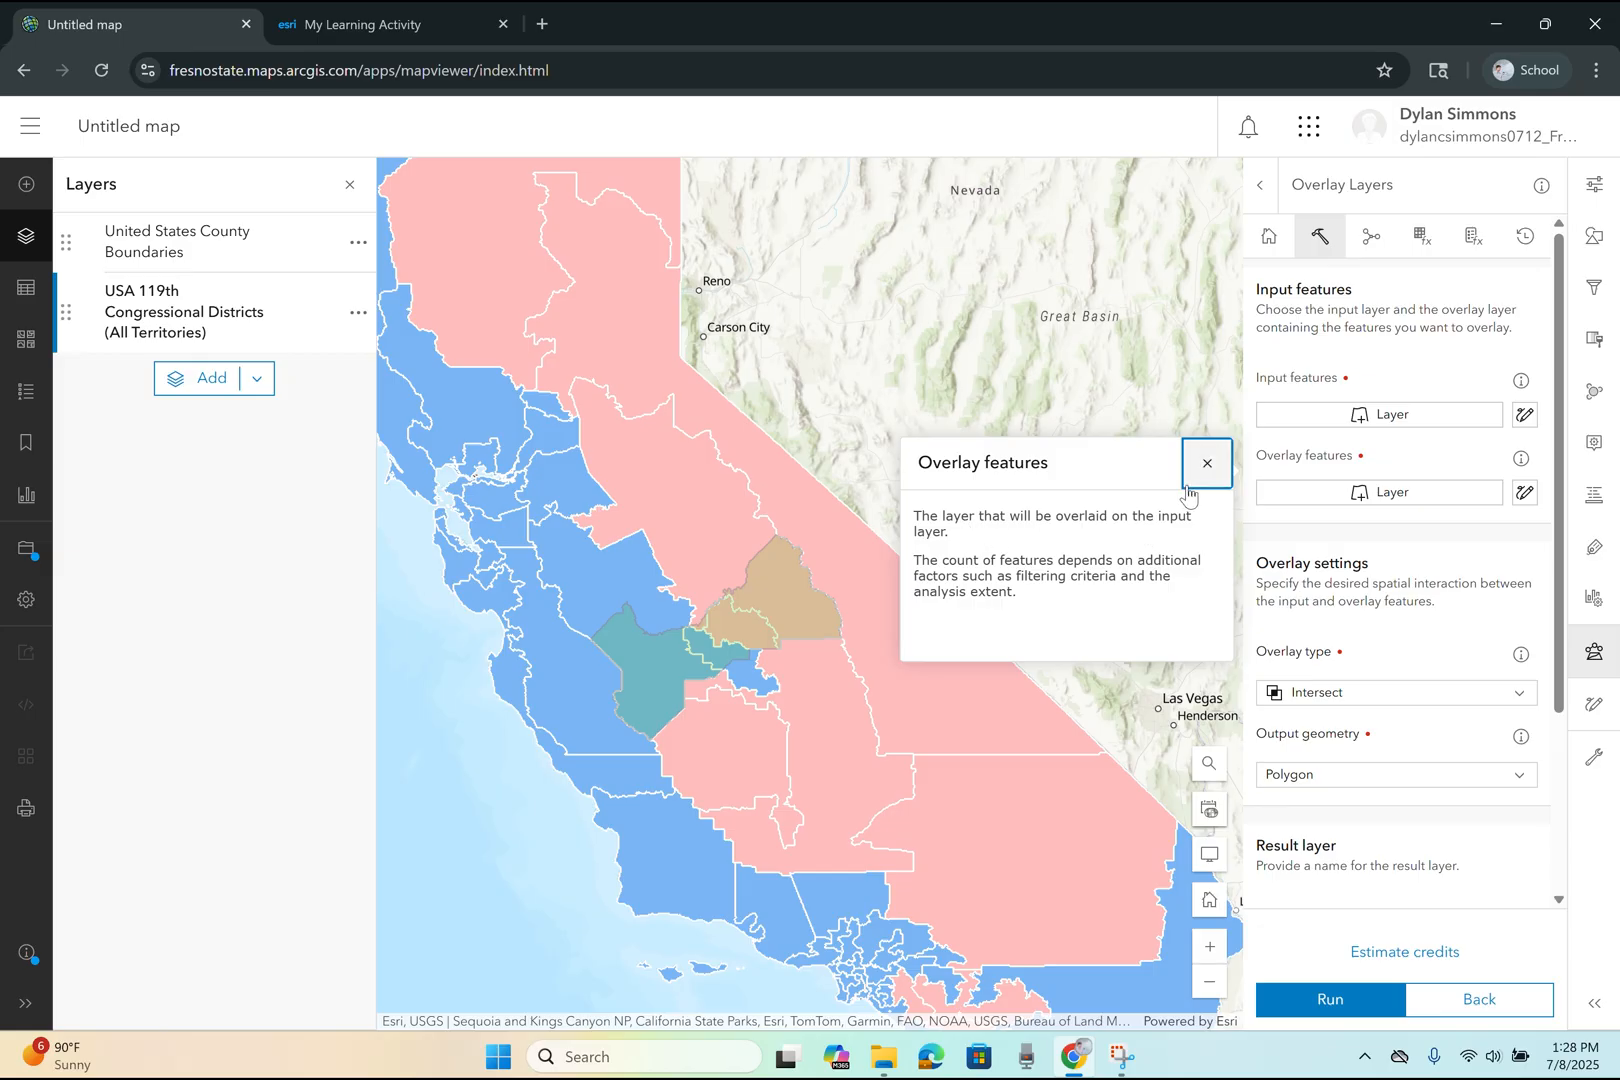
pyautogui.click(1207, 463)
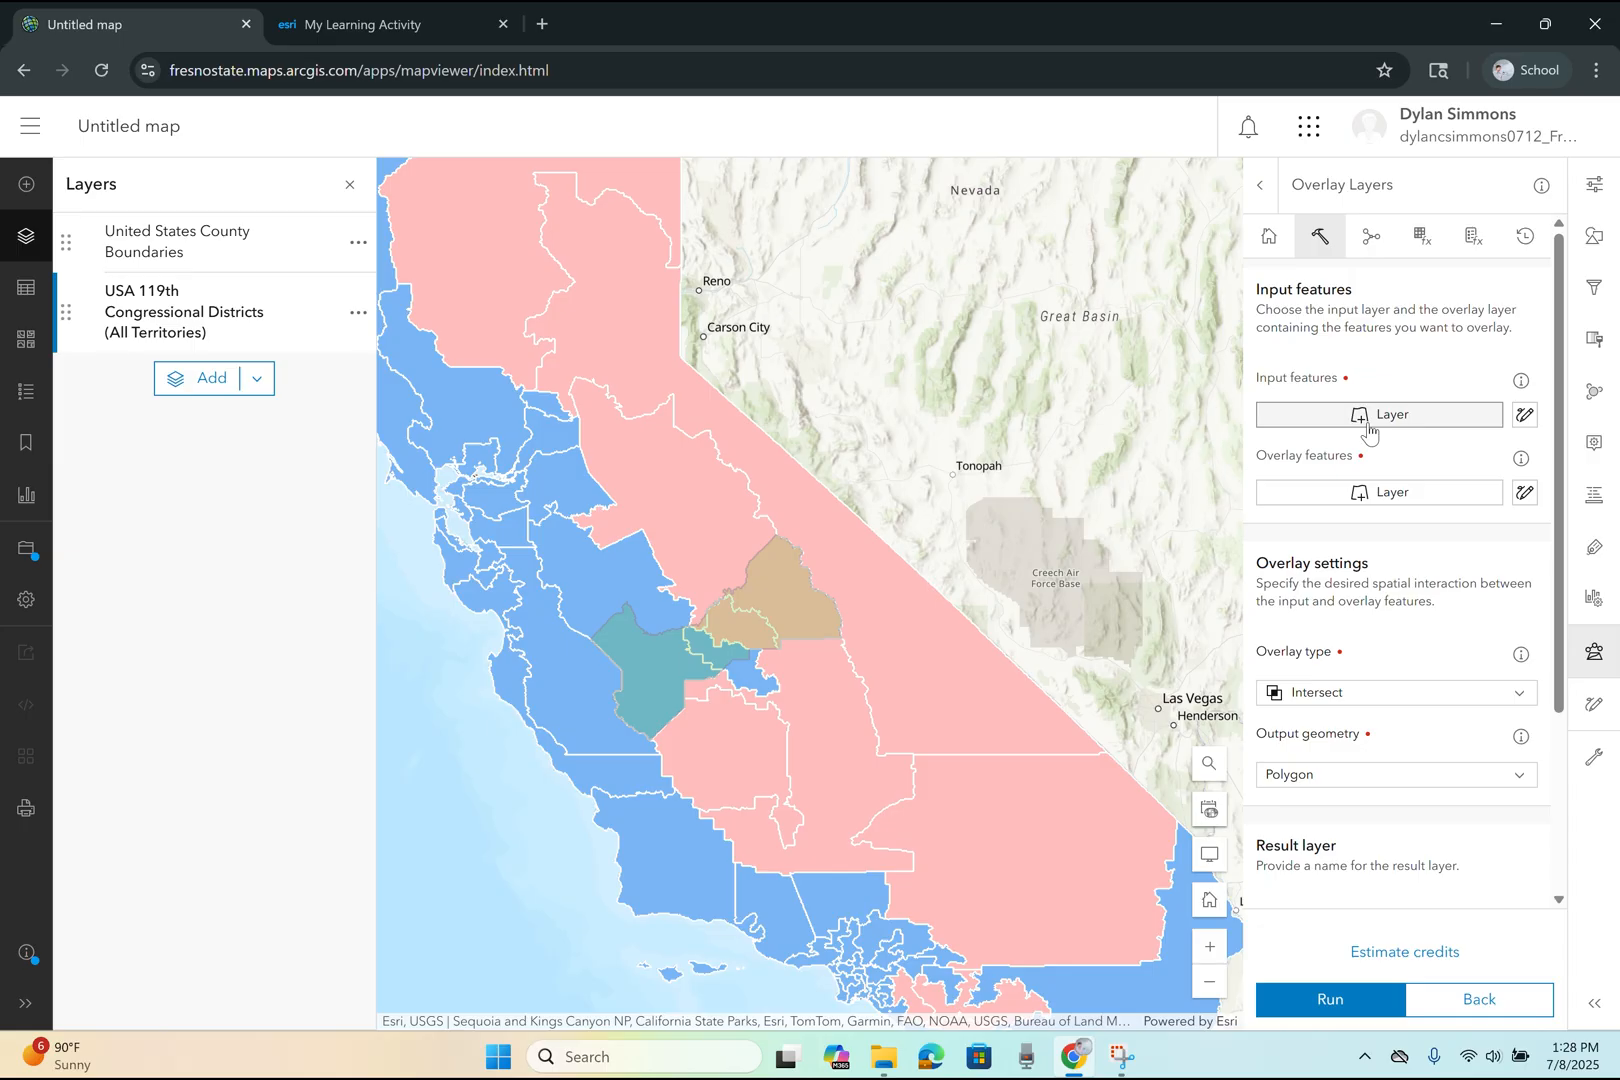
pyautogui.click(1369, 428)
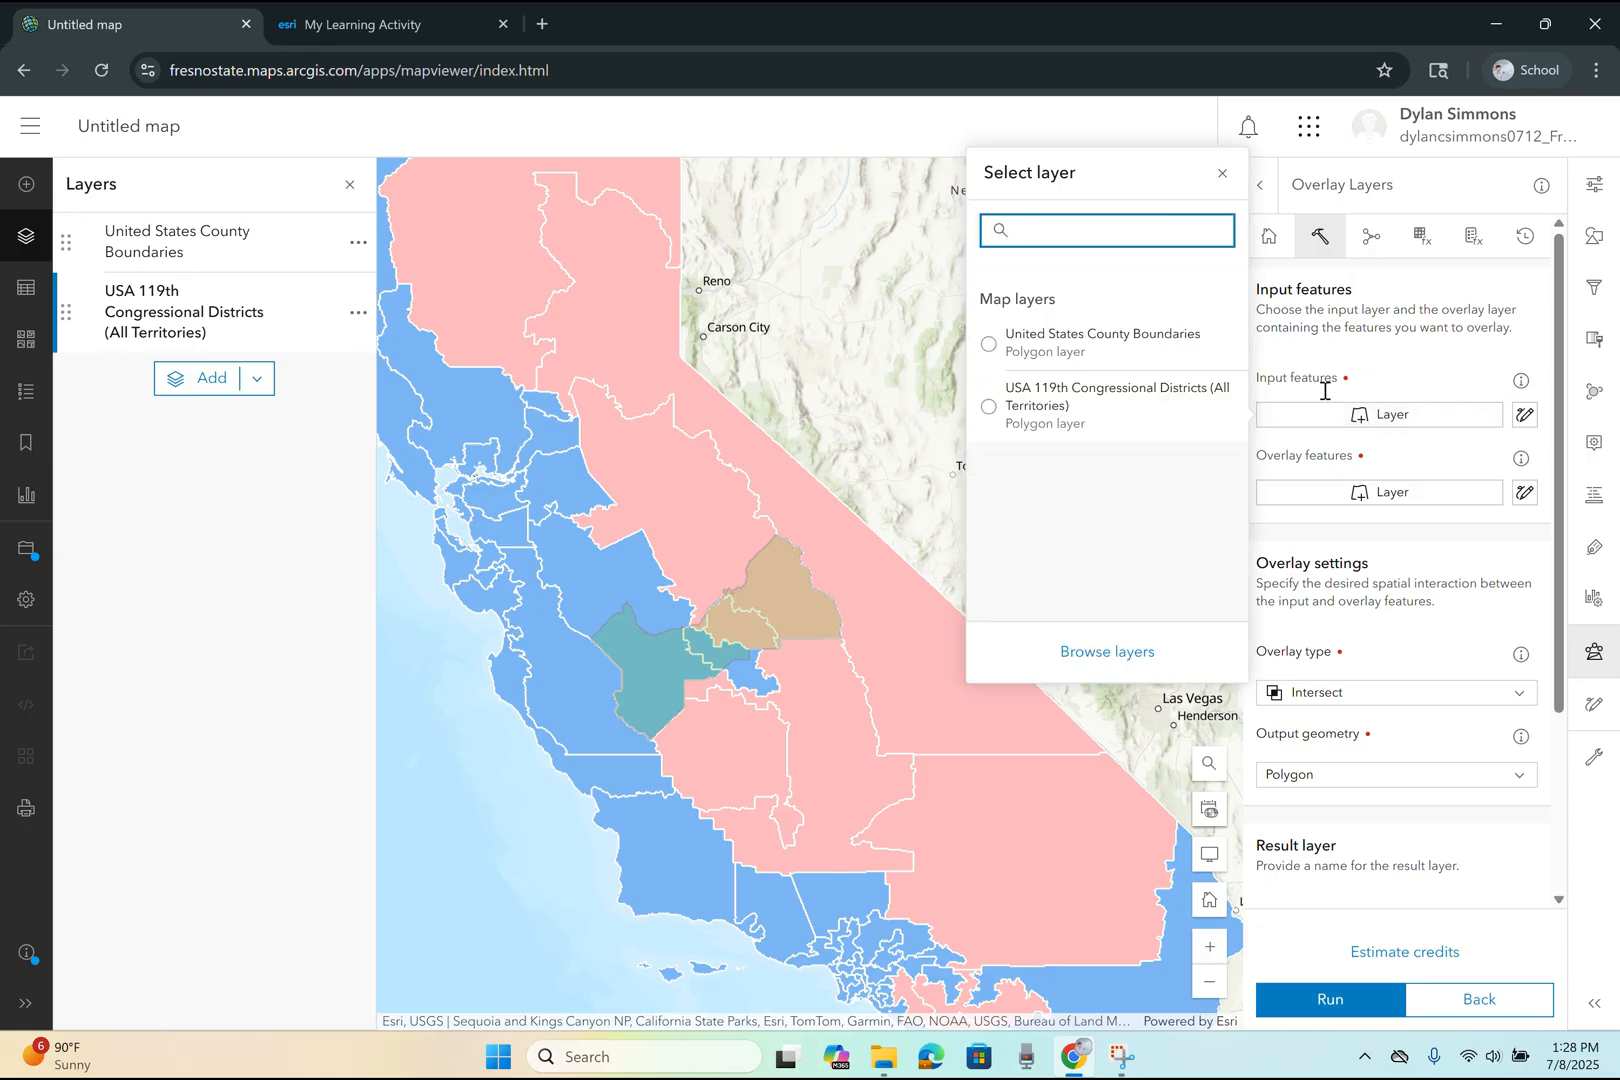
pyautogui.click(1160, 400)
pyautogui.click(1357, 560)
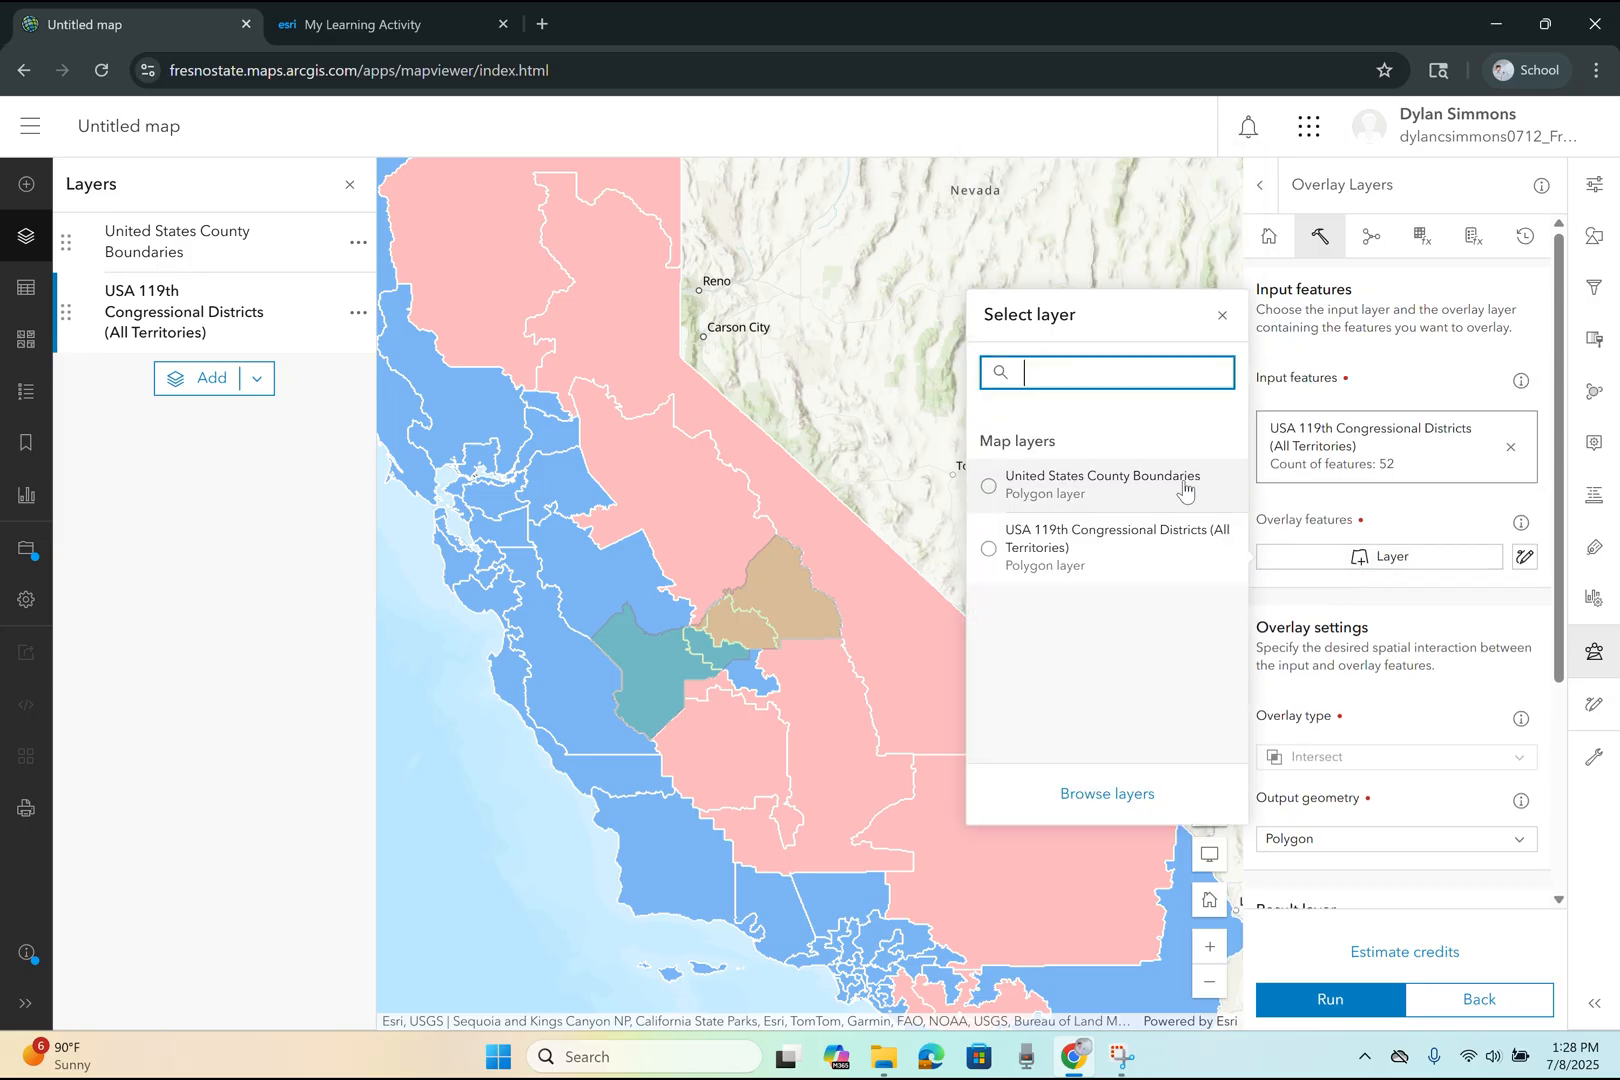
pyautogui.click(1040, 478)
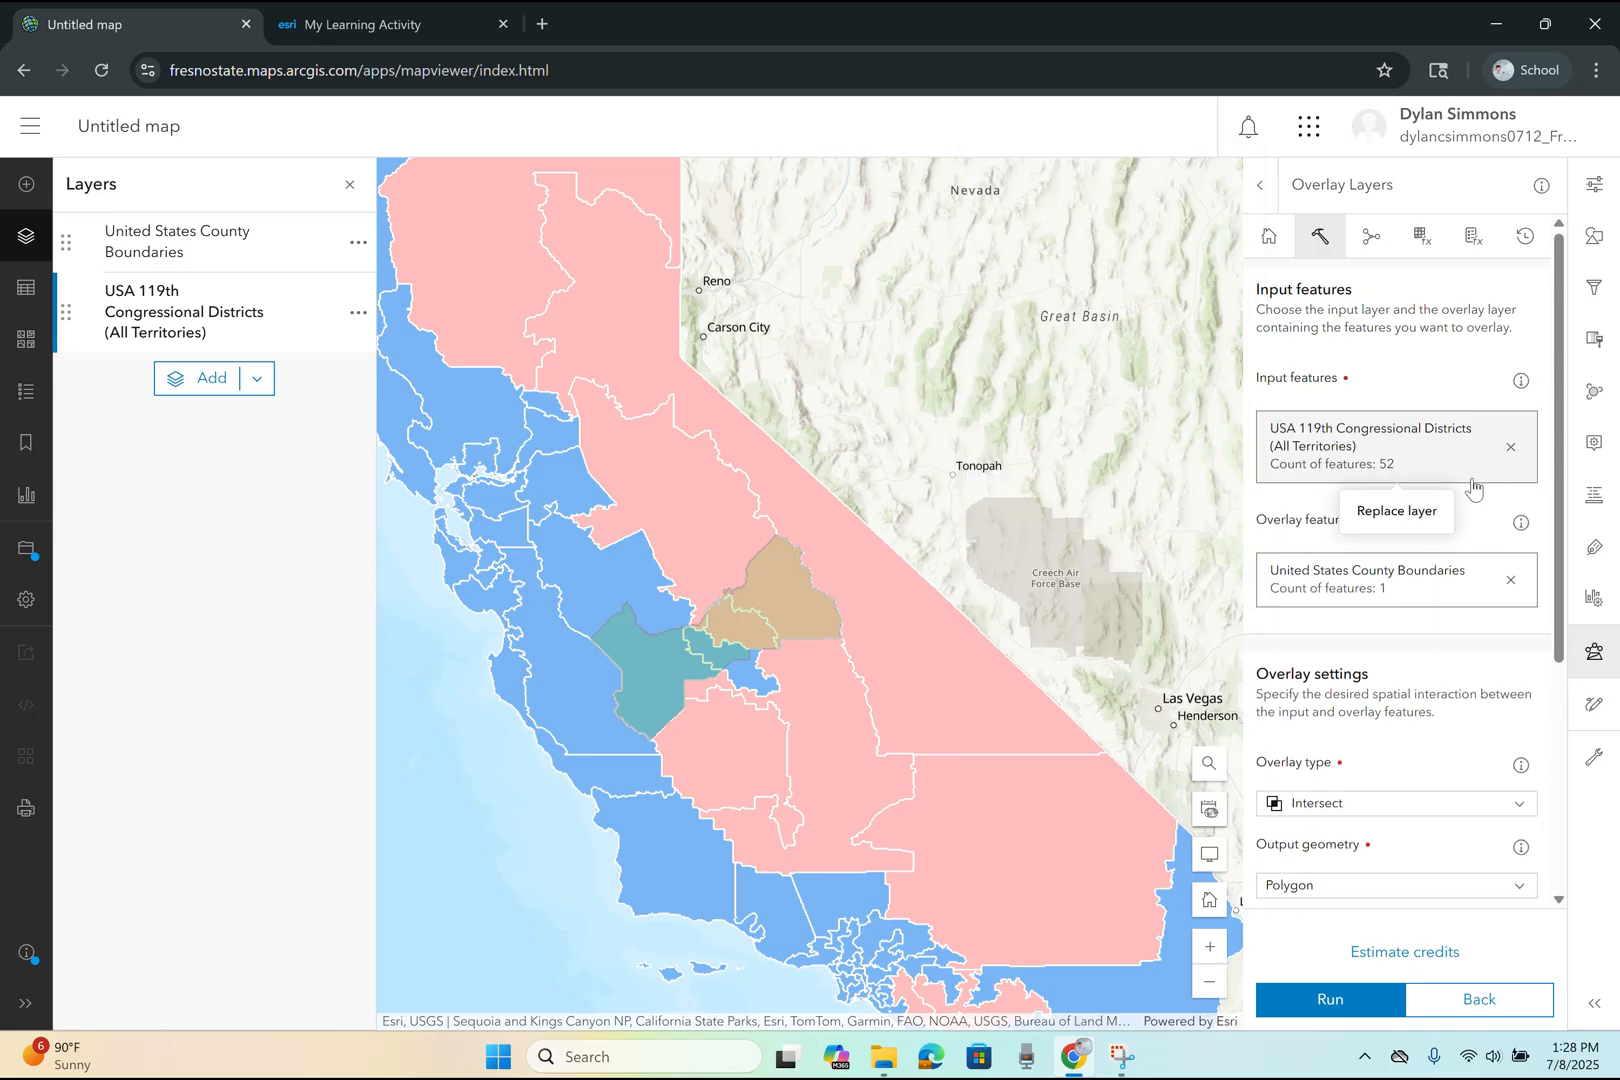
# - Name the overlay's result layer FresnoCongressDistricts and estimate the credits for the analysis
pyautogui.scroll(-3, 1472, 486)
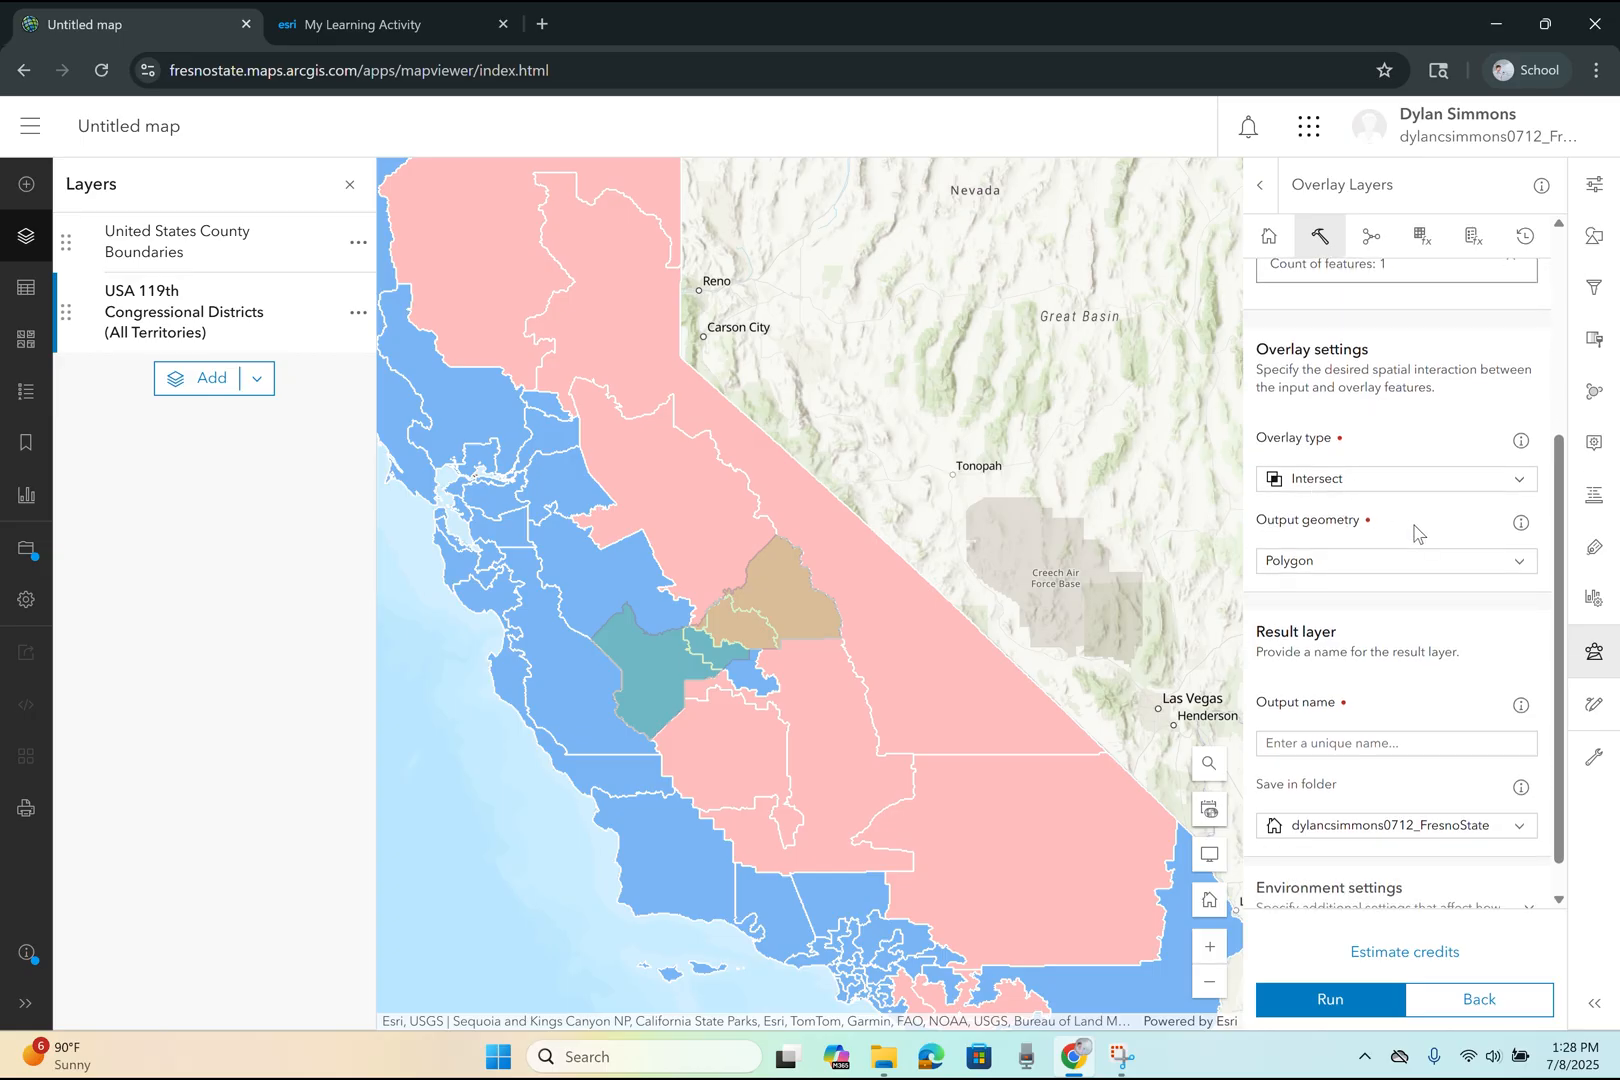
pyautogui.scroll(-1, 1415, 545)
pyautogui.click(1401, 698)
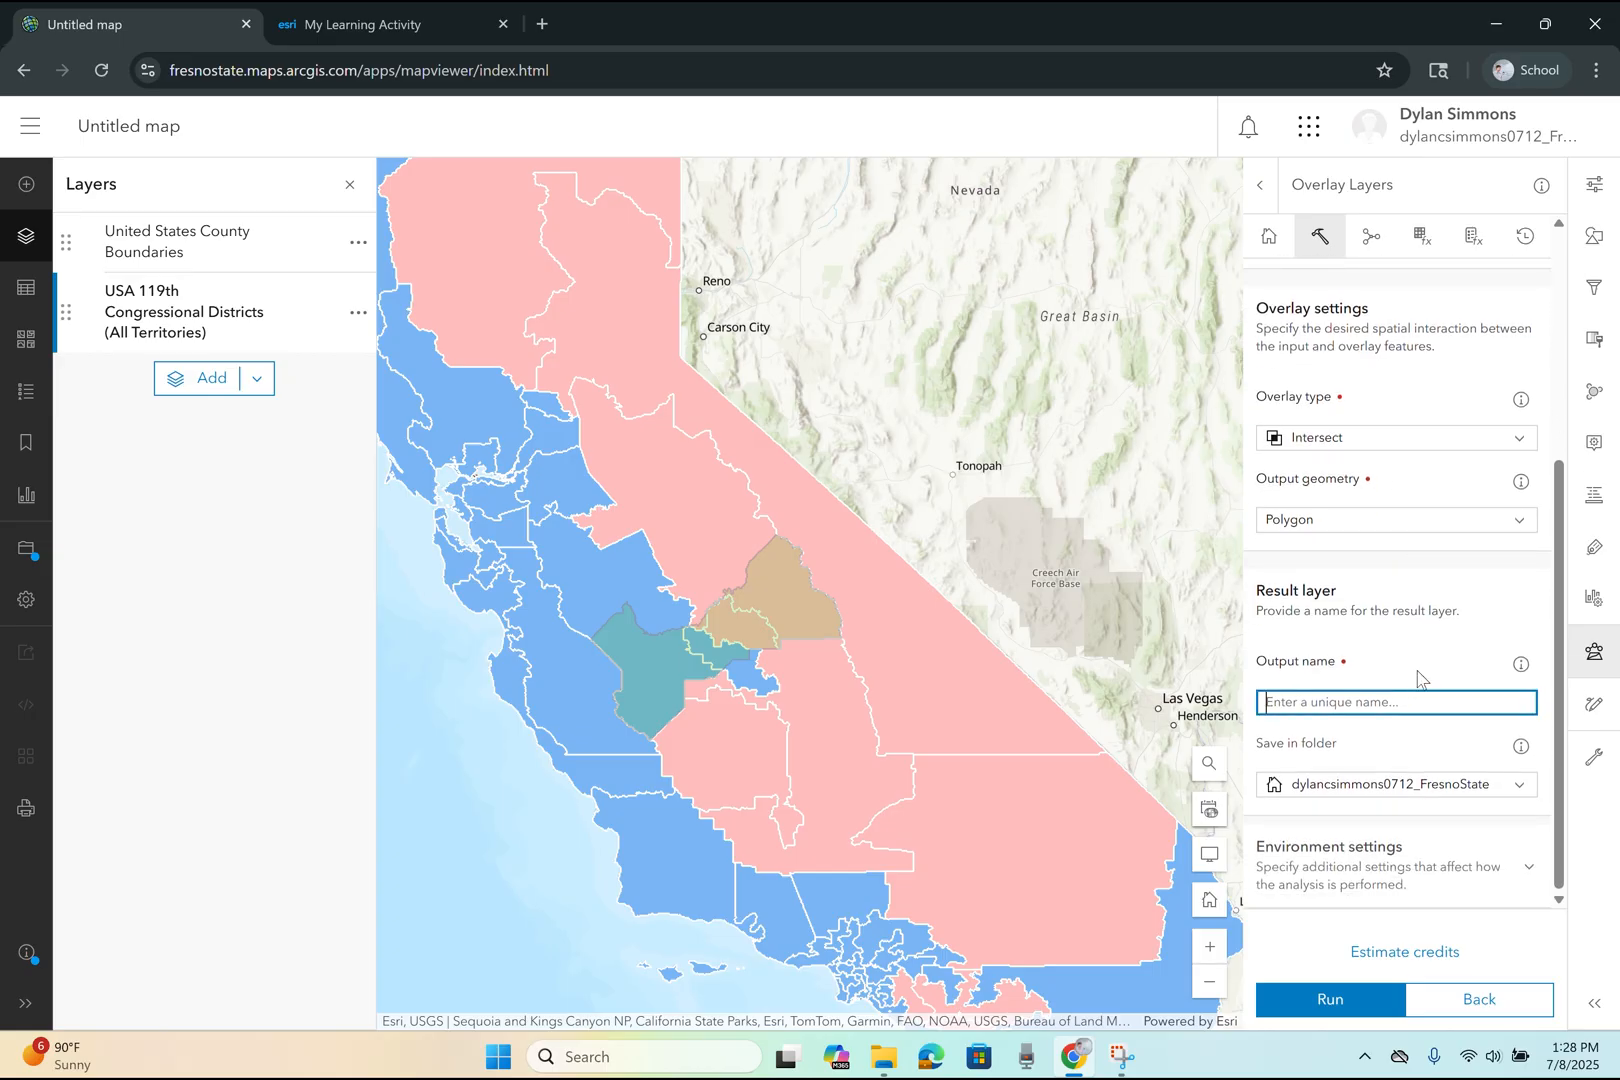
pyautogui.write('FresnoCongressDistricts')
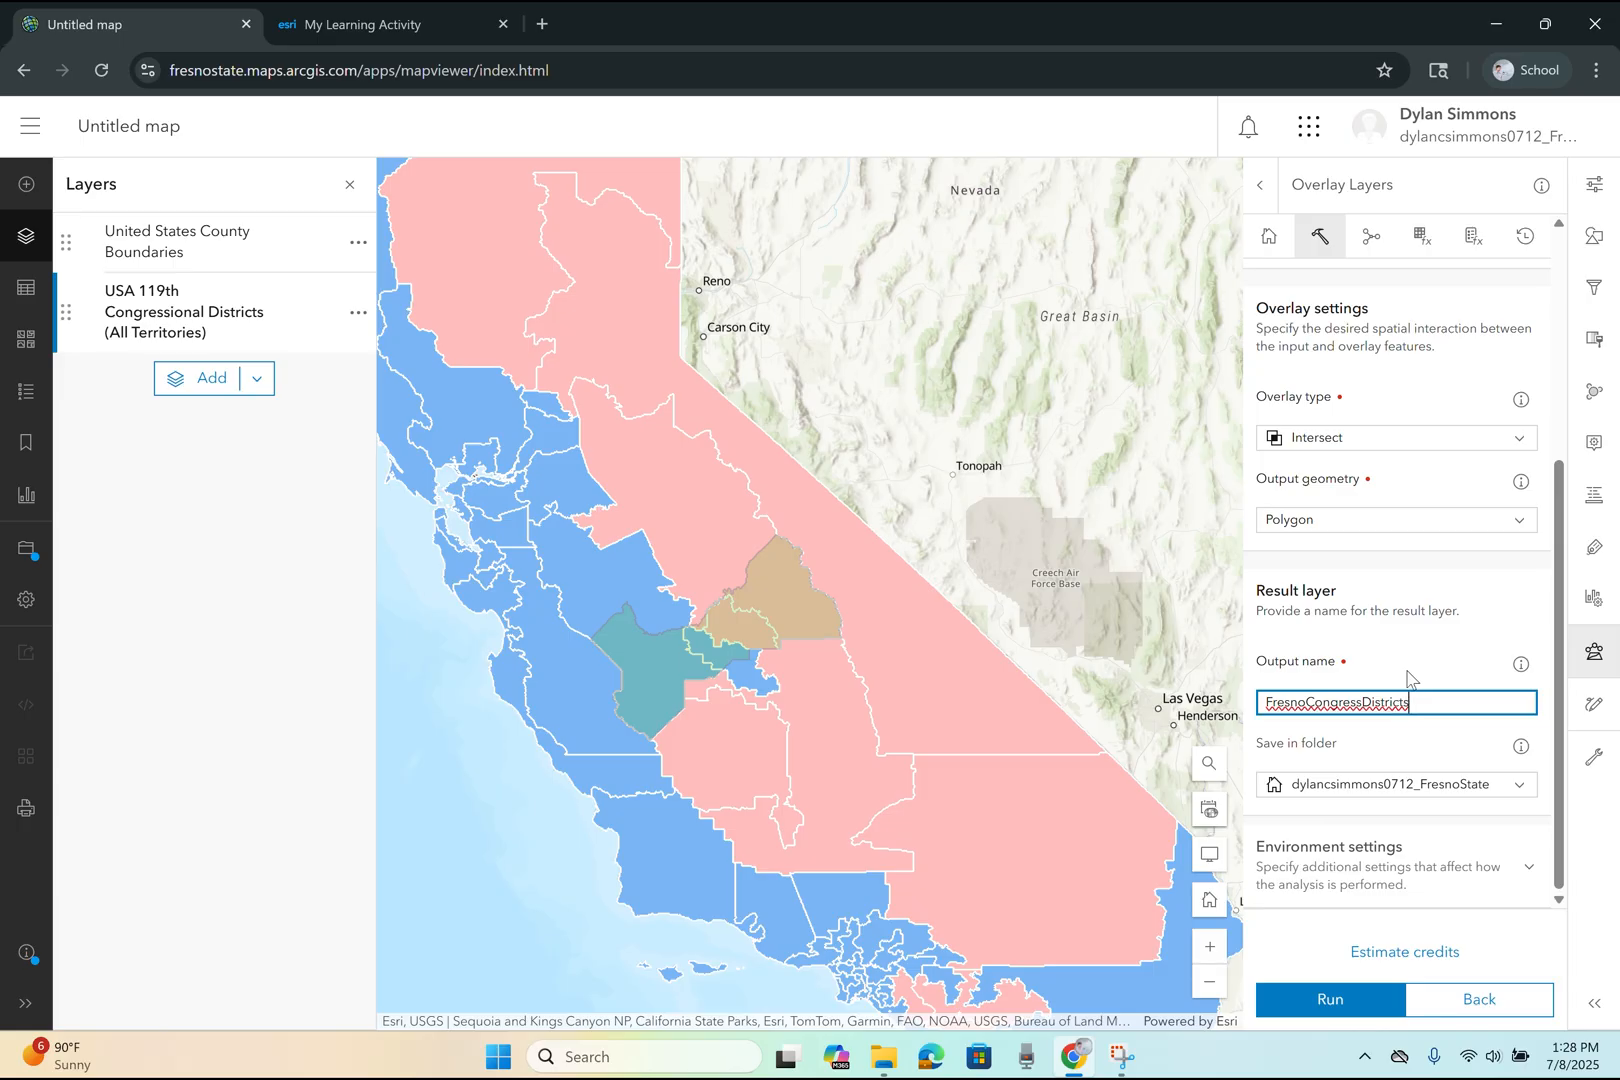
pyautogui.click(1397, 967)
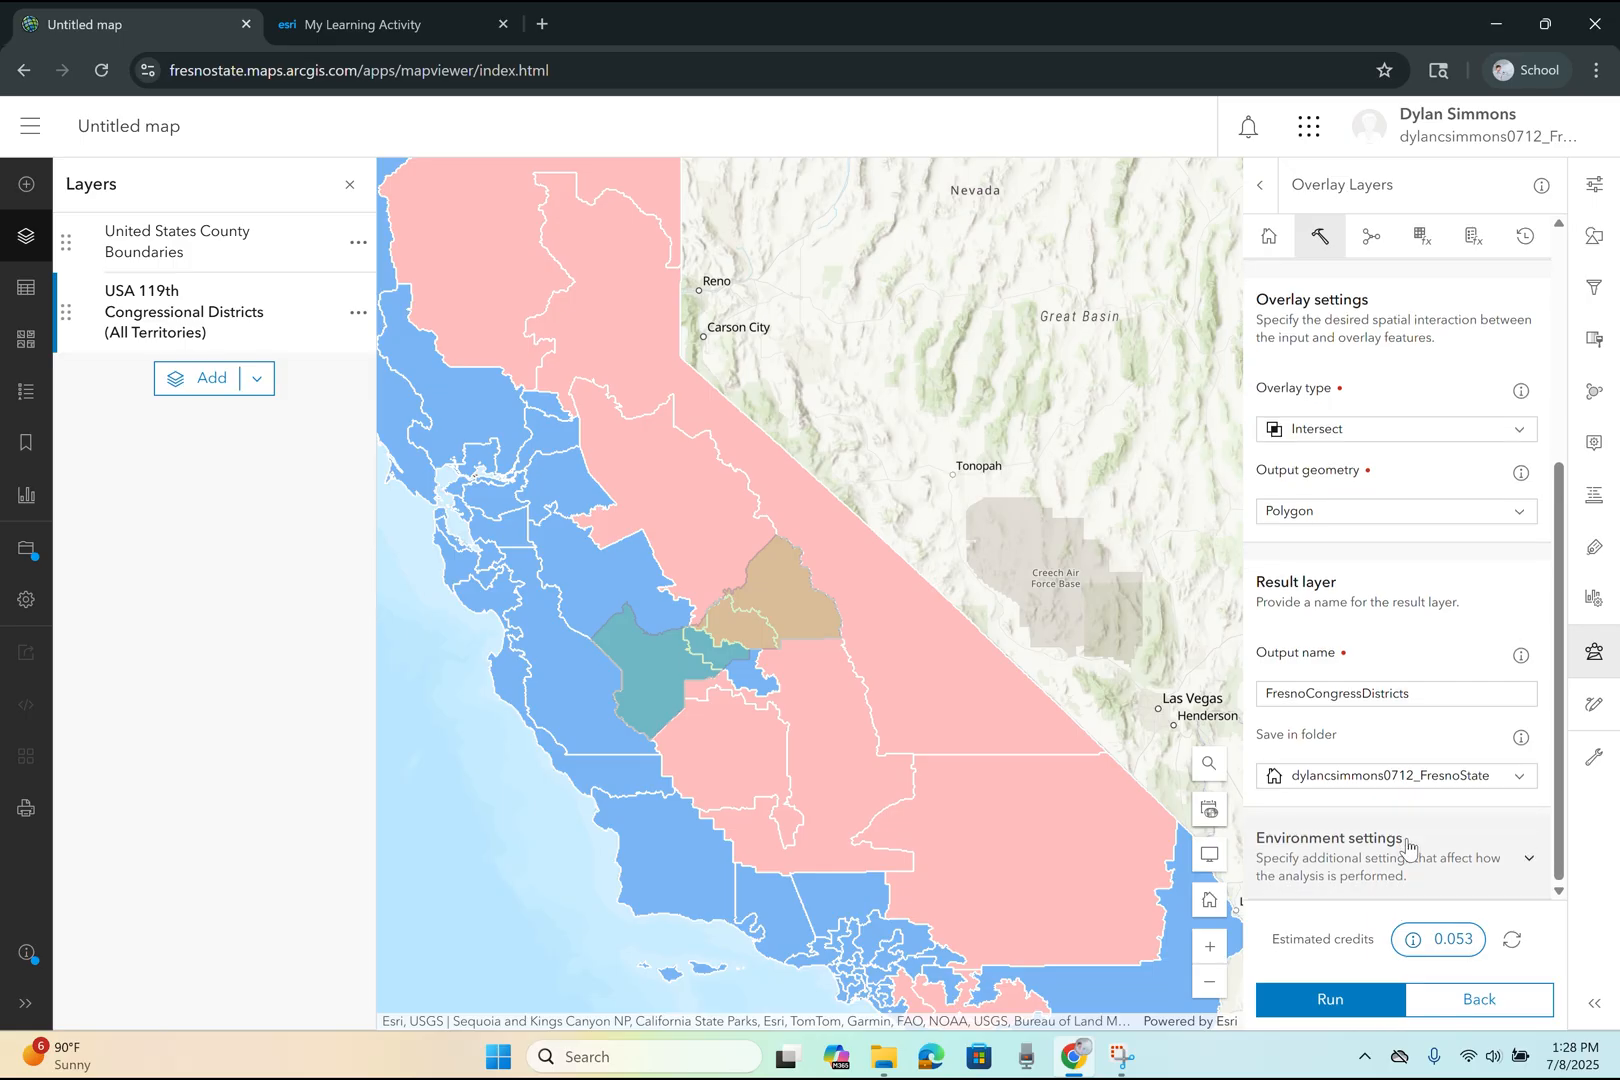
# - Run the Overlay Layers analysis and view its status in the analysis history
pyautogui.click(1333, 1000)
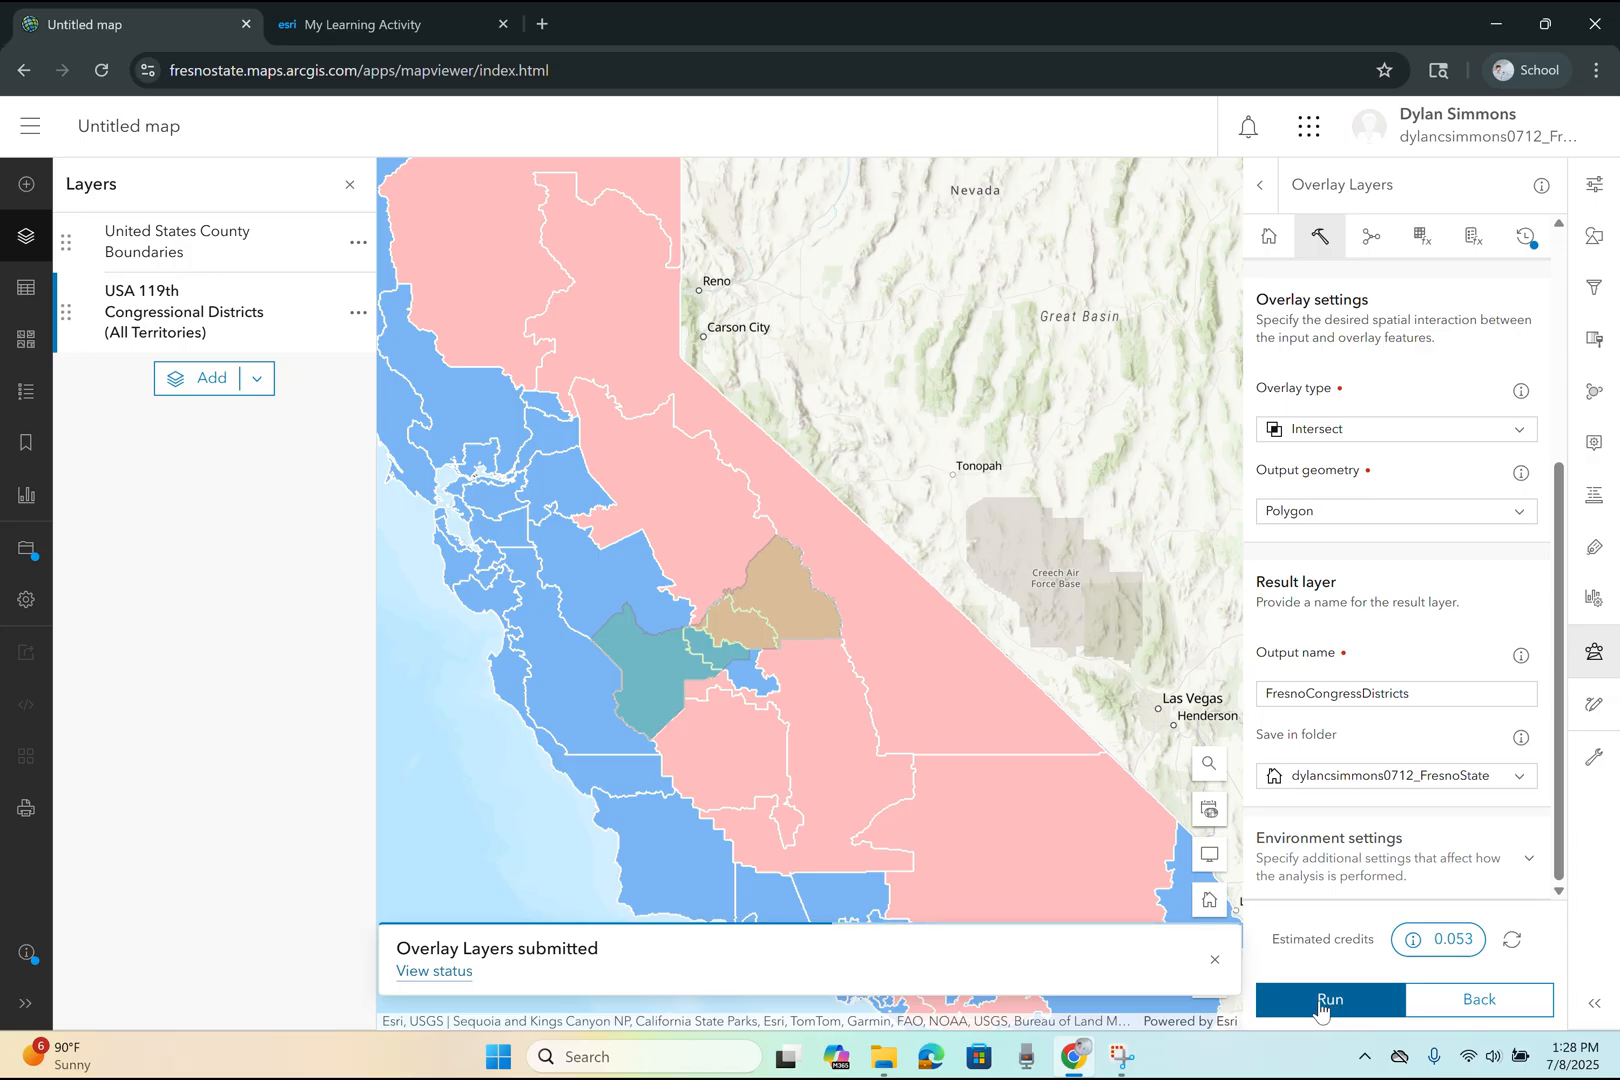
pyautogui.click(424, 972)
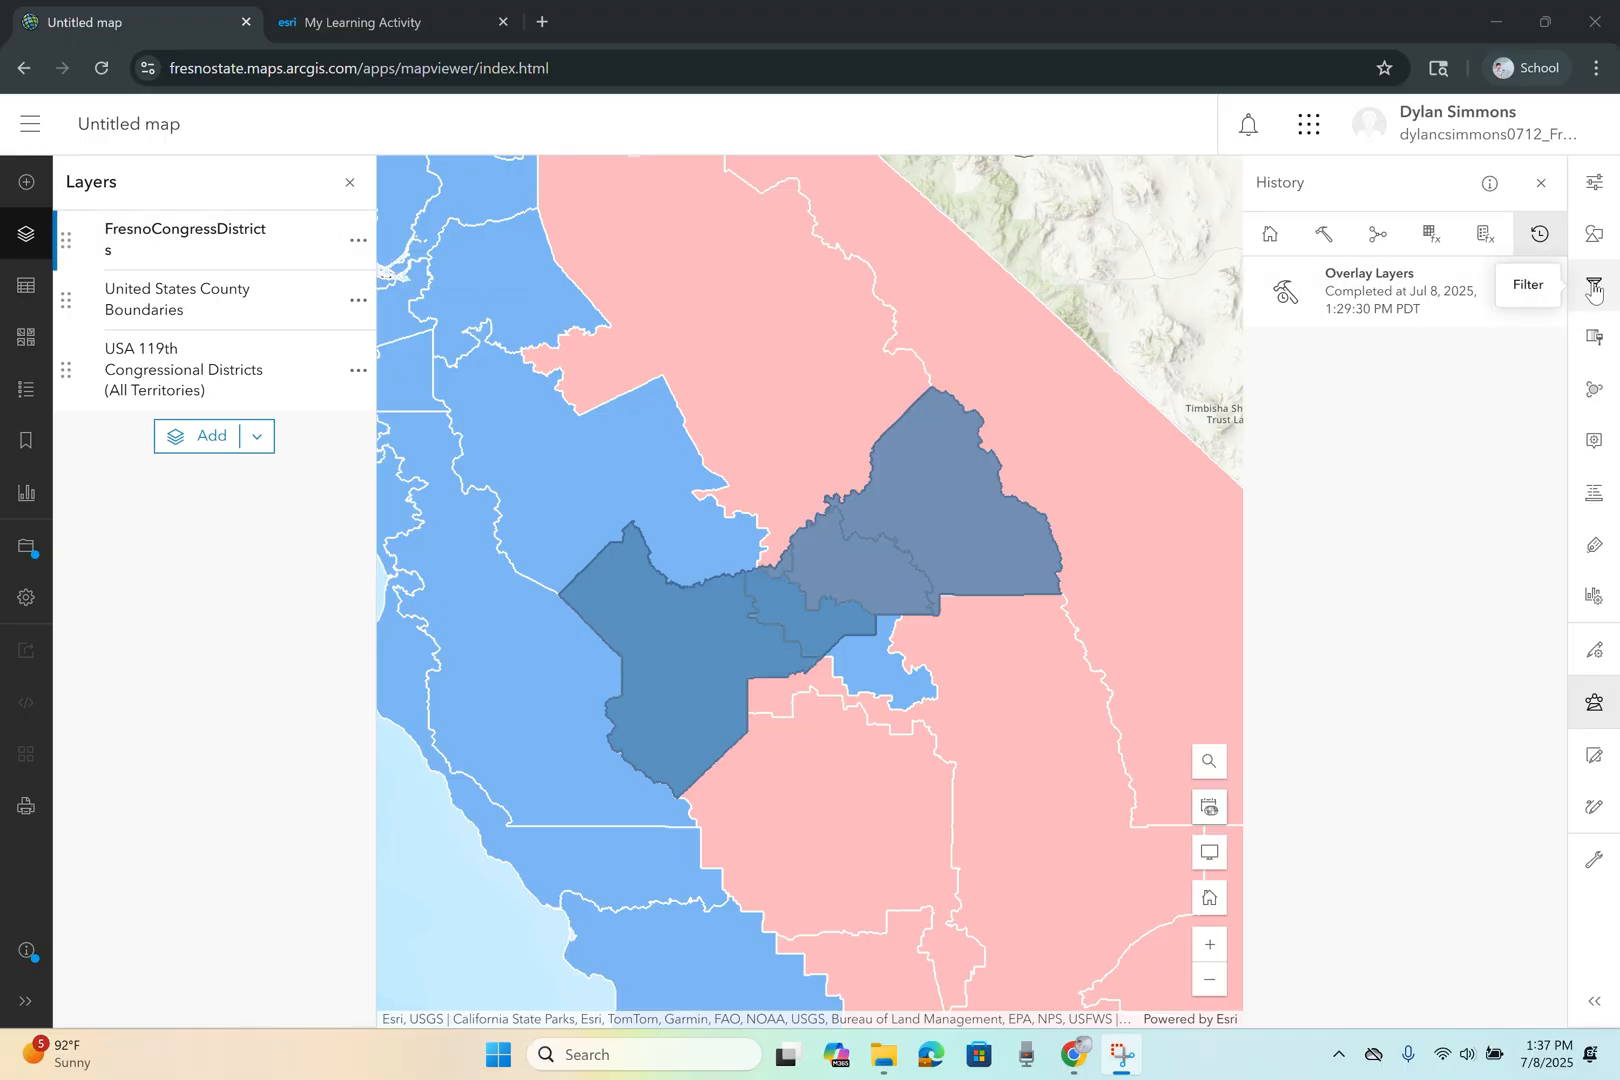
# - Style the FresnoCongressDistricts layer by the NAME field, so that each representative's district gets its own colour
pyautogui.click(1597, 189)
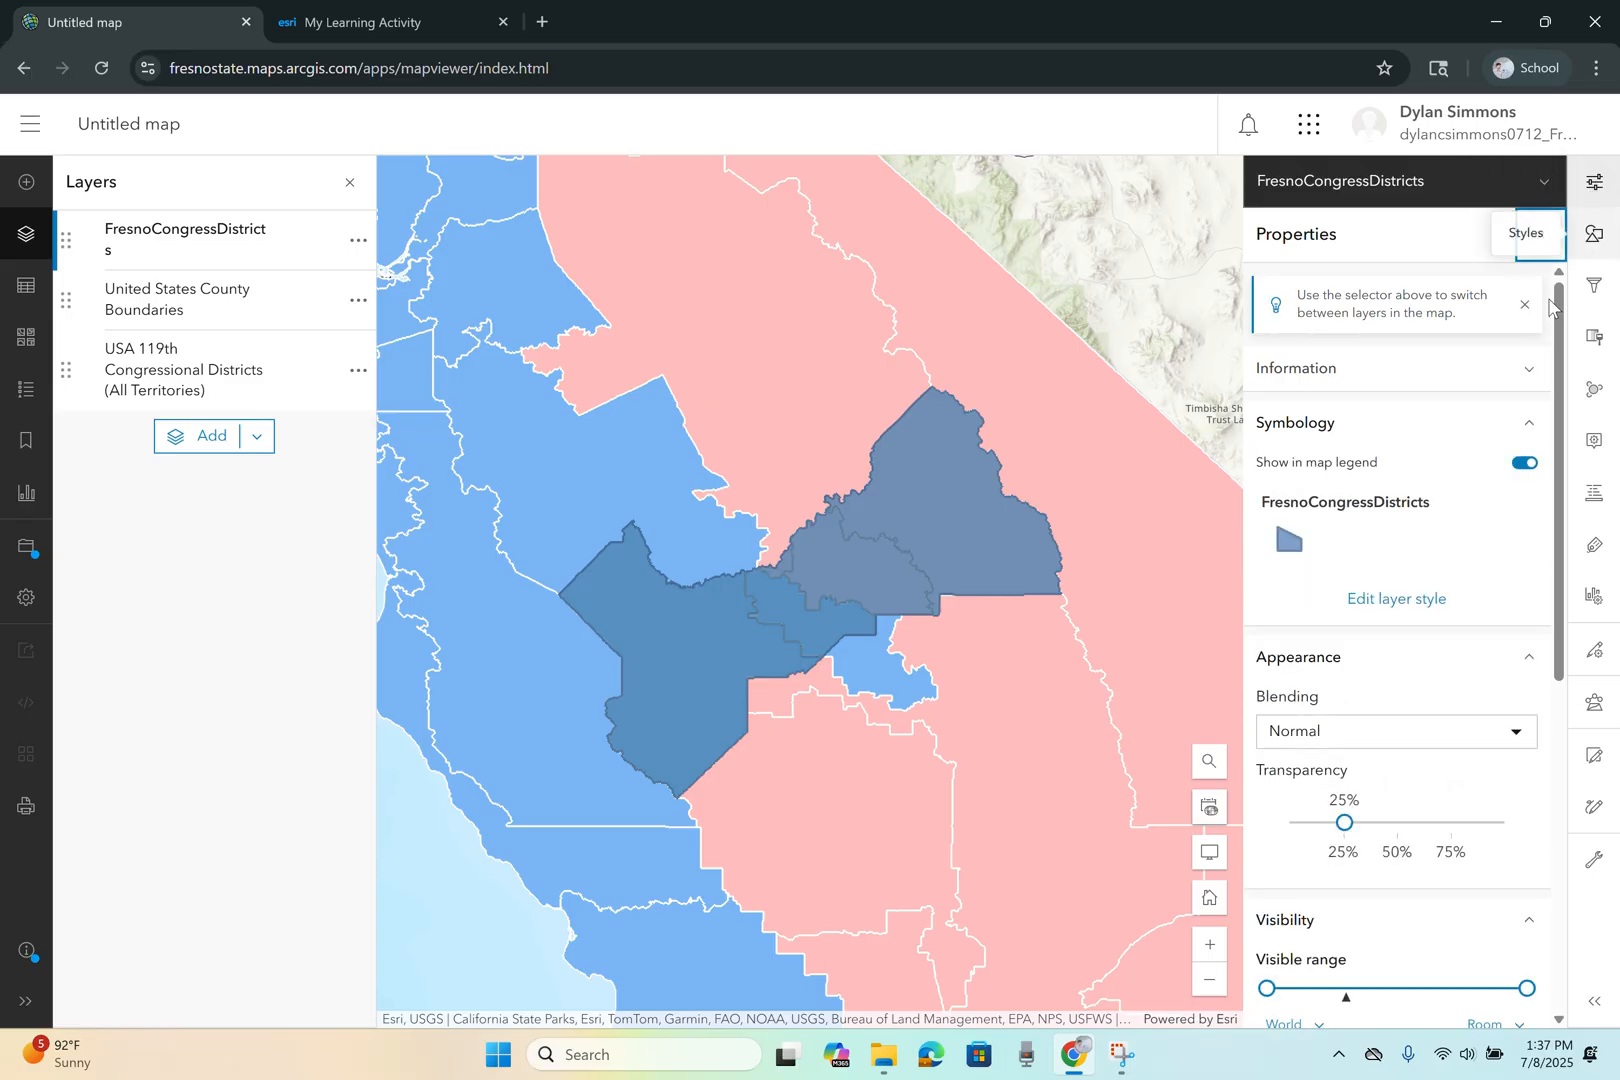
pyautogui.click(1408, 605)
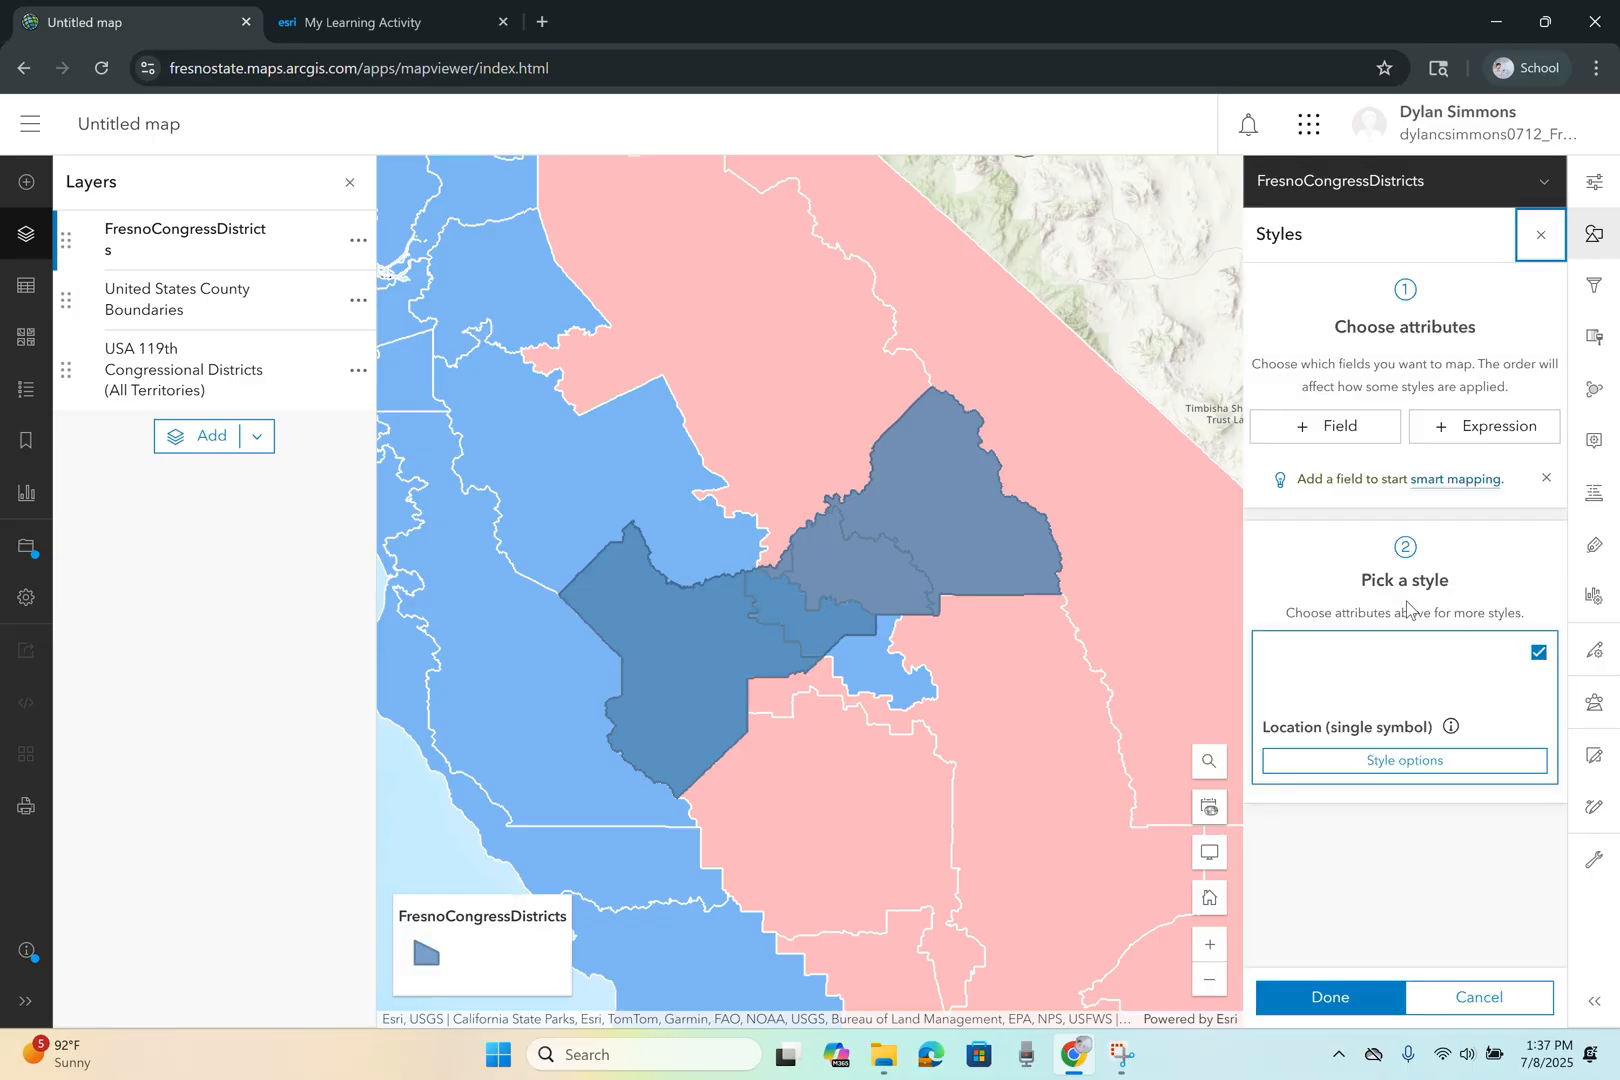
pyautogui.click(1380, 438)
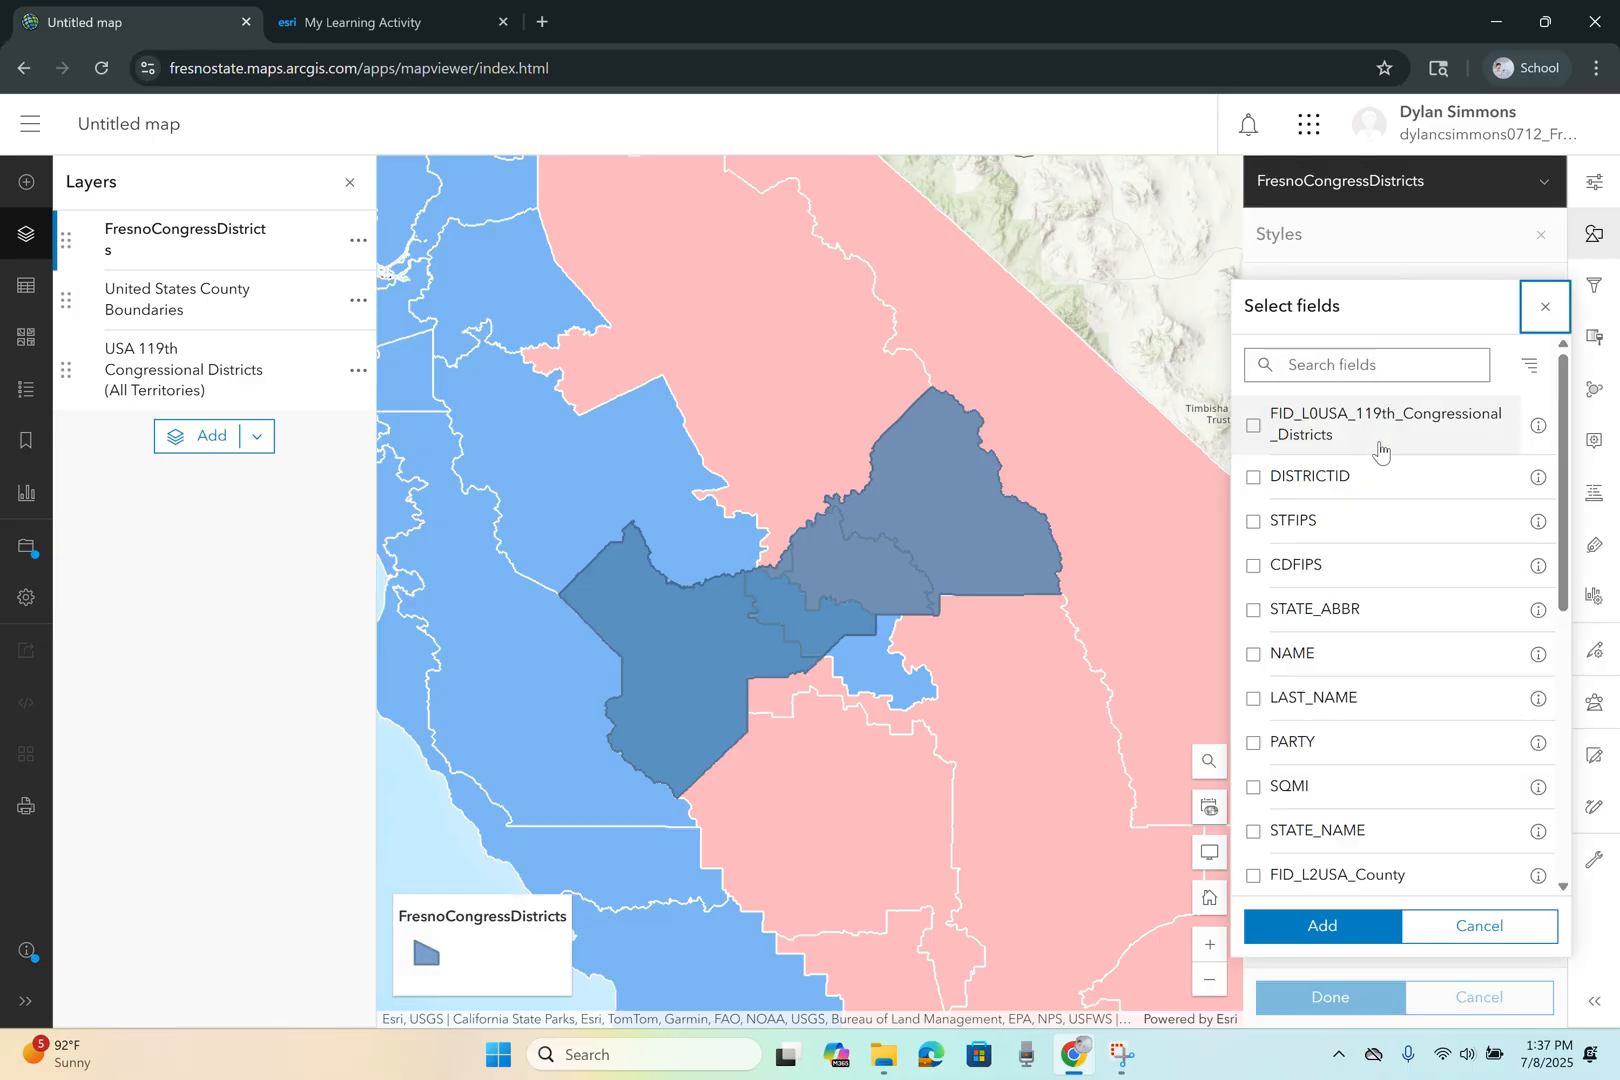
pyautogui.scroll(-3, 1372, 597)
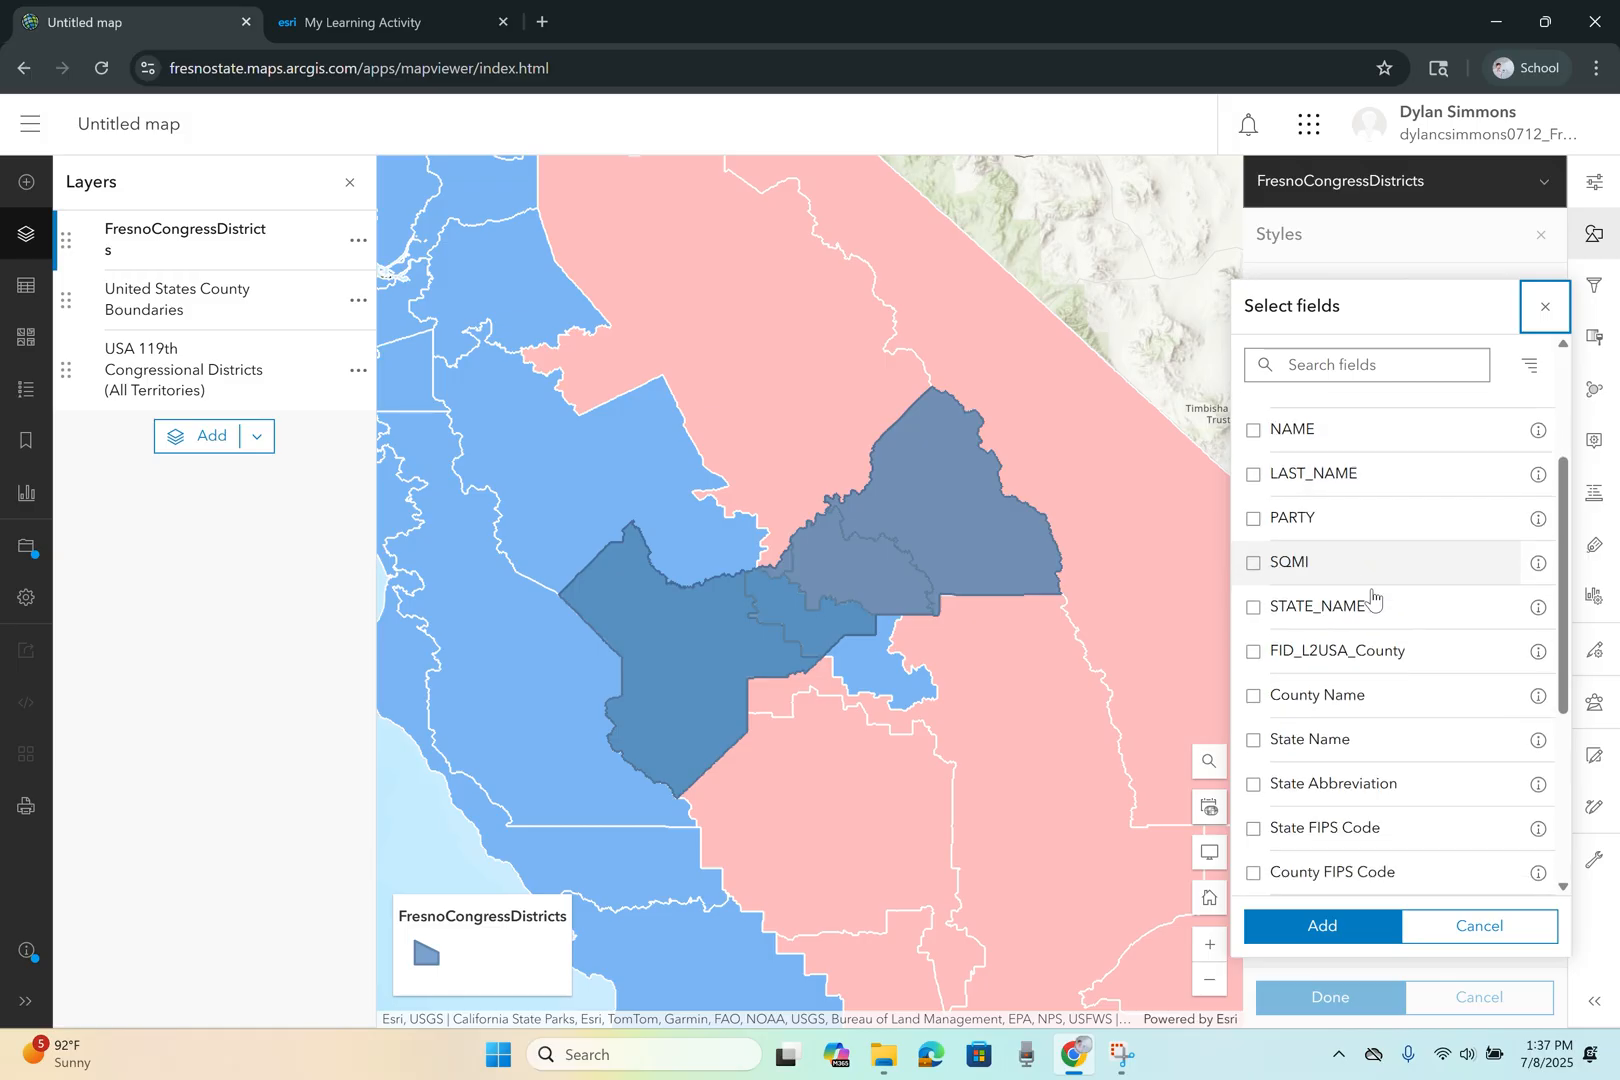
pyautogui.scroll(-5, 1372, 597)
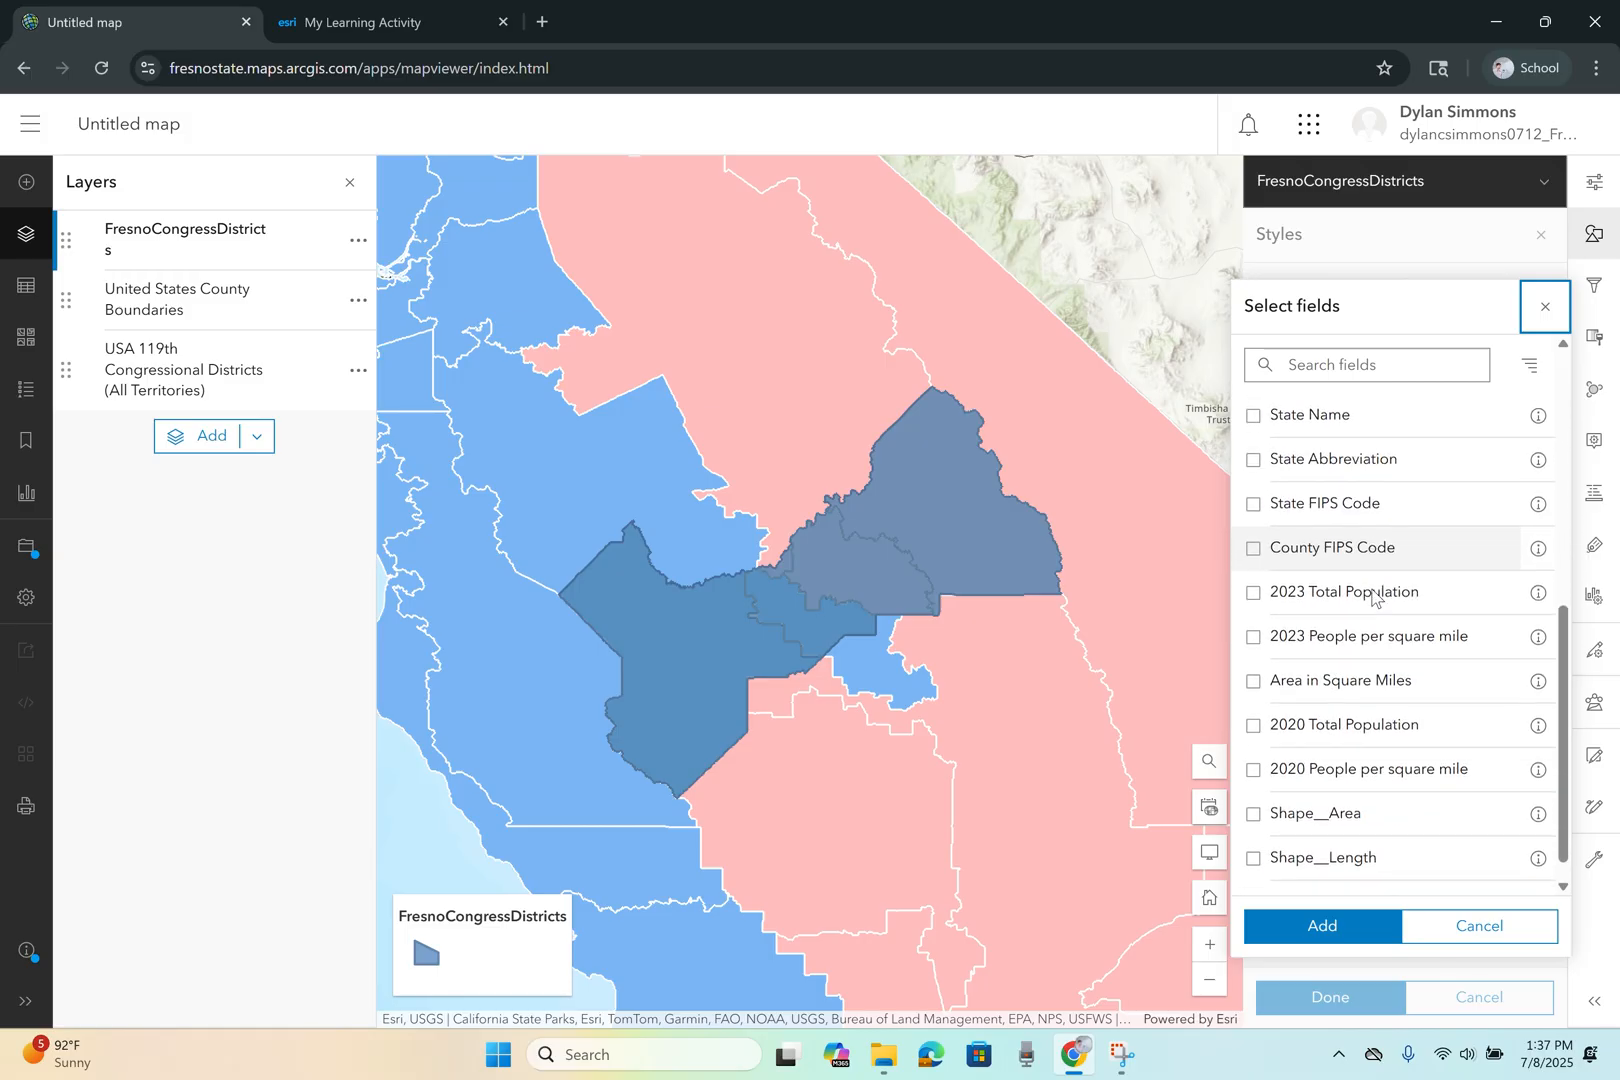
pyautogui.scroll(6, 1372, 597)
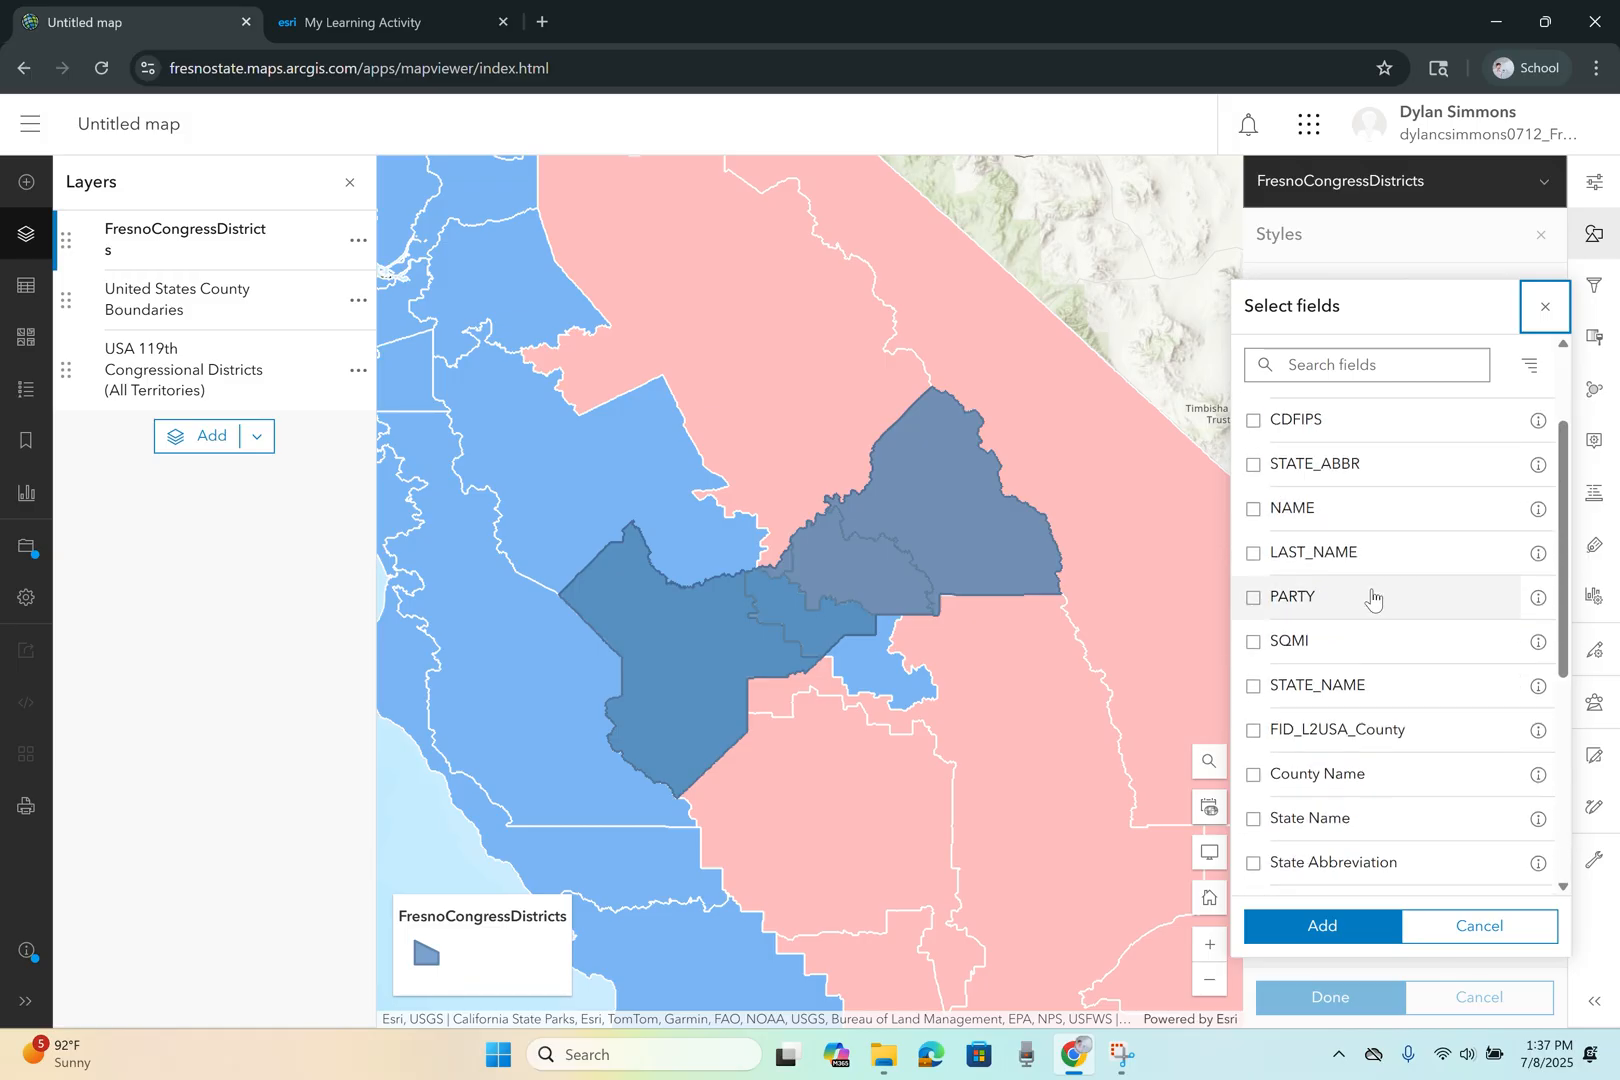
pyautogui.click(1380, 557)
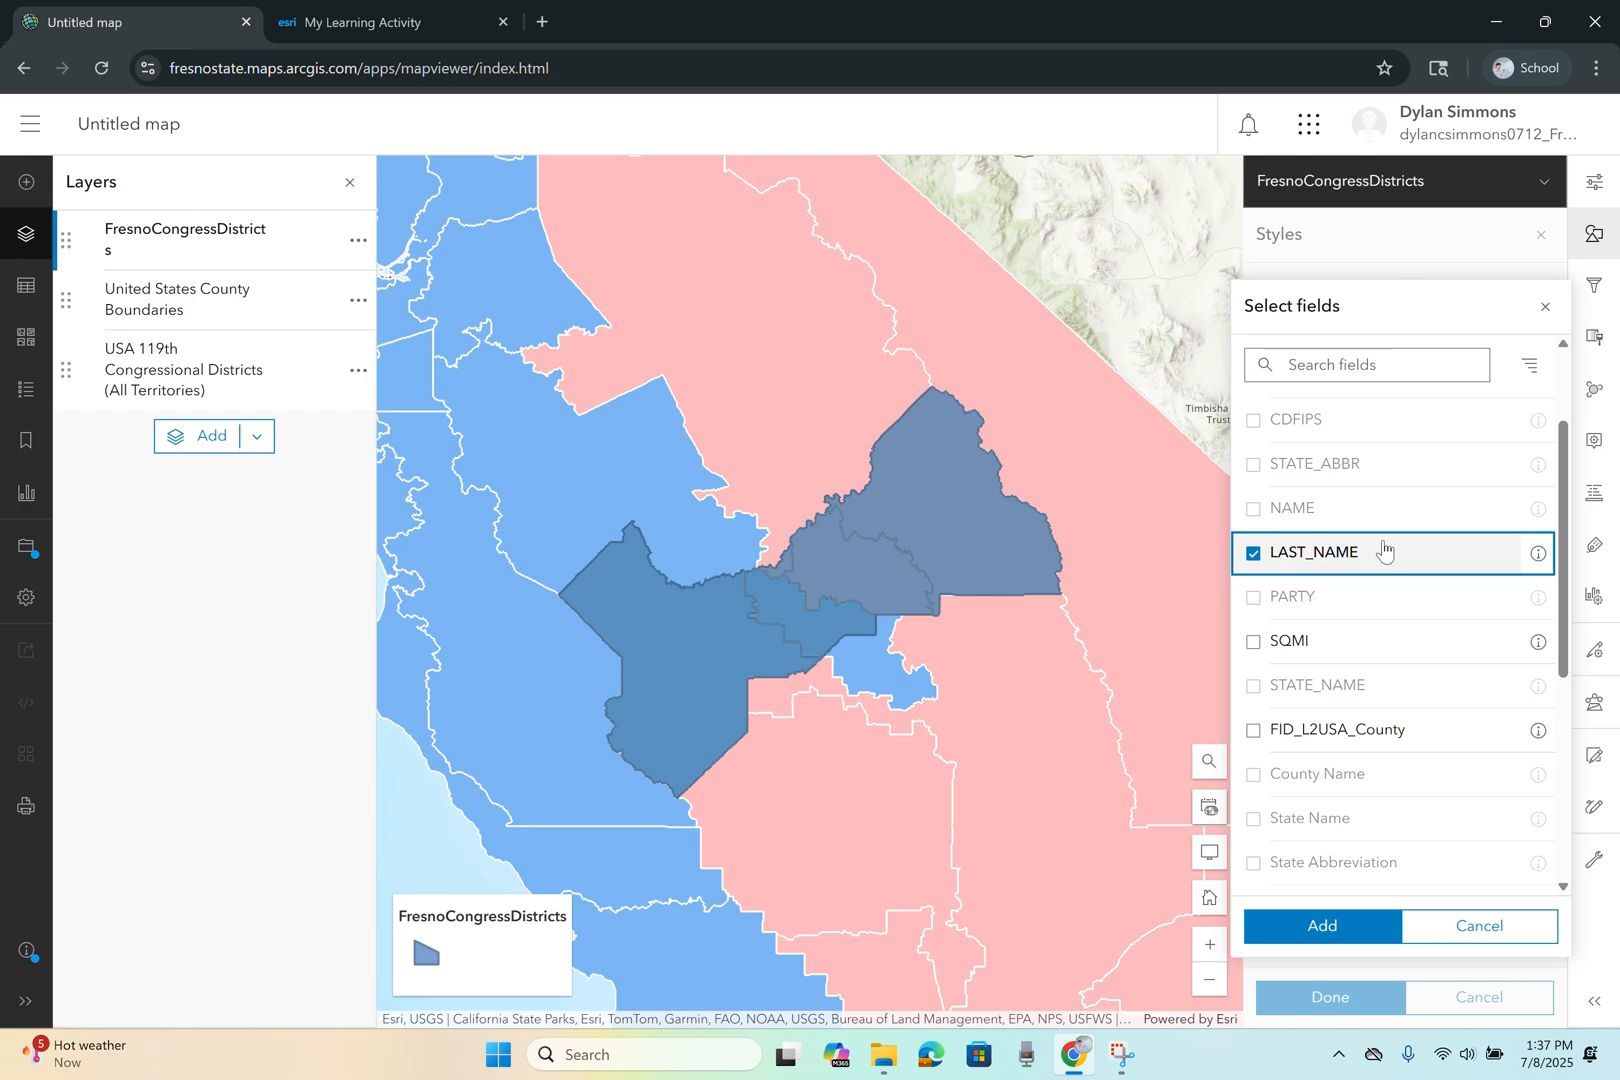
pyautogui.click(1360, 550)
pyautogui.click(1314, 510)
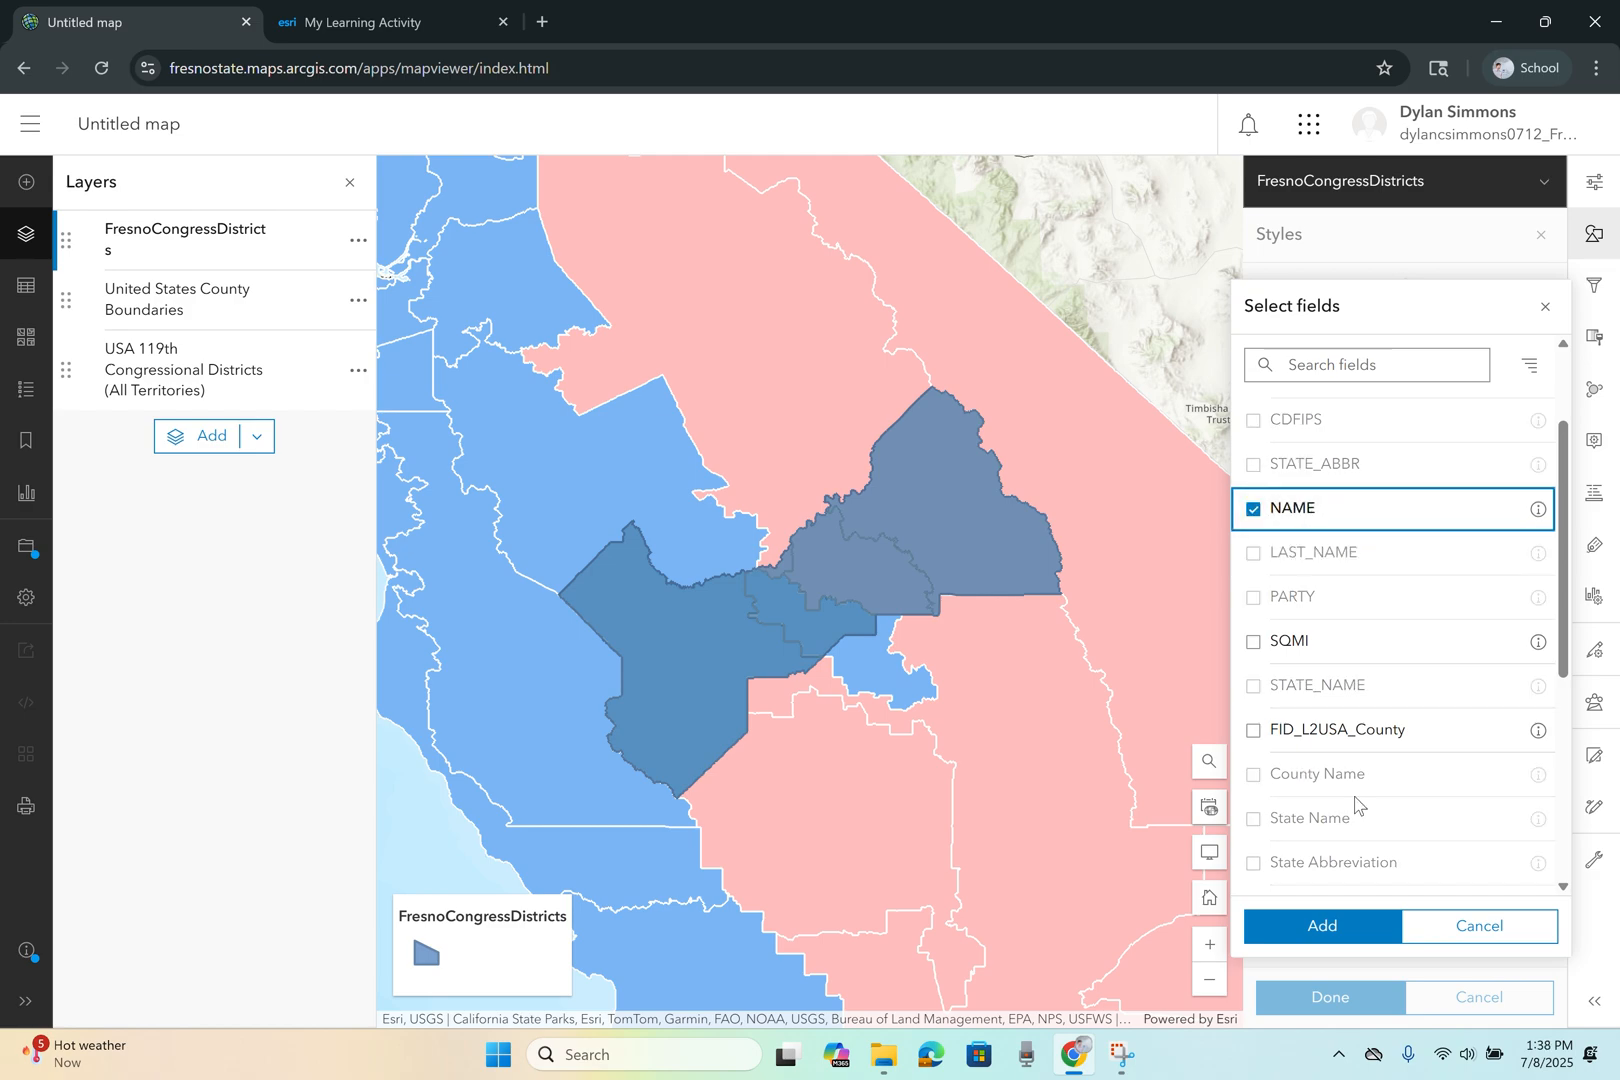
pyautogui.click(1314, 932)
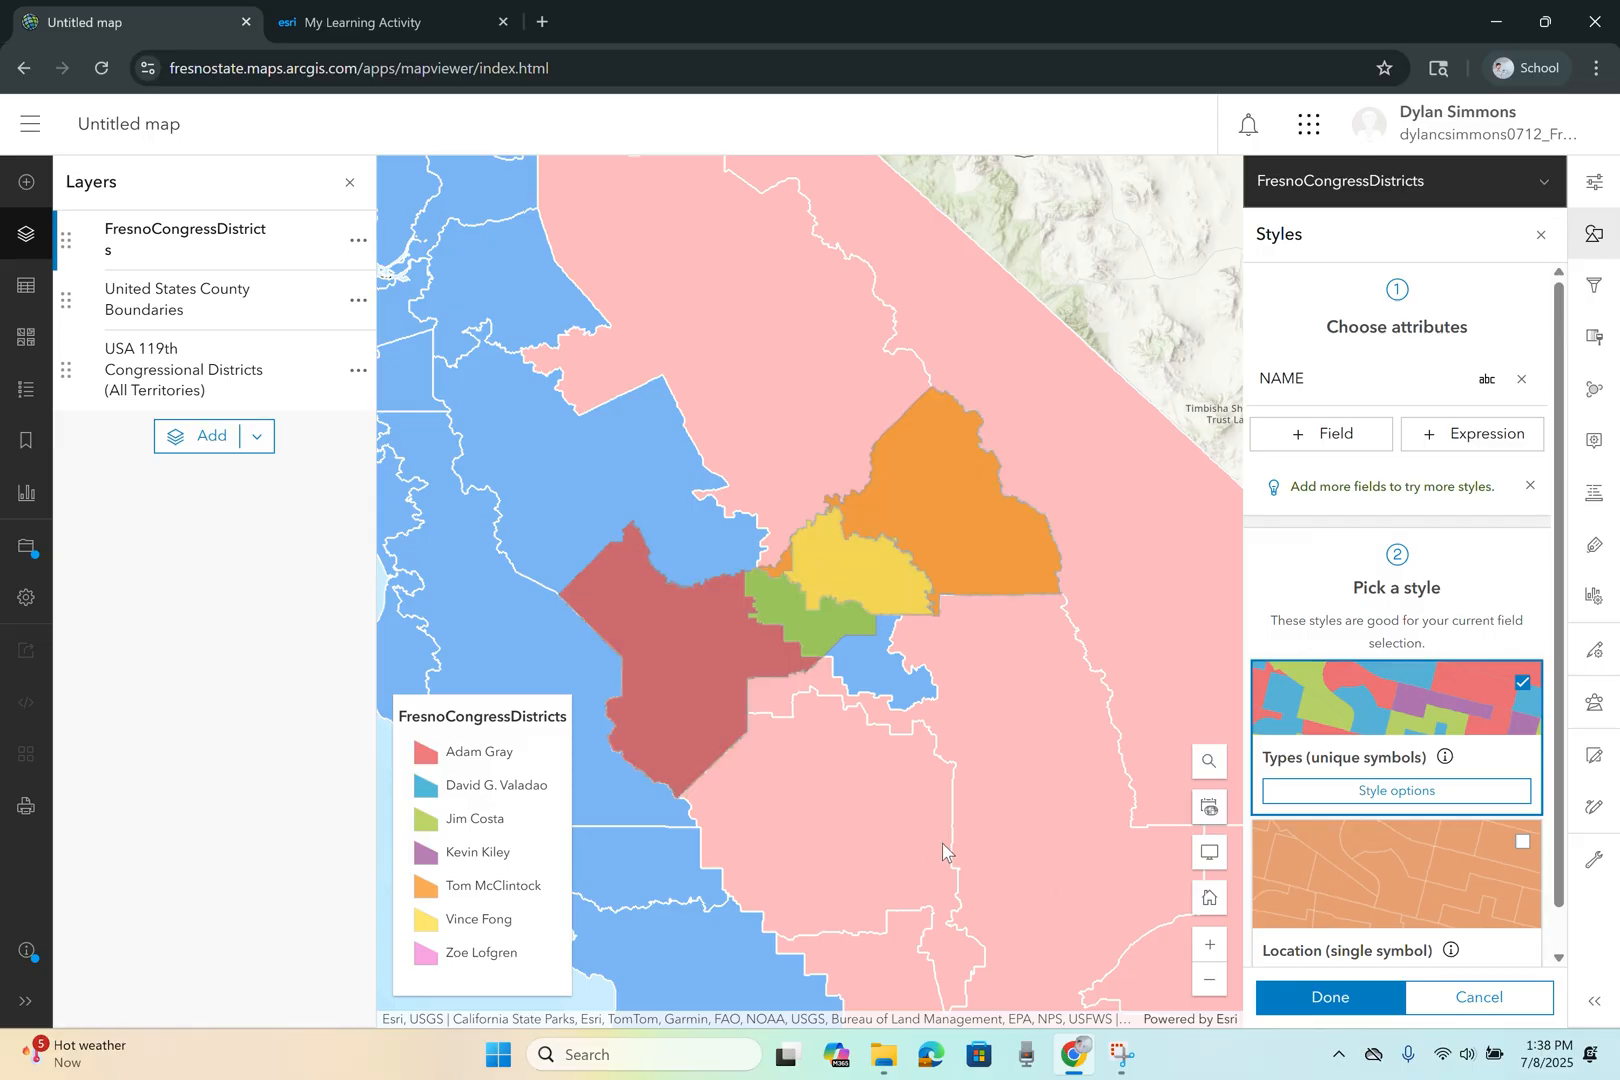
# - Hide the USA 119th Congressional Districts (All Territories) and United States County Boundaries layers on the map
pyautogui.click(323, 369)
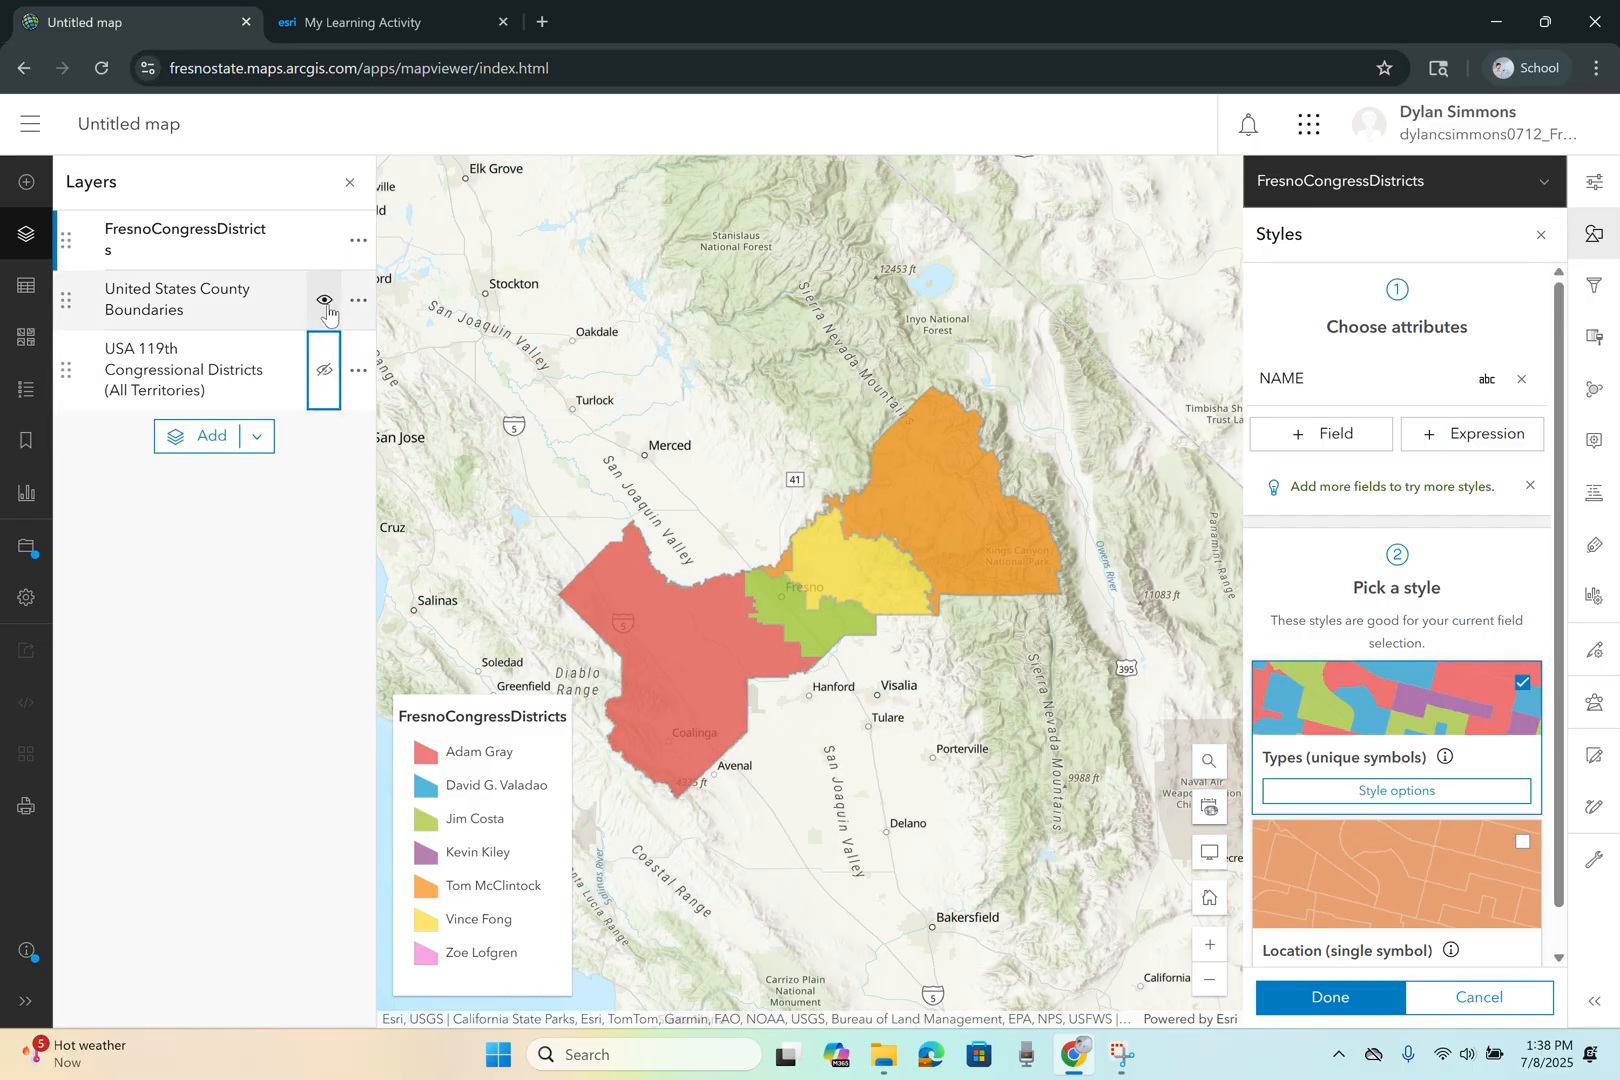
pyautogui.click(324, 301)
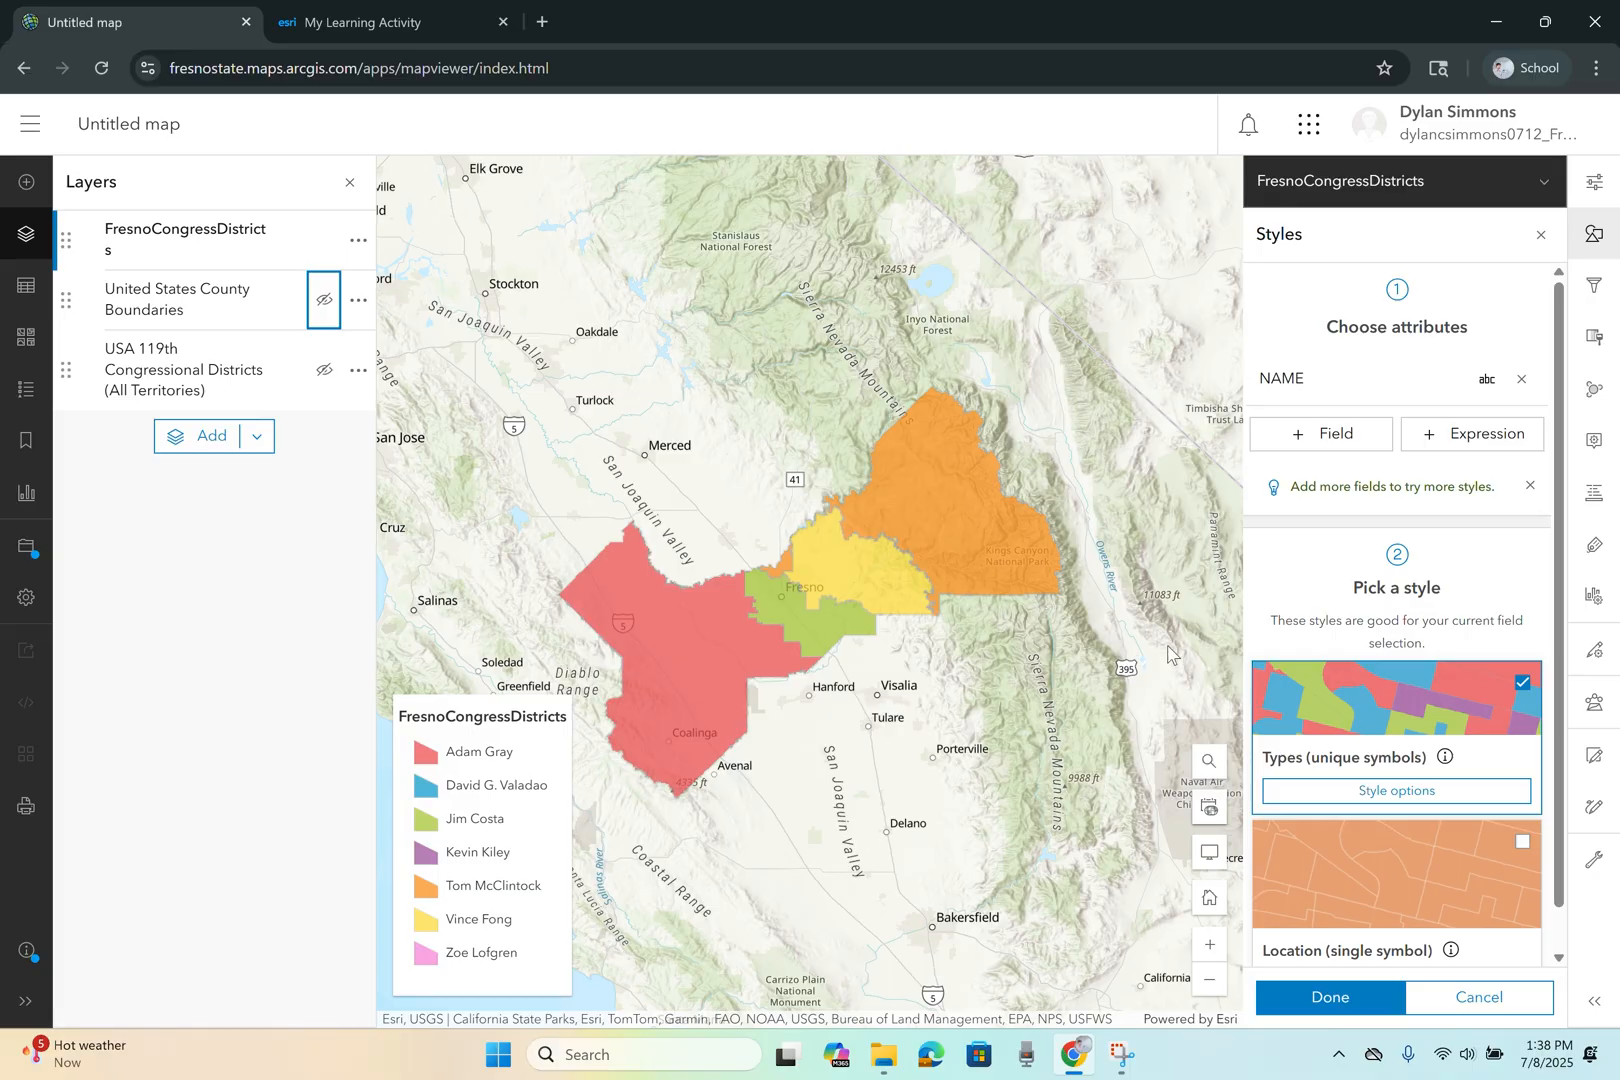
# - Start a filter on the FresnoCongressDistricts layer with the condition NAME is Adam Gray
pyautogui.click(1595, 298)
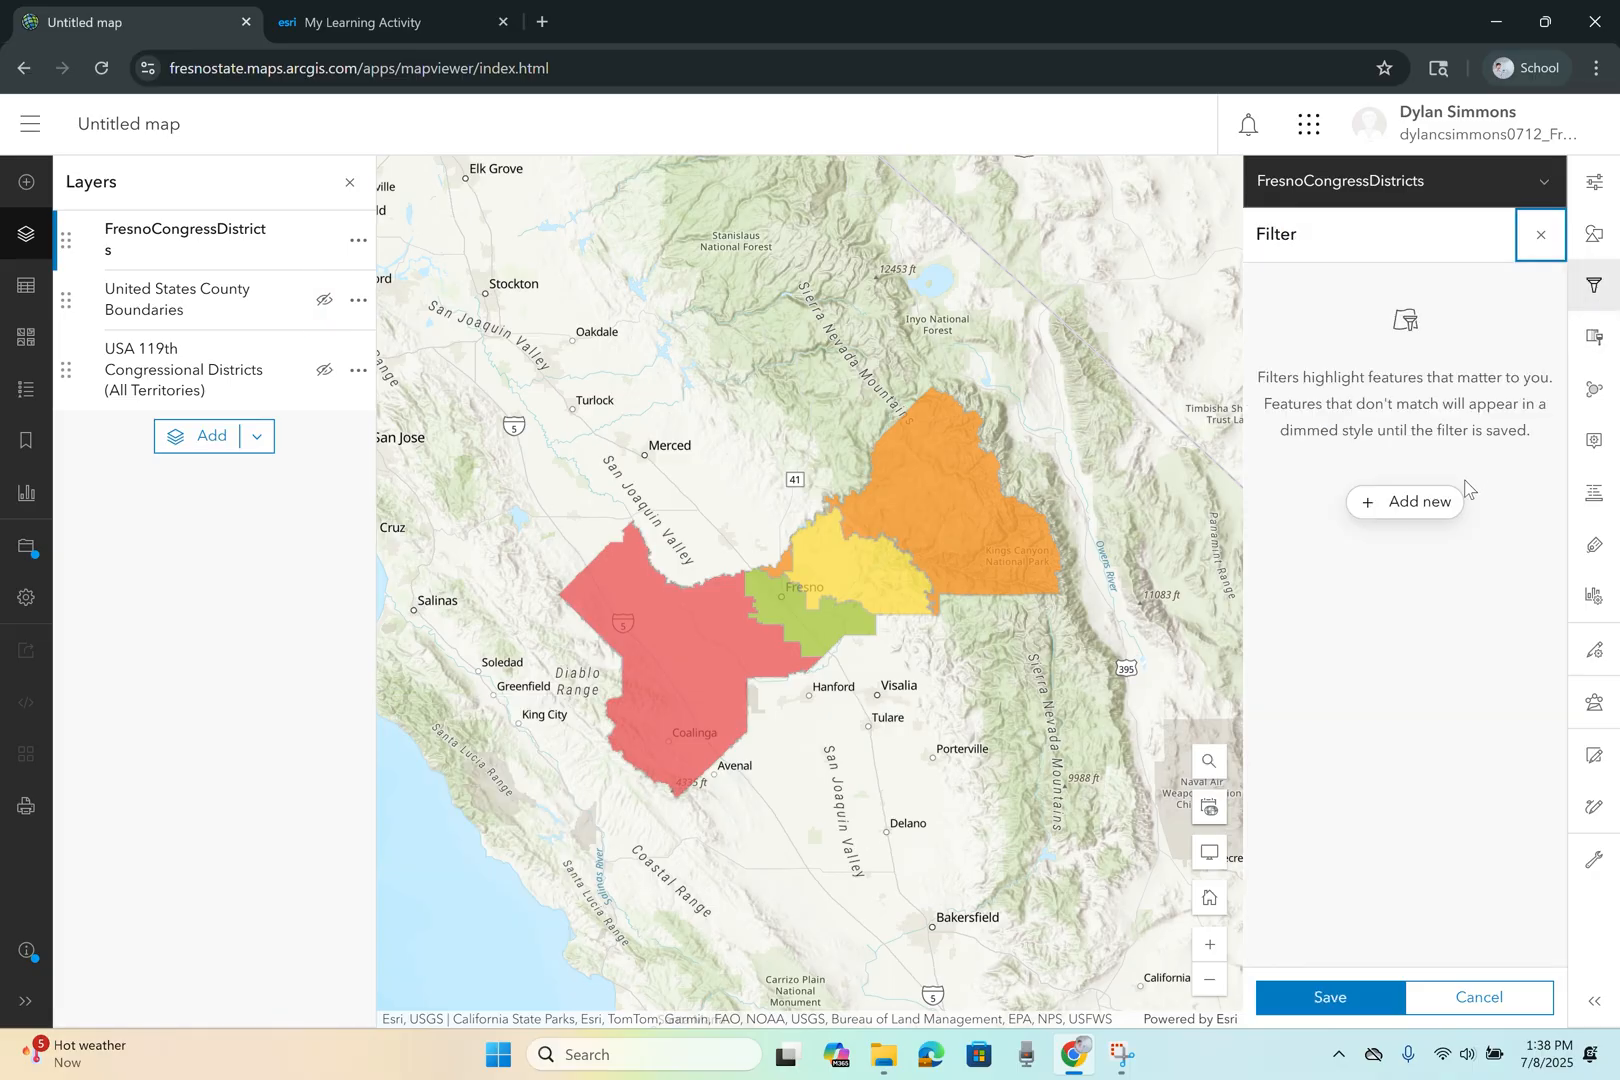
pyautogui.click(1445, 502)
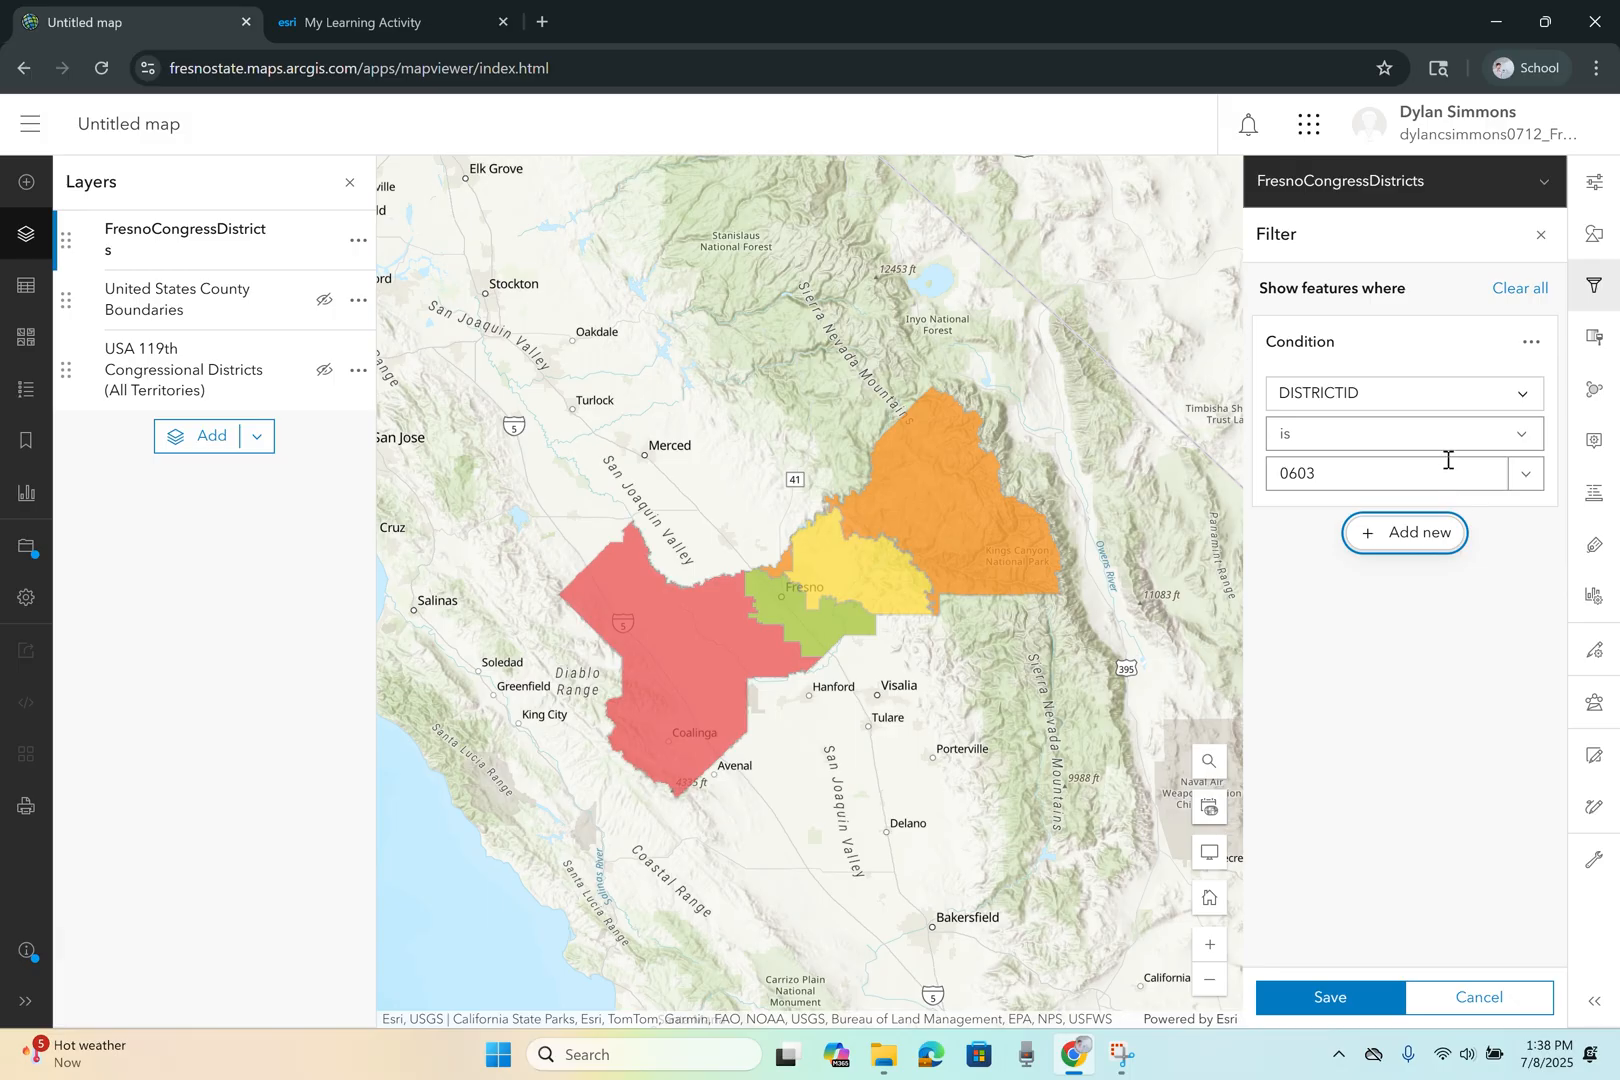
pyautogui.click(1521, 396)
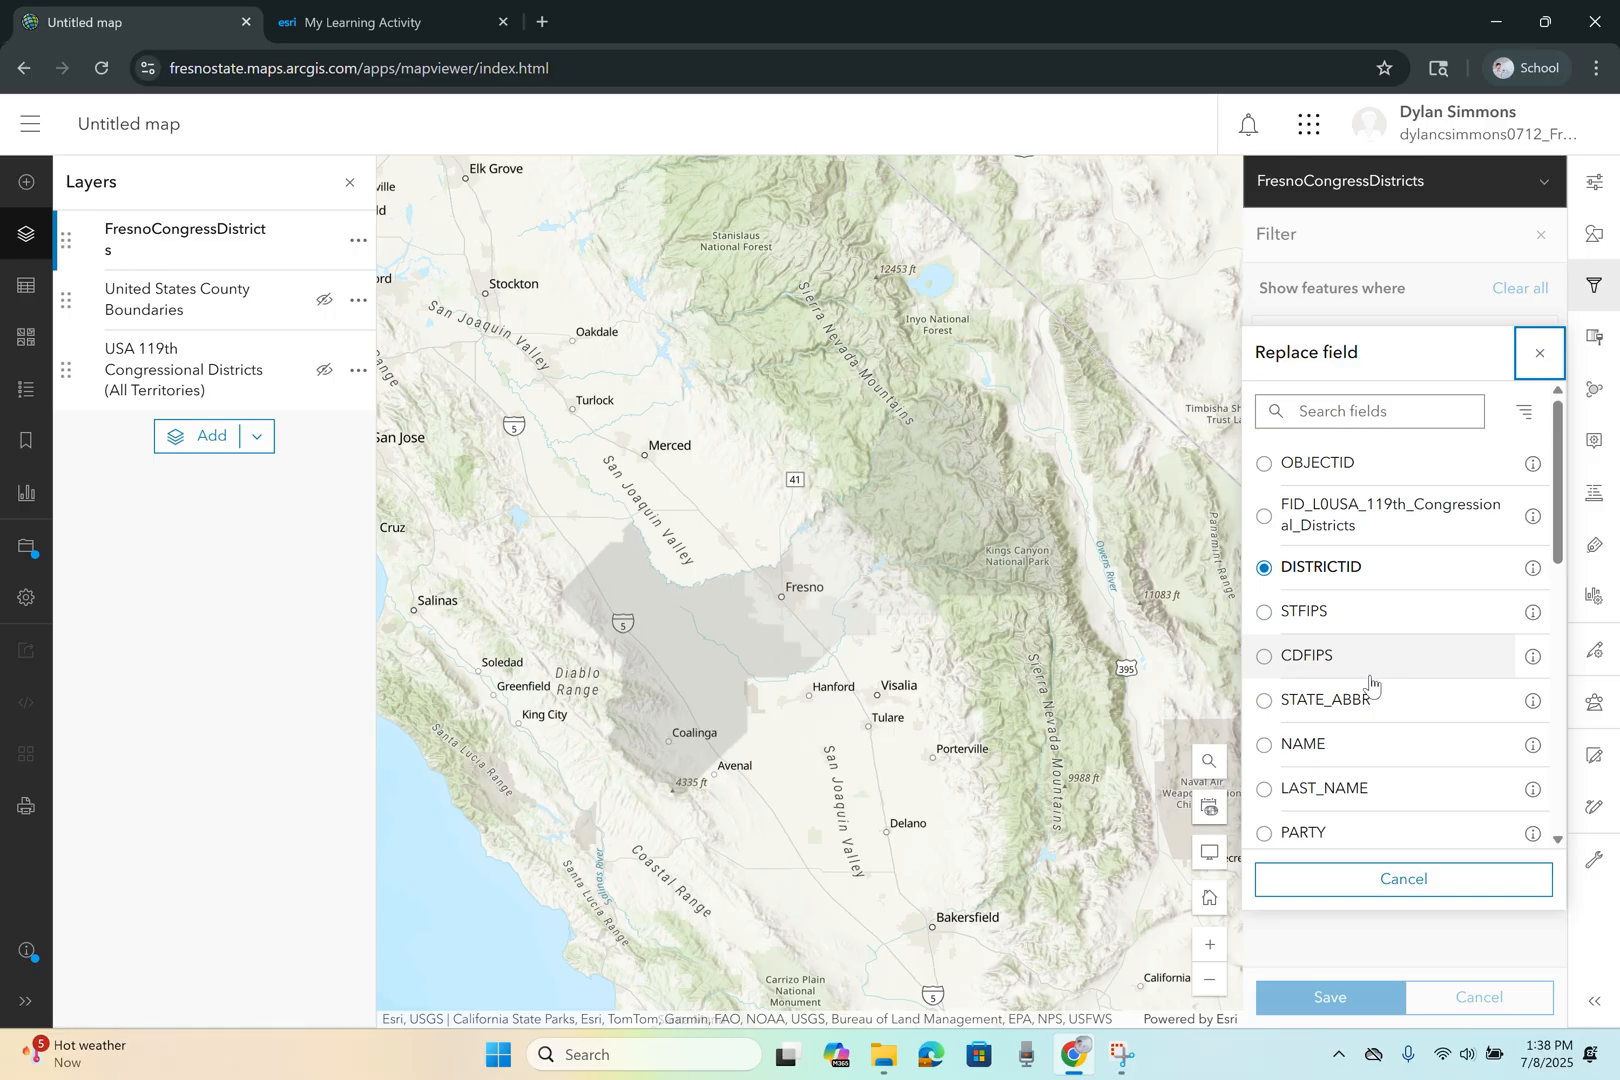
pyautogui.click(1374, 756)
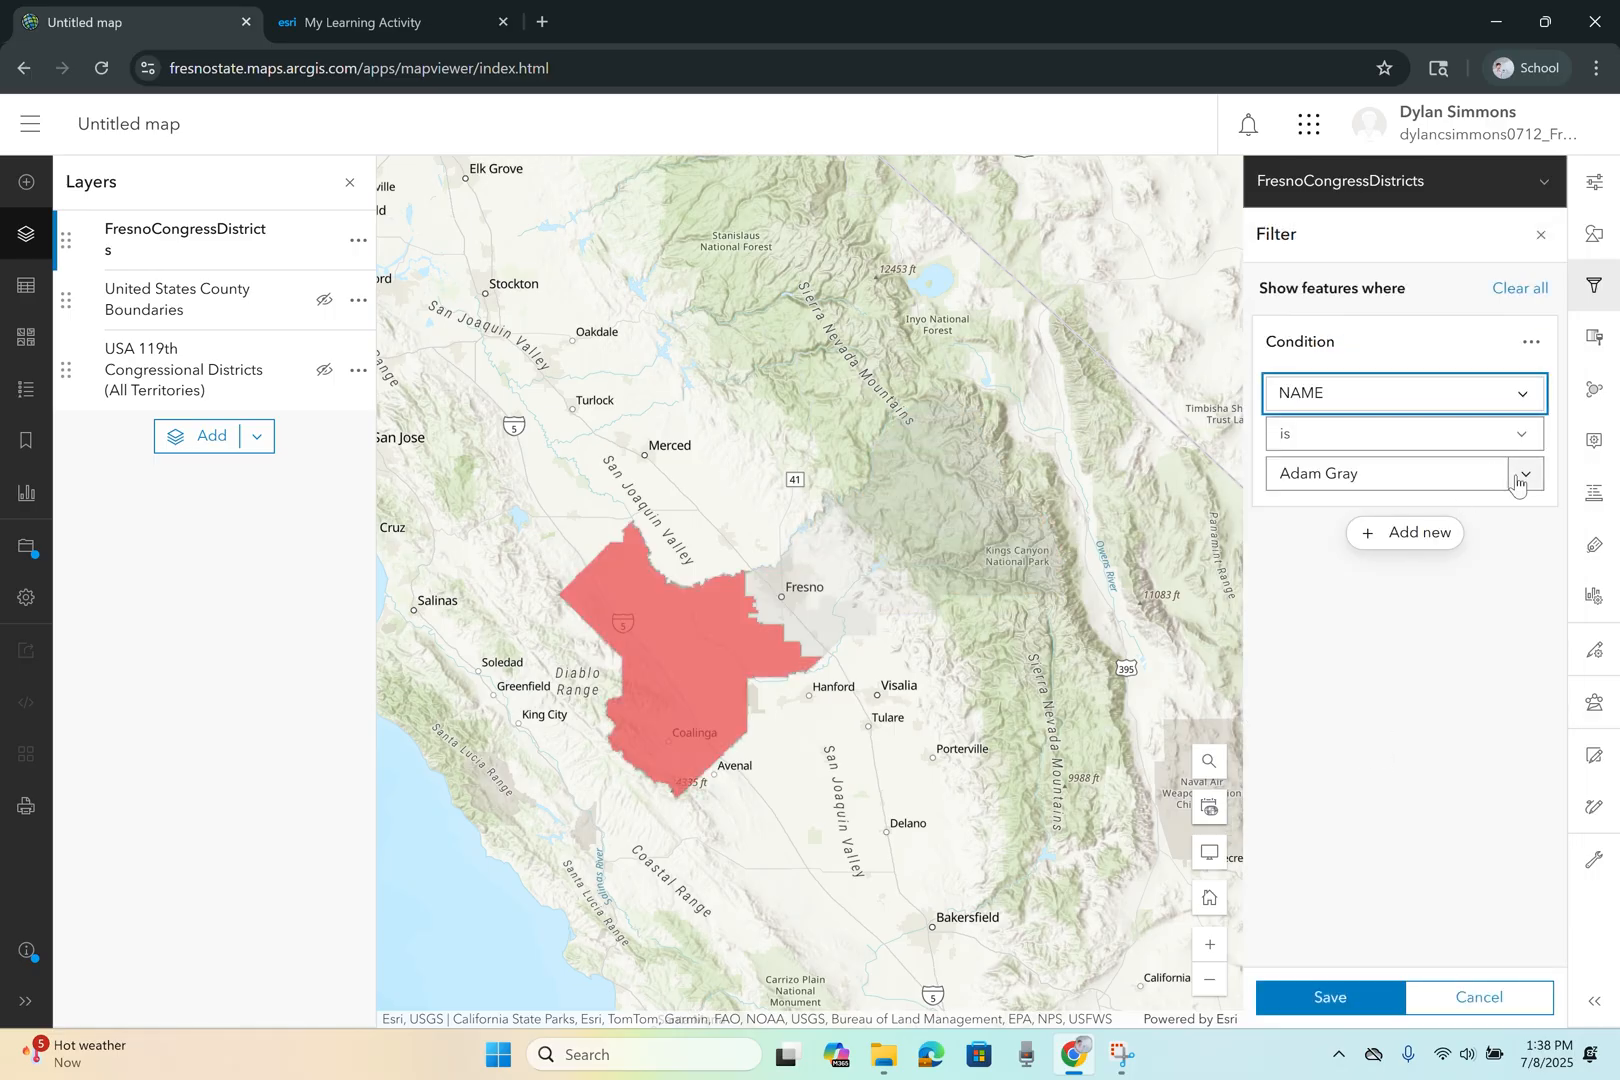
# - Add a second filter condition, NAME is Jim Costa, and show features where any of the conditions are true
pyautogui.click(1434, 545)
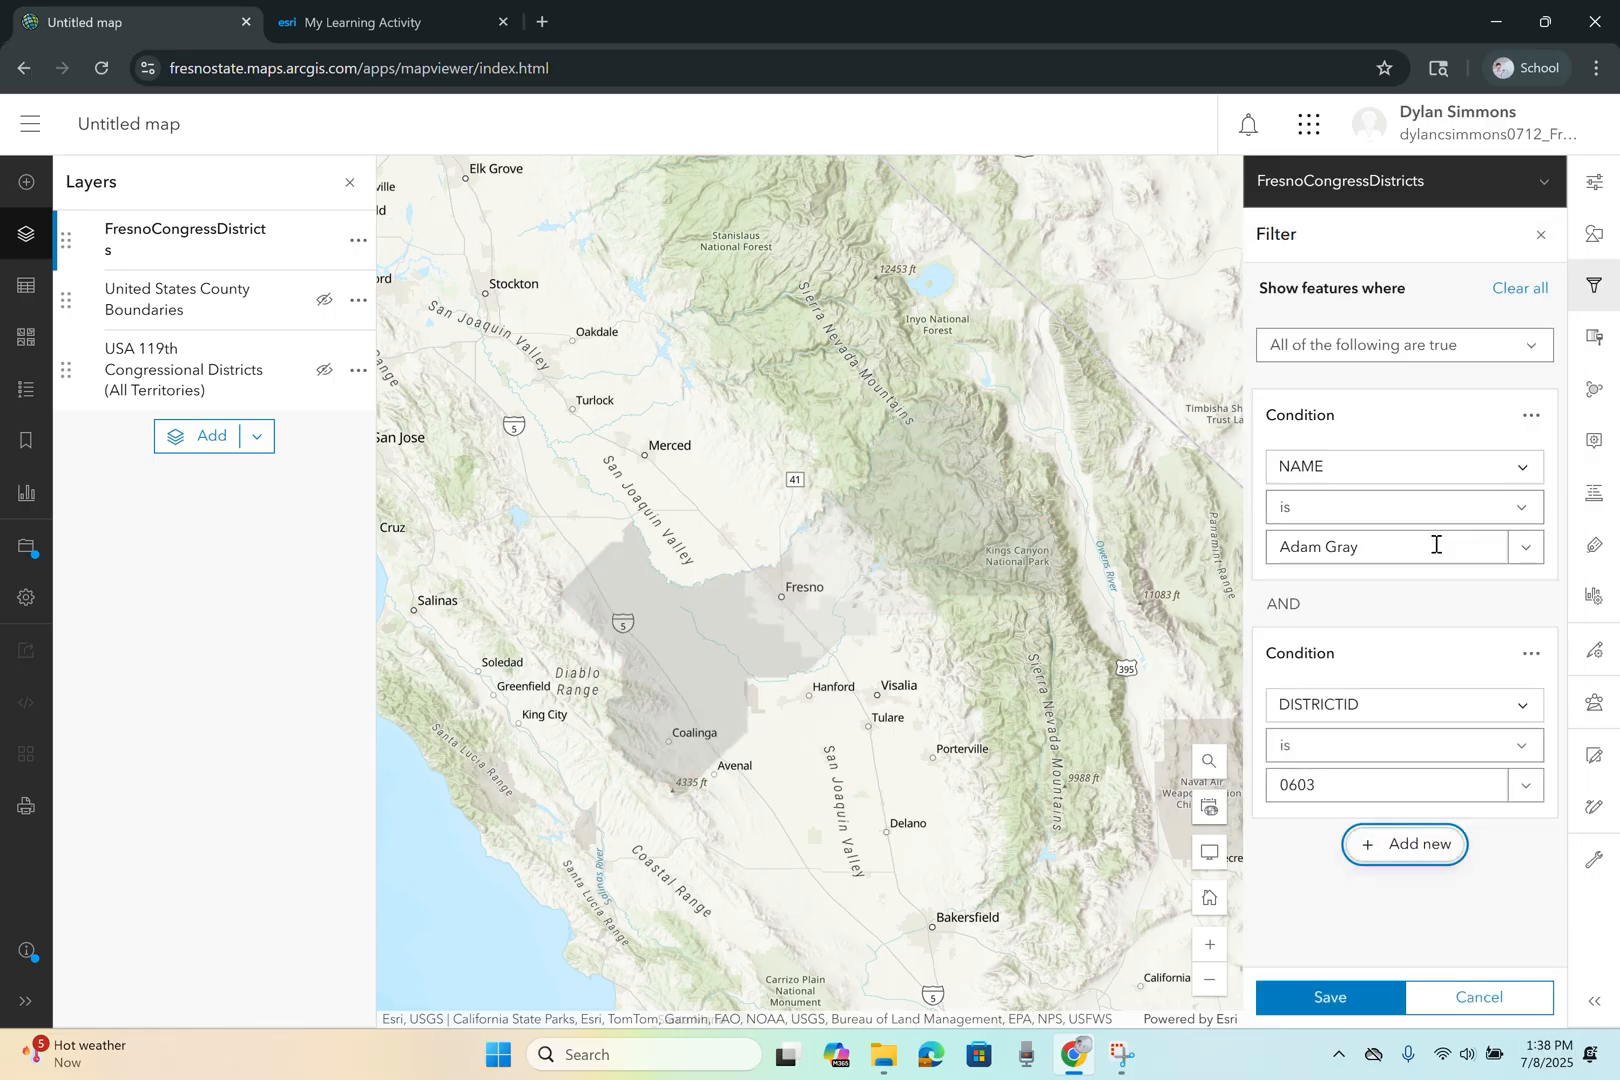
pyautogui.click(1521, 706)
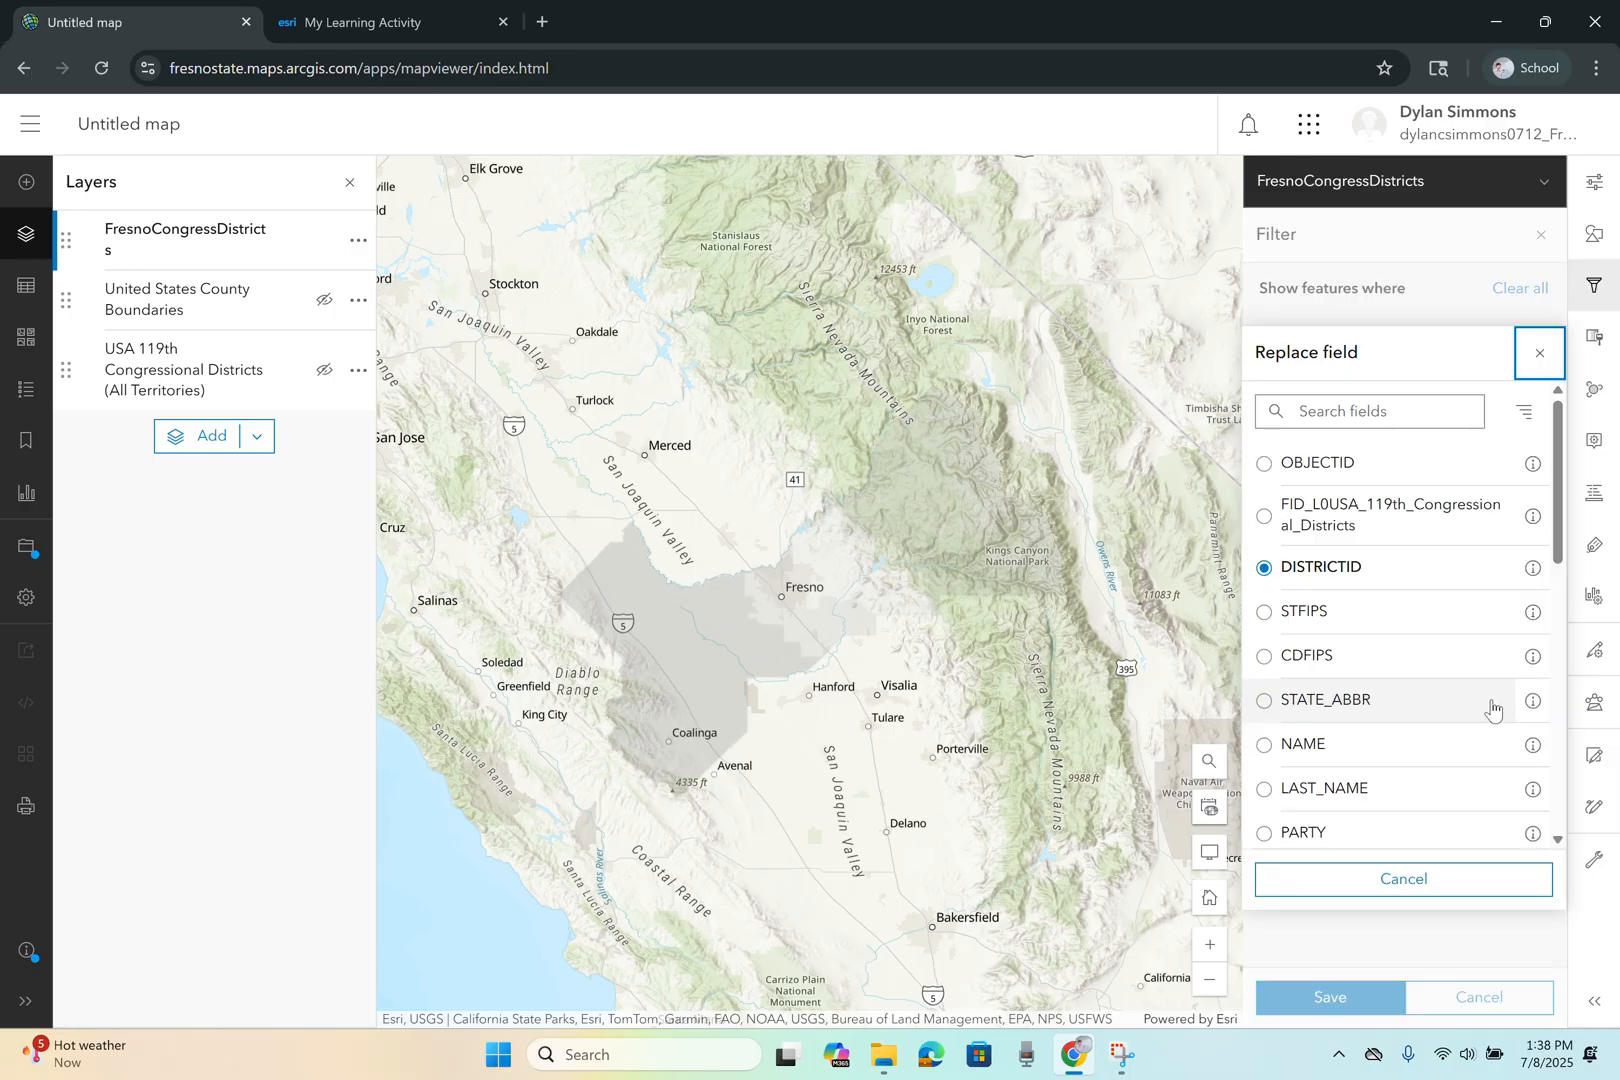
pyautogui.click(1396, 745)
pyautogui.click(1527, 797)
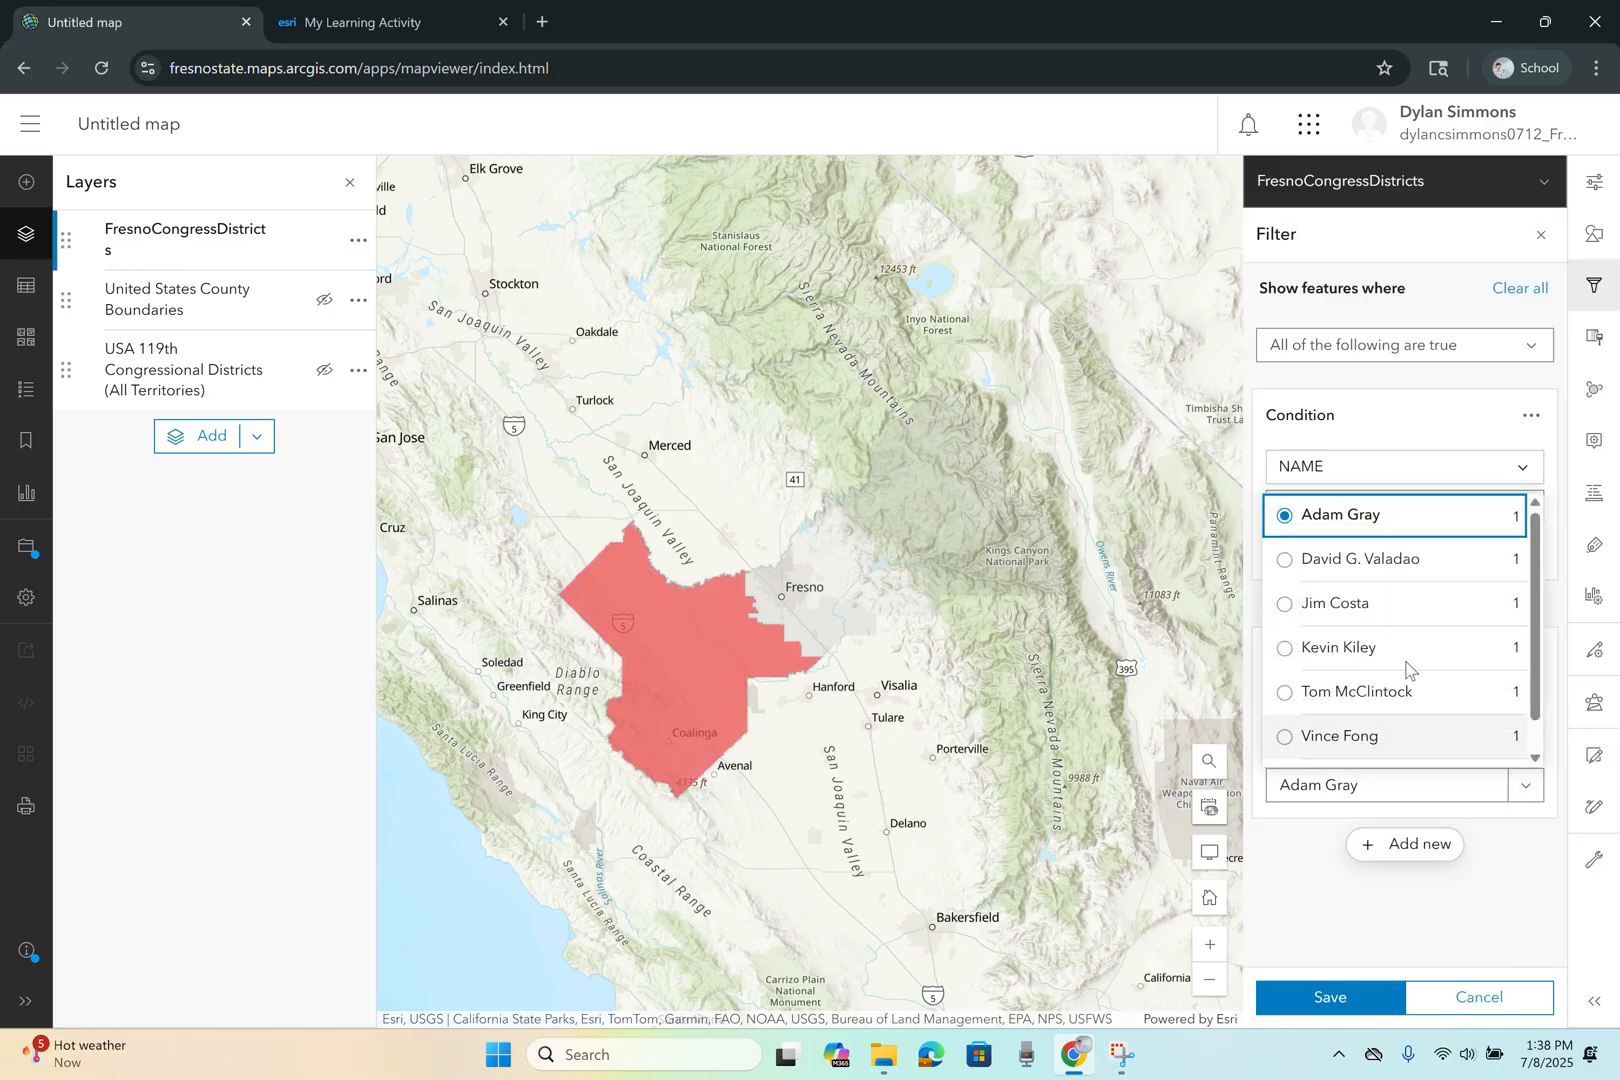
pyautogui.click(1400, 612)
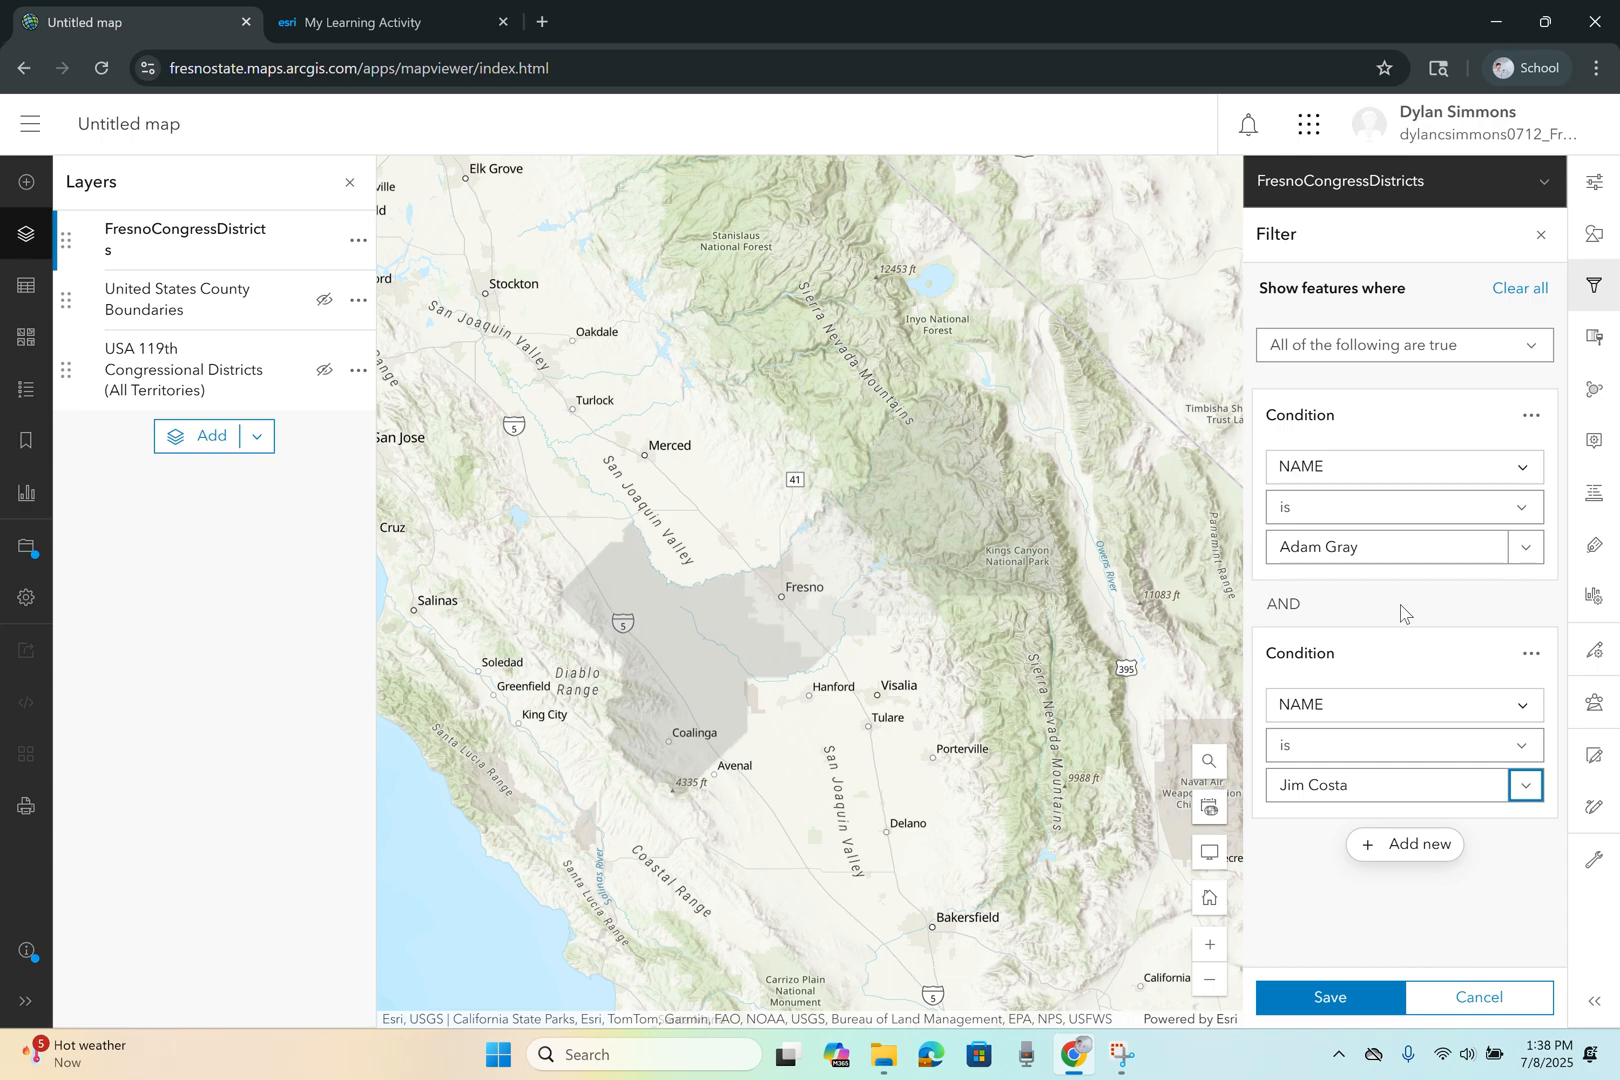
pyautogui.click(1526, 785)
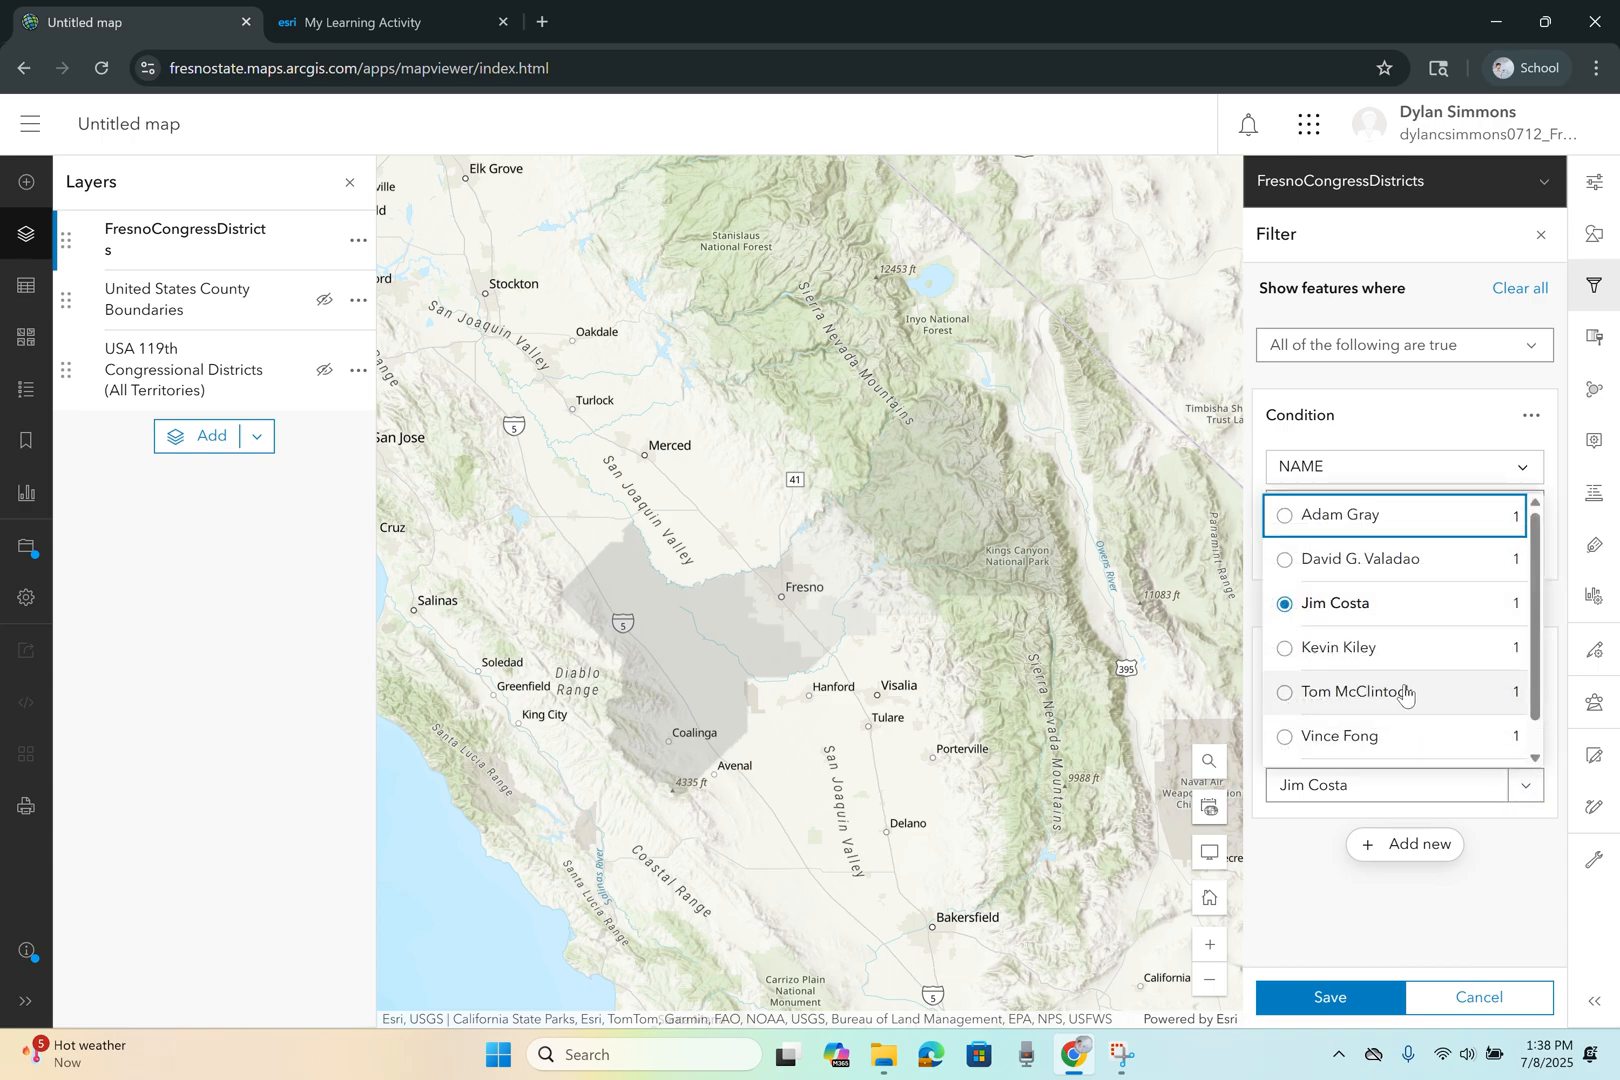
pyautogui.press('Escape')
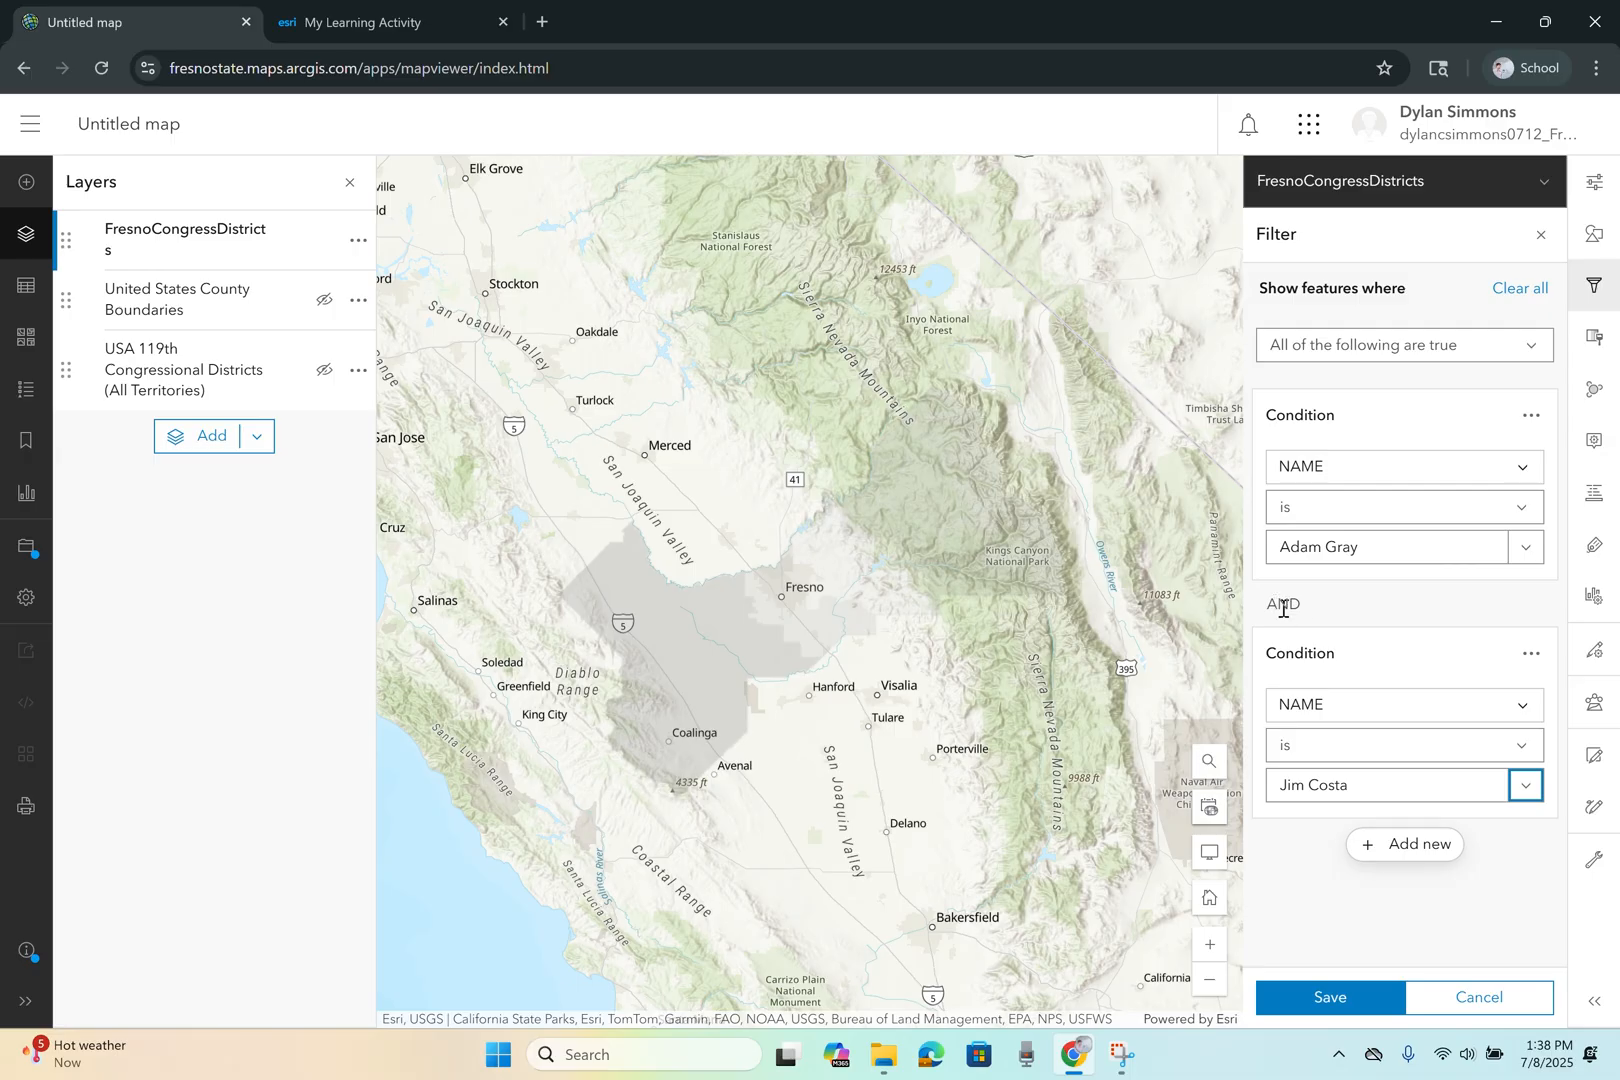
pyautogui.click(1470, 347)
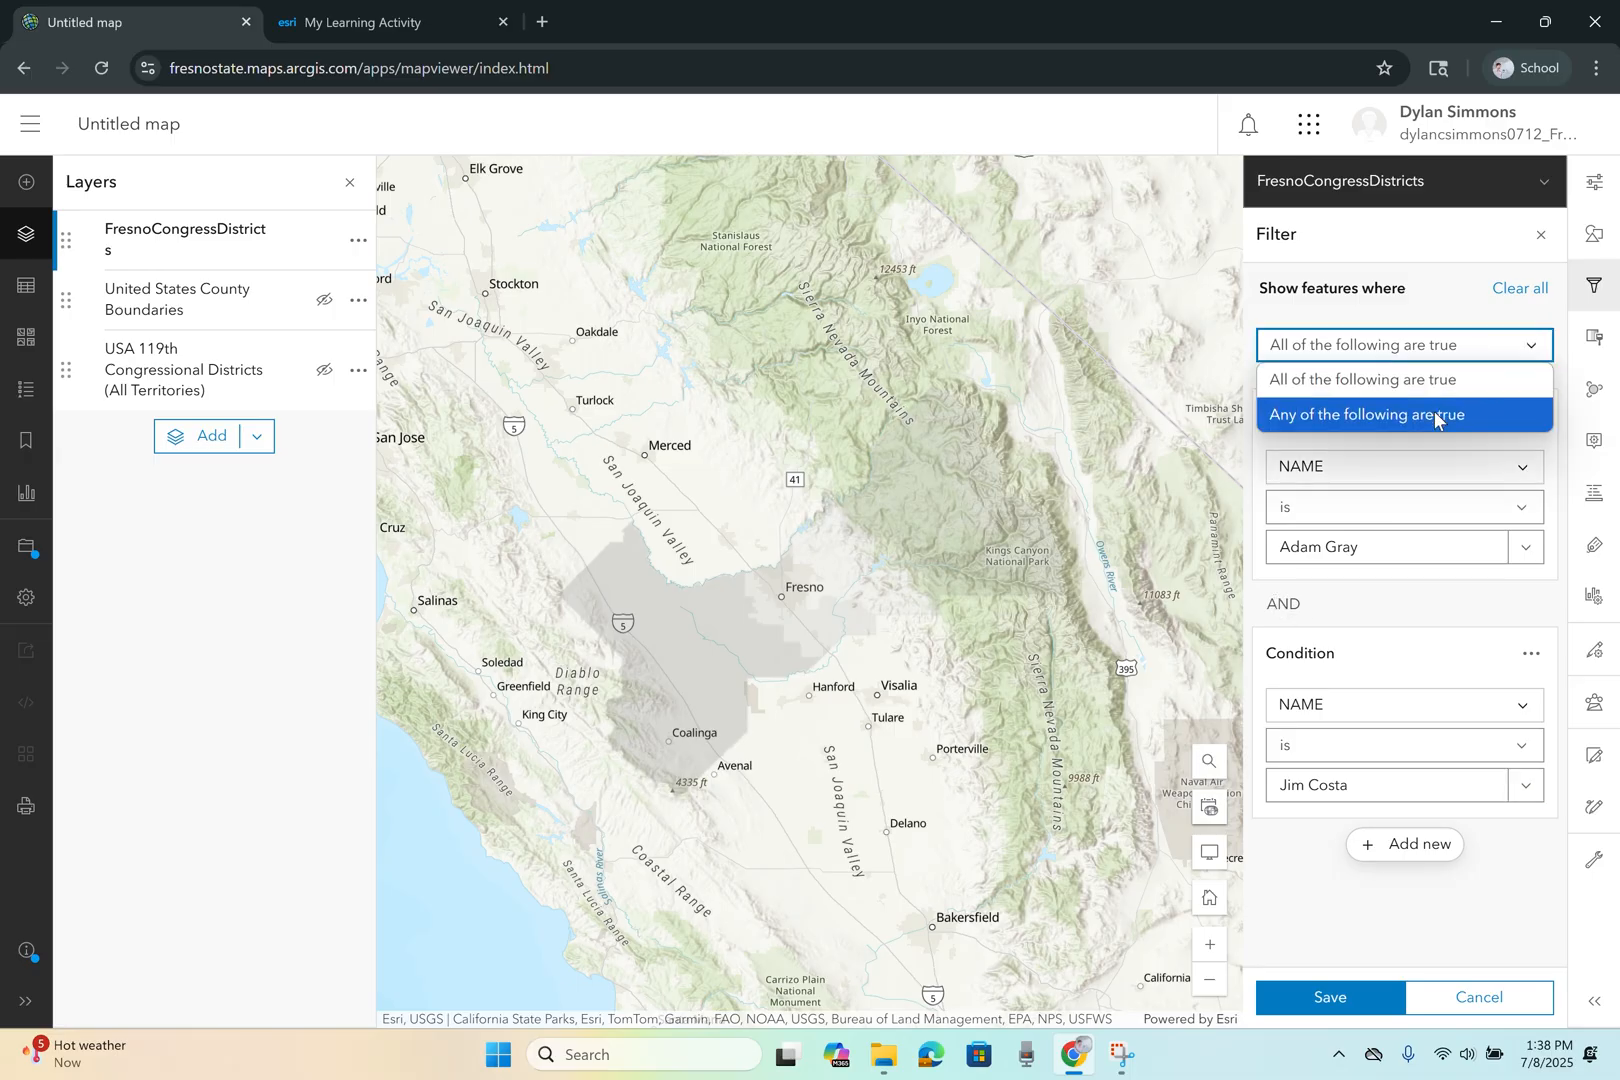
pyautogui.click(1435, 415)
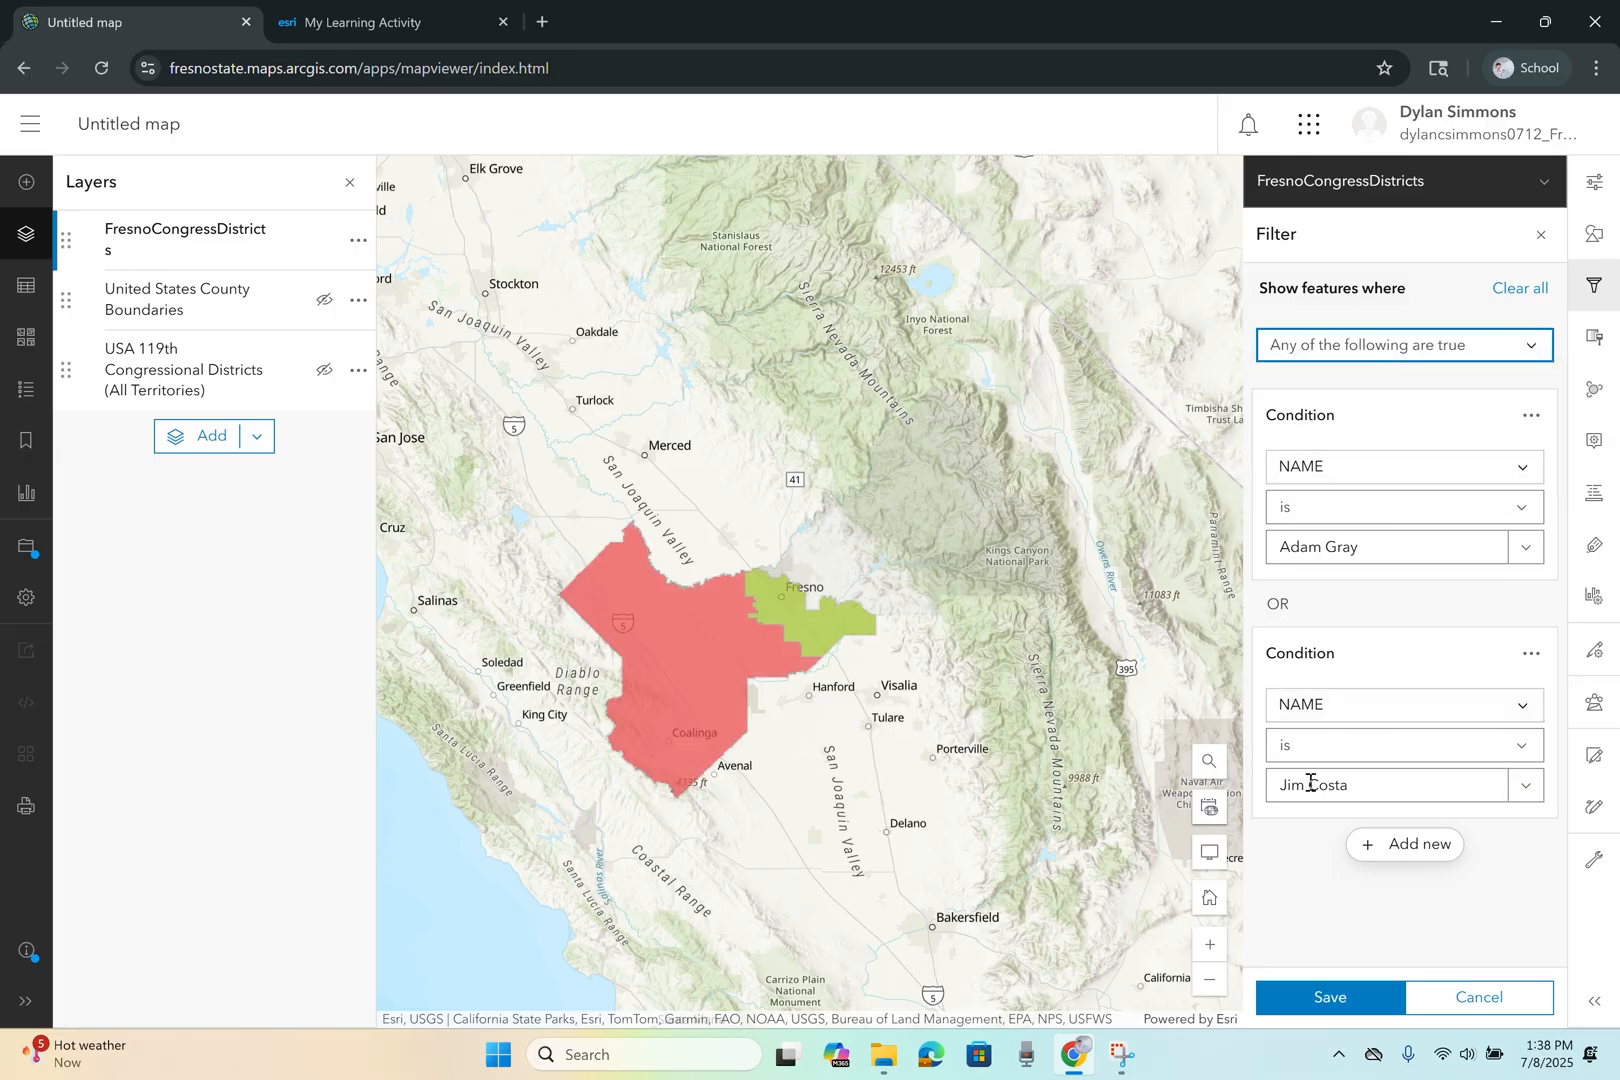
# - Add a third filter condition where NAME is Vince Fong
pyautogui.click(1393, 843)
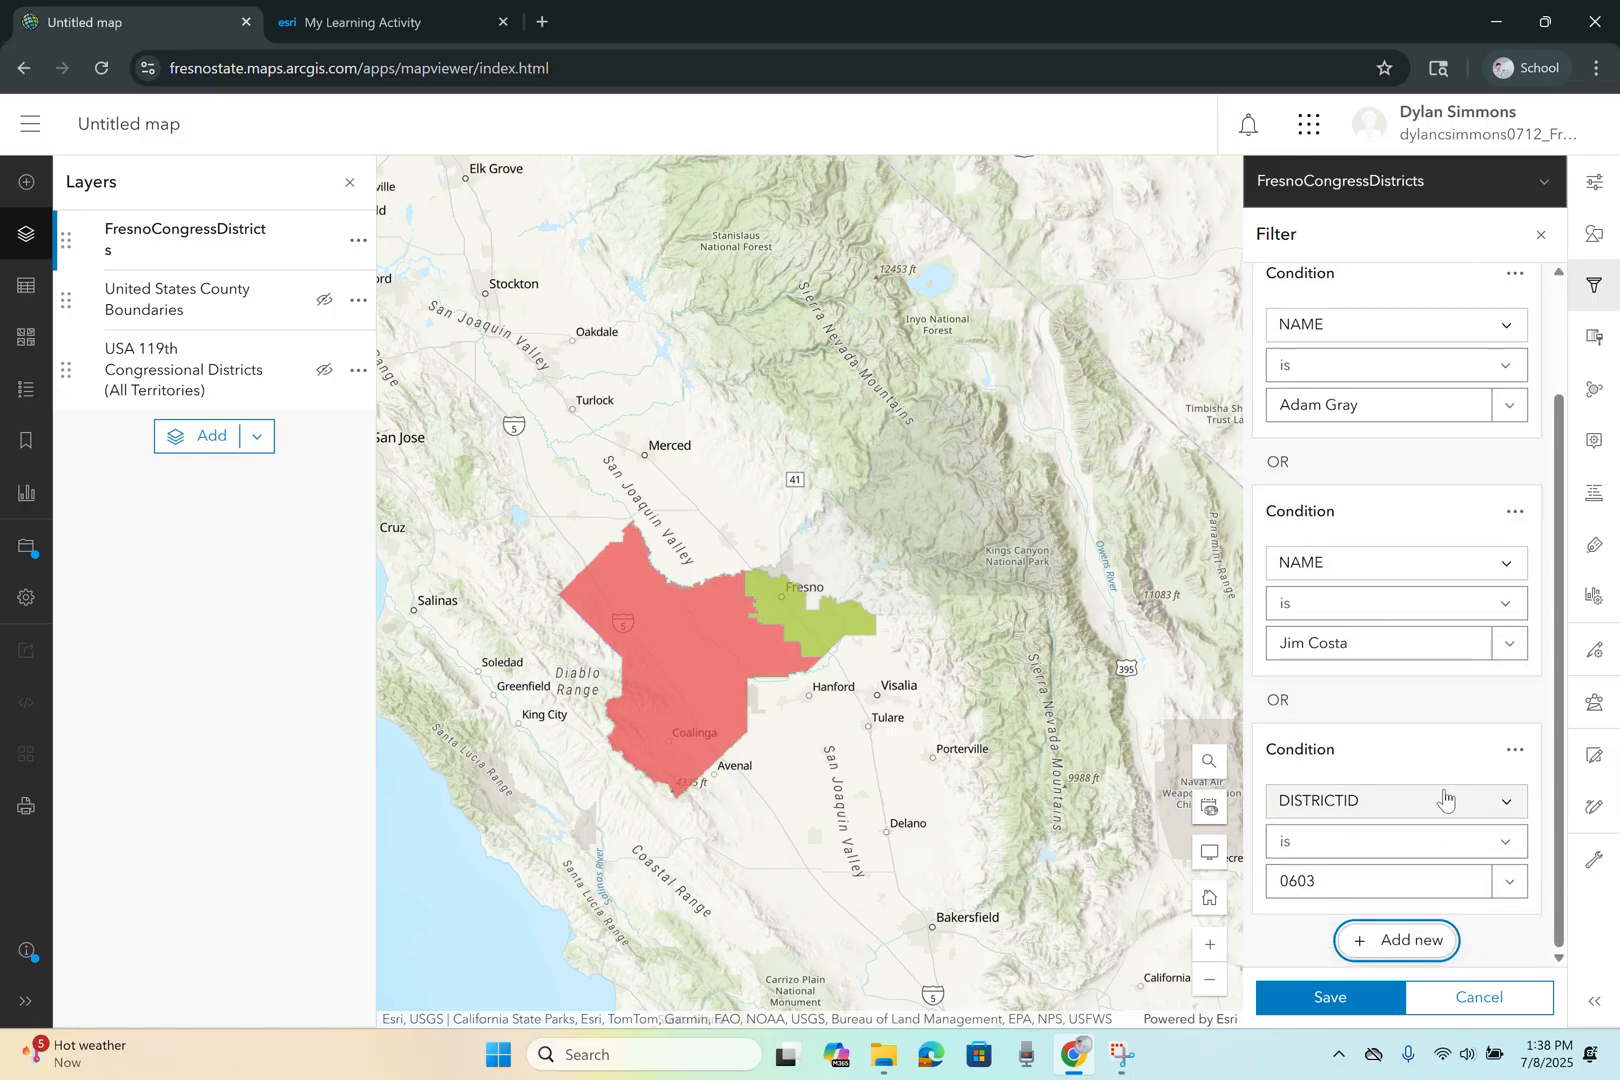
pyautogui.click(1446, 801)
pyautogui.click(1360, 755)
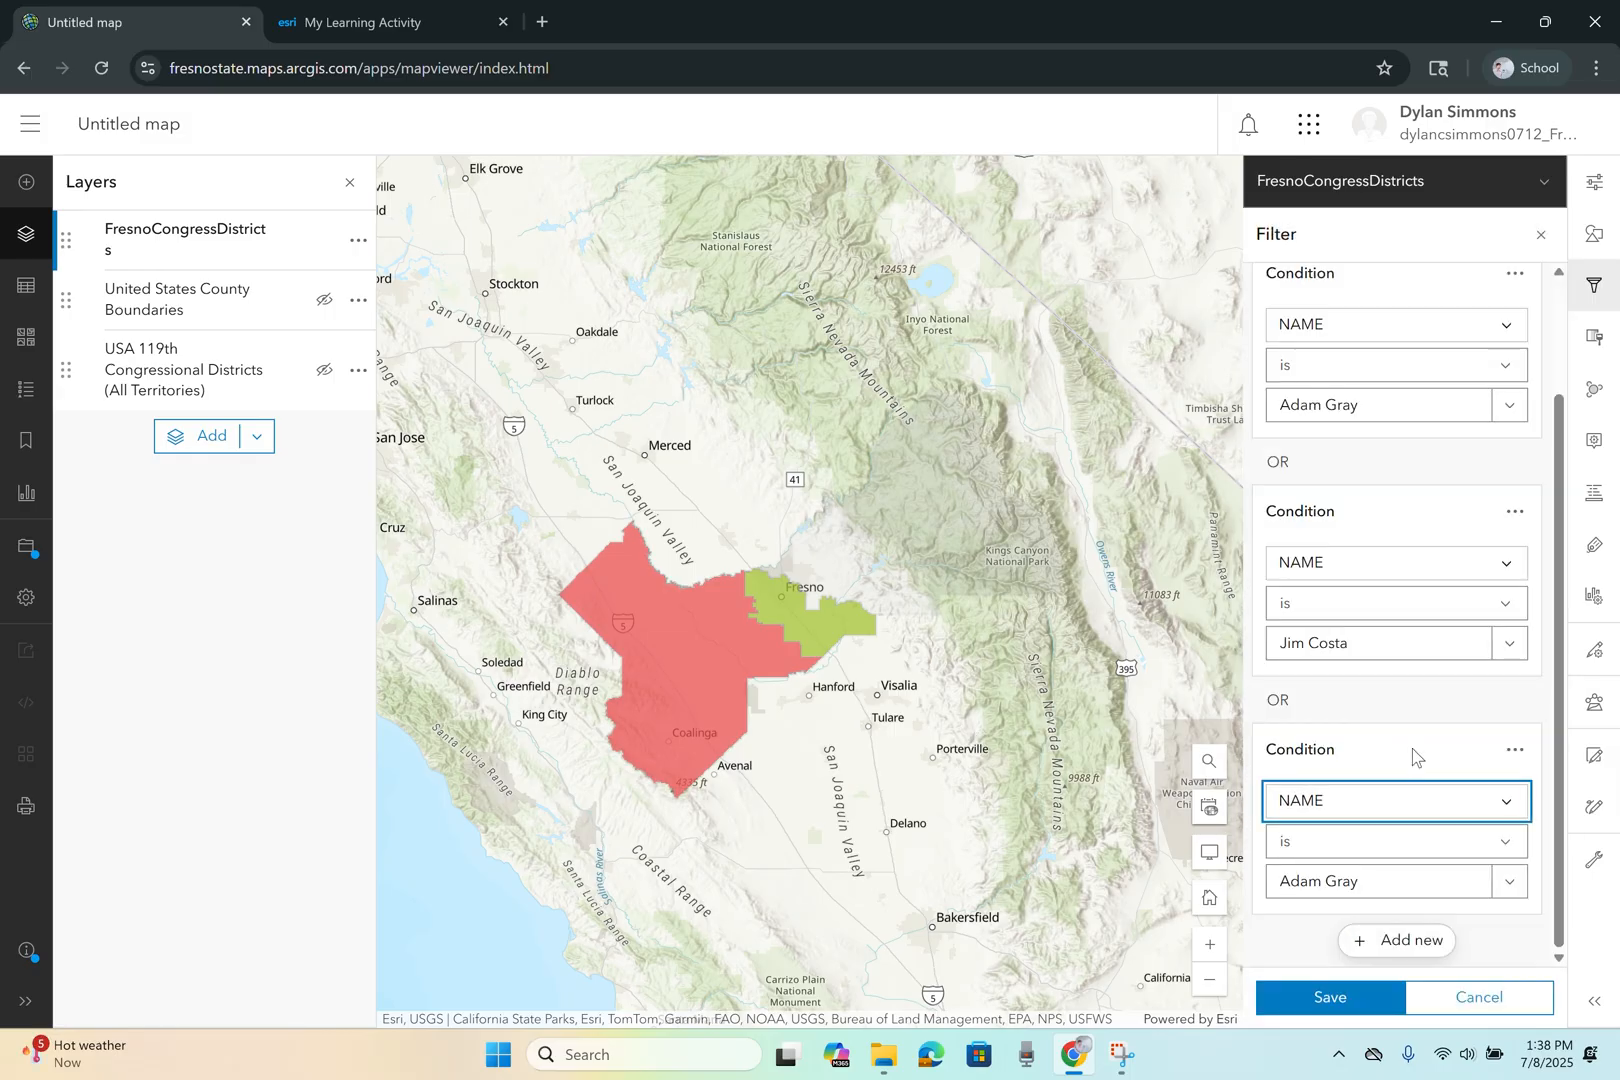
pyautogui.click(1507, 878)
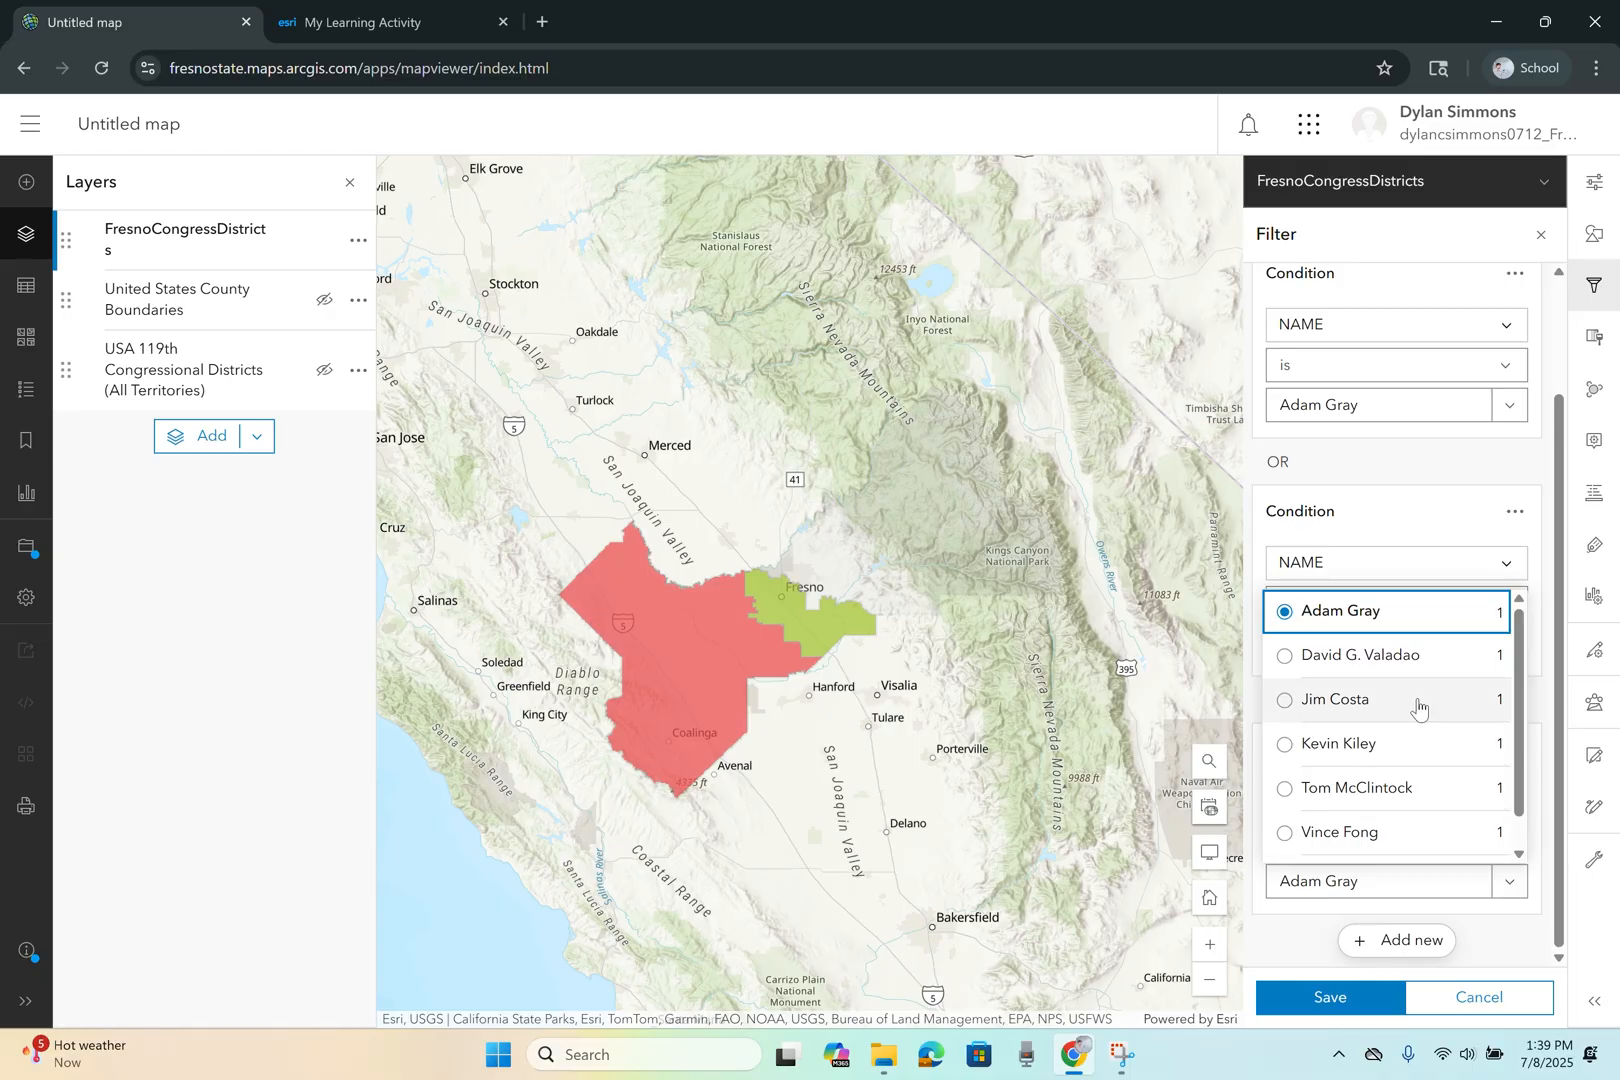
pyautogui.click(1409, 668)
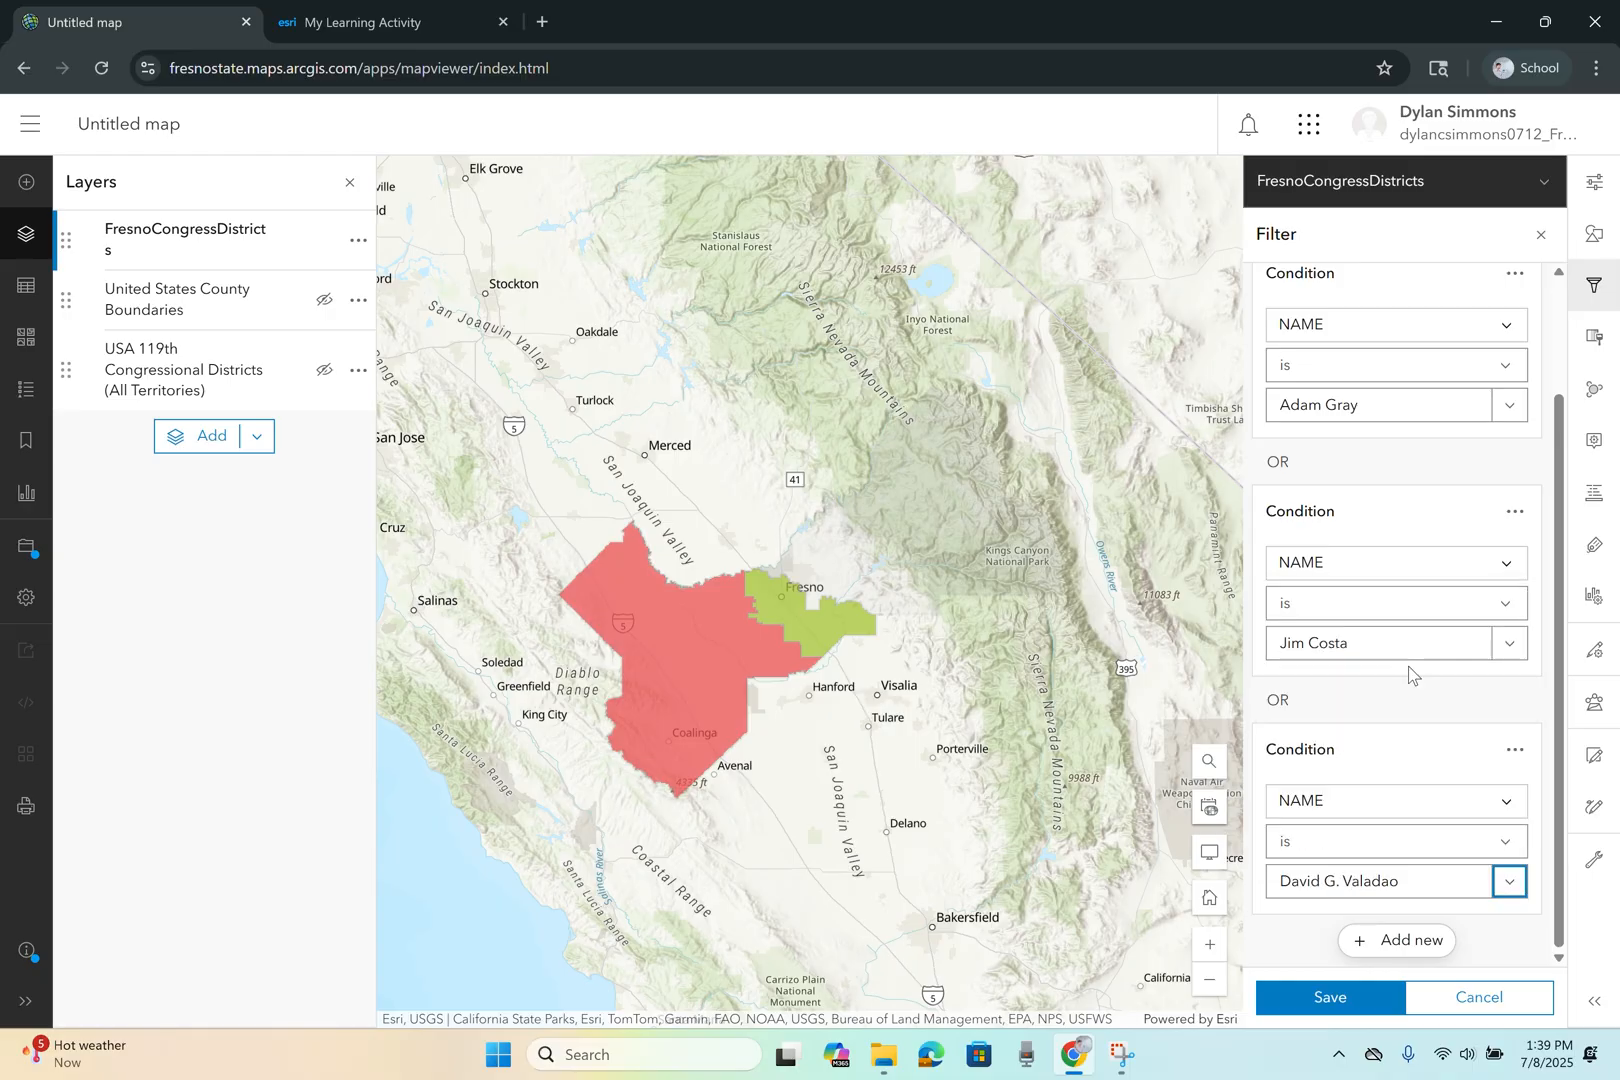
pyautogui.click(1505, 882)
pyautogui.click(1443, 843)
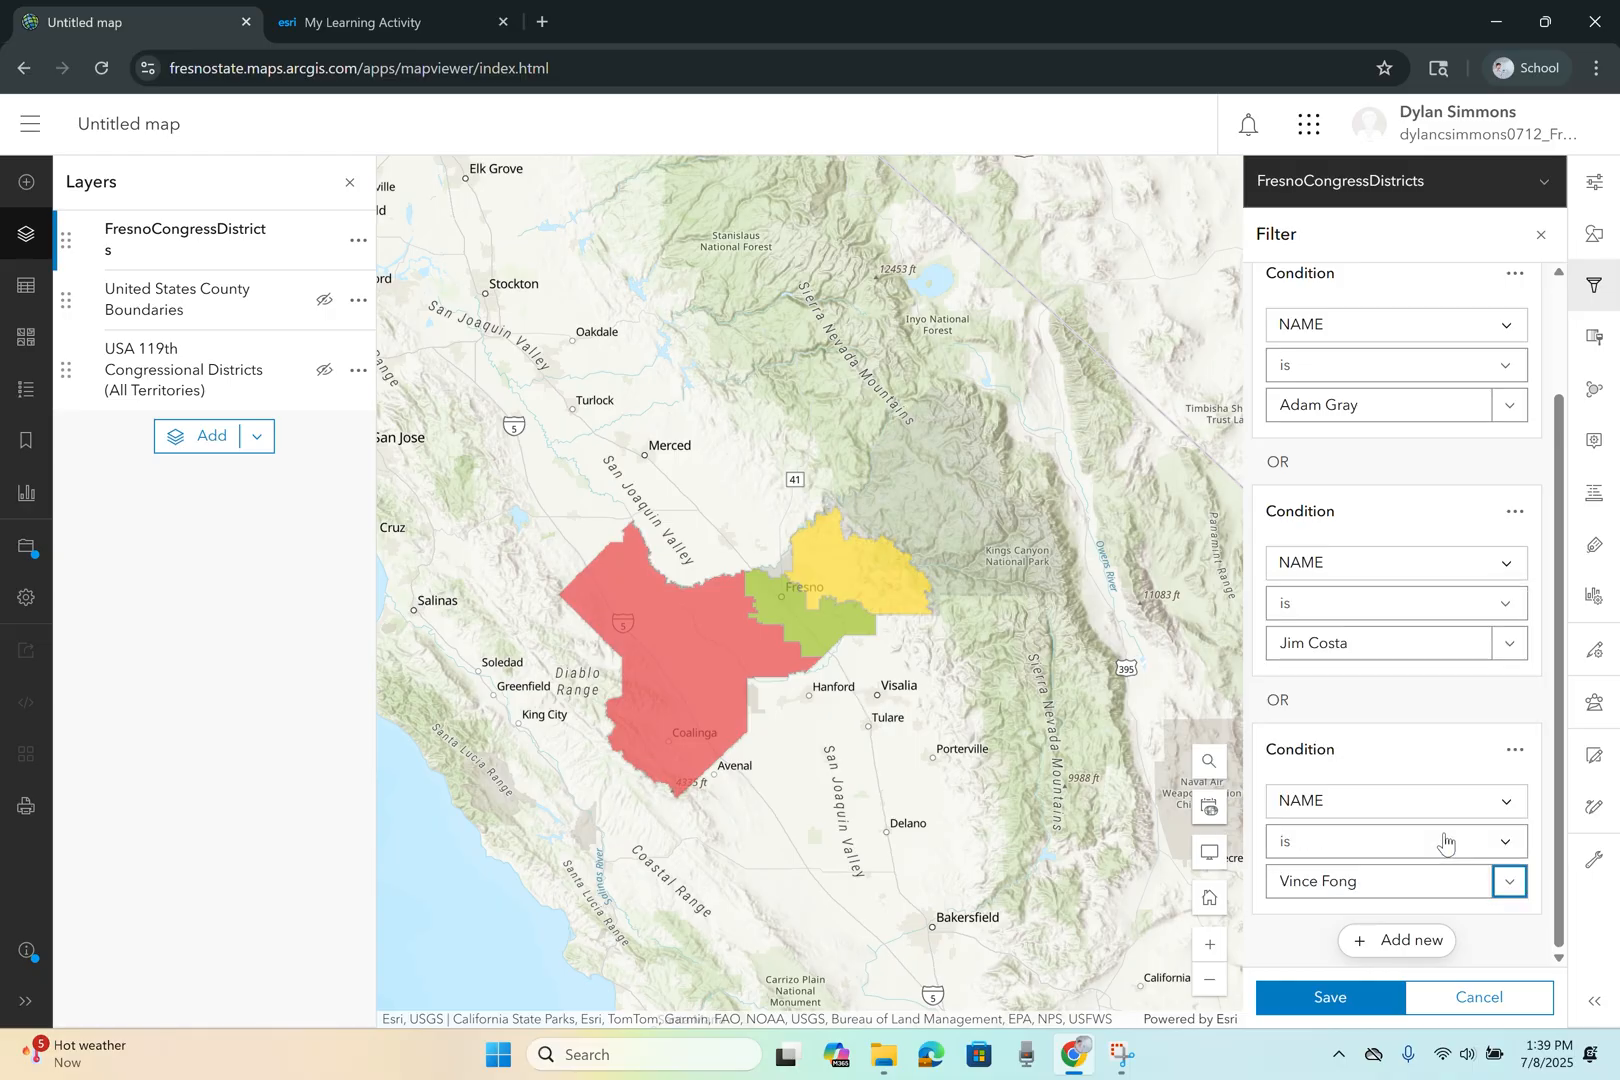
# - Add a fourth filter condition where NAME is Tom McClintock, and save the FresnoCongressDistricts filter
pyautogui.click(1411, 940)
pyautogui.click(1419, 800)
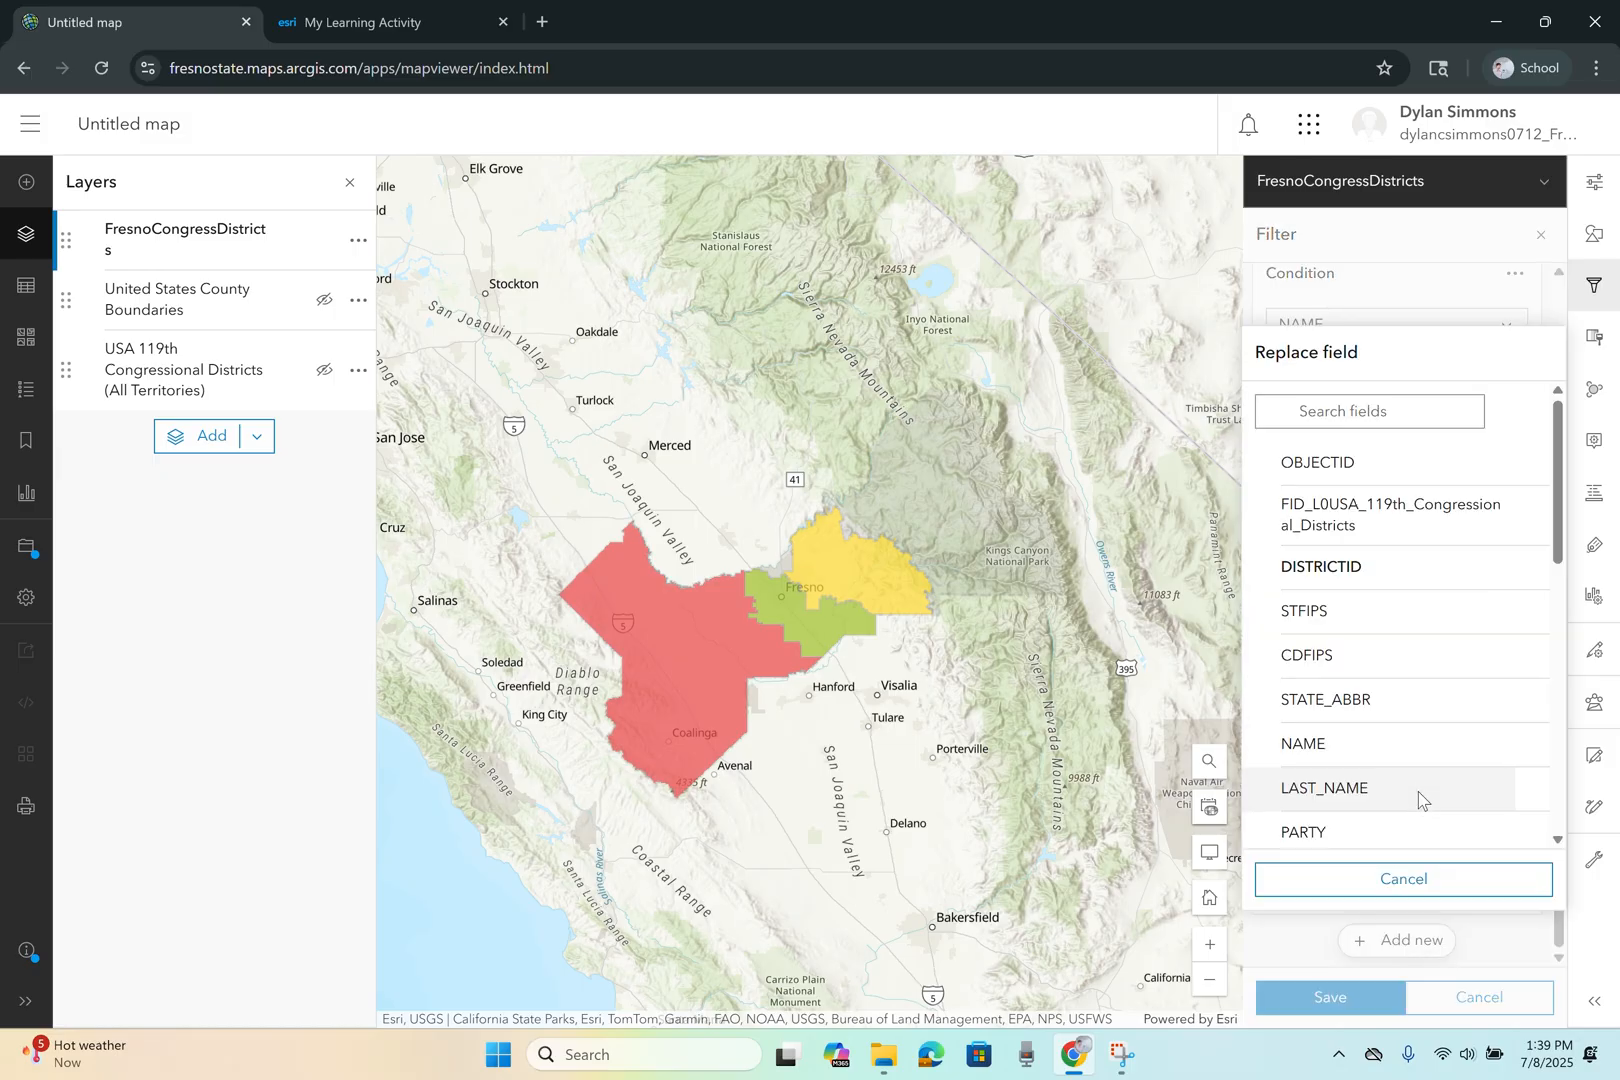
pyautogui.click(1358, 740)
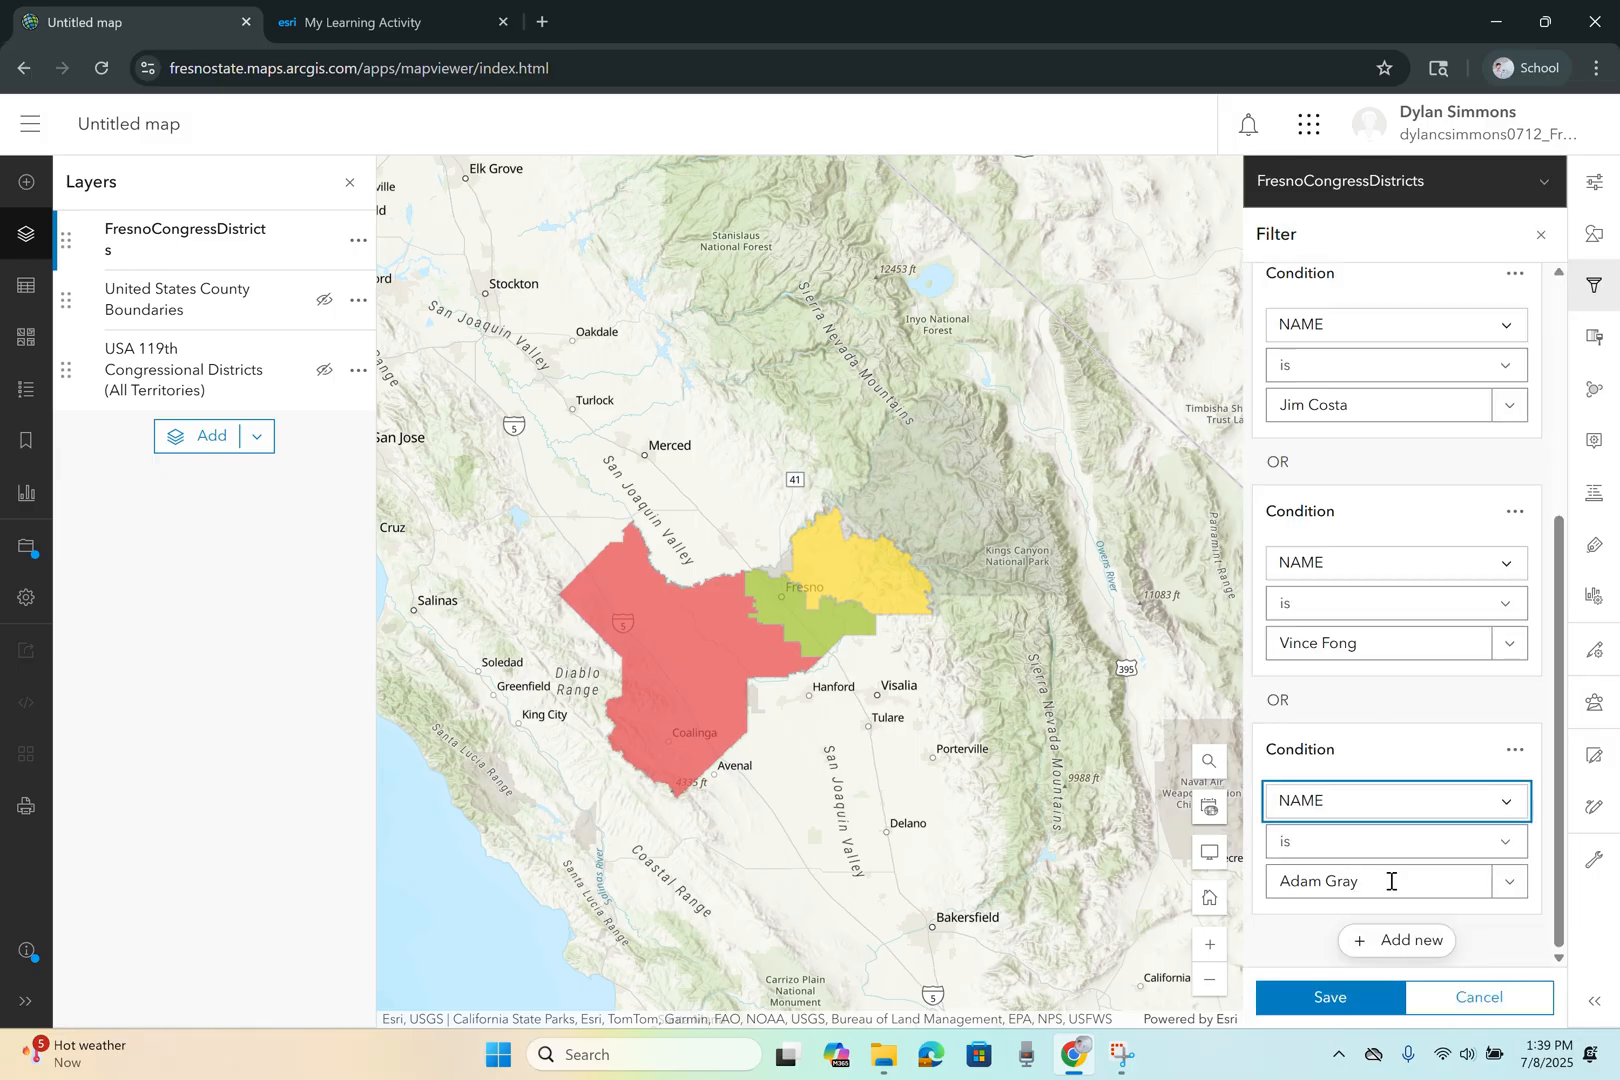
pyautogui.click(1509, 880)
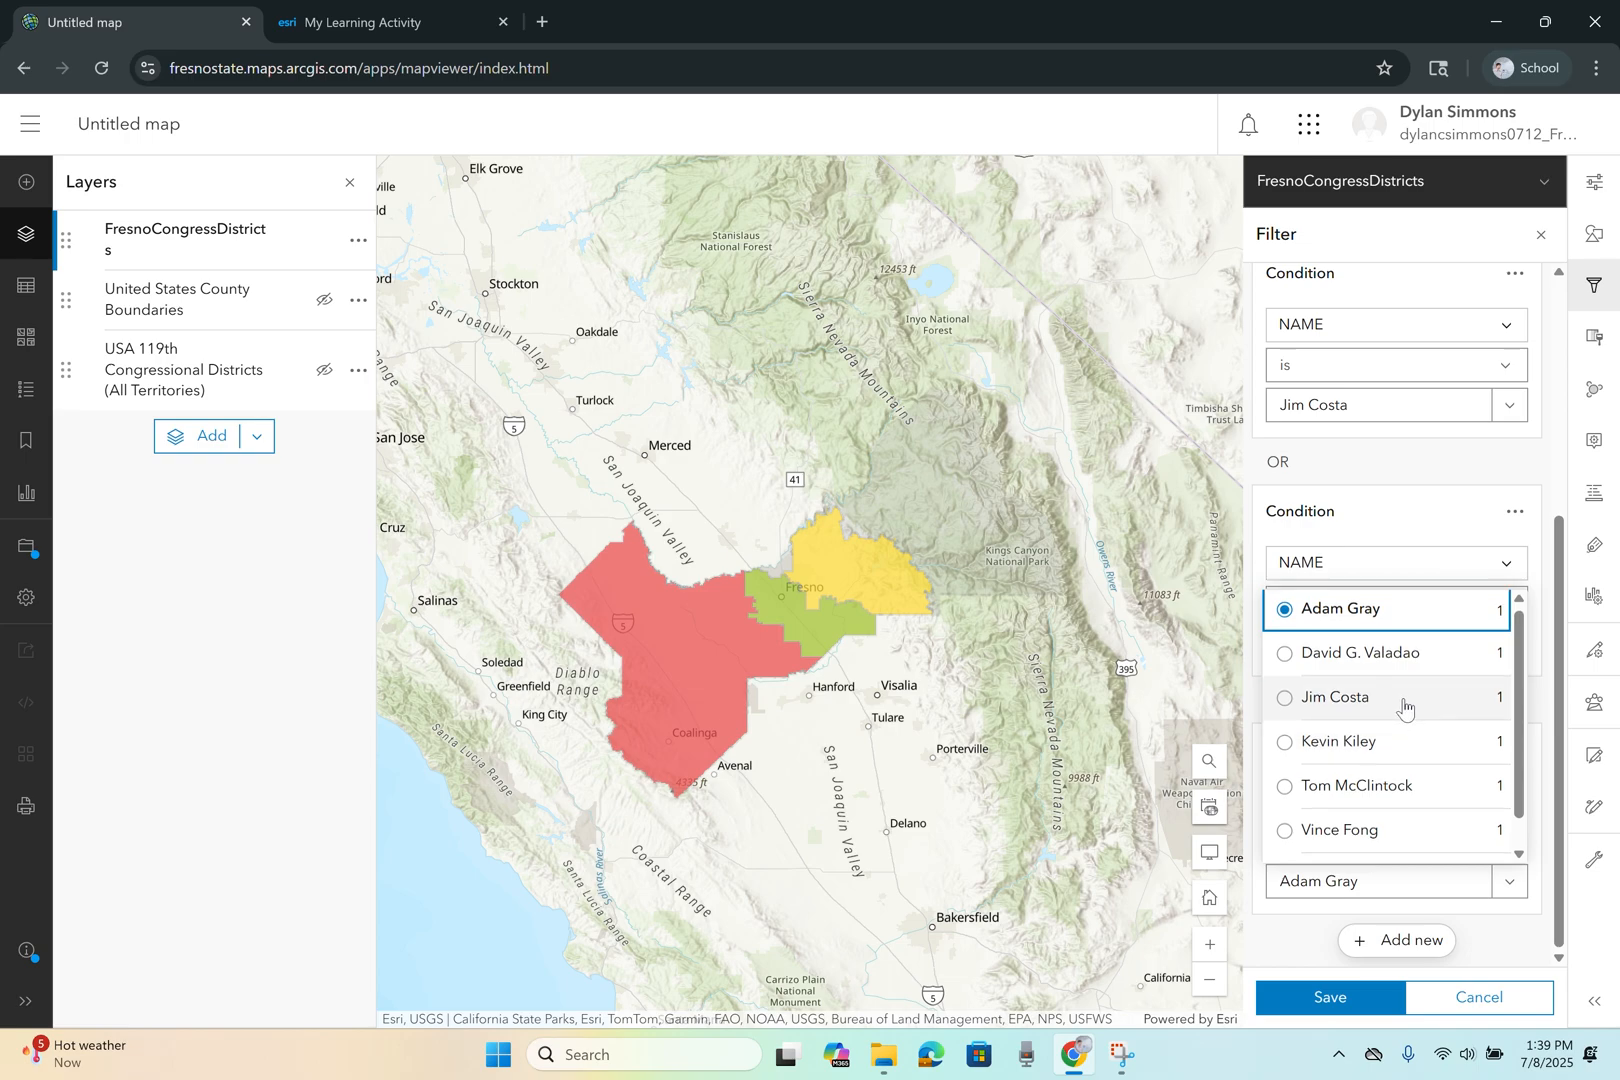
pyautogui.scroll(-1, 1404, 707)
pyautogui.click(1403, 752)
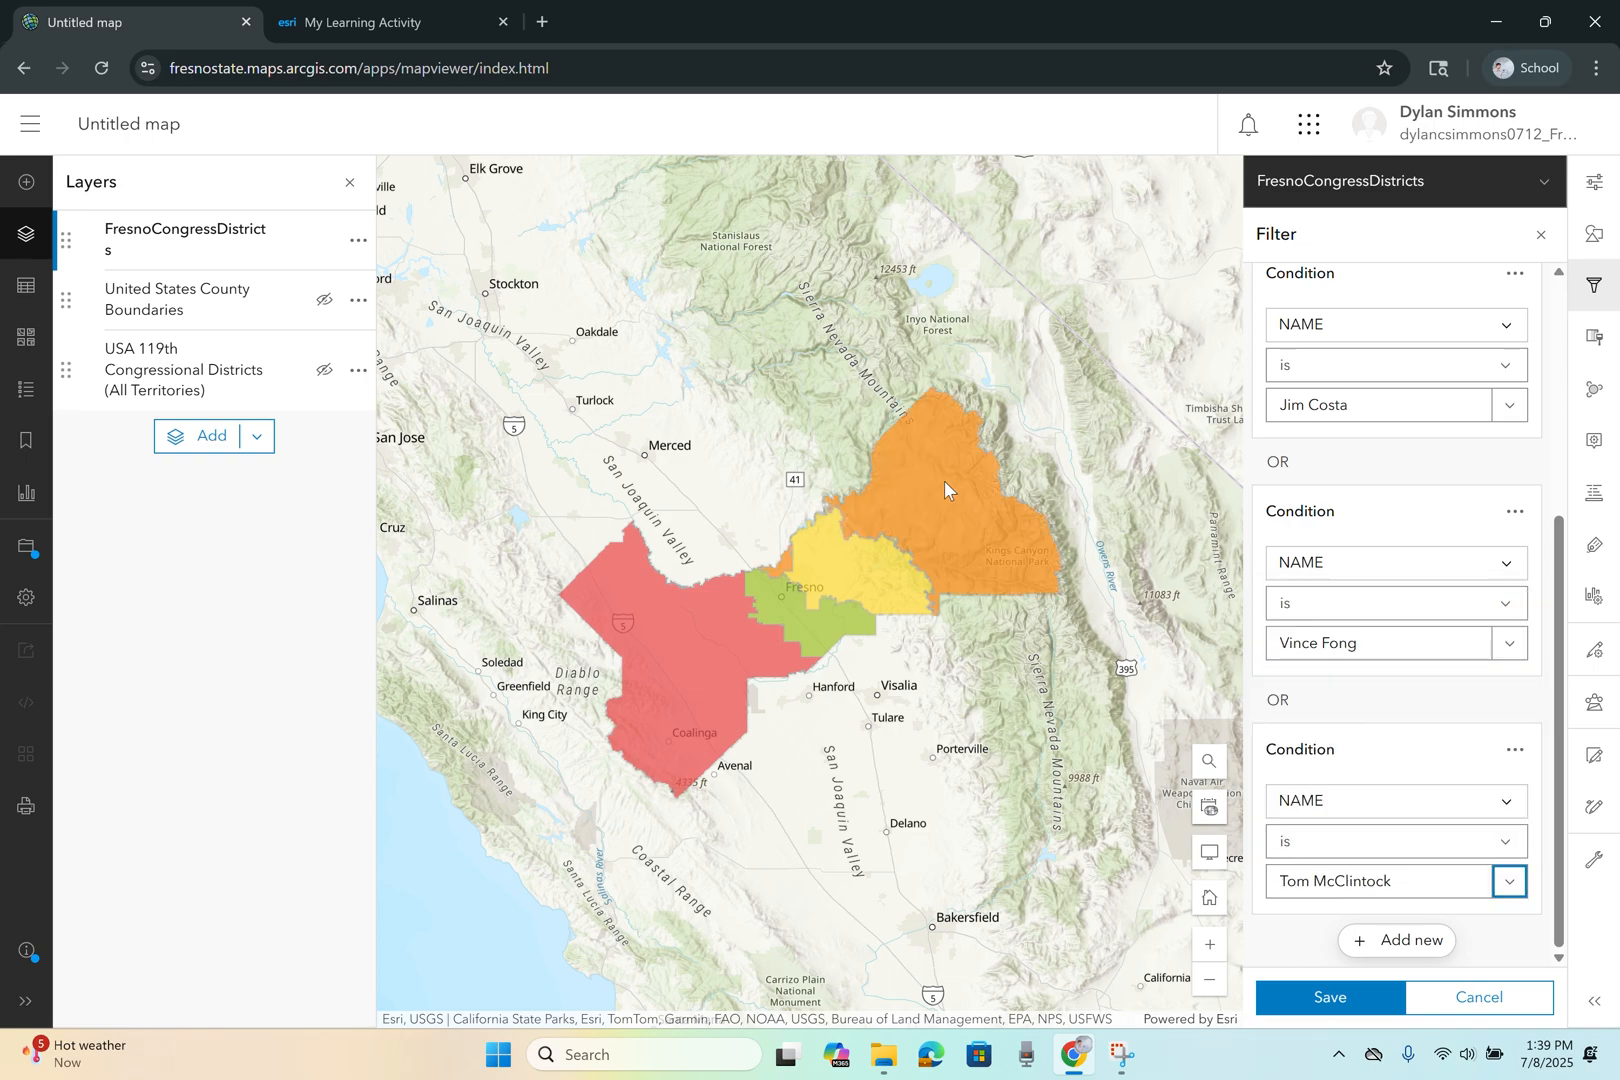
pyautogui.click(1345, 1008)
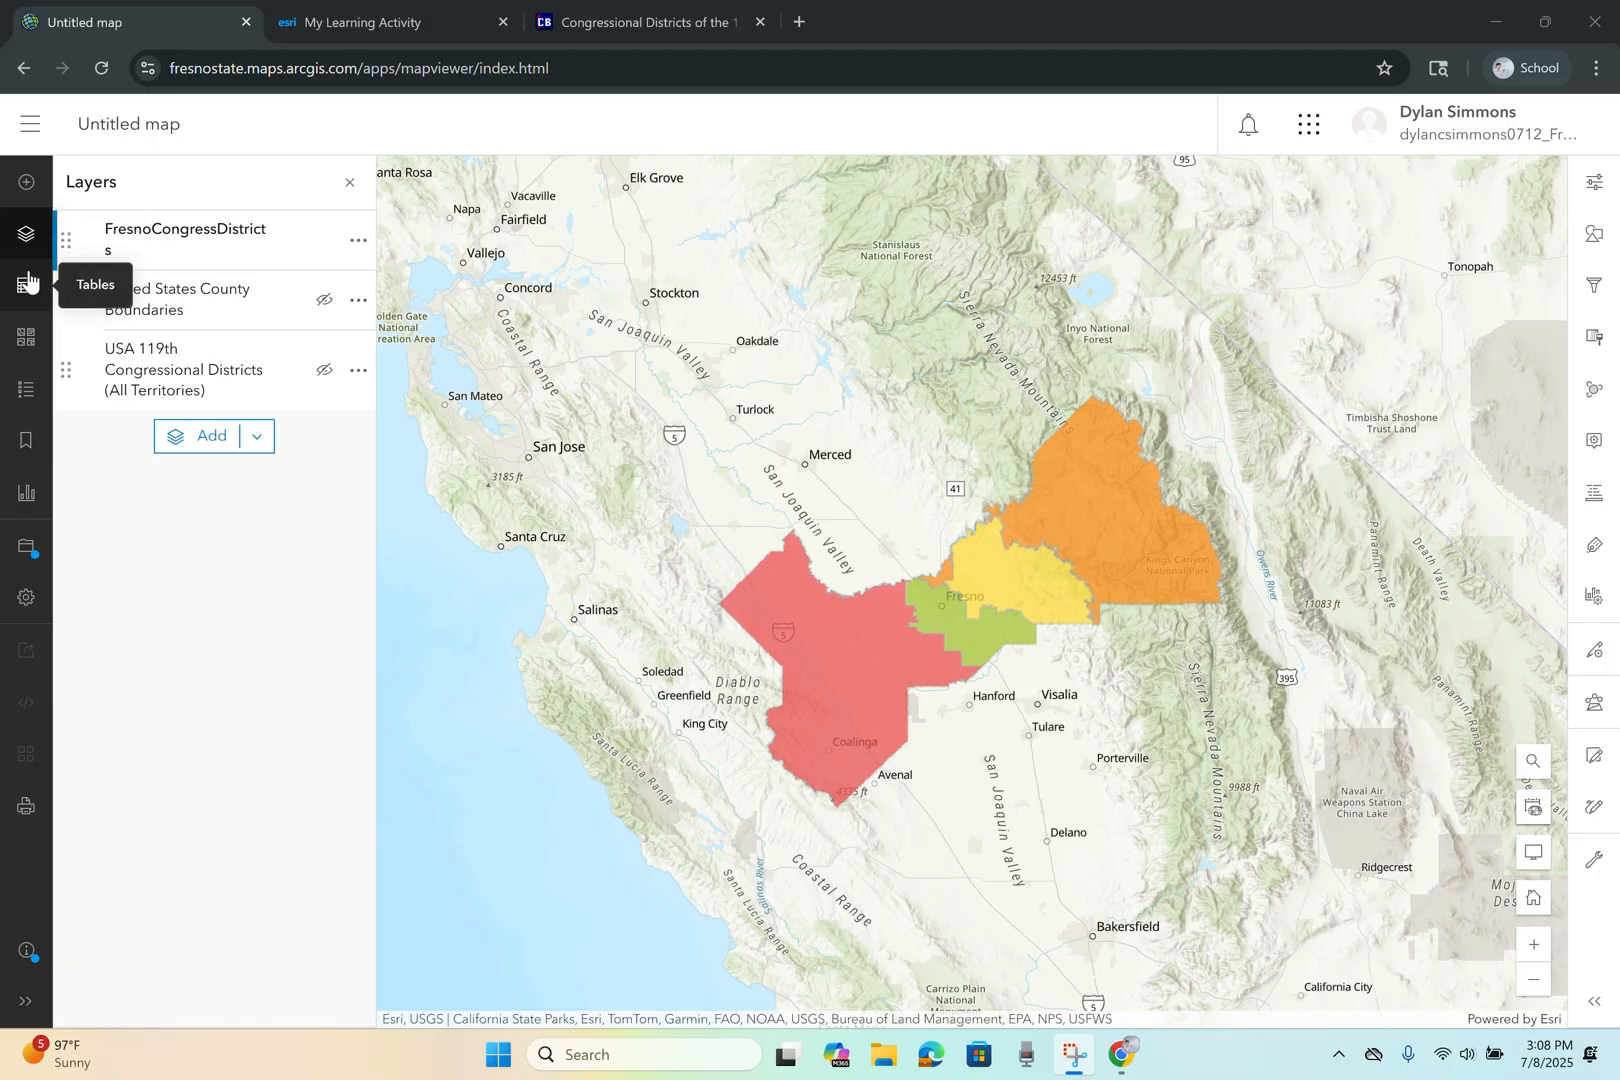
# - Change the map's basemap to Terrain with Labels
pyautogui.click(26, 339)
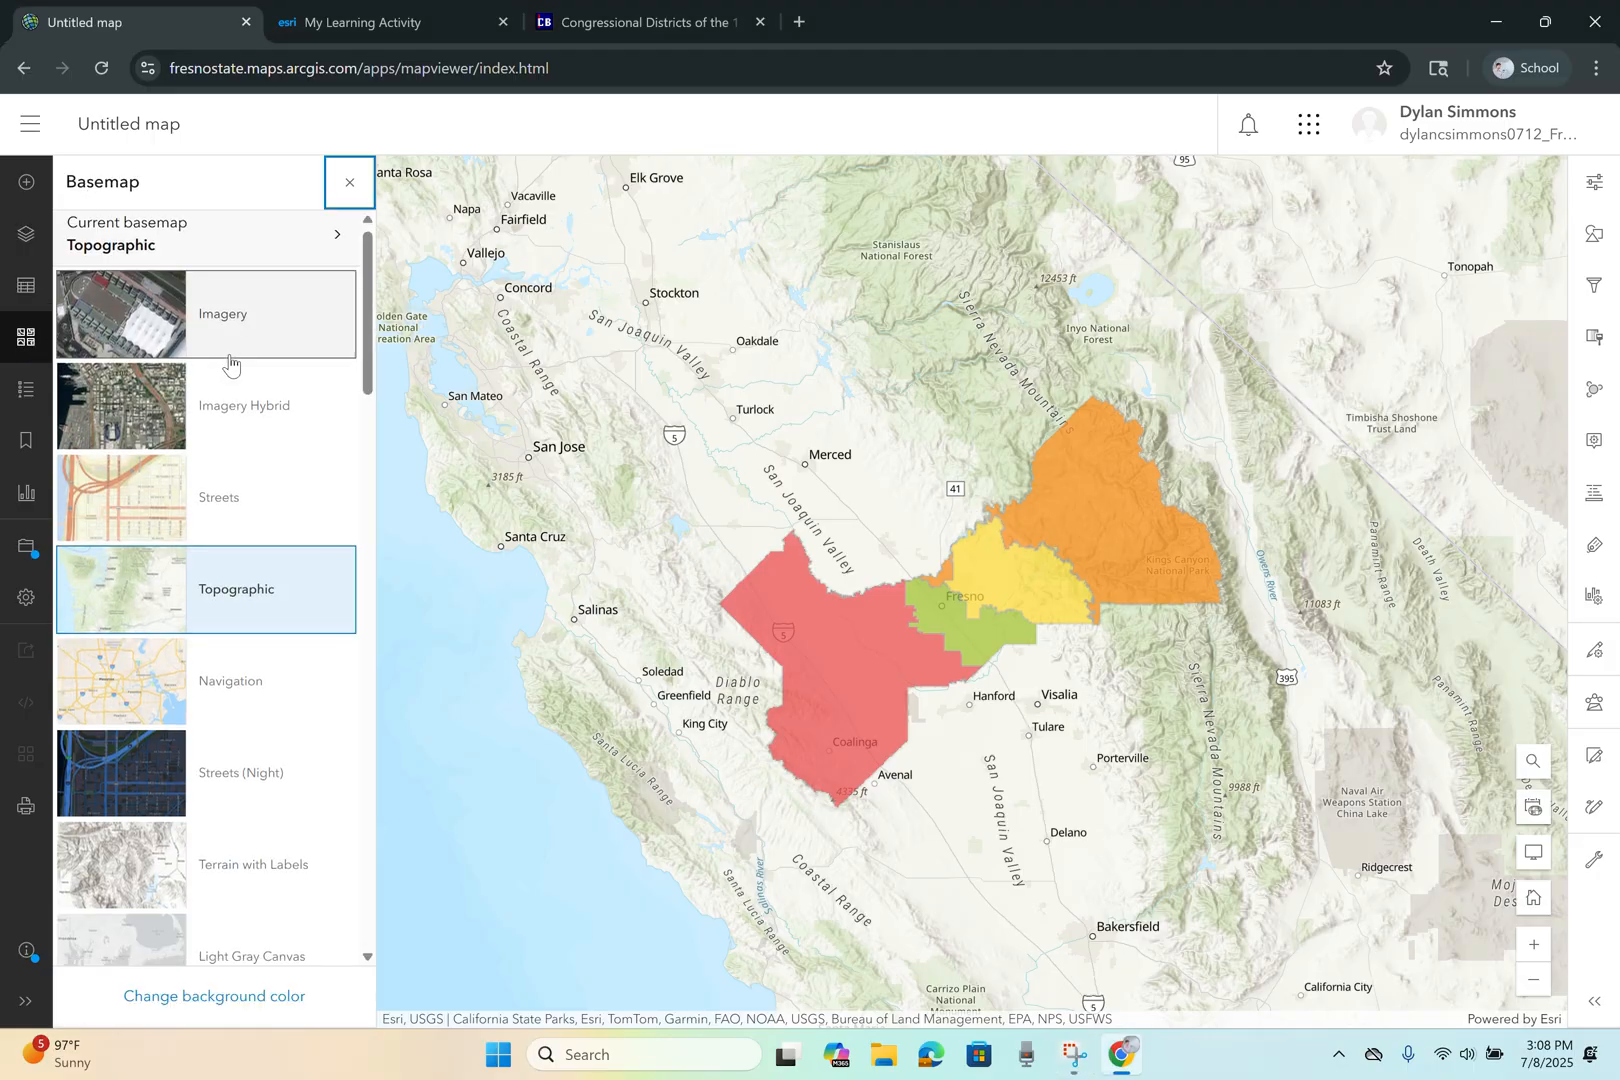
pyautogui.scroll(-3, 228, 360)
pyautogui.scroll(-1, 229, 366)
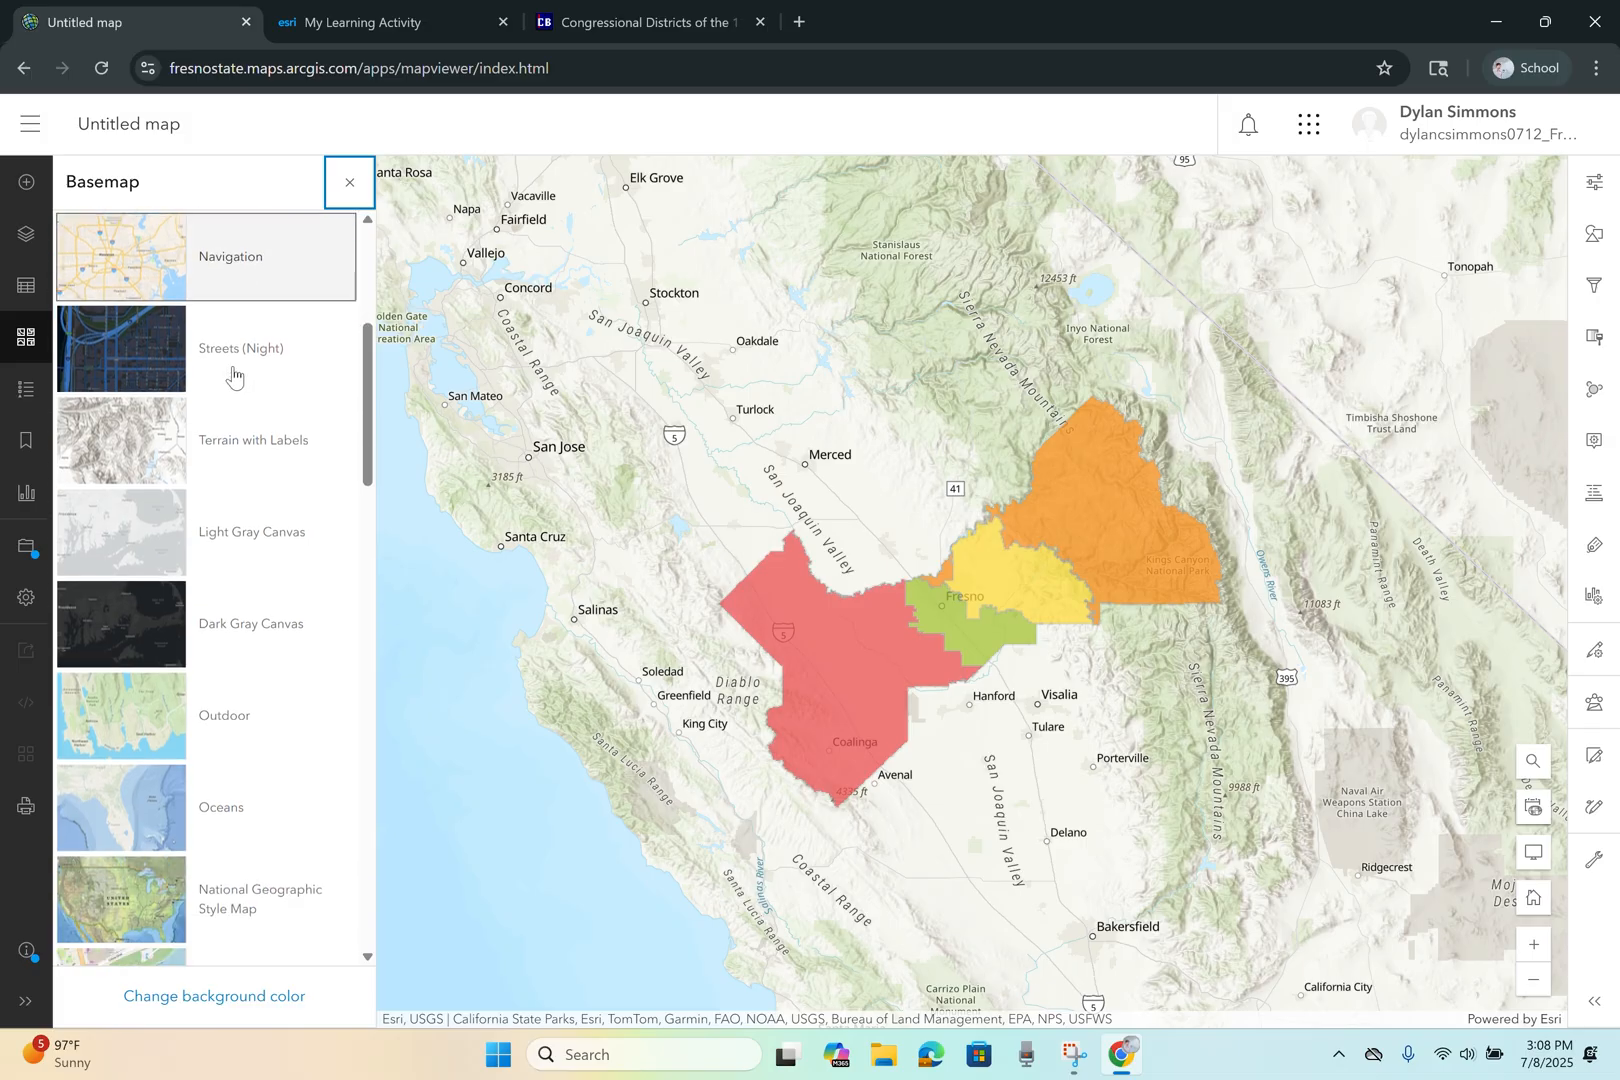
pyautogui.click(253, 443)
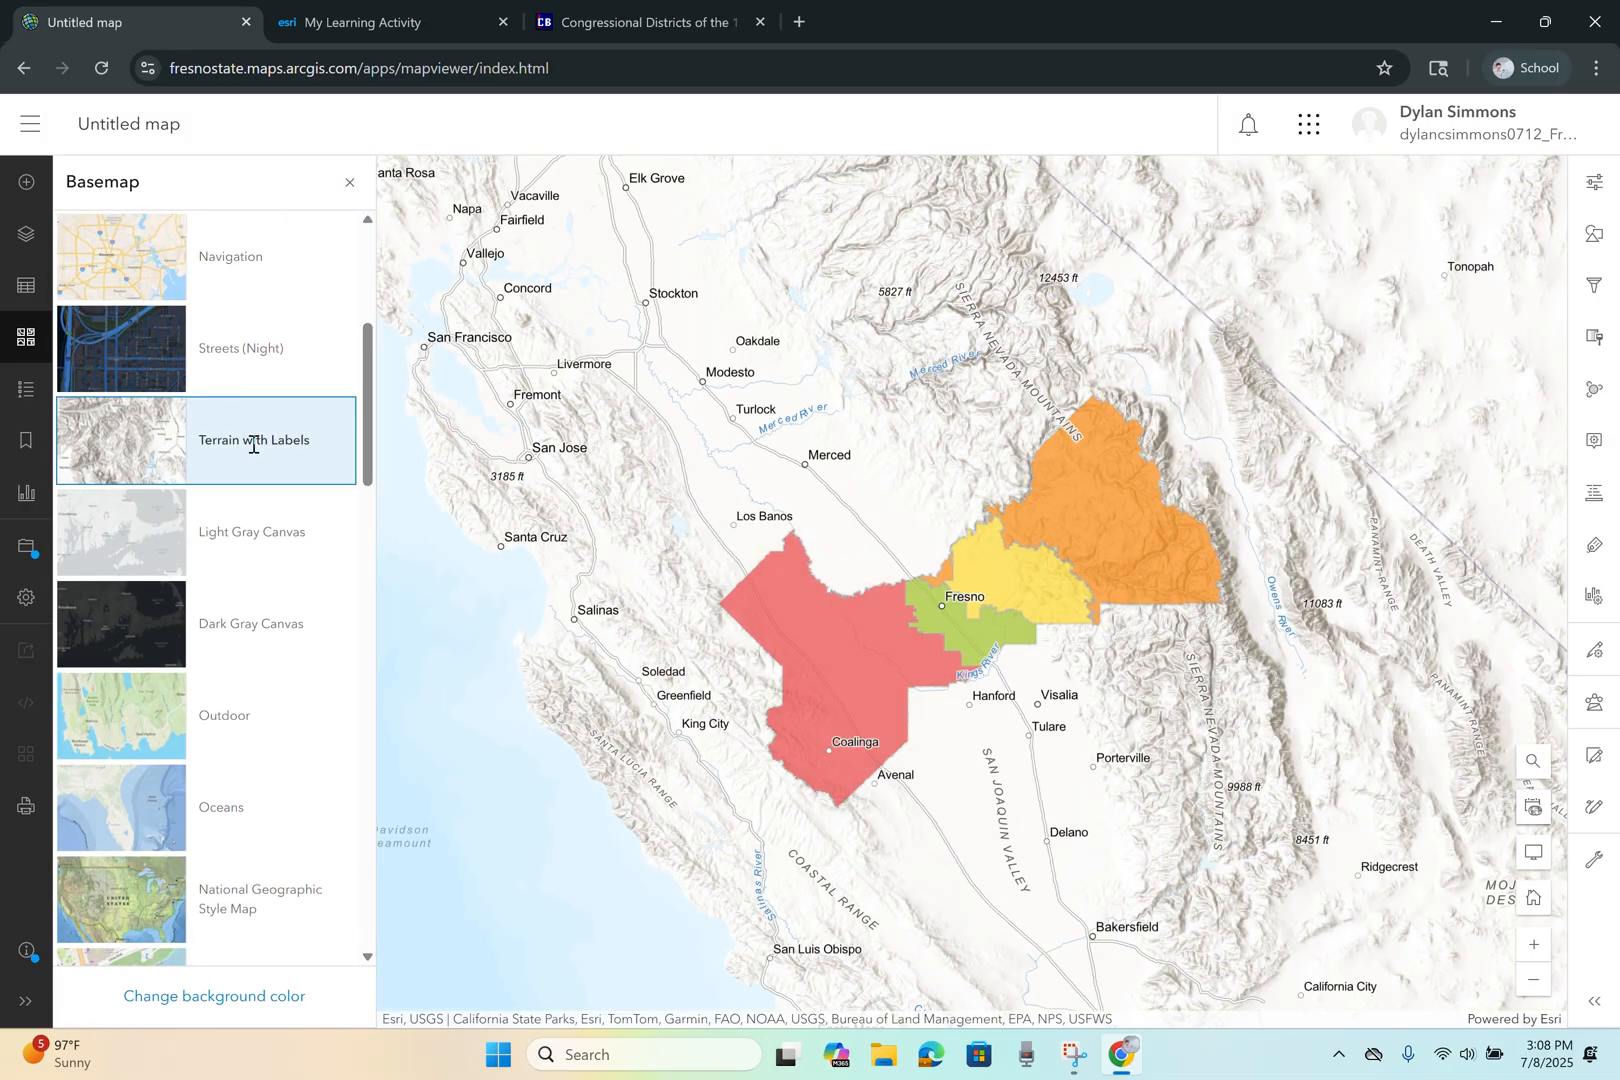
pyautogui.moveTo(367, 420)
pyautogui.mouseDown()
pyautogui.moveTo(364, 885)
pyautogui.moveTo(366, 508)
pyautogui.moveTo(418, 226)
pyautogui.mouseUp()
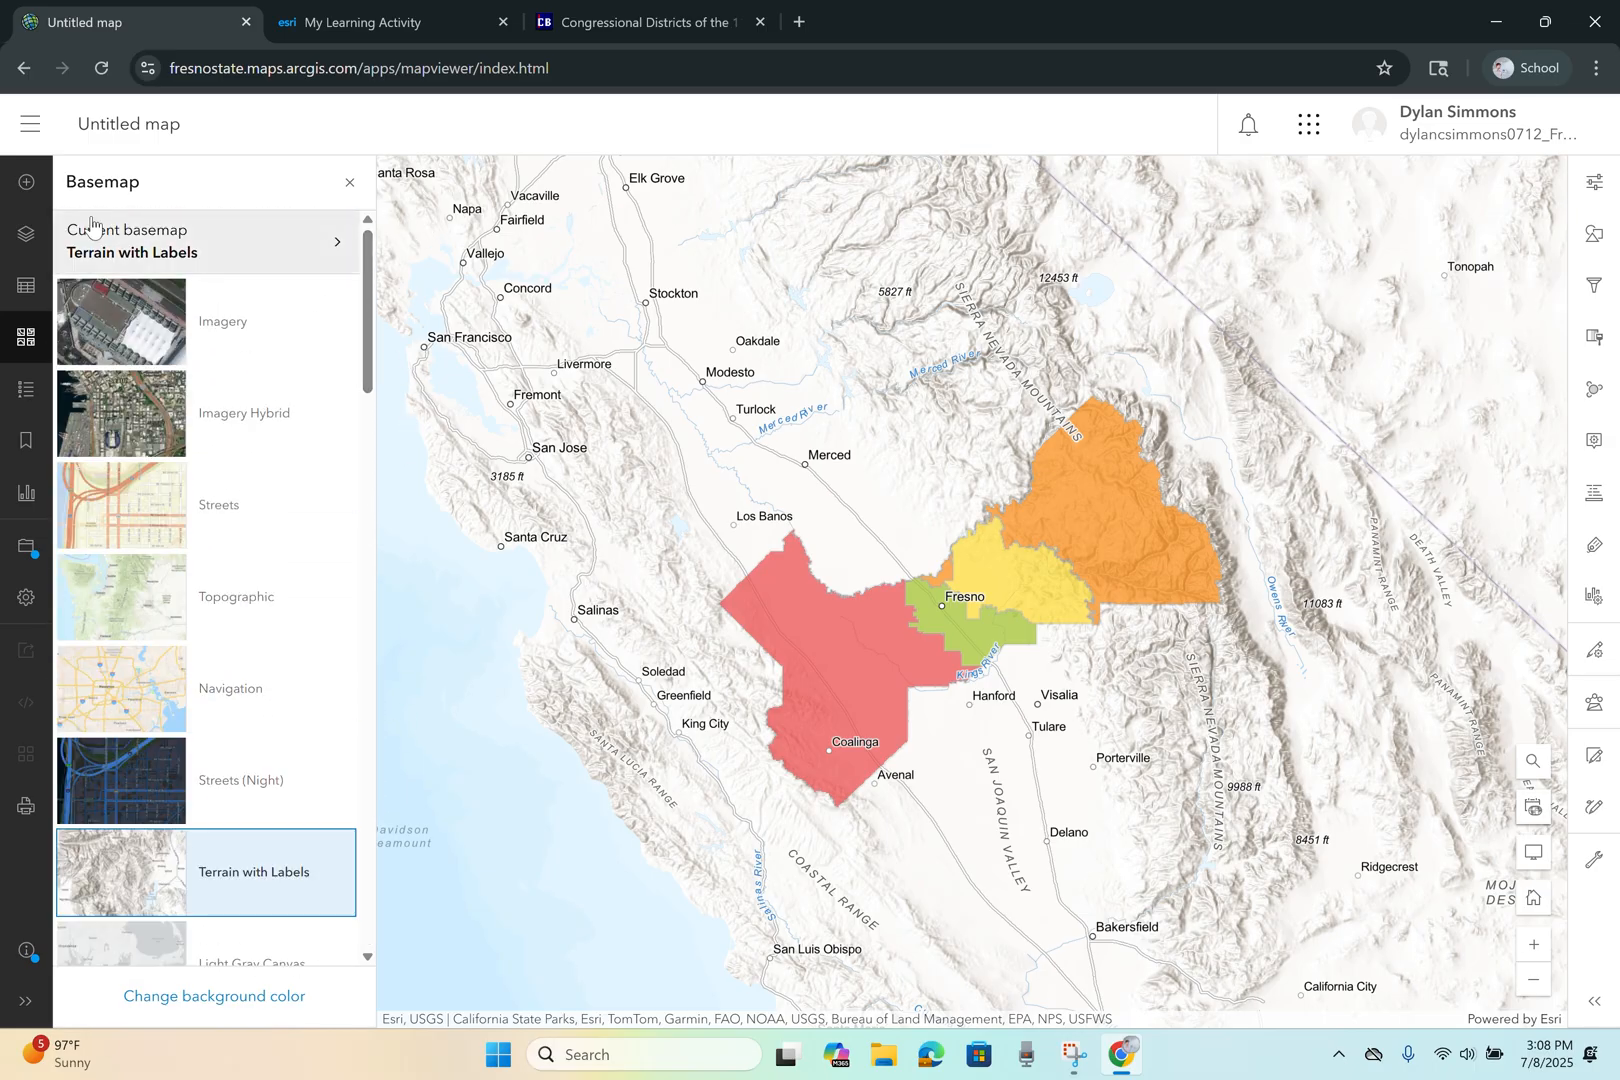
# - Remove the four 2020 and 2023 population fields and both Area in Square Miles fields from the FresnoCongressDistricts pop-up fields list
pyautogui.click(25, 234)
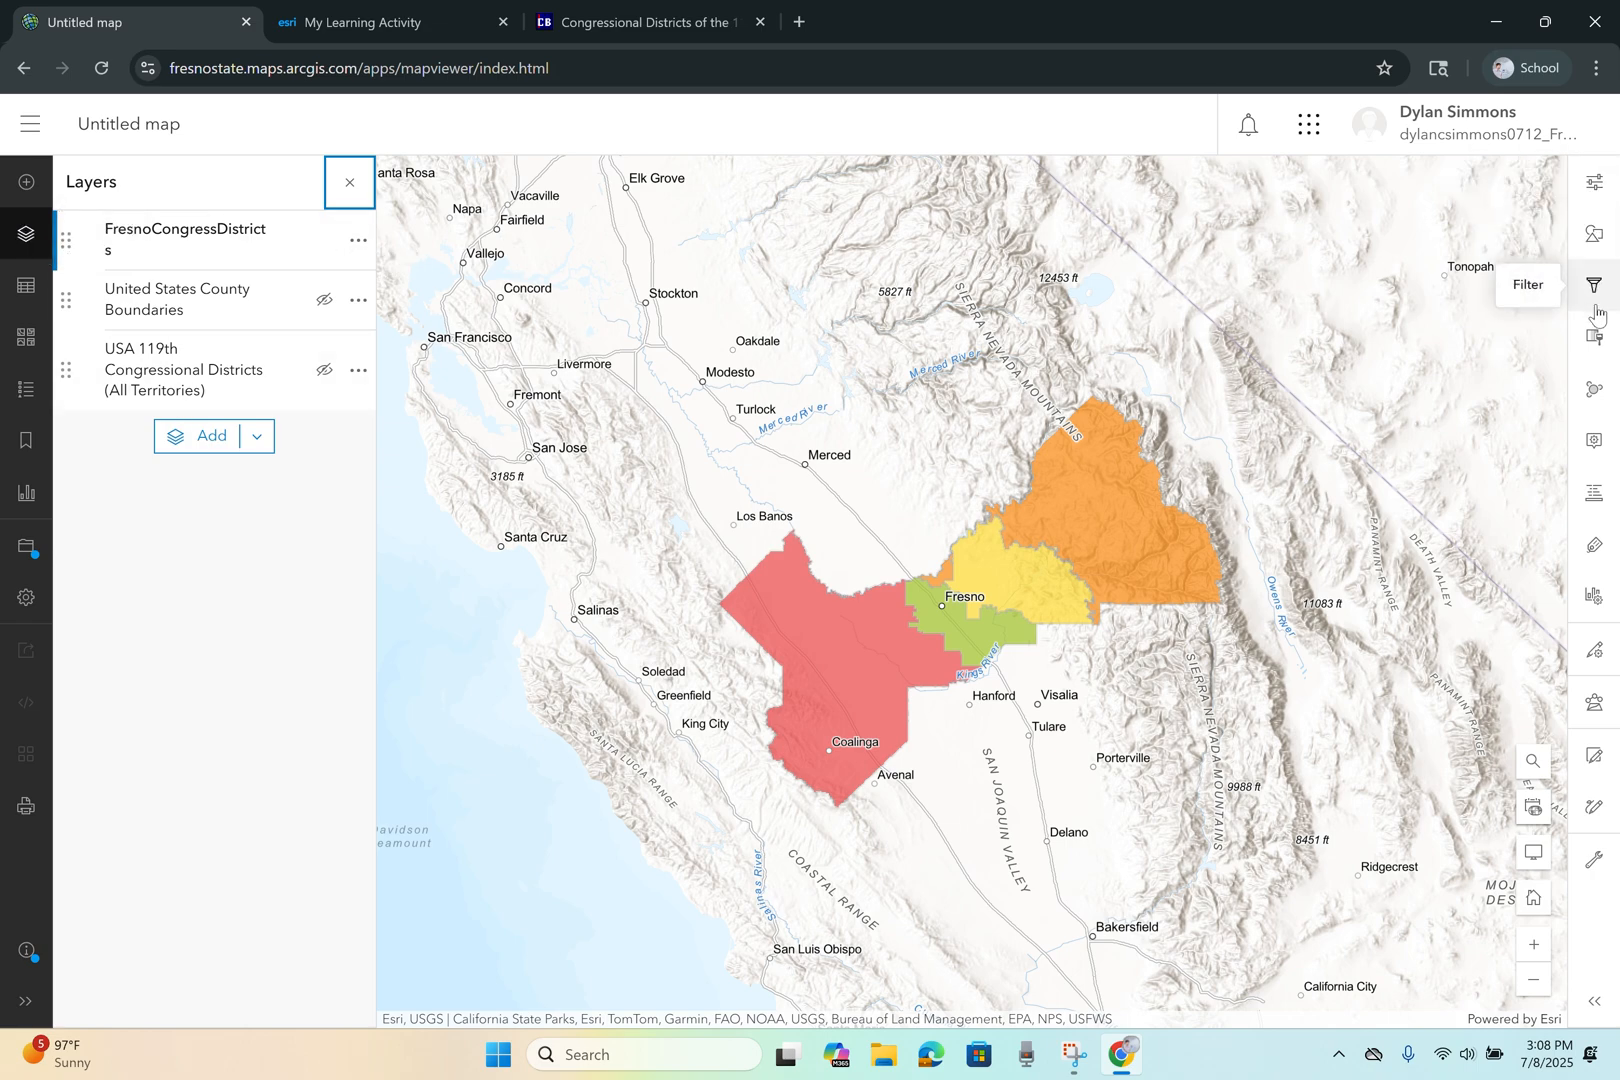
pyautogui.click(1593, 445)
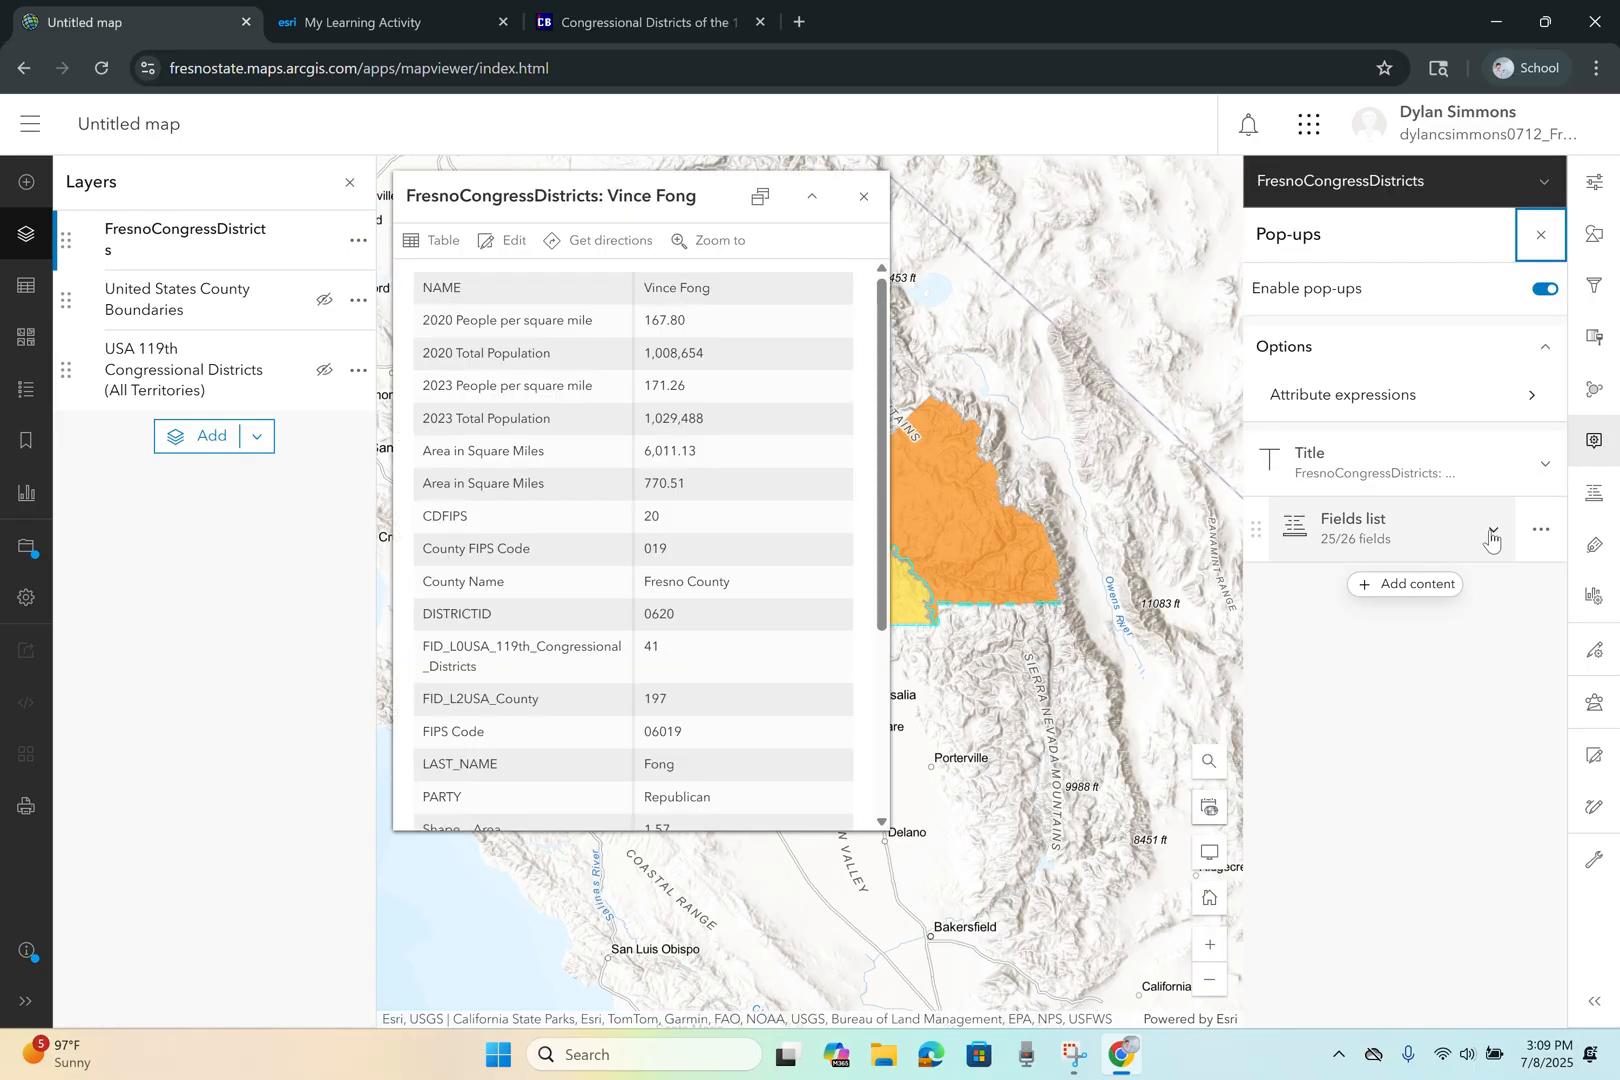
pyautogui.click(1492, 538)
pyautogui.scroll(-2, 1425, 611)
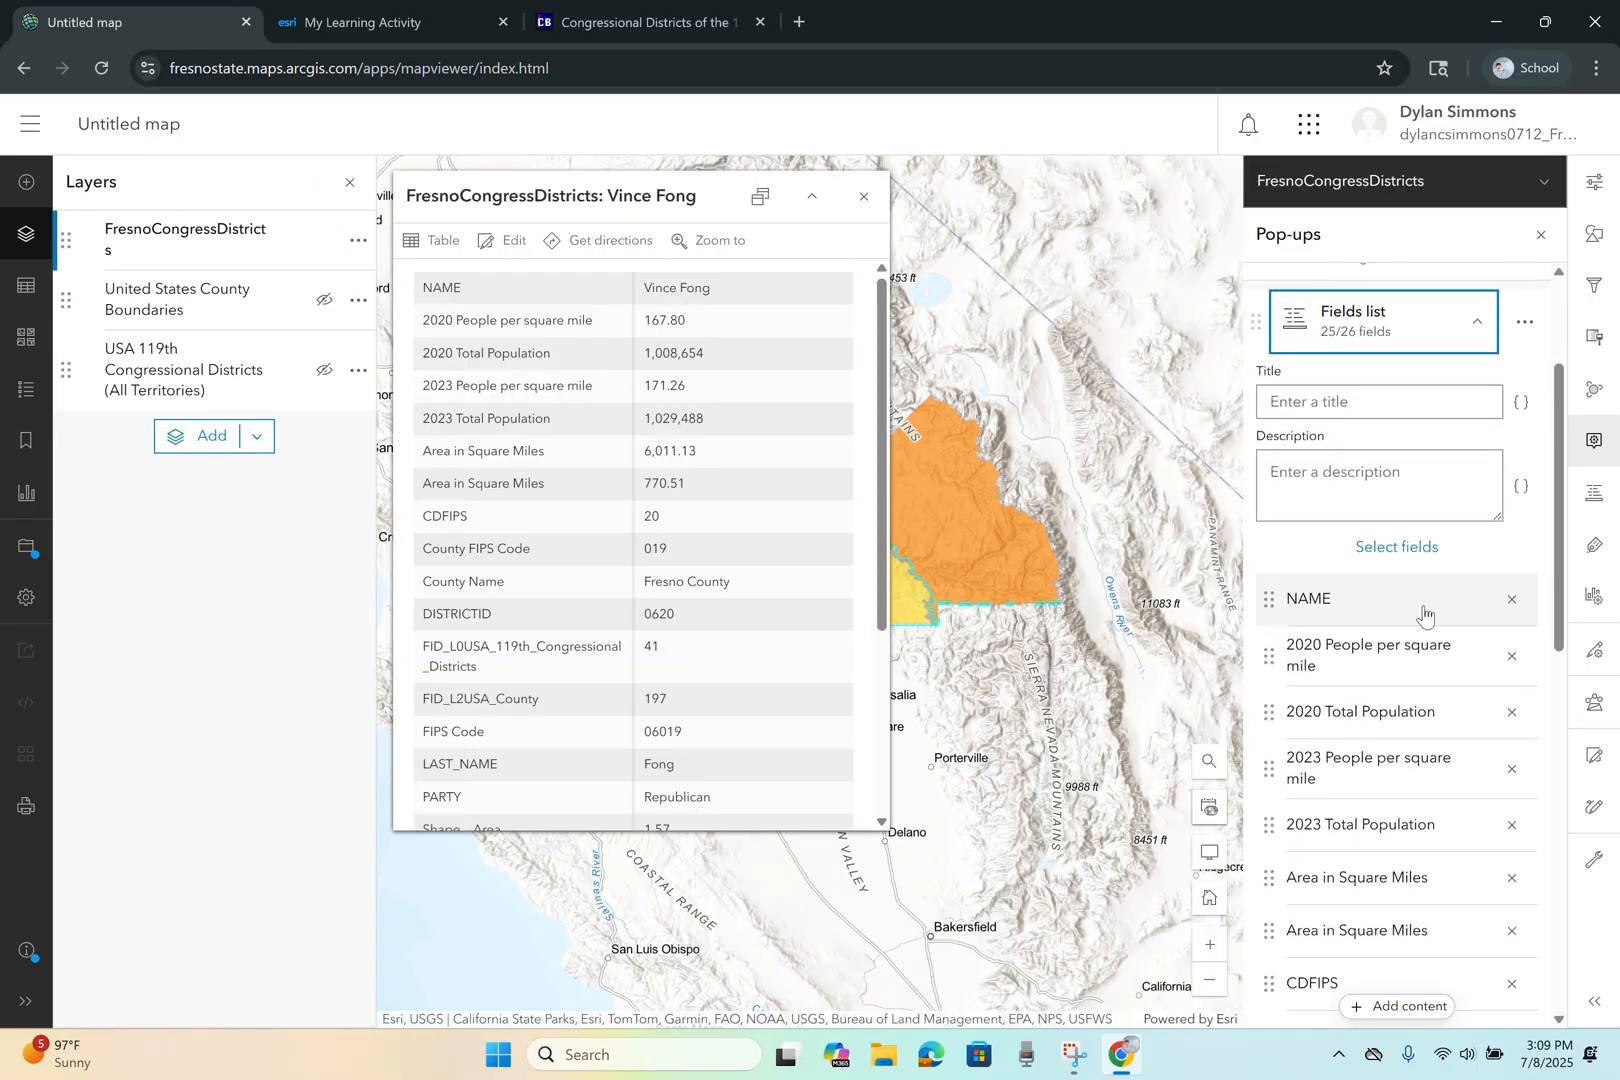
pyautogui.click(1510, 655)
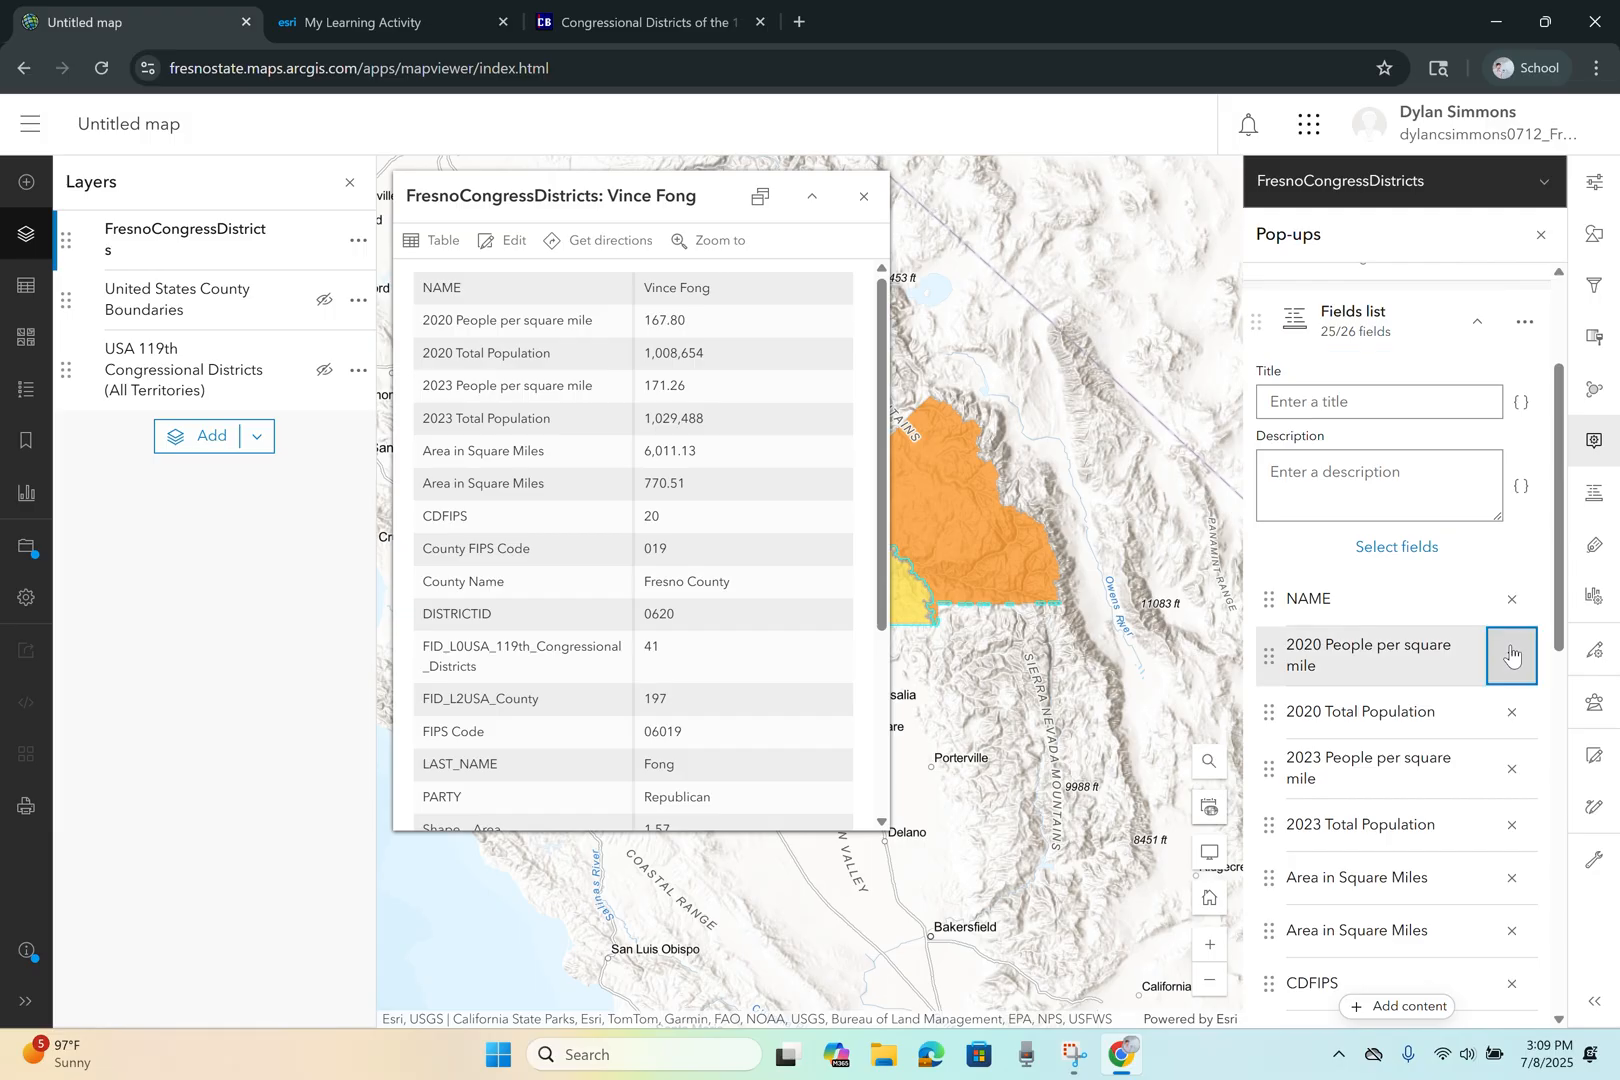
pyautogui.click(1510, 655)
pyautogui.click(1510, 655)
pyautogui.click(1510, 655)
pyautogui.click(1510, 655)
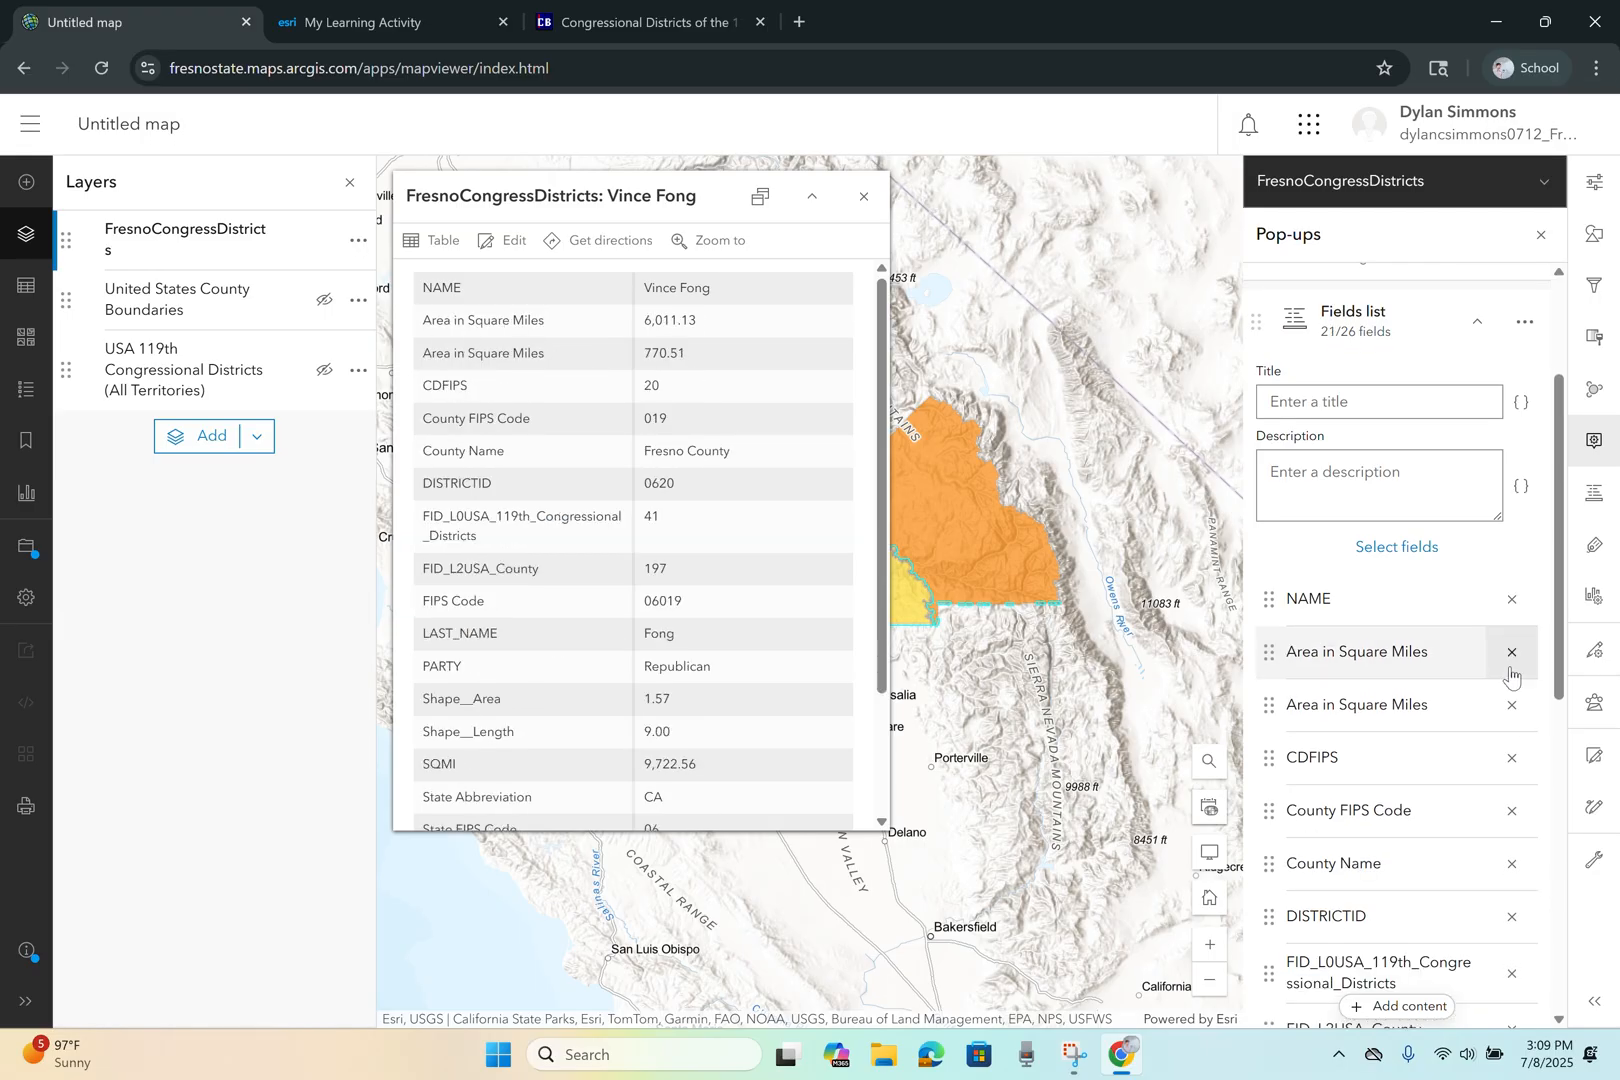
pyautogui.click(1510, 652)
pyautogui.click(1510, 652)
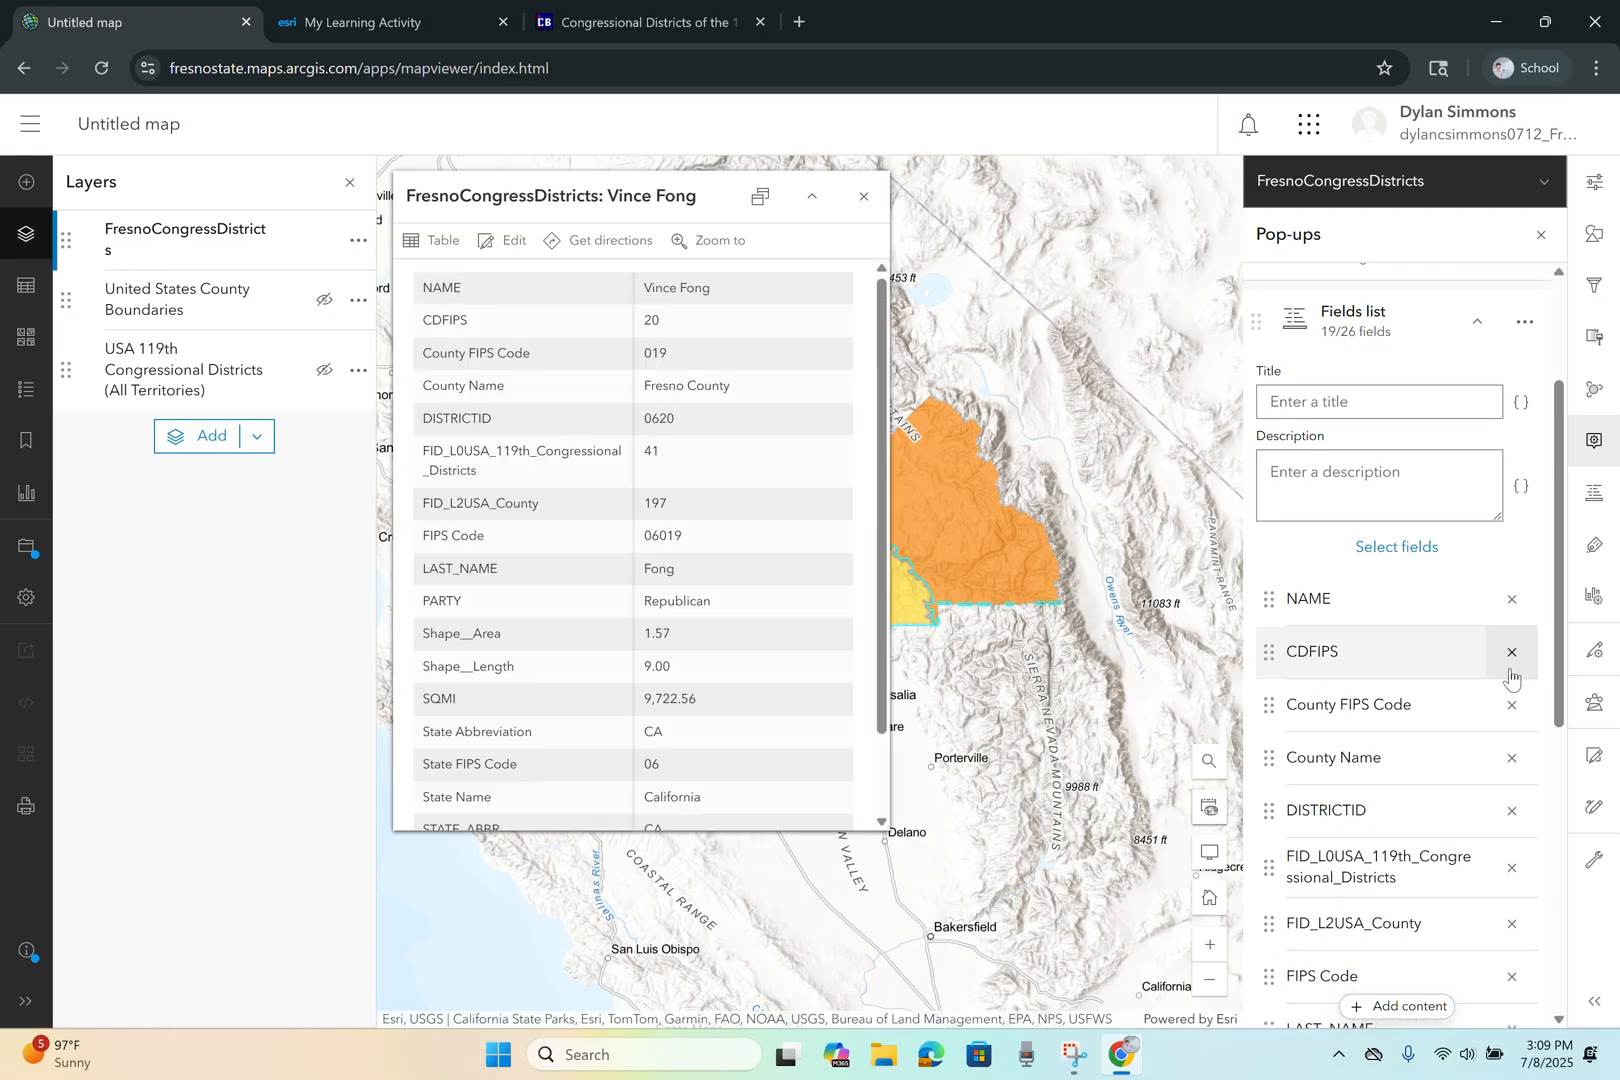
# - Remove County FIPS Code, County Name, DISTRICTID, FID_L0USA_119th_Congressional_Districts, FID_L2USA_County and FIPS Code from the pop-up fields list
pyautogui.click(1511, 704)
pyautogui.click(1512, 704)
pyautogui.click(1512, 704)
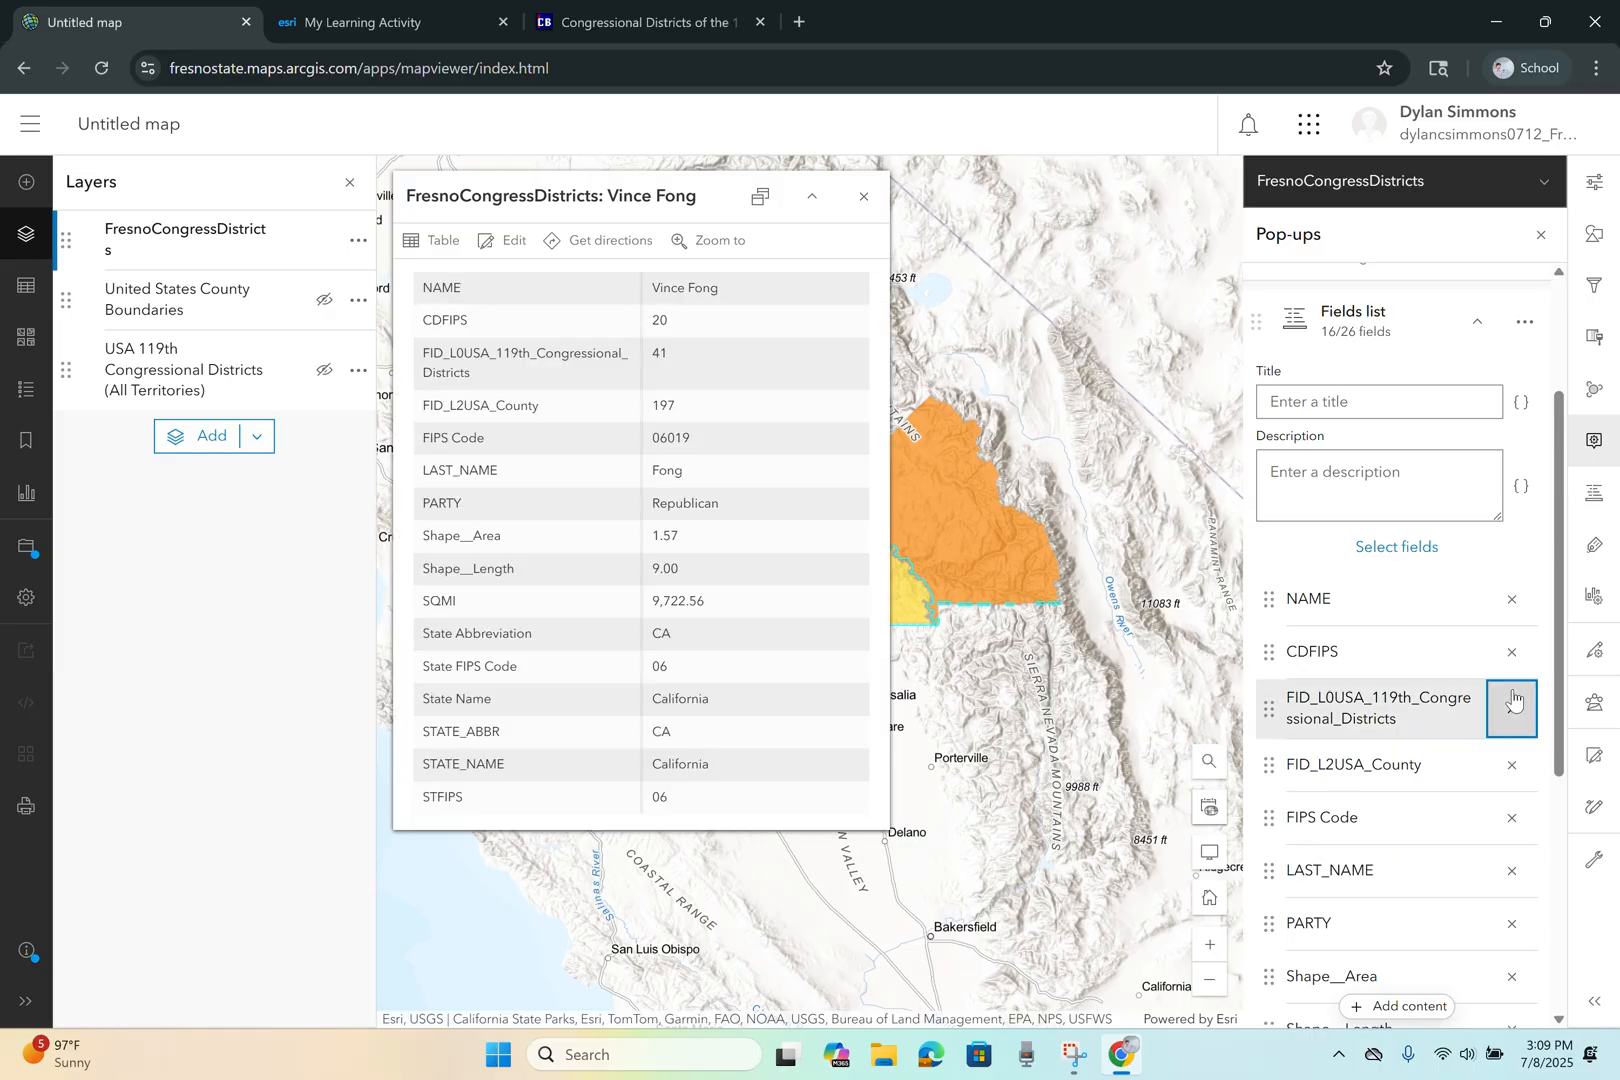
pyautogui.click(1512, 704)
pyautogui.click(1512, 704)
pyautogui.click(1512, 704)
# - Remove Shape__Area, Shape__Length, SQMI and State FIPS Code from the pop-up fields list
pyautogui.scroll(-1, 1510, 704)
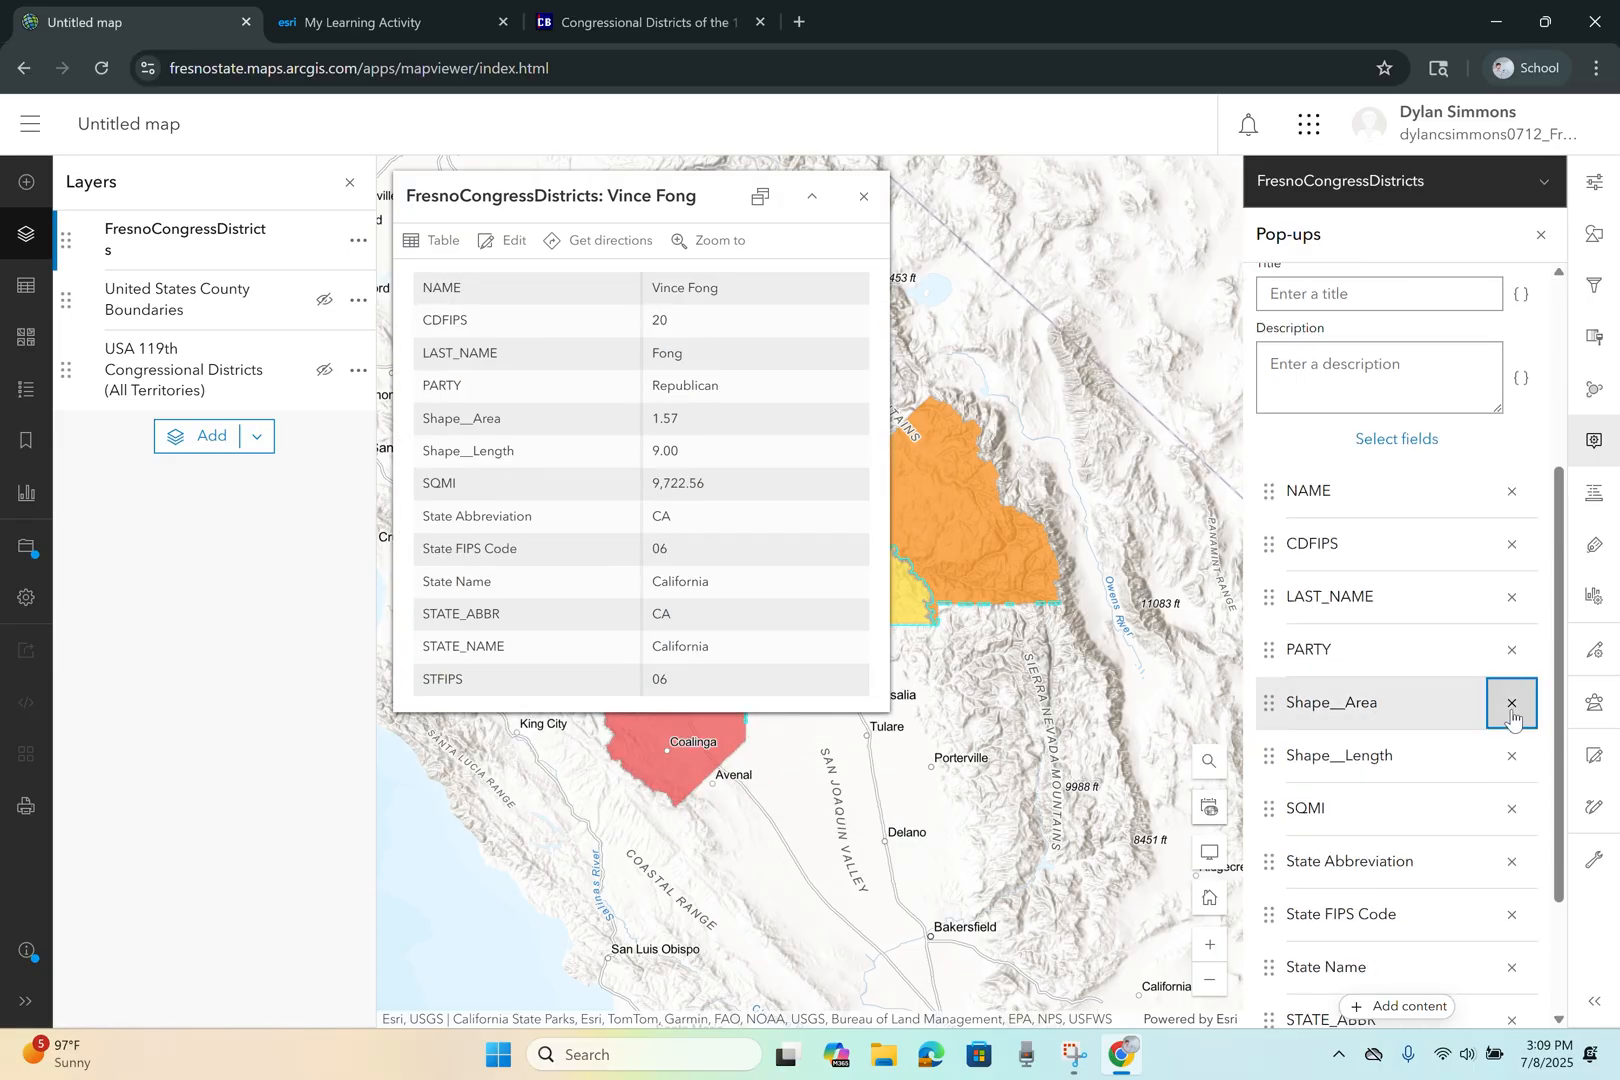
pyautogui.click(1510, 703)
pyautogui.click(1510, 703)
pyautogui.click(1512, 705)
pyautogui.click(1511, 752)
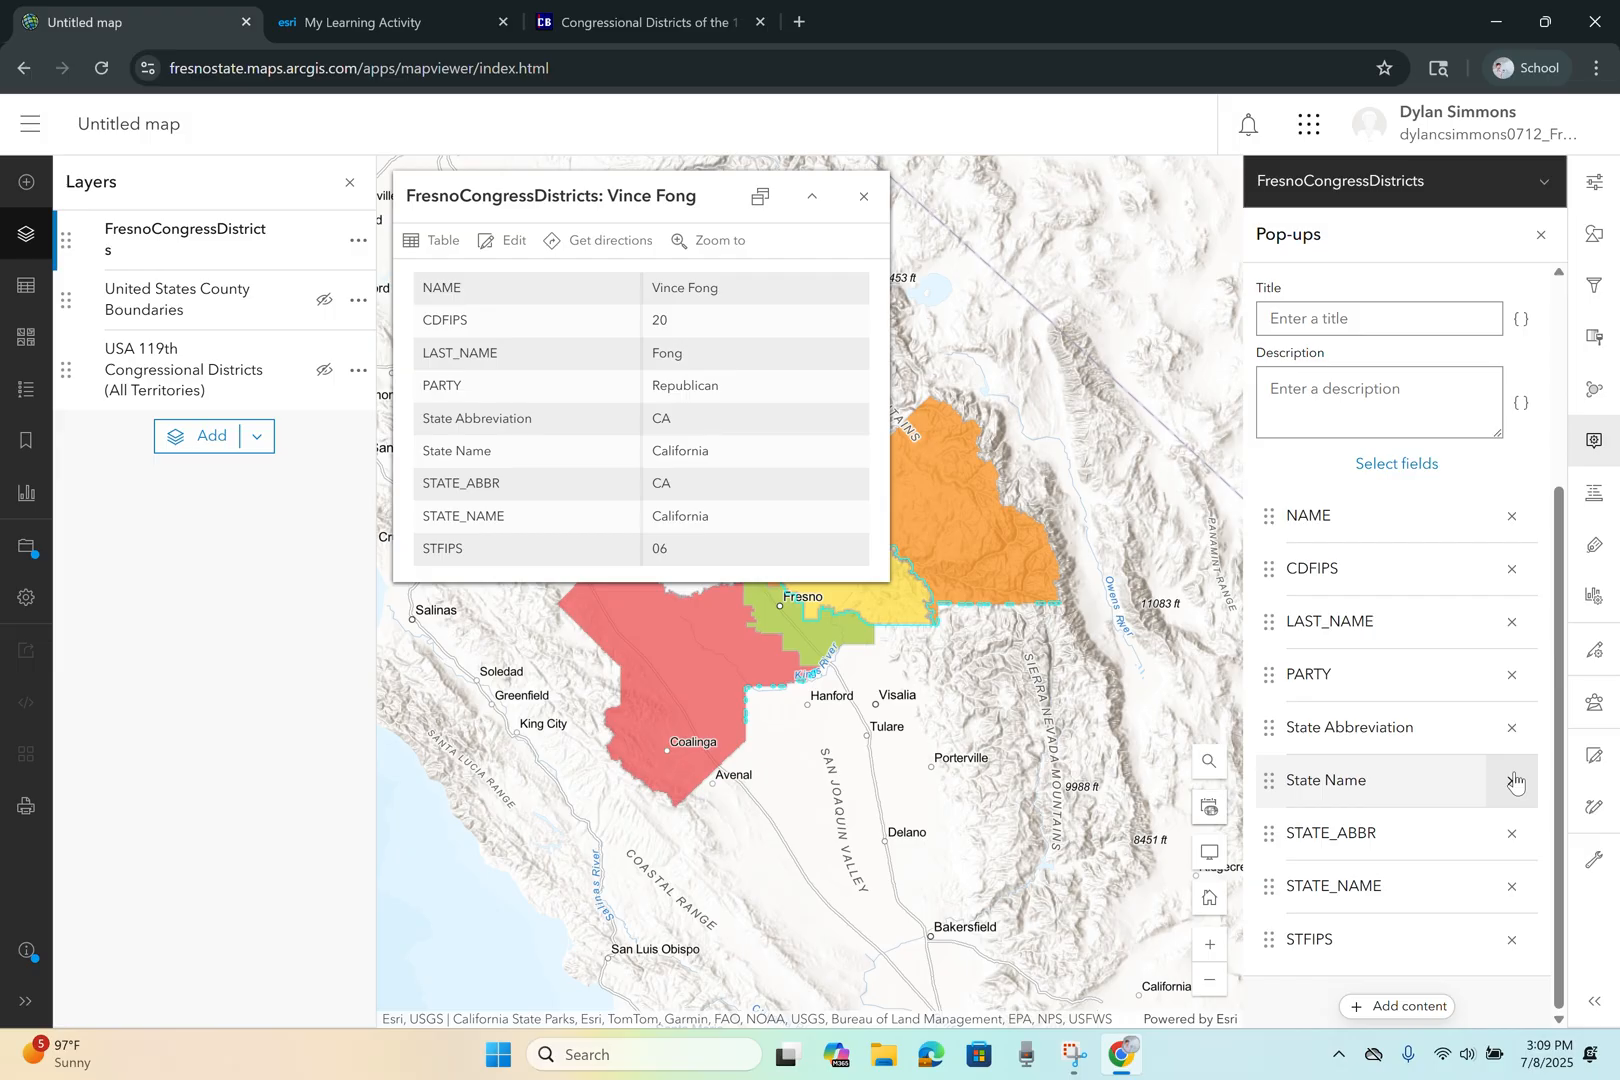
# - Remove State Abbreviation, STATE_ABBR, STATE_NAME and STFIPS from the pop-up fields list
pyautogui.click(1511, 729)
pyautogui.click(1510, 834)
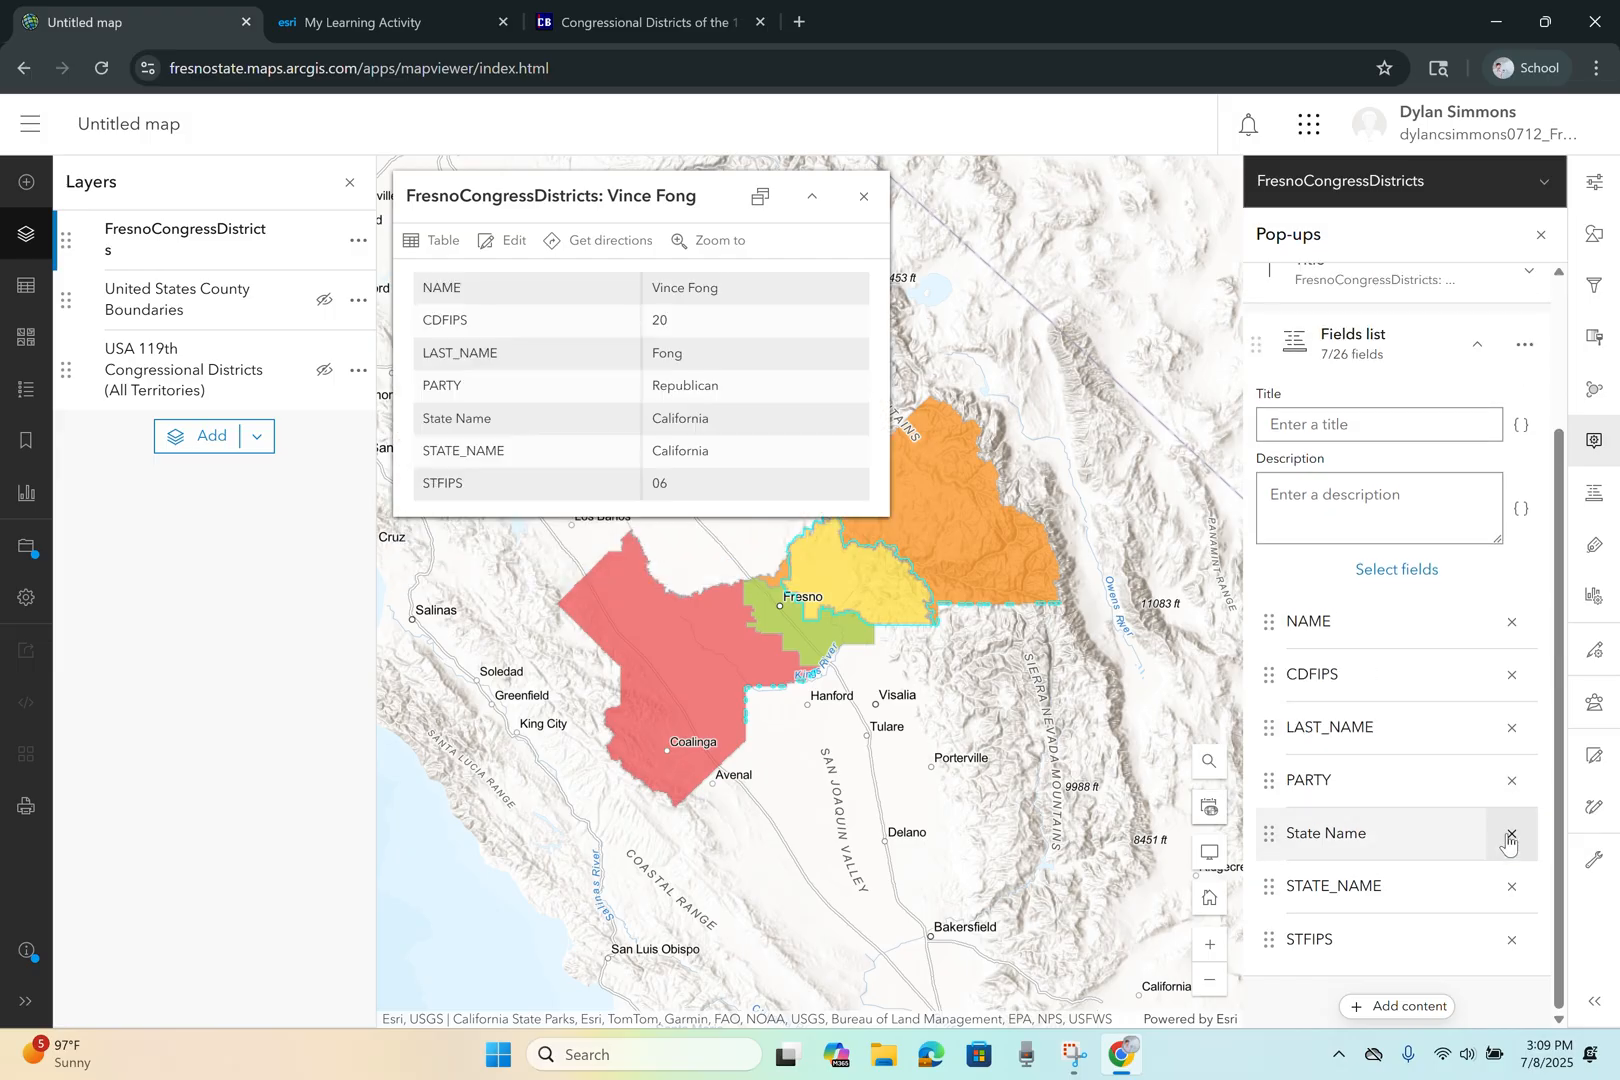
pyautogui.click(1511, 886)
pyautogui.click(1511, 940)
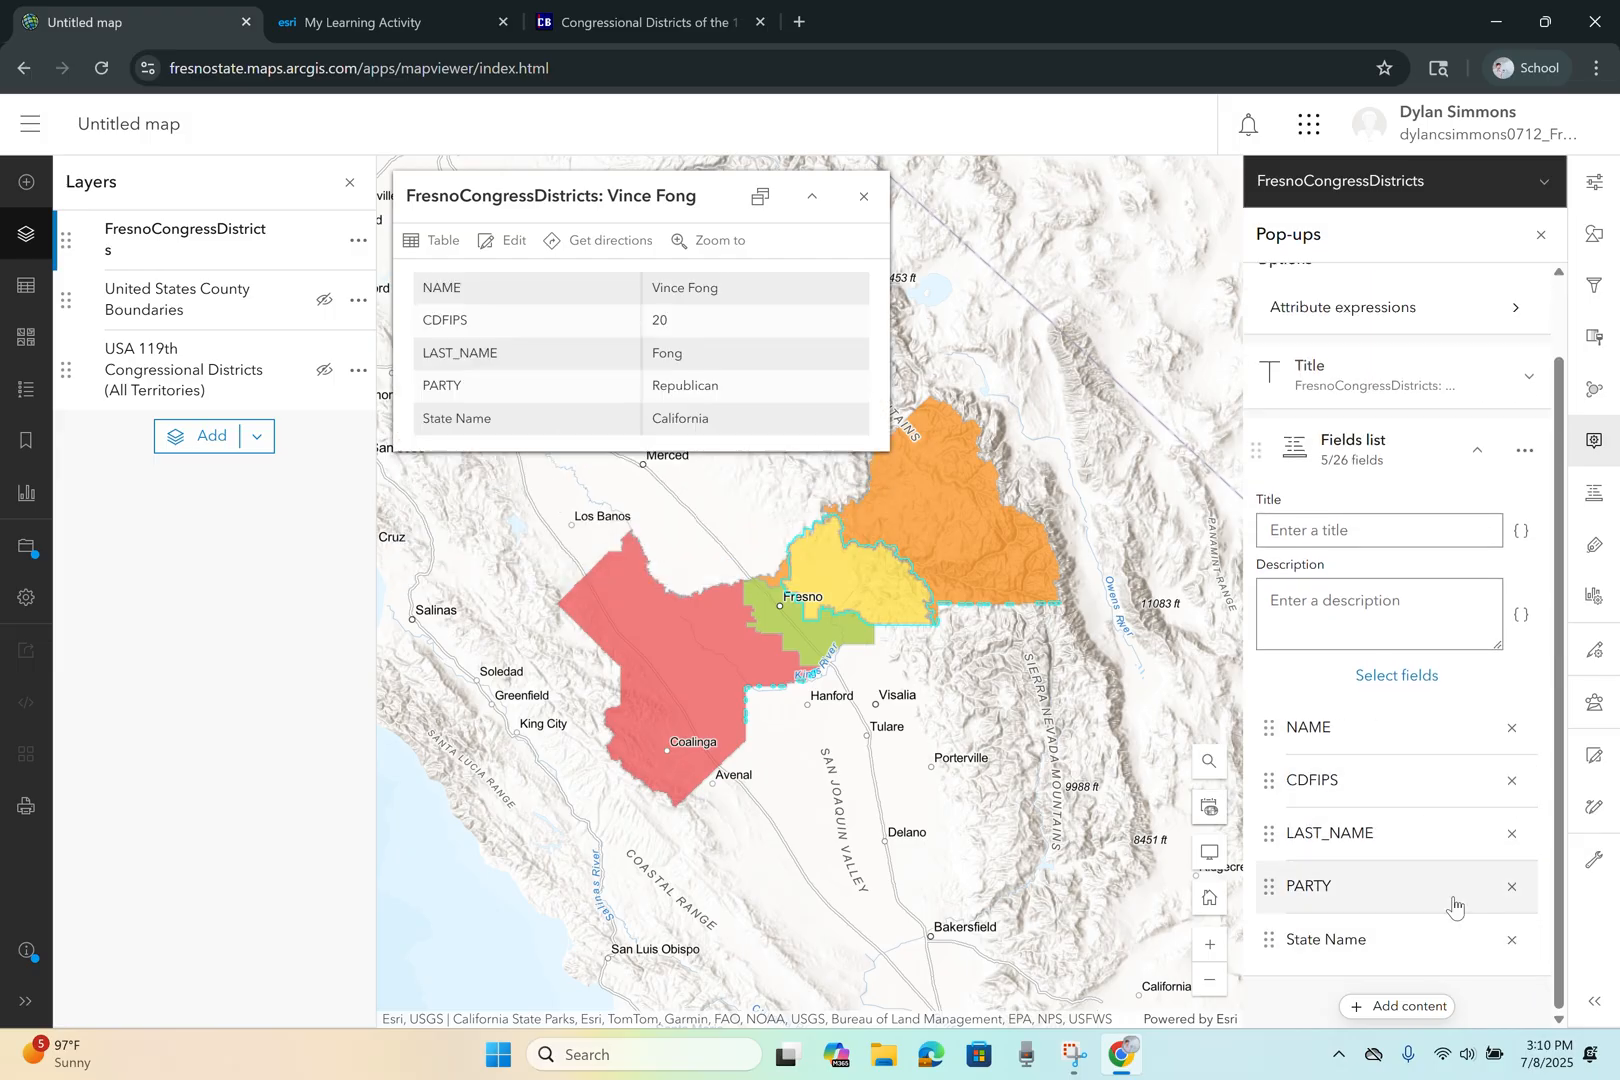
# - Reword the pop-up title from FresnoCongressDistricts to Congressional Districts, keeping the {NAME} field after it
pyautogui.scroll(2, 1376, 512)
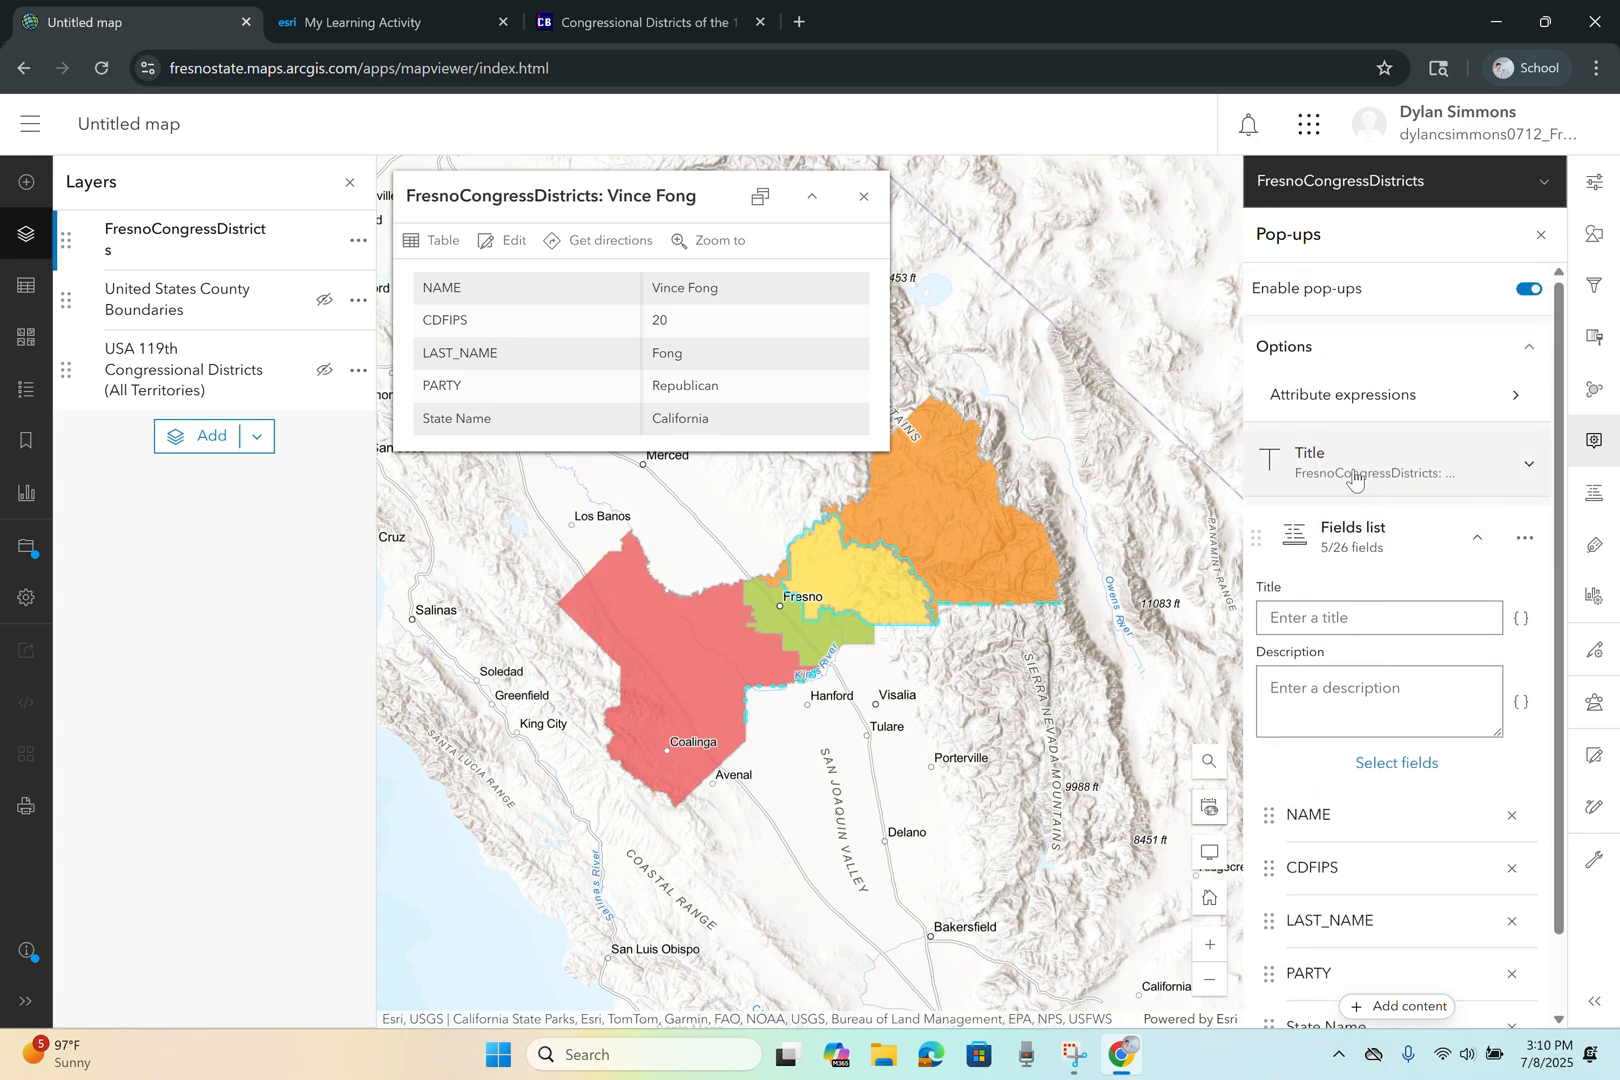
pyautogui.click(1354, 480)
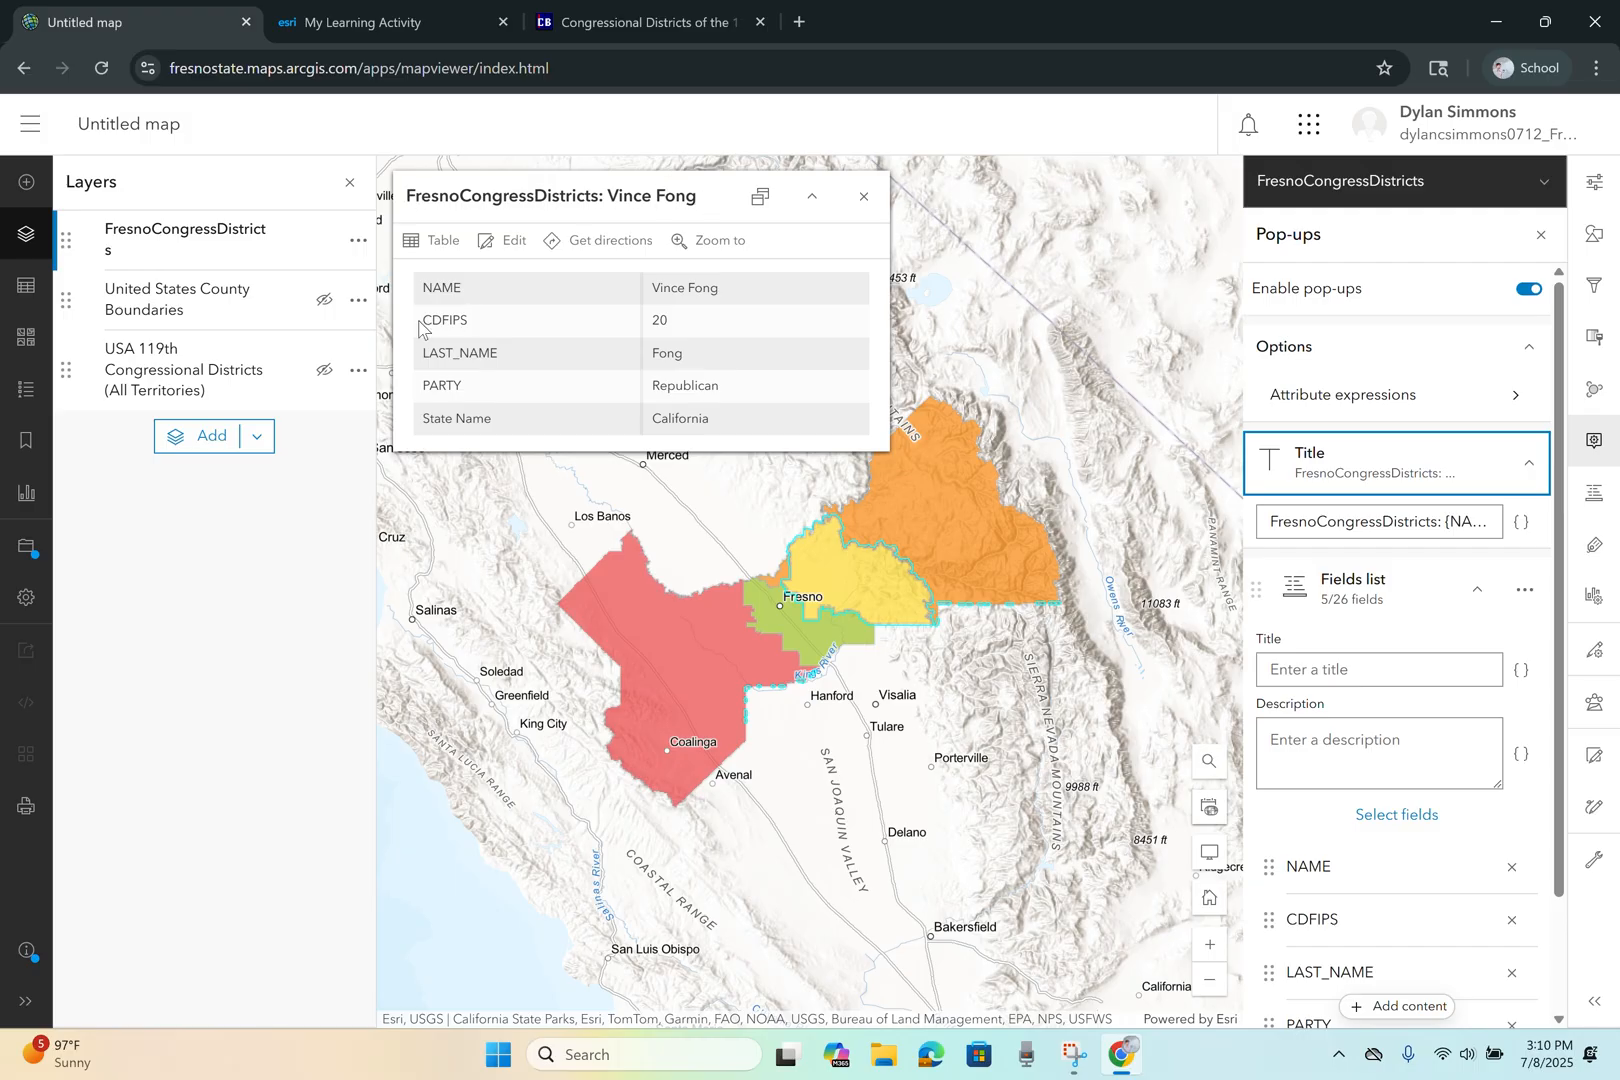
pyautogui.moveTo(420, 327); pyautogui.dragTo(699, 323)
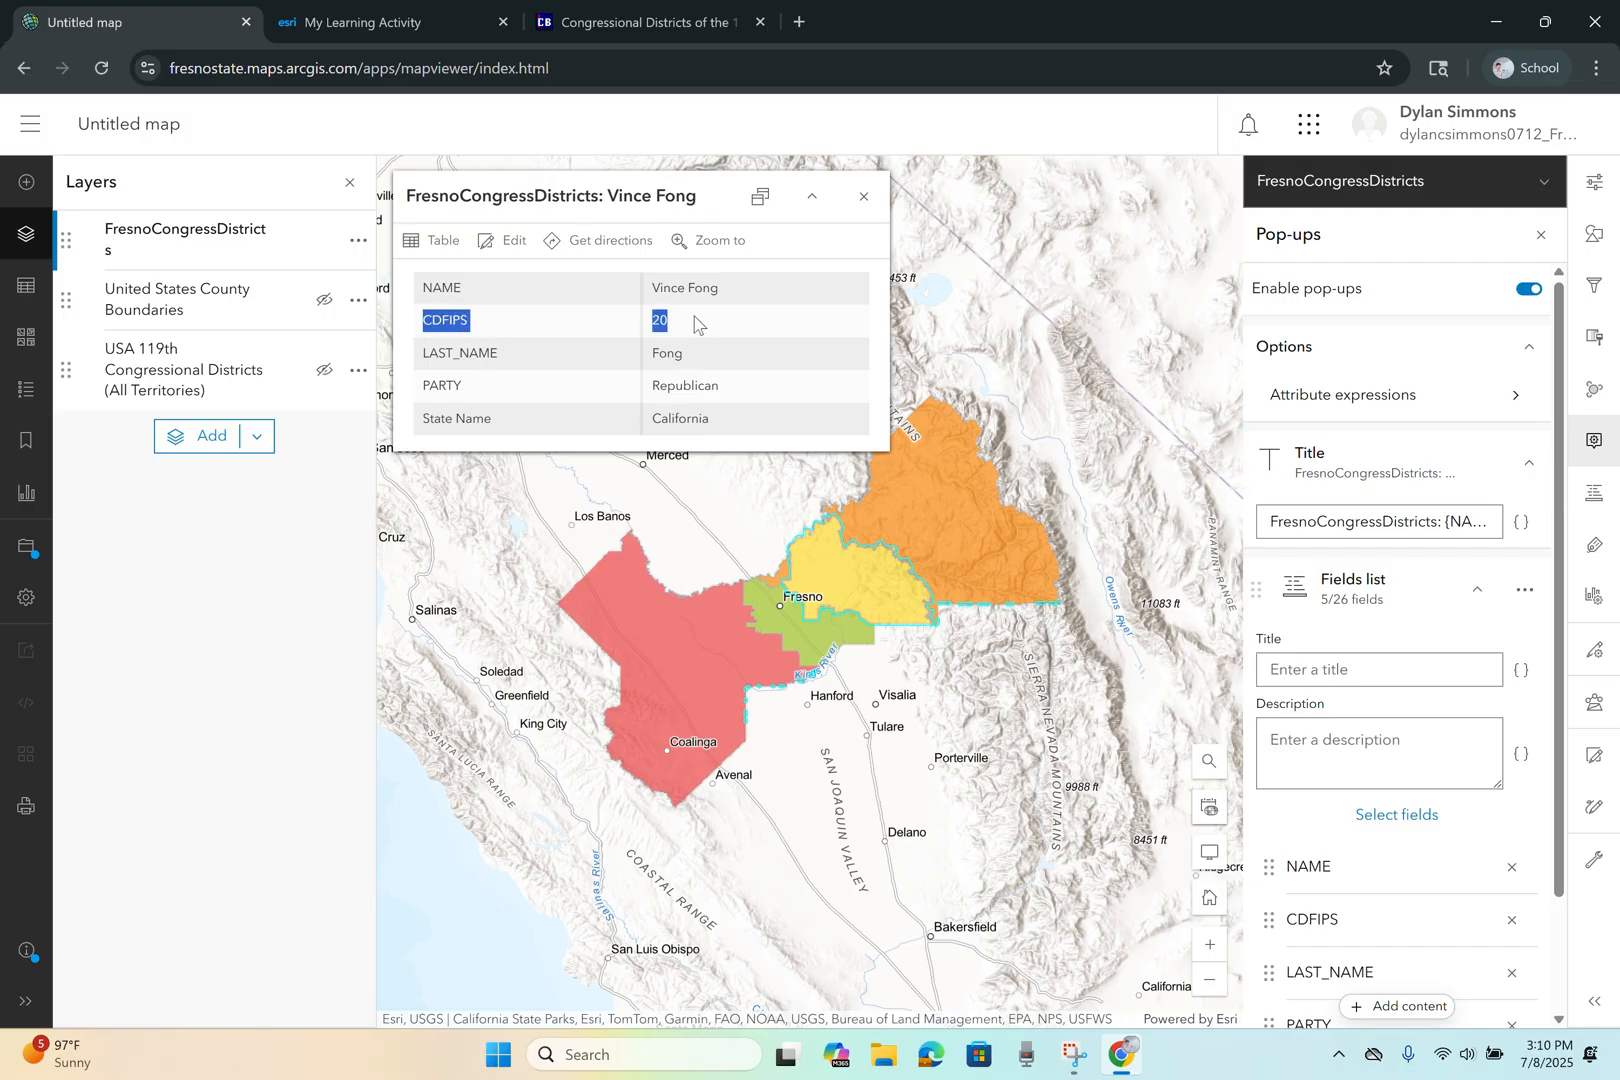
pyautogui.click(683, 324)
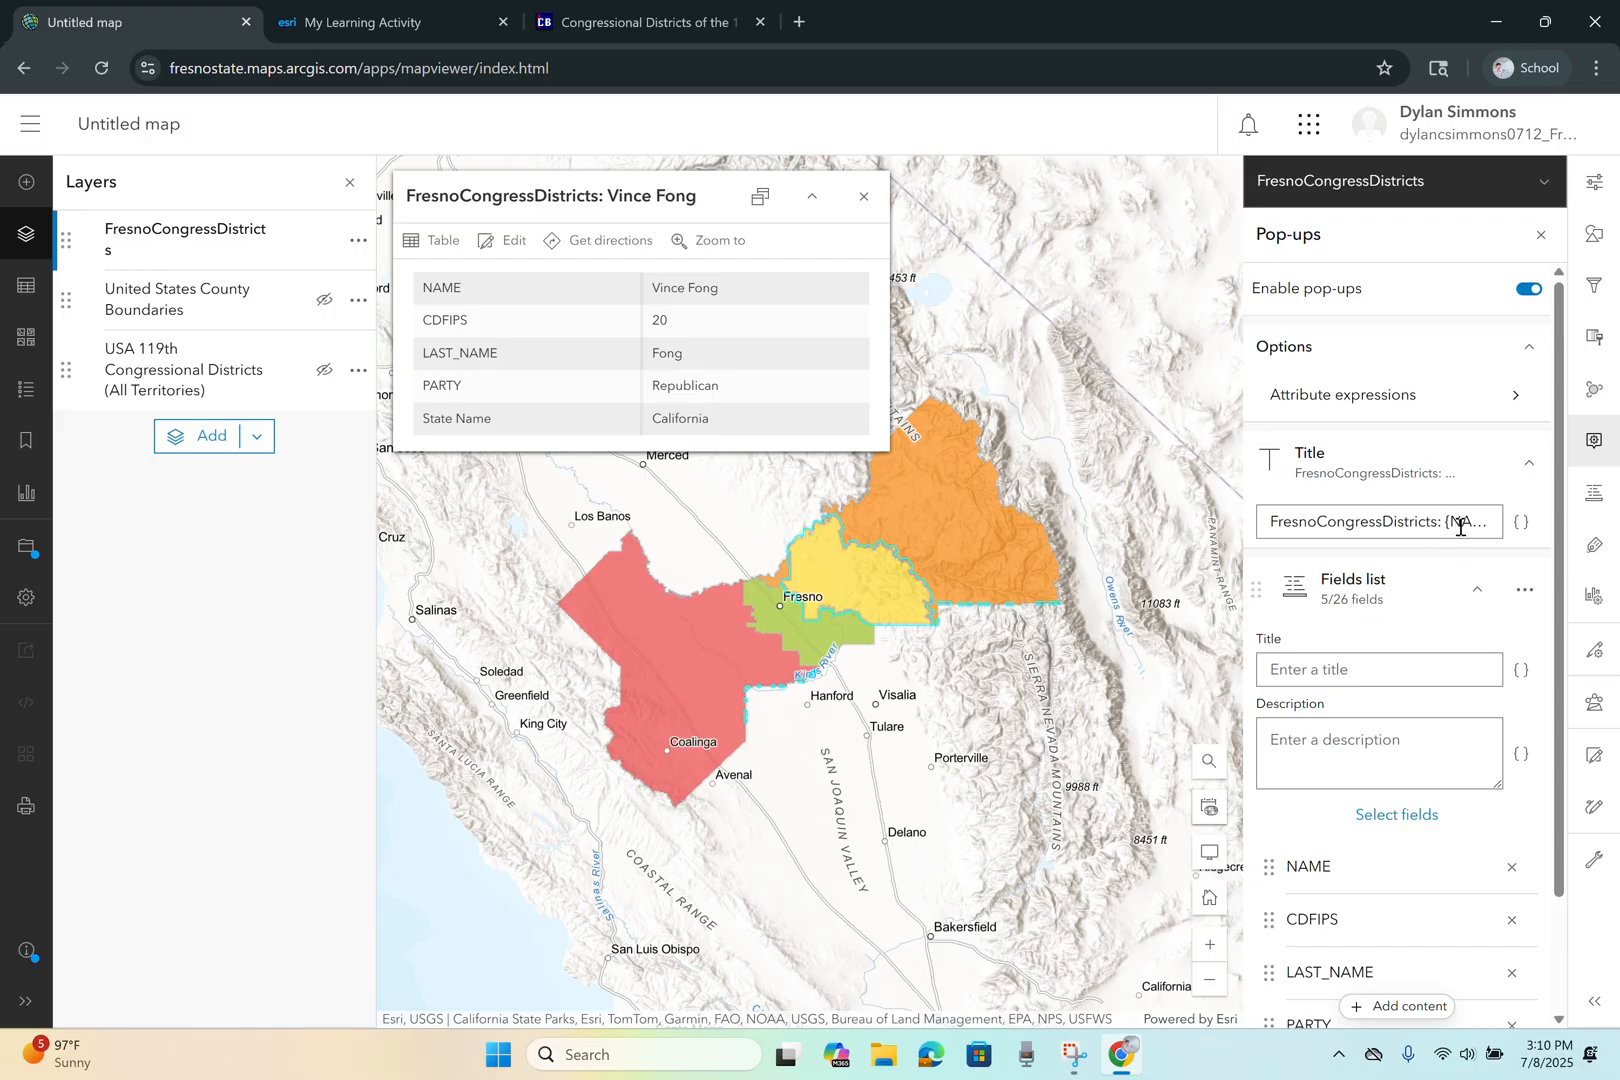
pyautogui.click(1356, 524)
pyautogui.moveTo(1316, 521); pyautogui.dragTo(1265, 521)
pyautogui.press('BackSpace')
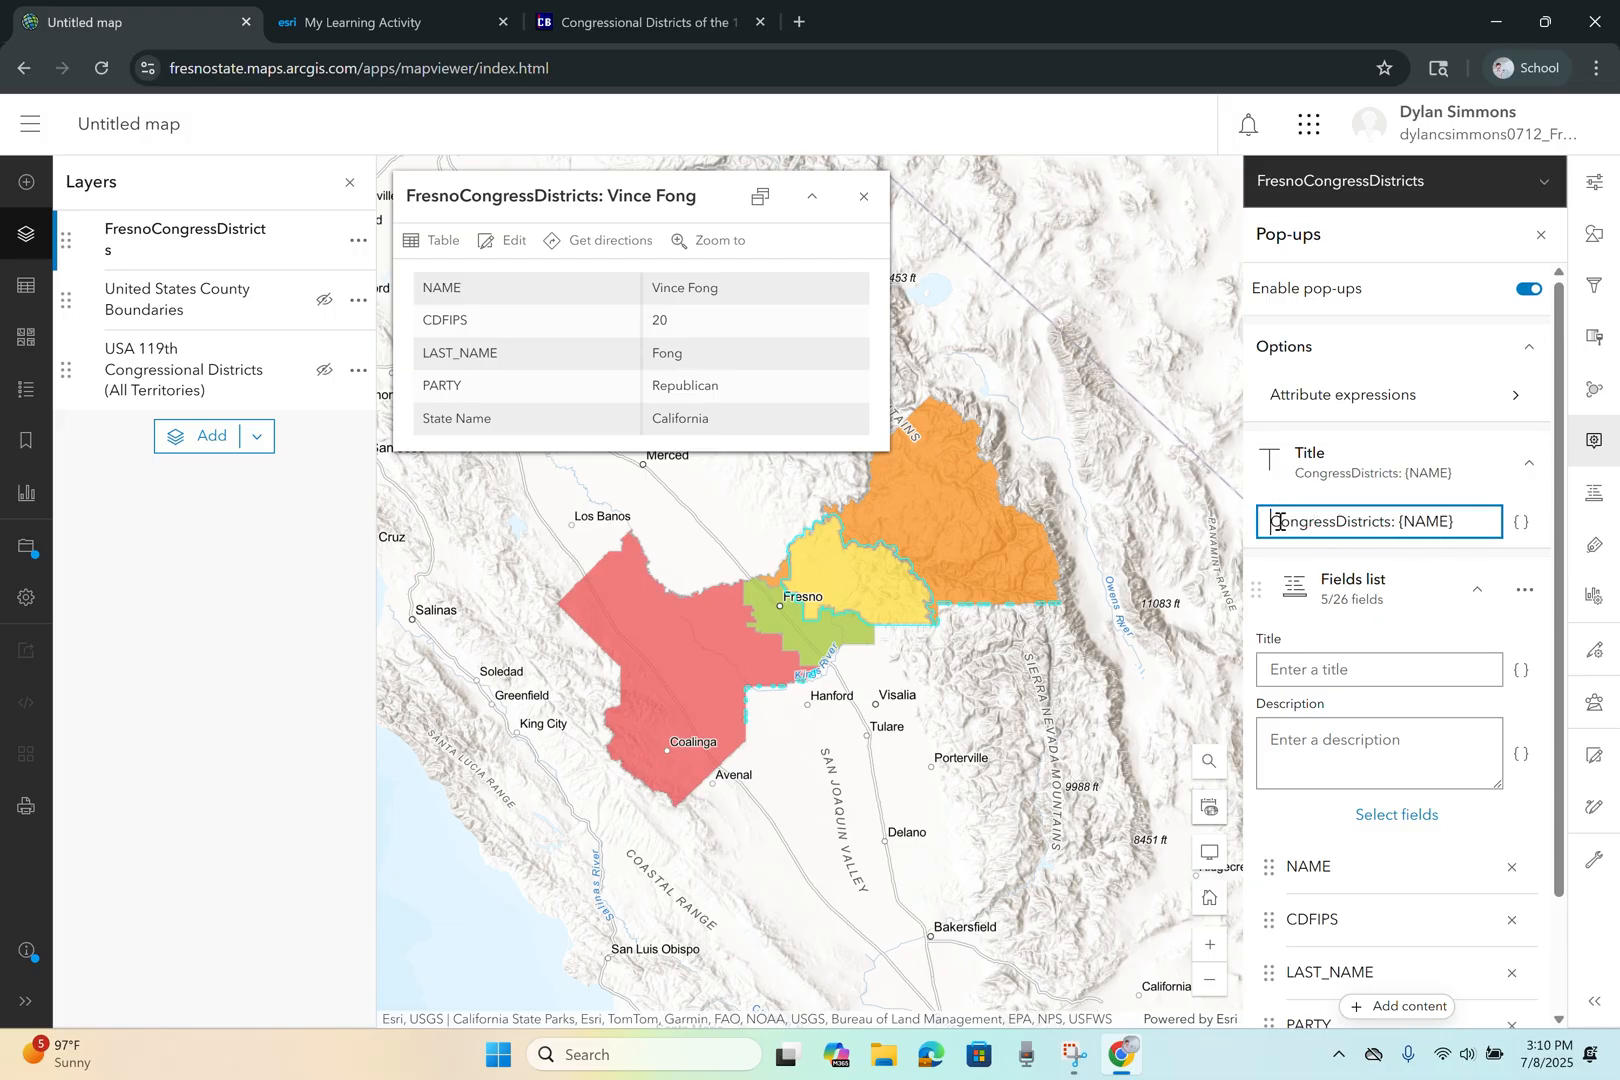
pyautogui.click(1334, 521)
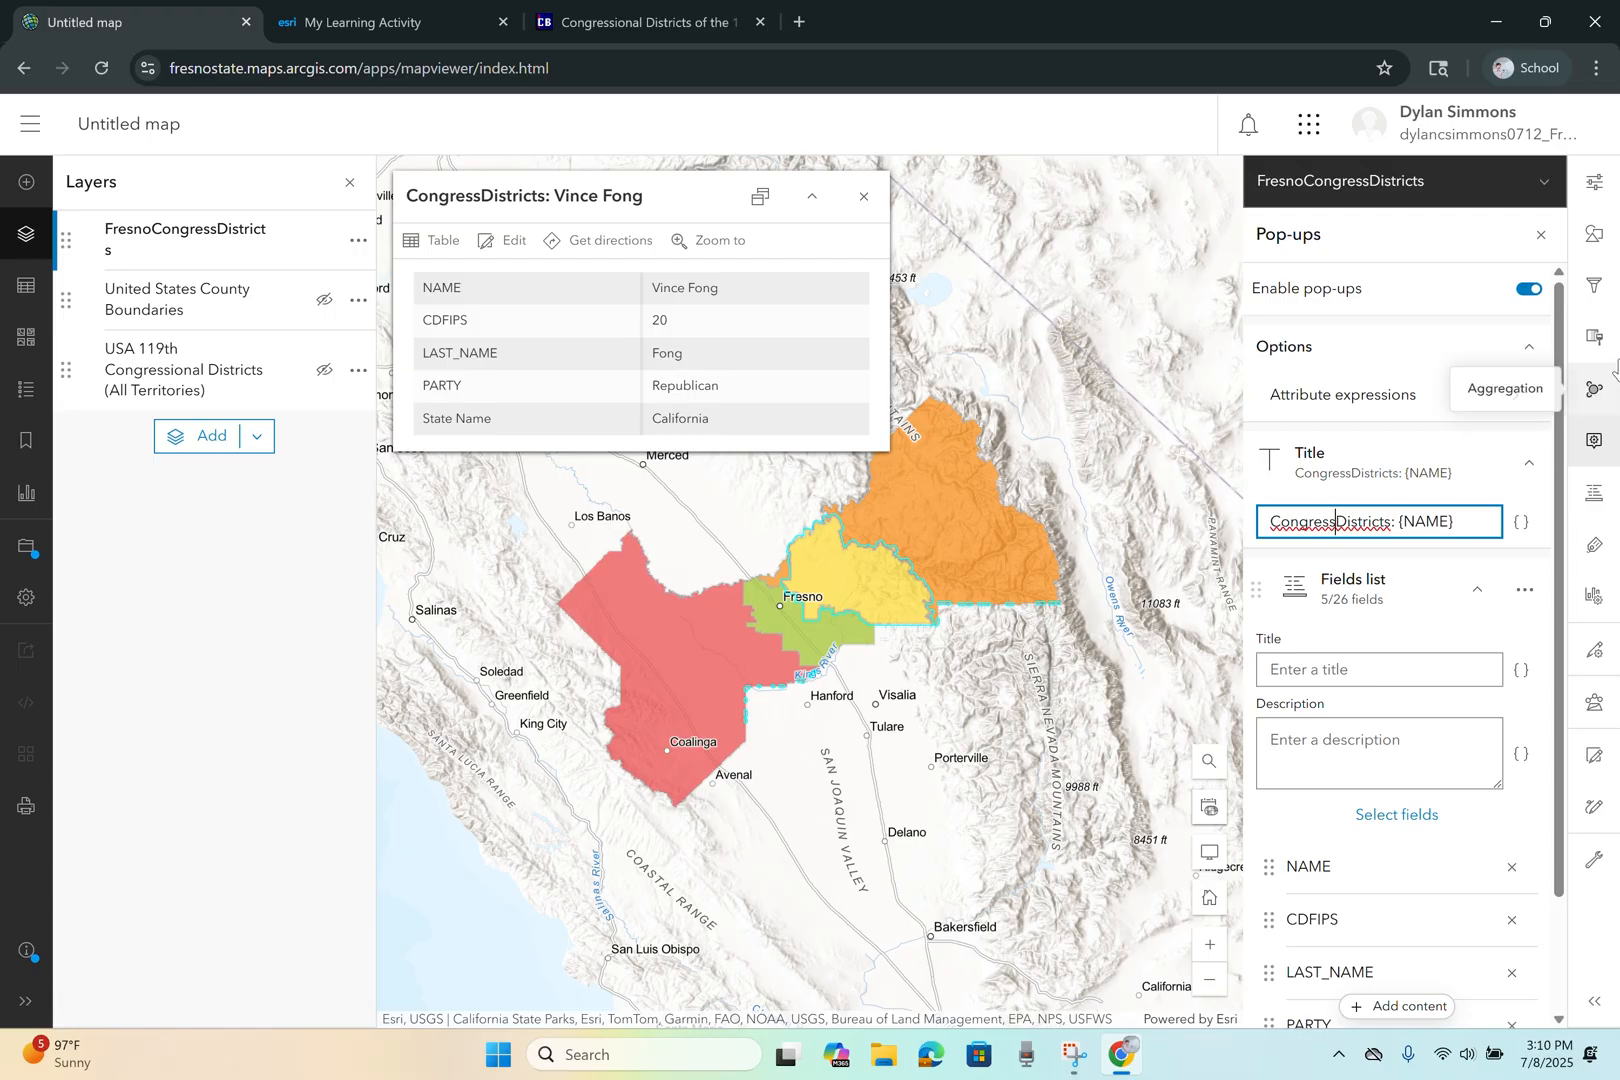
pyautogui.write('ion')
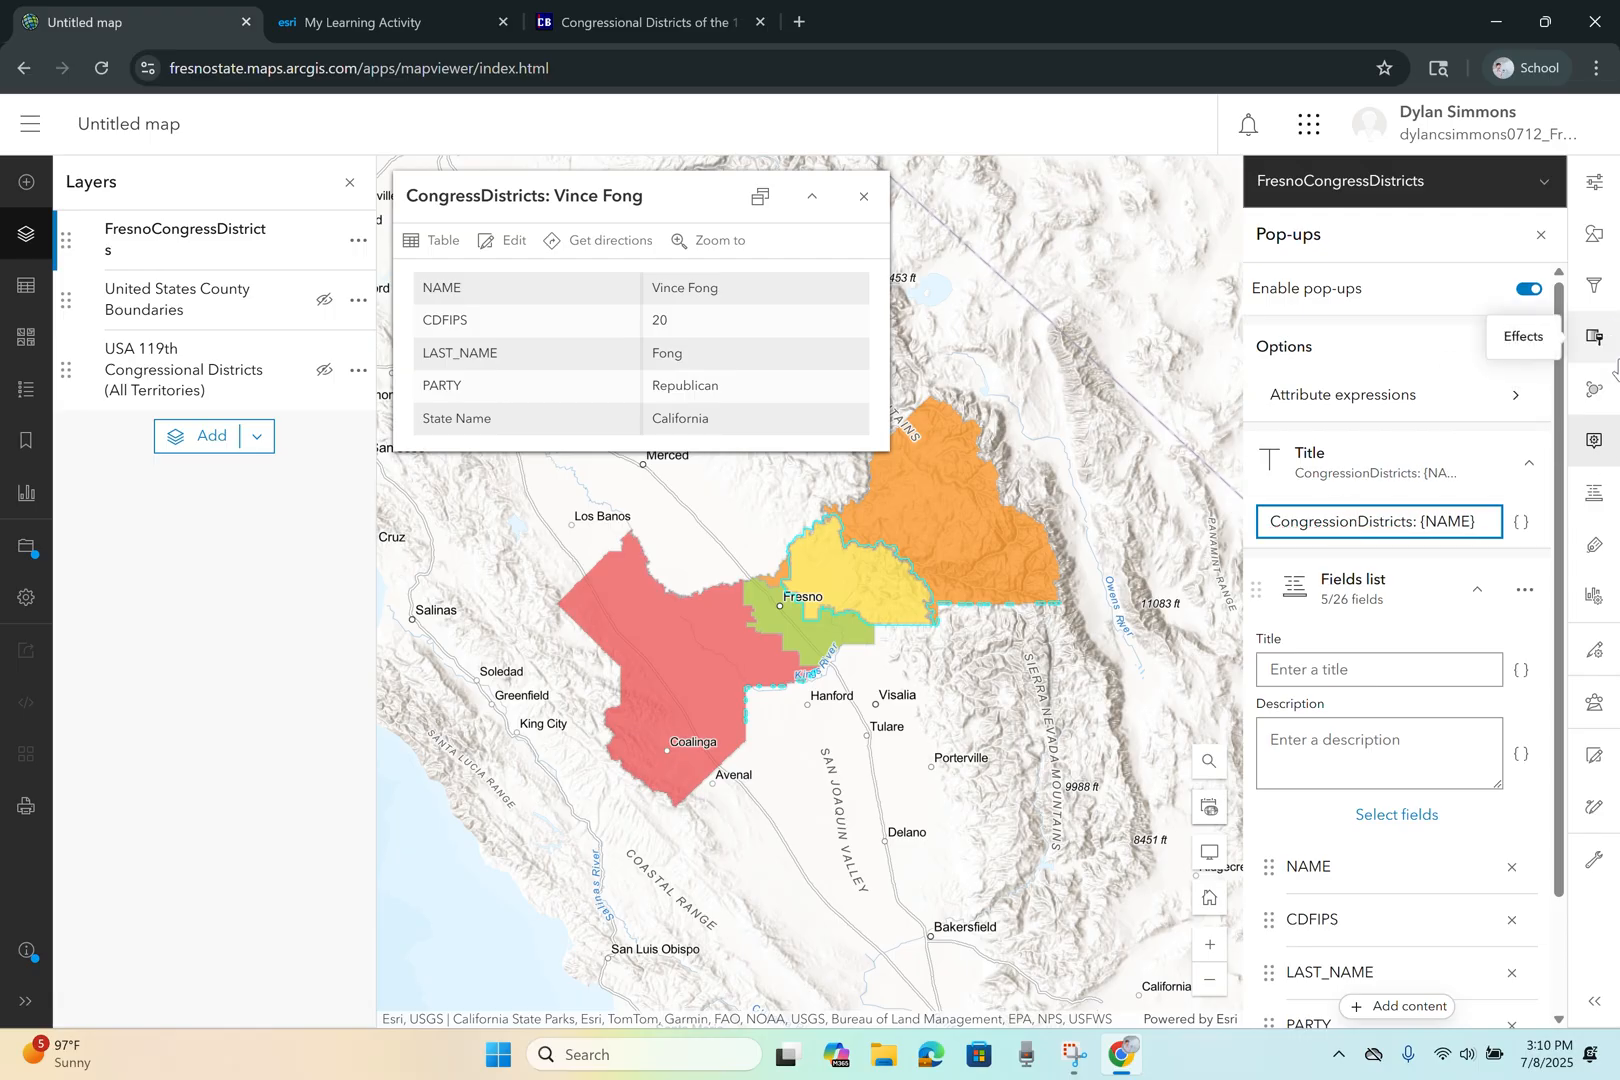
pyautogui.write('al')
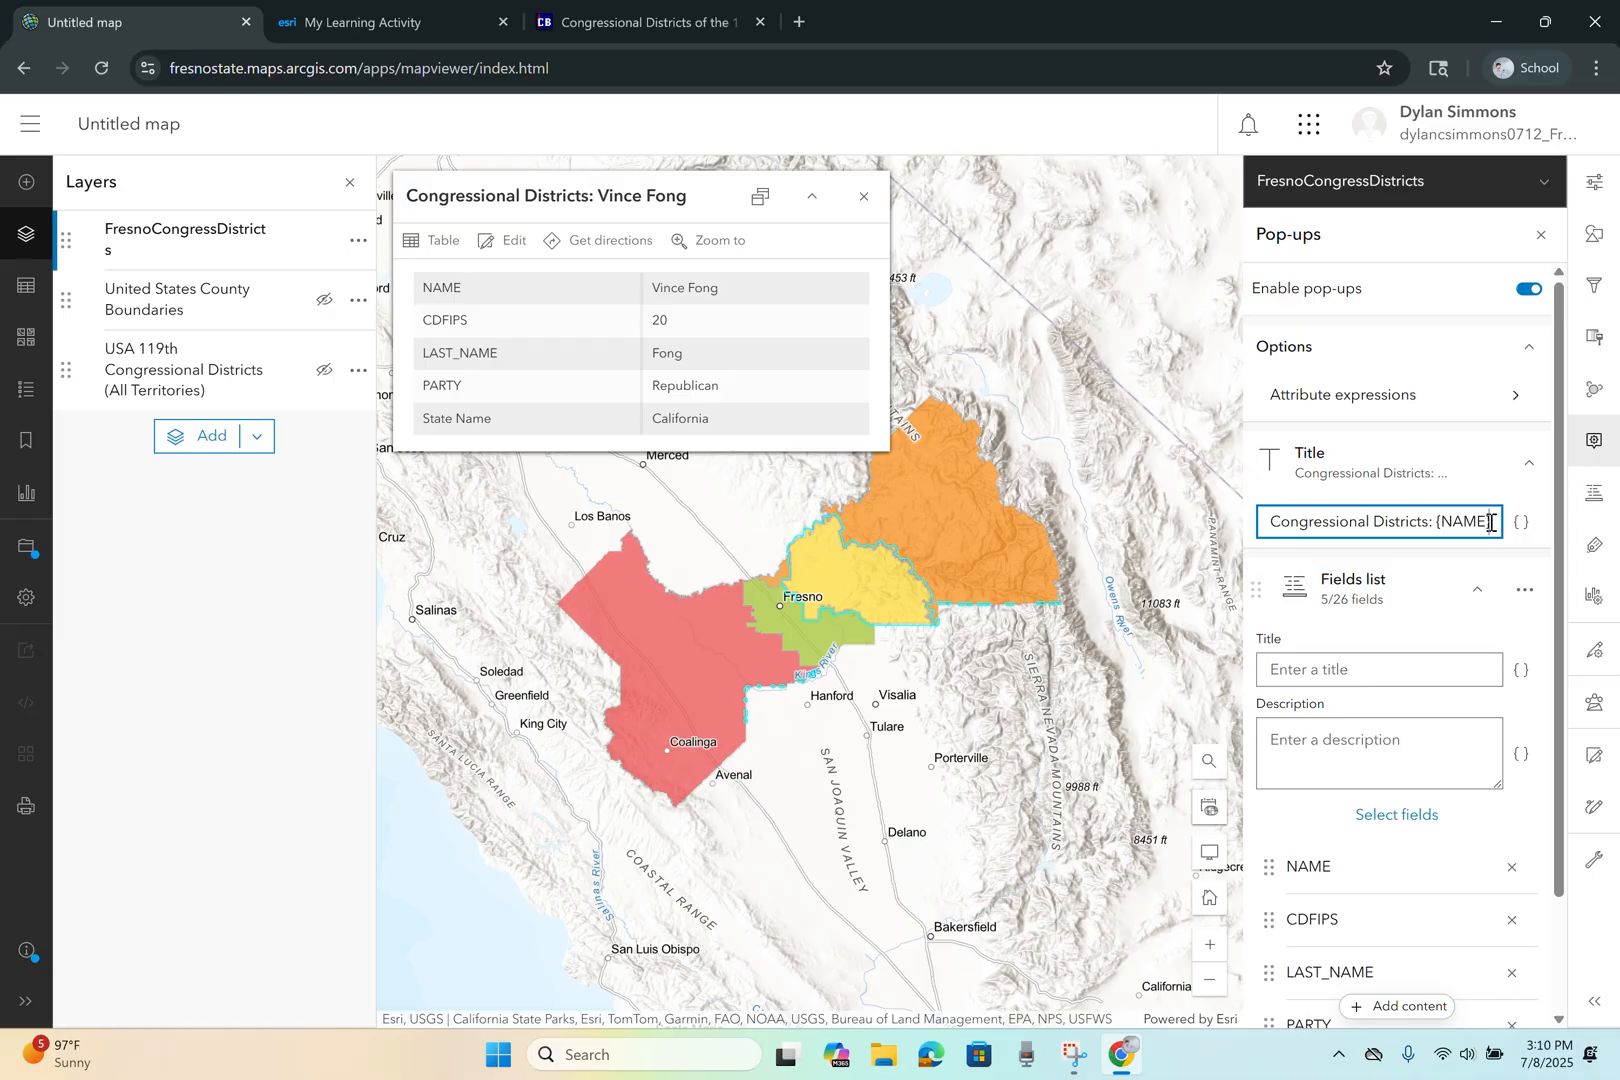
# - Replace the colon and {NAME} field at the end of the pop-up title with #
pyautogui.moveTo(1490, 522); pyautogui.dragTo(1434, 530)
pyautogui.press('BackSpace')
pyautogui.write('3')
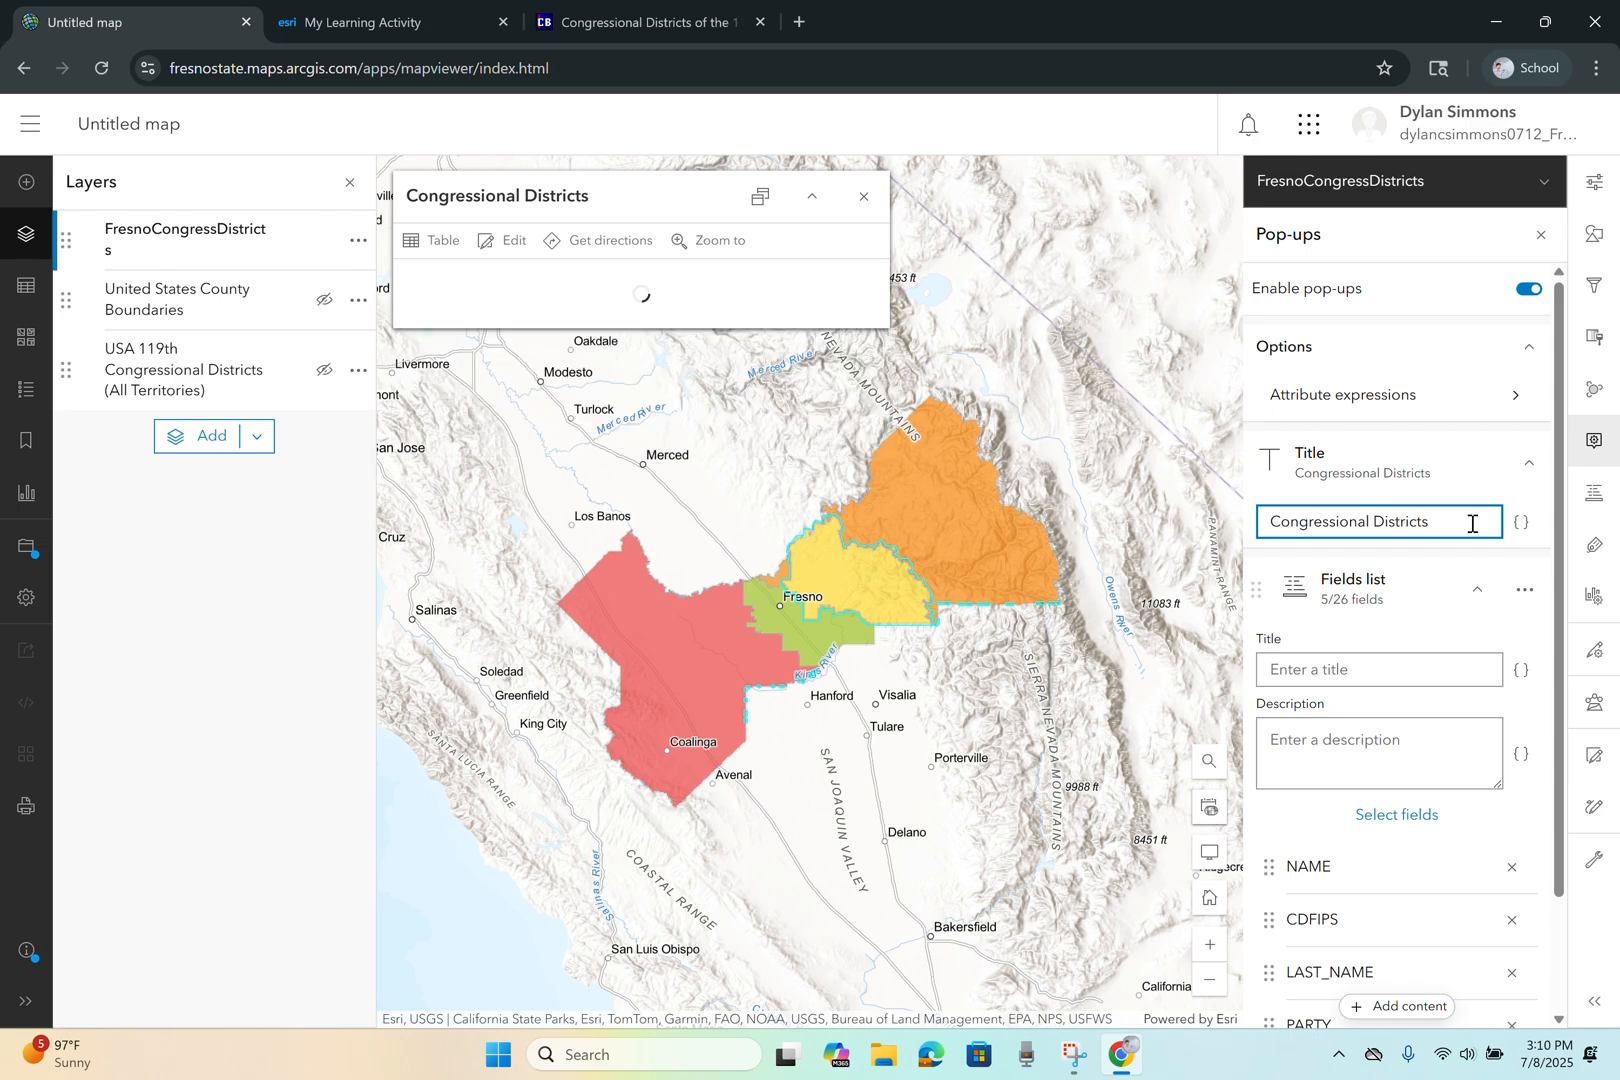
pyautogui.write('#')
# - Insert the CDFIPS field after the # and make Districts singular, so the pop-up title is Congressional District #{CDFIPS}
pyautogui.click(1520, 521)
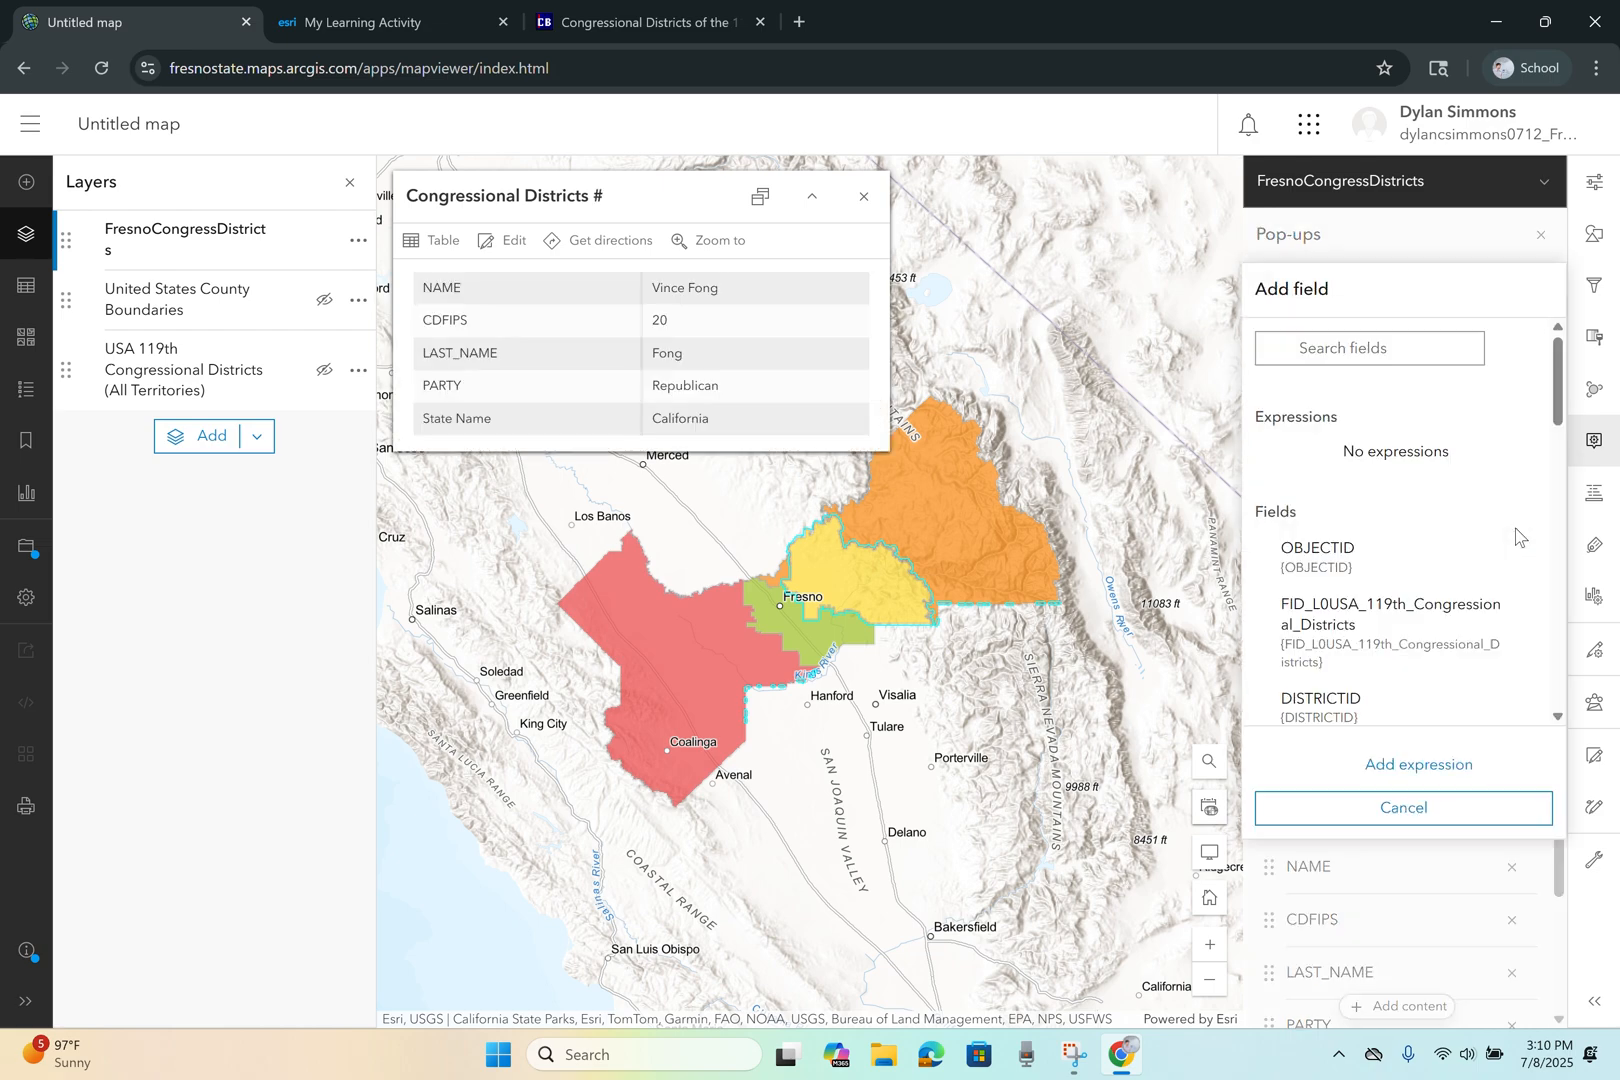
pyautogui.scroll(-3, 1380, 590)
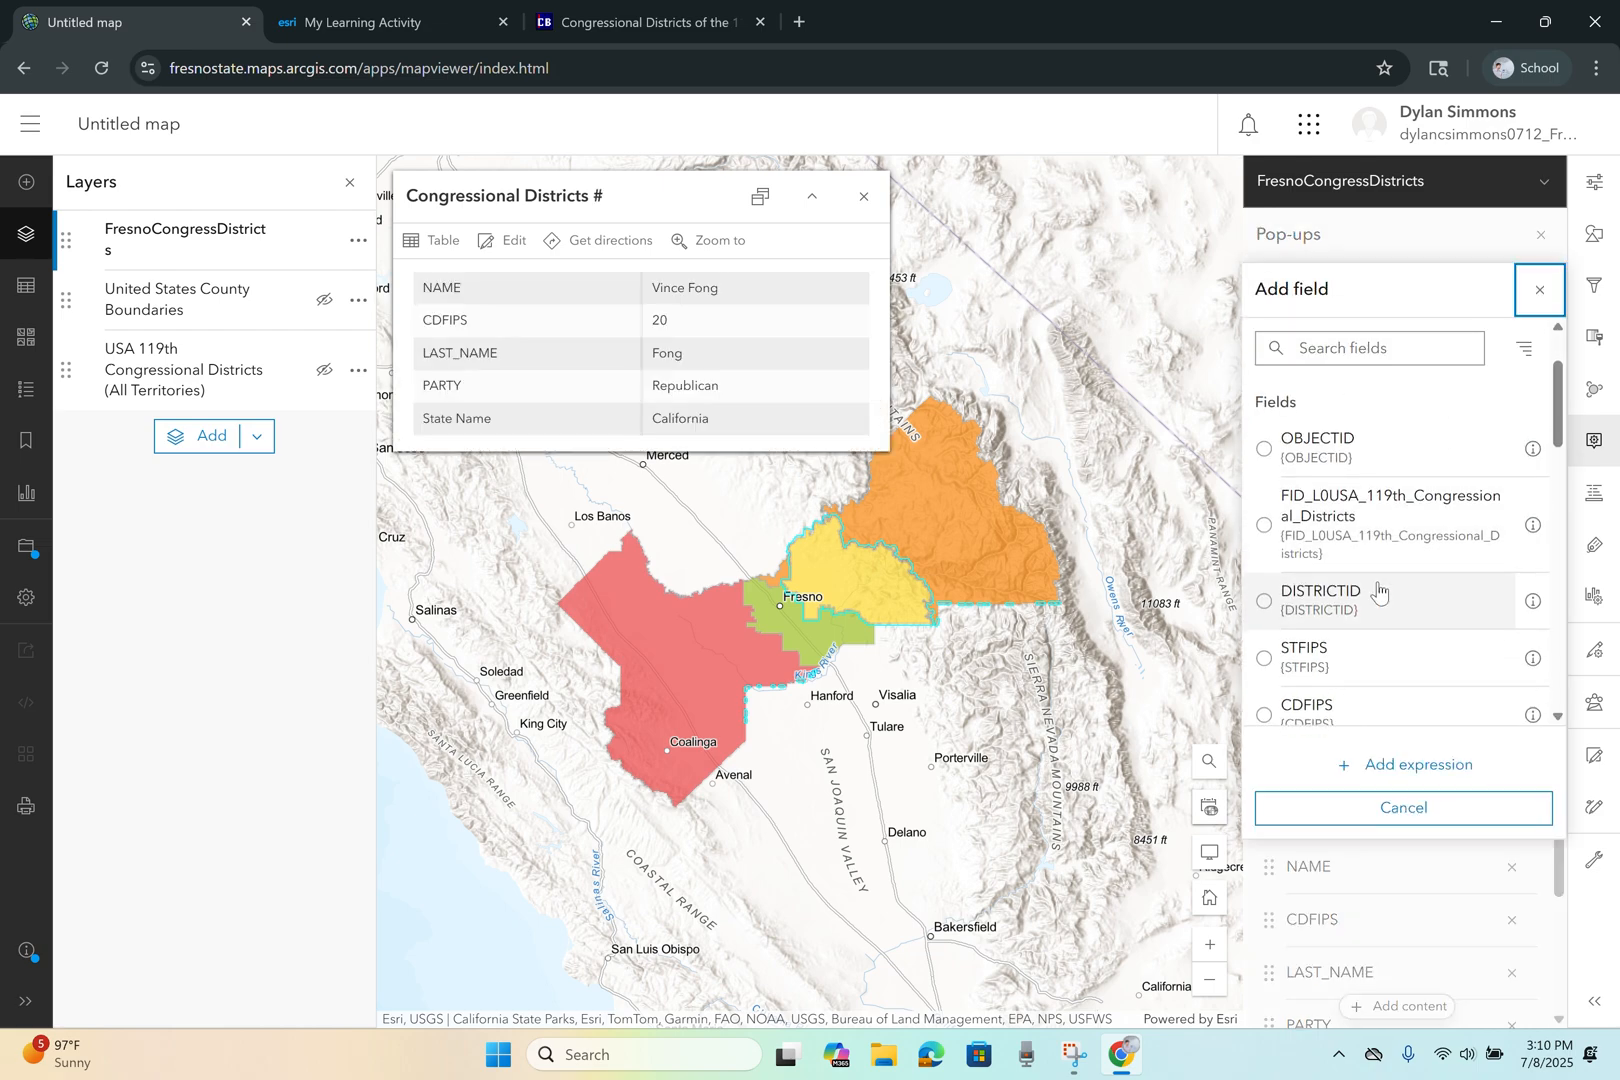
pyautogui.scroll(-3, 1381, 592)
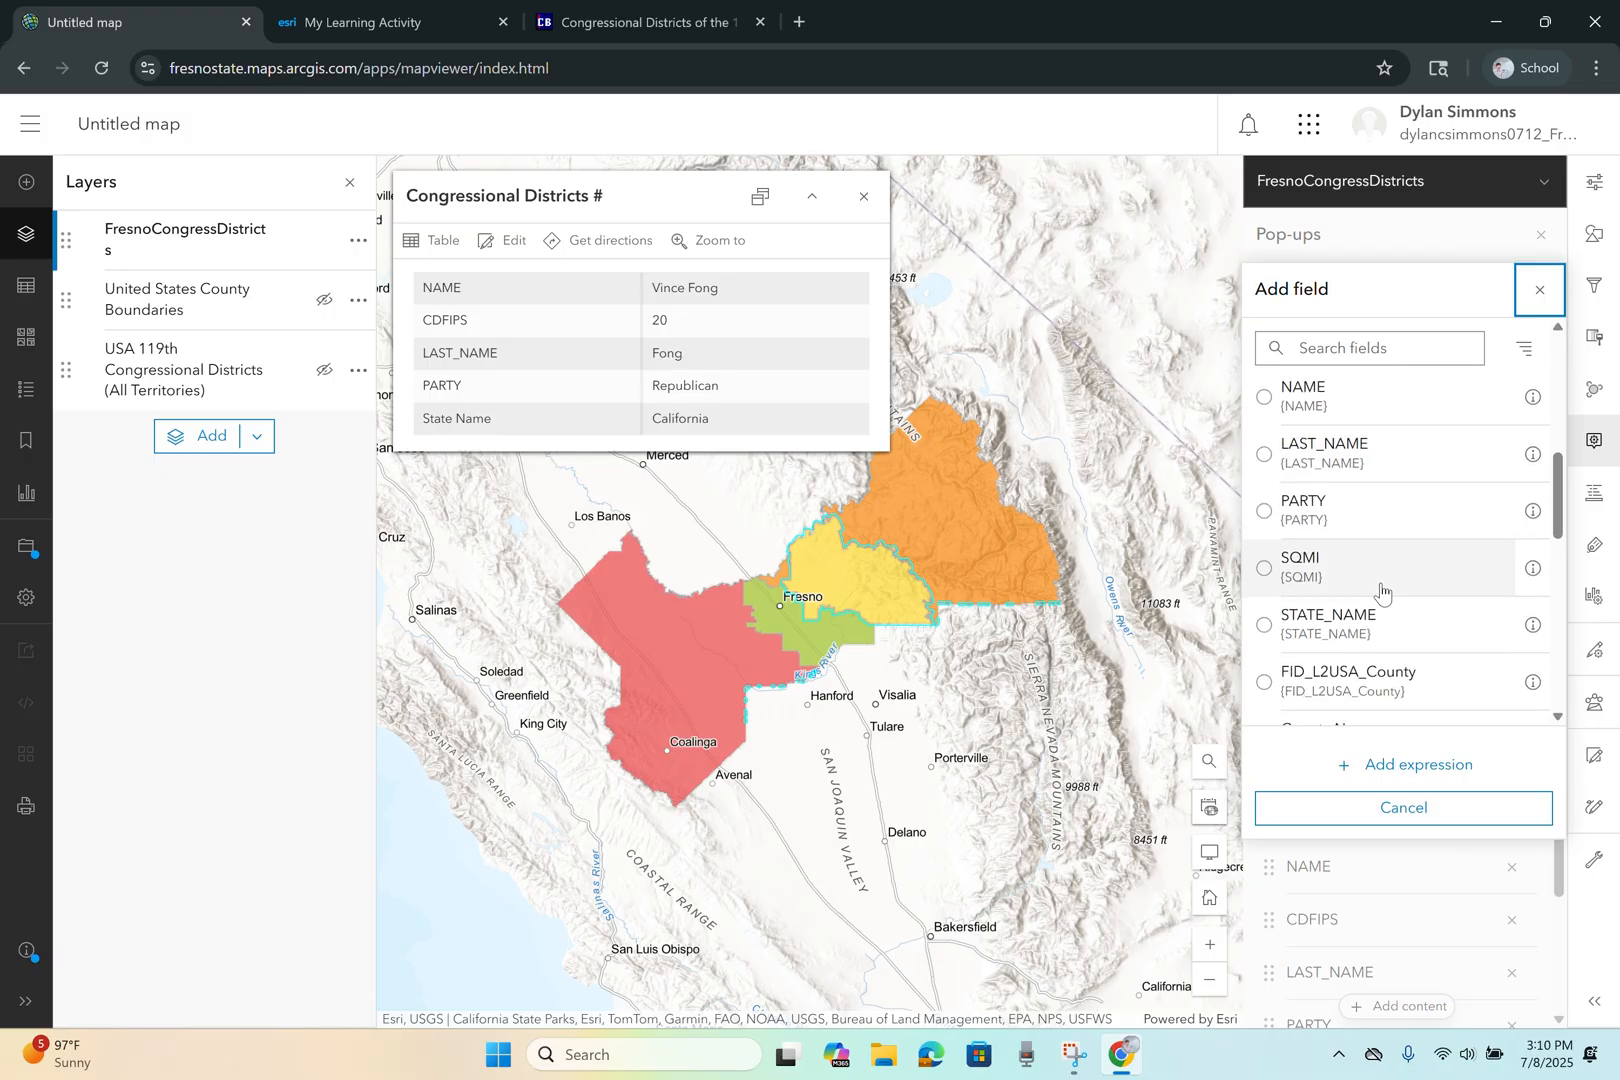
pyautogui.scroll(-3, 1381, 591)
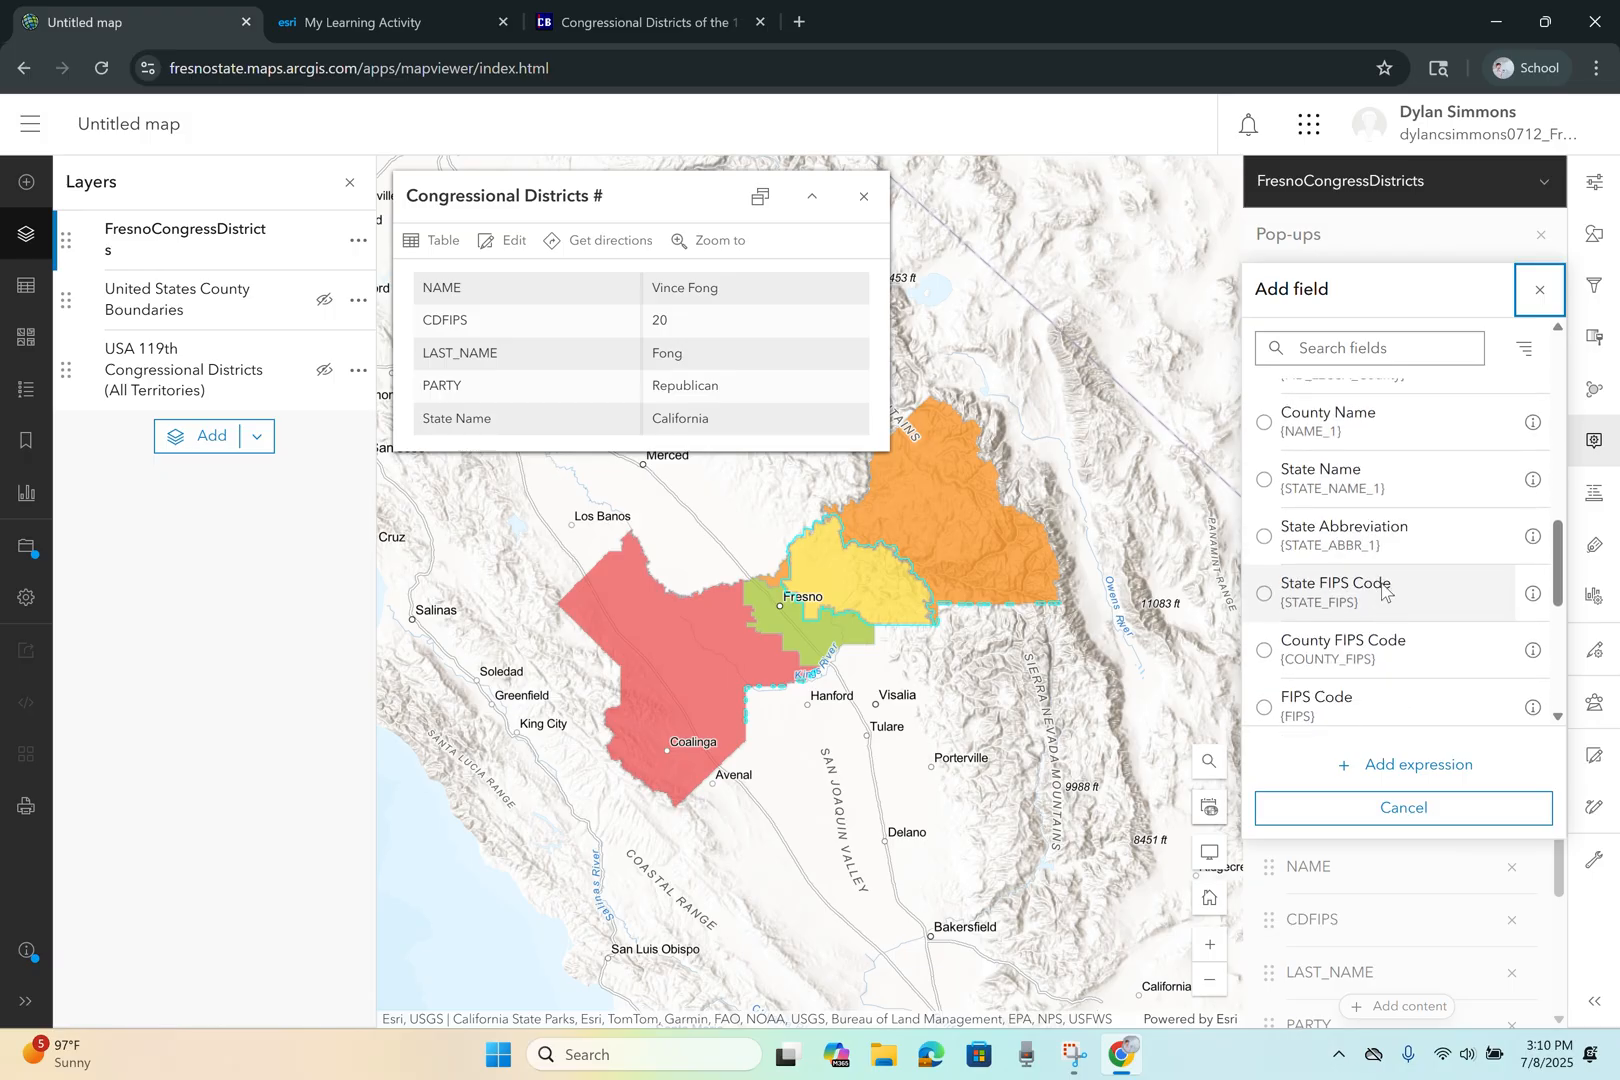
pyautogui.scroll(-5, 1383, 593)
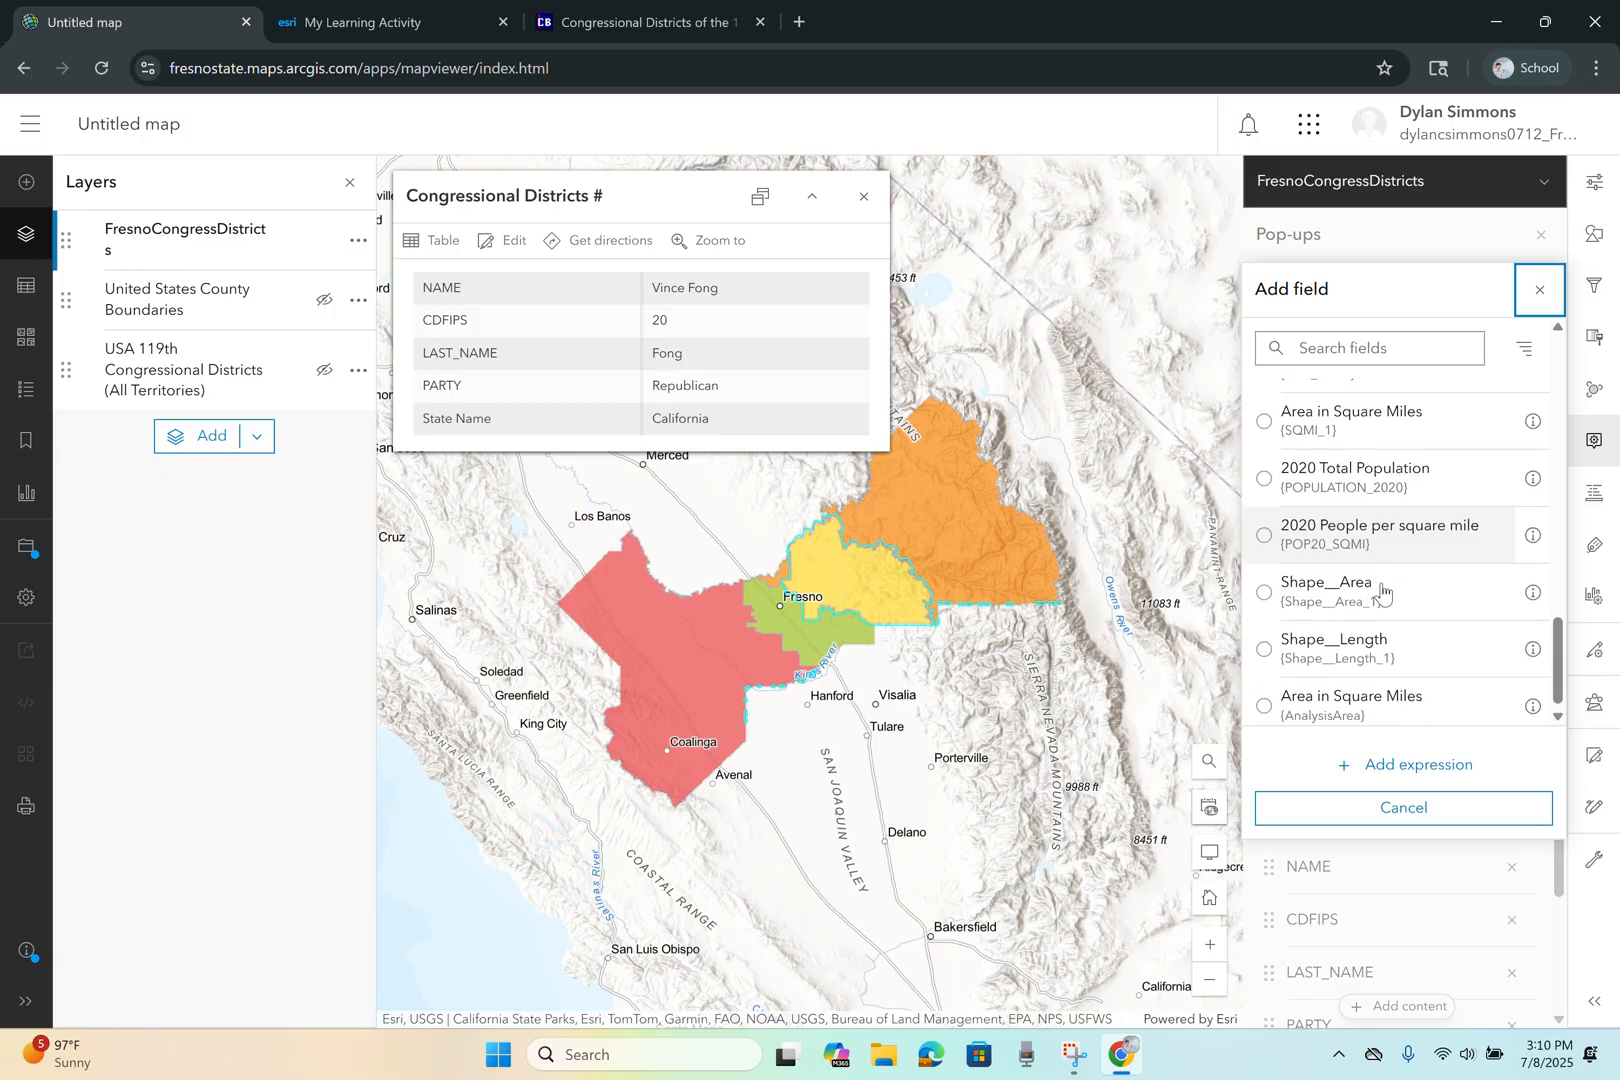
pyautogui.scroll(5, 1381, 591)
pyautogui.scroll(5, 1381, 591)
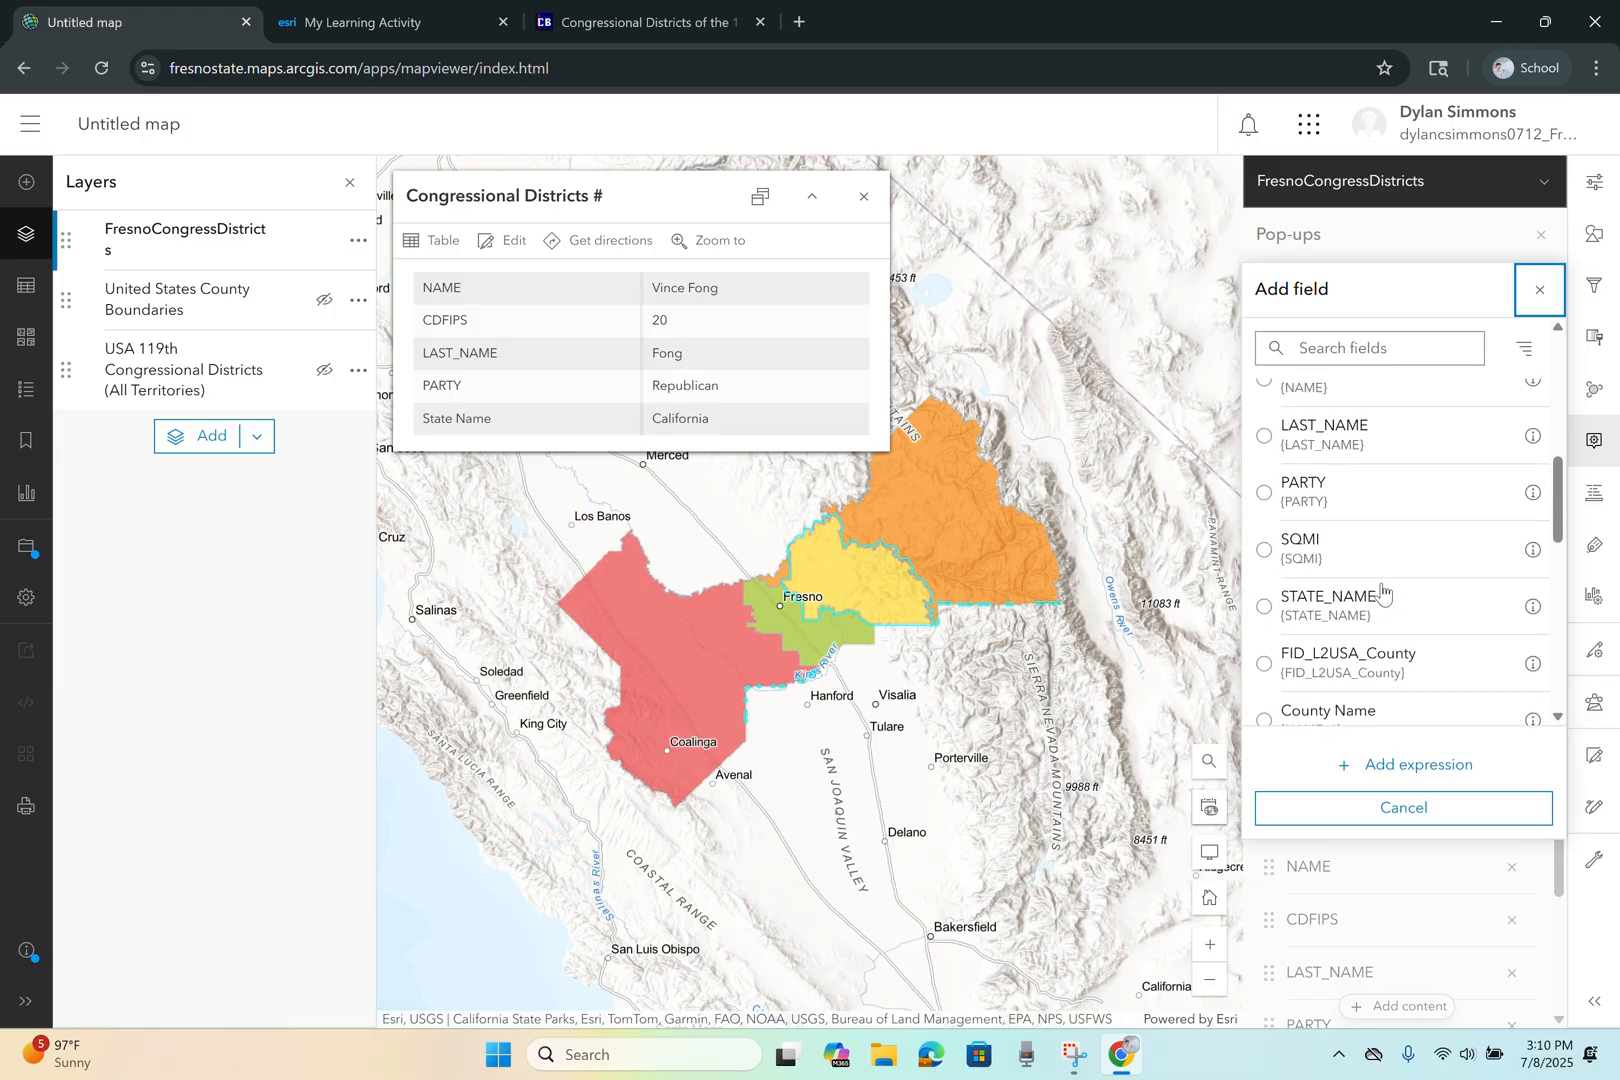
pyautogui.click(1381, 591)
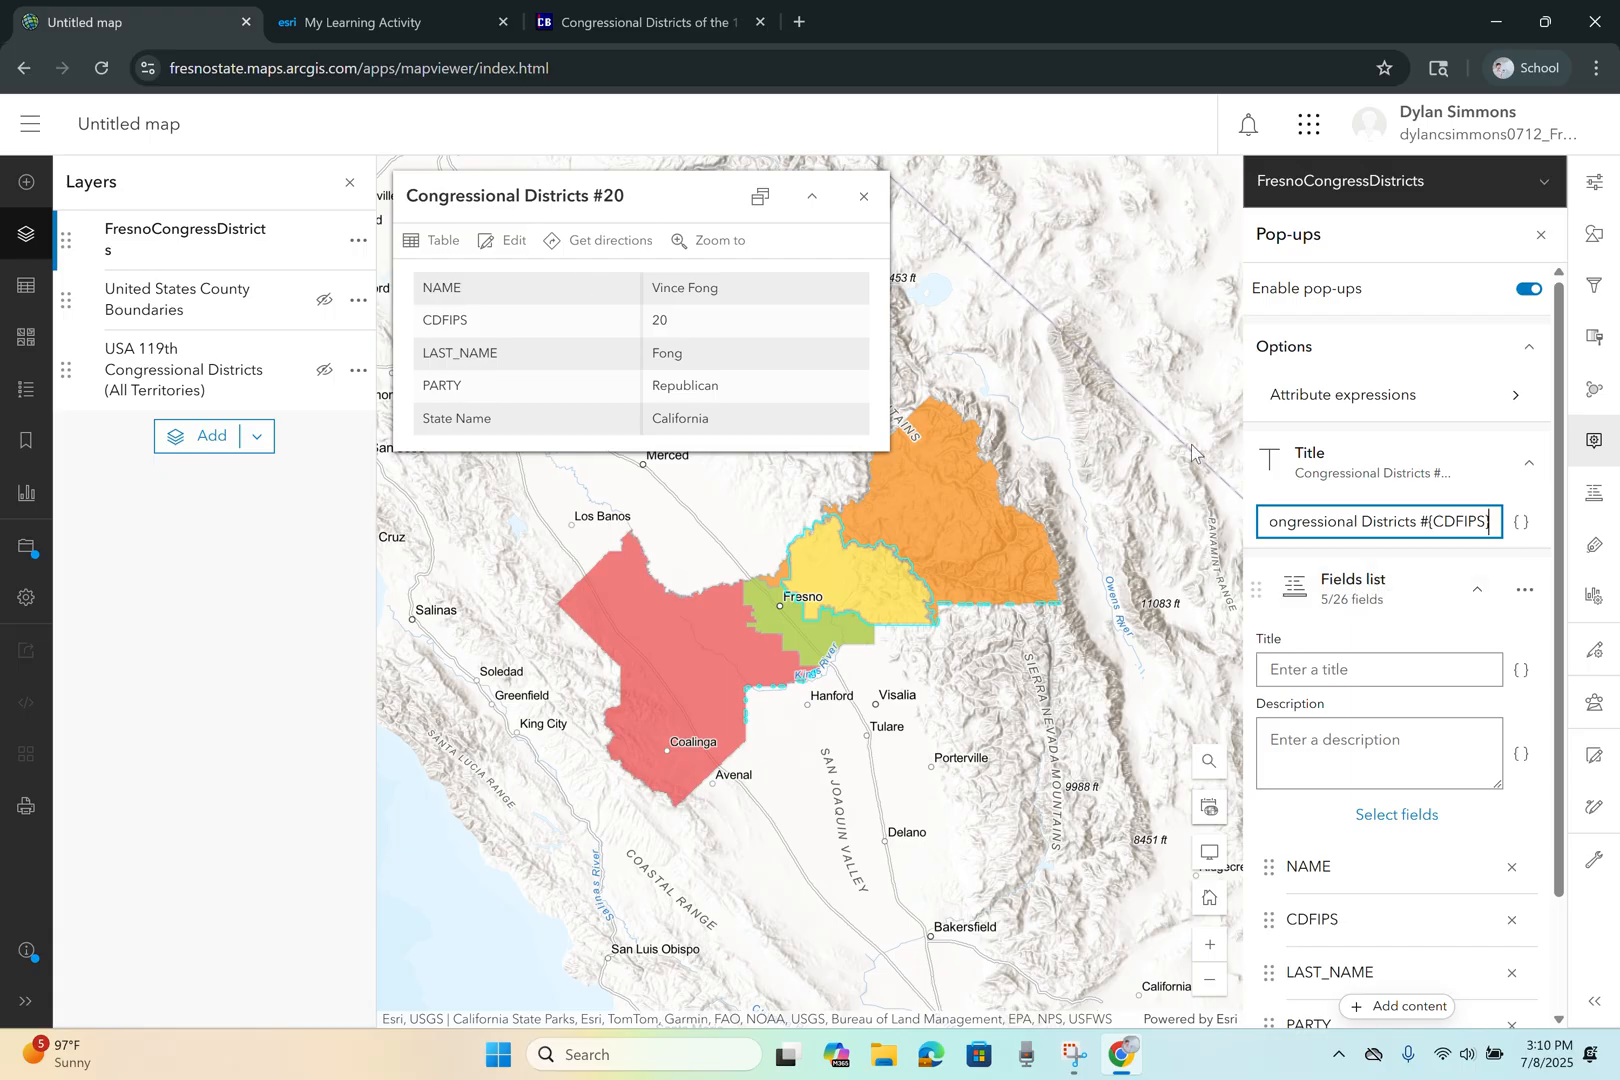
pyautogui.press('BackSpace')
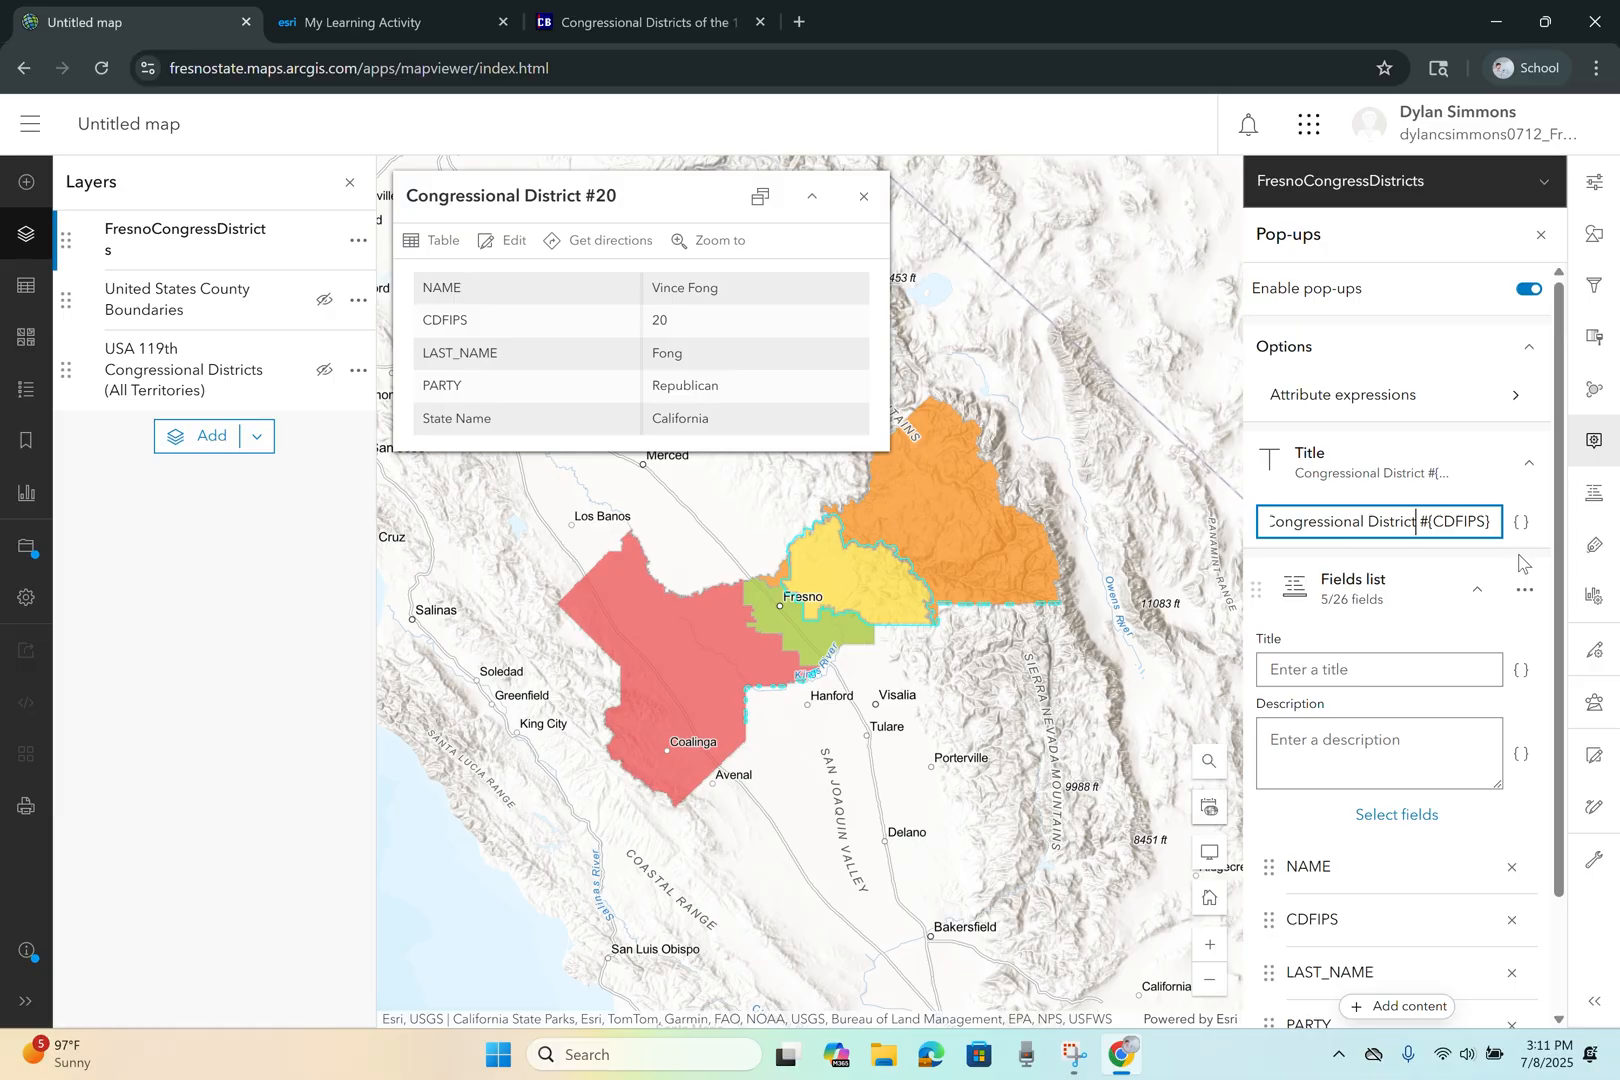
# - Check the retitled pop-ups of the orange and green districts on the map
pyautogui.click(1522, 563)
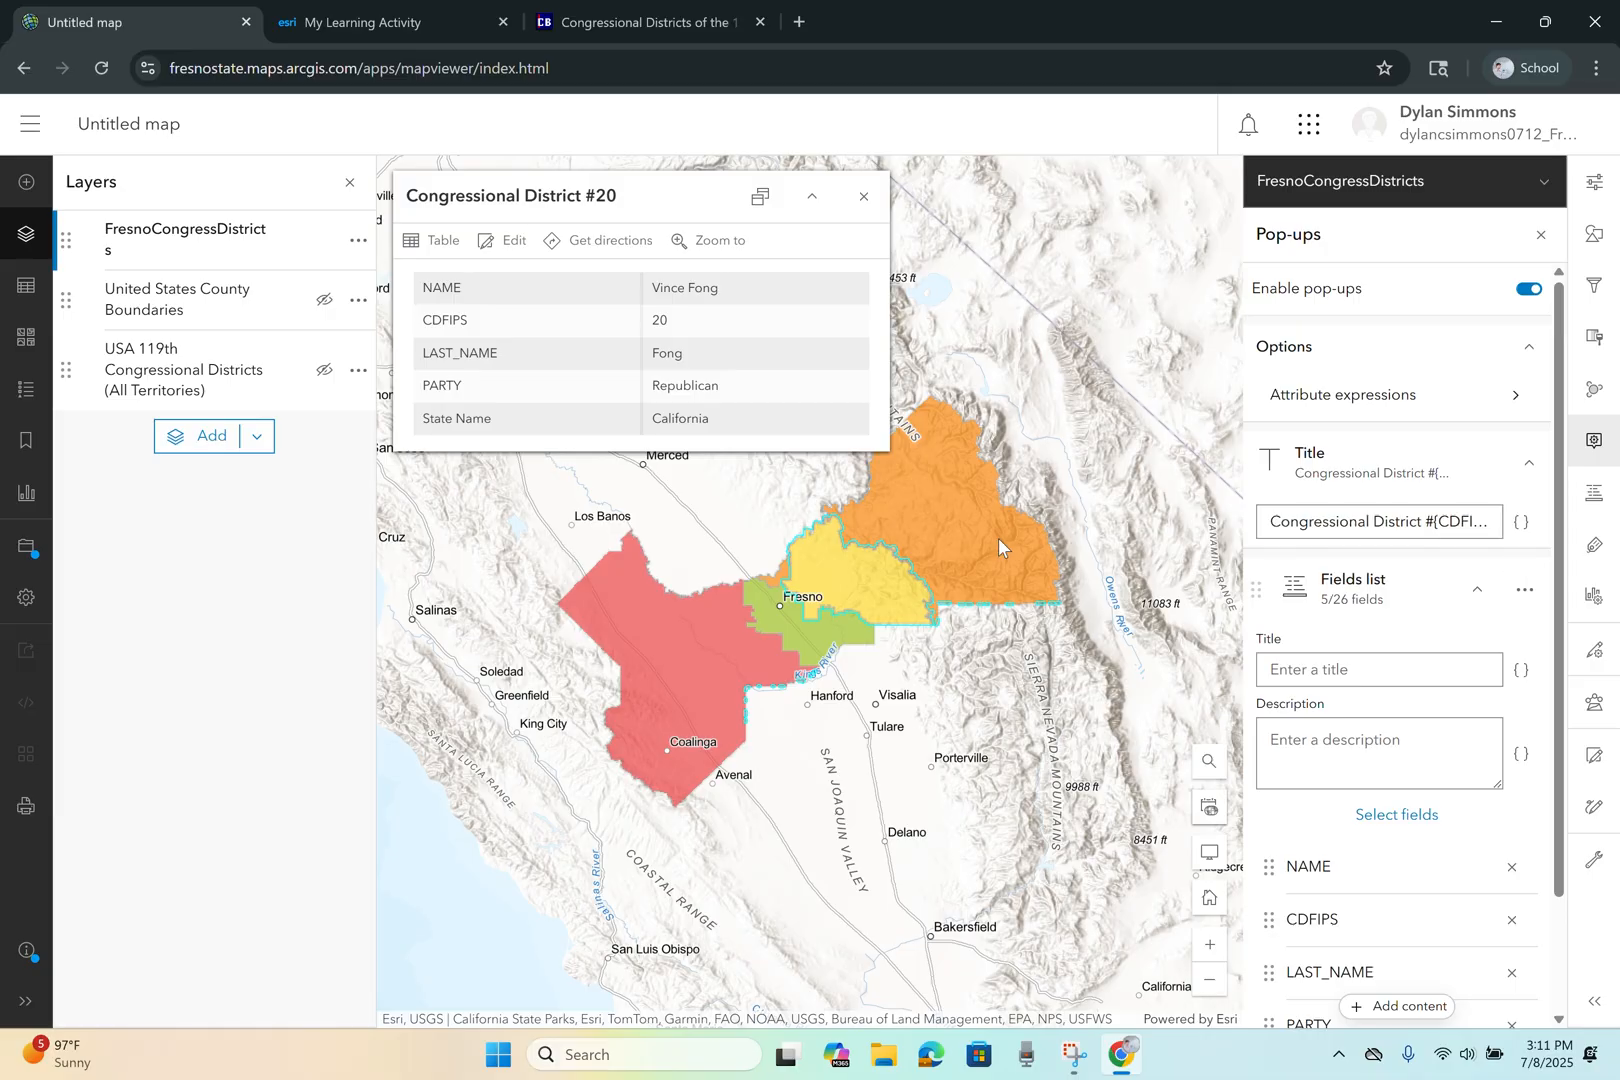
pyautogui.click(961, 532)
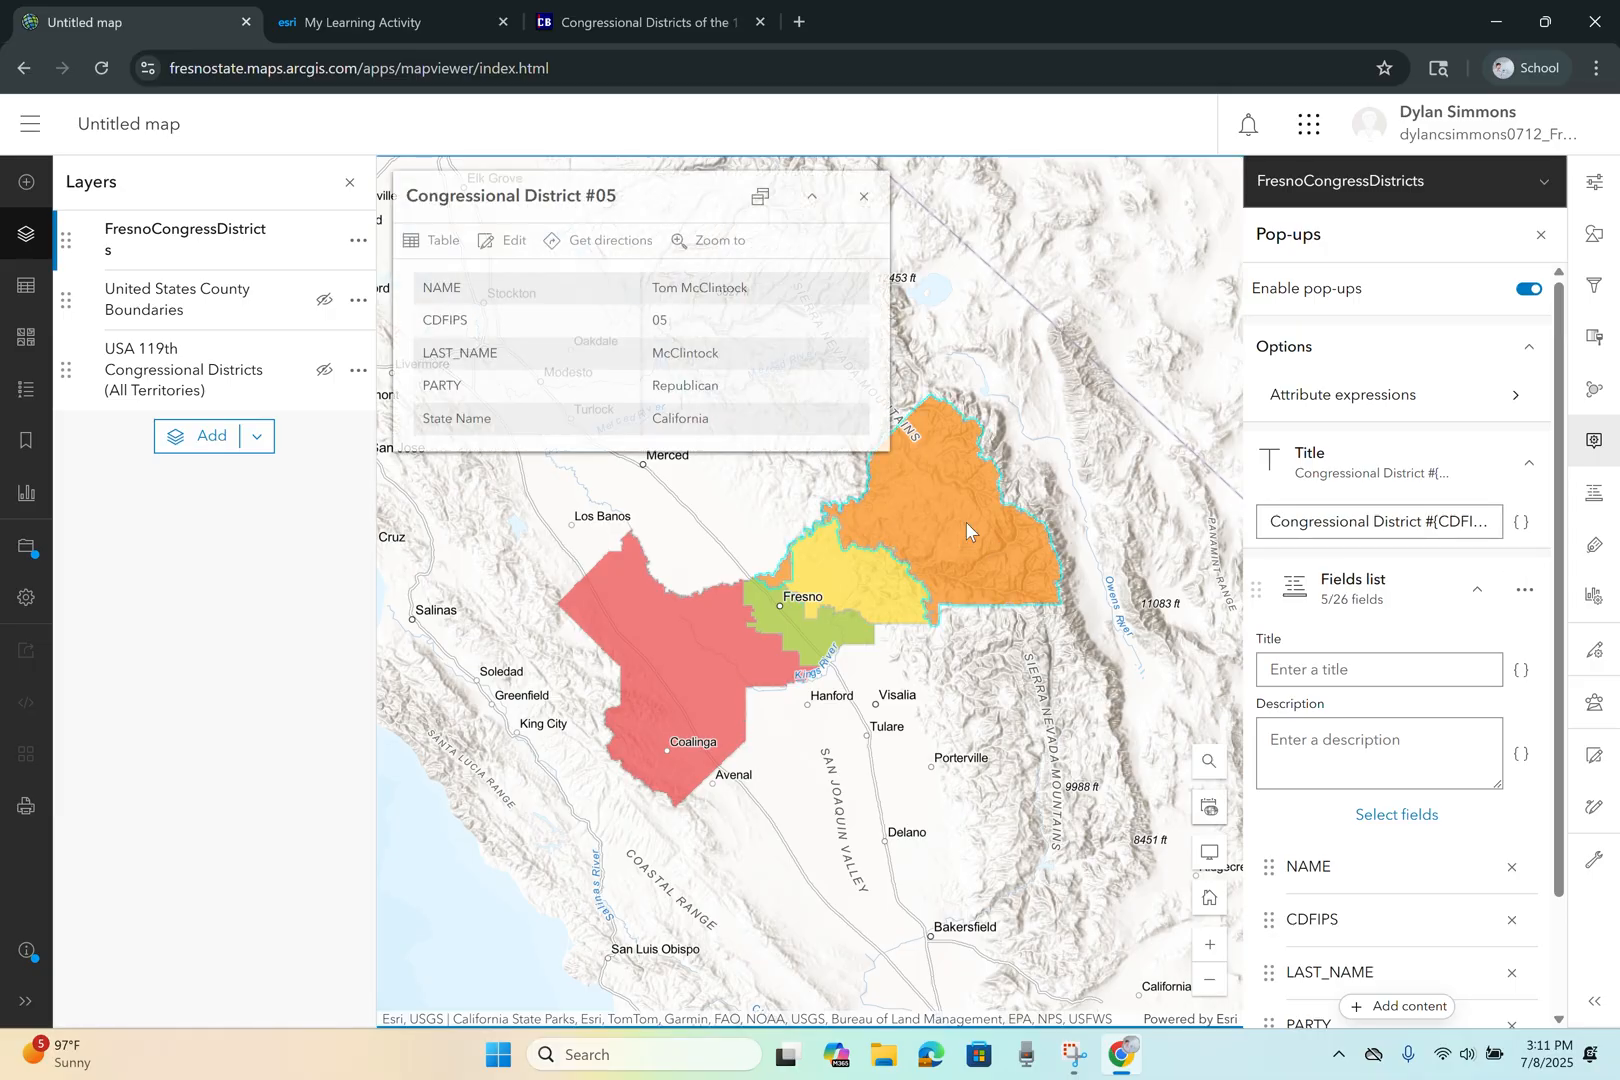
pyautogui.click(799, 637)
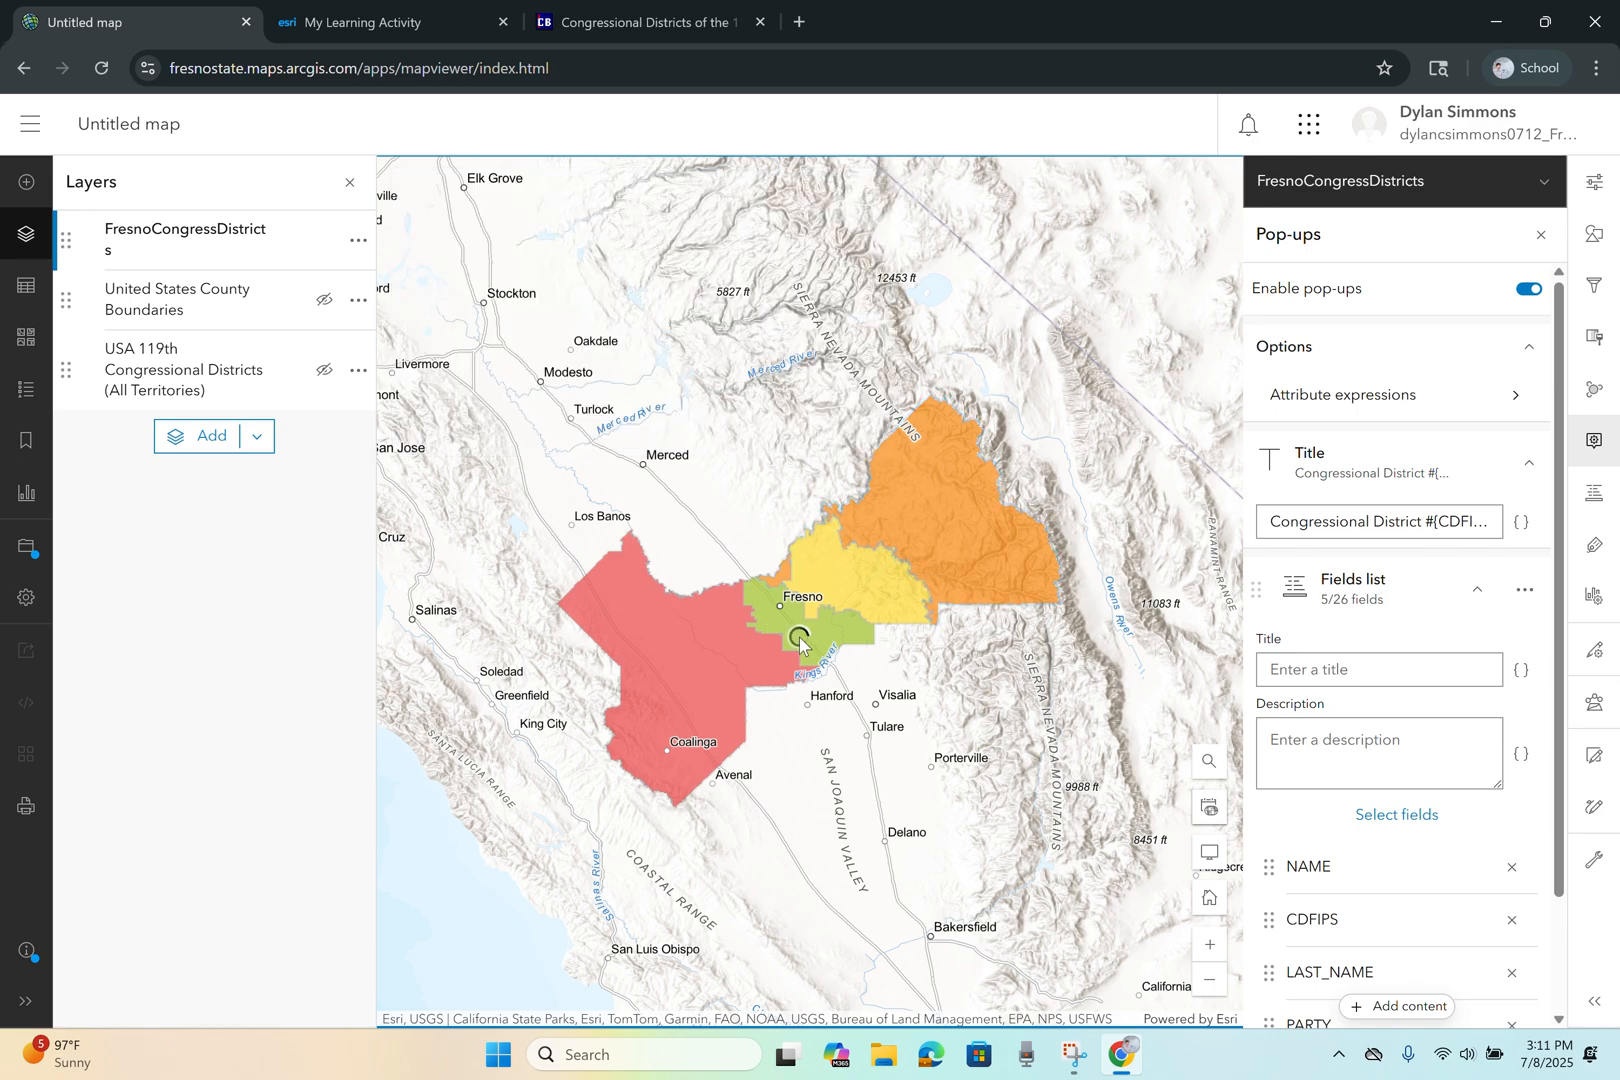
# - Remove the CDFIPS field from the FresnoCongressDistricts pop-up fields list and check the resulting pop-up on the orange district
pyautogui.click(705, 654)
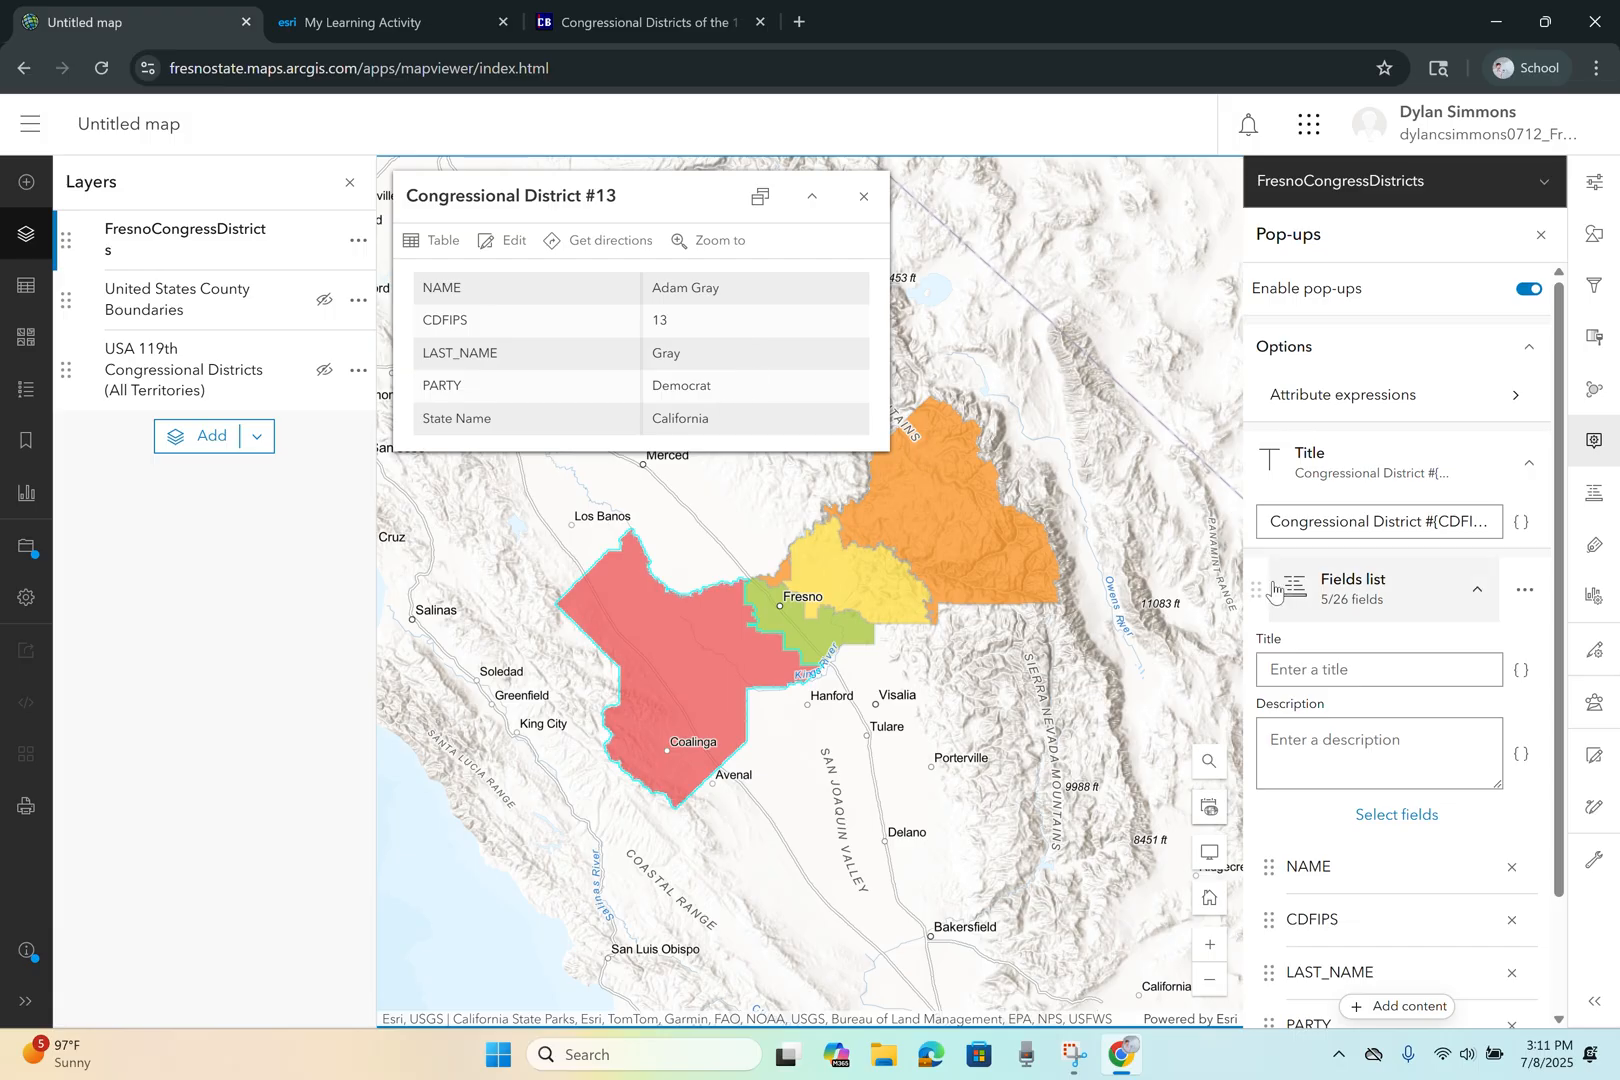
pyautogui.click(1511, 920)
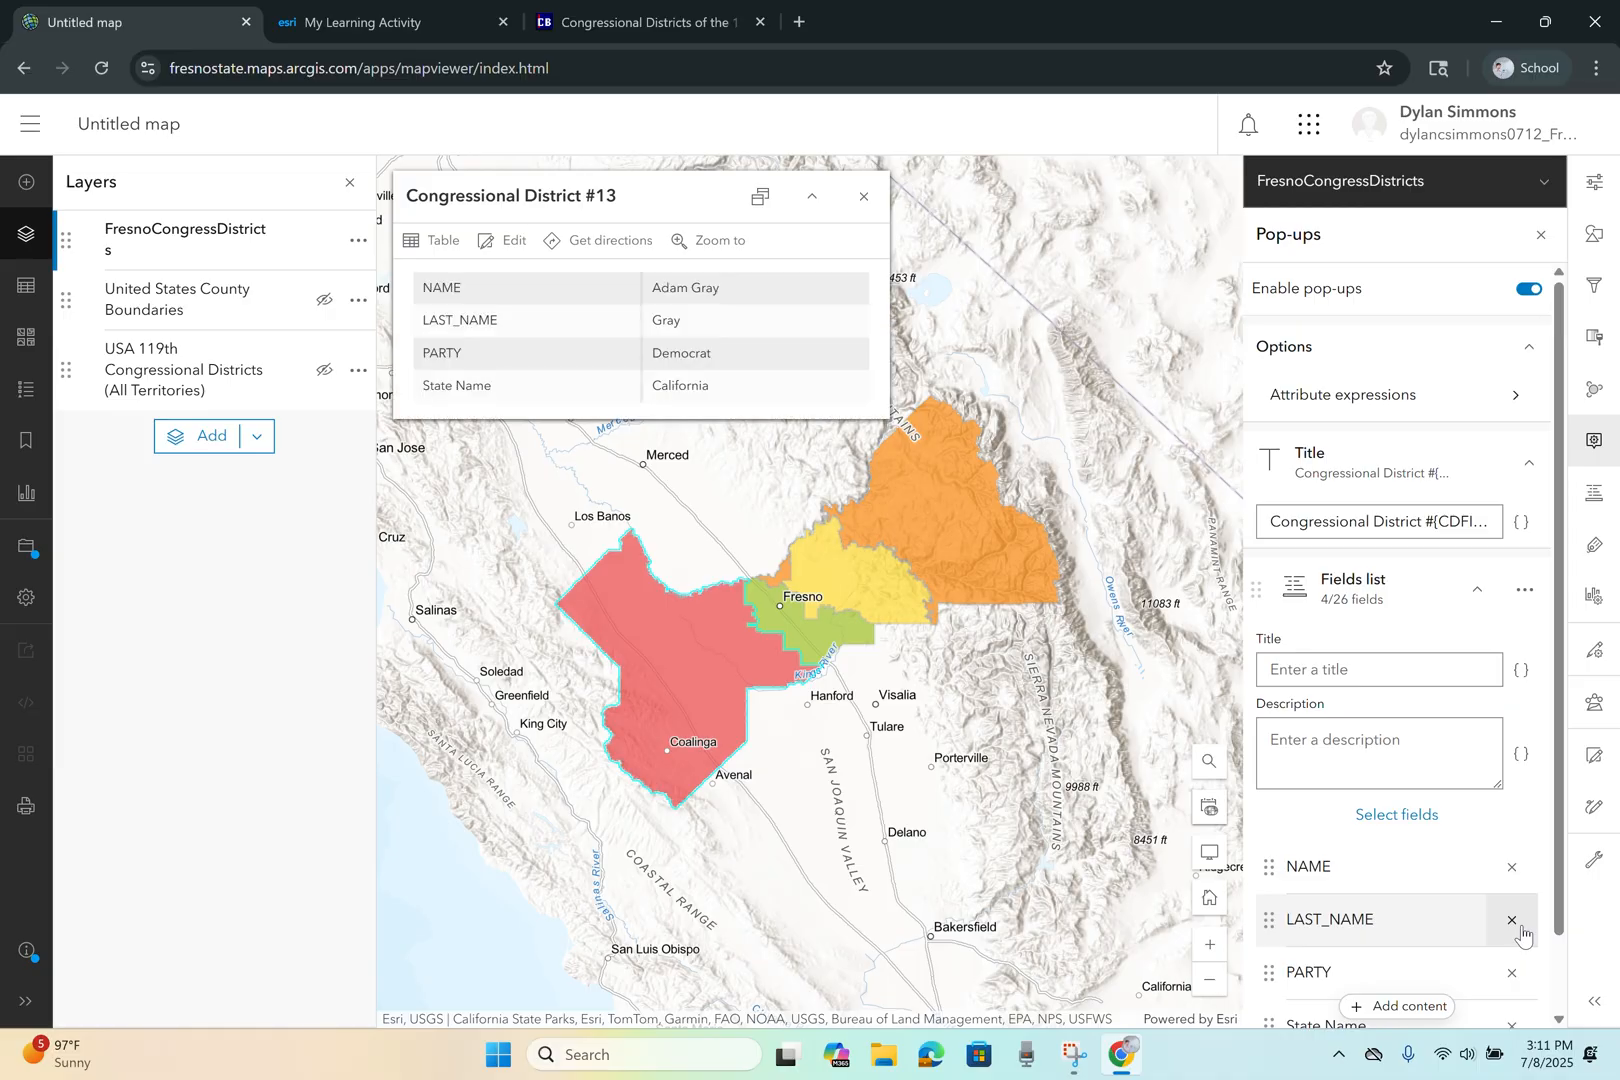
pyautogui.click(885, 530)
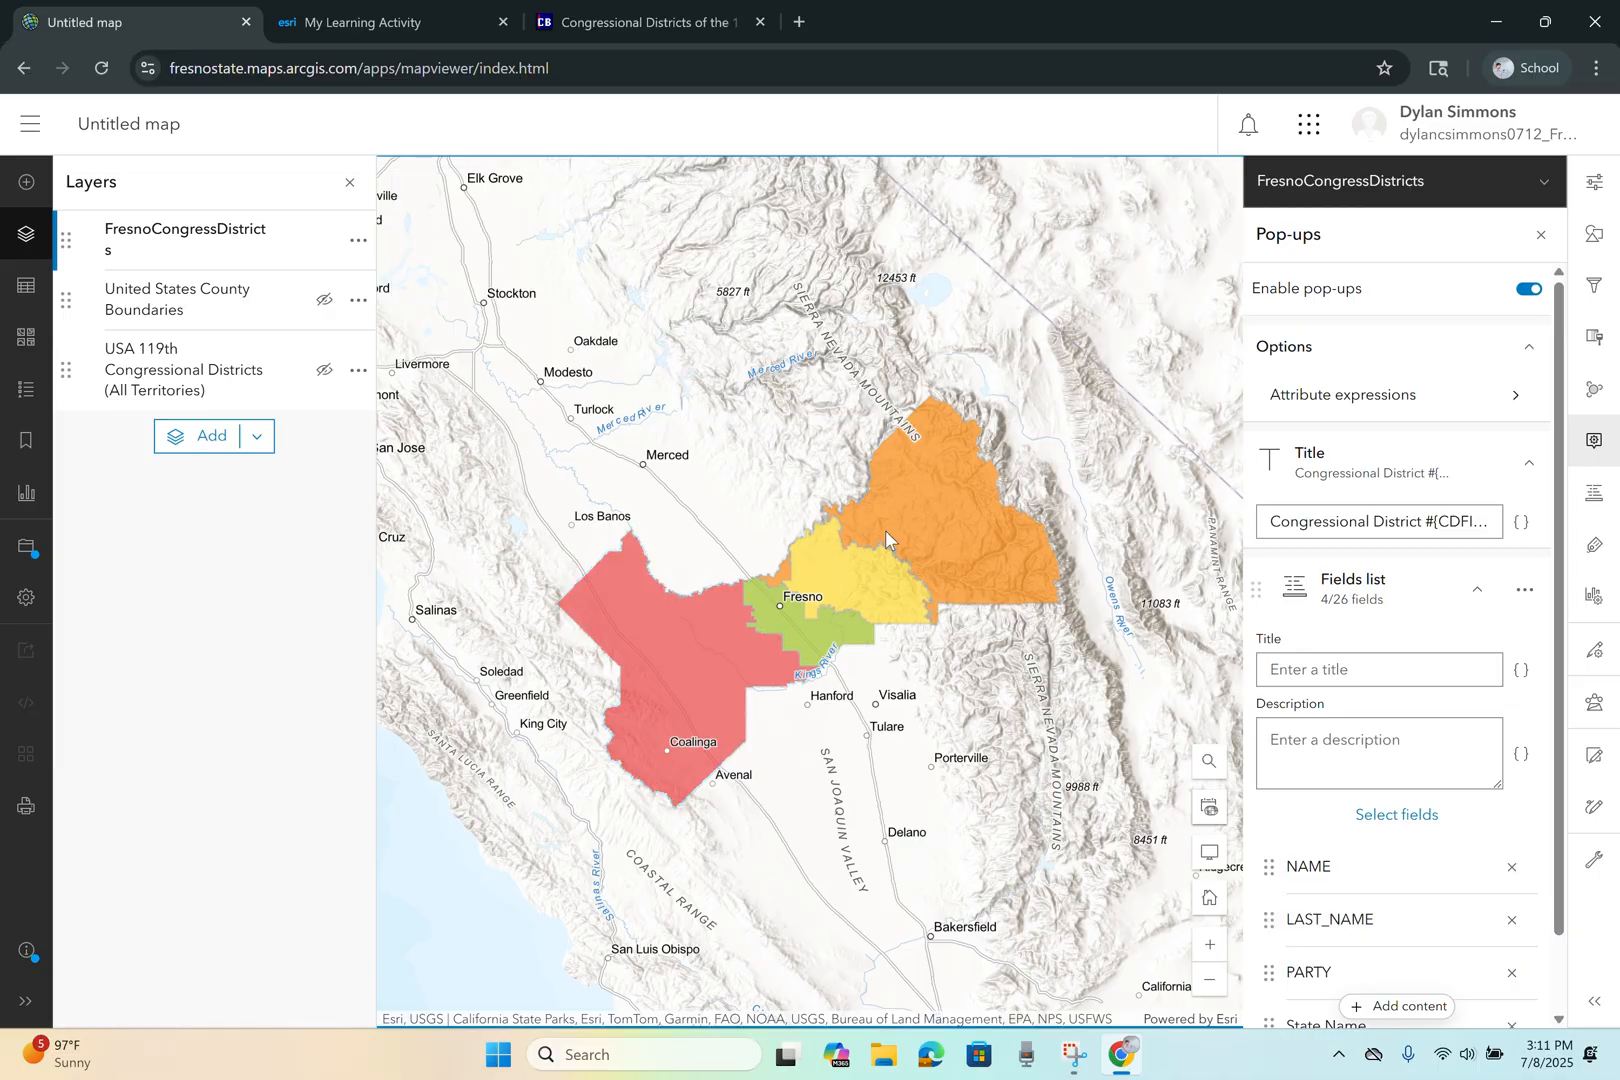
pyautogui.click(904, 522)
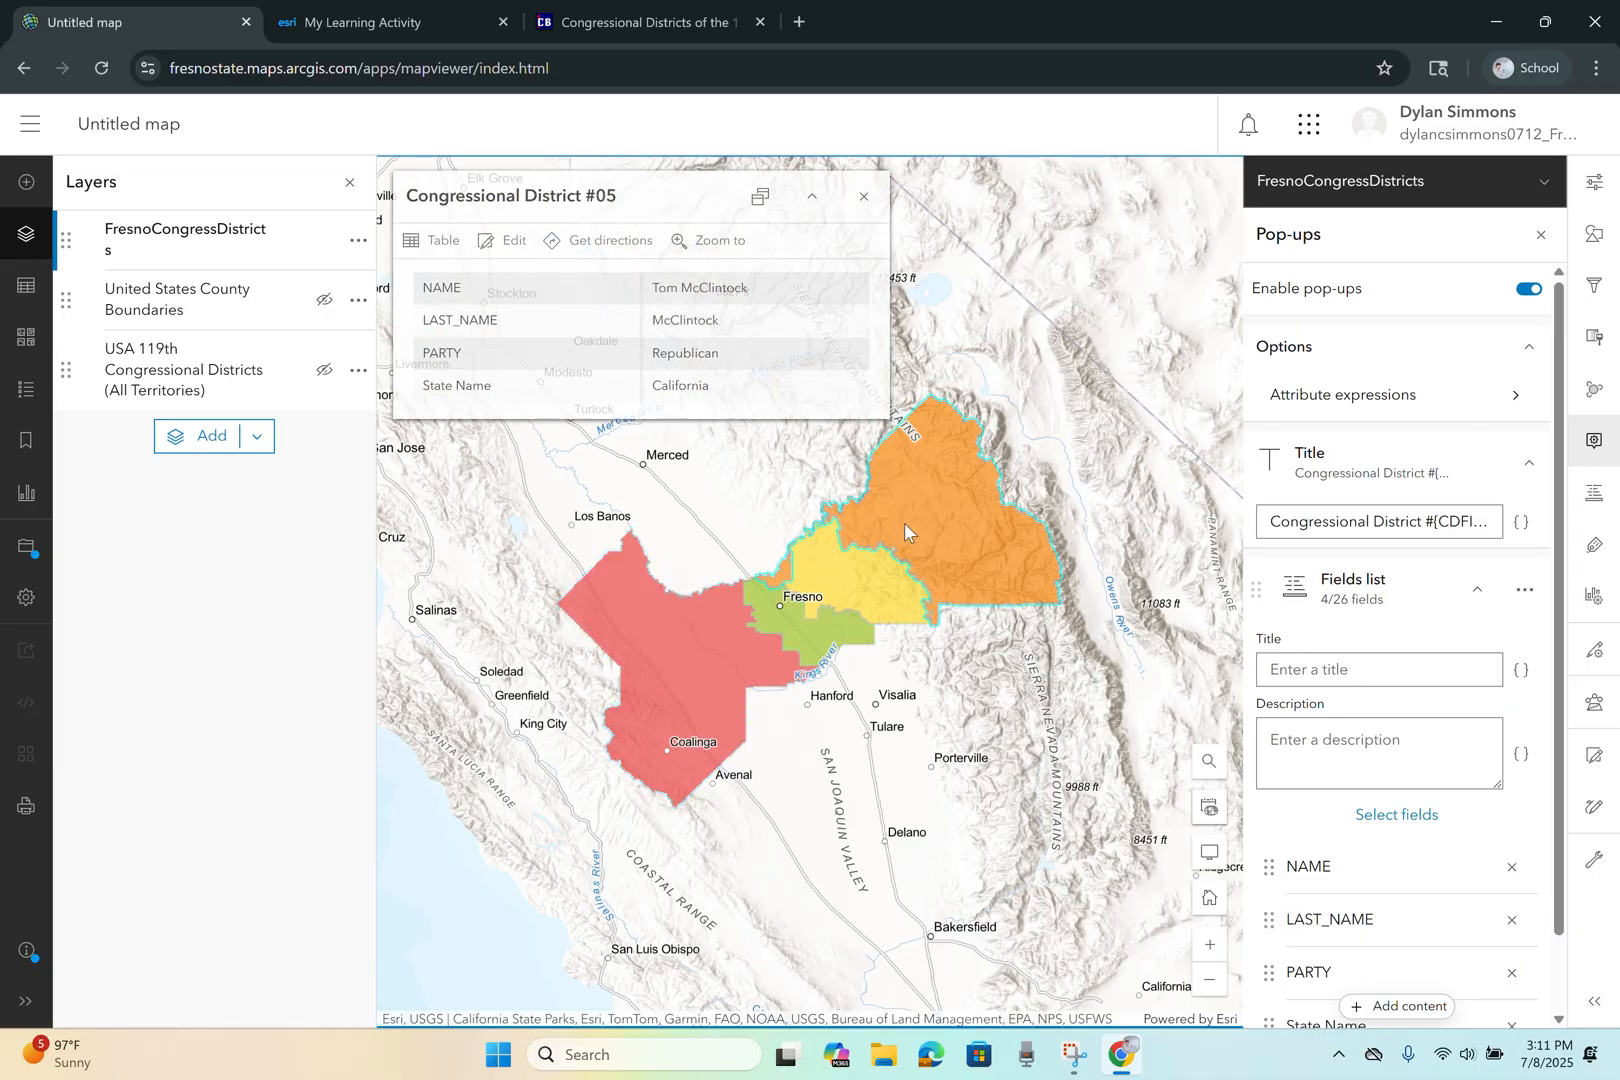
pyautogui.click(1548, 190)
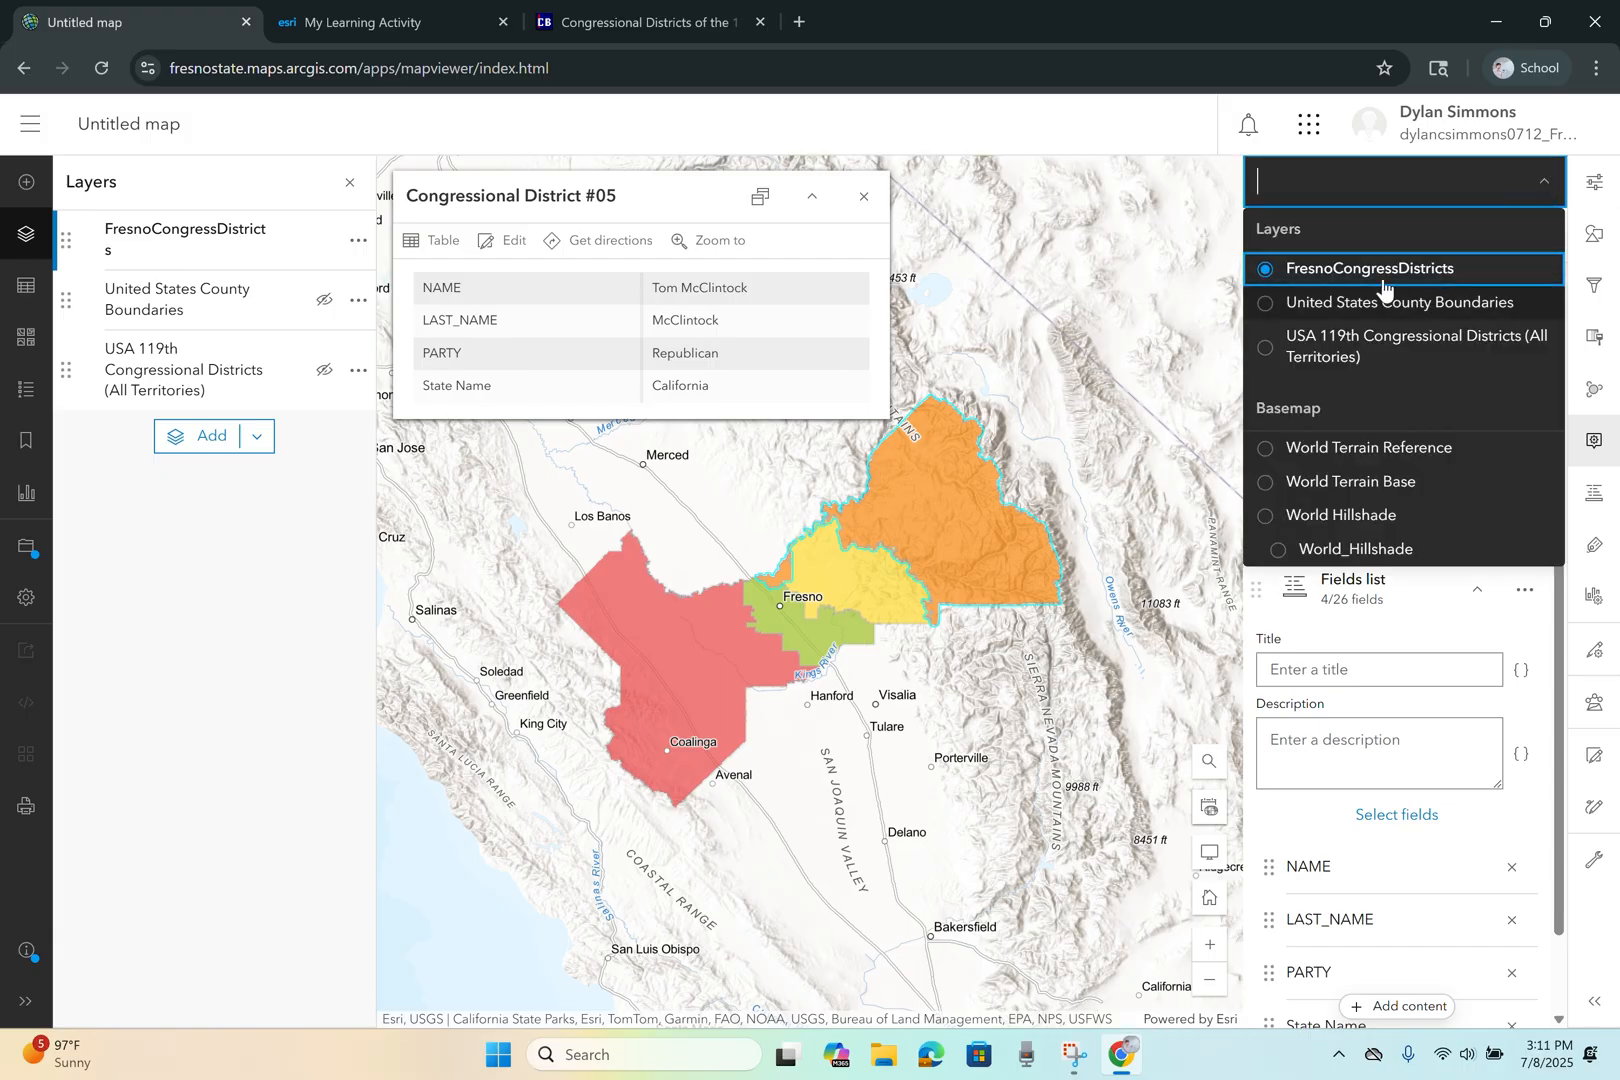
pyautogui.click(1541, 190)
pyautogui.click(1594, 440)
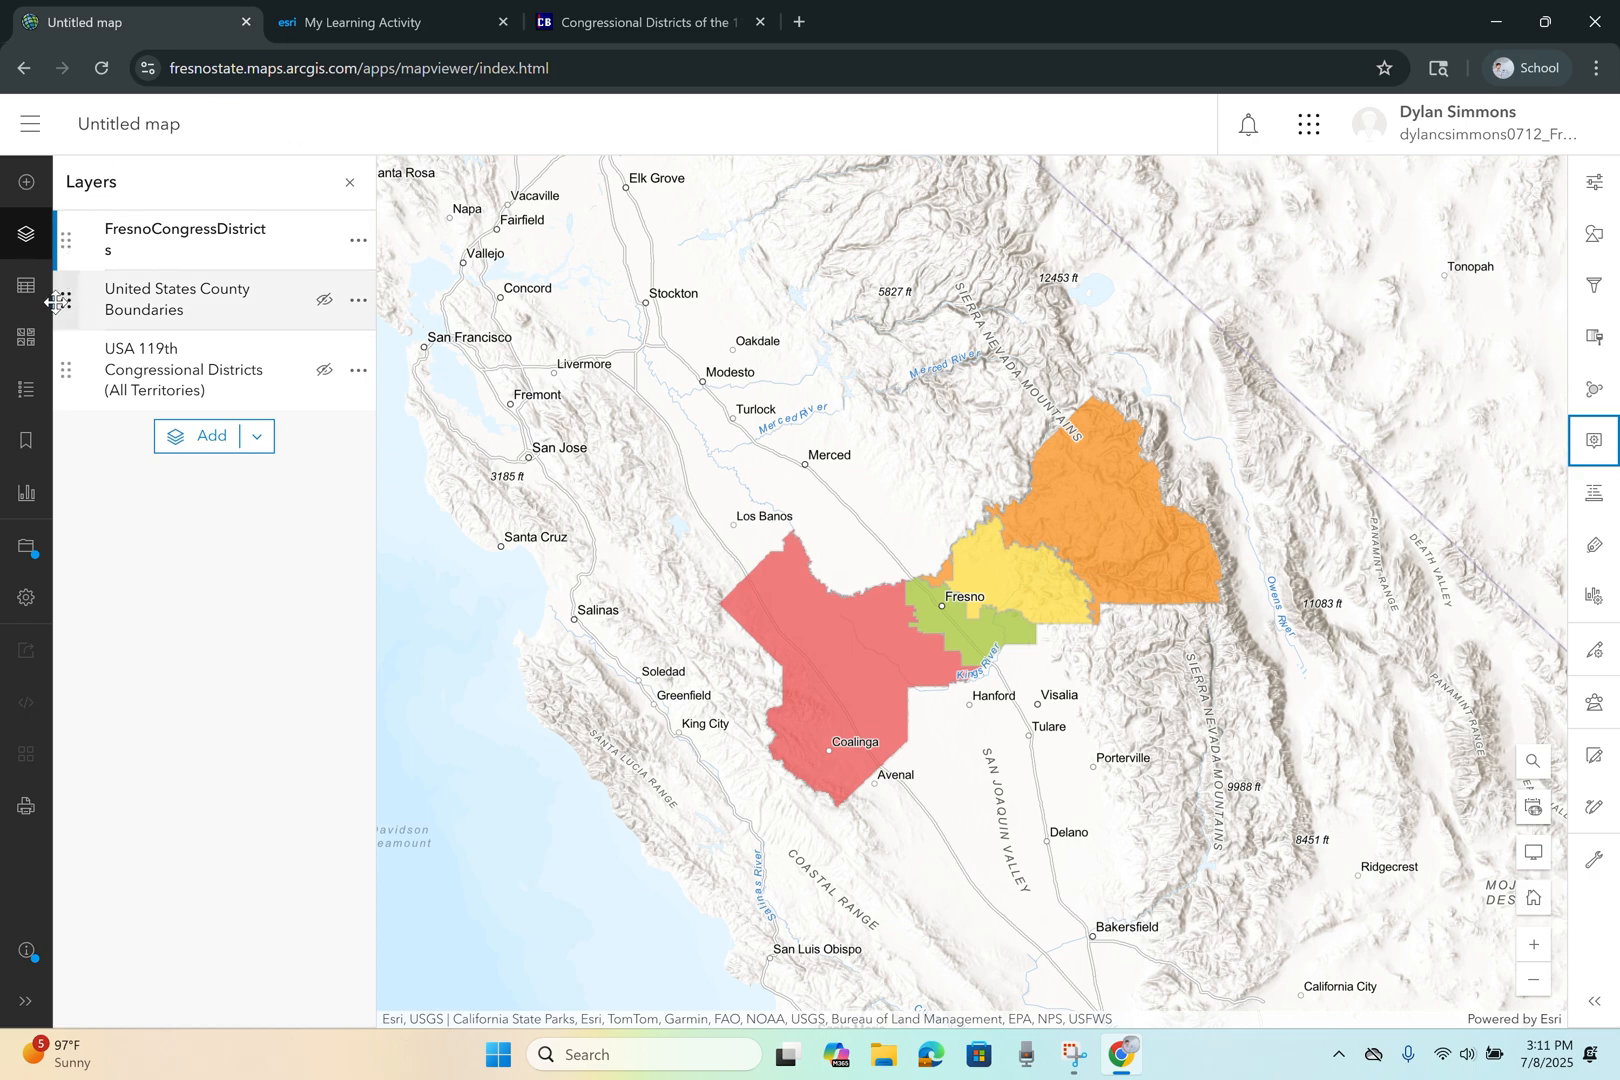
# - Start saving the map as a new item with the title Fresno County Congressional Districts
pyautogui.click(27, 550)
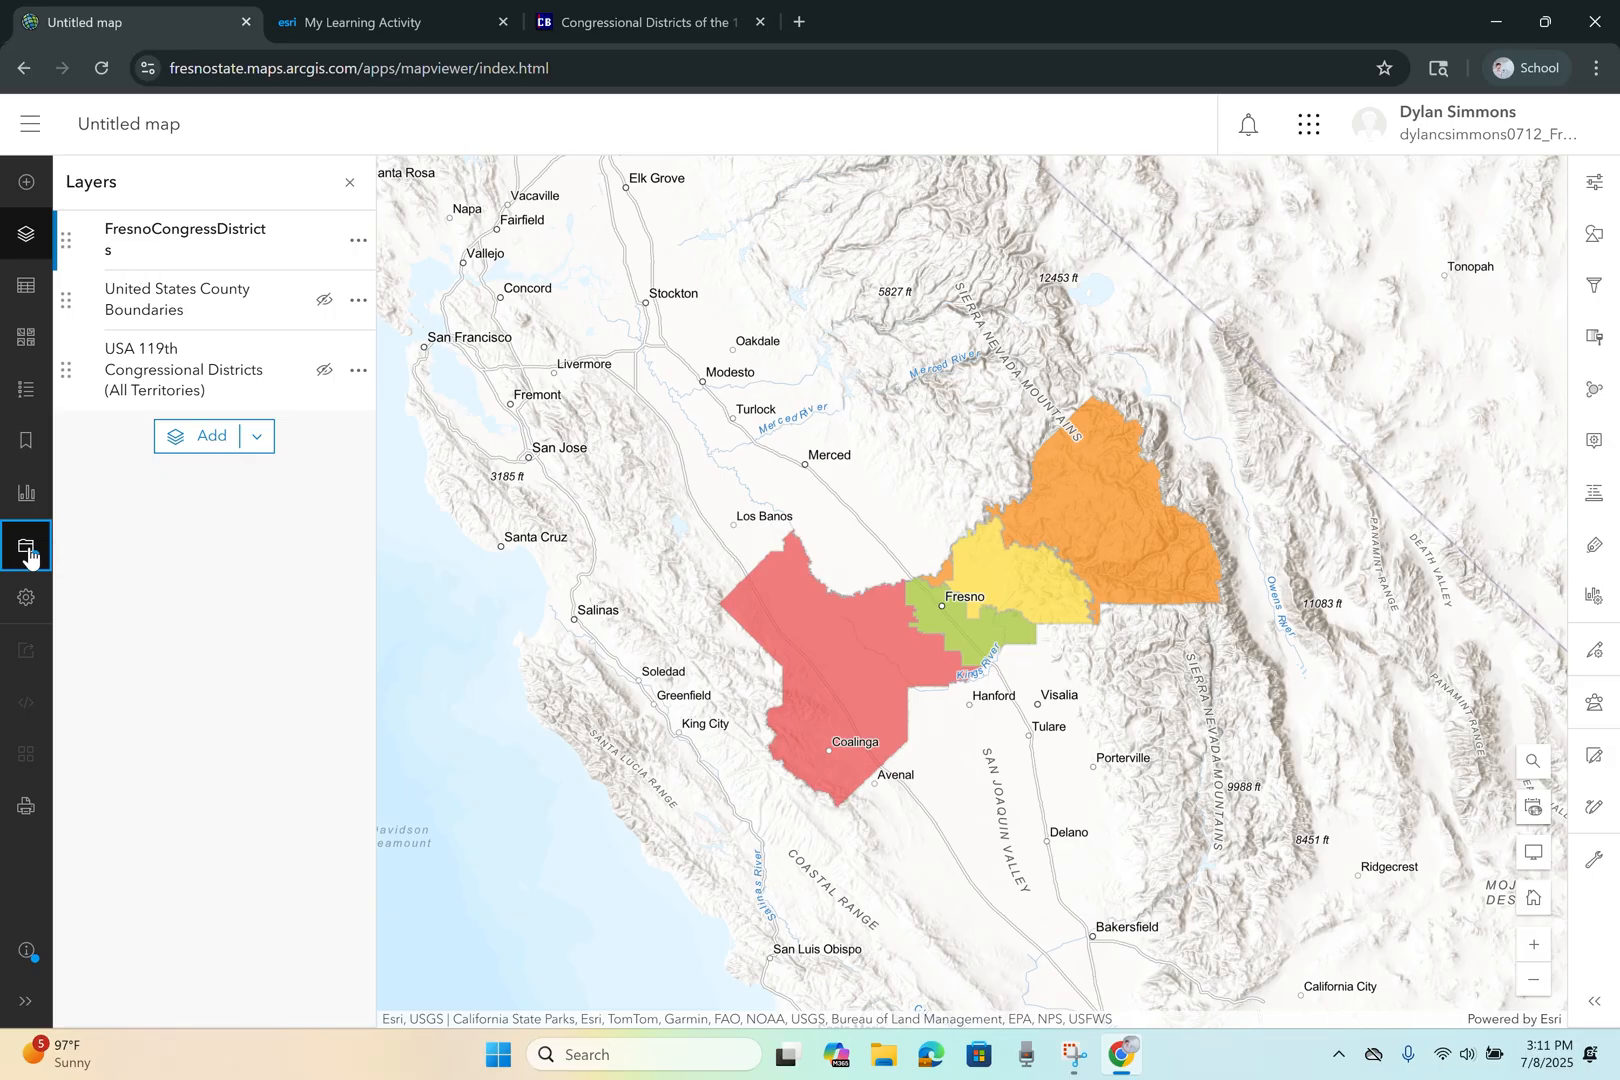
pyautogui.click(30, 556)
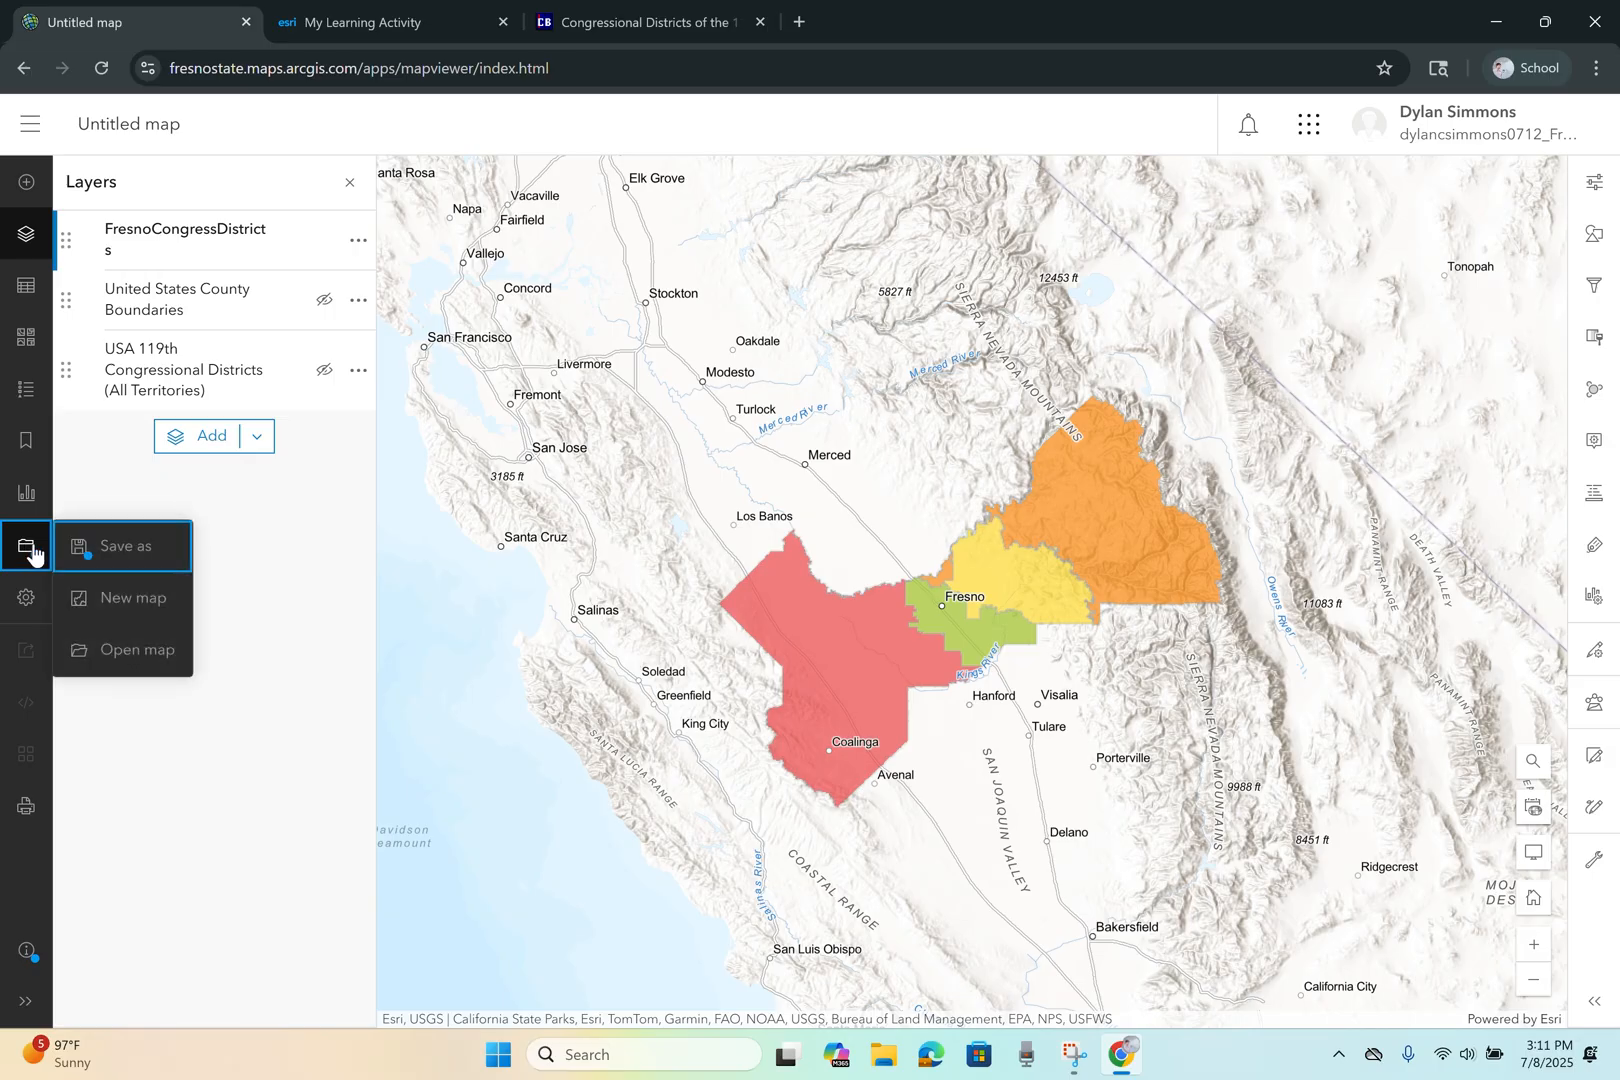
pyautogui.click(123, 547)
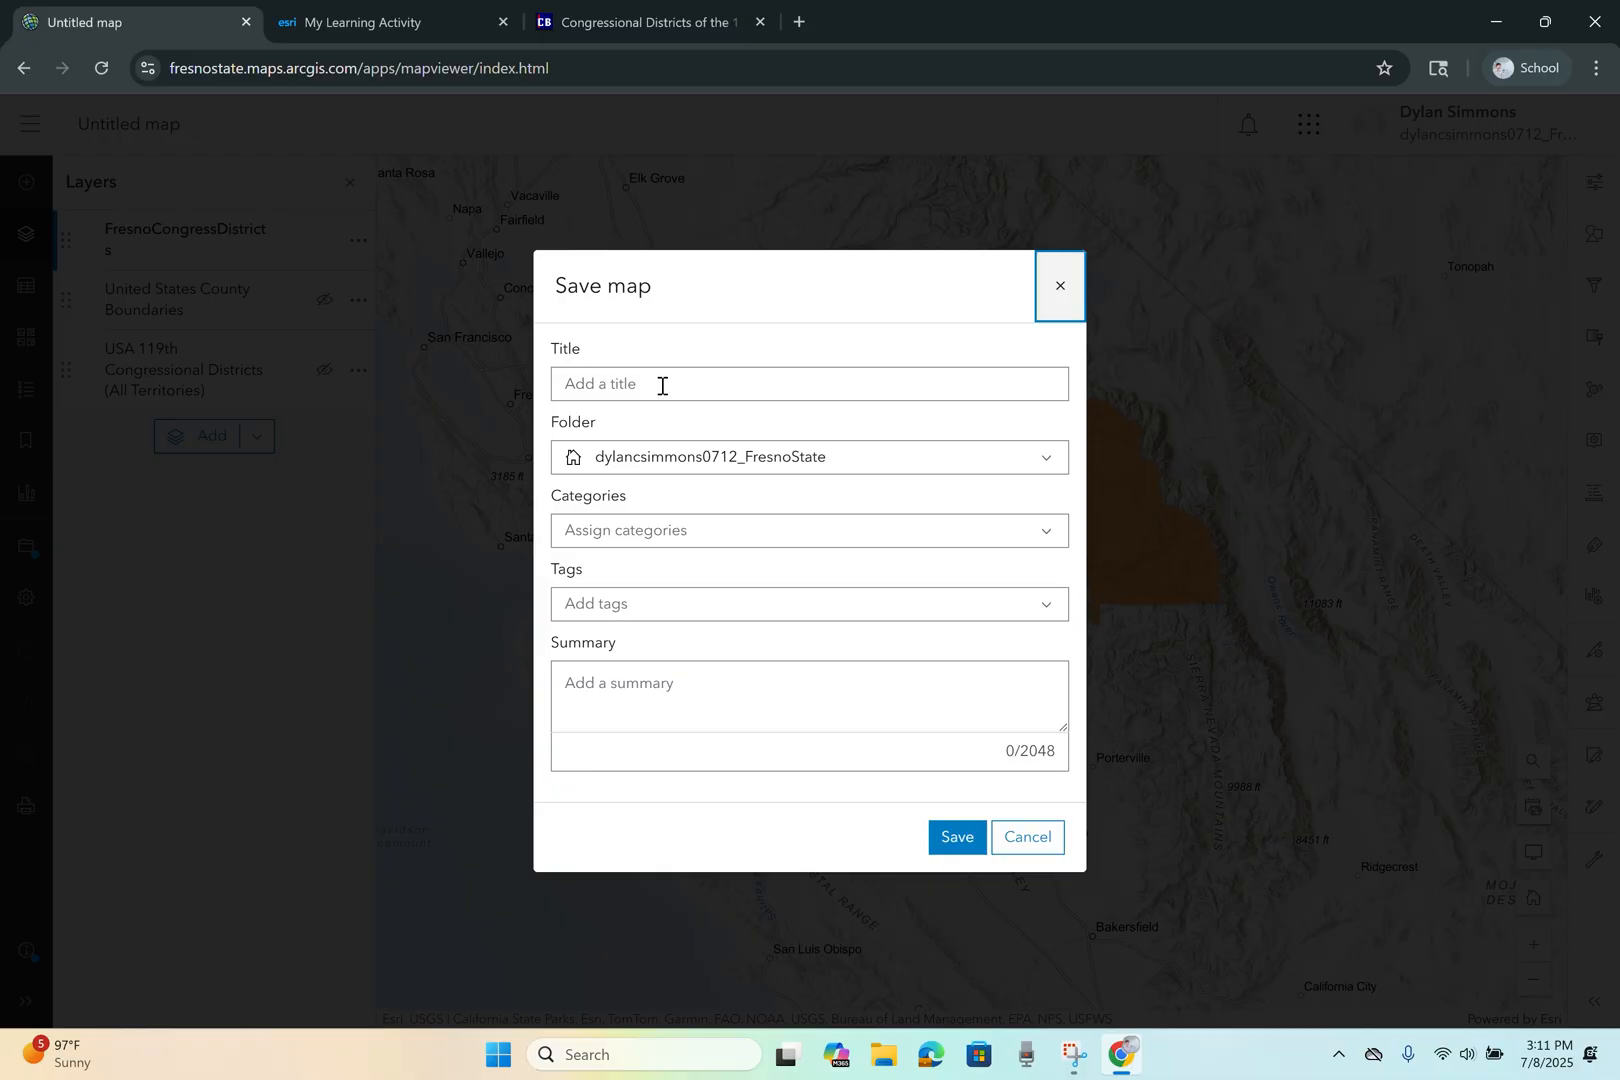
pyautogui.click(665, 385)
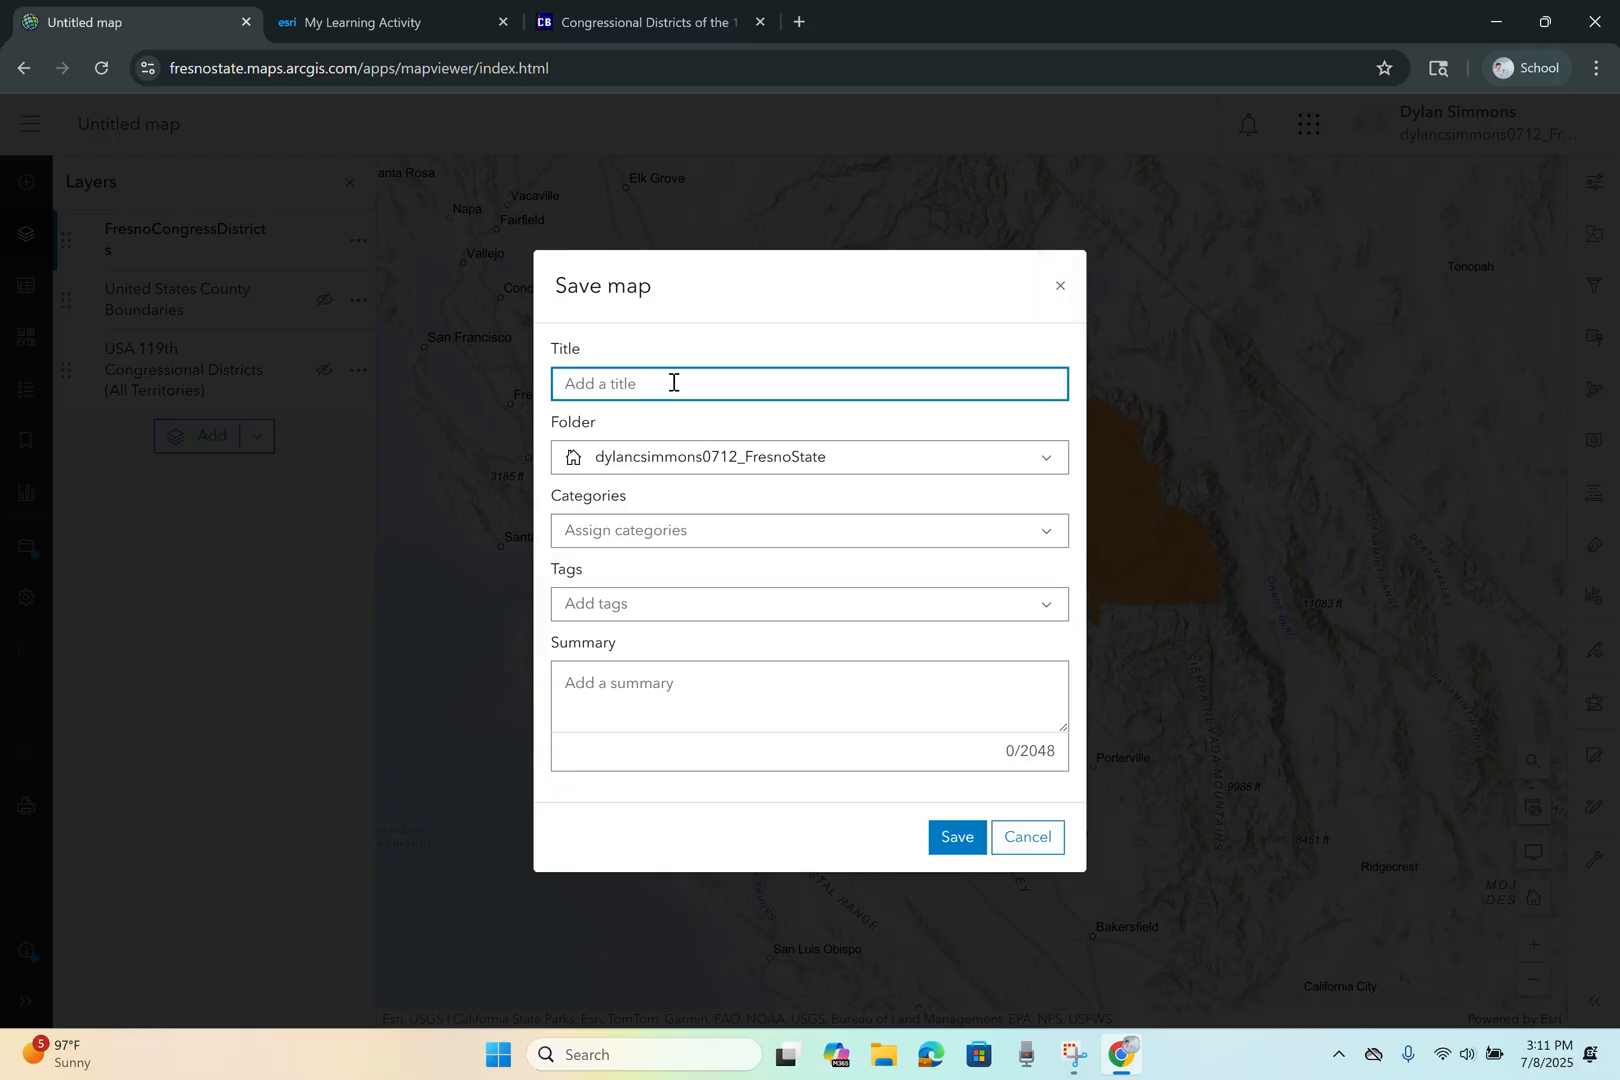
pyautogui.write('Fresno County Congressional Districts')
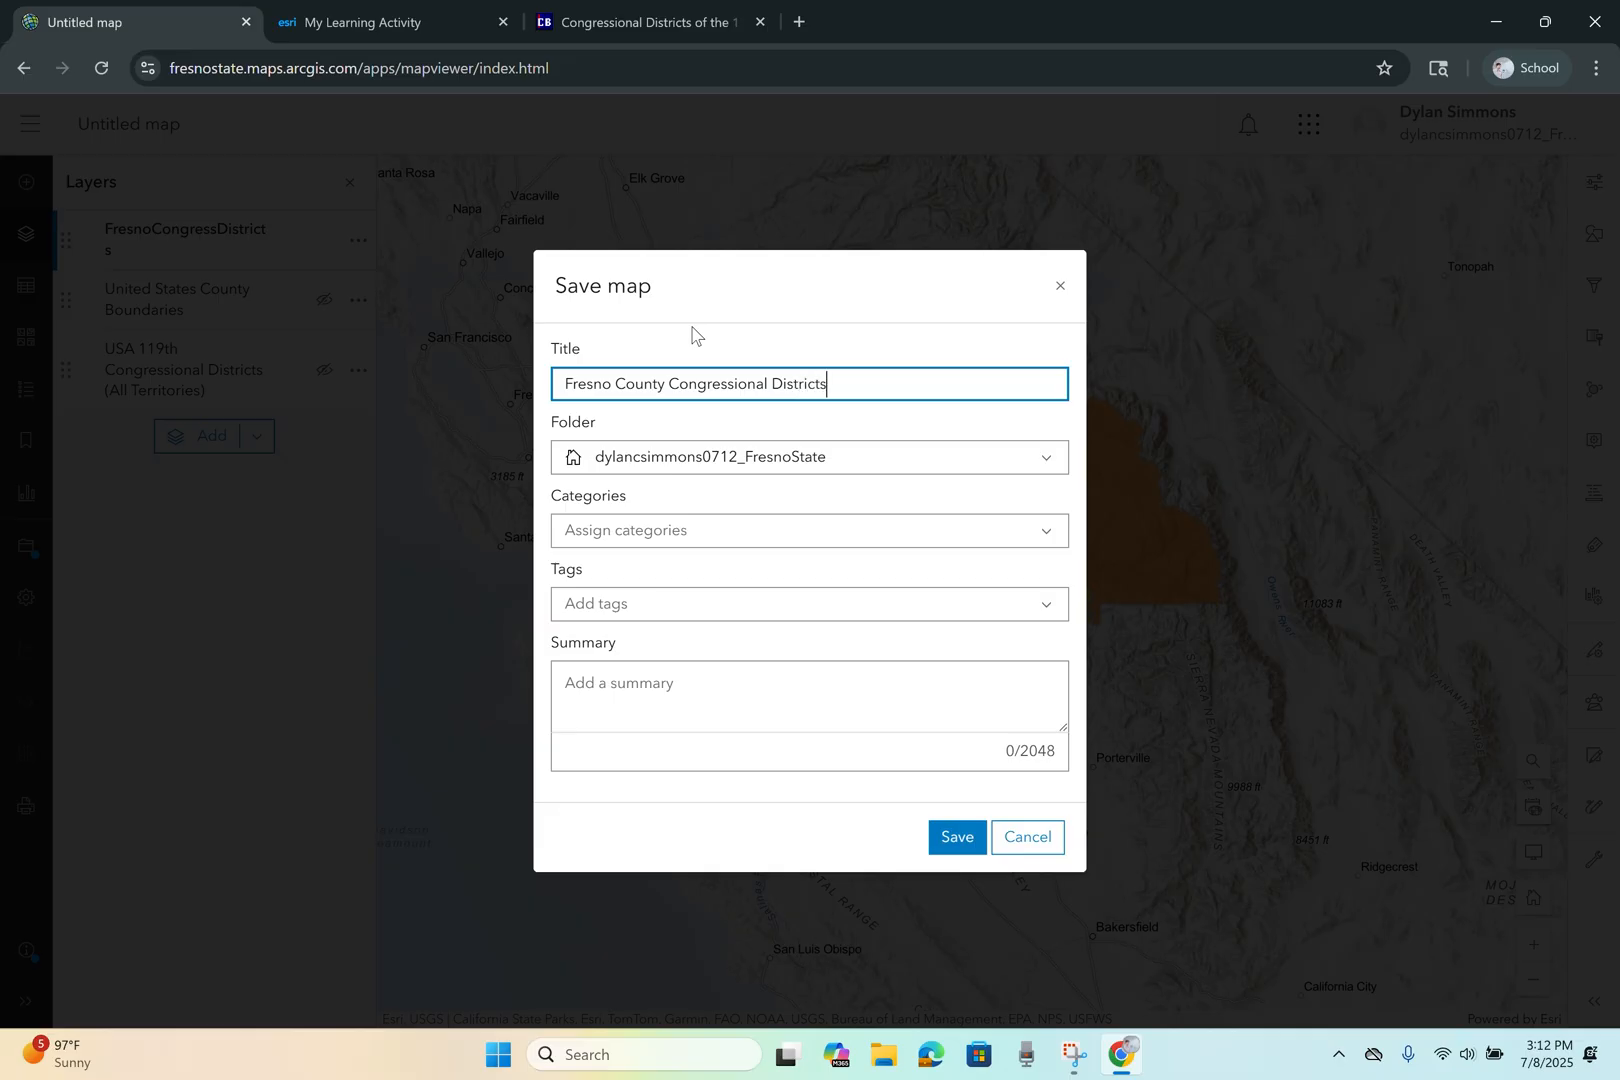
# - Add the tags Fresno and Congress to the map being saved
pyautogui.click(663, 602)
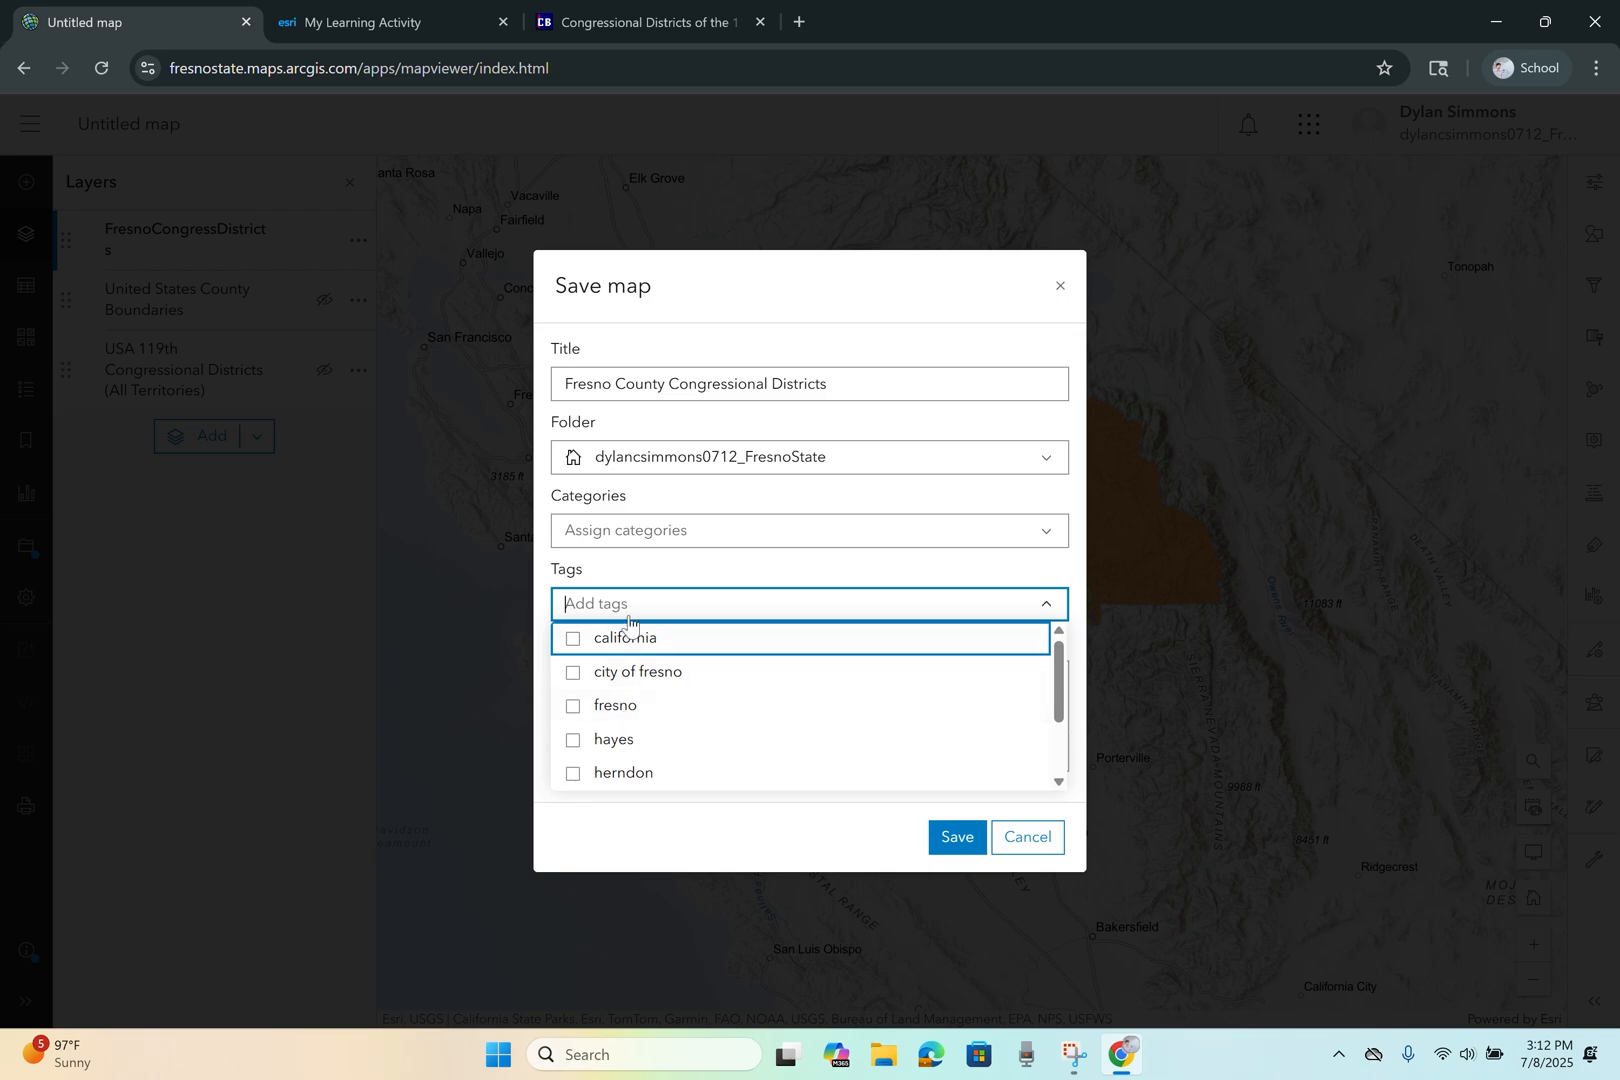
pyautogui.write('Fresno')
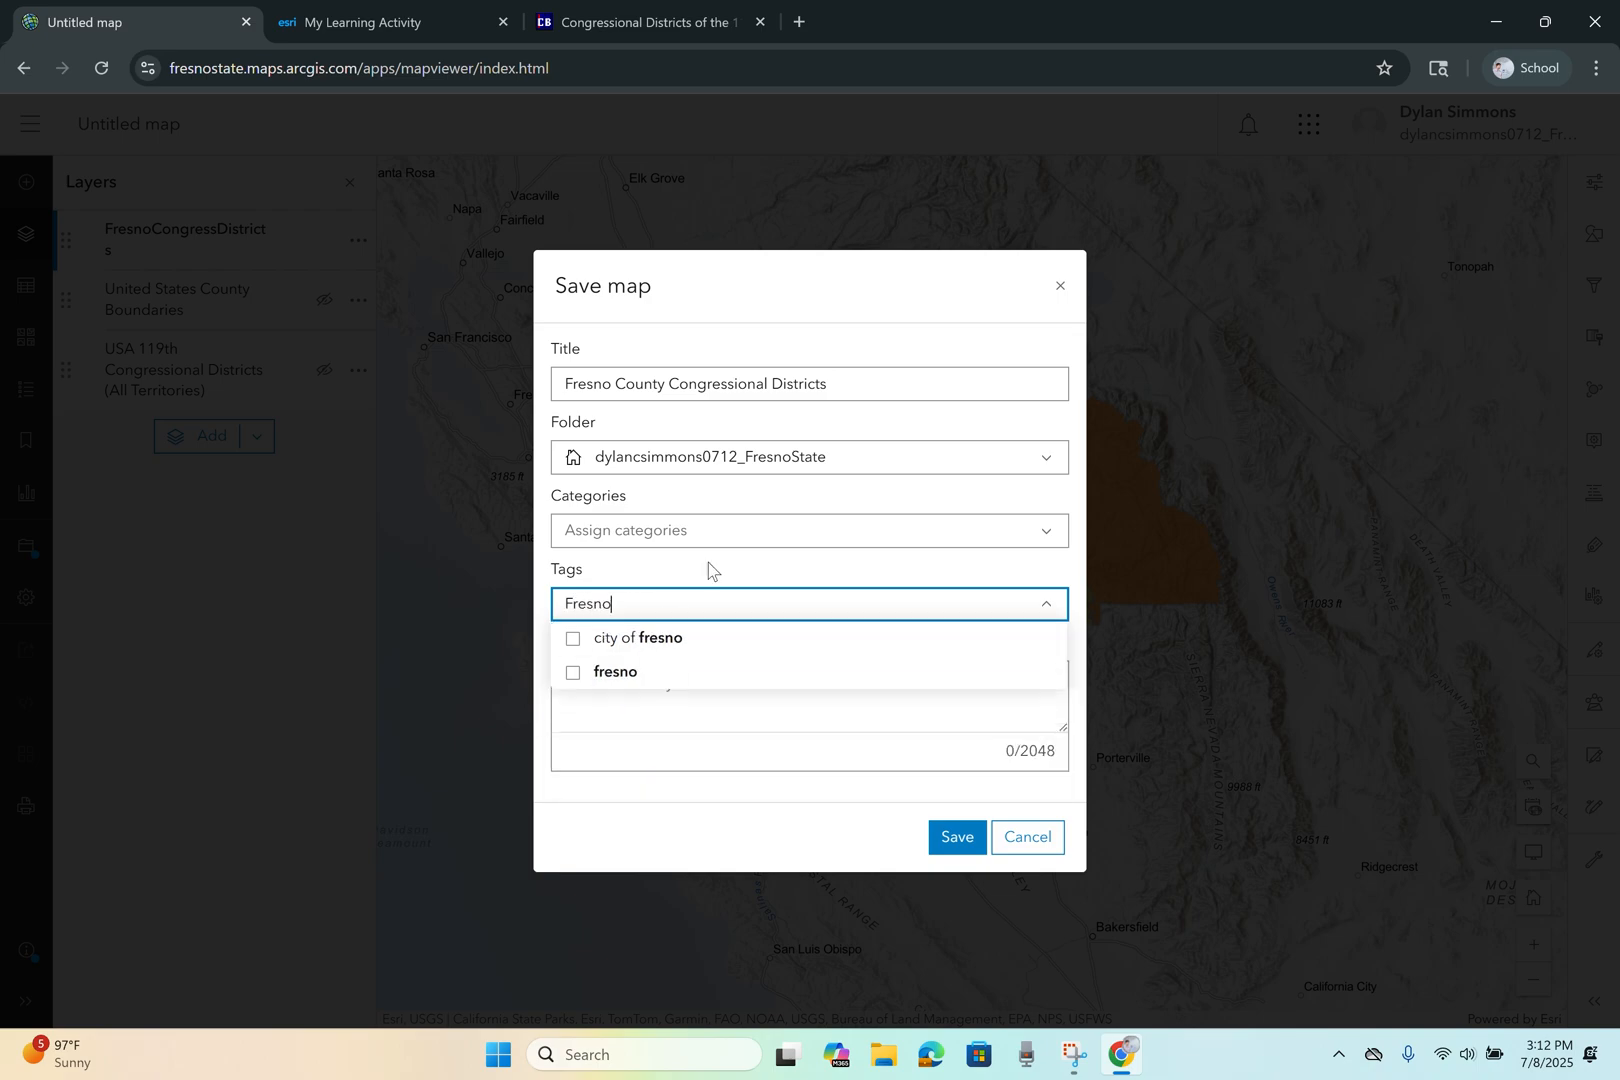
pyautogui.press('Return')
pyautogui.write('C')
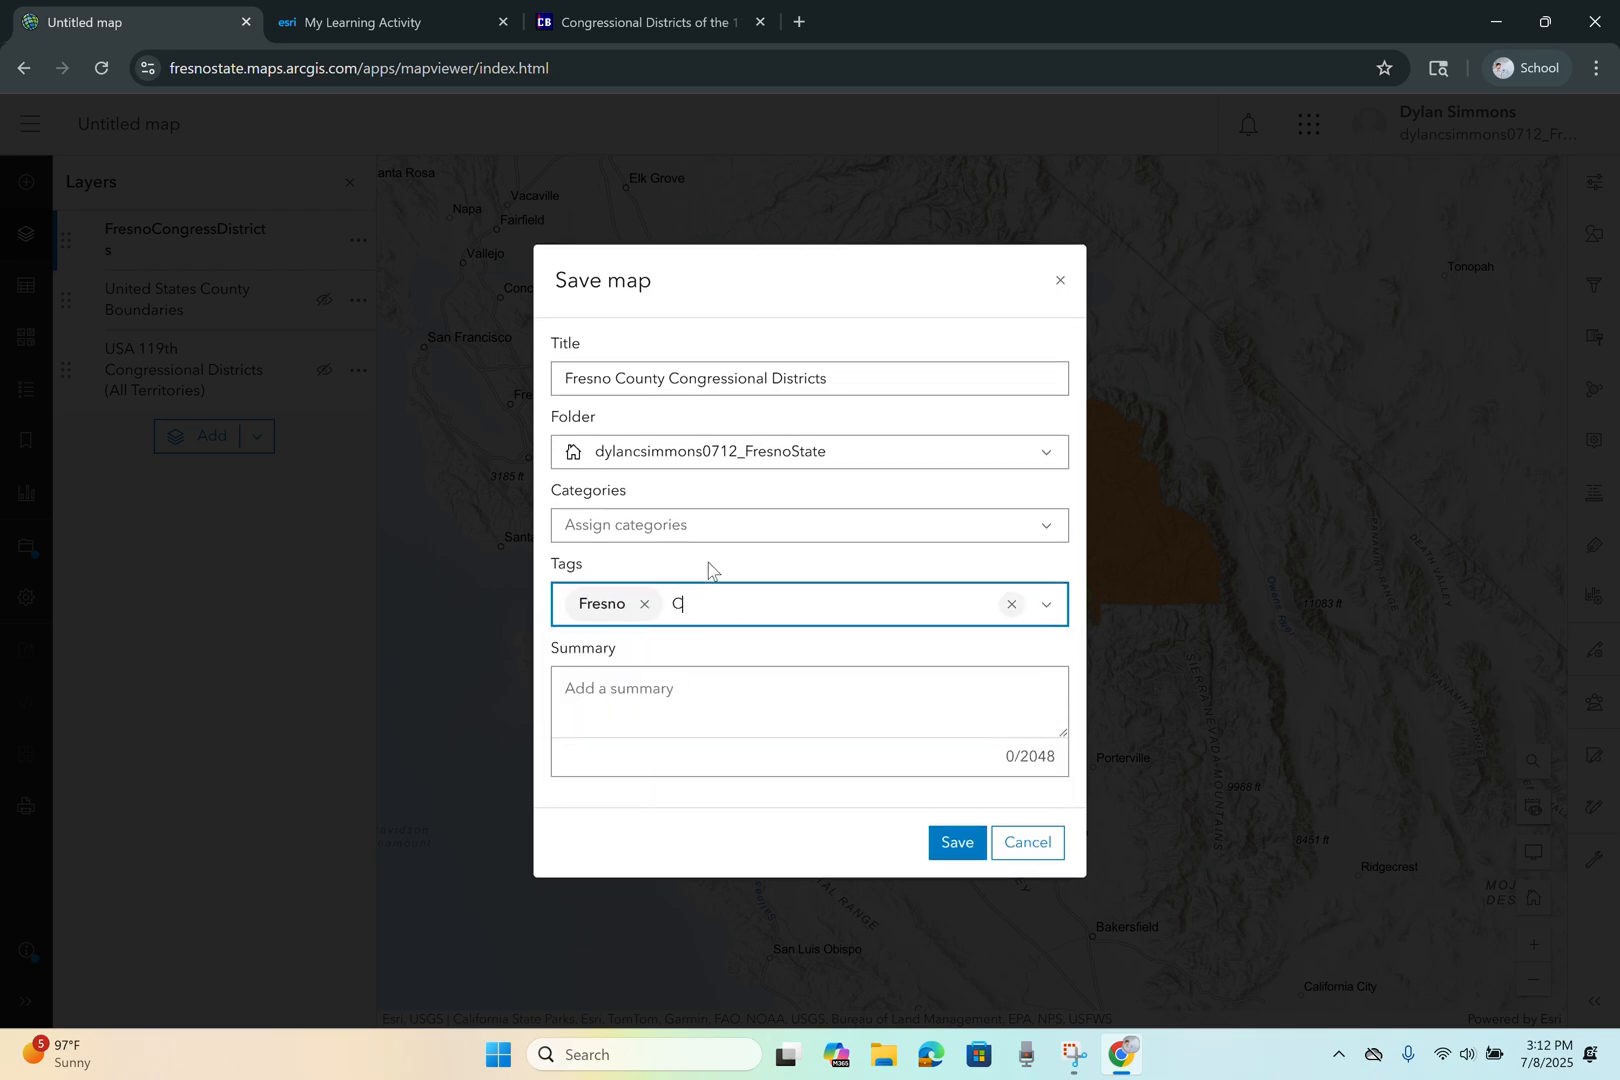
pyautogui.write('ongress')
pyautogui.press('Return')
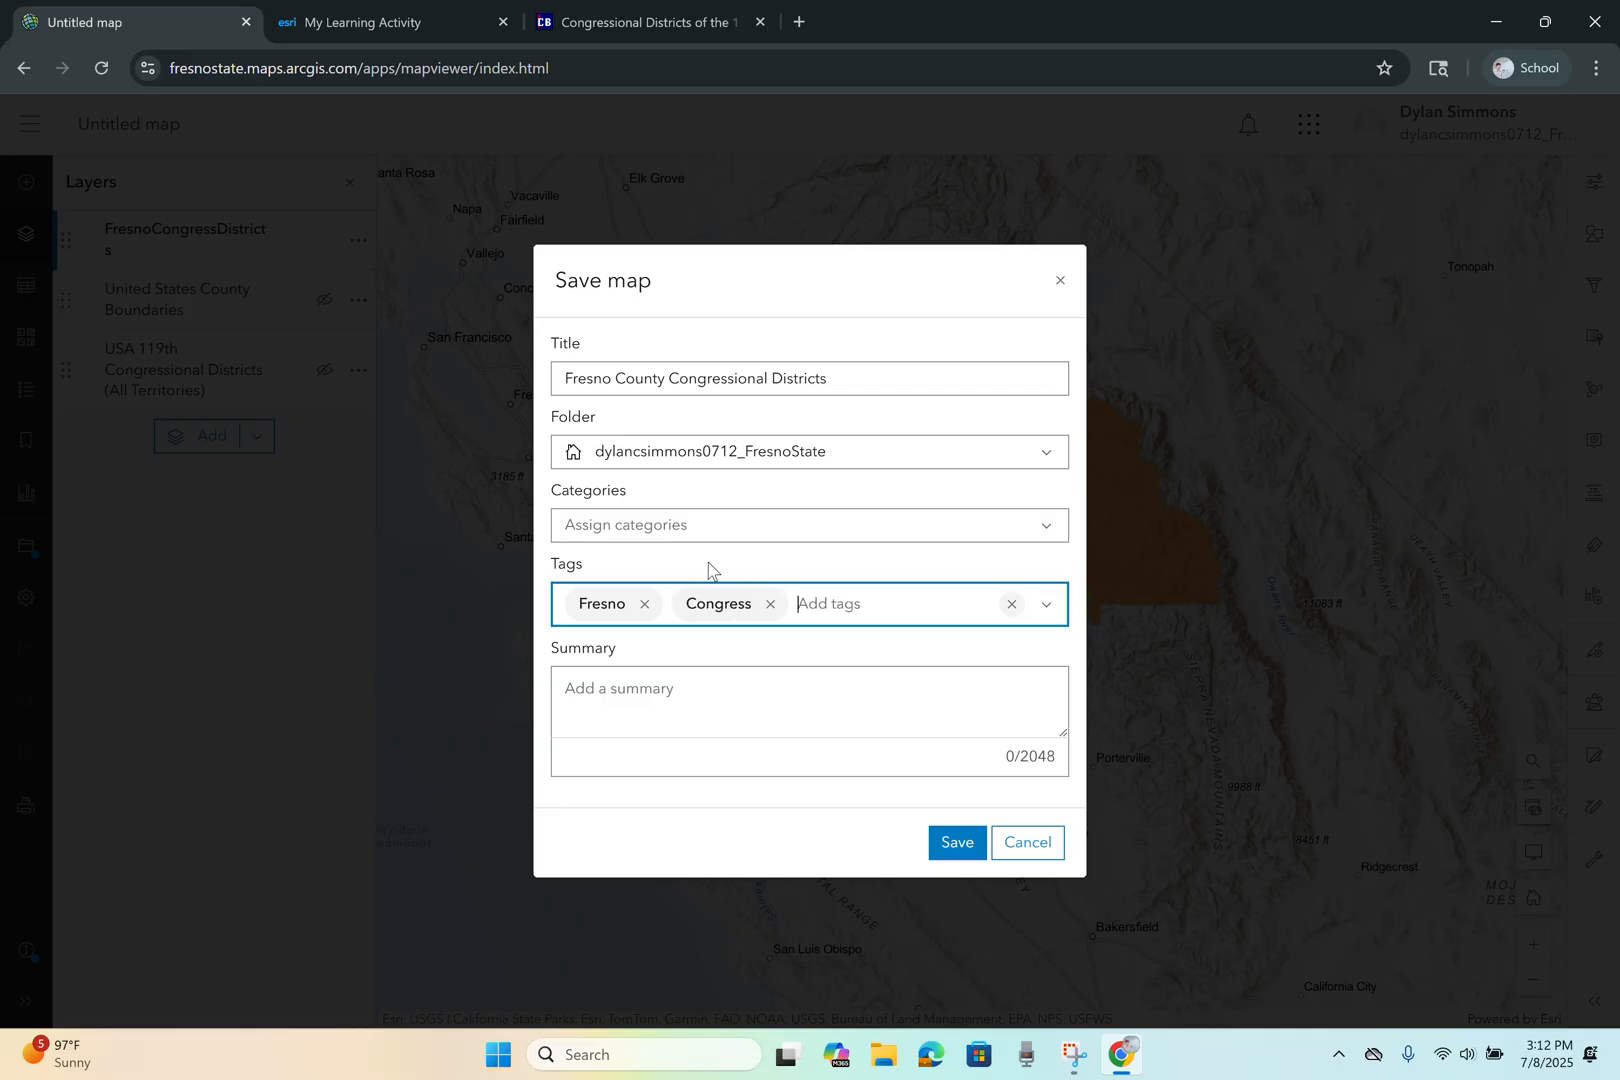
# - Enter the summary "Map of the Congressional Districts in Fresno County, in the 119th Congress." and save the map
pyautogui.click(679, 676)
pyautogui.write('Map of the')
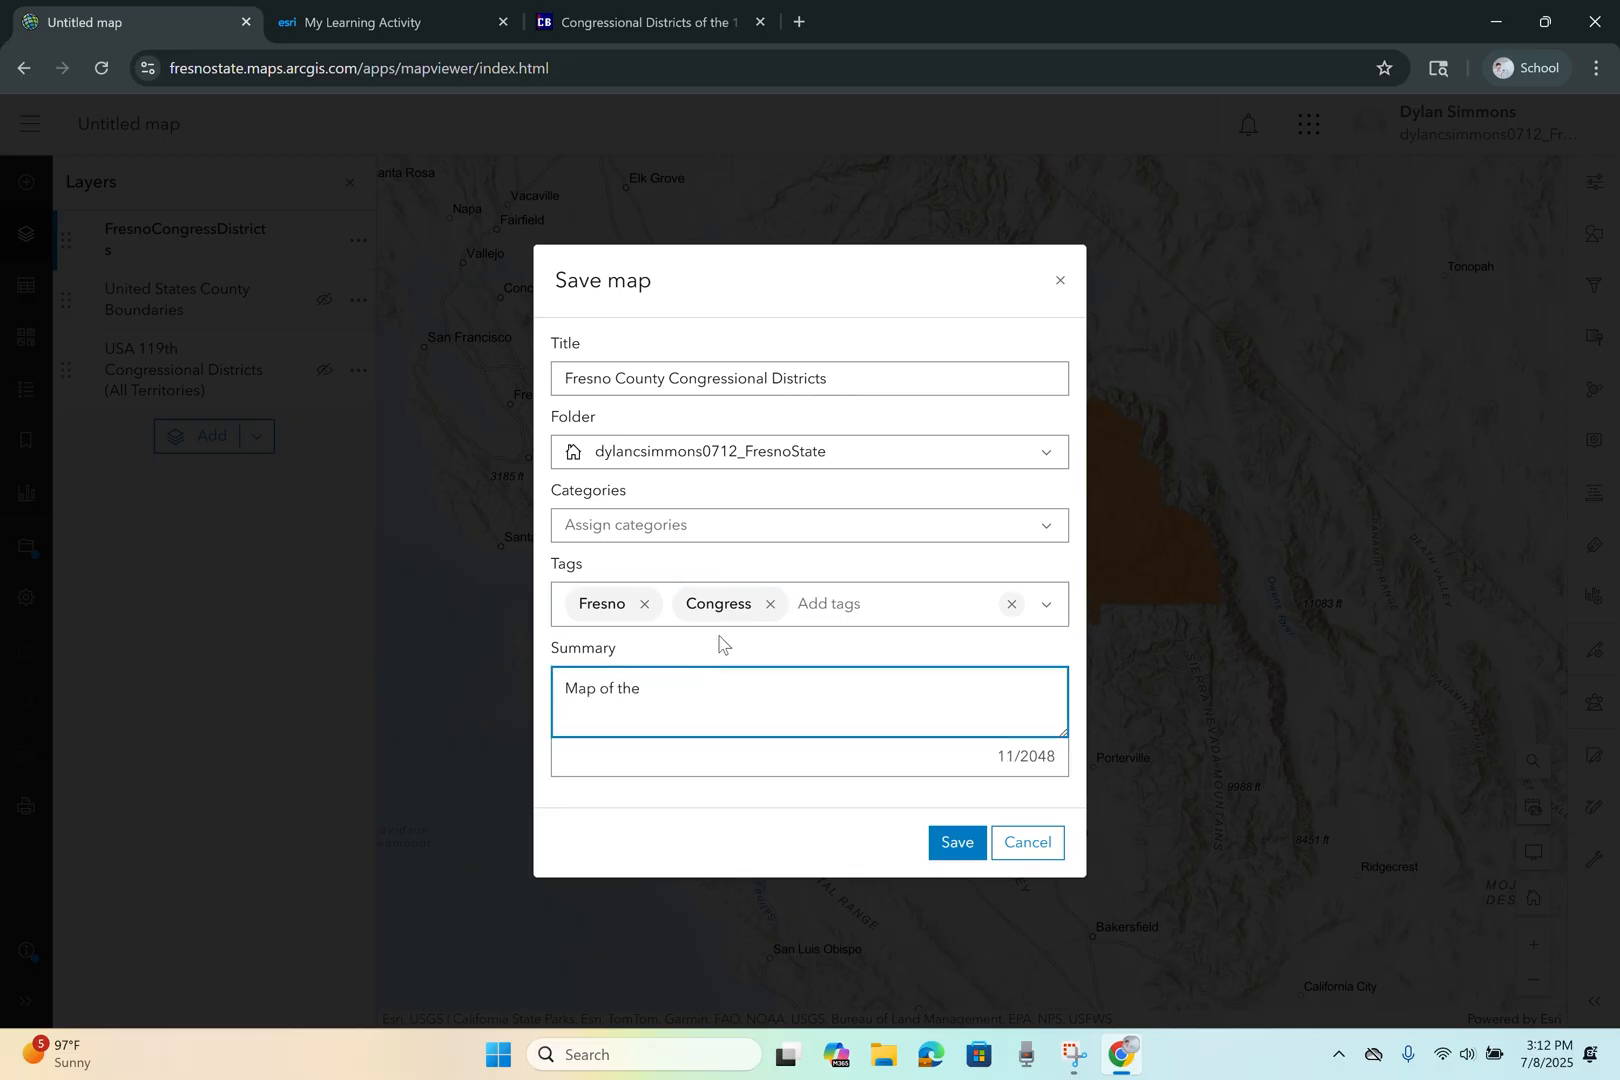
pyautogui.write(' Congressional Districts in Fresno ')
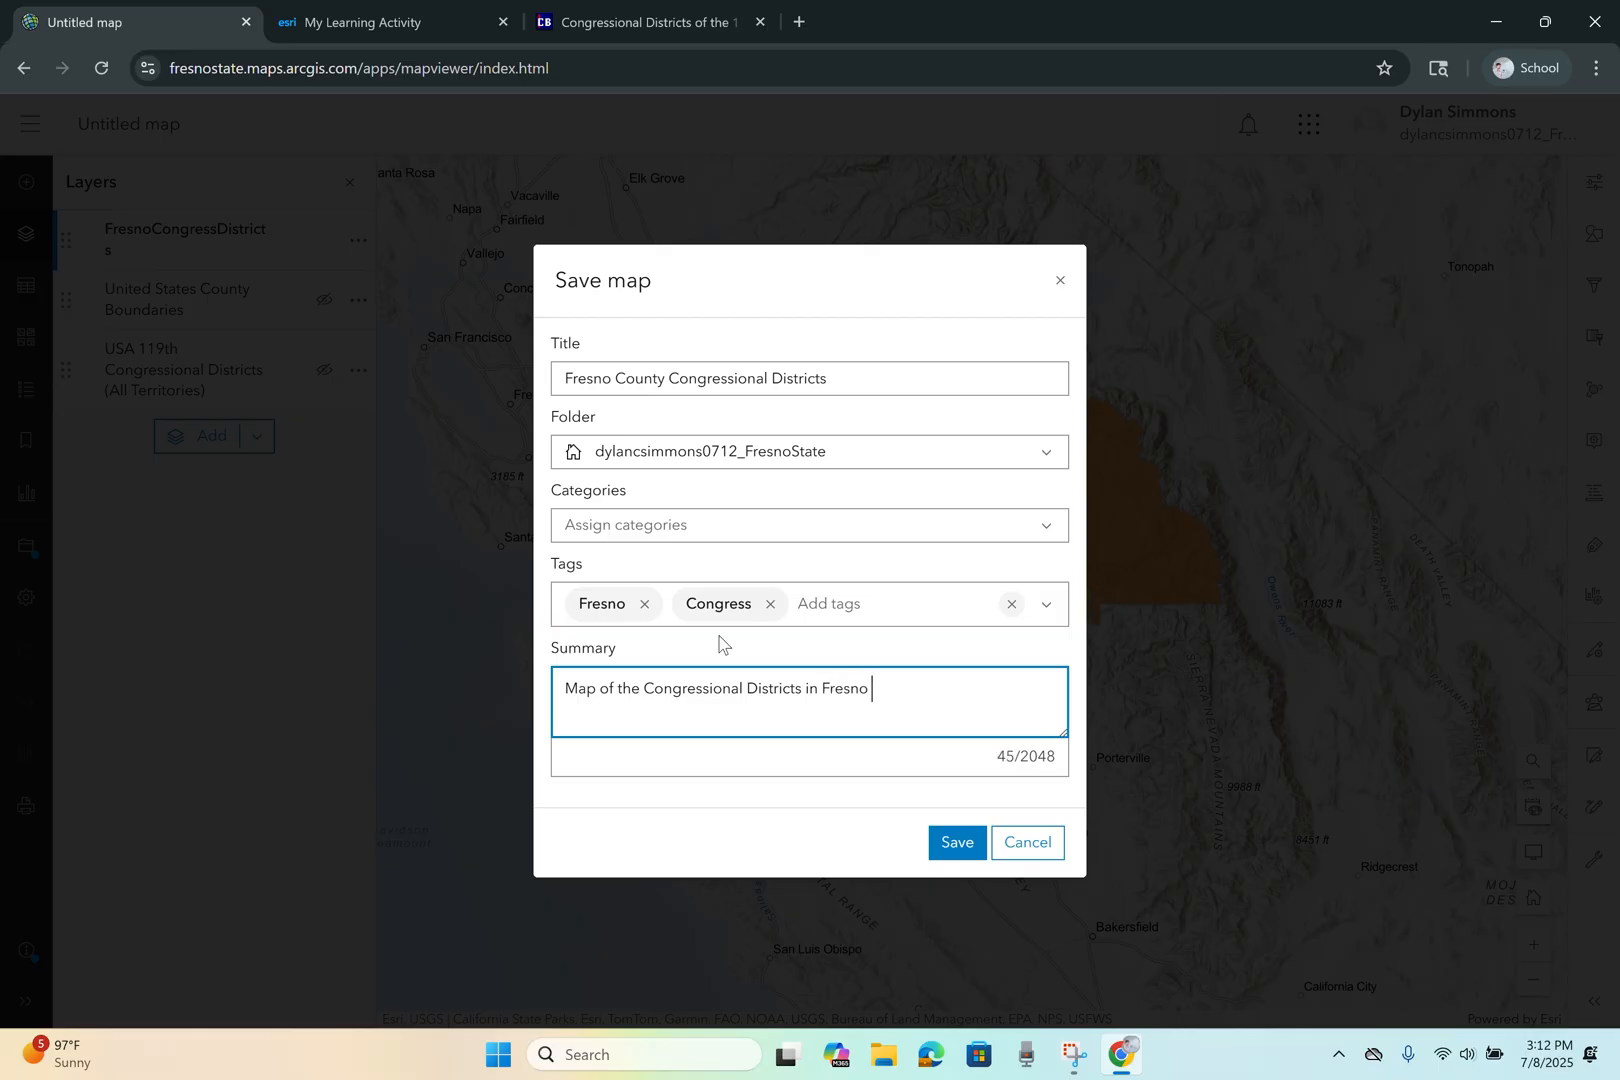
pyautogui.write('County, in the 119th Congress.')
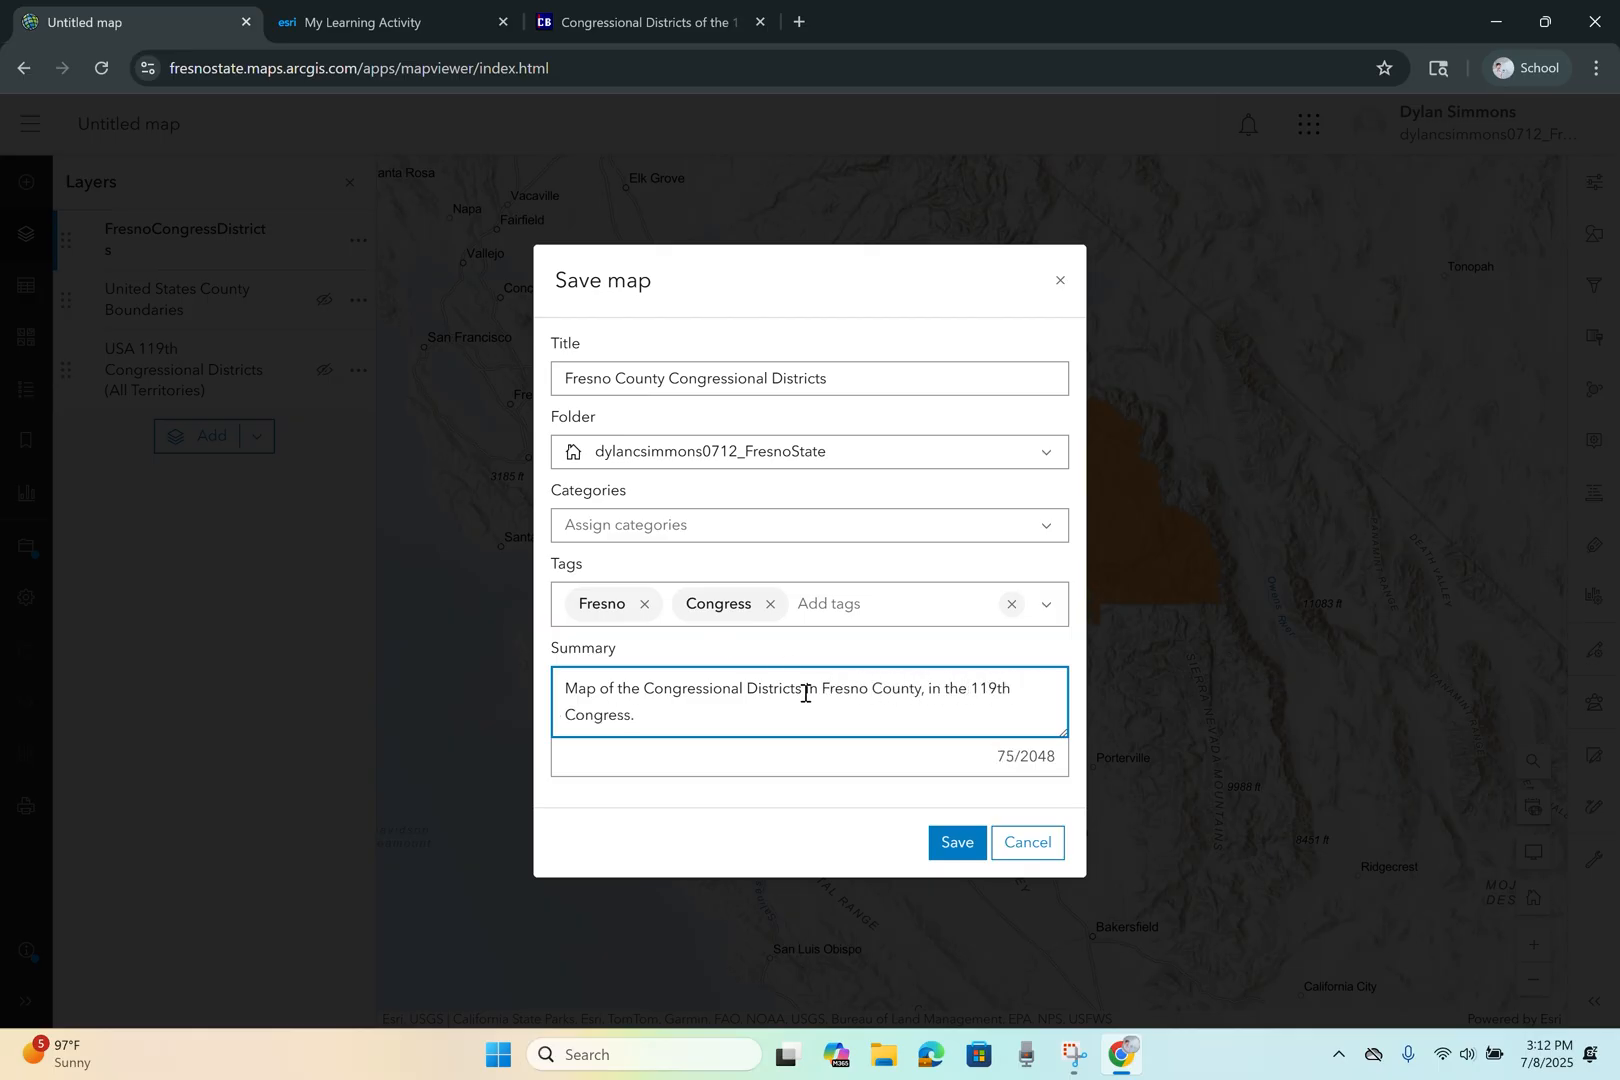
pyautogui.click(951, 843)
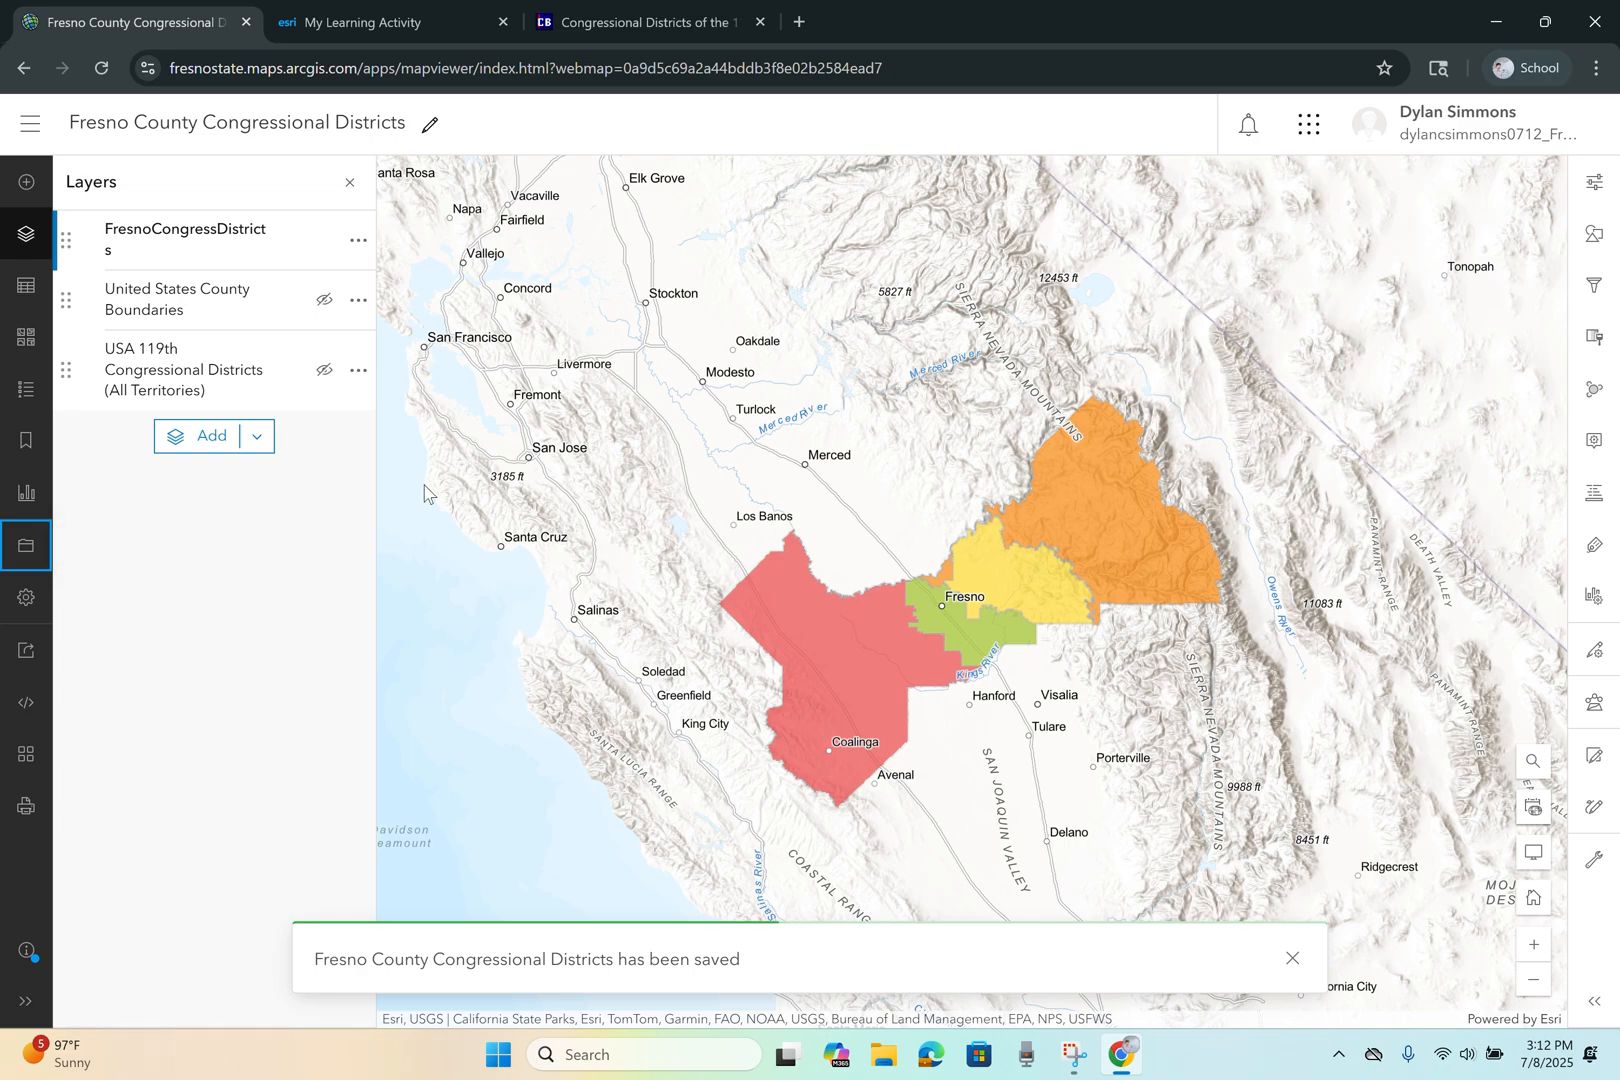
# - Go to My content and move the Fresno County Congressional Districts web map into the My First App folder
pyautogui.click(30, 130)
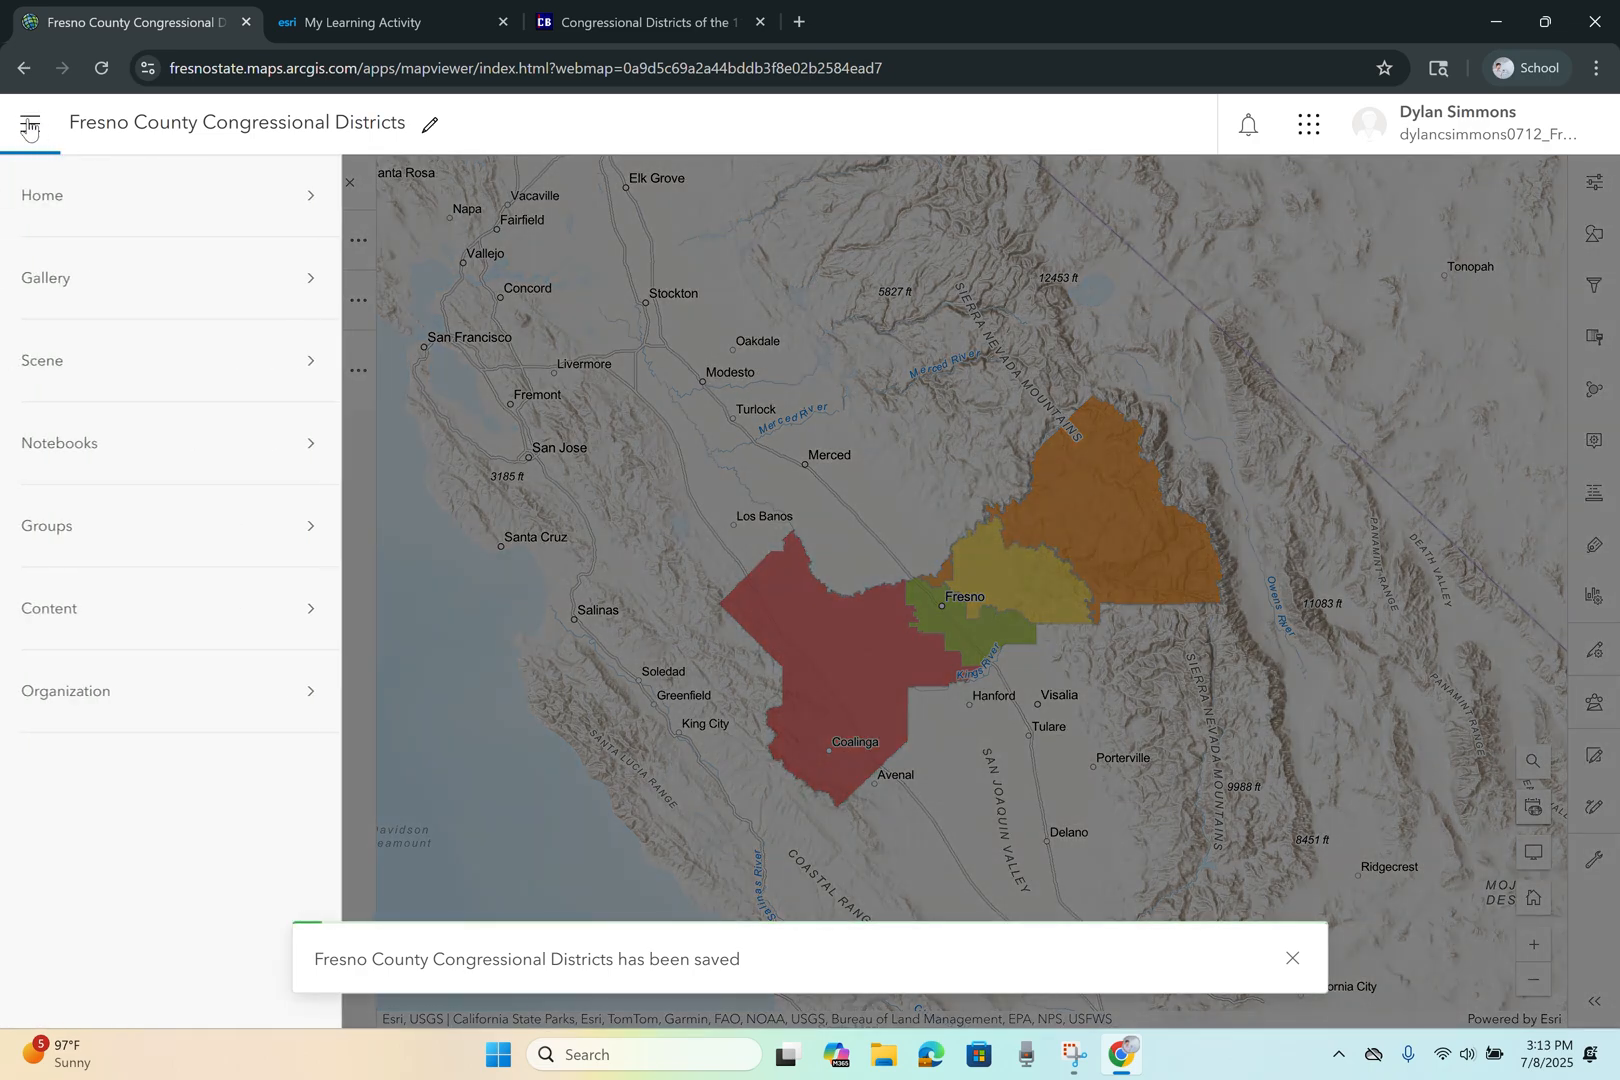
pyautogui.click(158, 612)
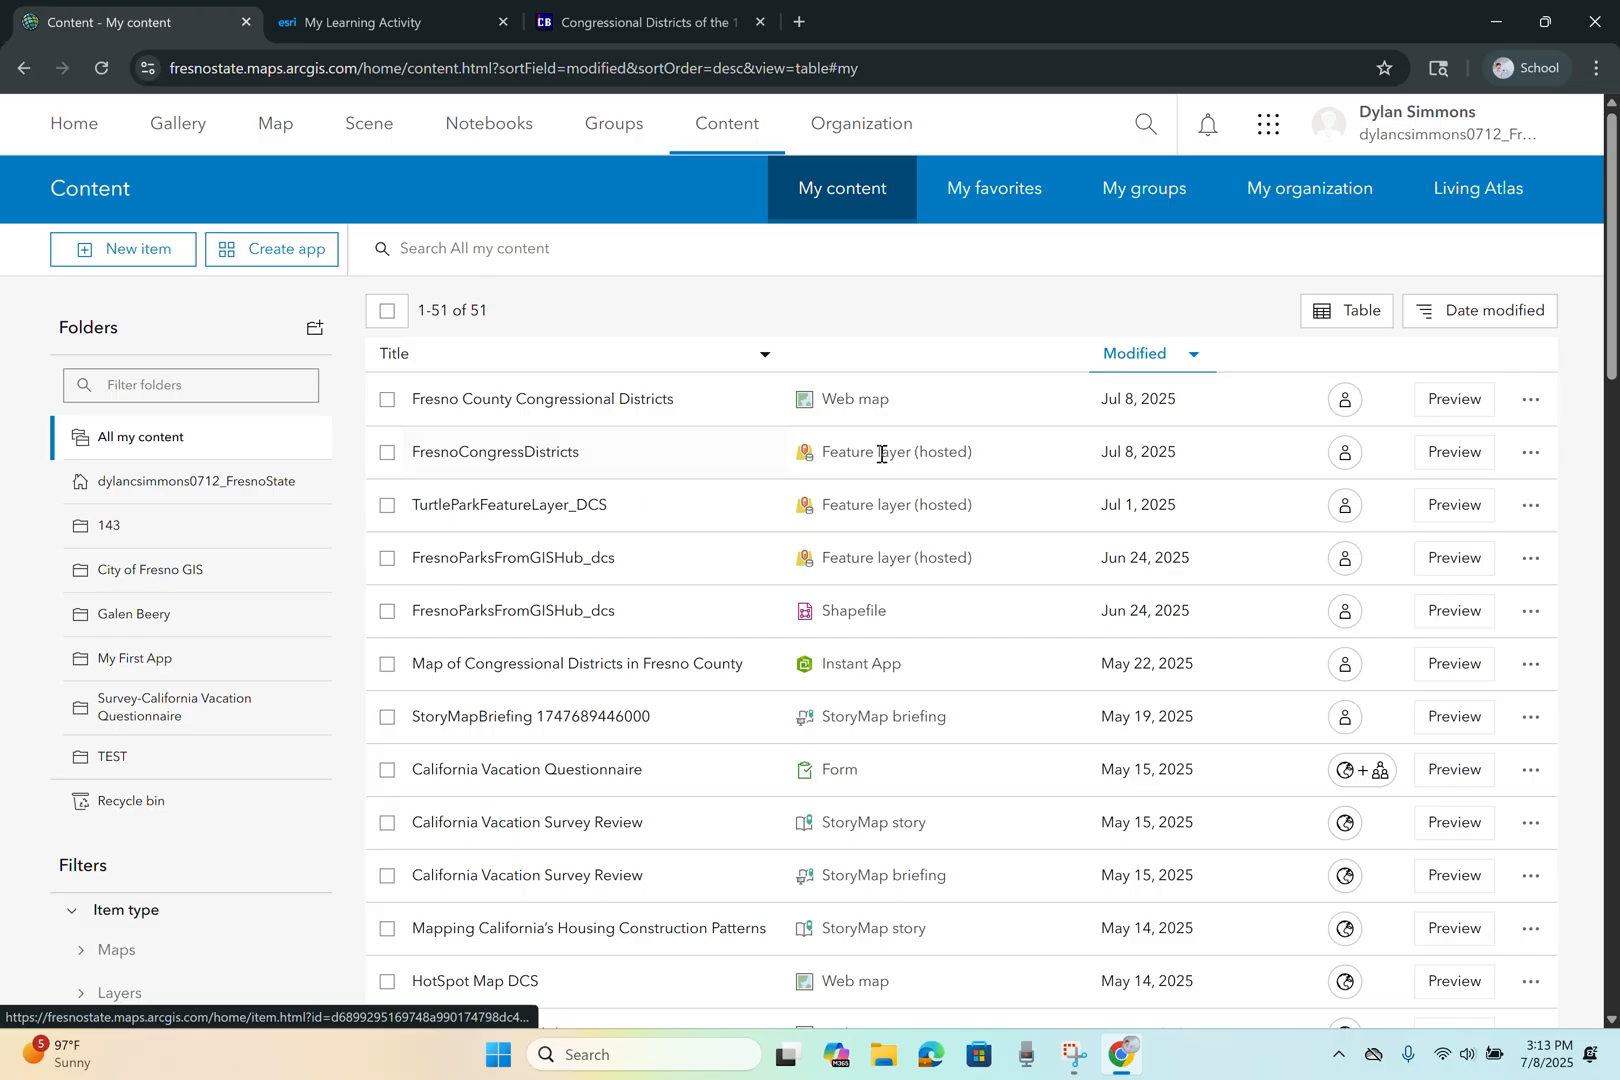
pyautogui.click(387, 400)
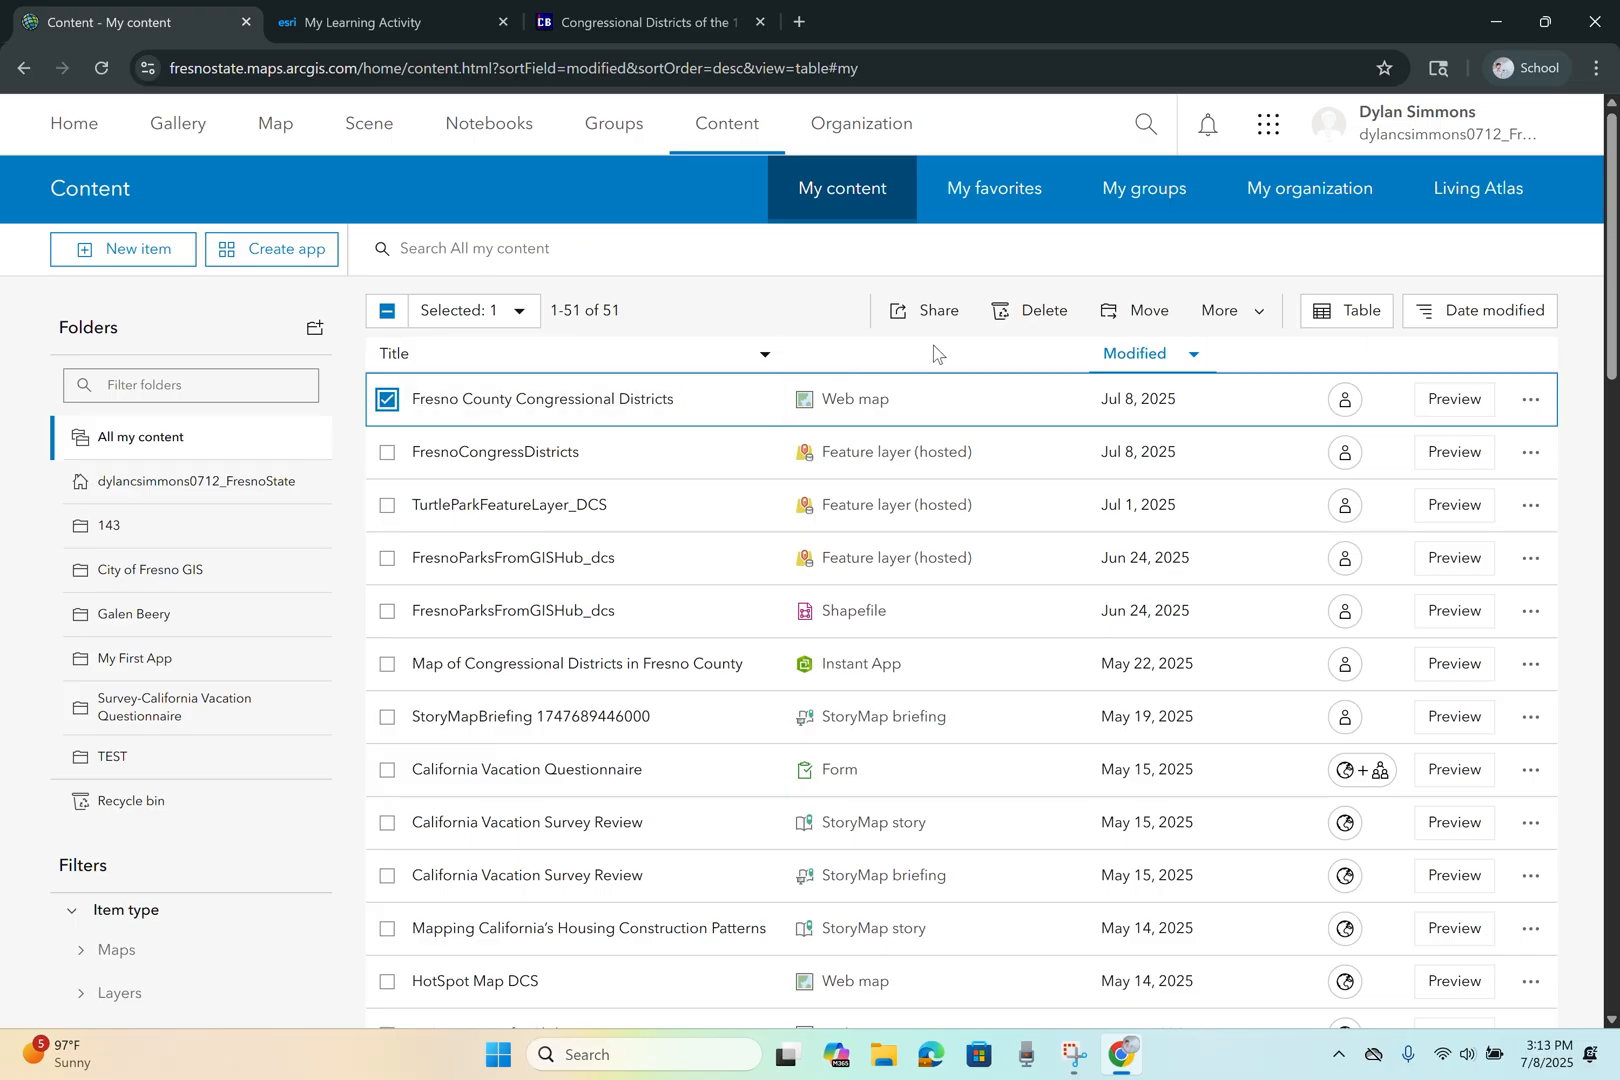
pyautogui.click(1139, 318)
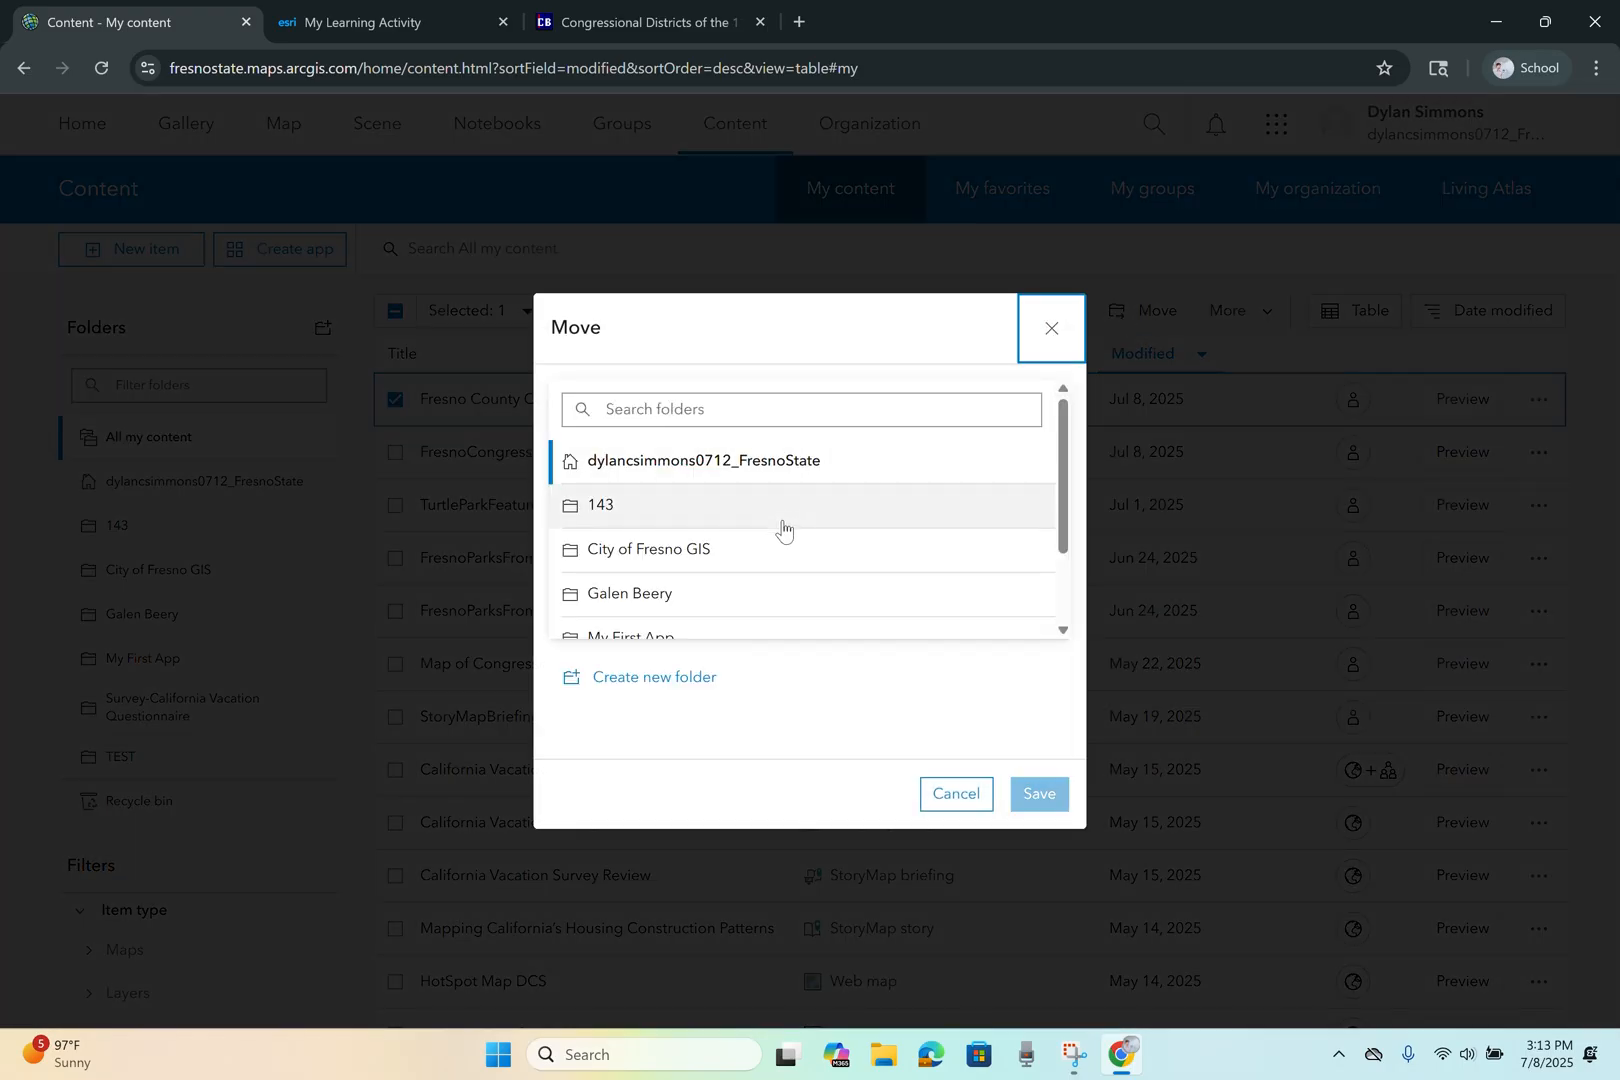
pyautogui.scroll(-2, 734, 575)
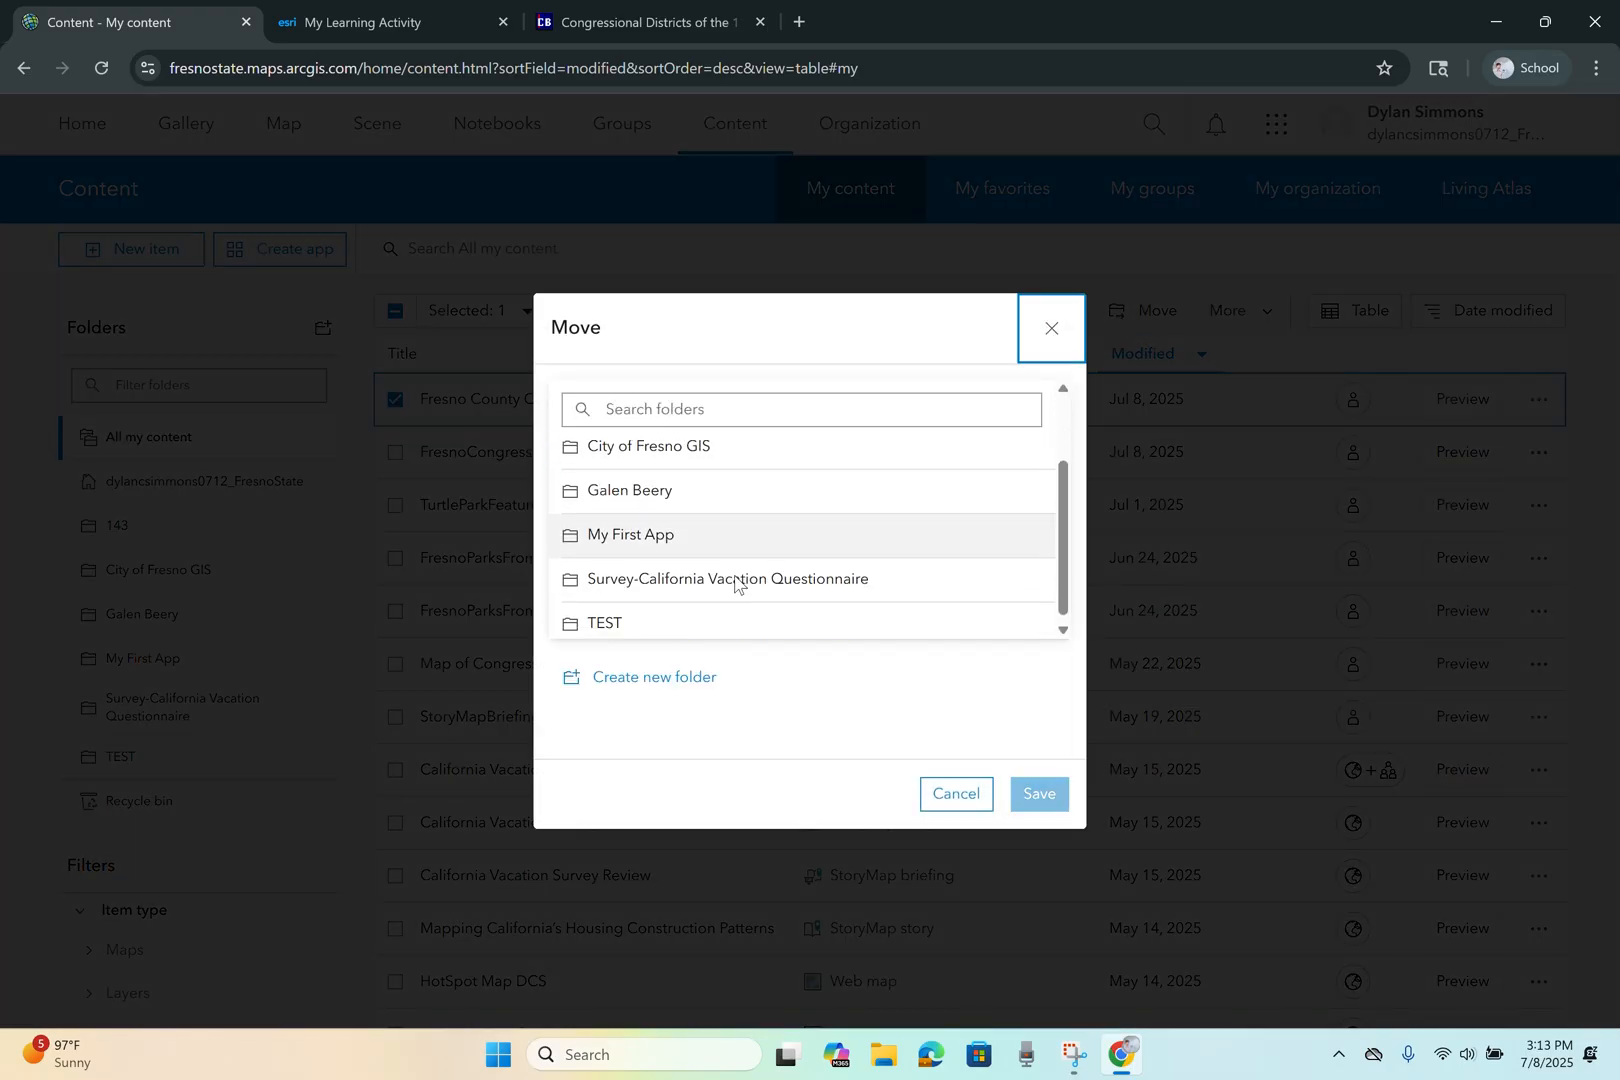
pyautogui.click(650, 533)
pyautogui.click(1042, 796)
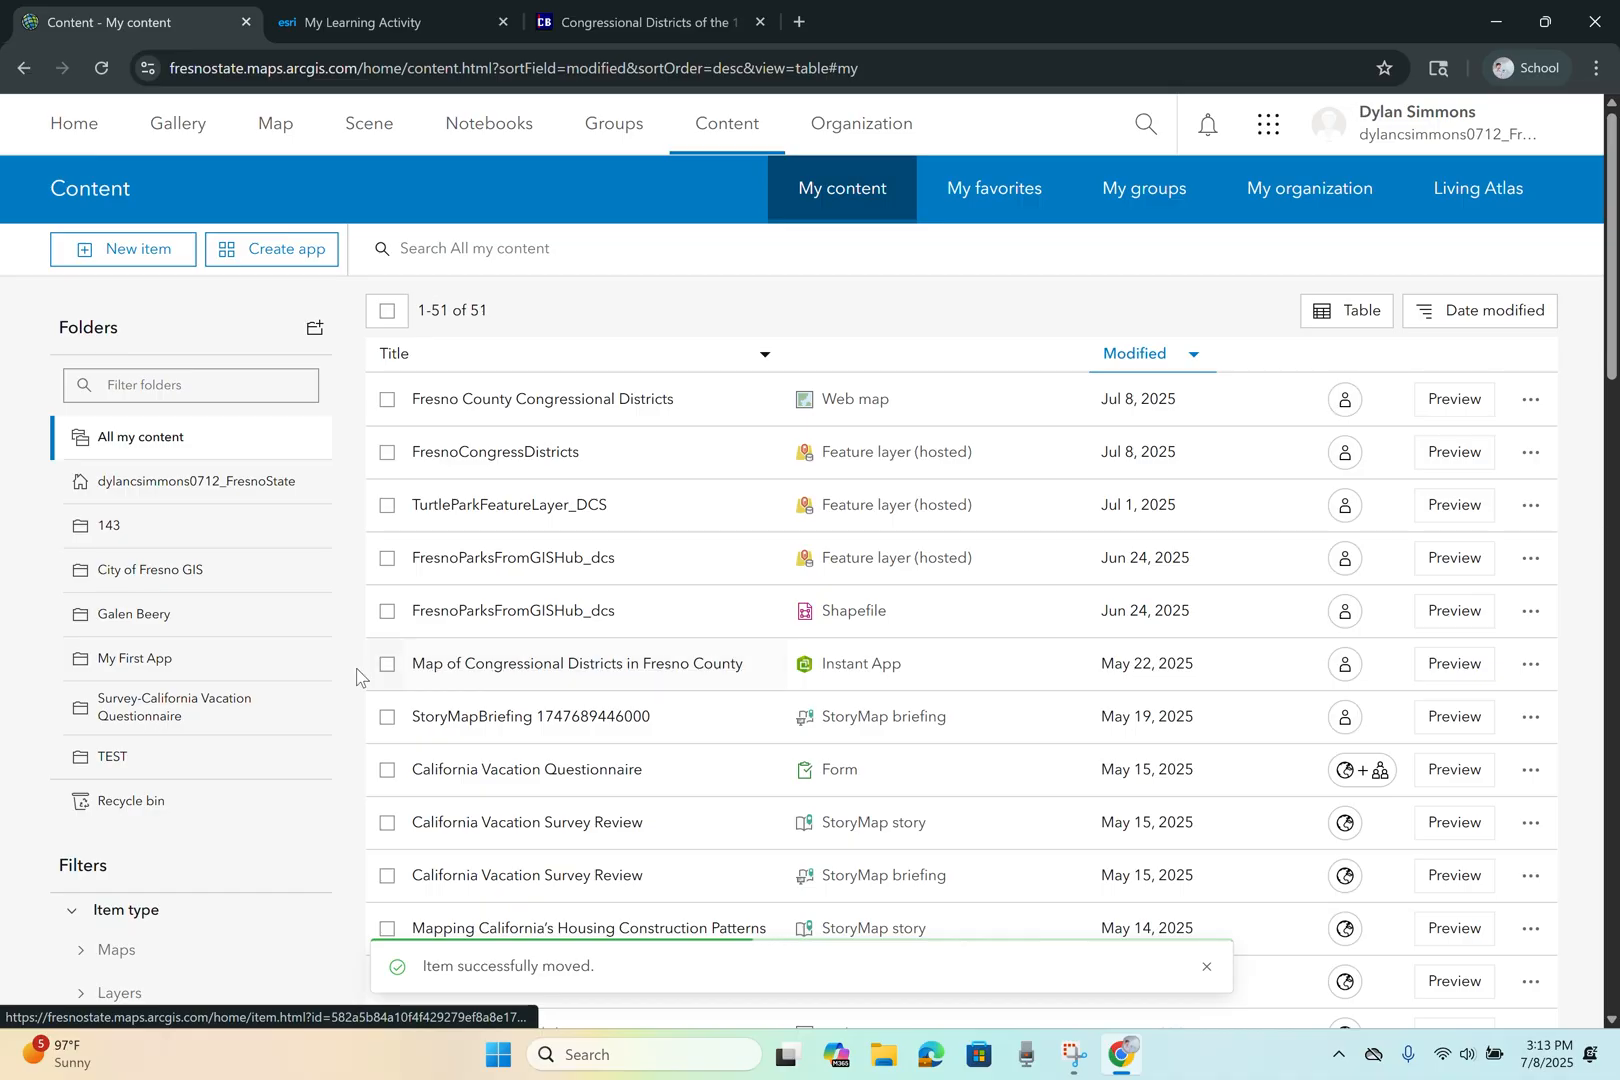
# - Open the web map's item page from the My First App folder and start creating an Instant App from it
pyautogui.click(243, 668)
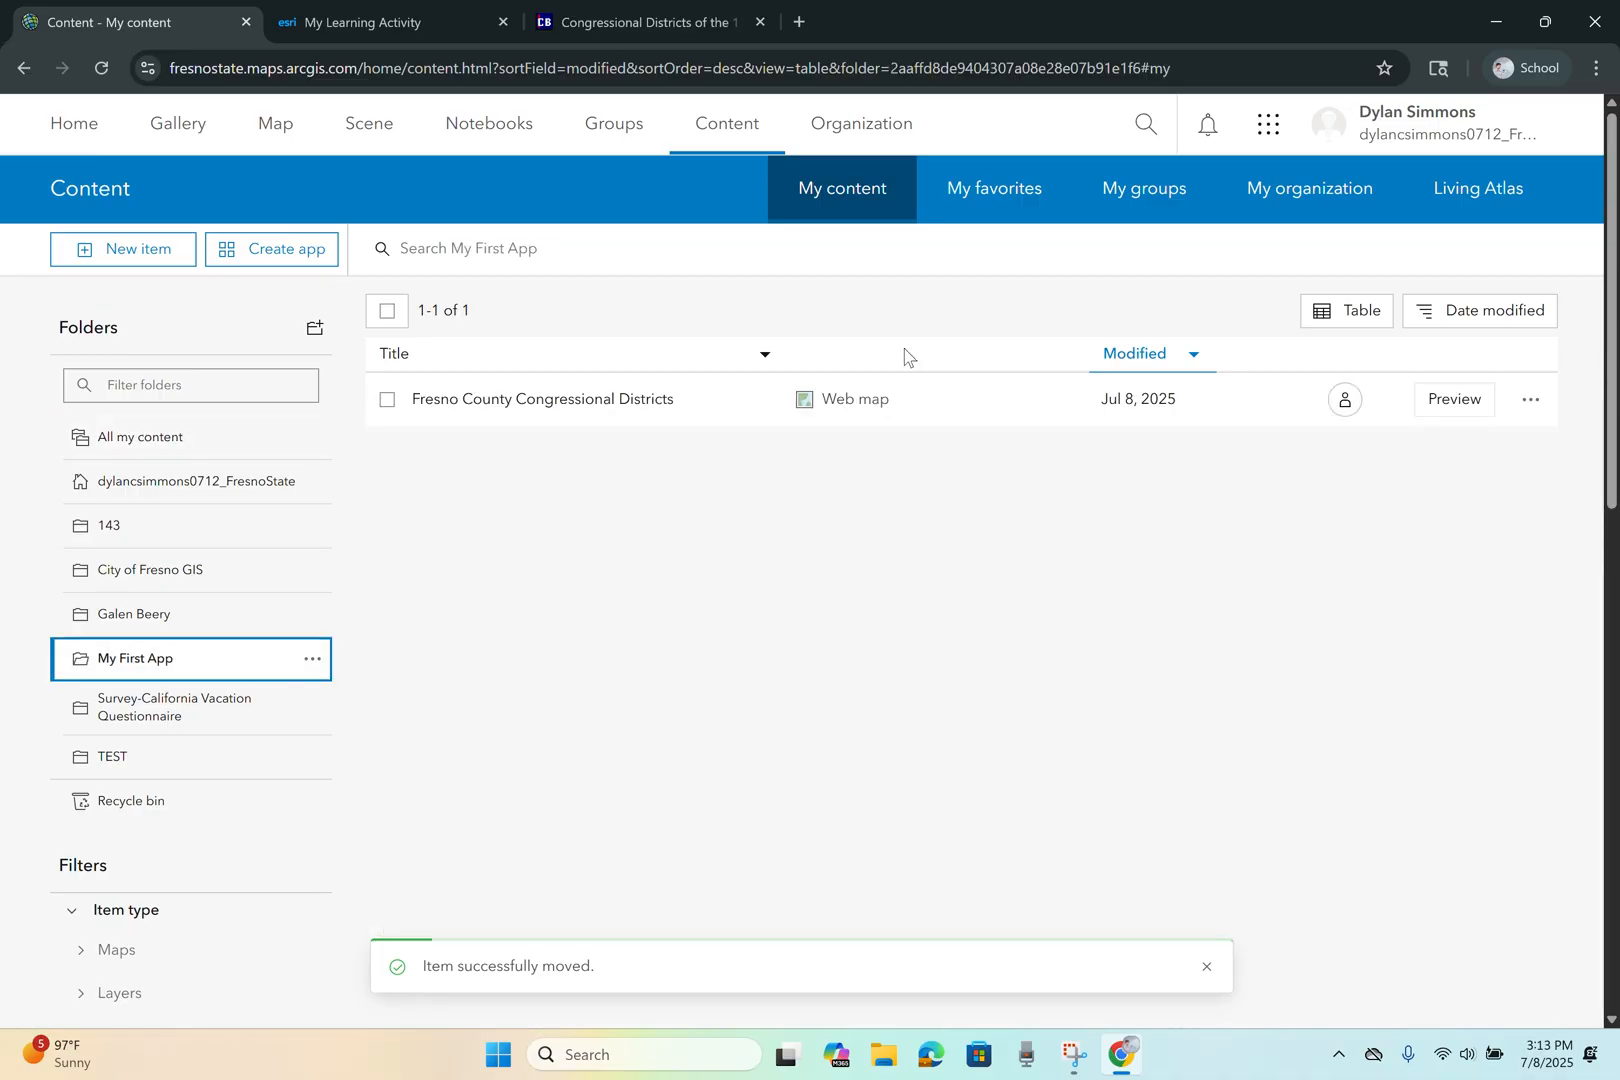
pyautogui.click(657, 412)
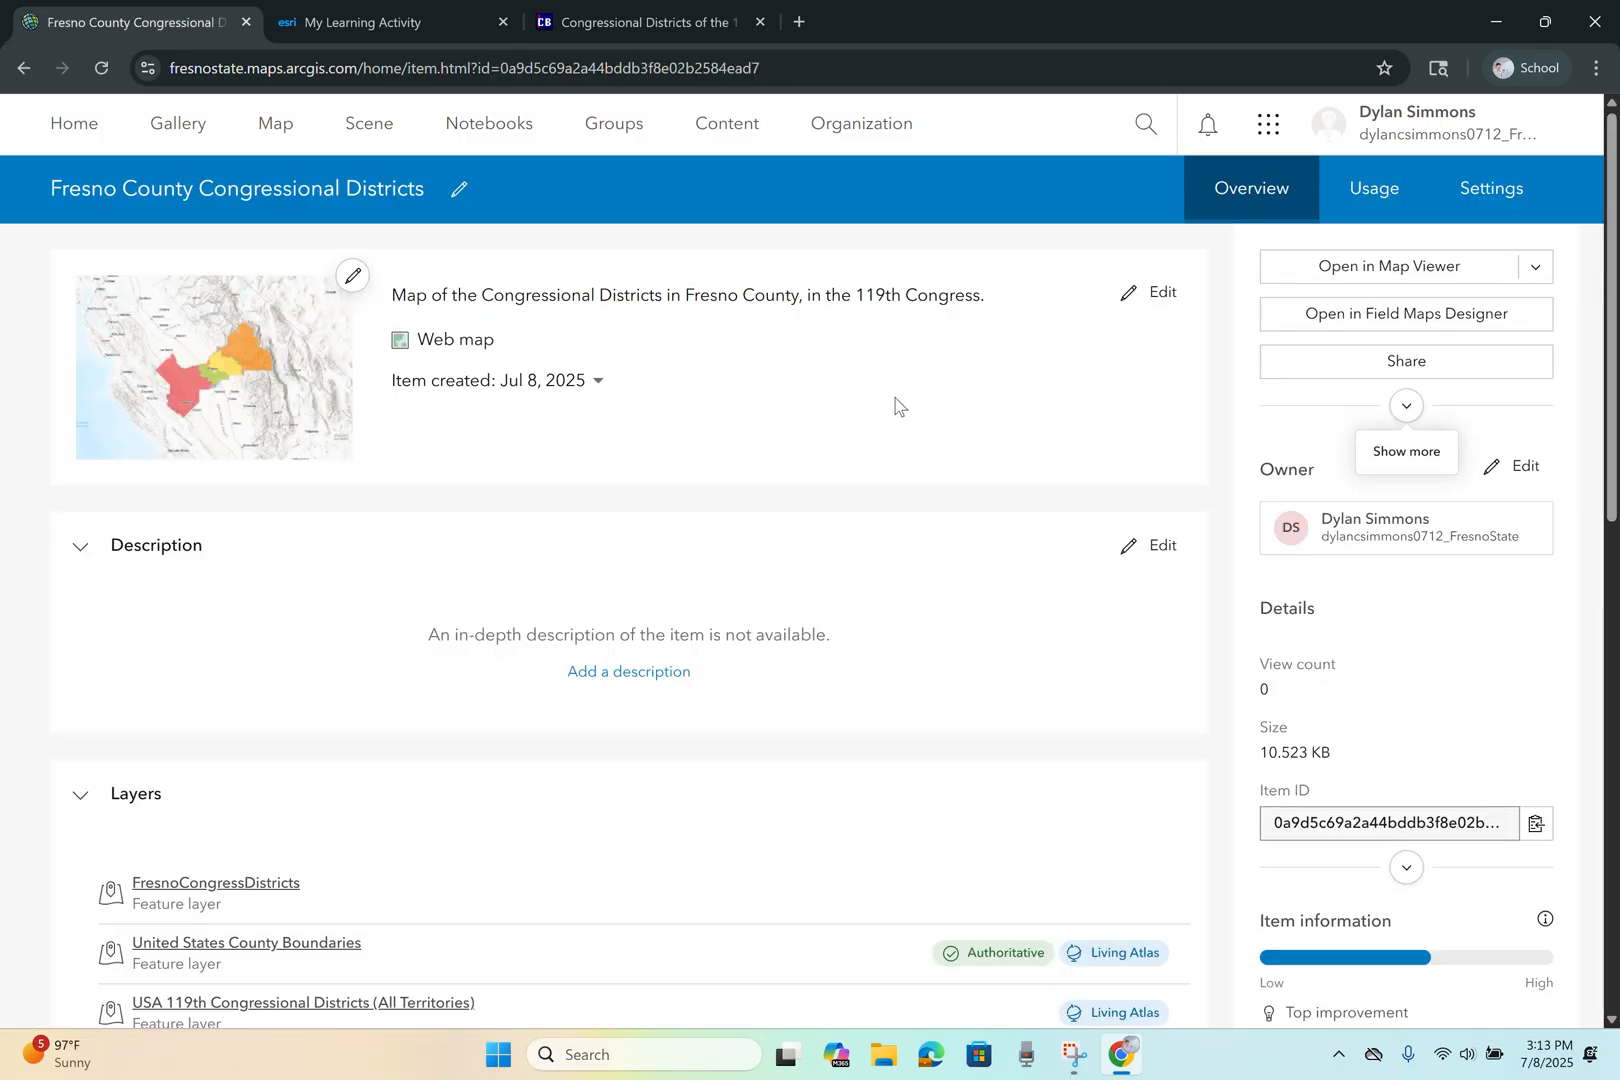
pyautogui.click(1535, 268)
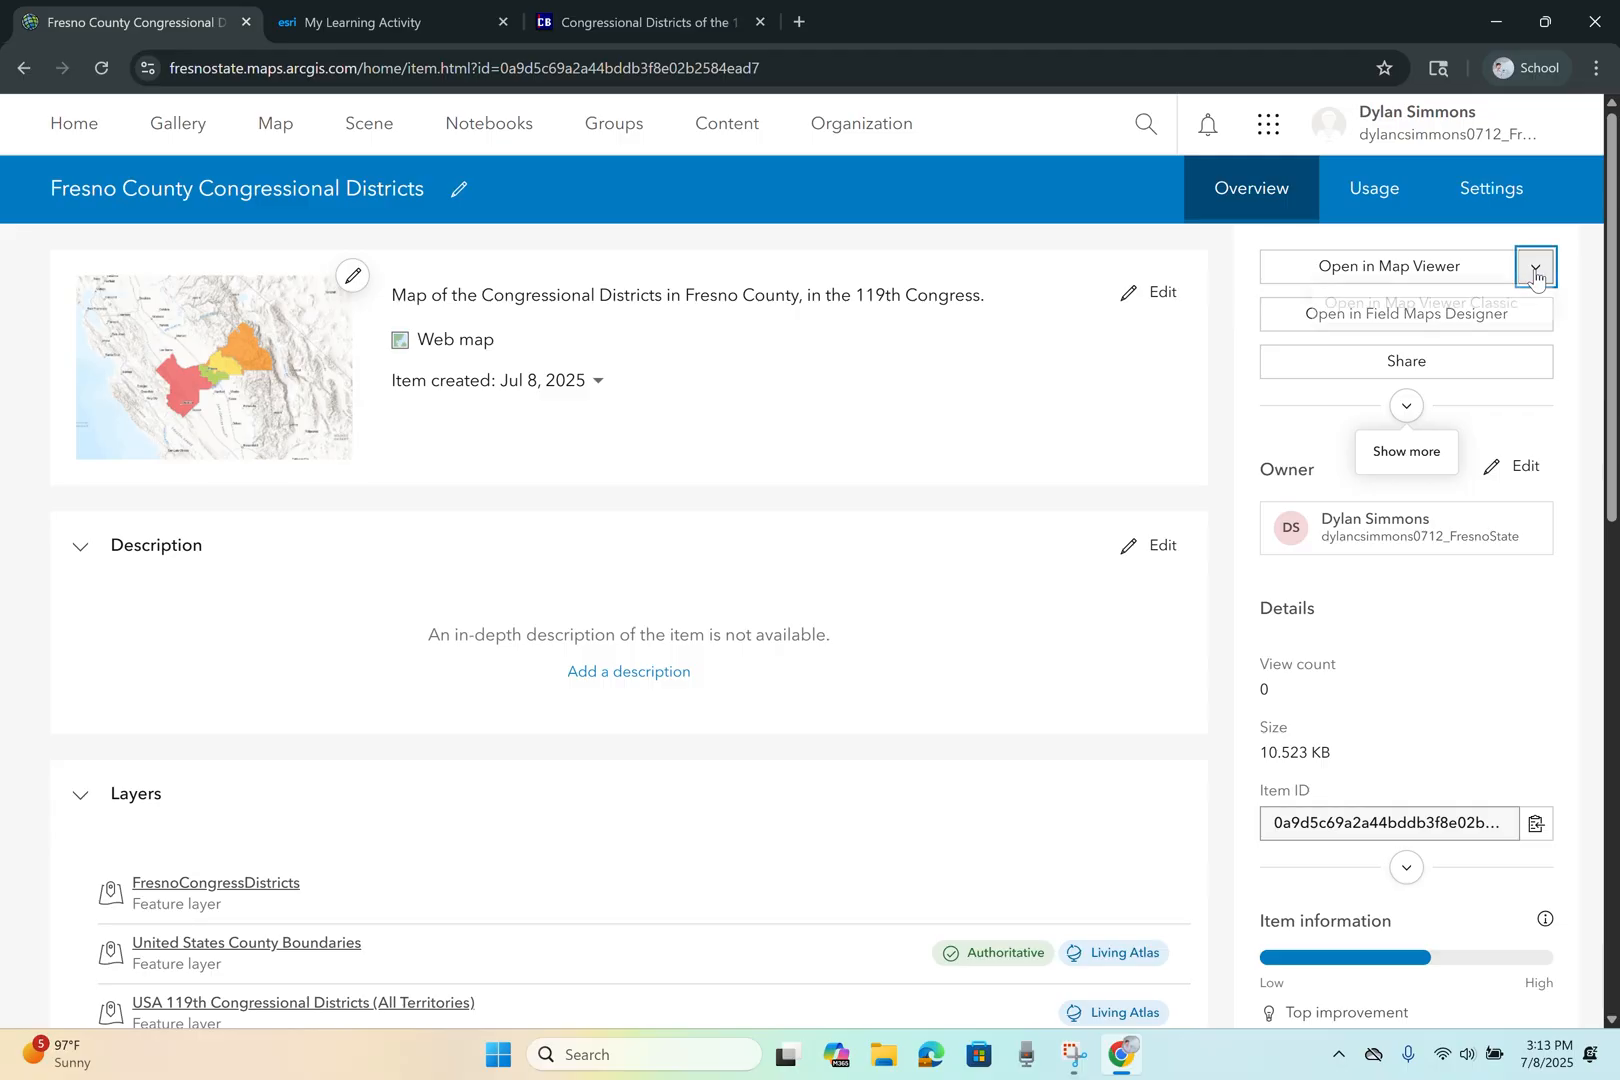
pyautogui.click(1535, 270)
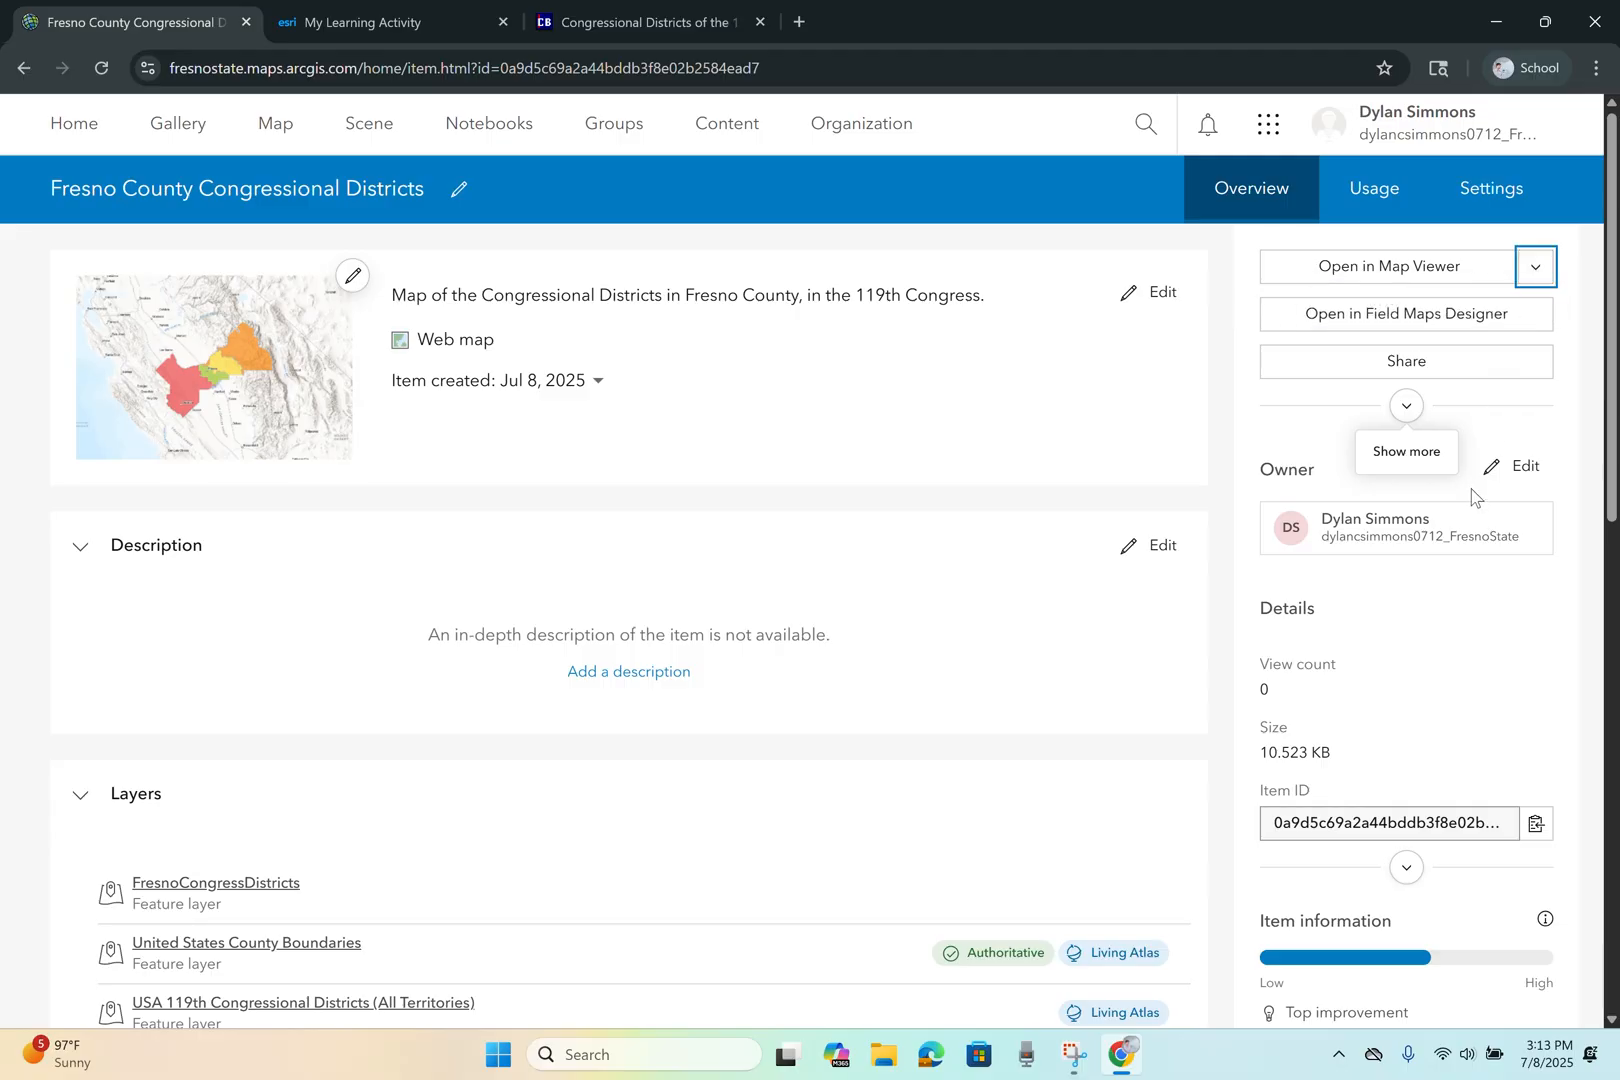
pyautogui.click(1406, 405)
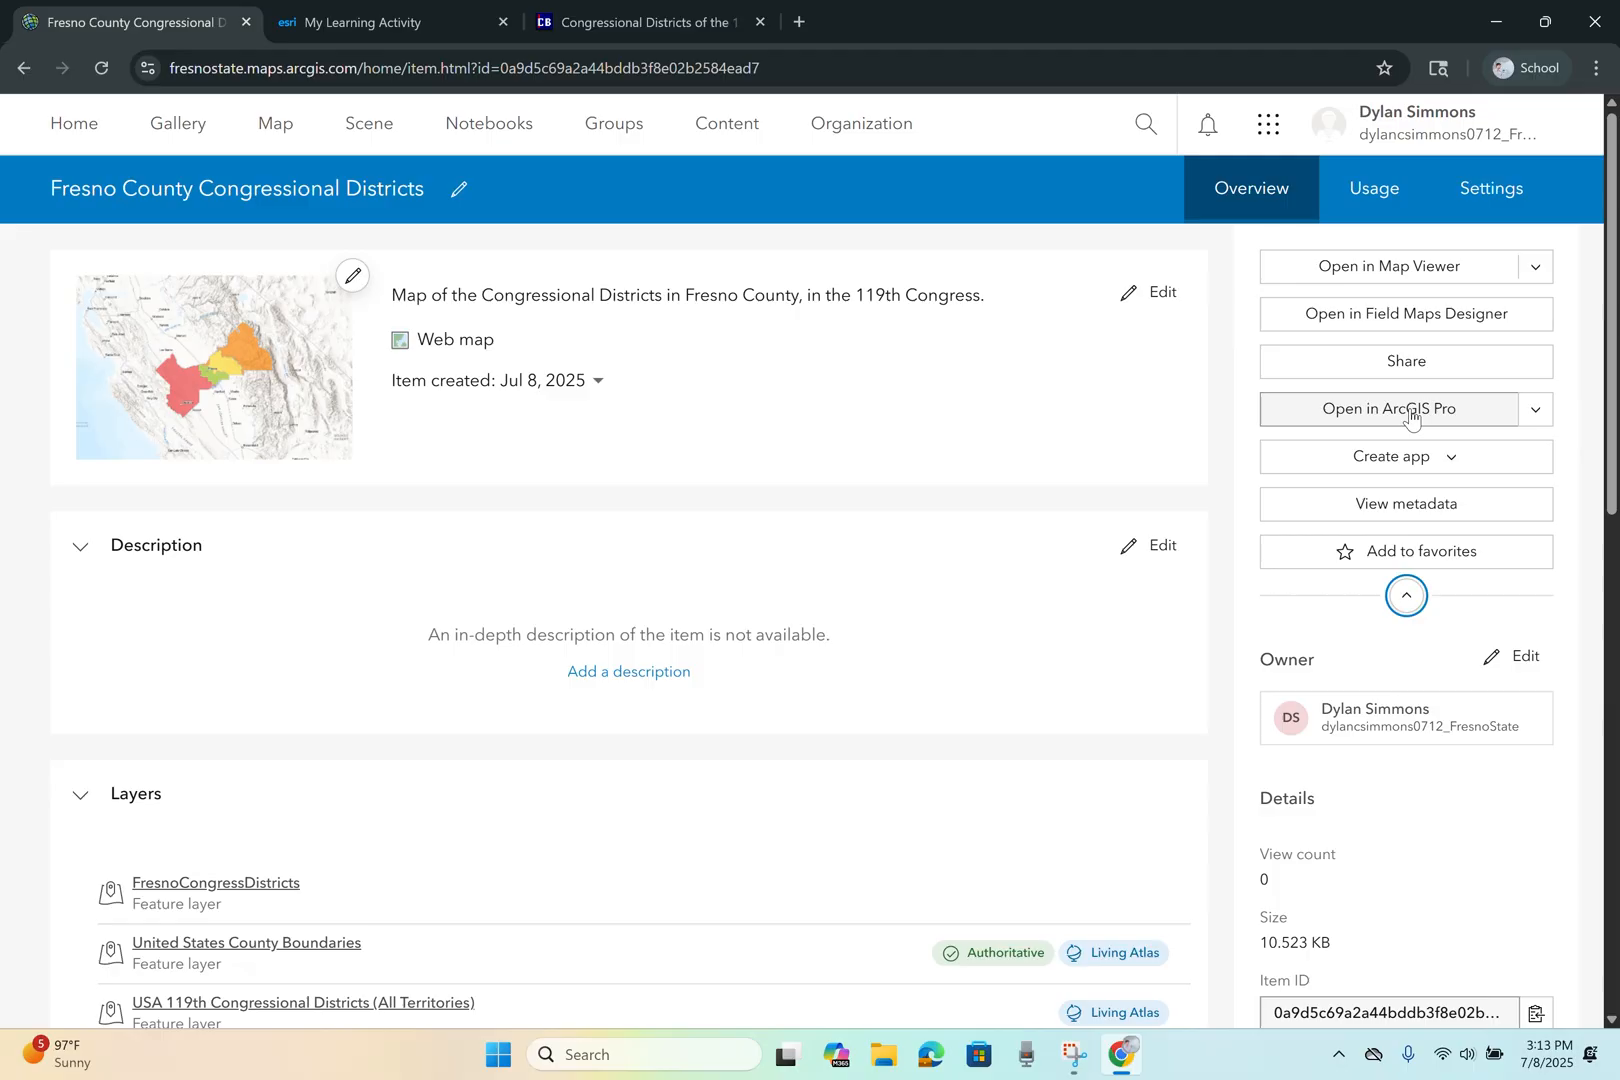
pyautogui.click(1440, 459)
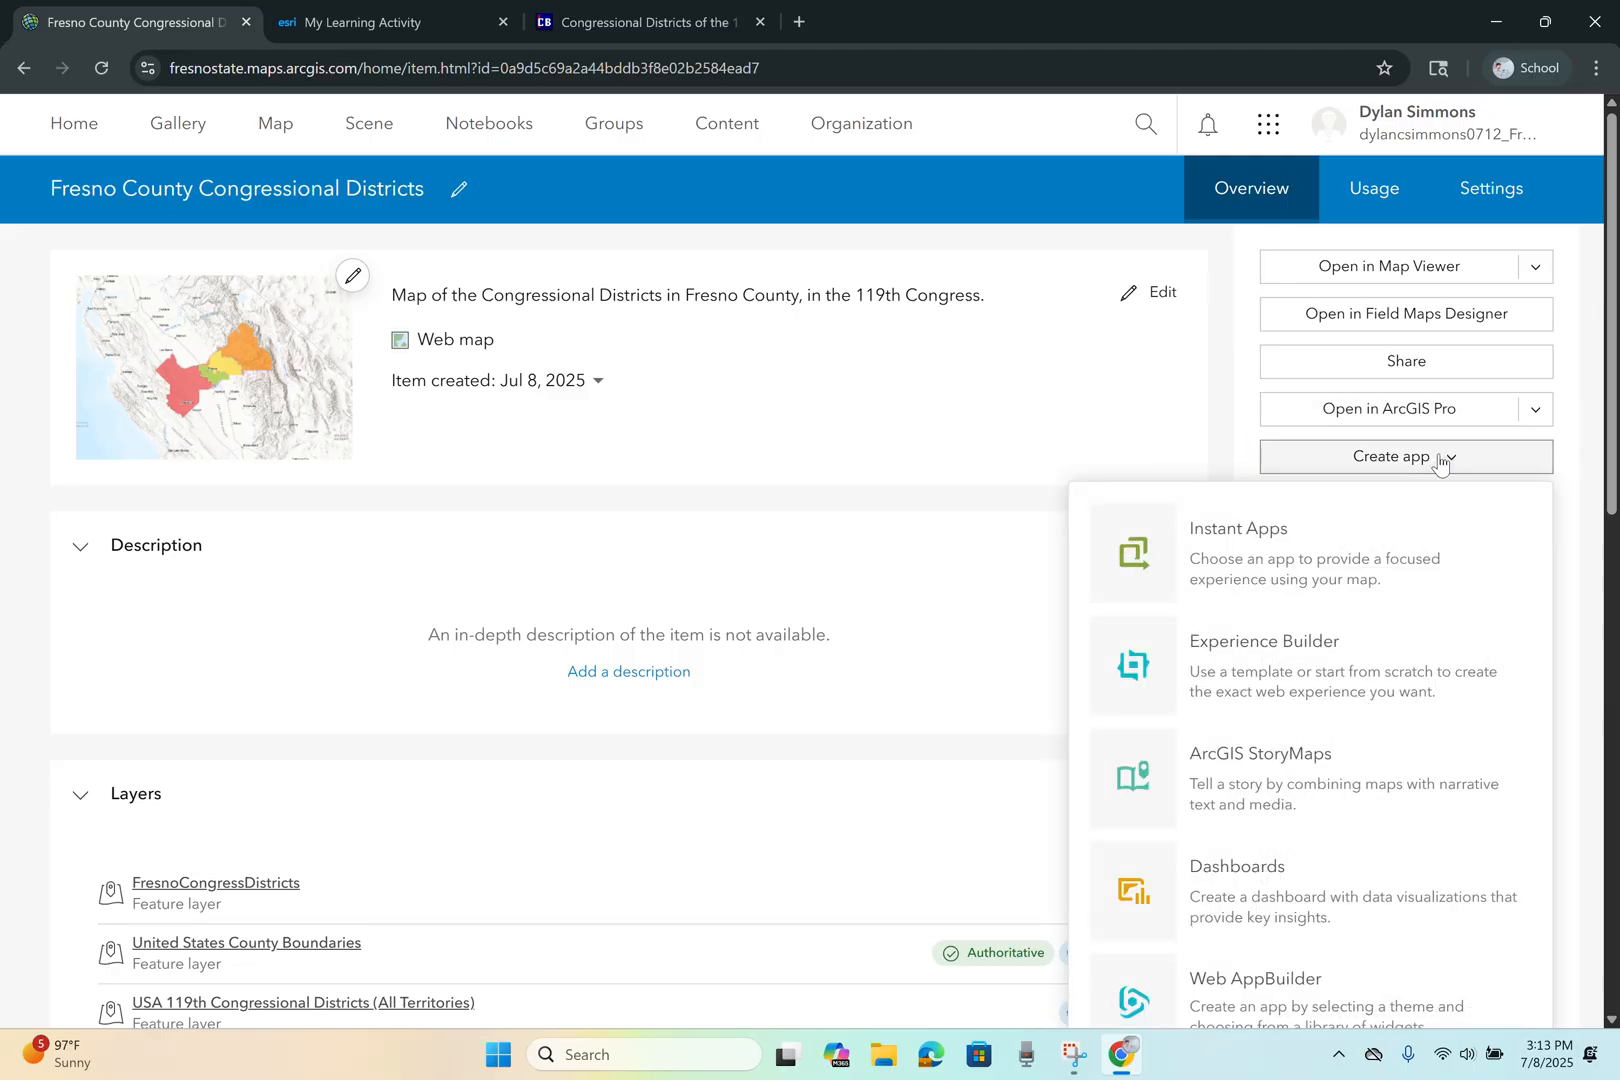
pyautogui.click(1291, 564)
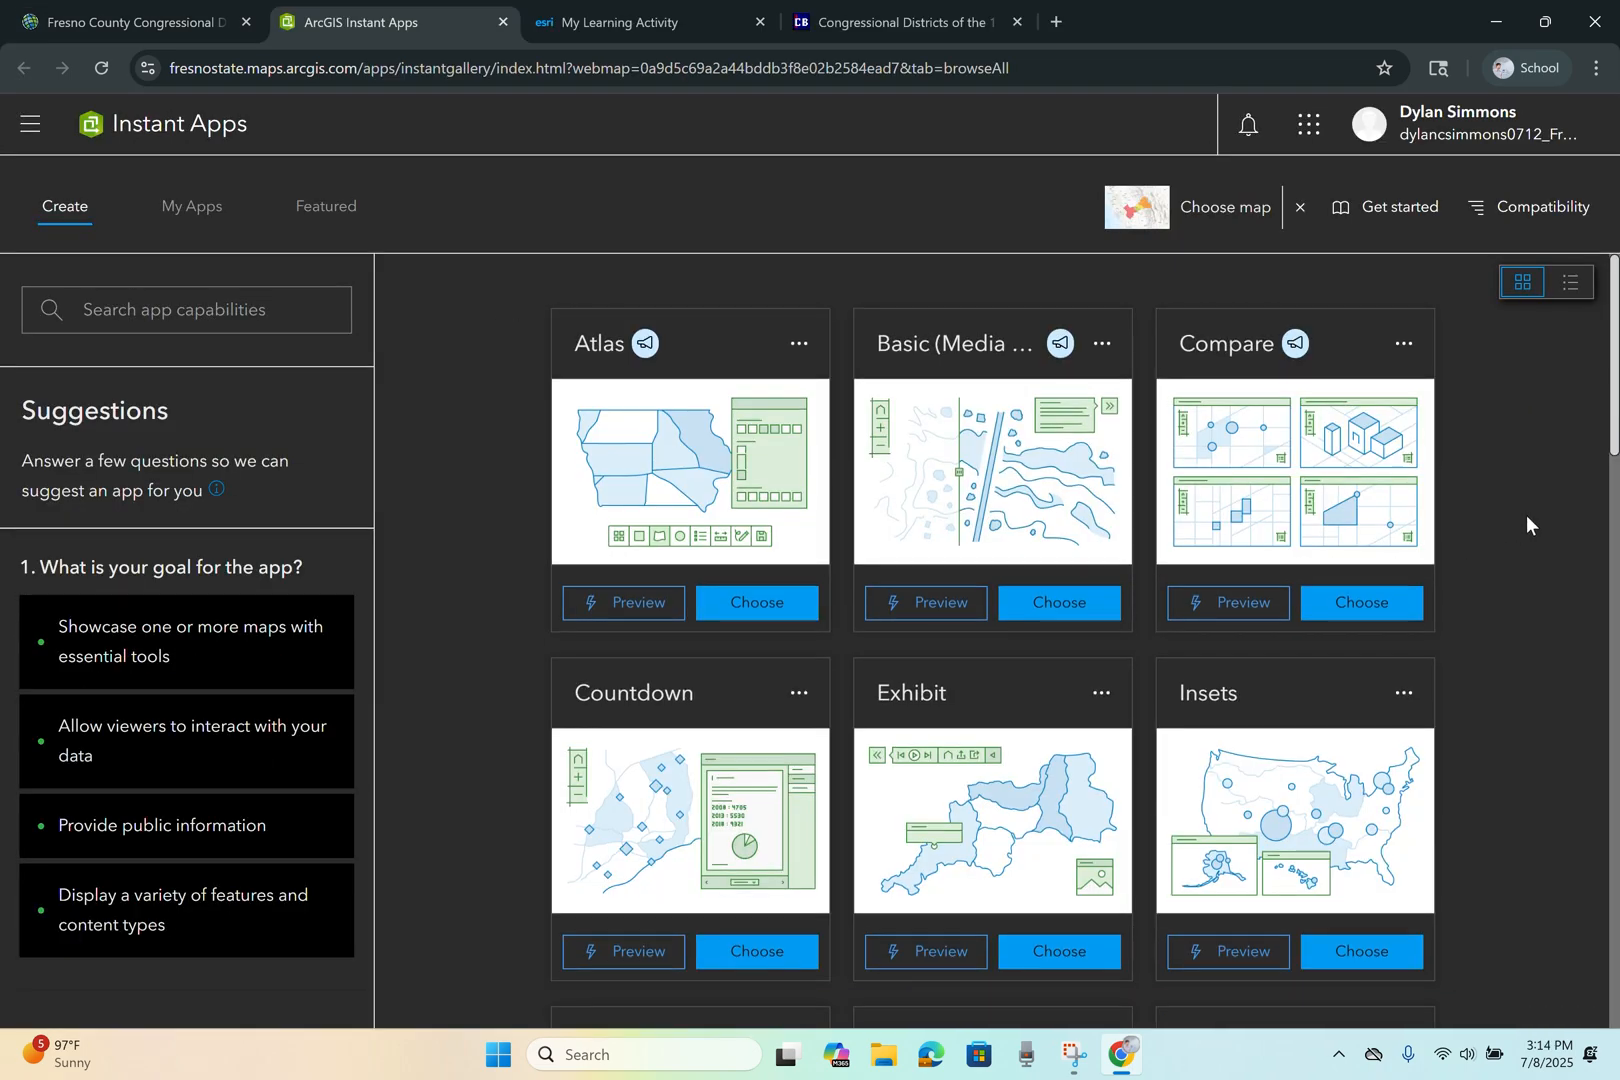
# - Browse the Instant Apps templates and create an Interactive Legend app titled Fresno County Congressional Districts in the My First App folder
pyautogui.scroll(-2, 1526, 515)
pyautogui.scroll(-5, 1526, 515)
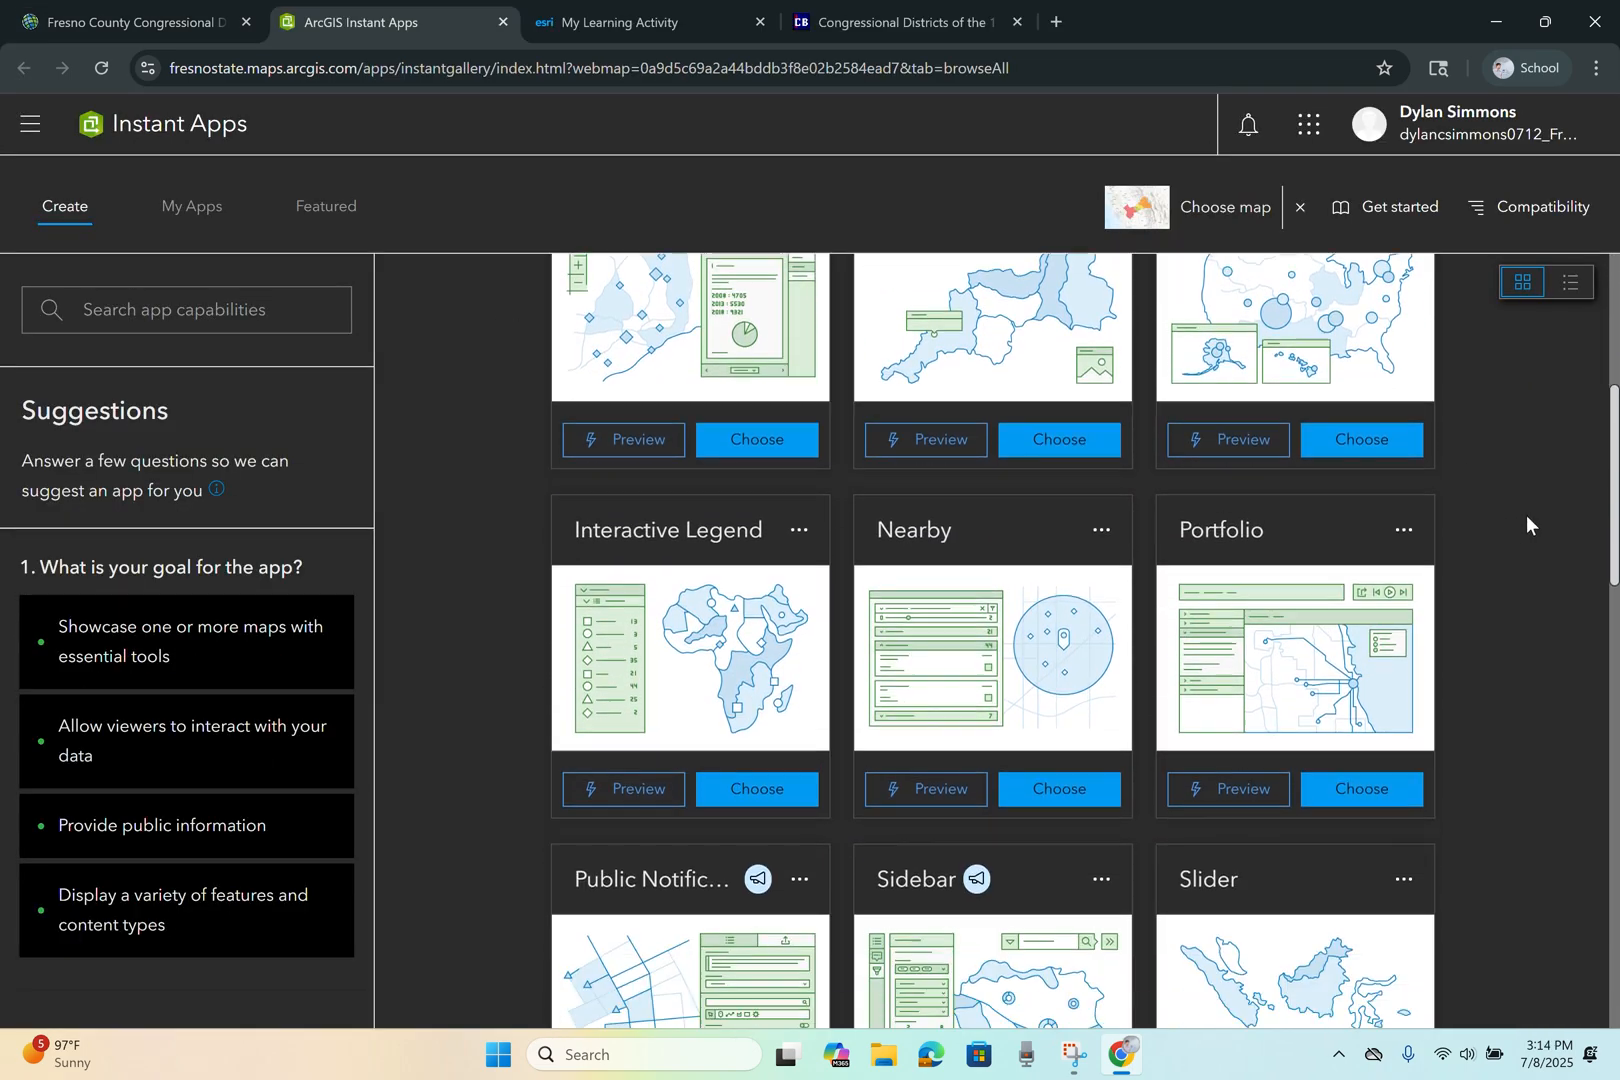
pyautogui.scroll(-5, 1526, 515)
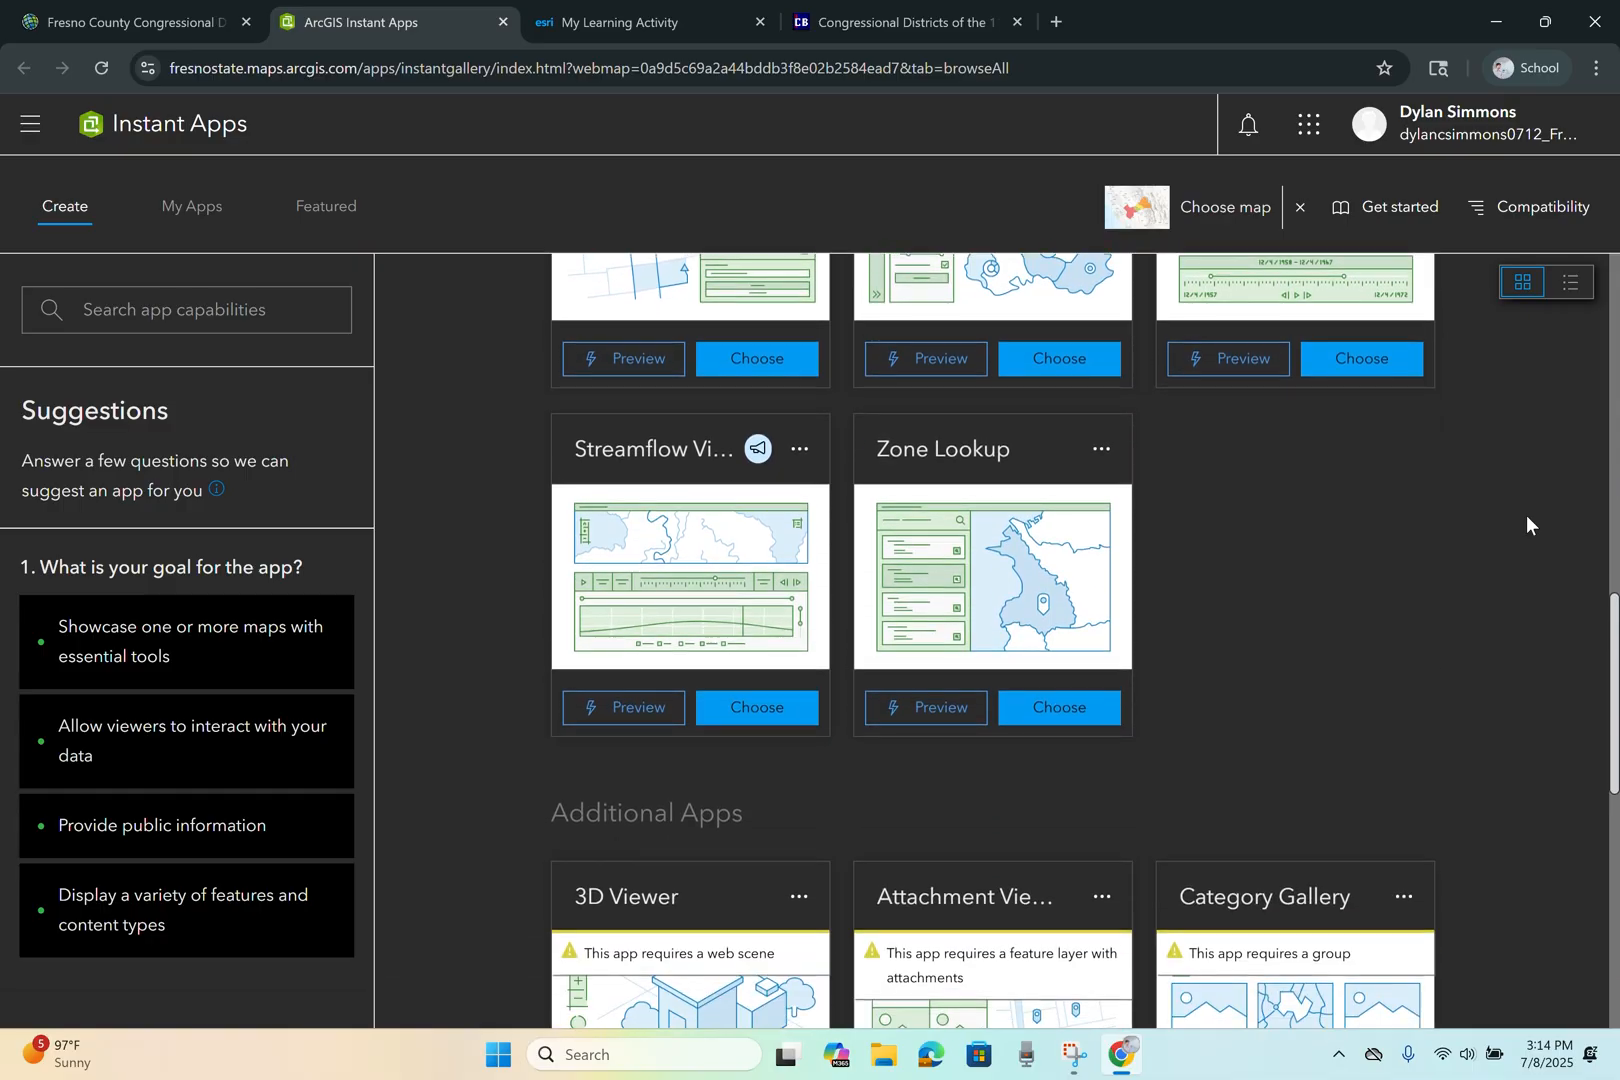
pyautogui.scroll(6, 1526, 515)
pyautogui.scroll(2, 1526, 515)
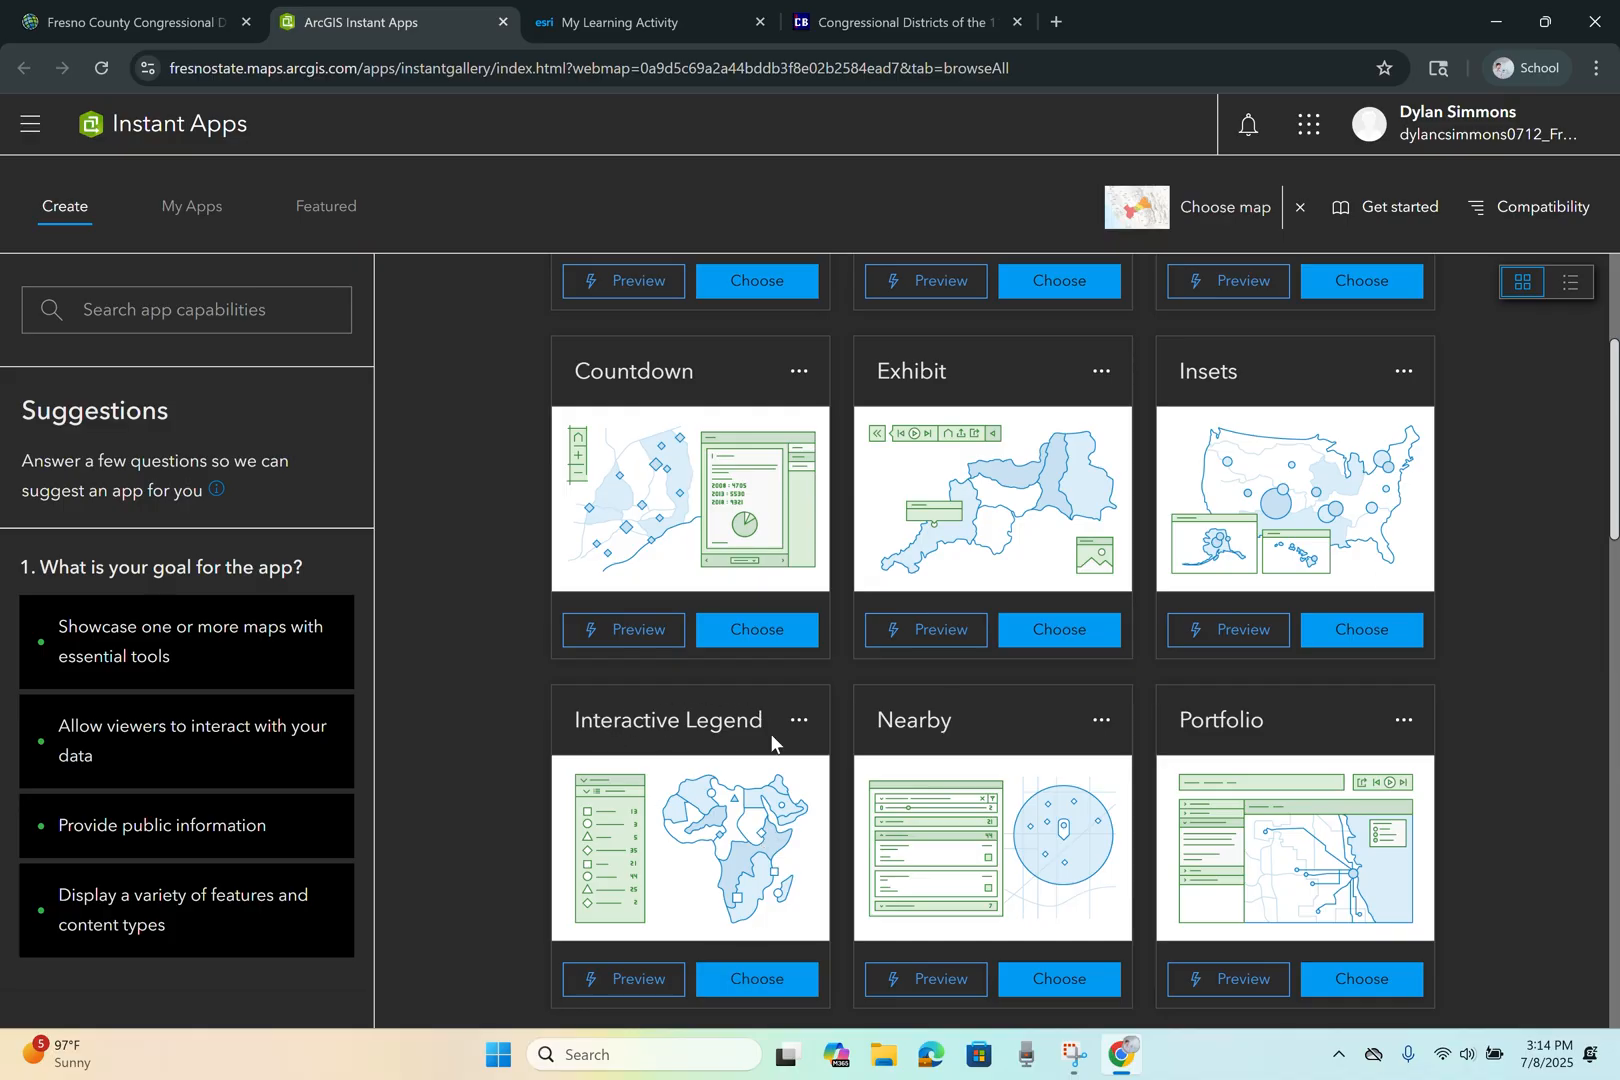
pyautogui.click(756, 980)
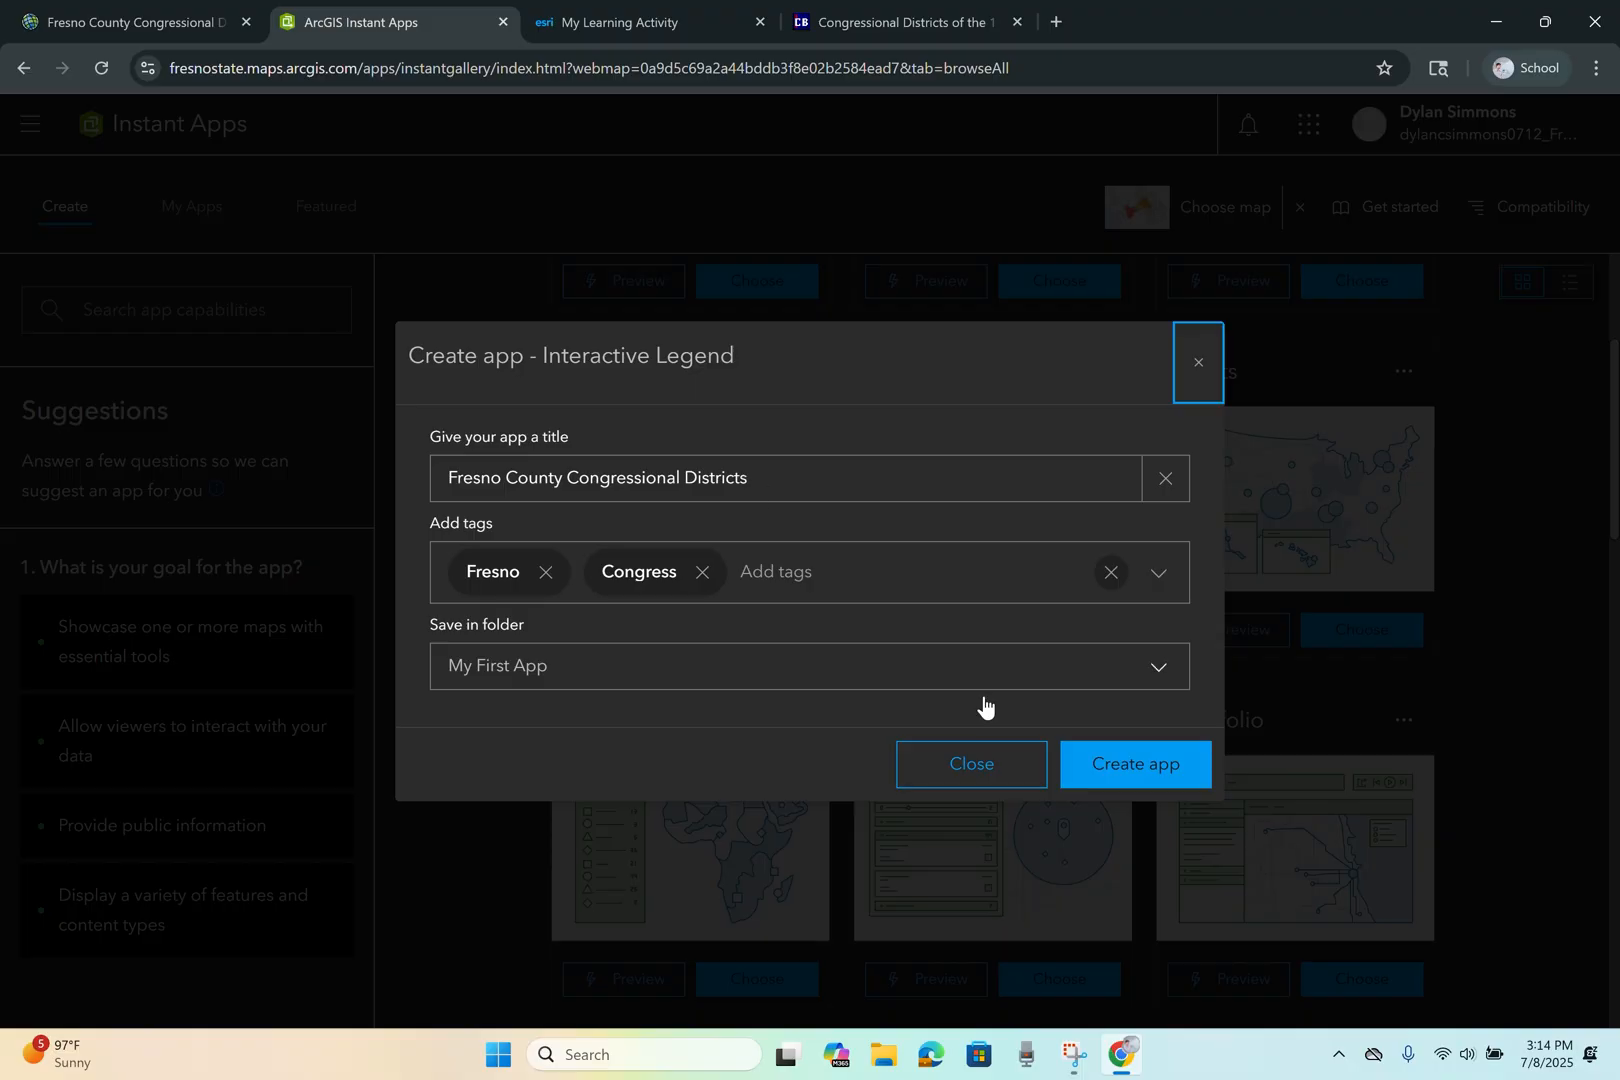
pyautogui.click(1133, 779)
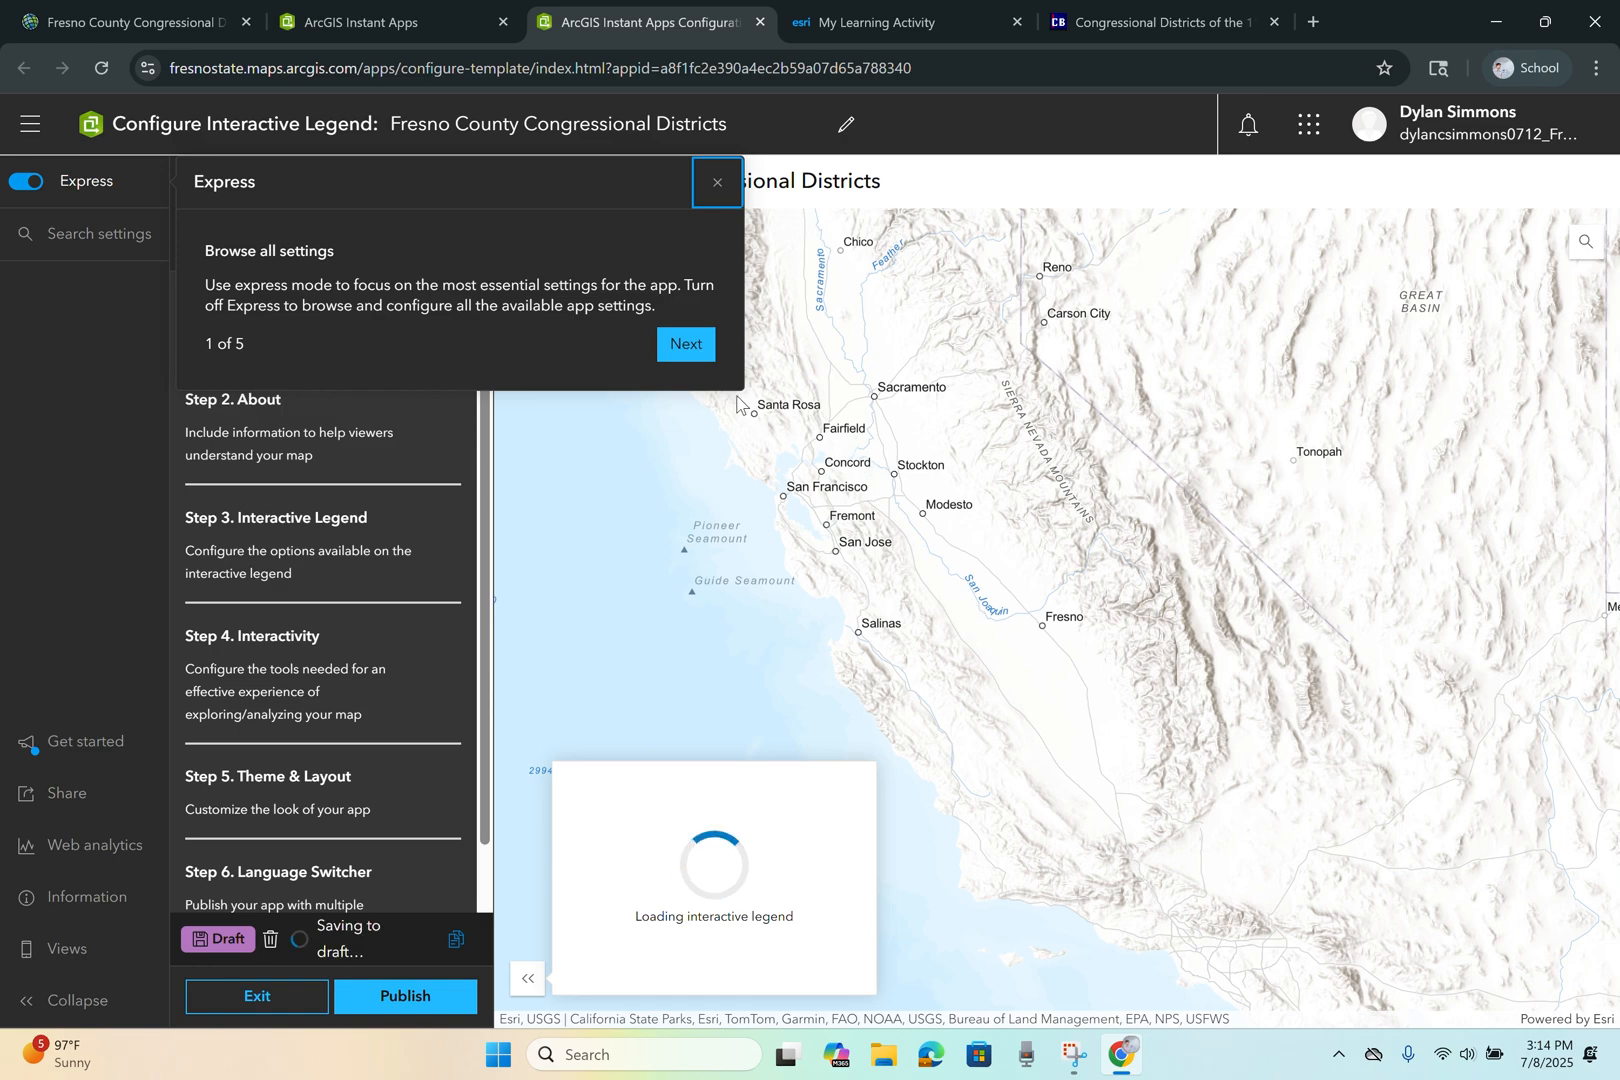
# - Dismiss the Express mode introduction and go through the app's Map settings to the About settings
pyautogui.click(713, 190)
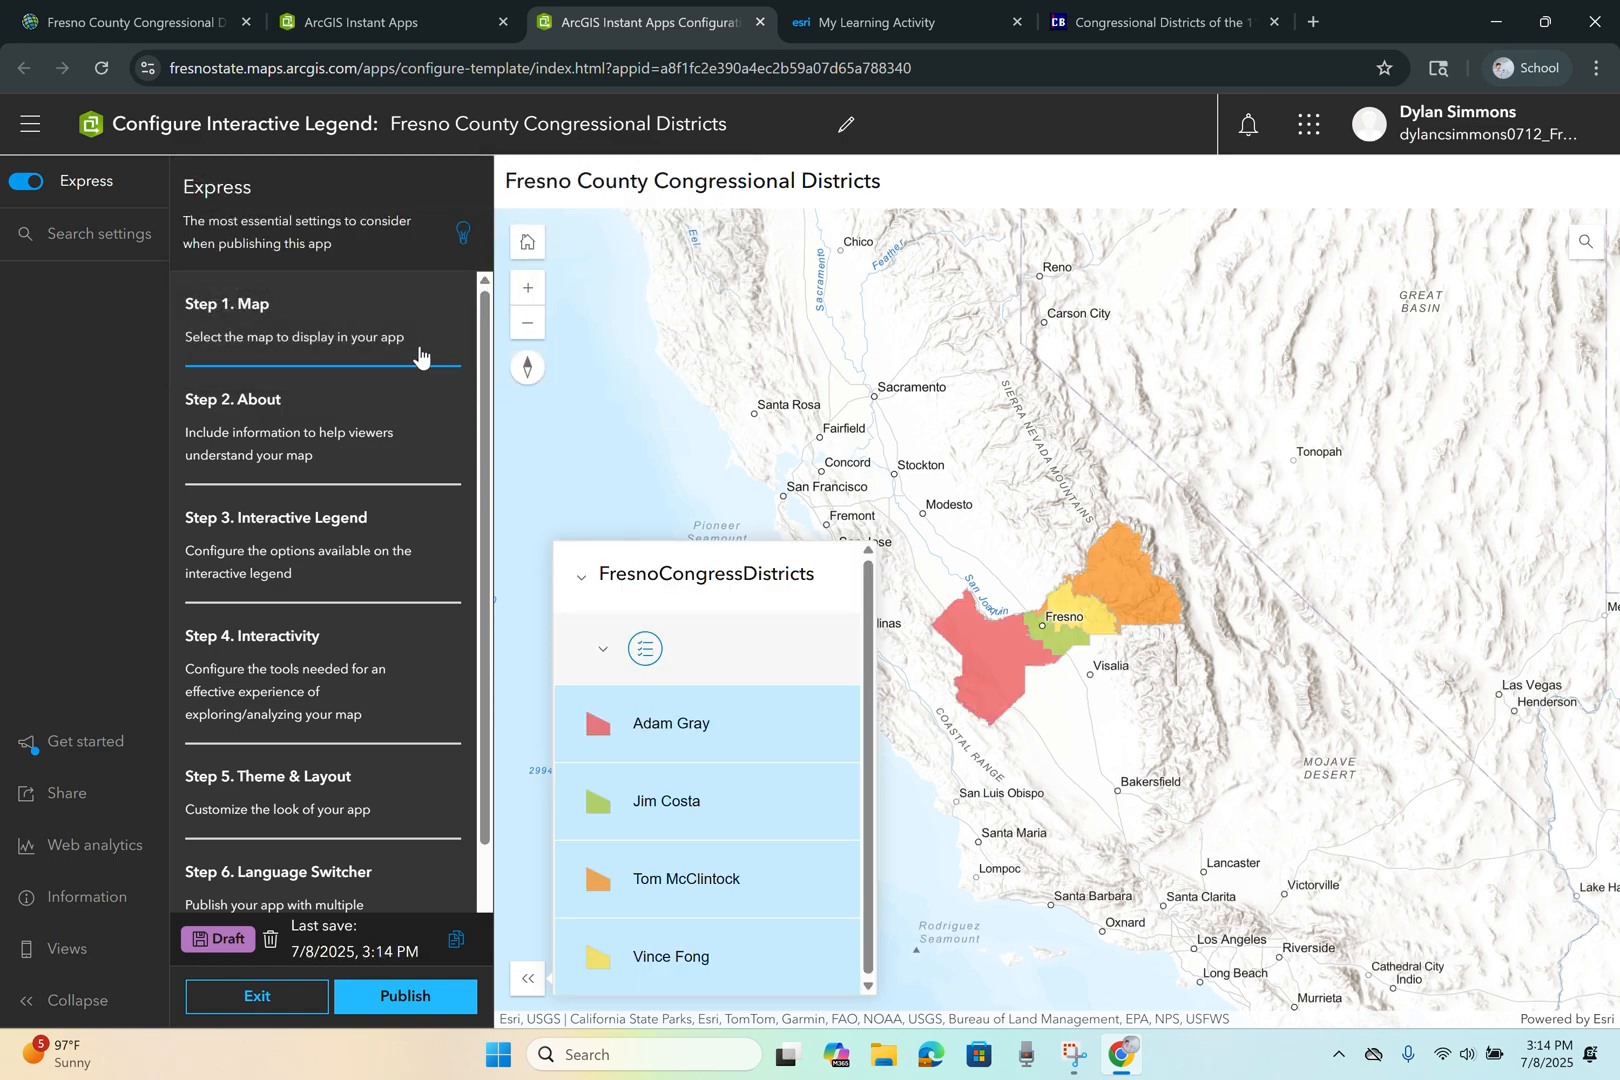
pyautogui.click(387, 330)
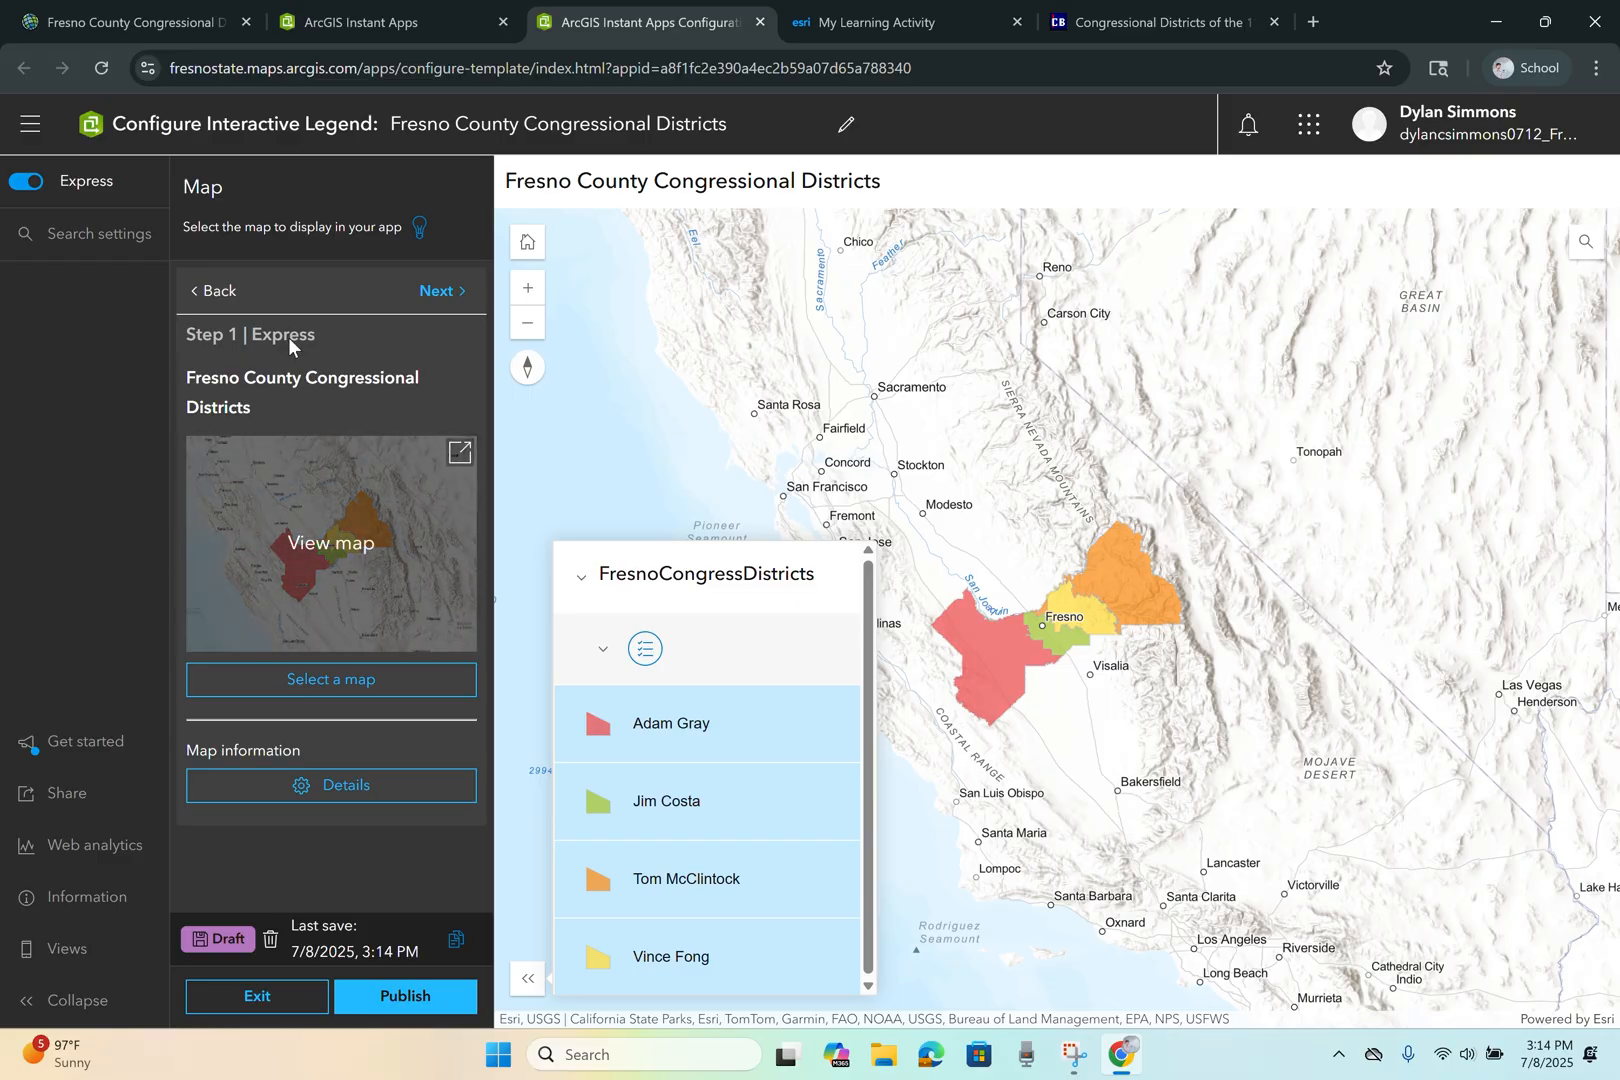
pyautogui.click(201, 308)
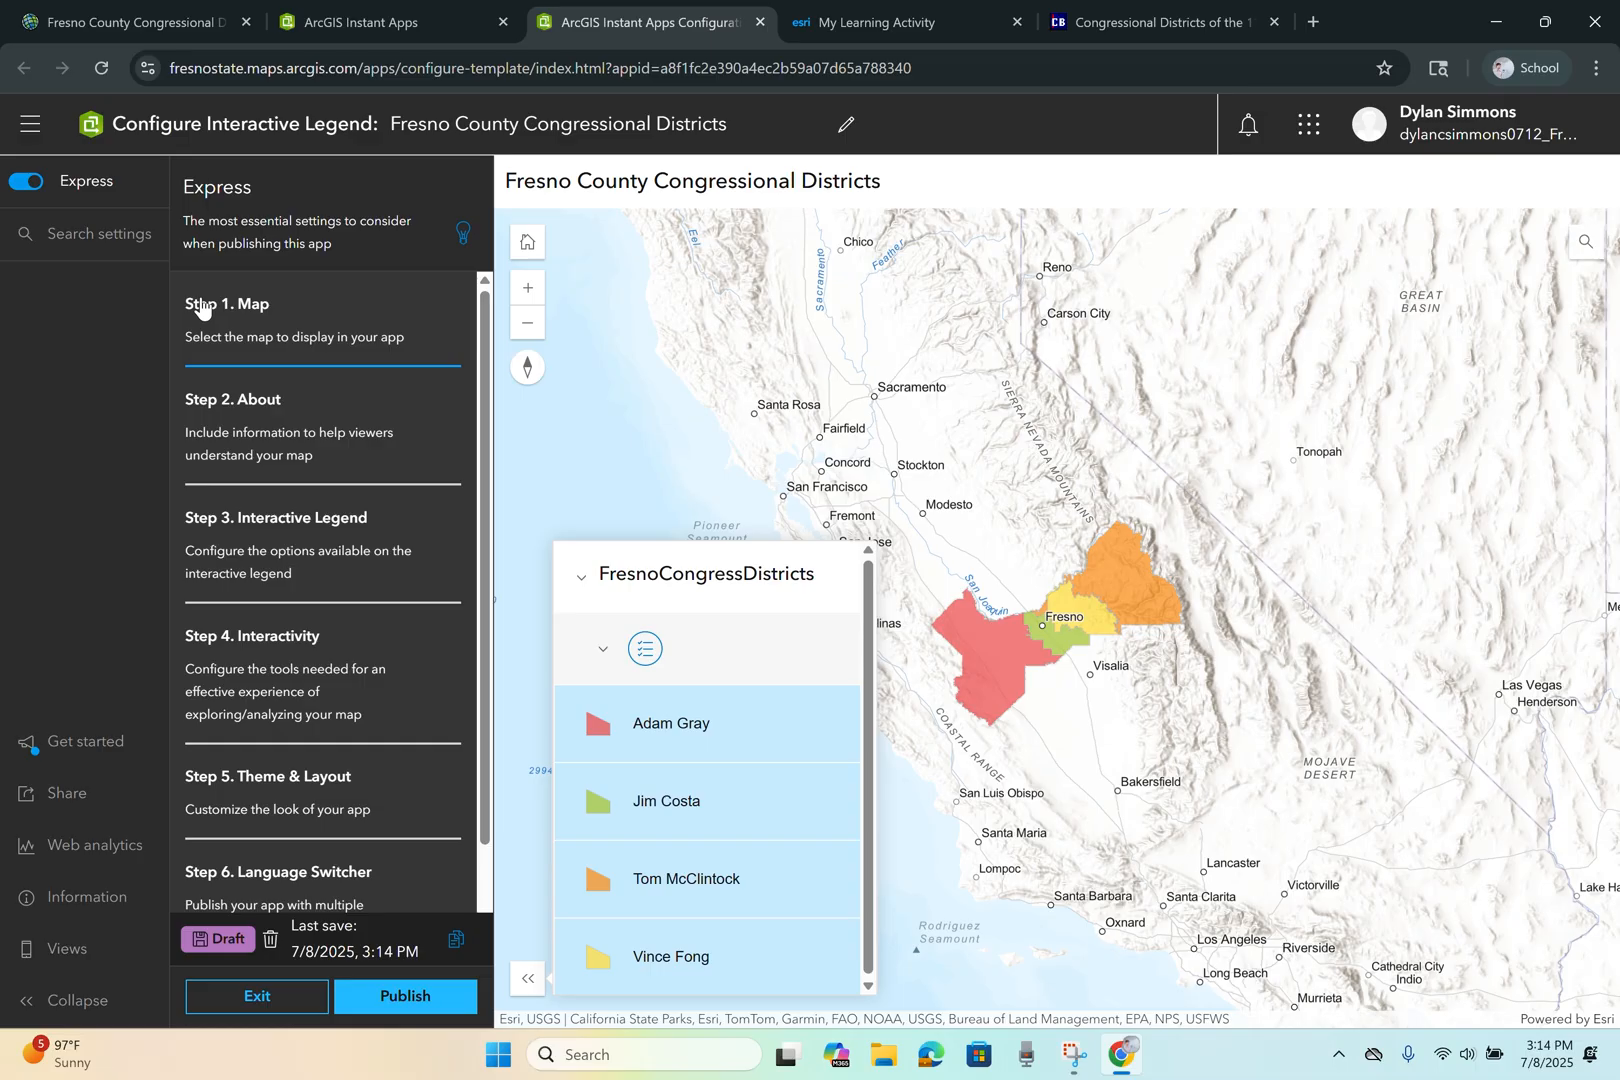
pyautogui.click(240, 317)
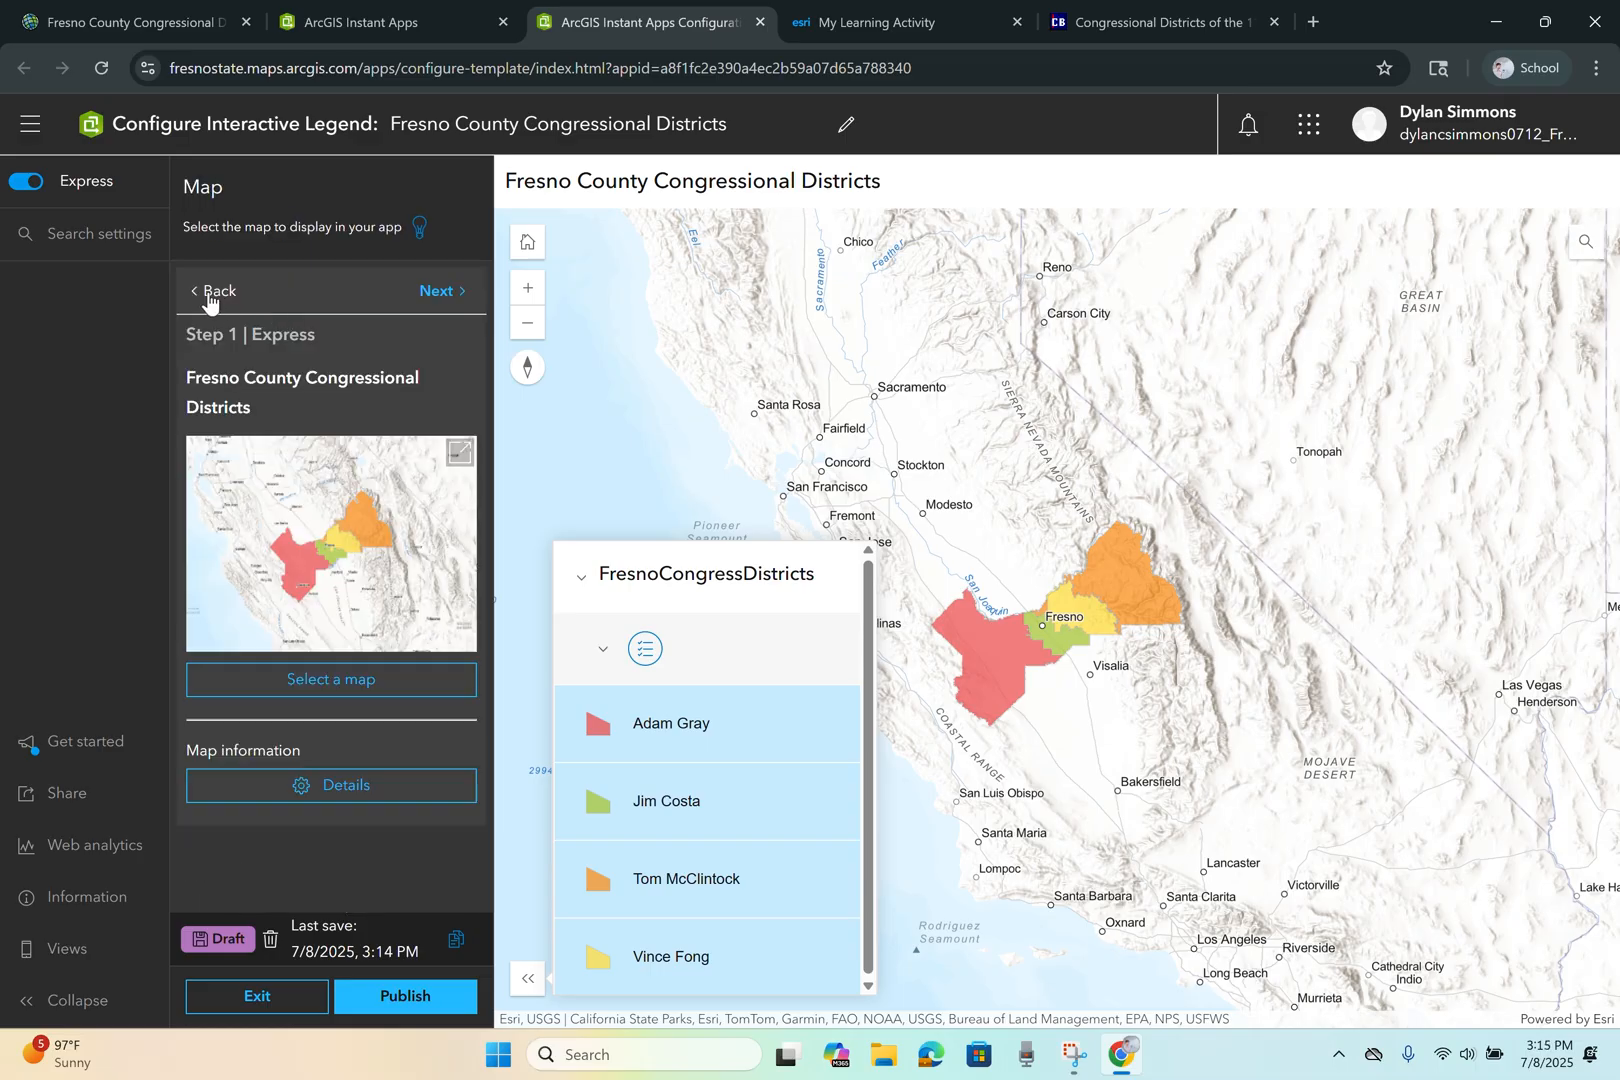
pyautogui.click(443, 295)
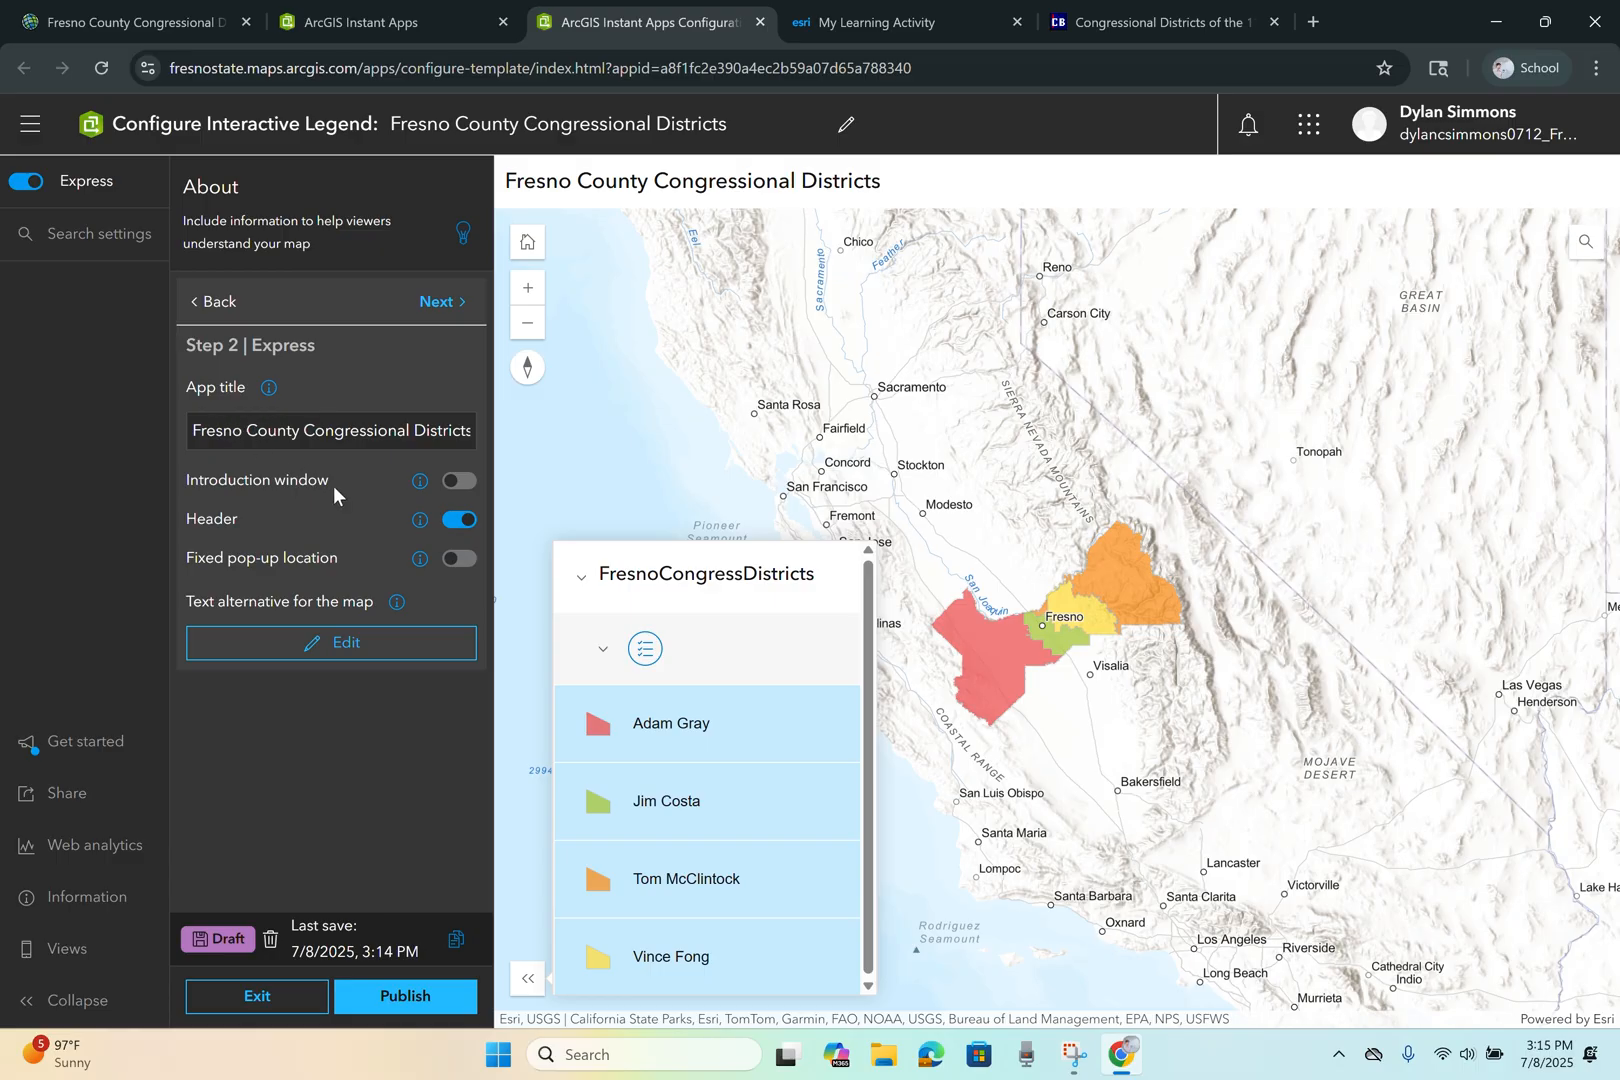
# - Try switching the header off and on, and try a fixed pop-up location at Top left
pyautogui.click(455, 521)
pyautogui.click(457, 519)
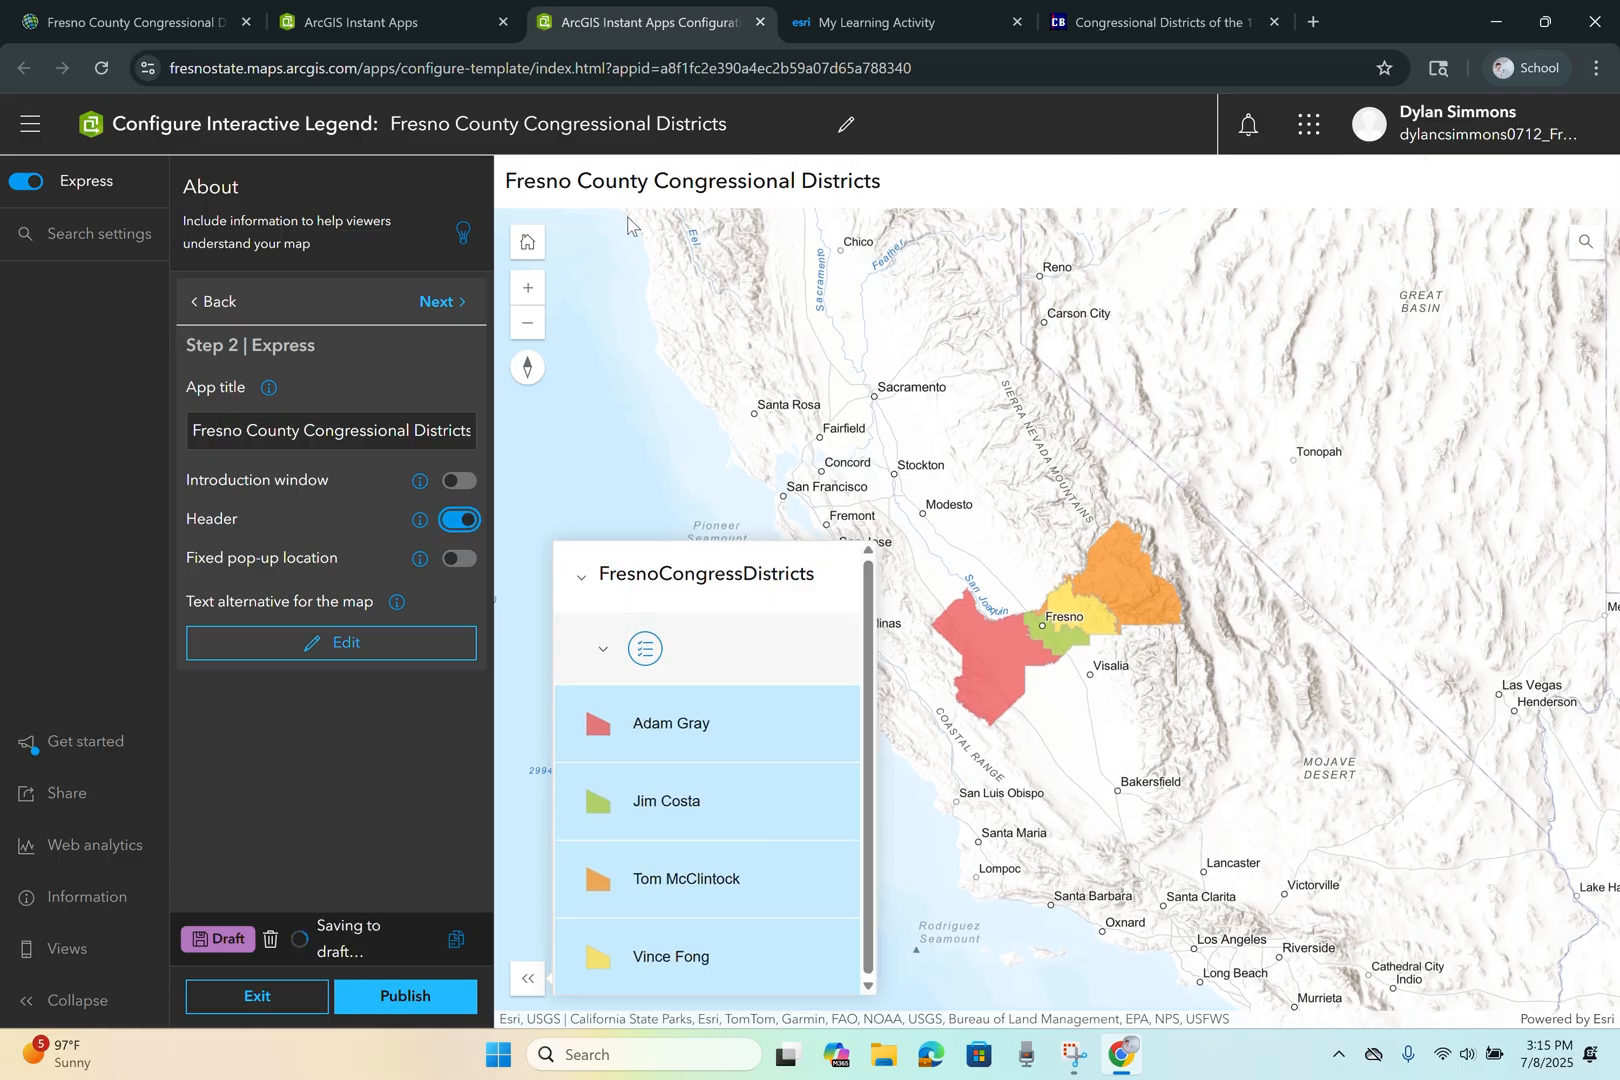
pyautogui.click(459, 558)
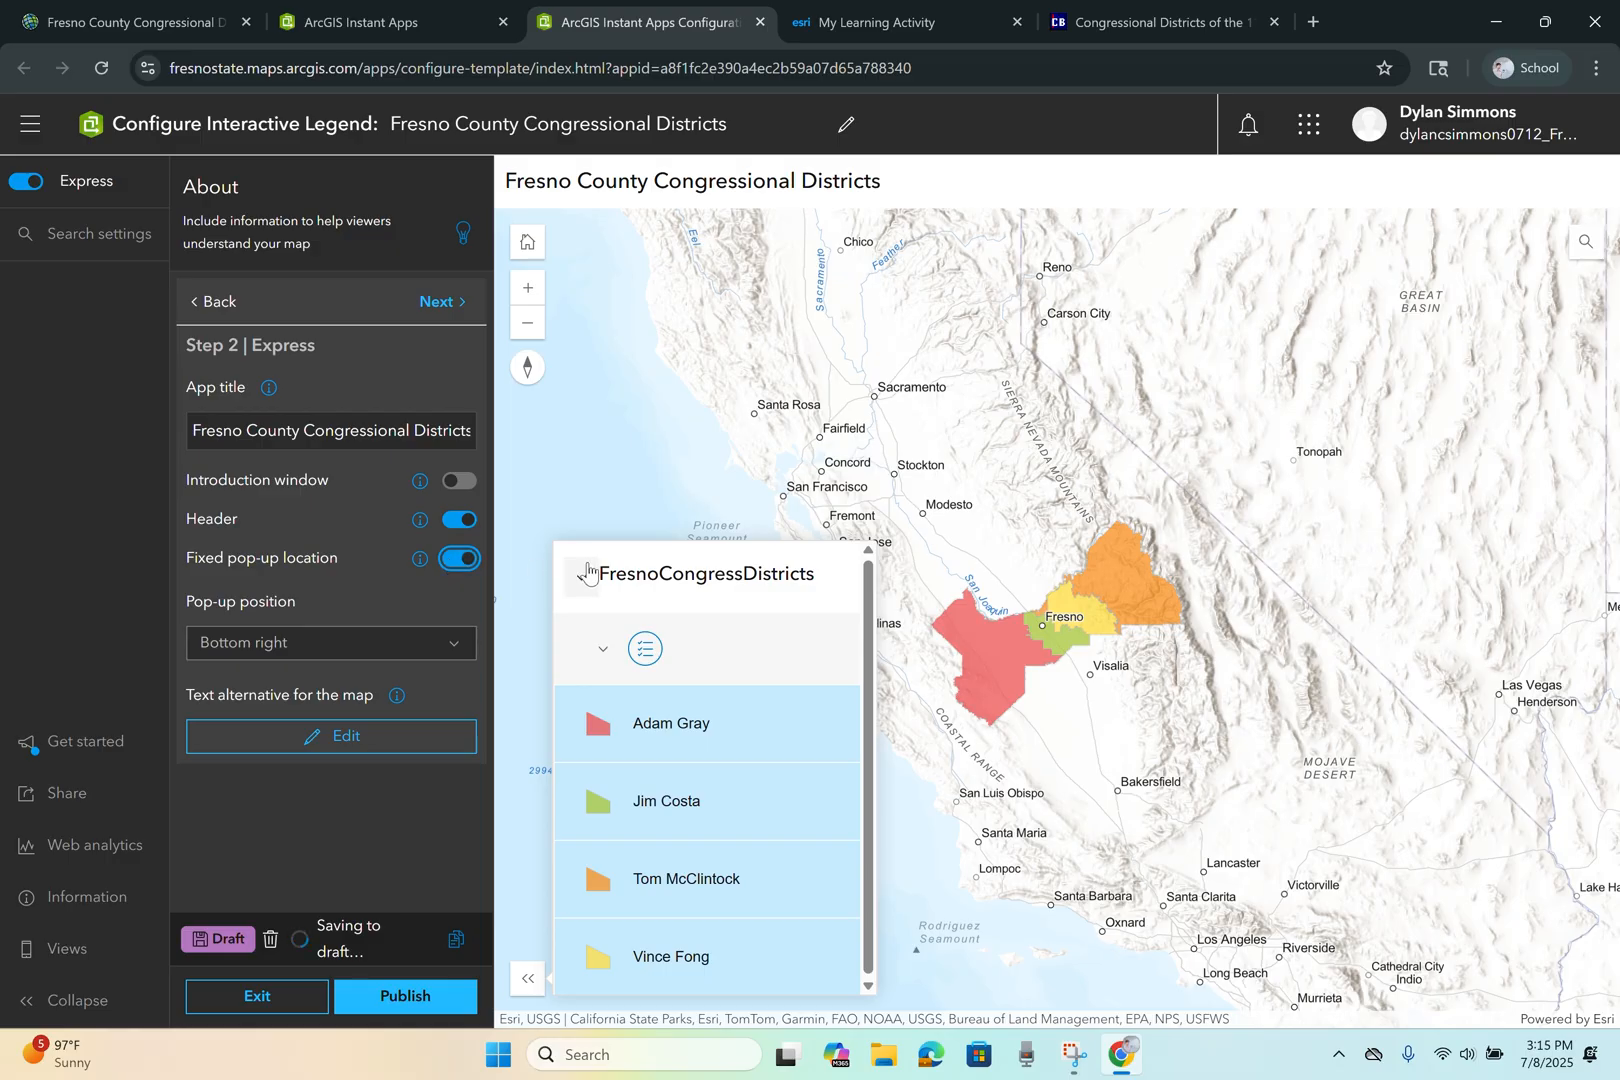
pyautogui.click(452, 643)
pyautogui.click(398, 678)
pyautogui.click(456, 558)
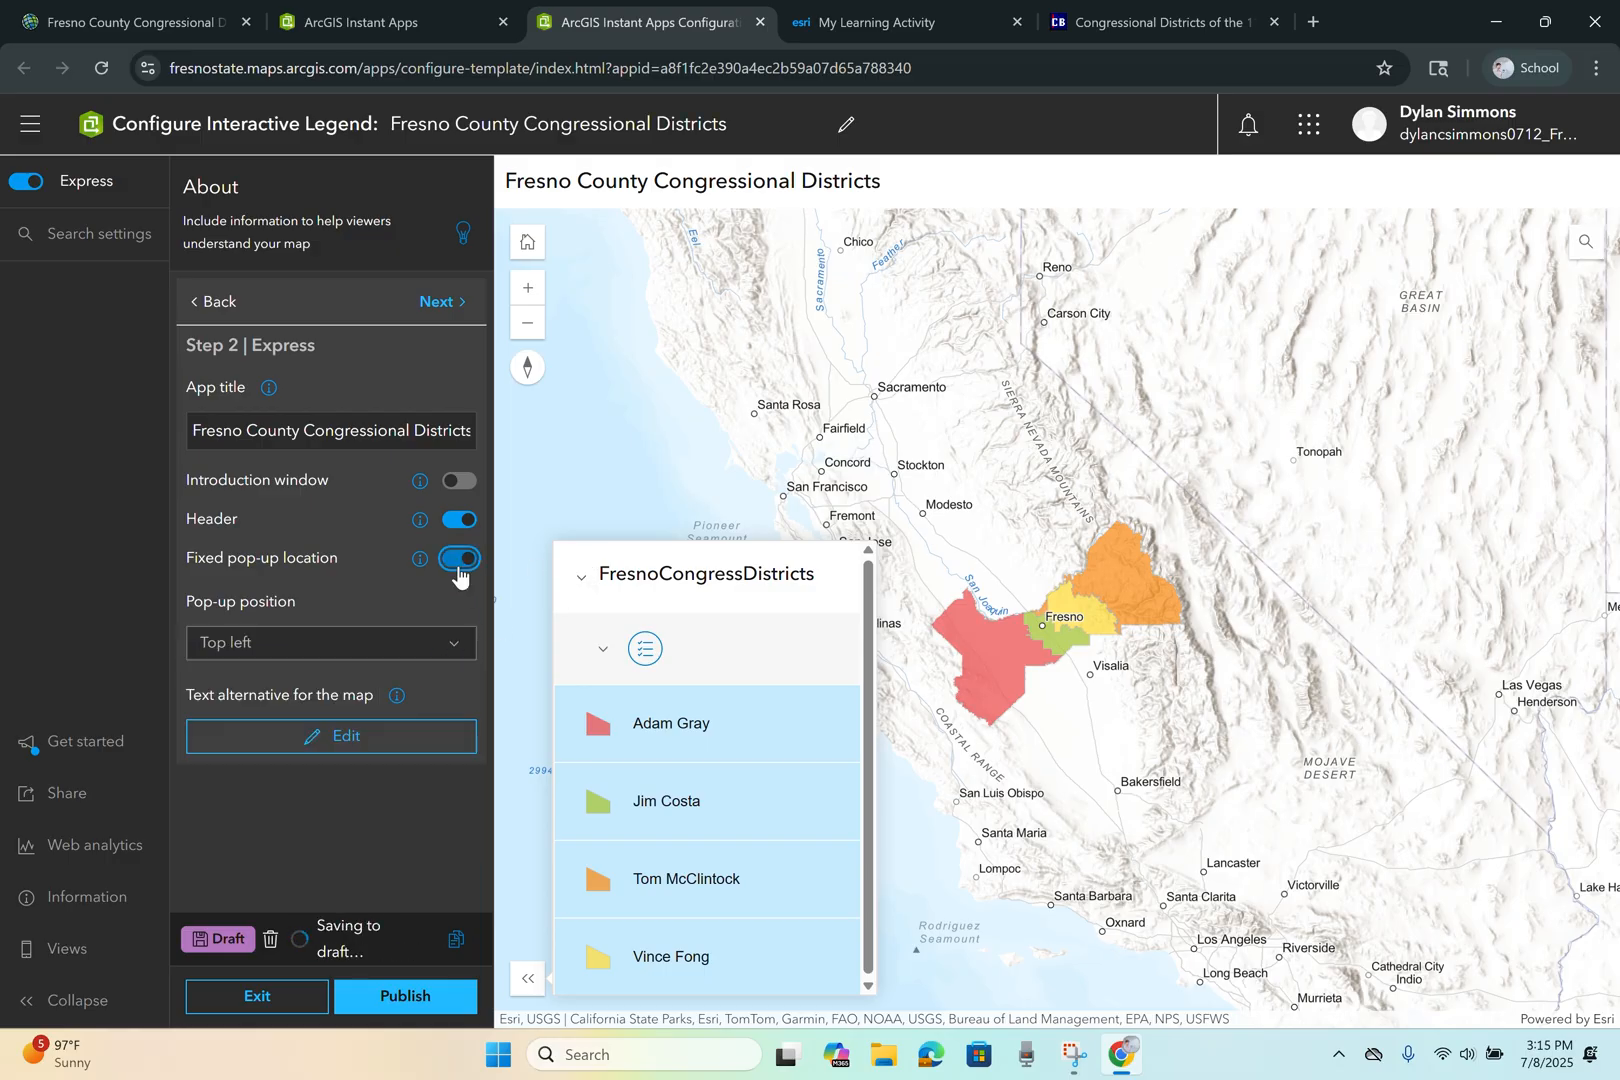
# - Go to the Interactive Legend settings, compare the Floating and Side panel styles, and set the legend style to Side panel
pyautogui.click(441, 314)
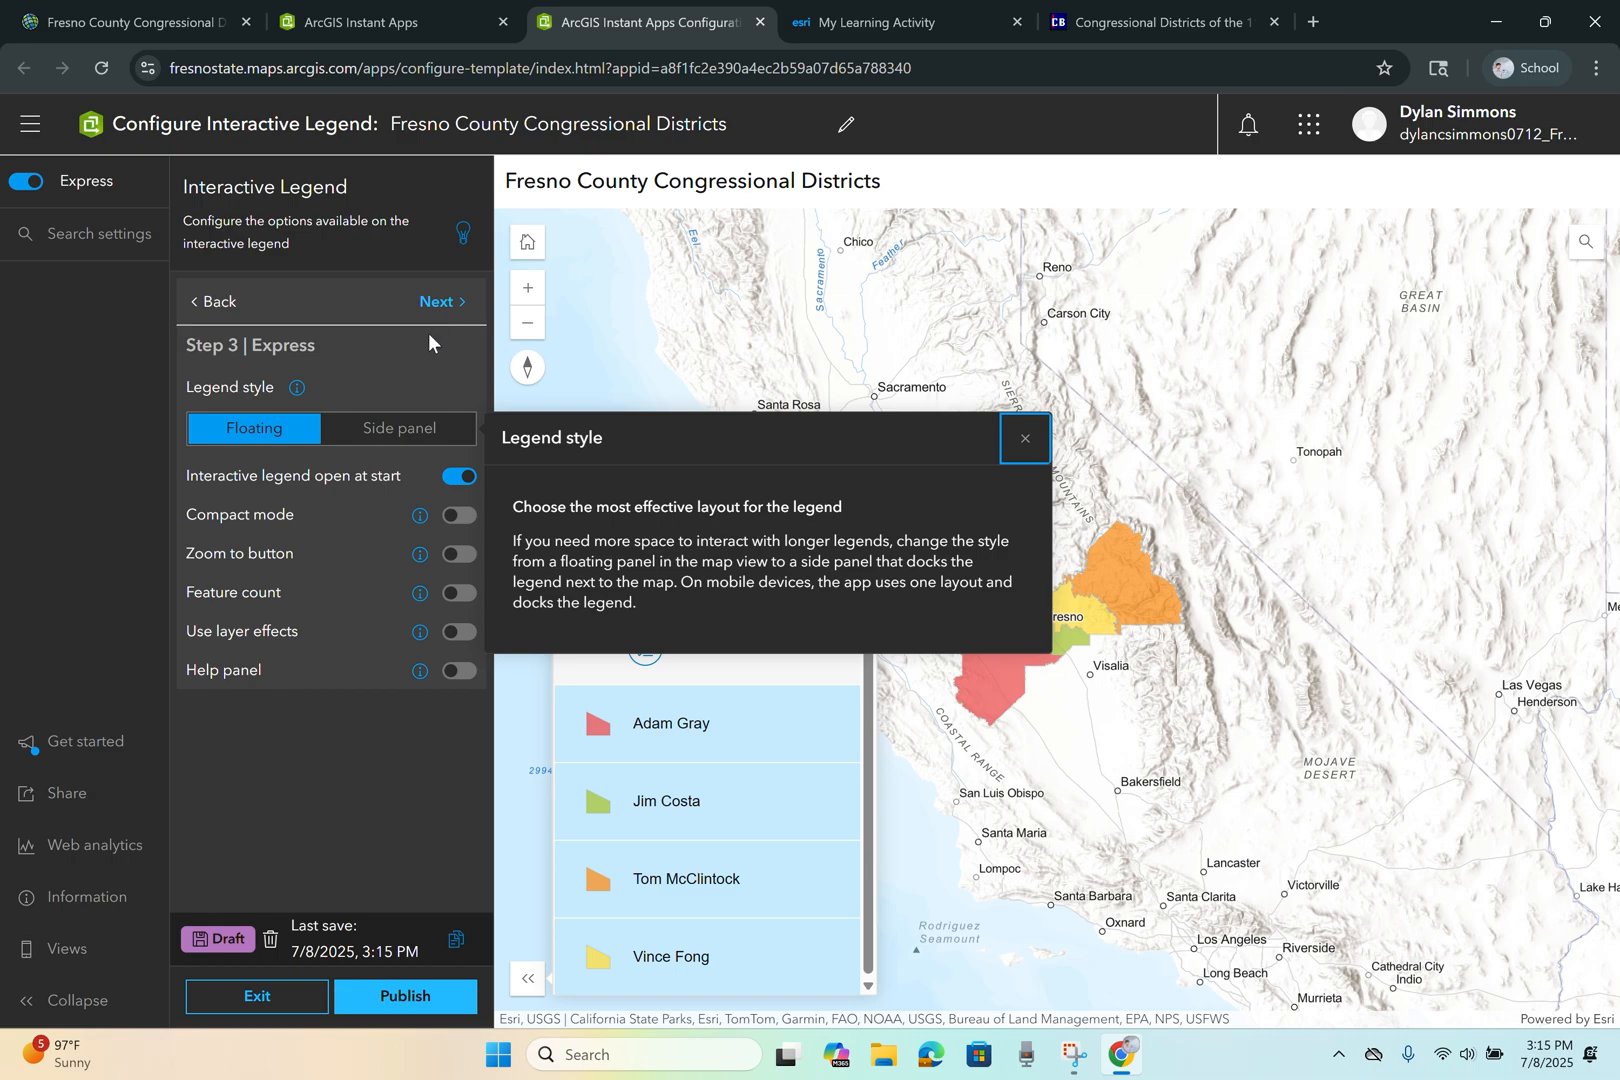
pyautogui.click(372, 430)
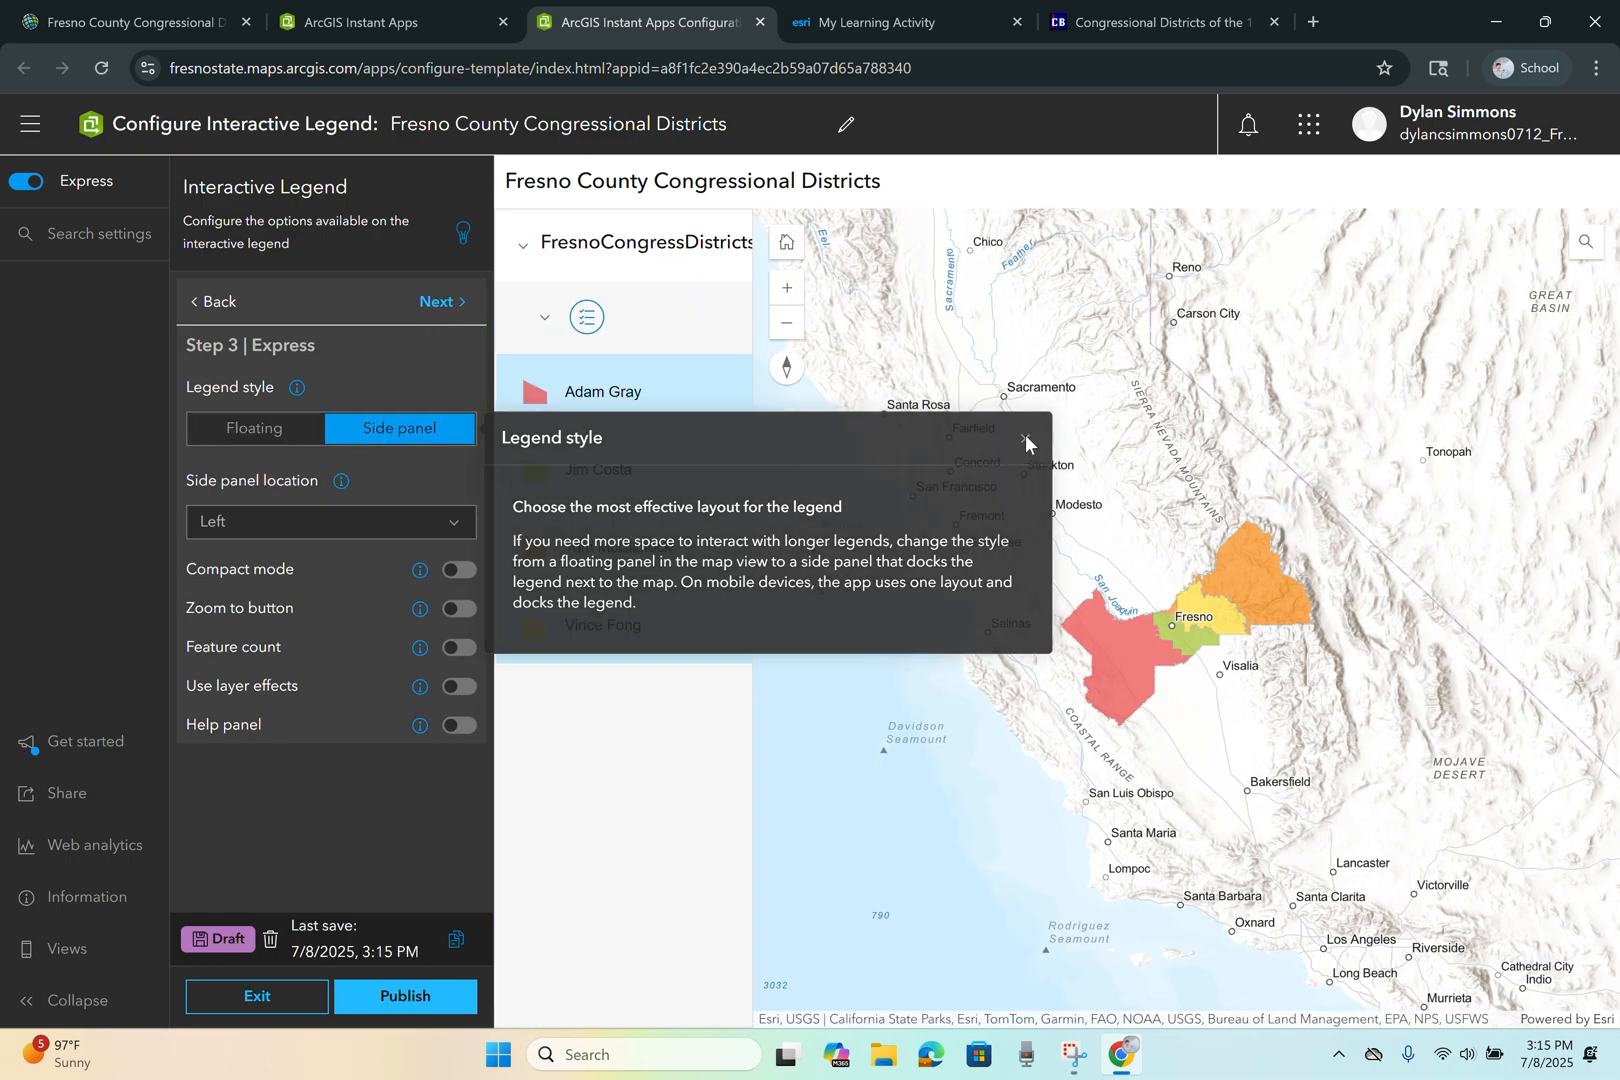
pyautogui.click(1025, 438)
pyautogui.click(265, 442)
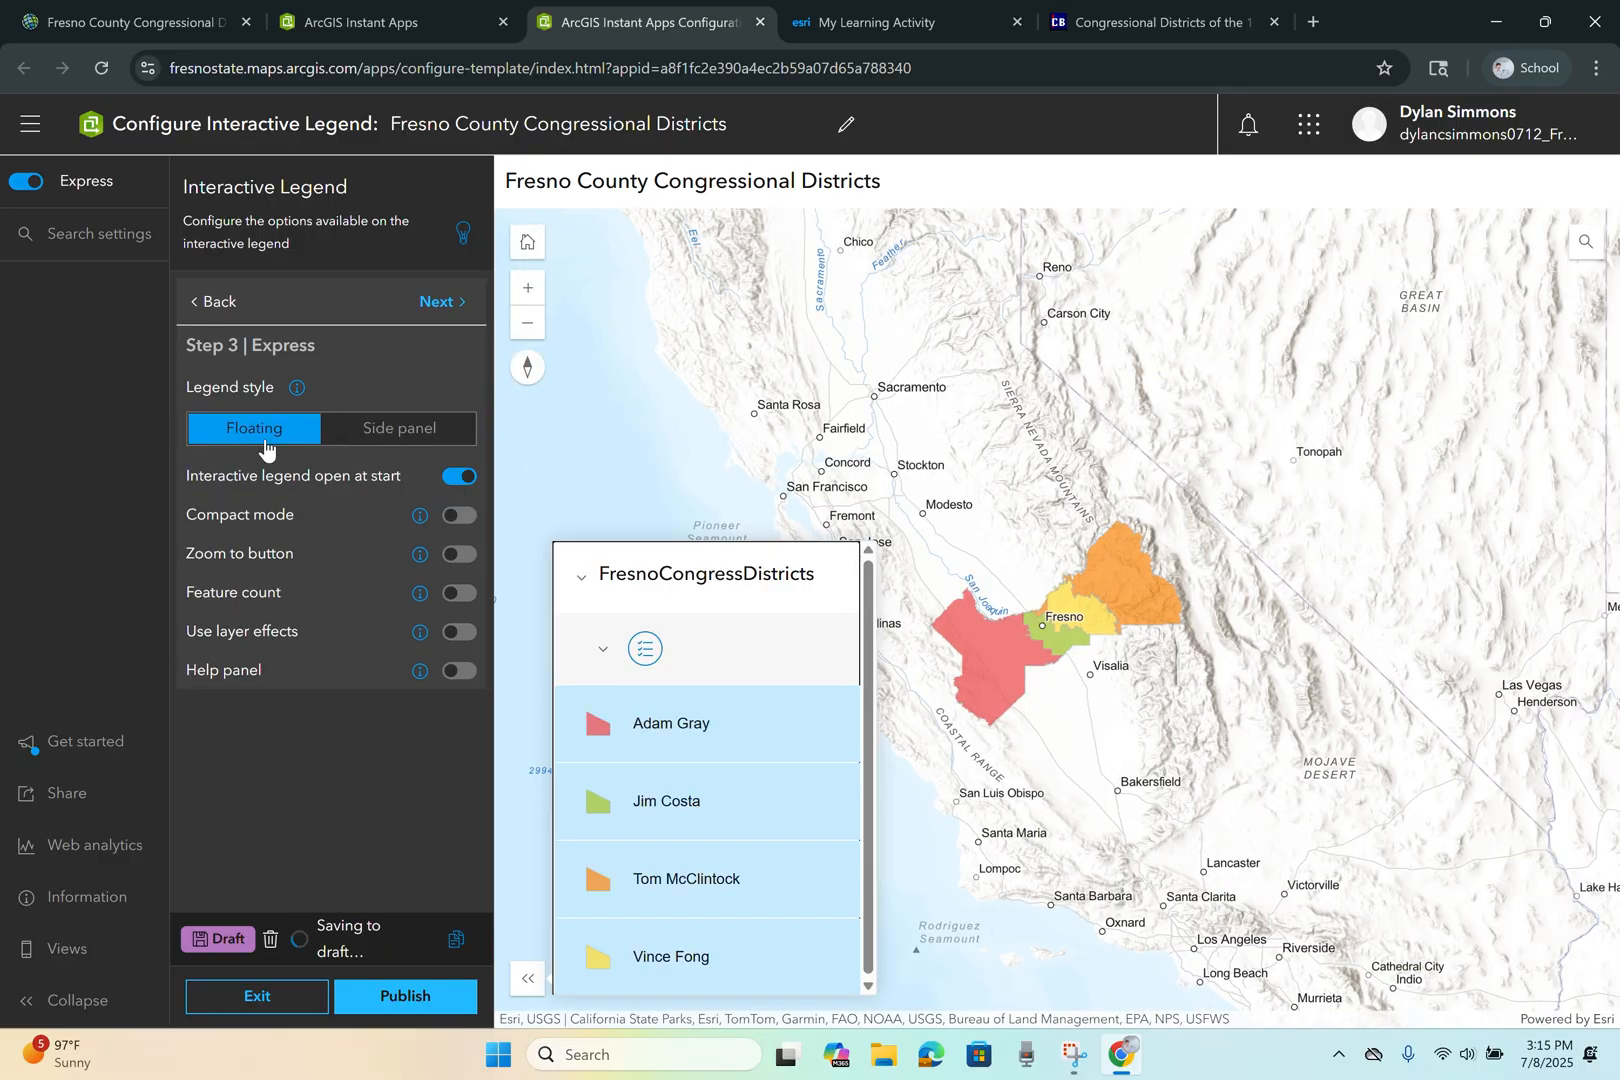
pyautogui.click(410, 442)
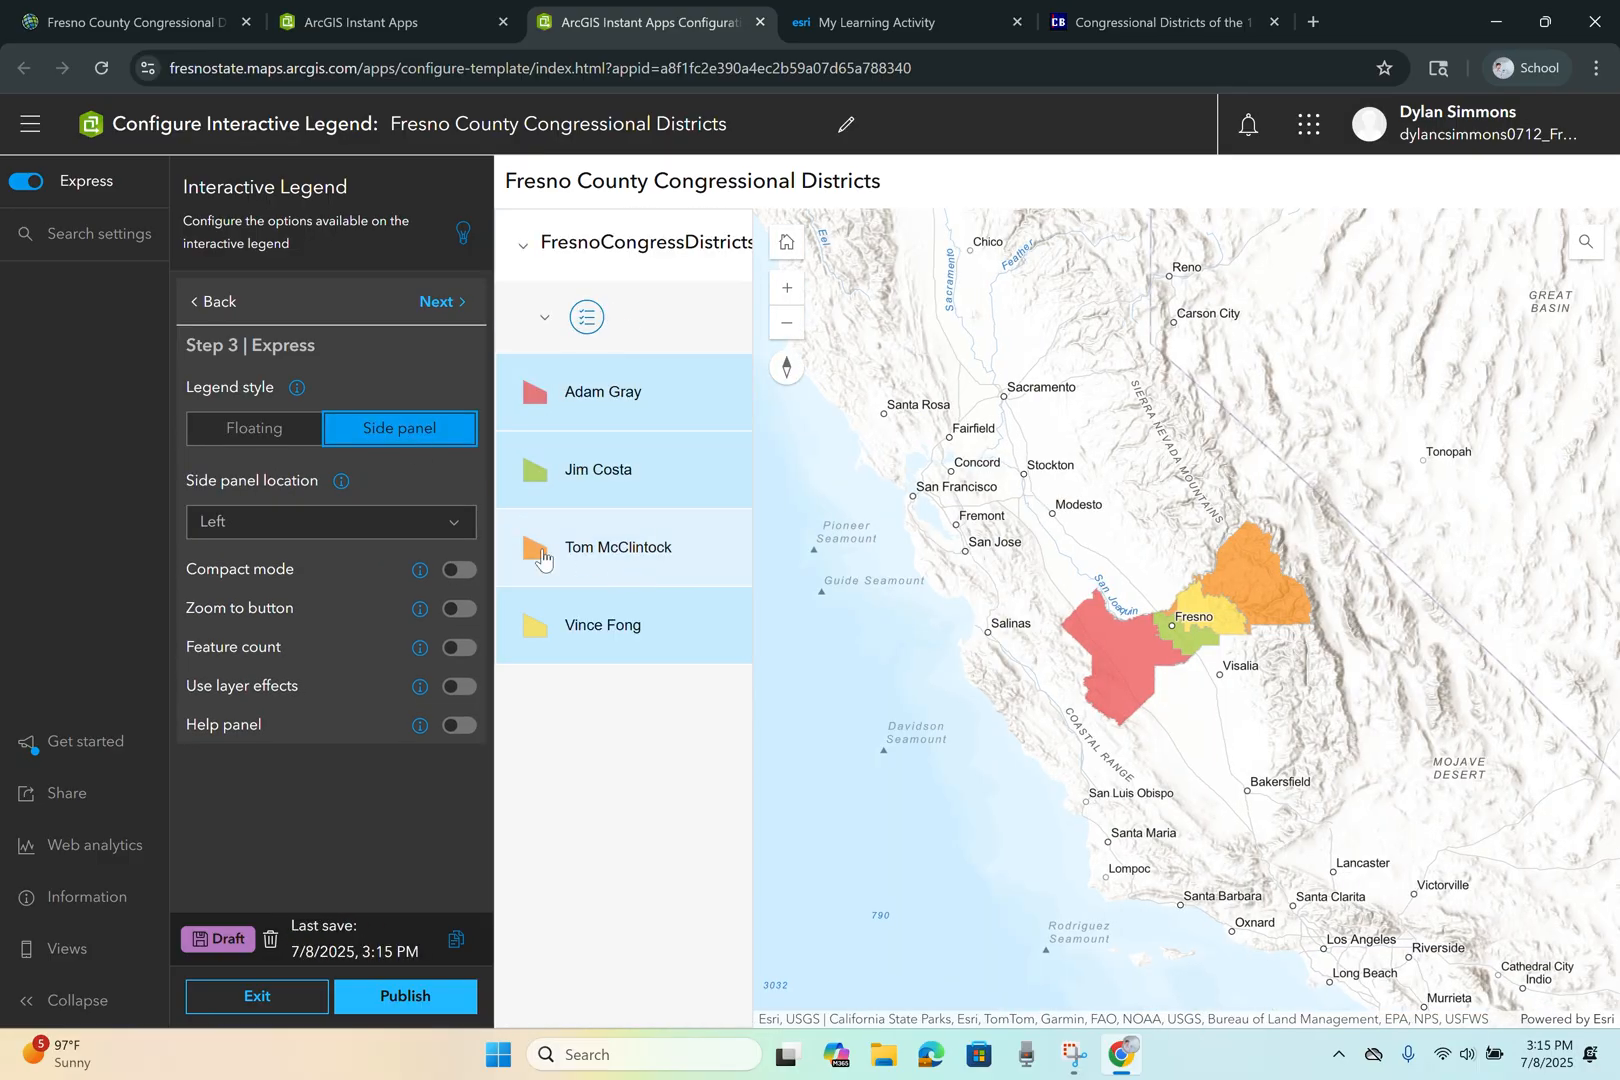
# - Try the Right location for the legend side panel and restore it to Left
pyautogui.click(455, 525)
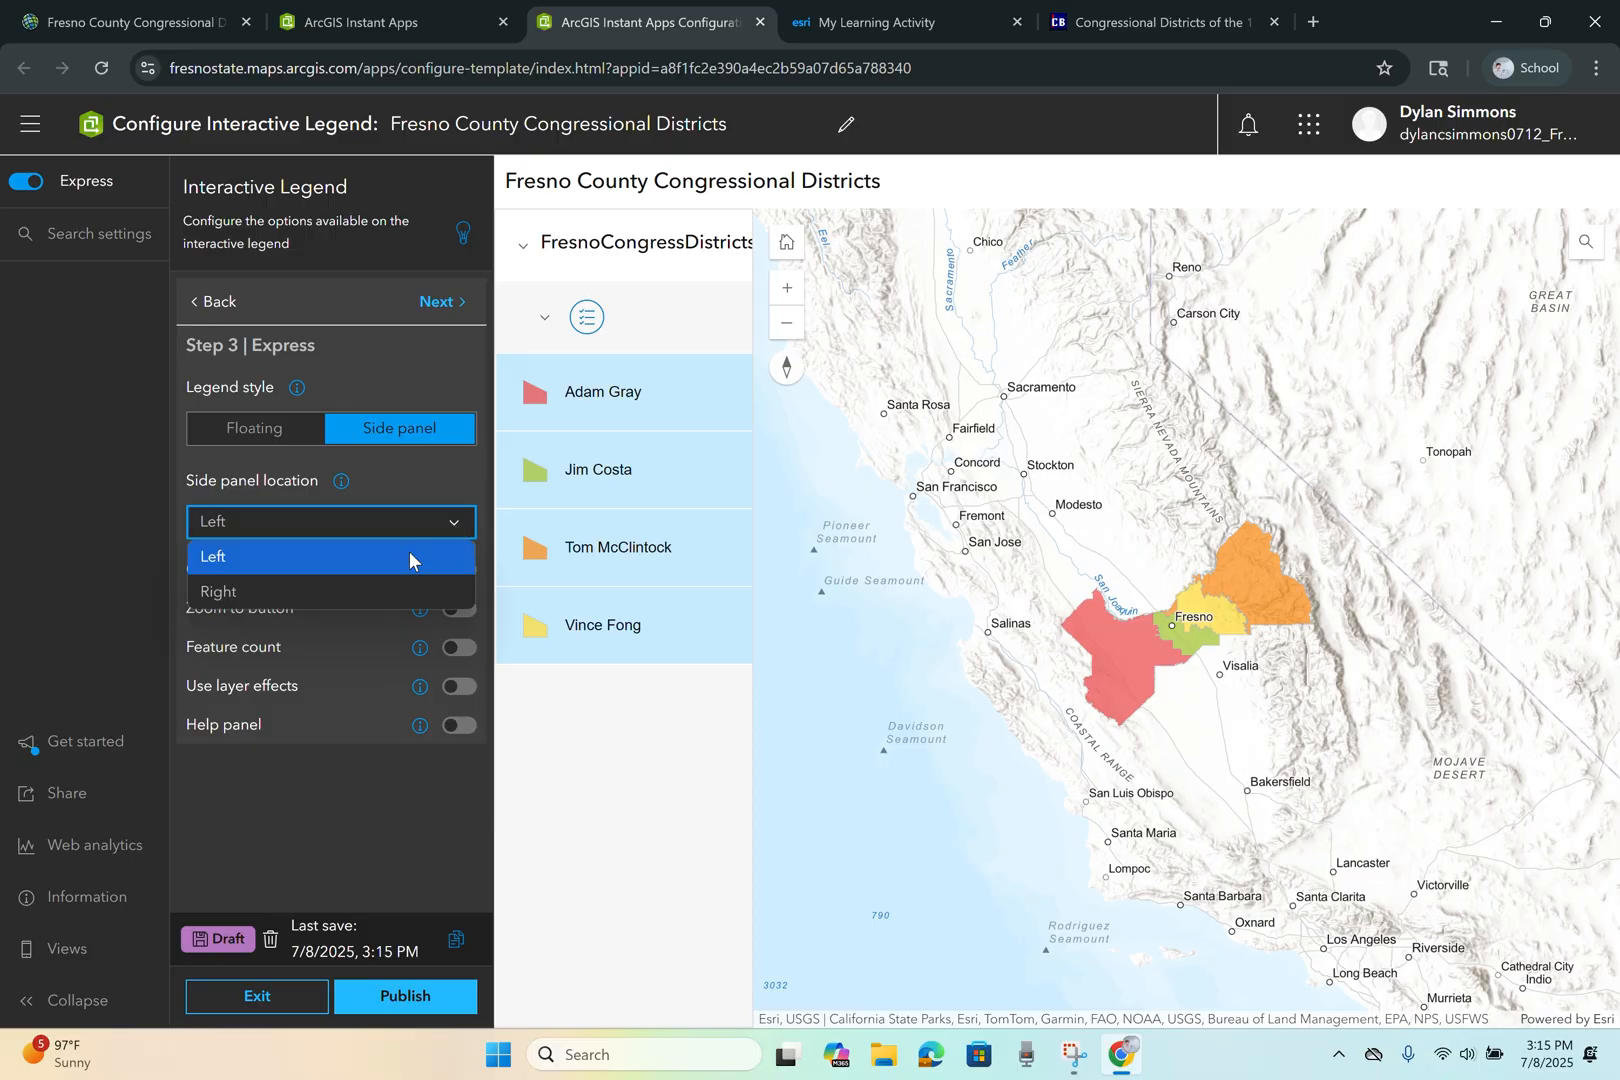
pyautogui.click(381, 585)
pyautogui.click(445, 528)
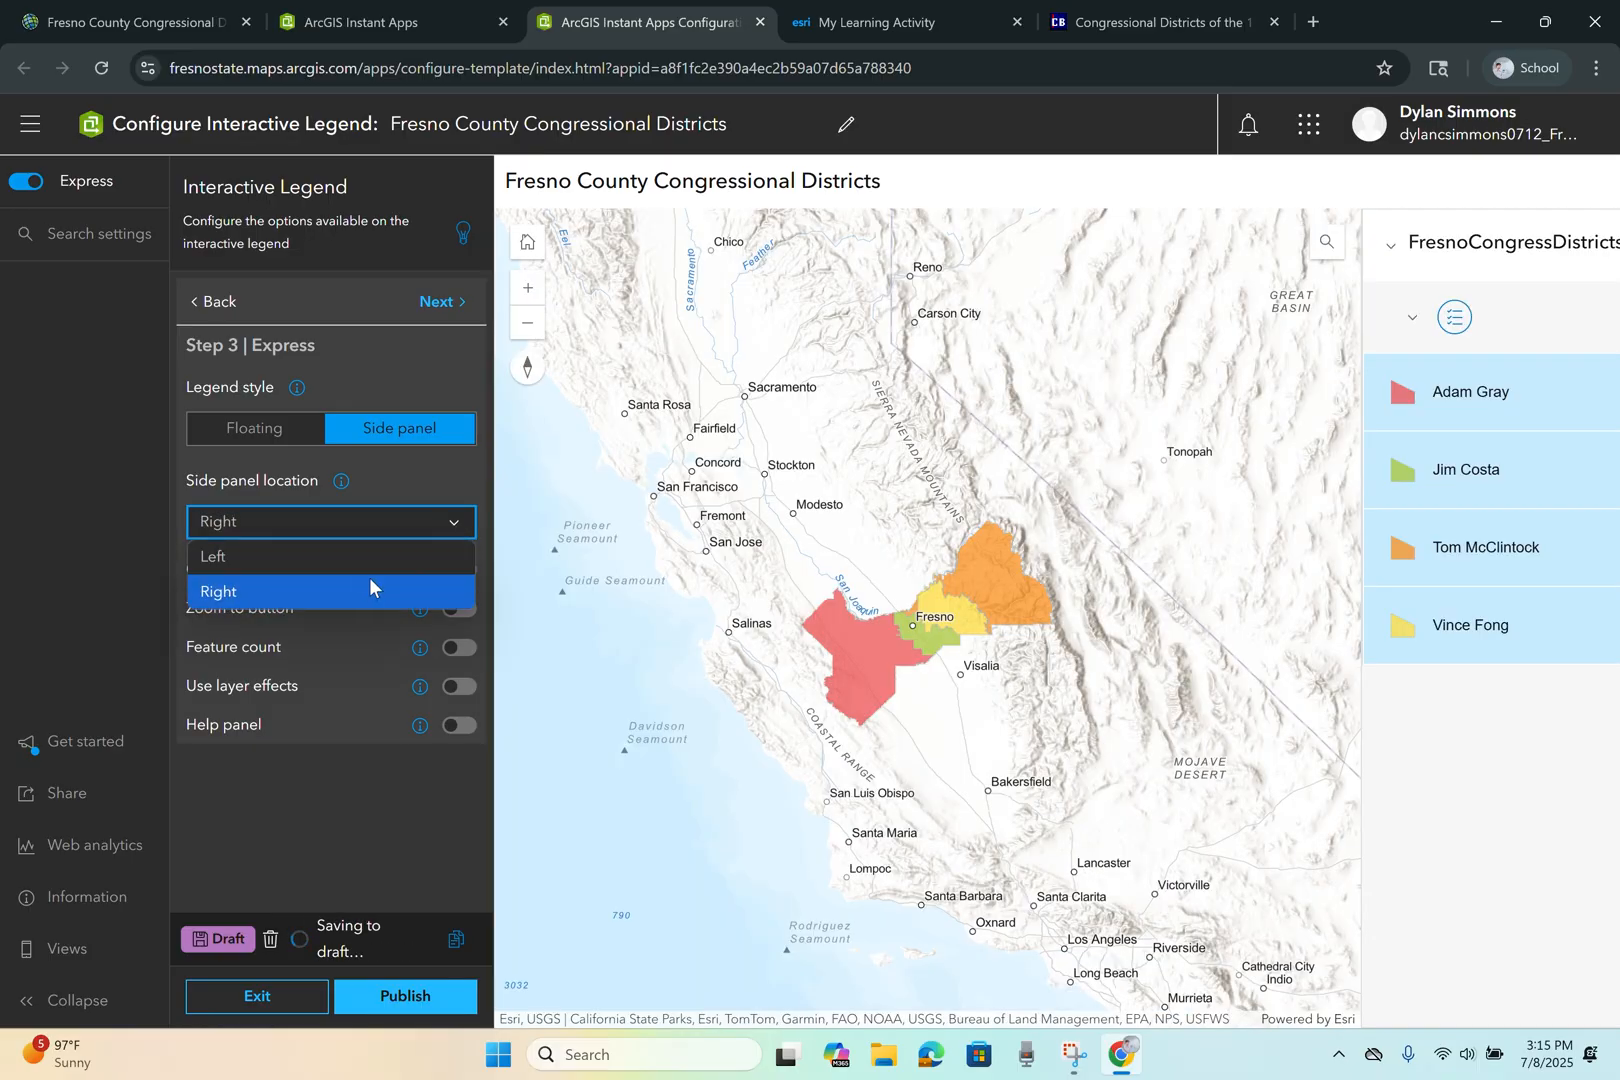
pyautogui.click(354, 568)
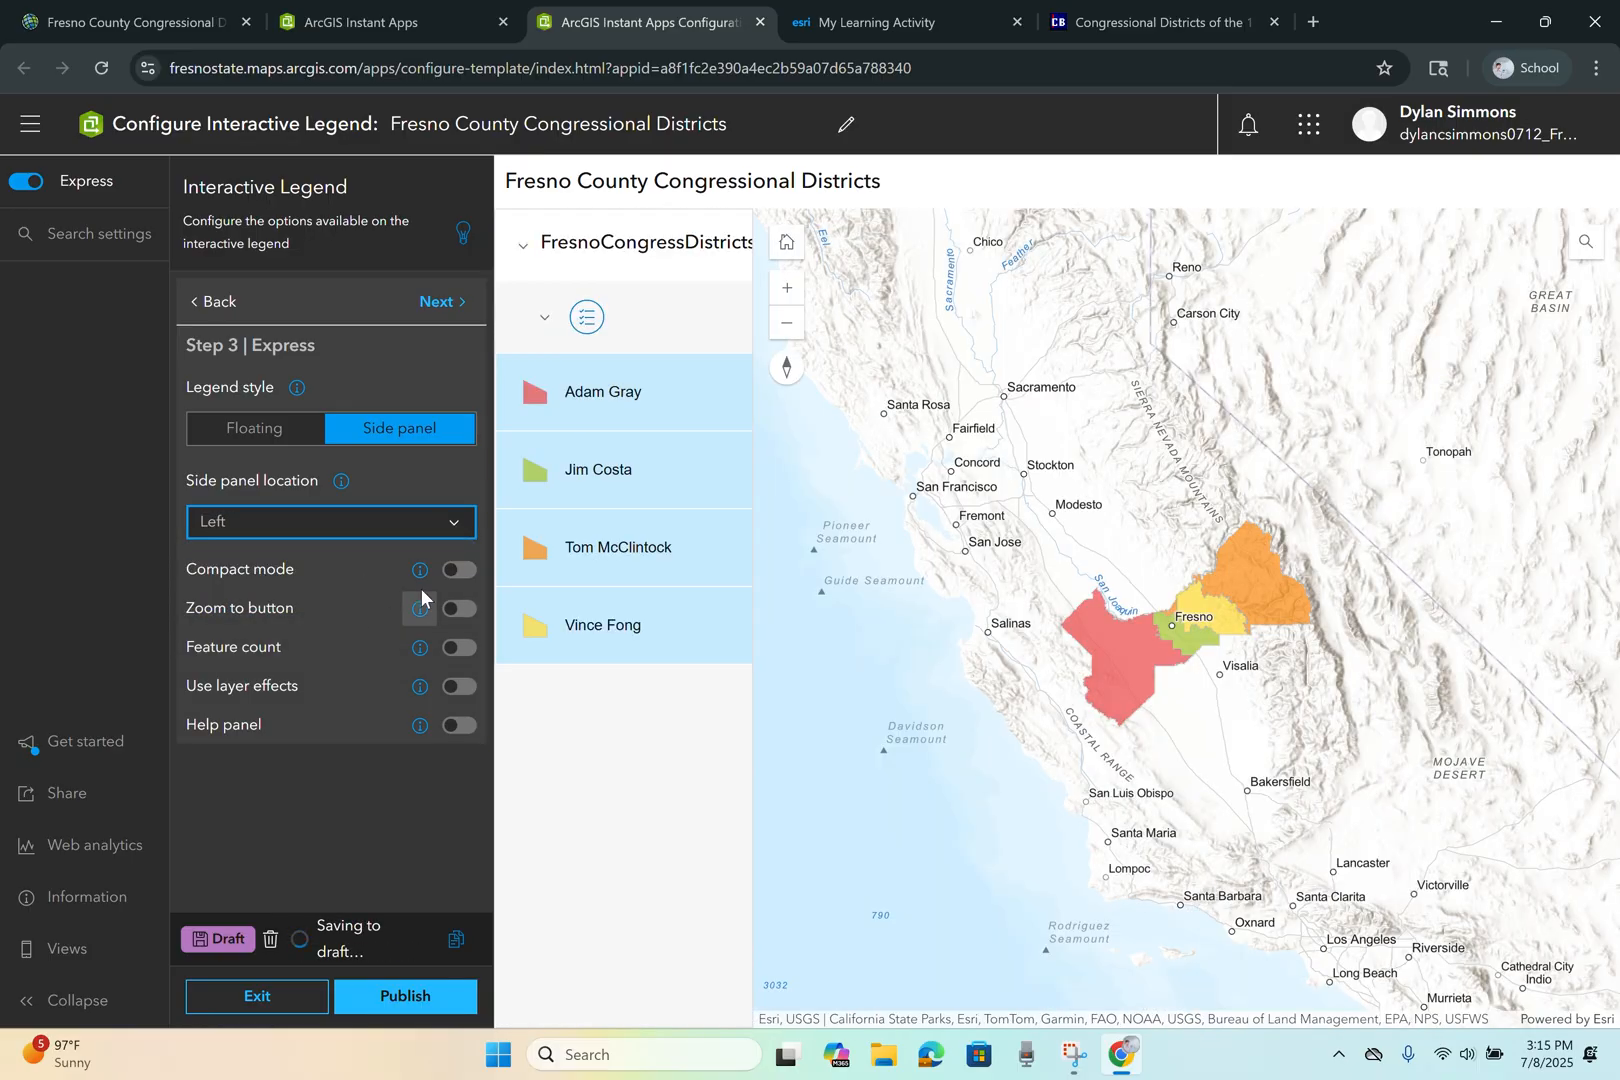
# - Enable Compact mode, the Zoom to button and layer effects for the interactive legend
pyautogui.click(456, 576)
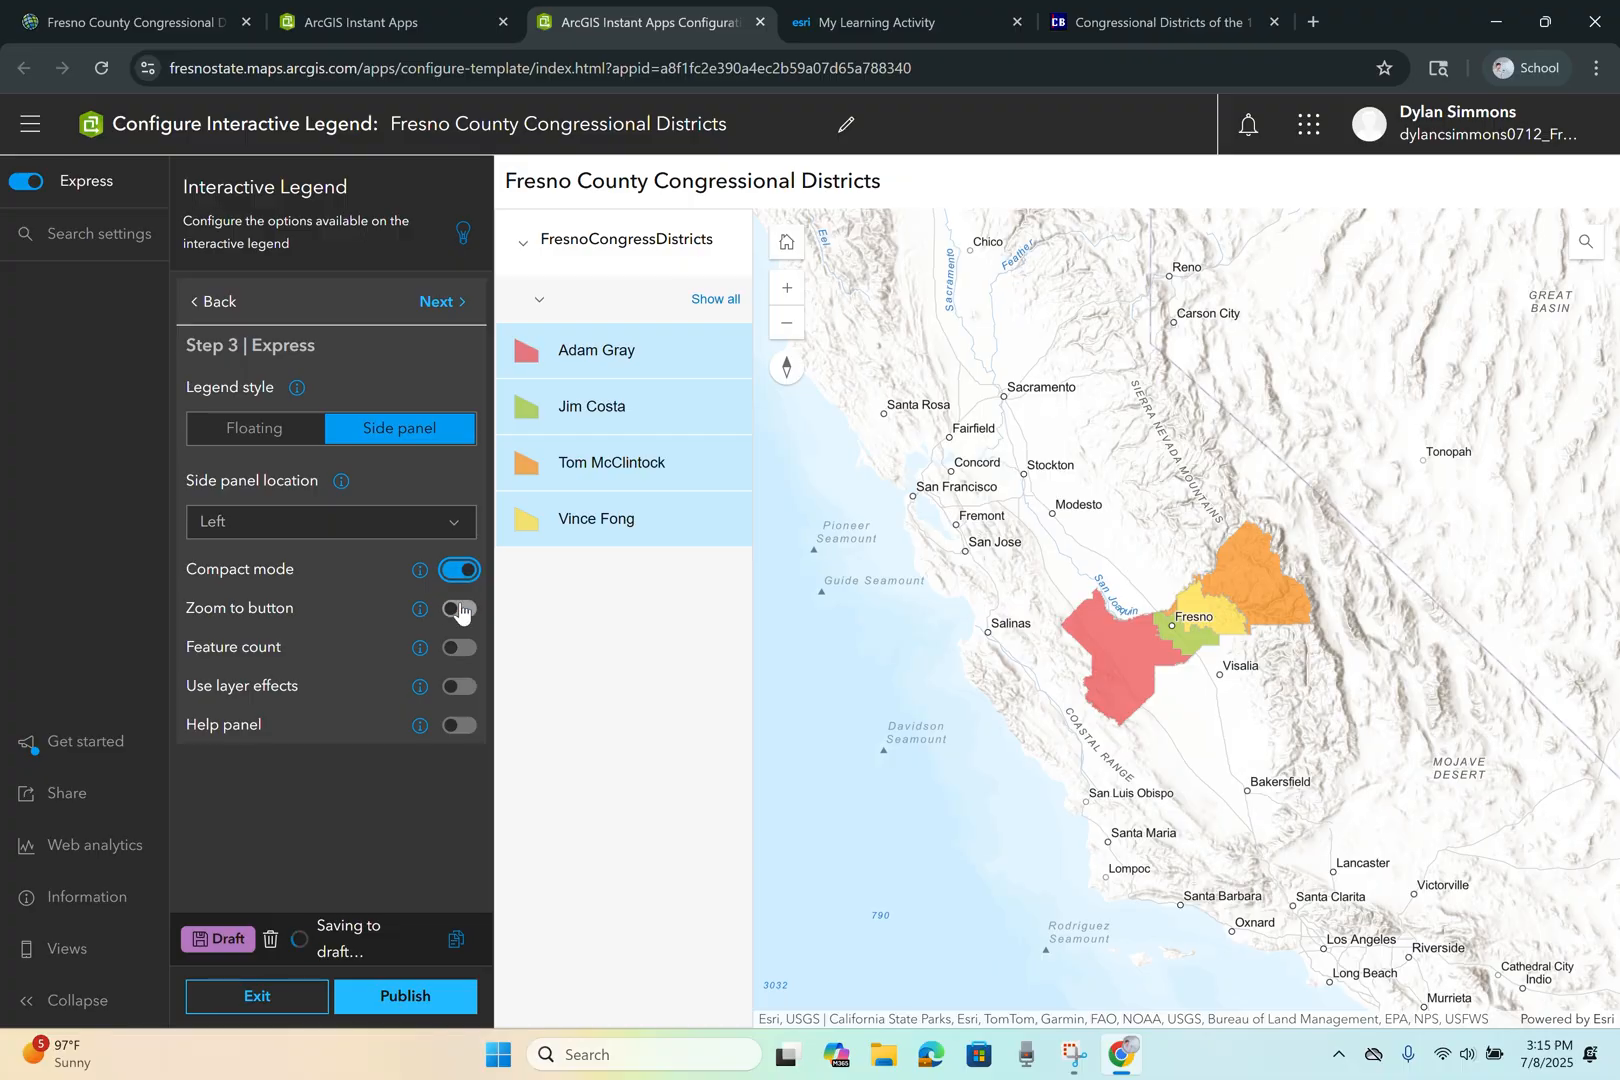
pyautogui.click(457, 612)
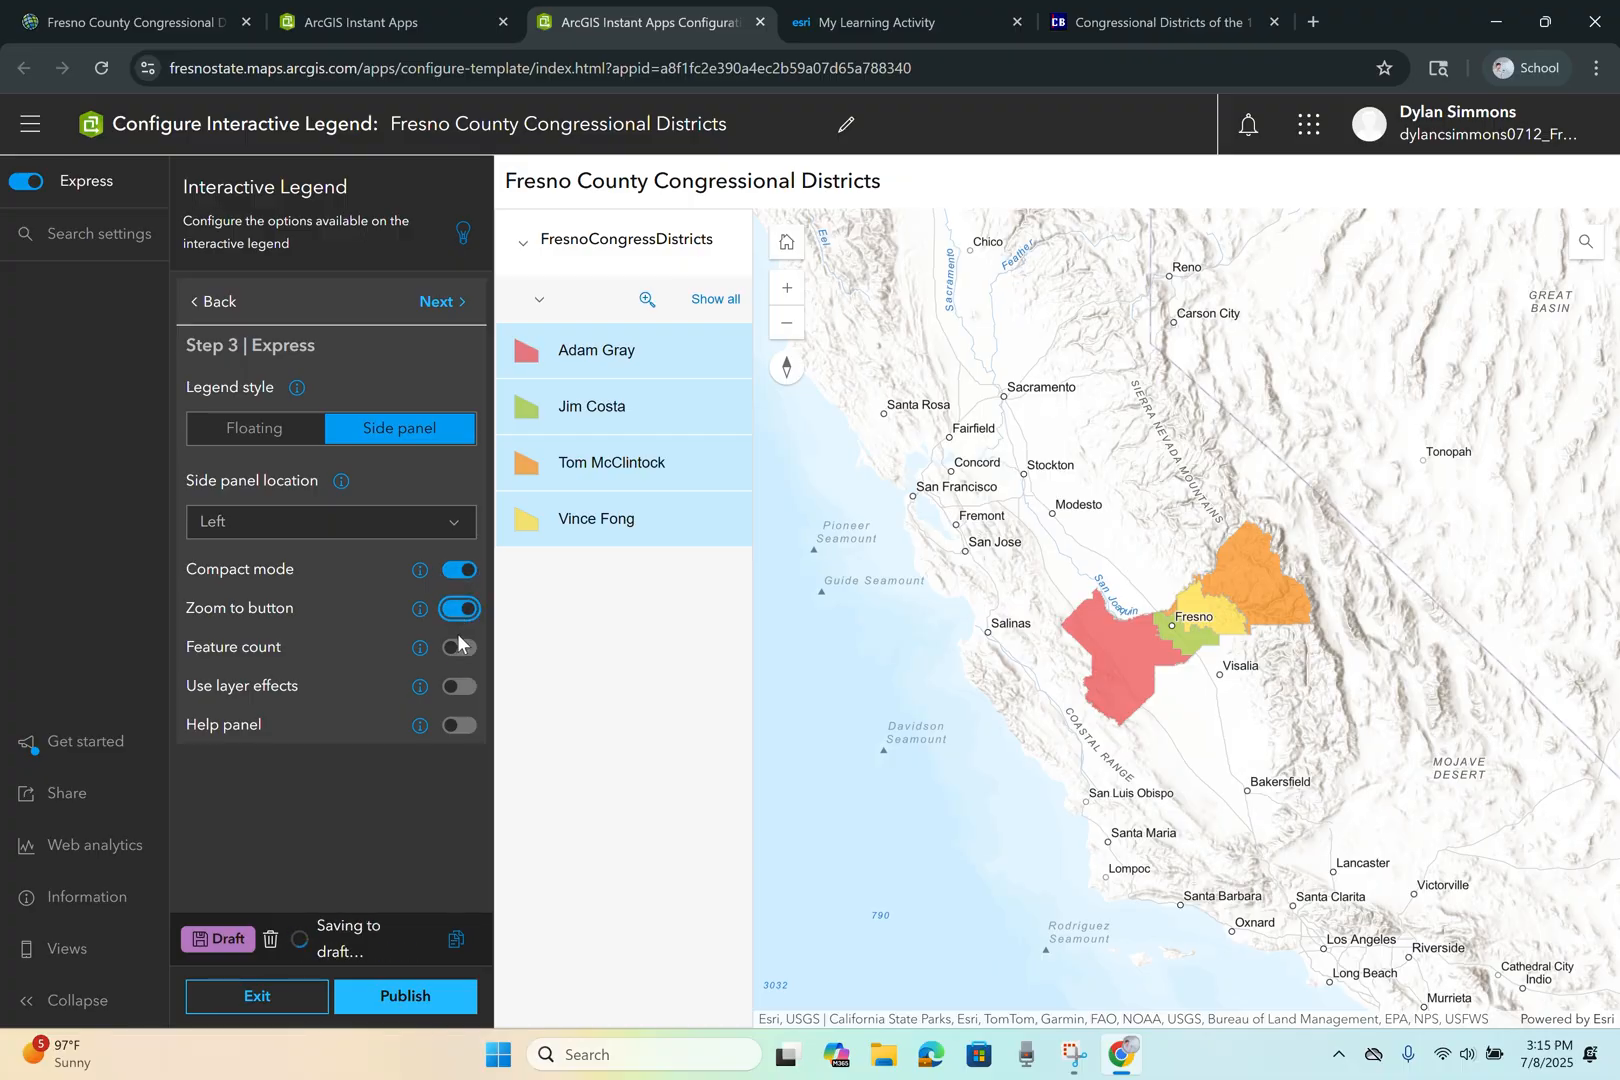
pyautogui.click(458, 688)
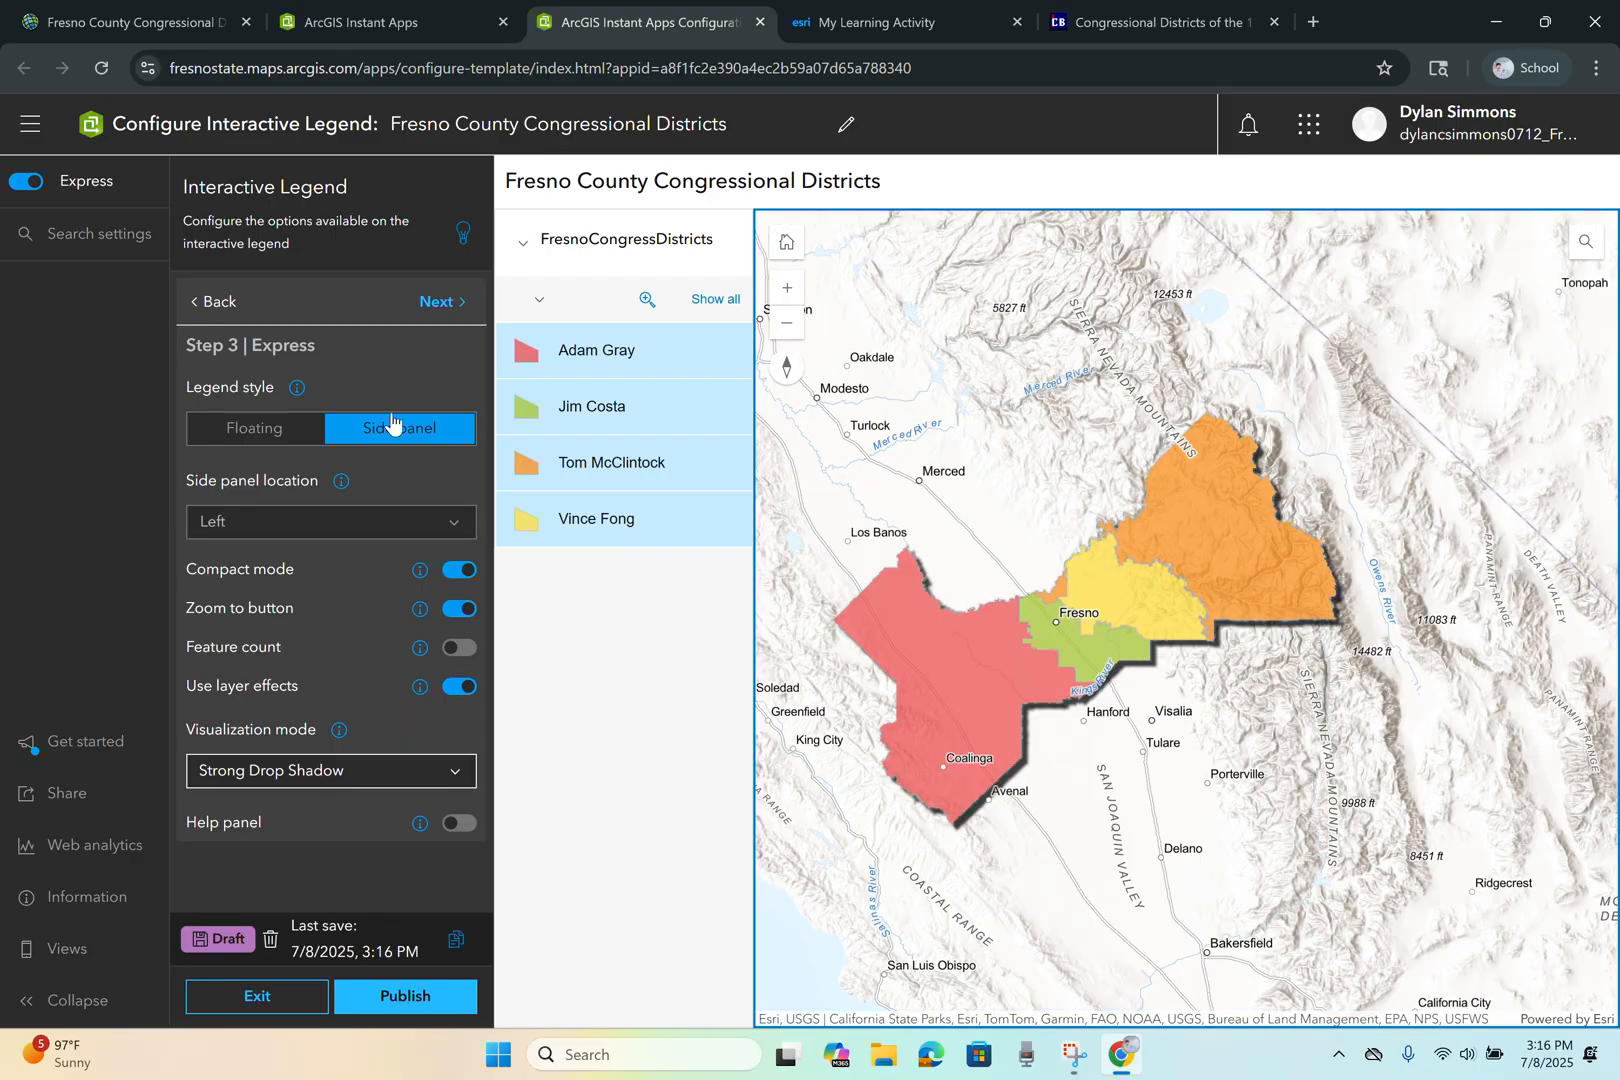
# - Go to the Interactivity settings, try the Shortcuts menu and remove it, and enable Export and Sharing
pyautogui.click(435, 302)
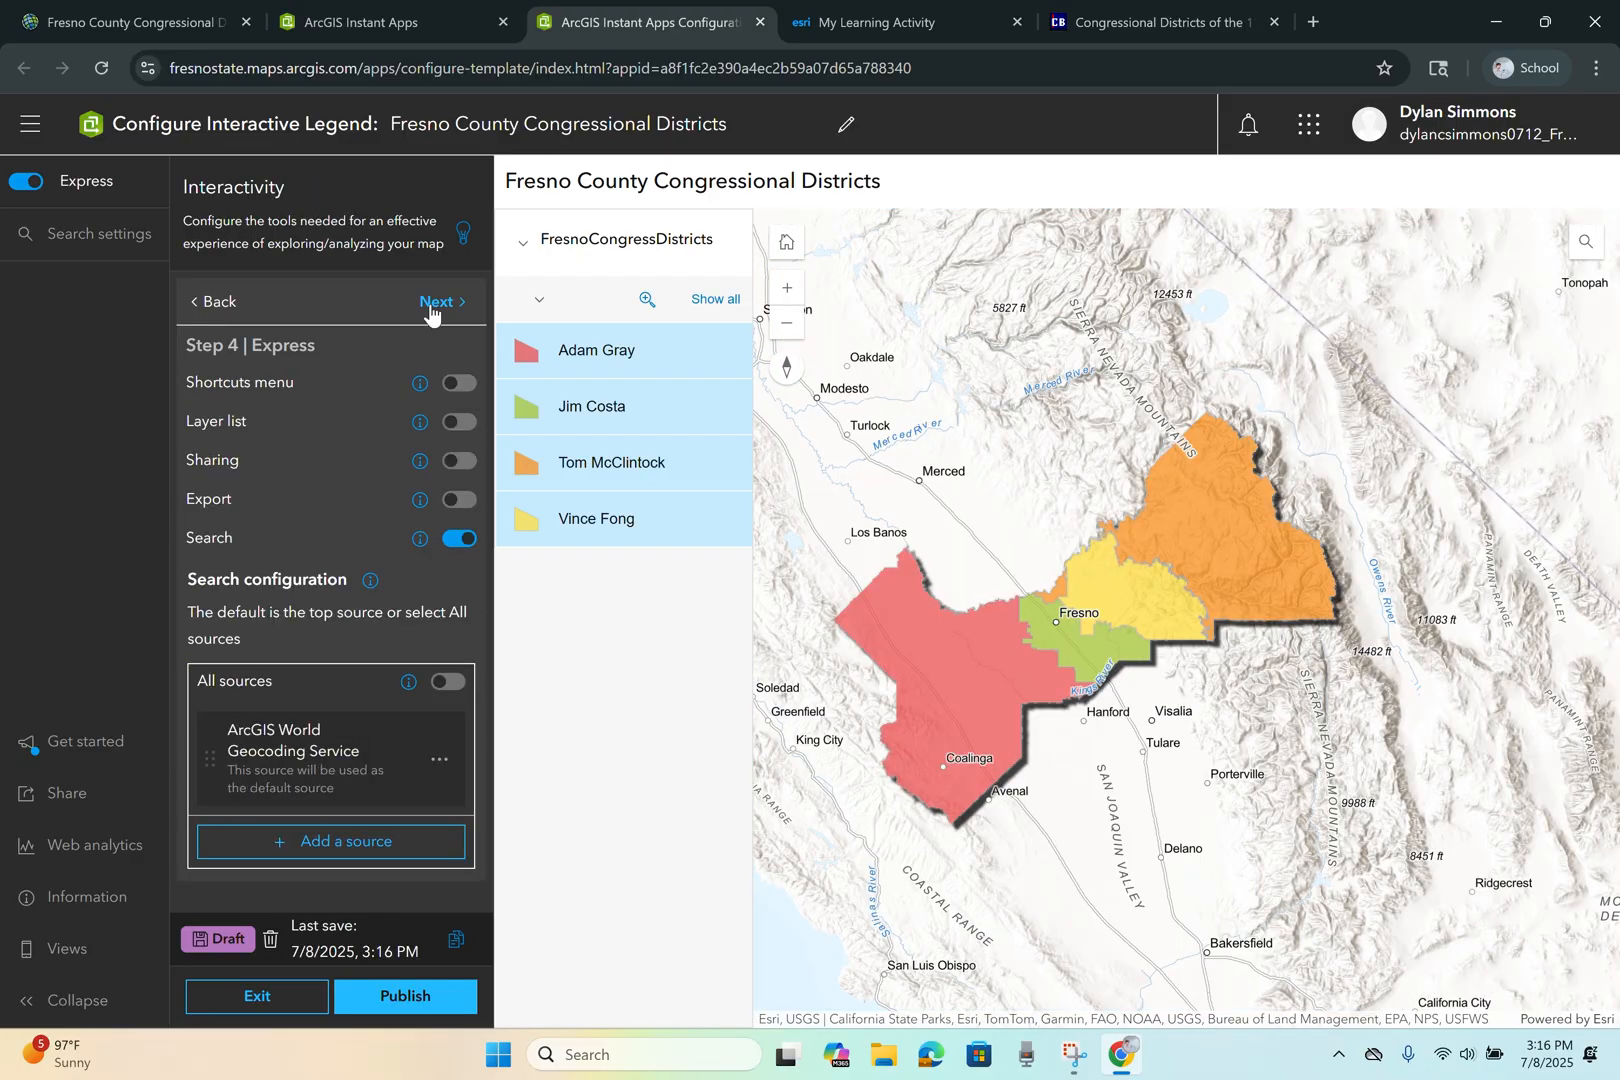
pyautogui.click(459, 384)
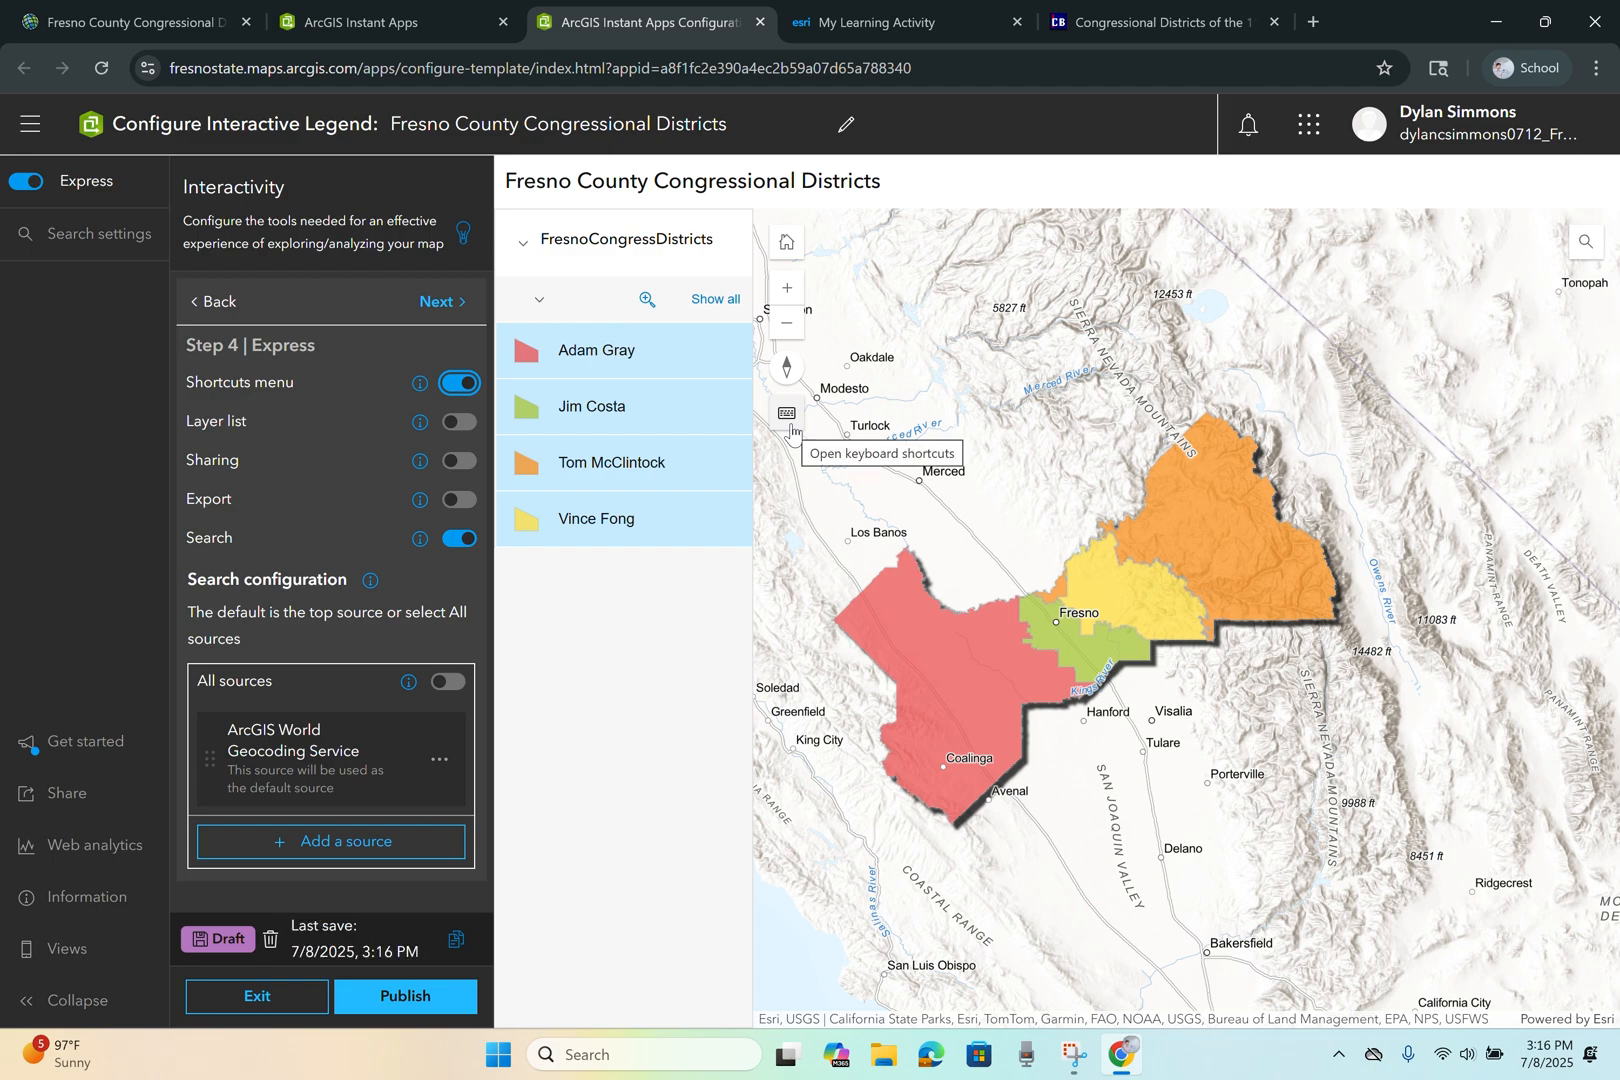
pyautogui.click(457, 385)
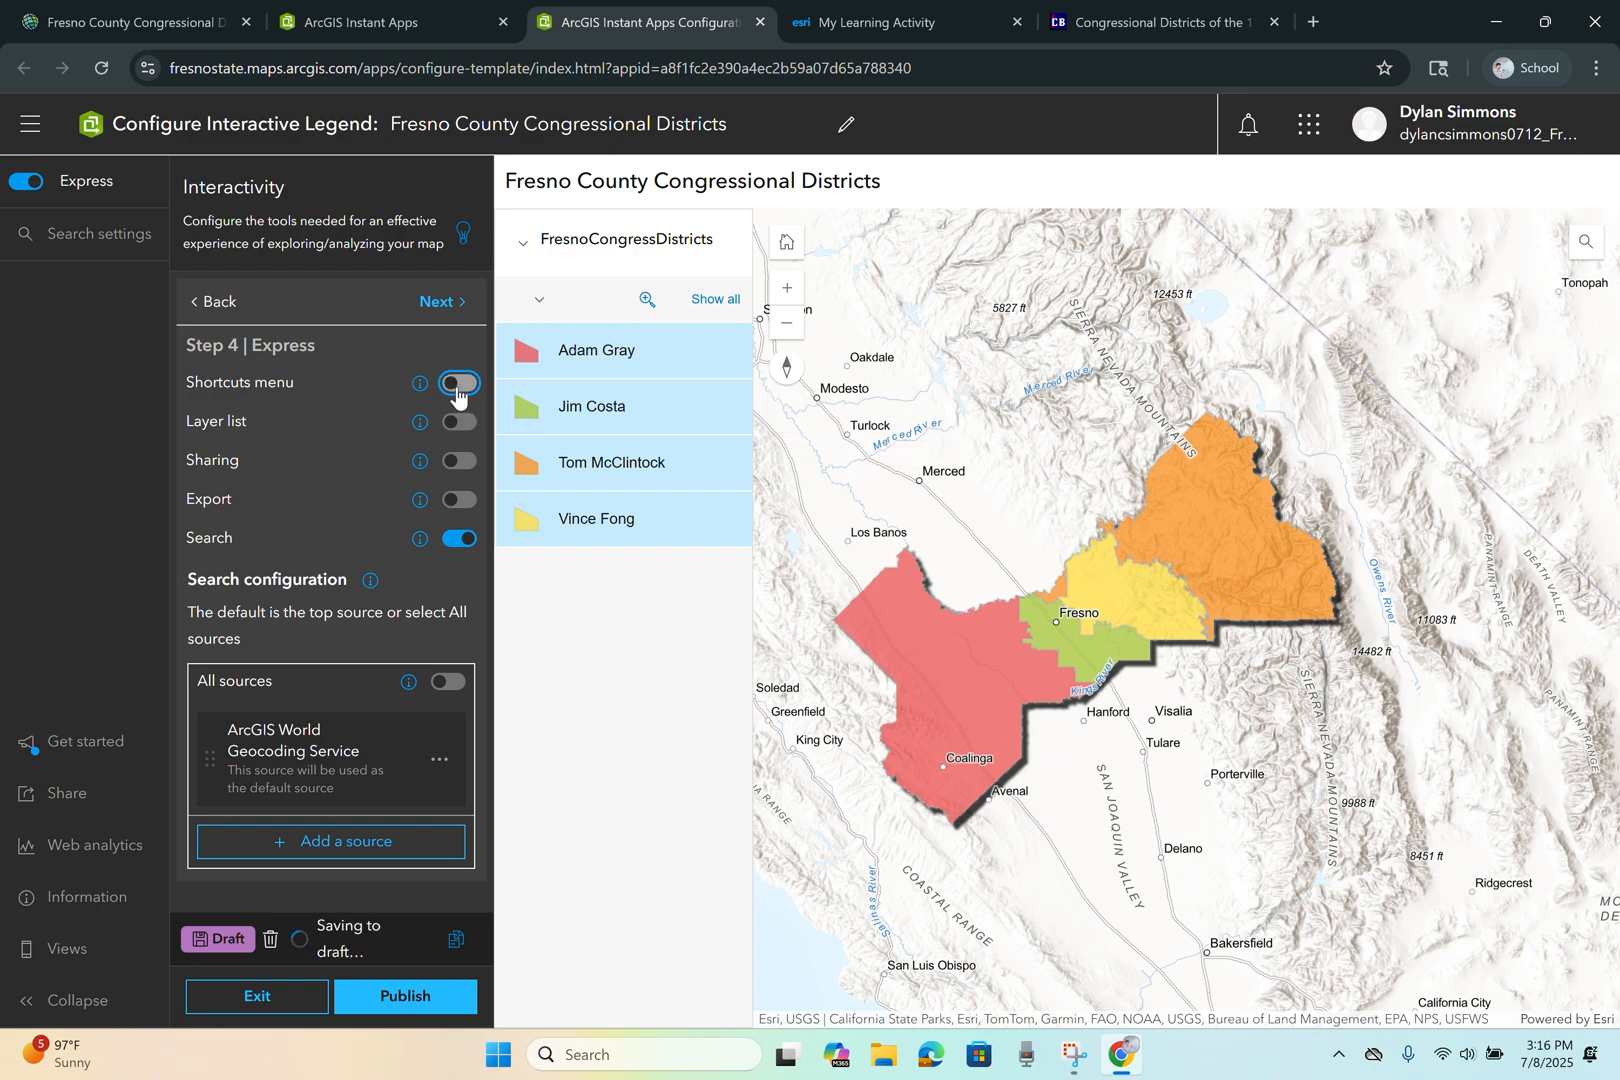
pyautogui.click(459, 502)
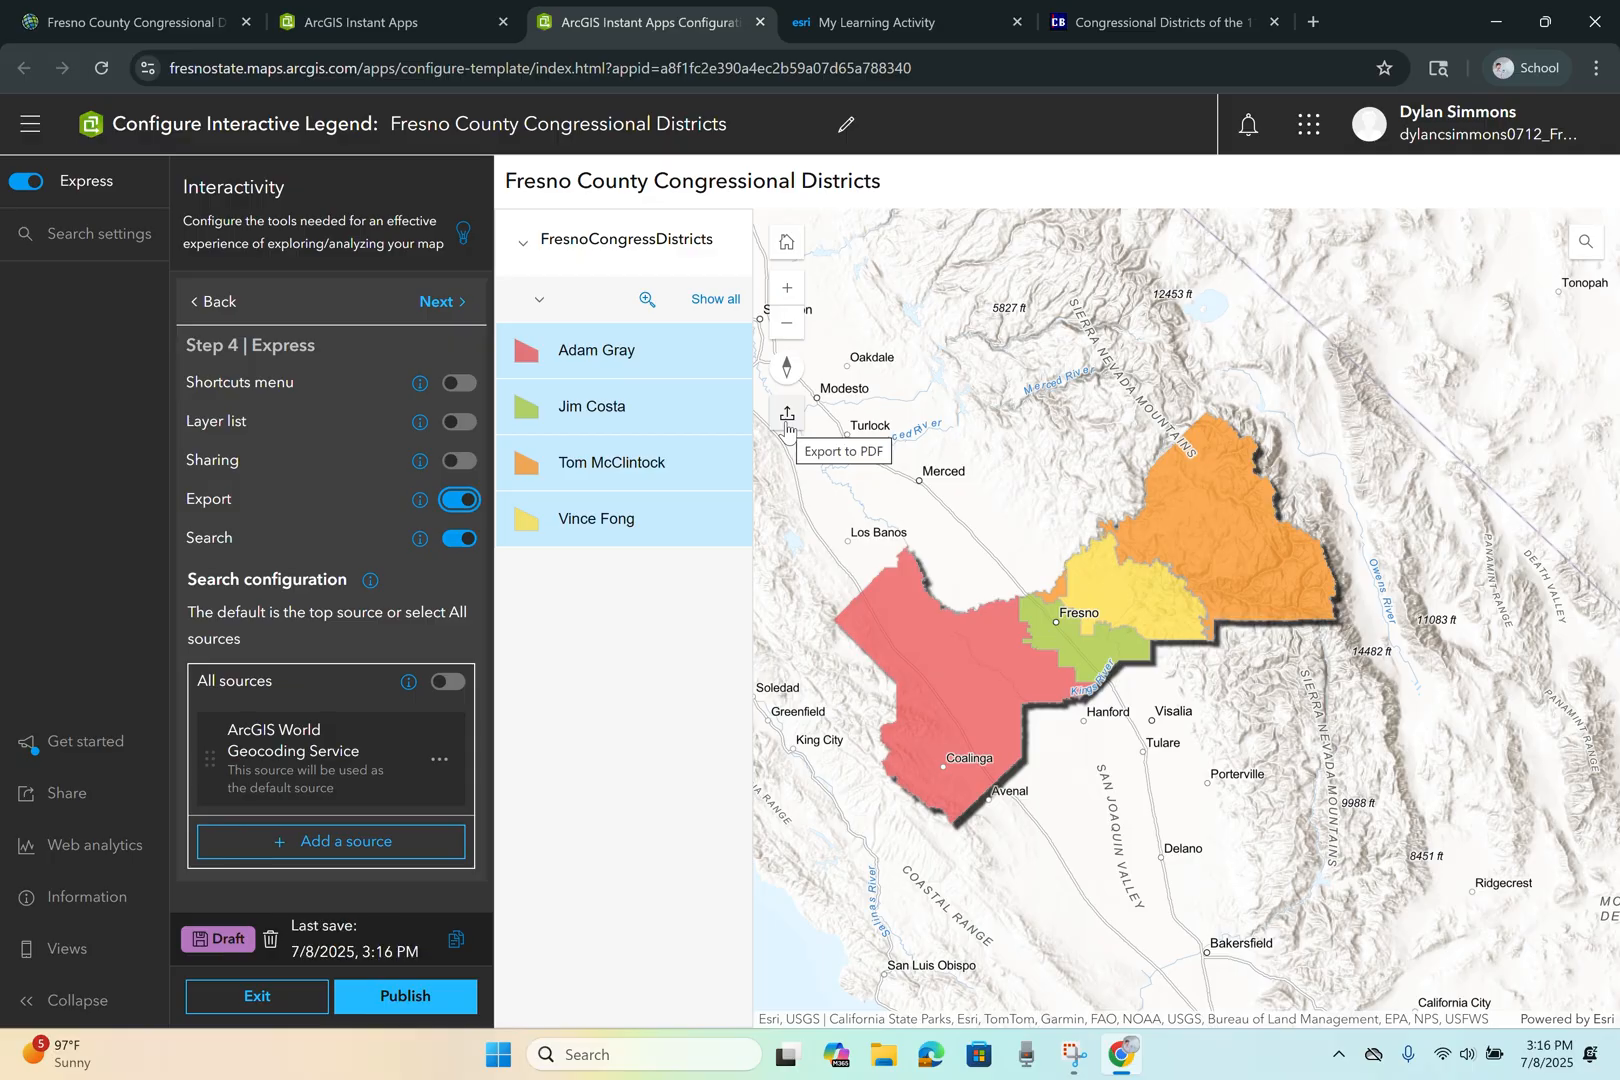
pyautogui.click(470, 468)
pyautogui.click(469, 466)
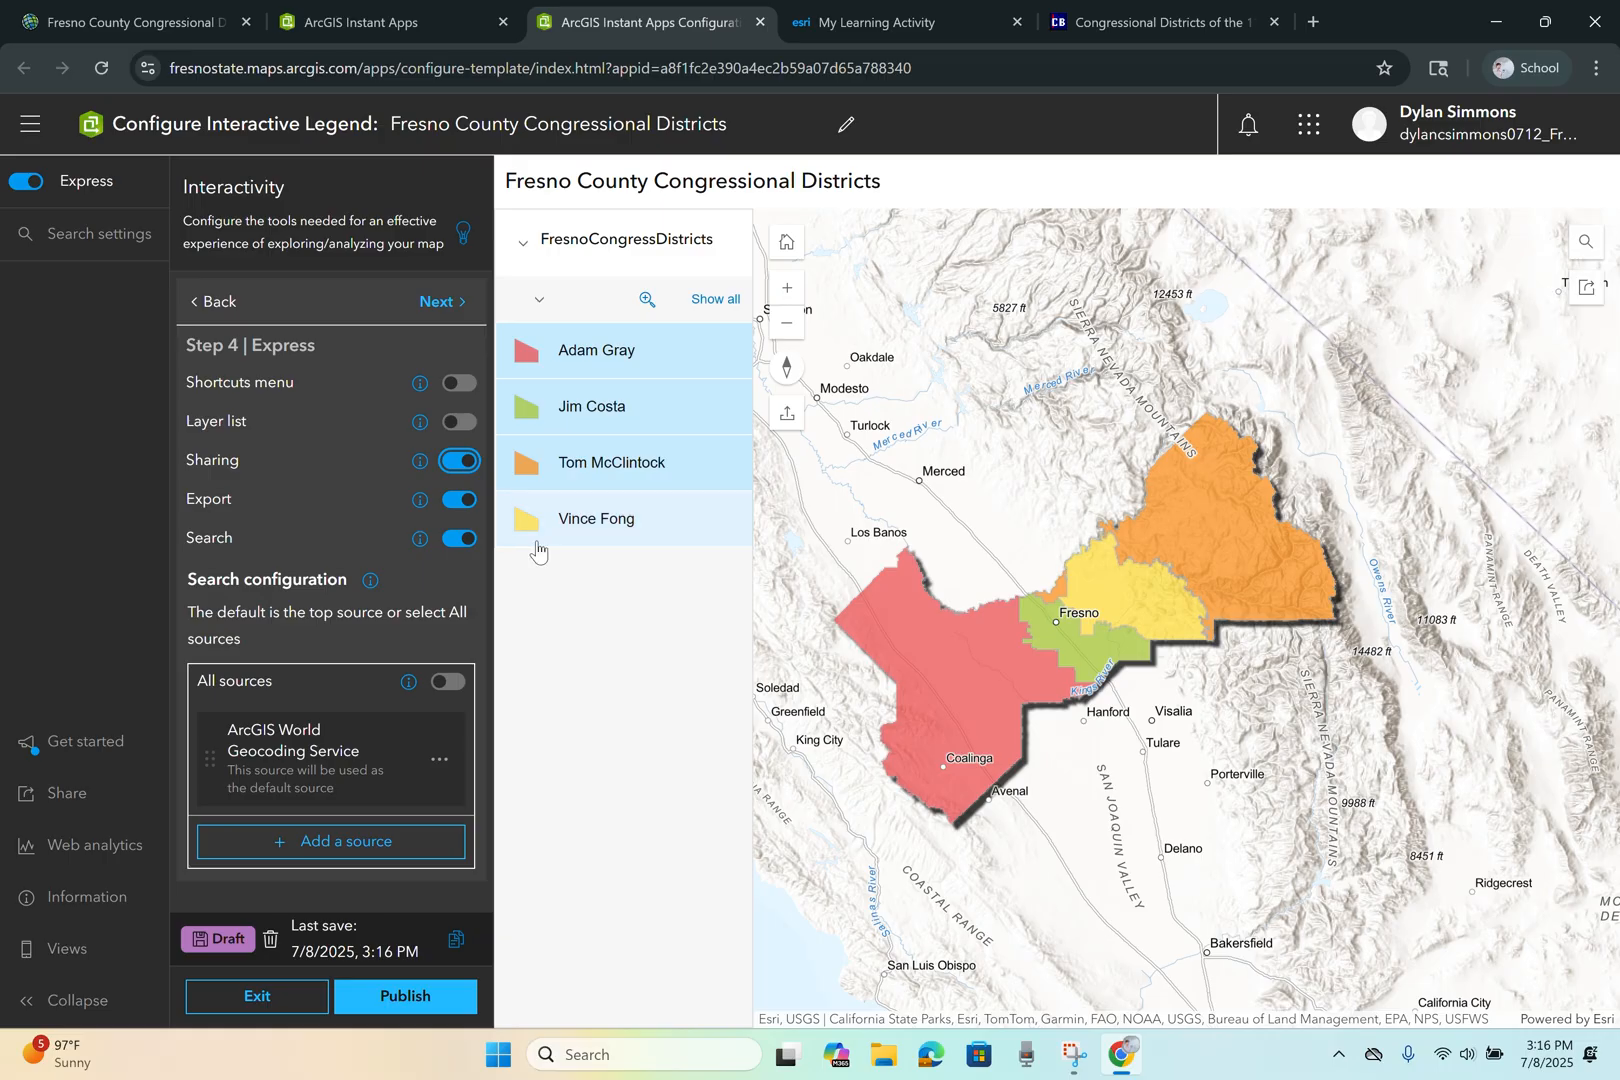
# - Try the All sources option in the search configuration and turn it back off
pyautogui.click(447, 682)
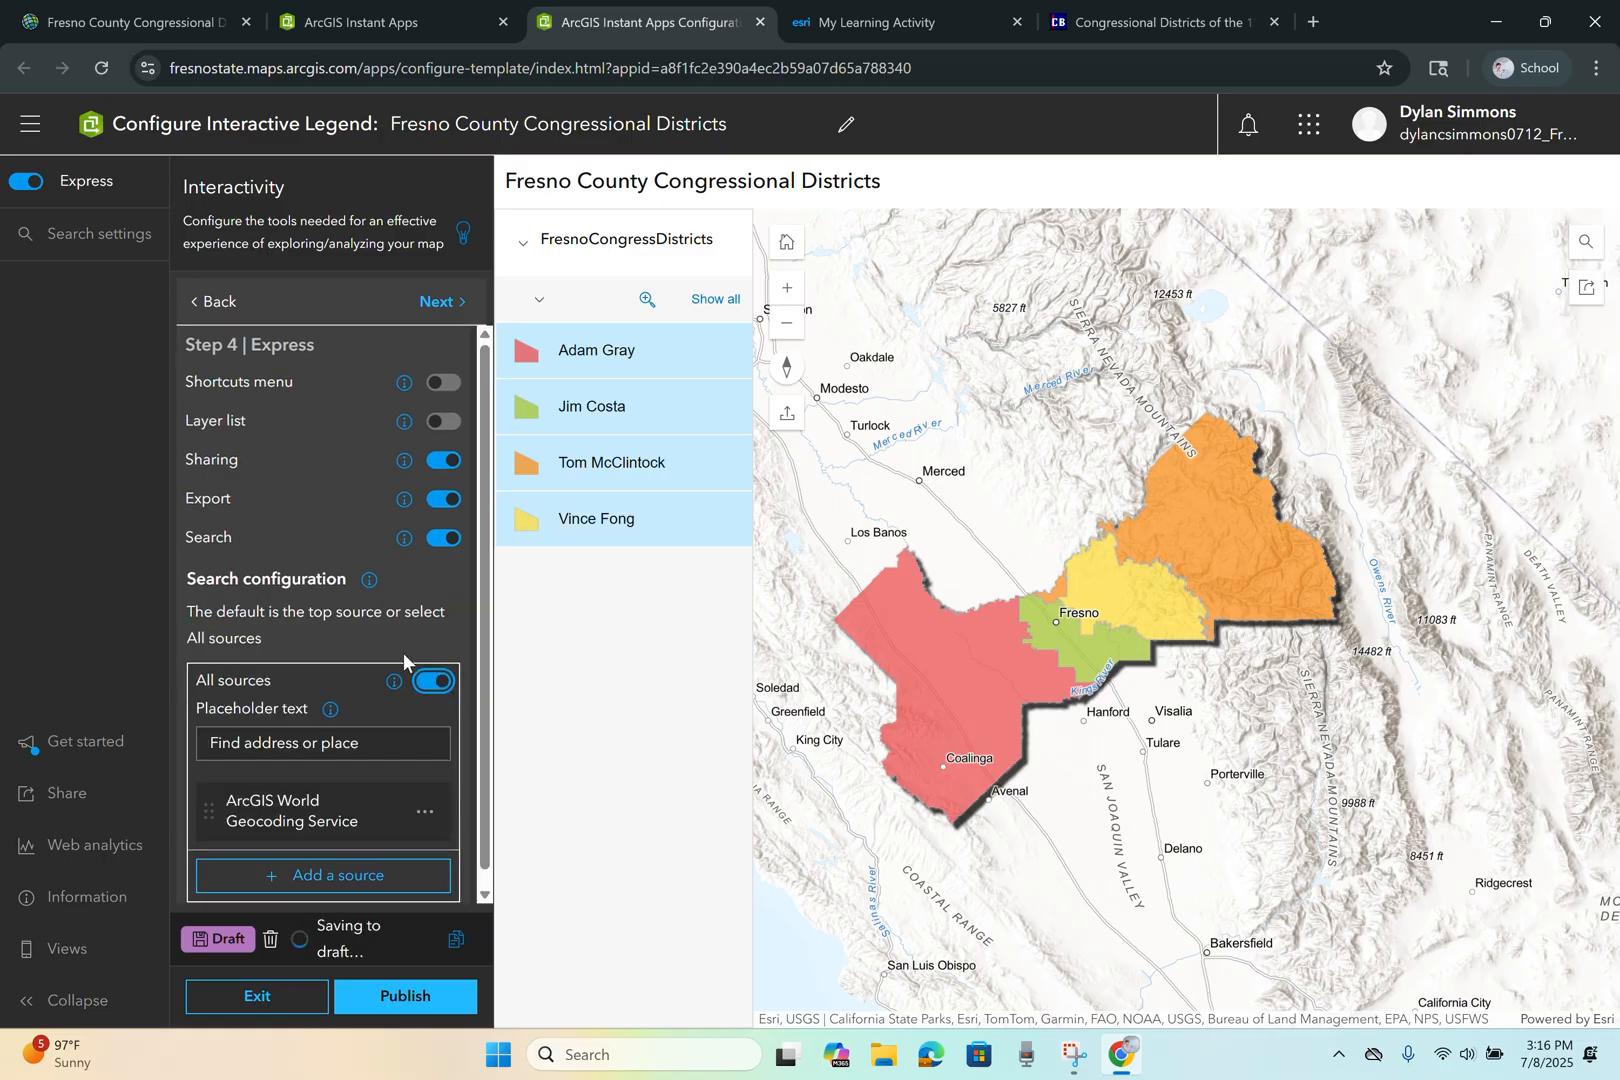
pyautogui.scroll(-1, 357, 647)
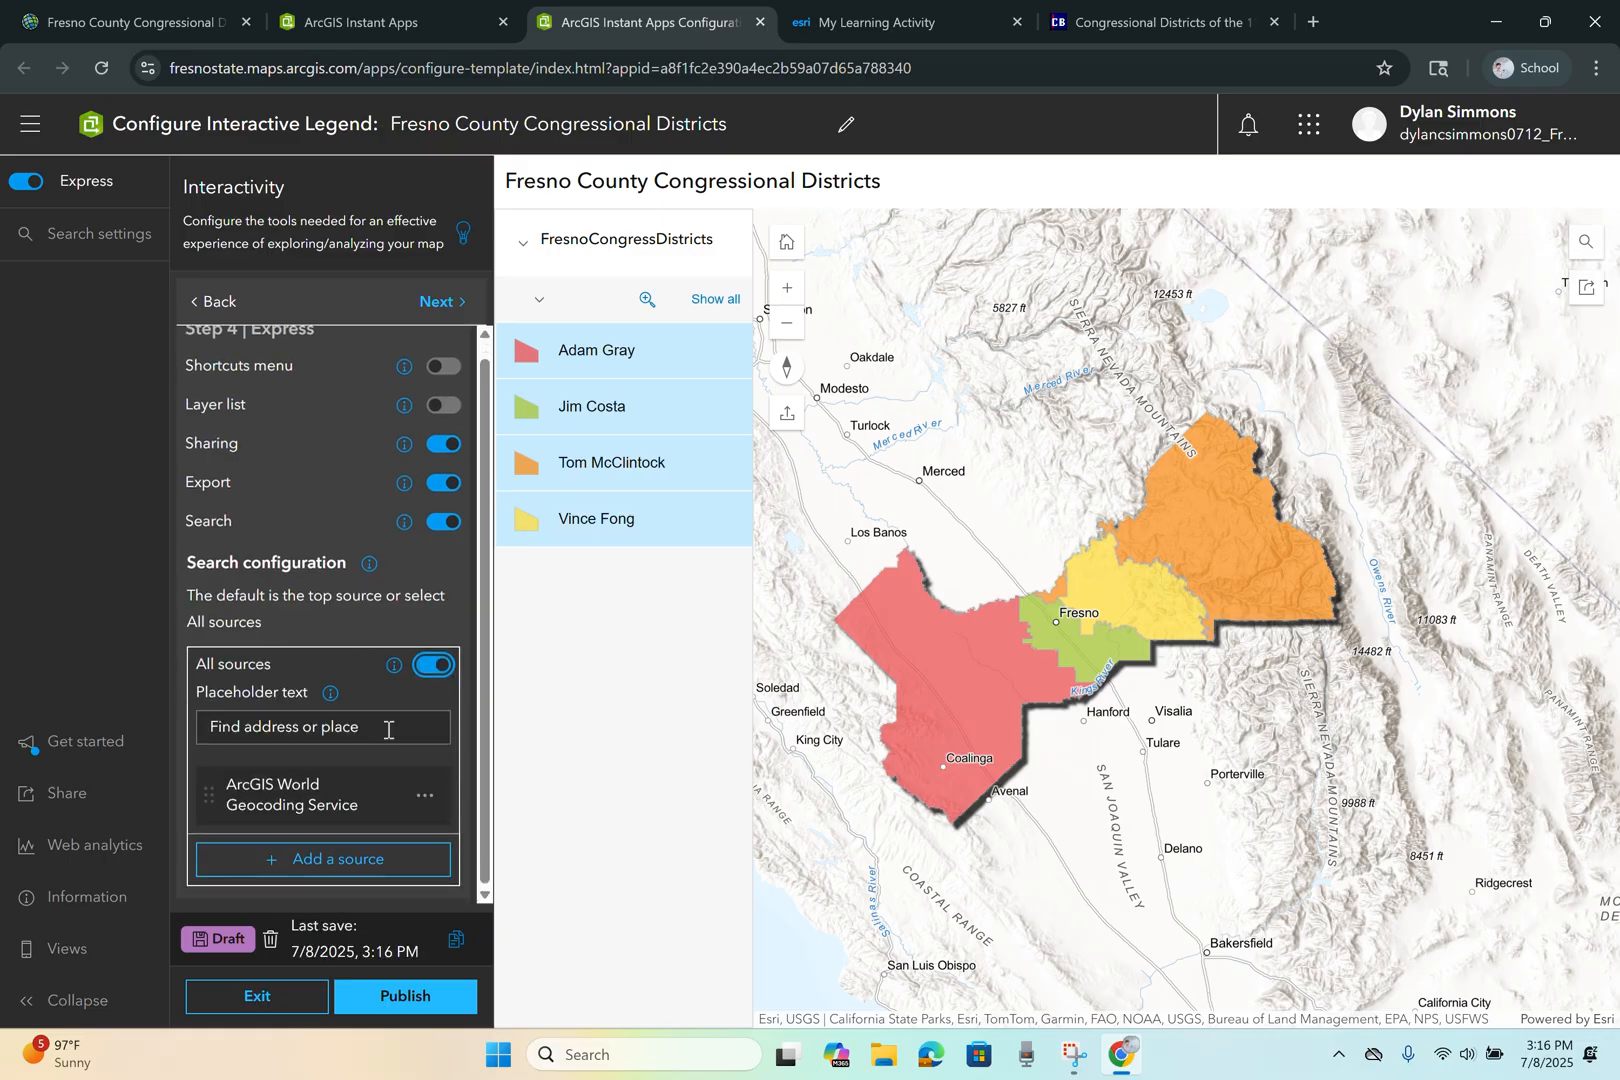
pyautogui.click(433, 665)
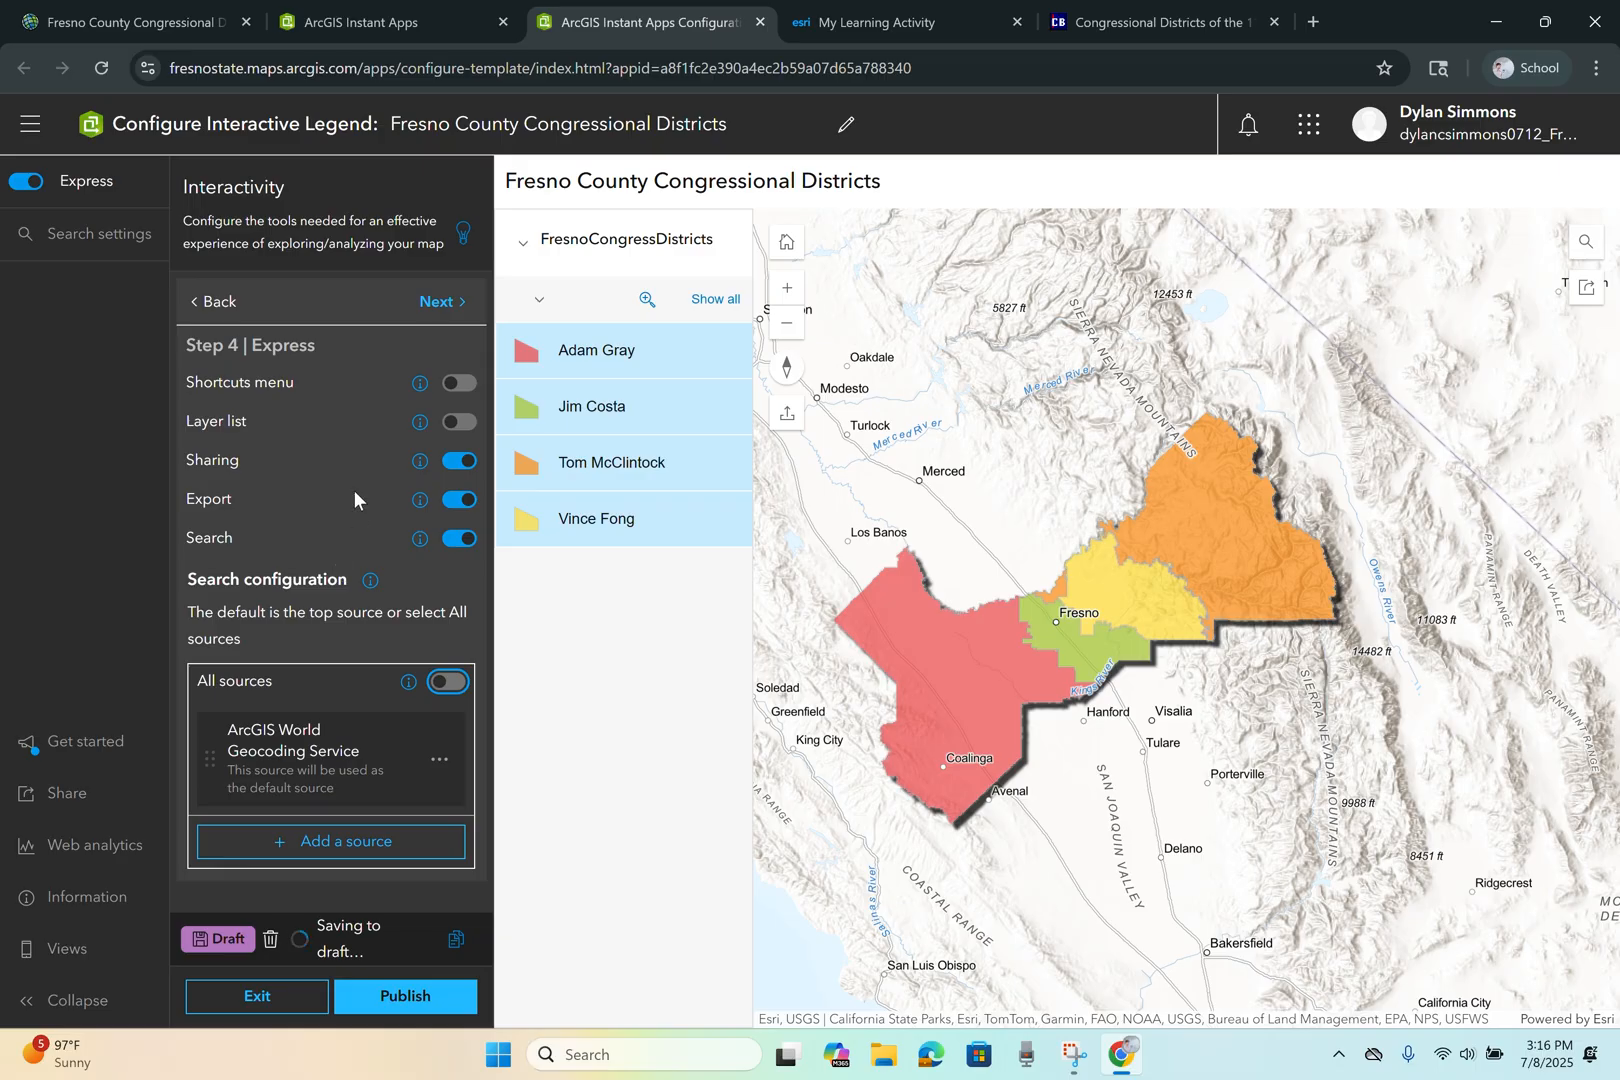
# - Go to the Theme & Layout settings and set the app's mode to Dark
pyautogui.click(440, 302)
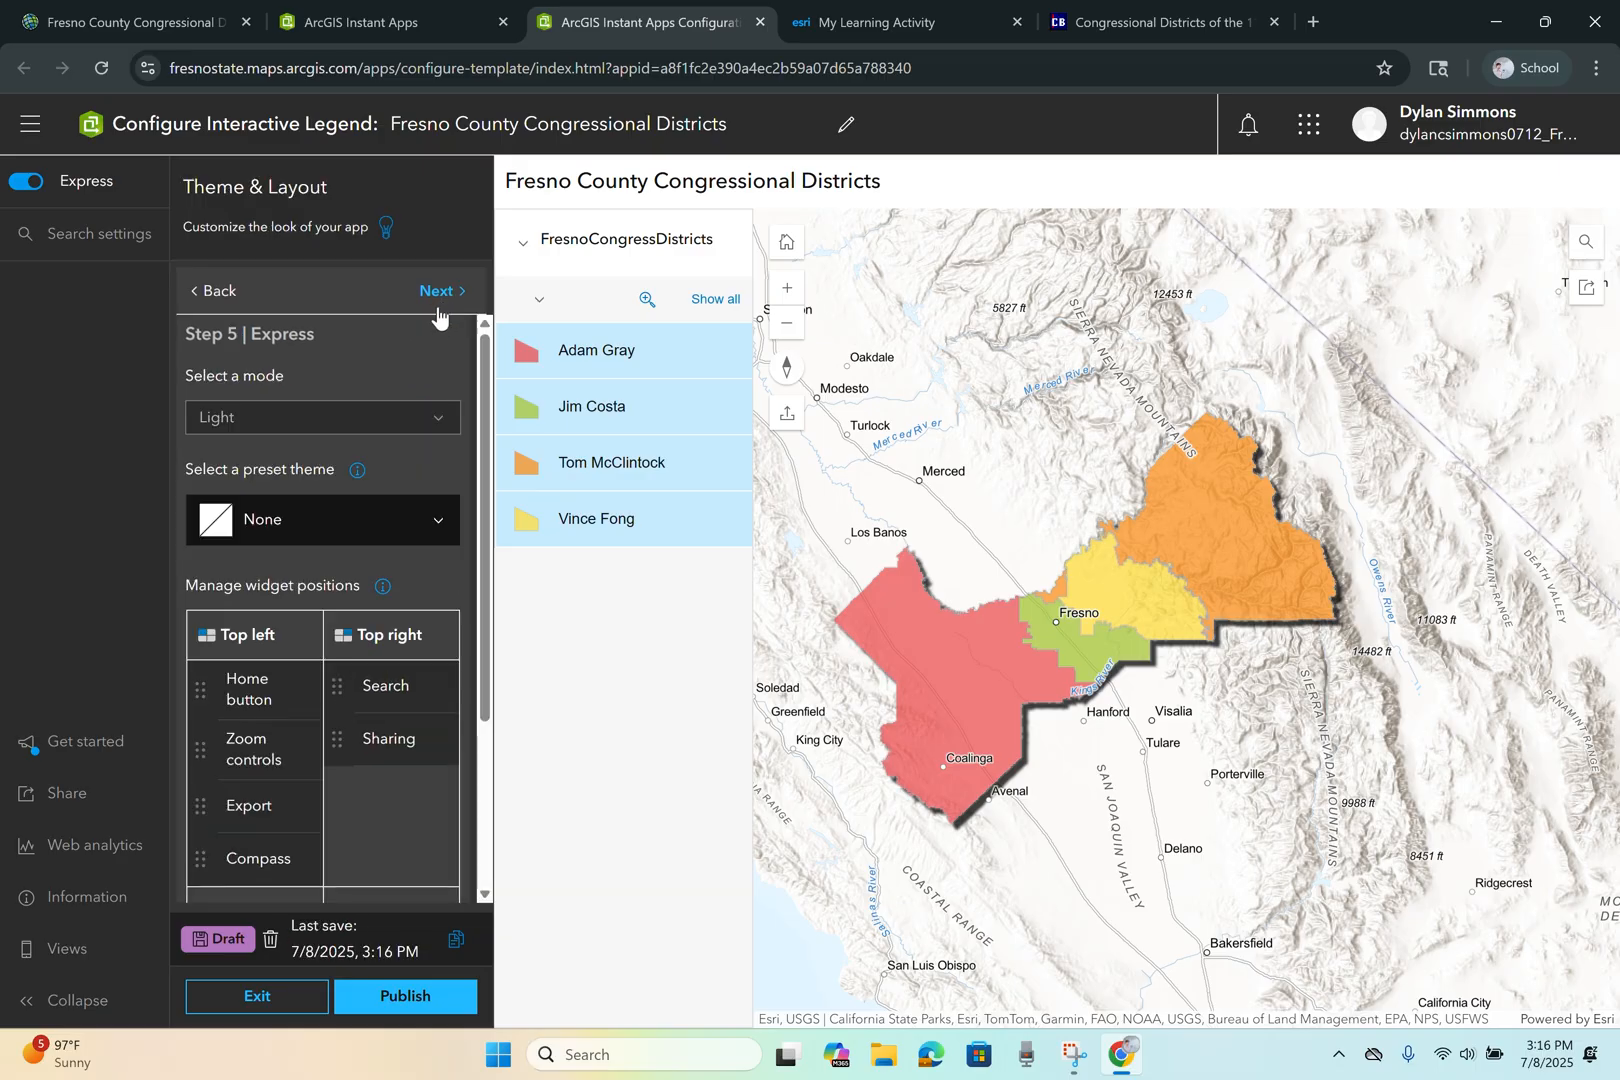
pyautogui.click(320, 432)
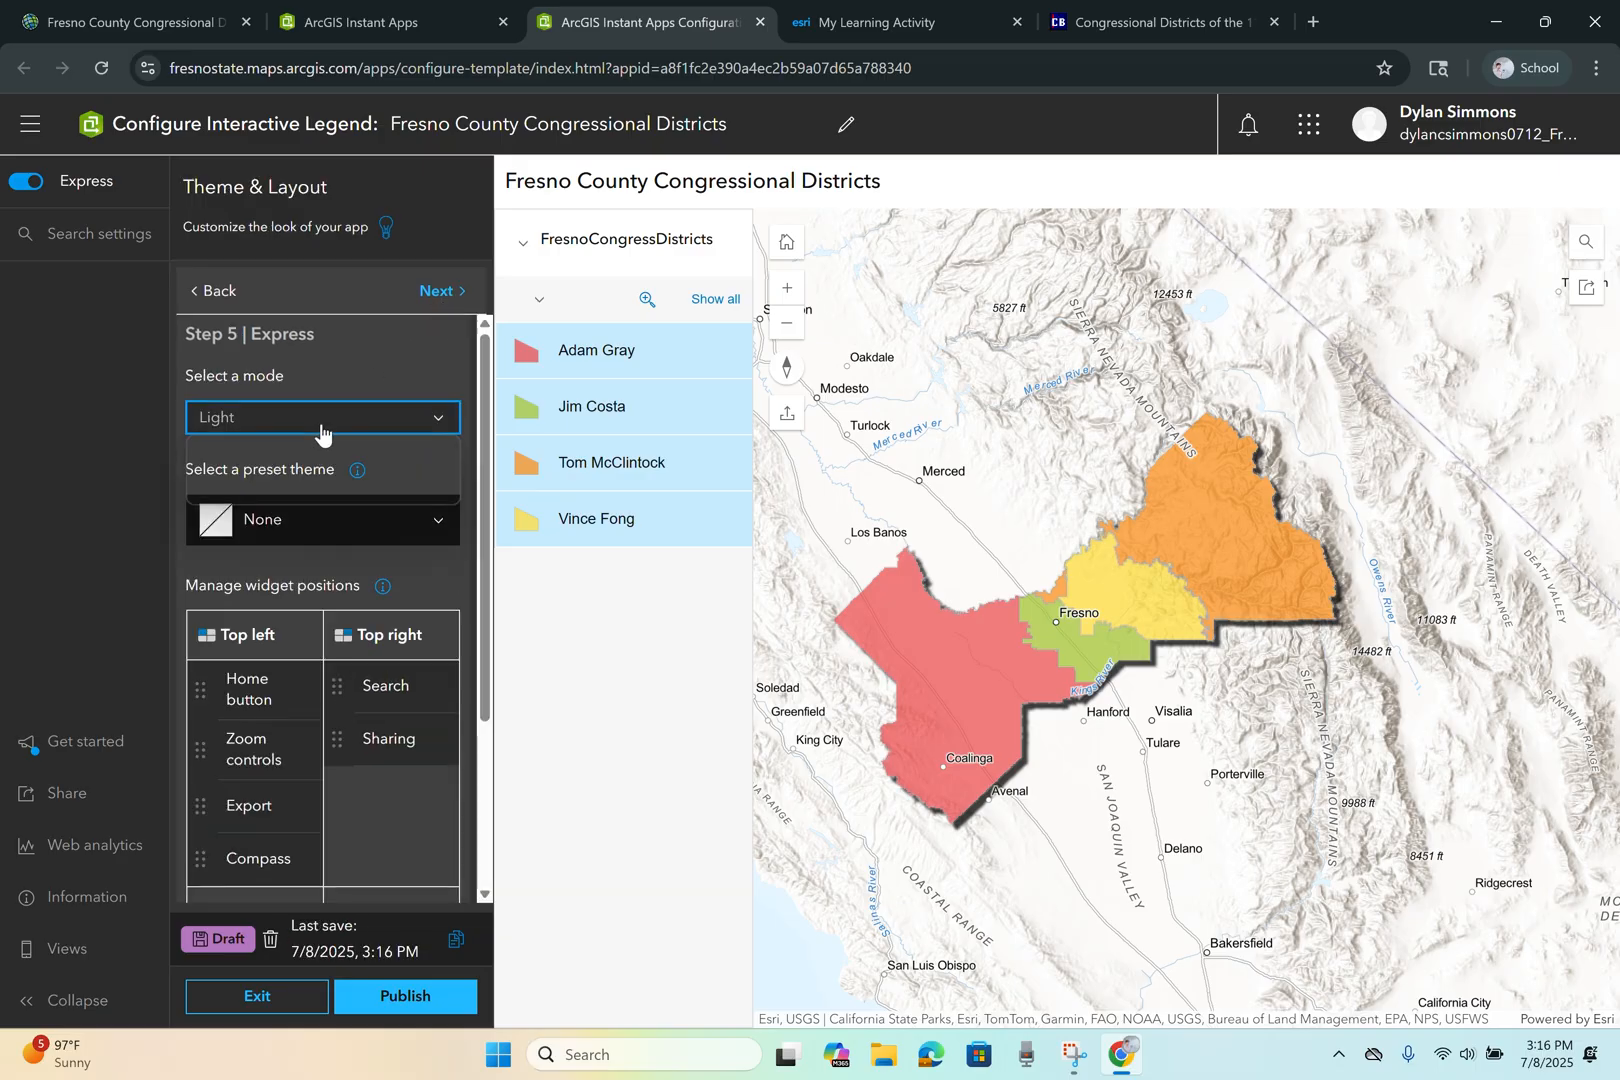
pyautogui.click(295, 478)
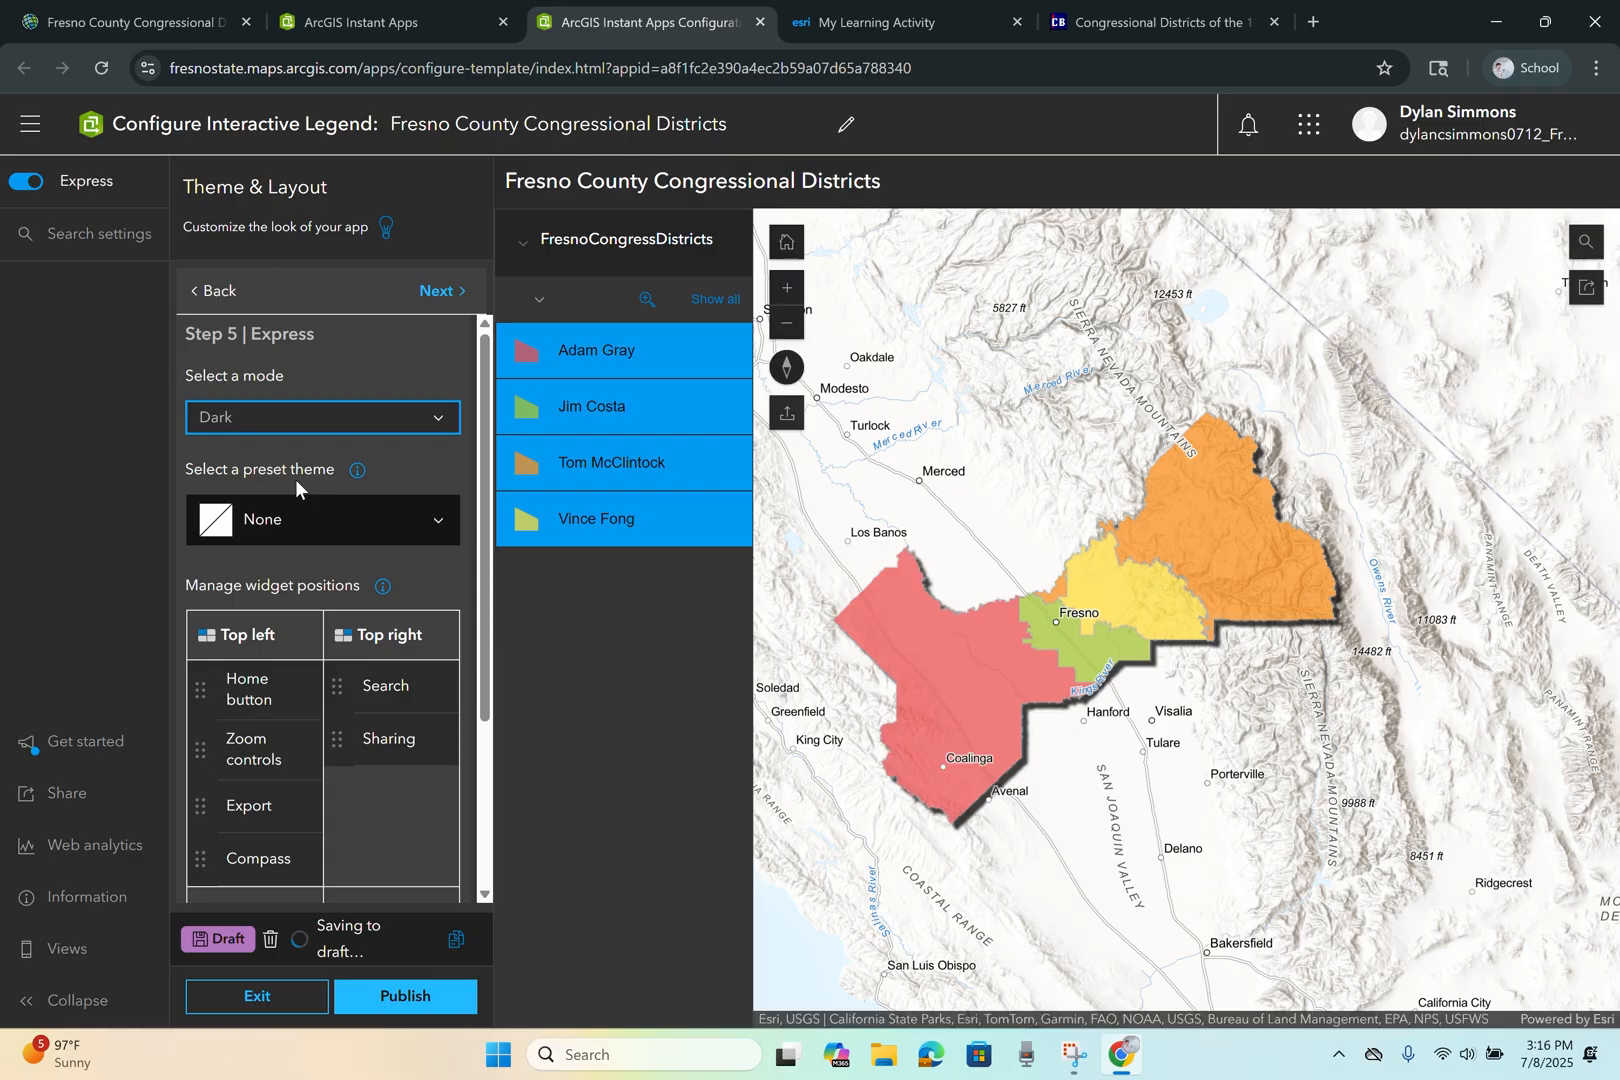
pyautogui.click(309, 426)
pyautogui.click(309, 451)
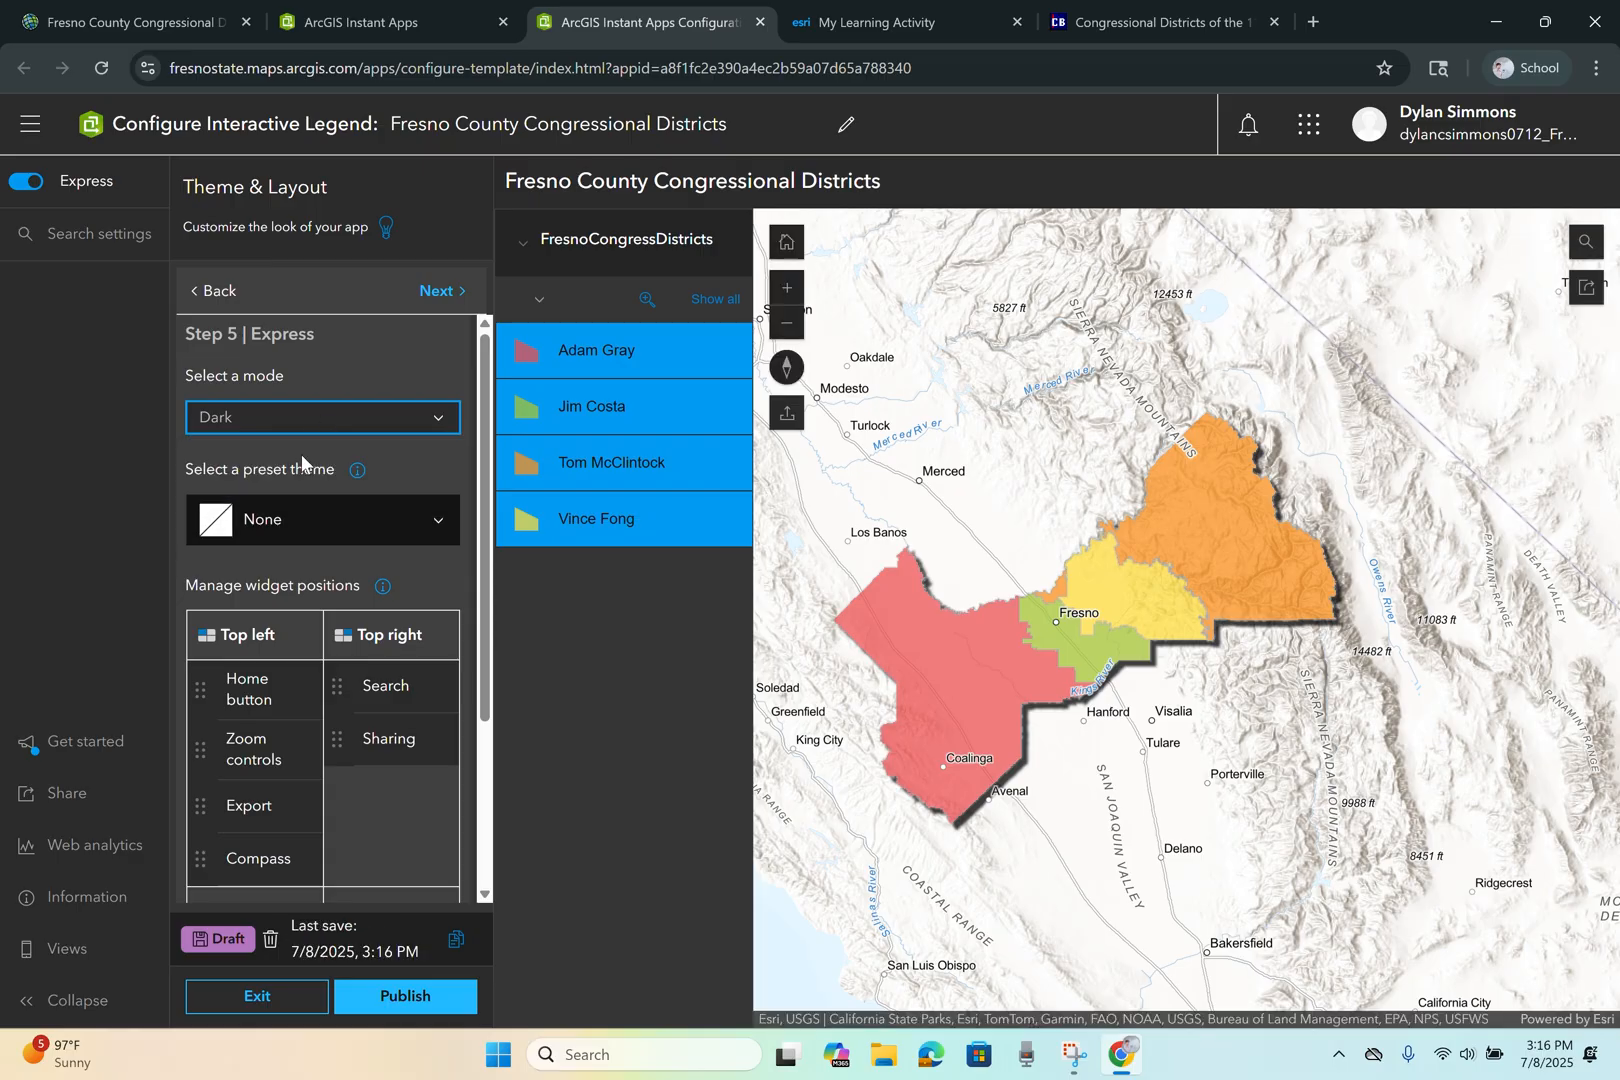
# - Set the app's mode to Dark again and move the Sharing widget to the Bottom right position
pyautogui.click(303, 420)
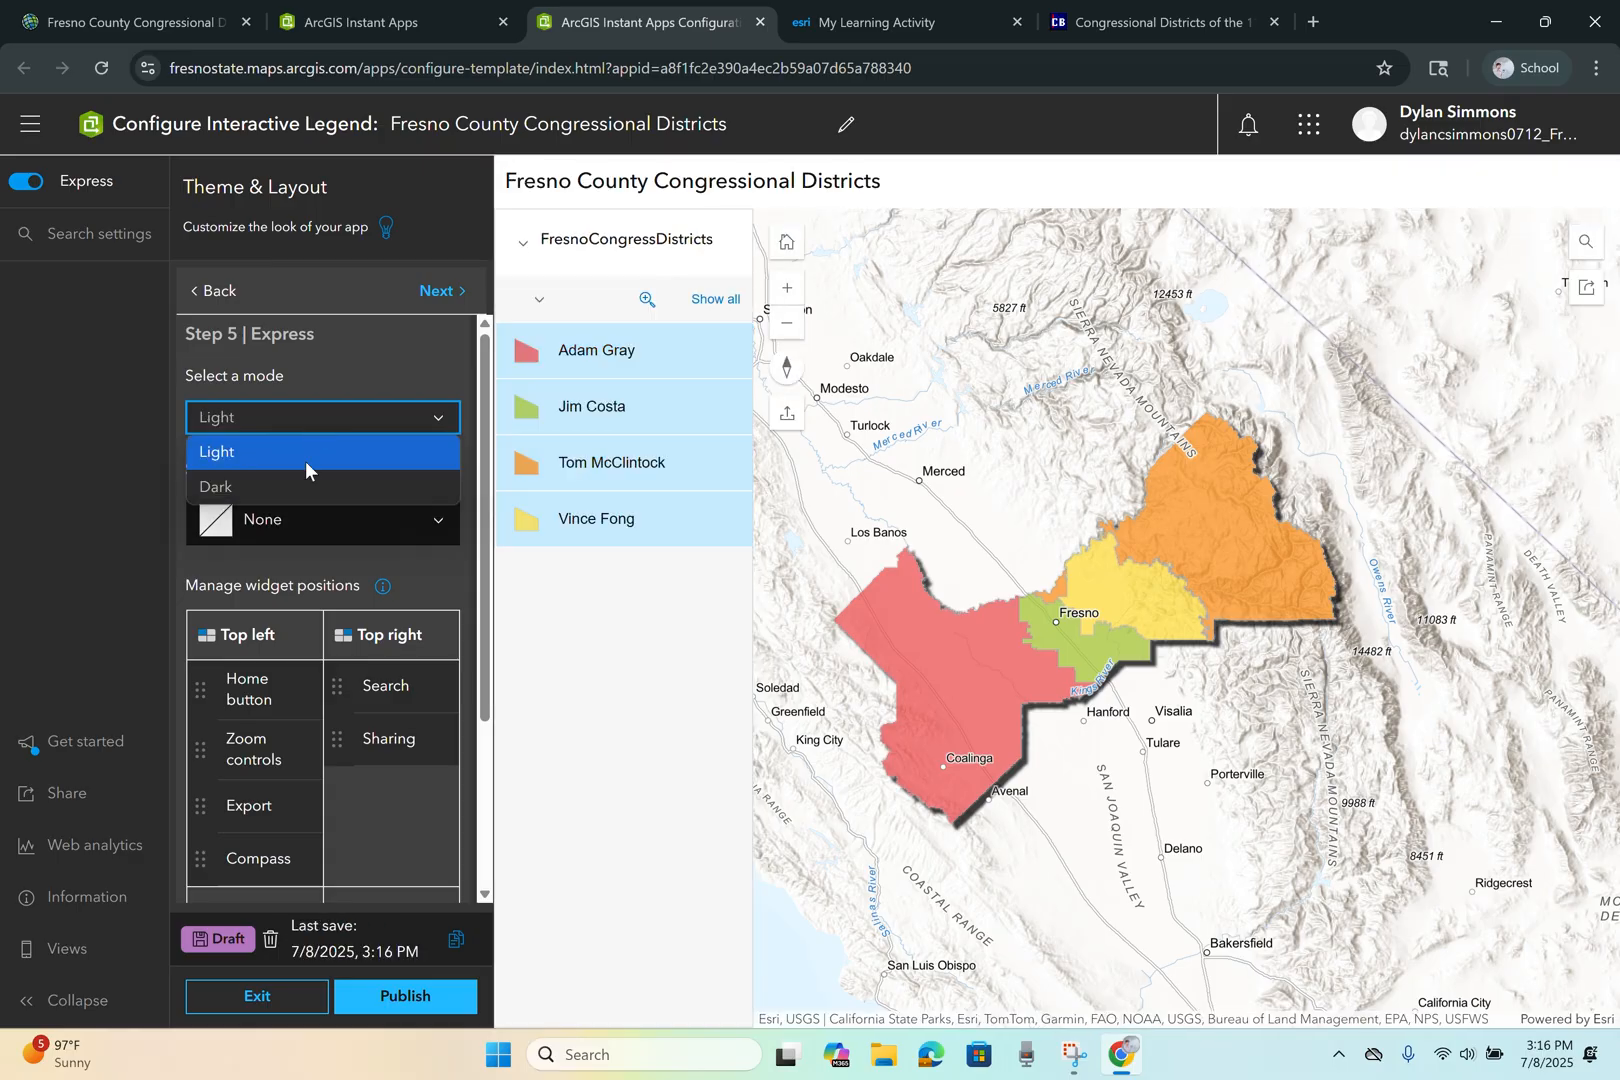
pyautogui.click(296, 482)
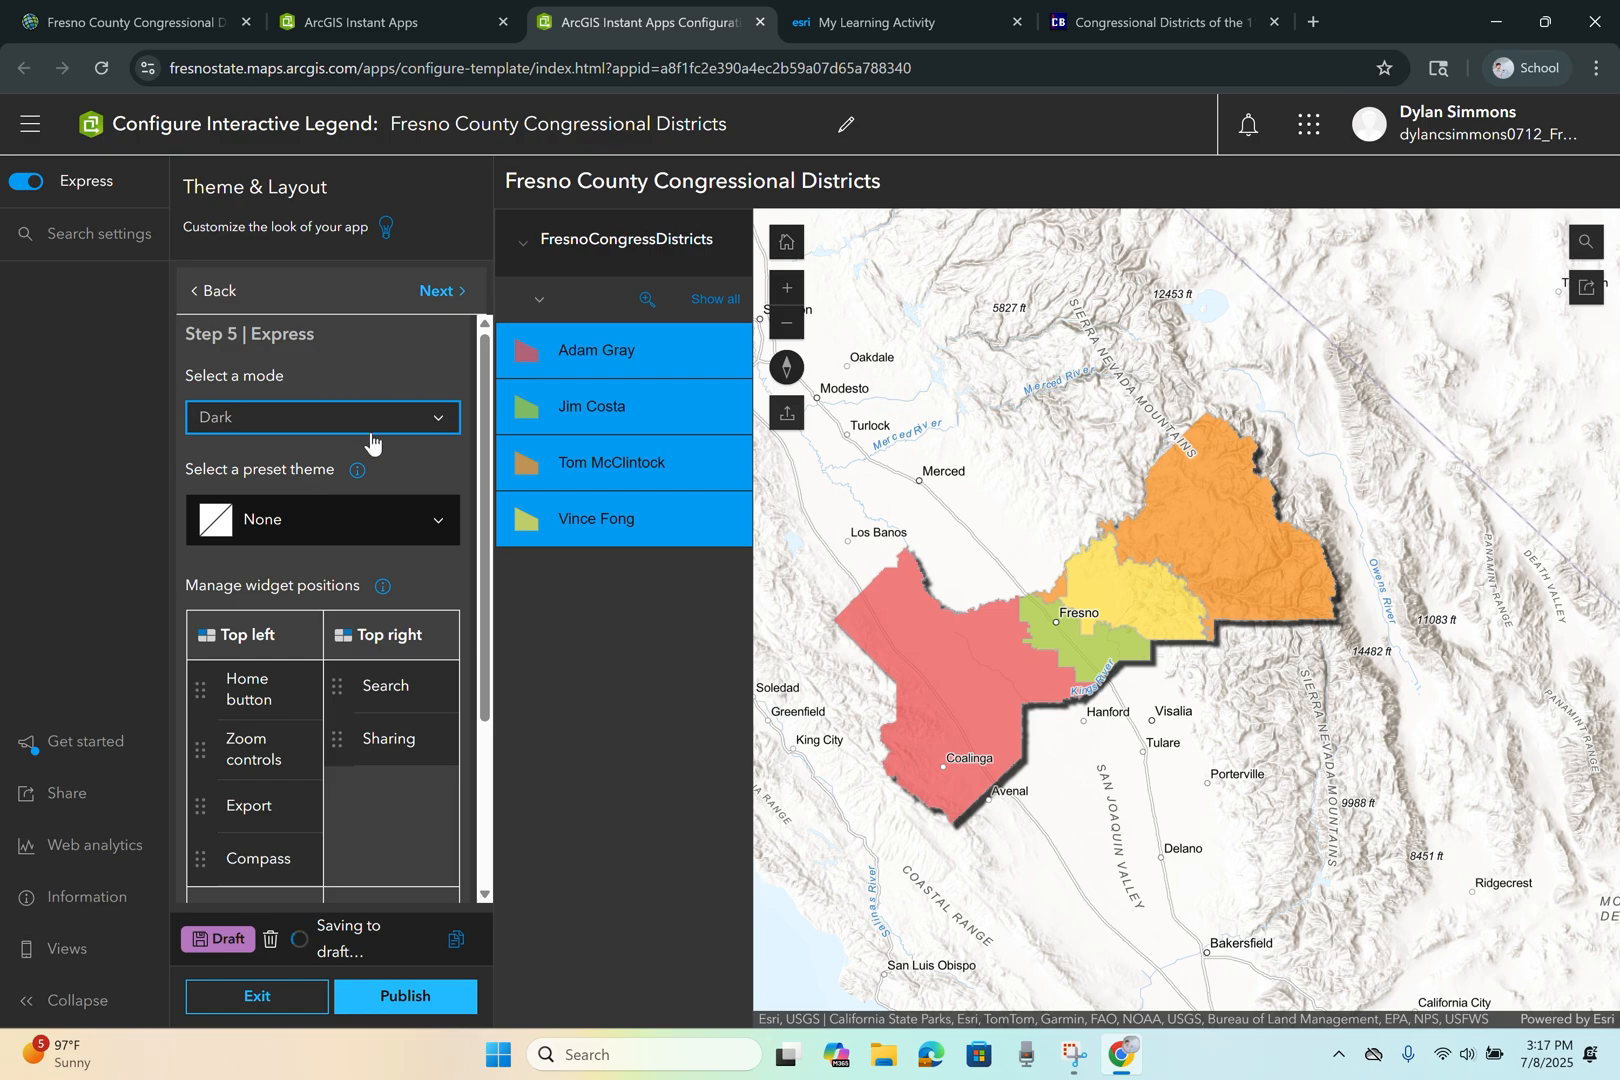
pyautogui.scroll(-1, 340, 470)
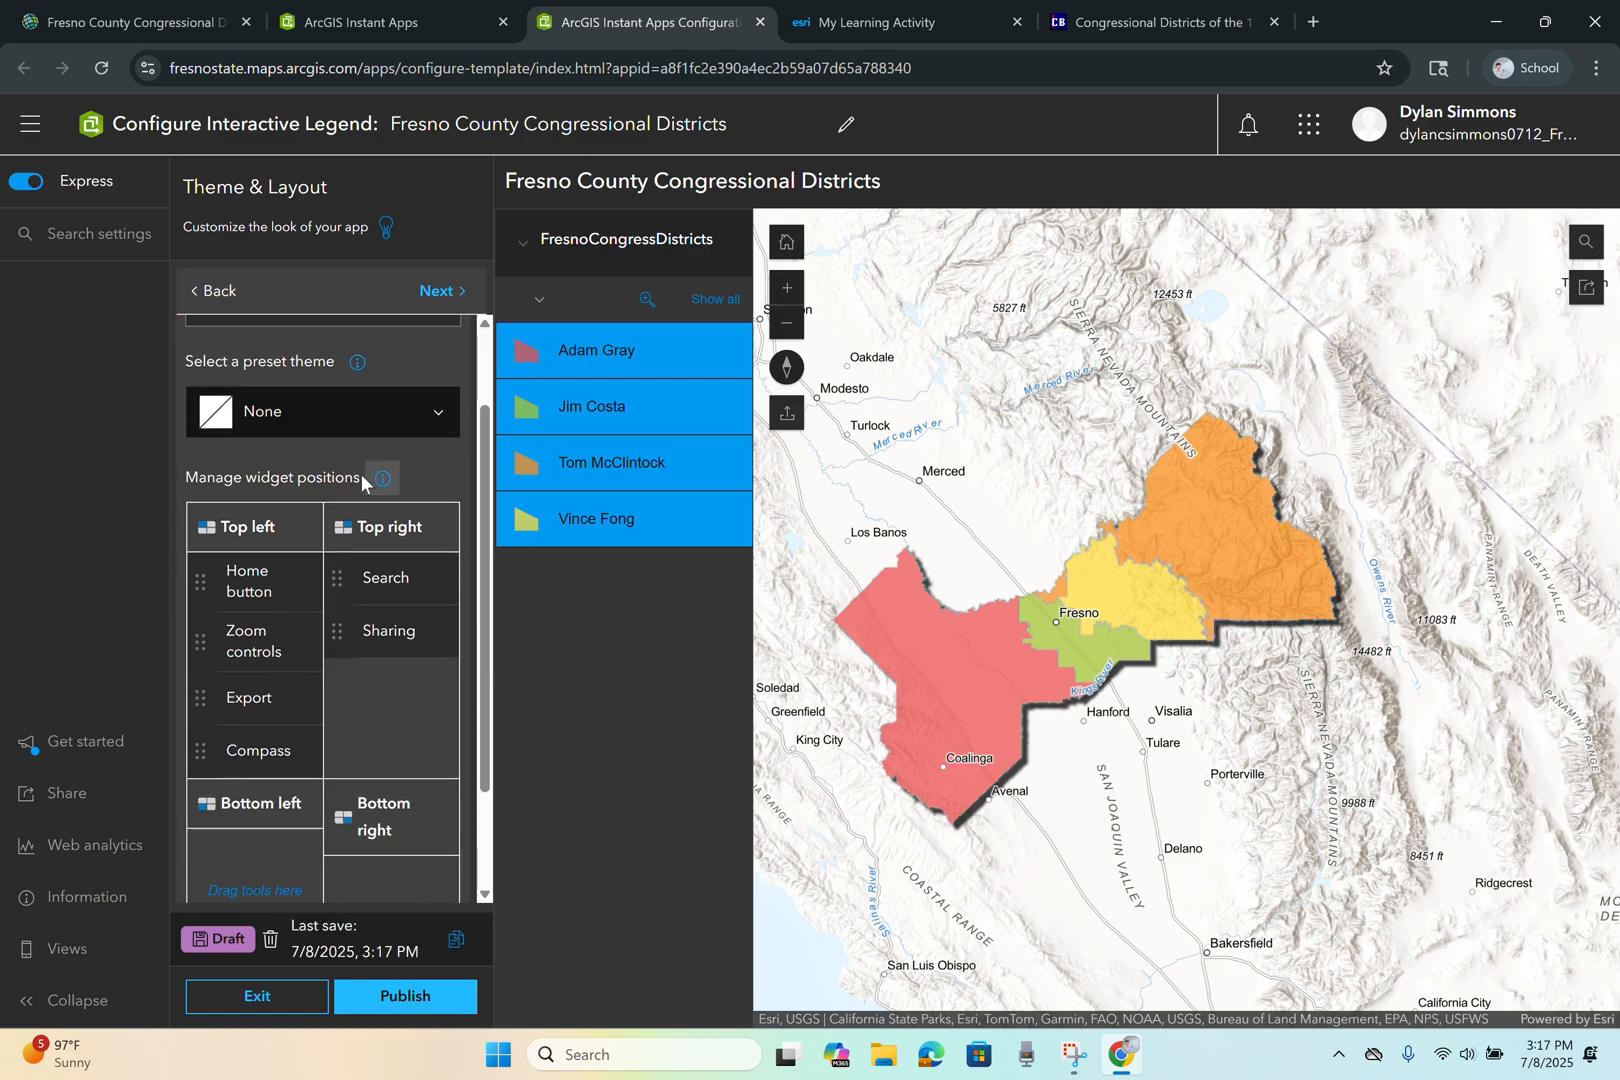
pyautogui.scroll(-1, 329, 592)
pyautogui.scroll(1, 345, 615)
pyautogui.scroll(-1, 357, 642)
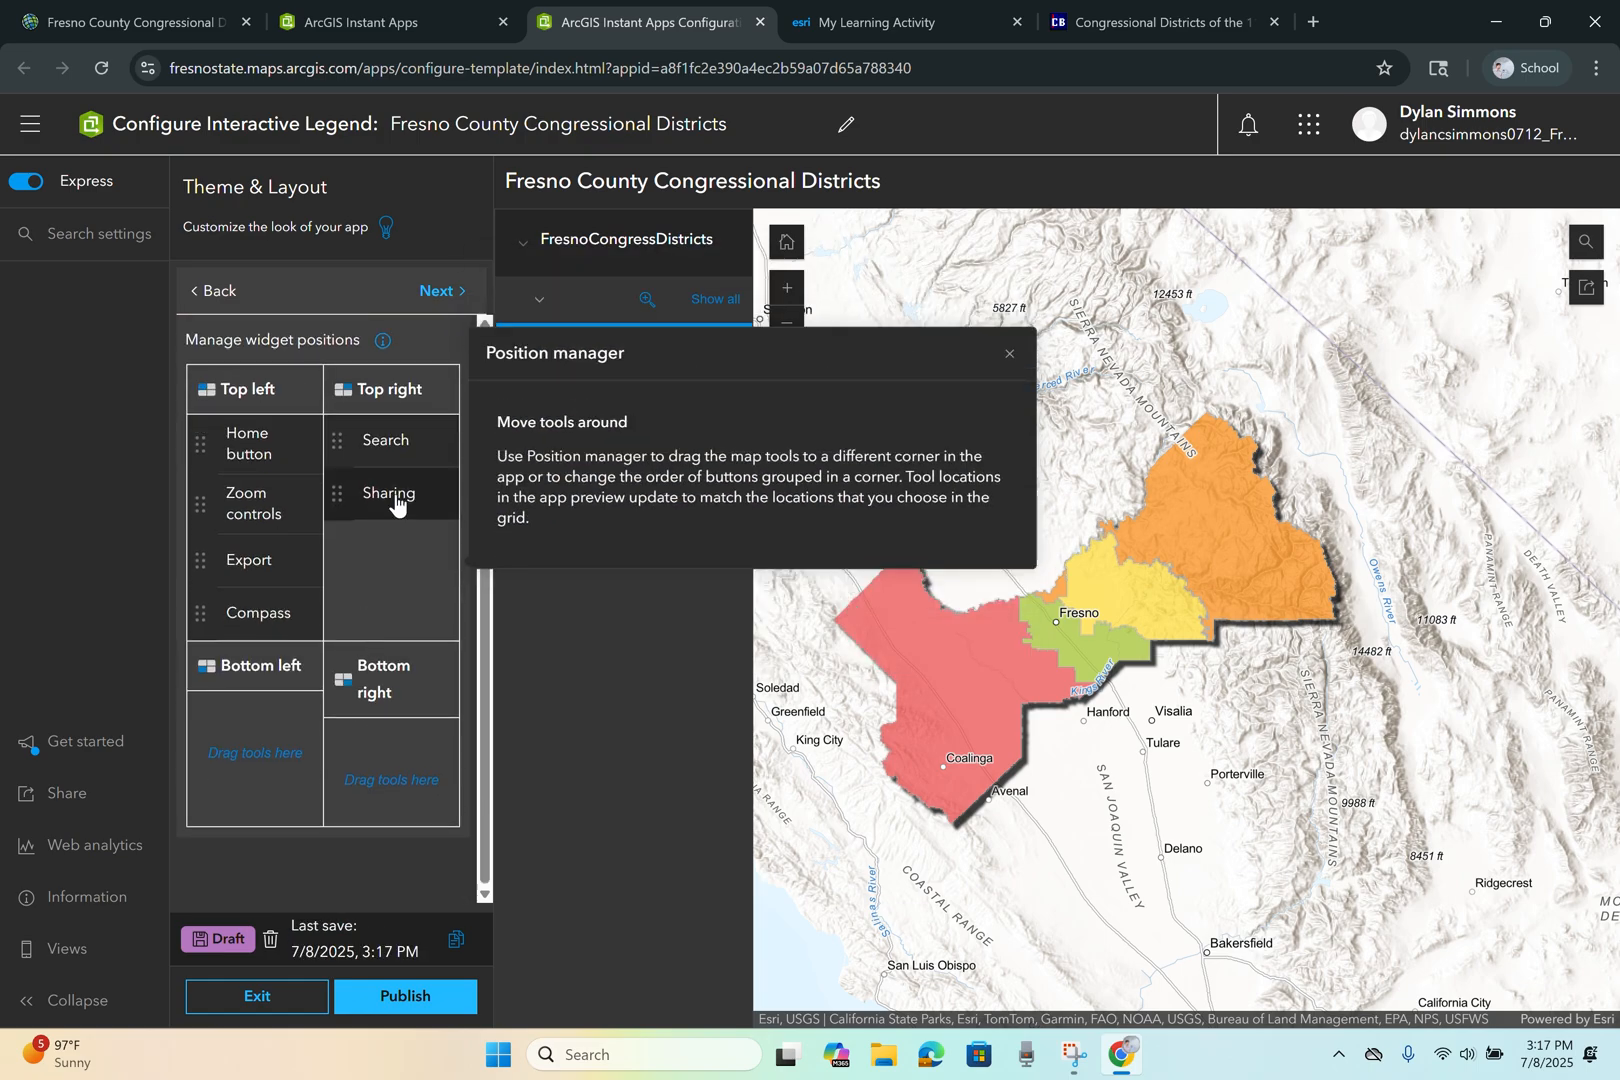
pyautogui.click(385, 495)
pyautogui.moveTo(379, 519); pyautogui.dragTo(350, 755)
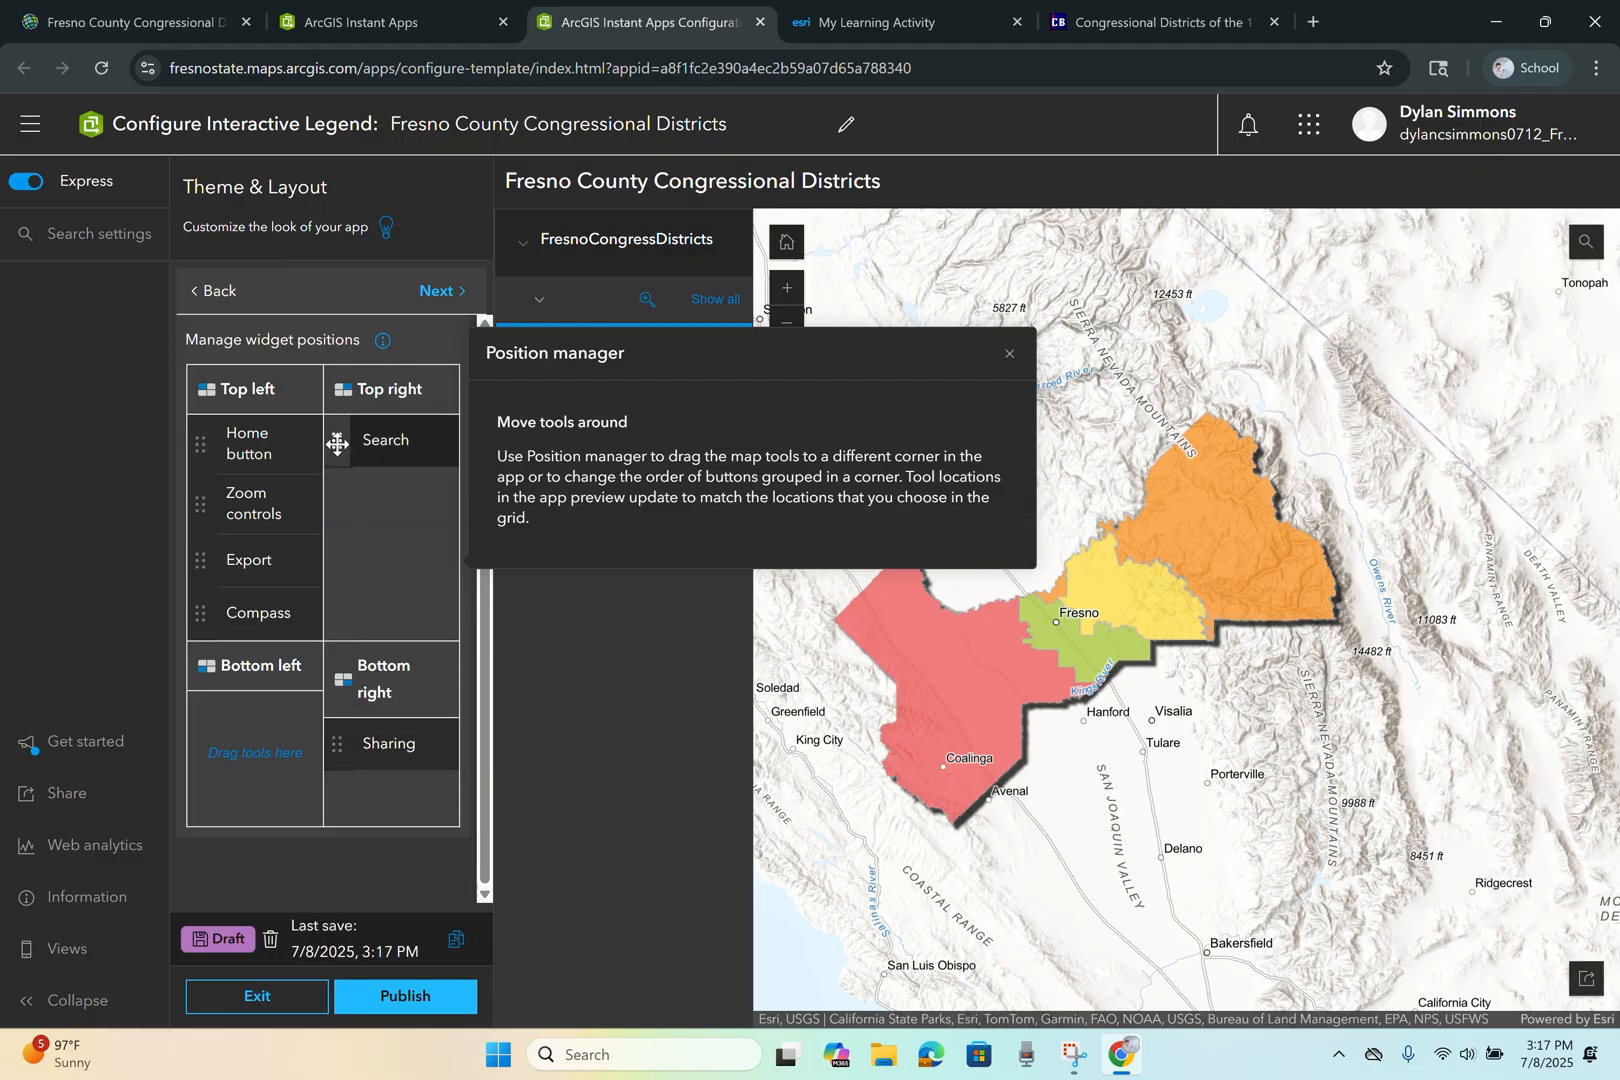
# - Move the Compass widget to Top right, Export to Bottom right and Zoom controls to Bottom left
pyautogui.moveTo(203, 615); pyautogui.dragTo(347, 551)
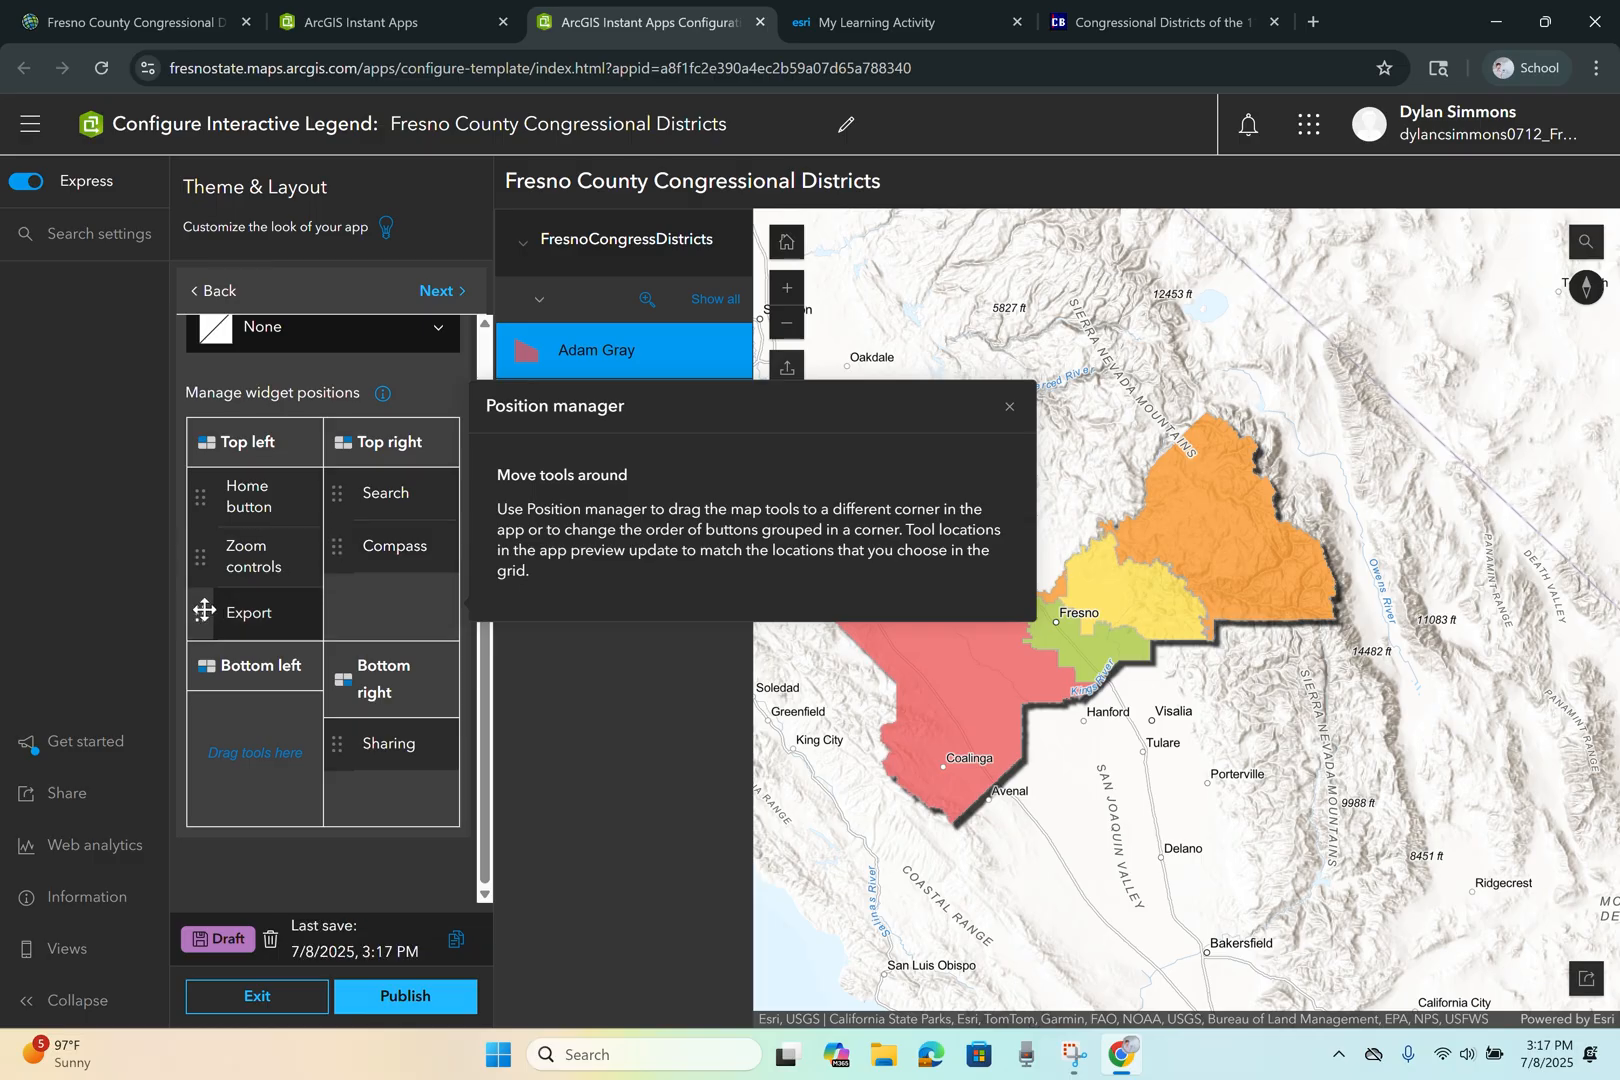
pyautogui.moveTo(202, 612); pyautogui.dragTo(351, 785)
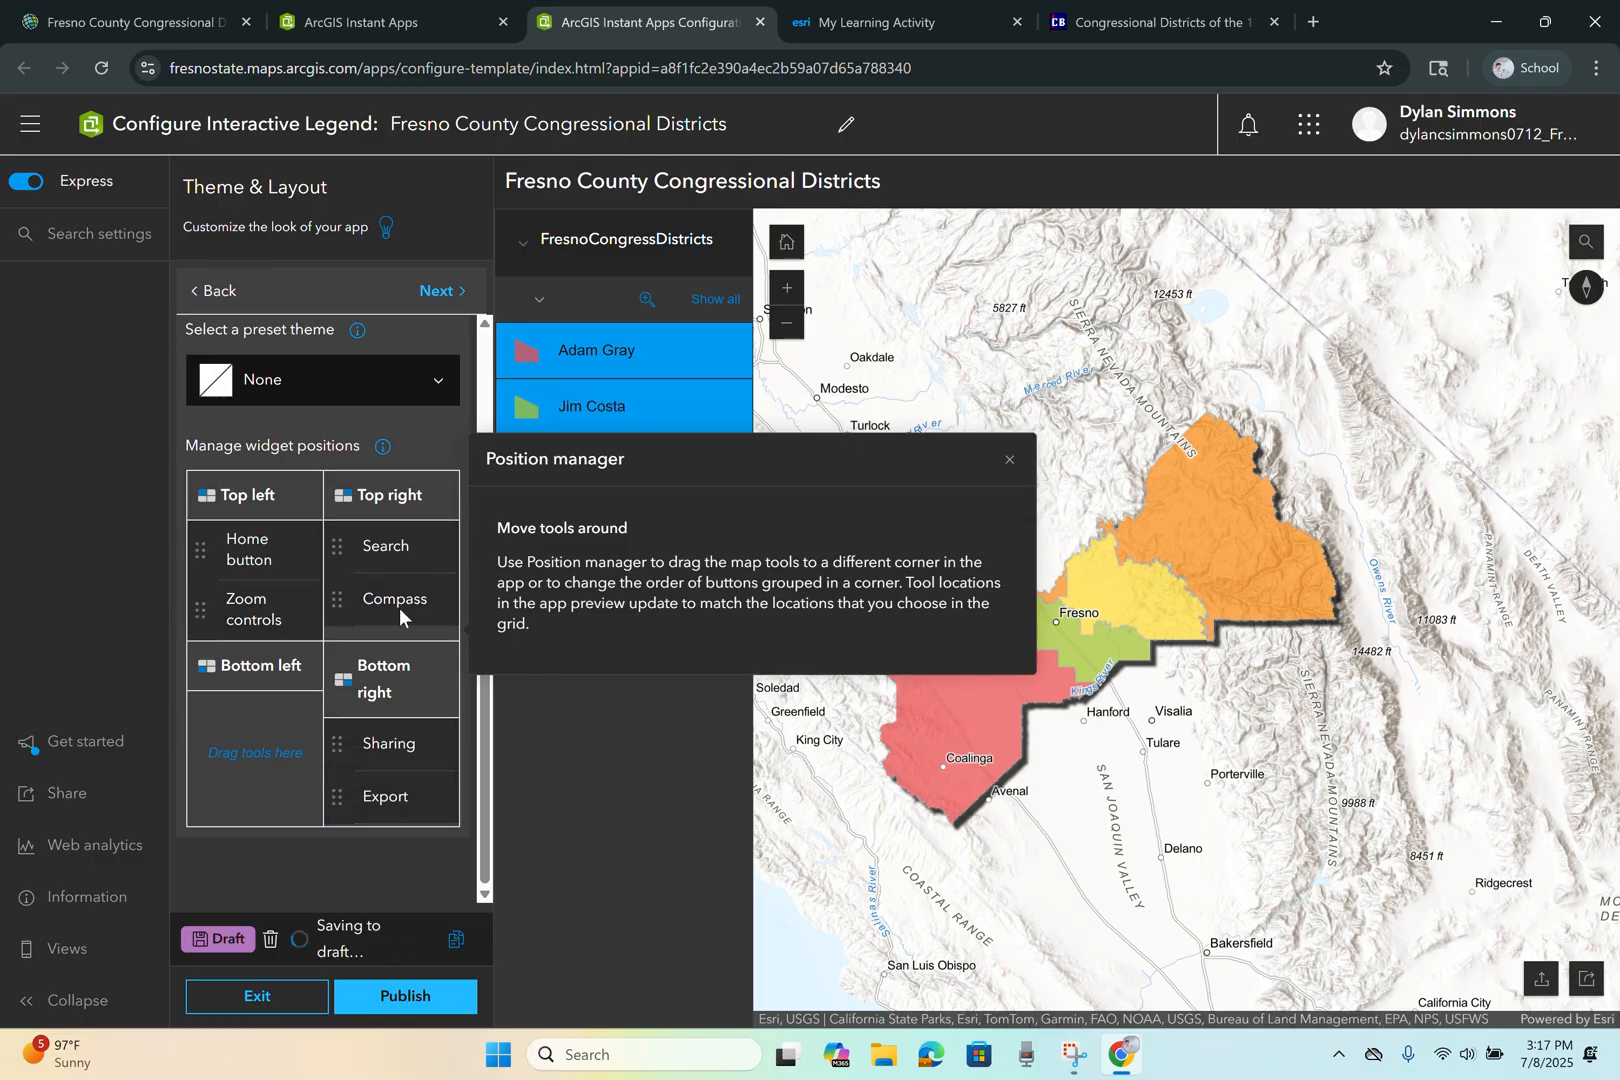
pyautogui.click(1010, 459)
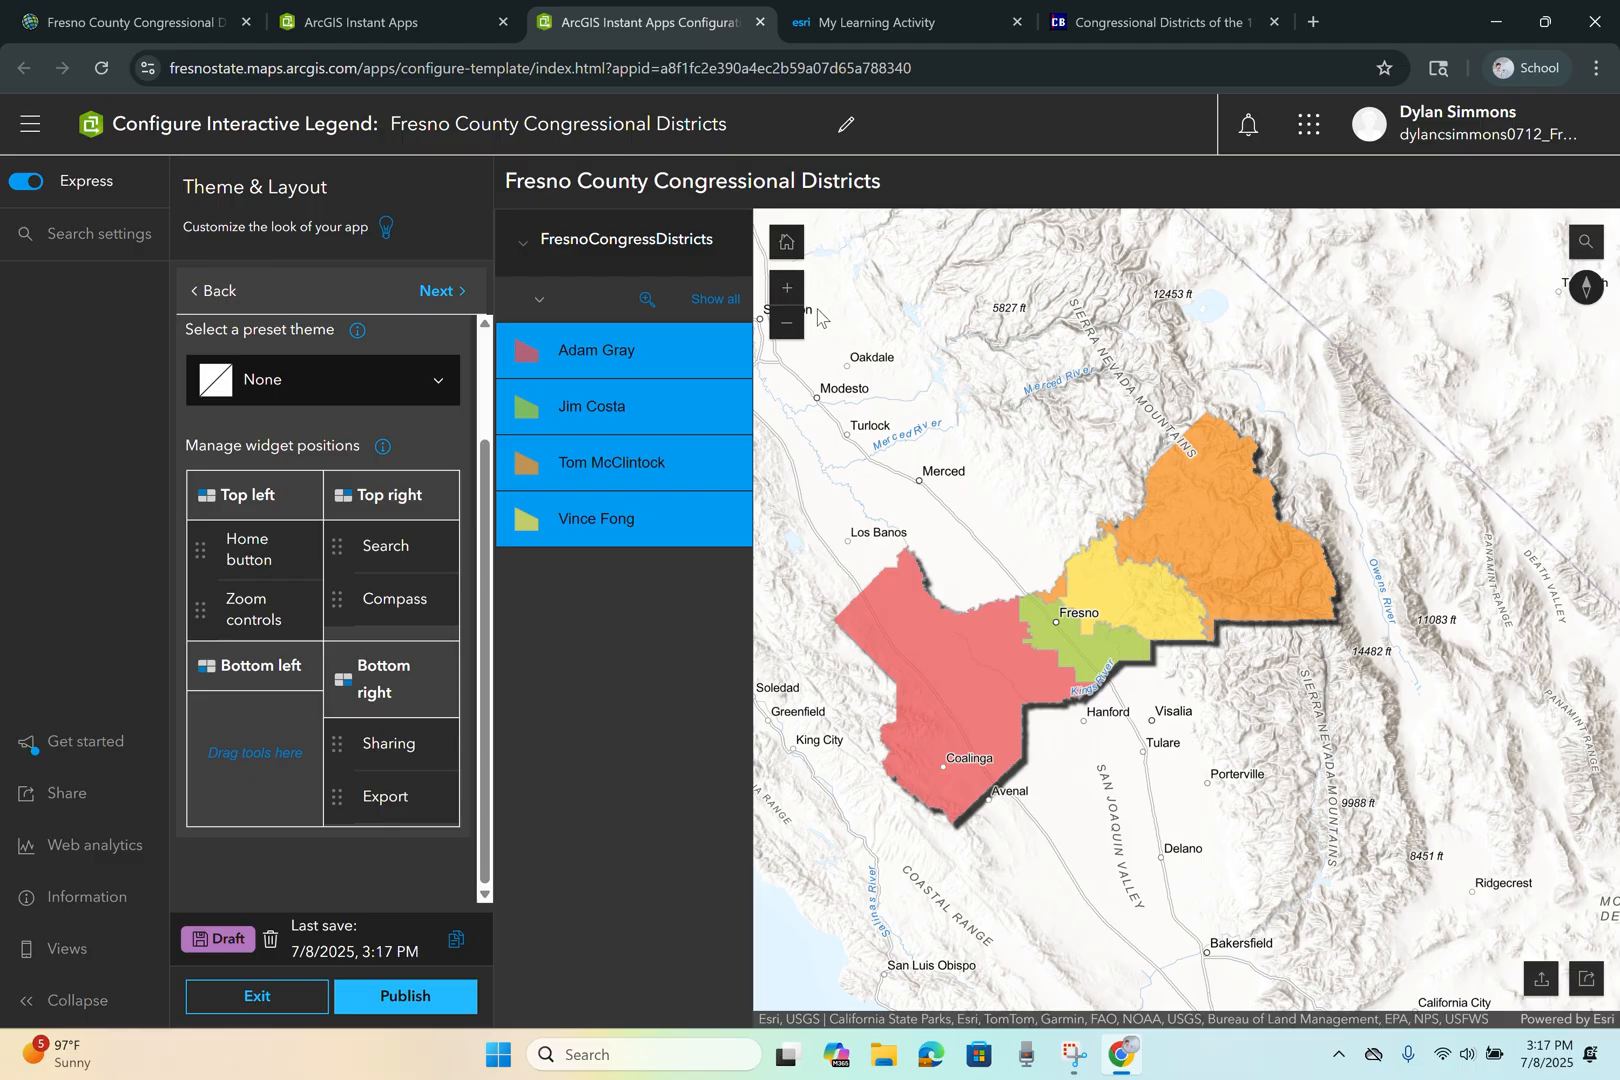
pyautogui.moveTo(200, 609); pyautogui.dragTo(191, 741)
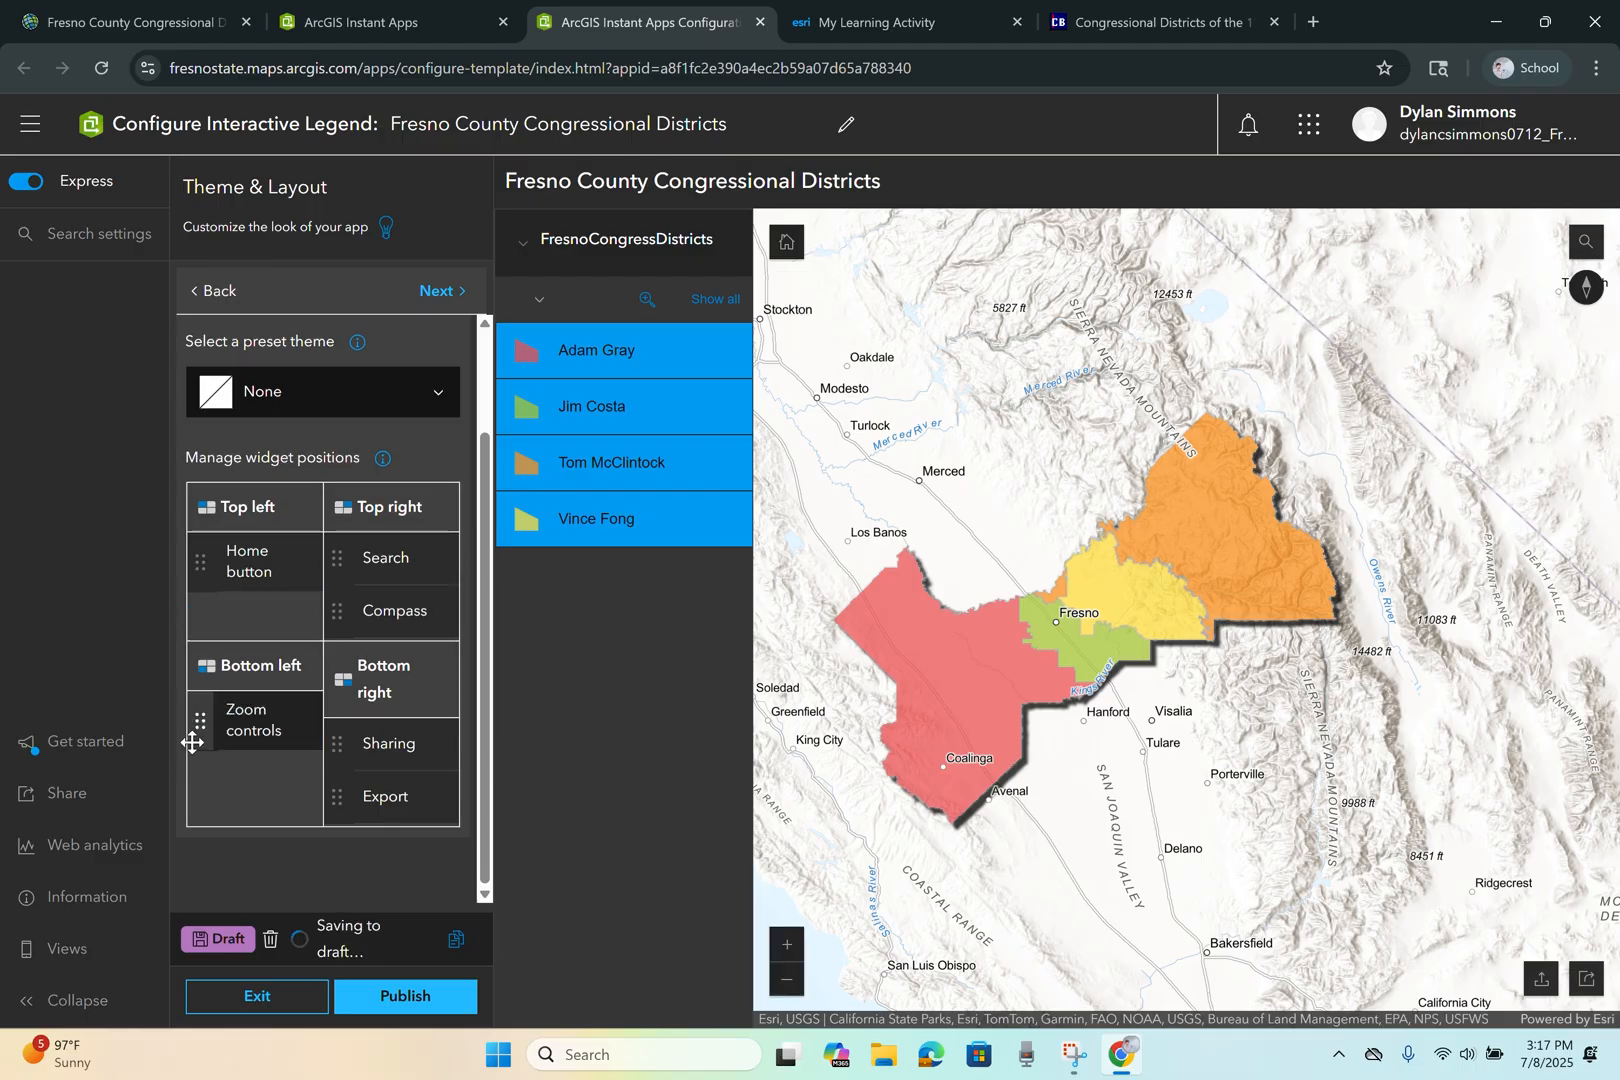
pyautogui.scroll(2, 371, 360)
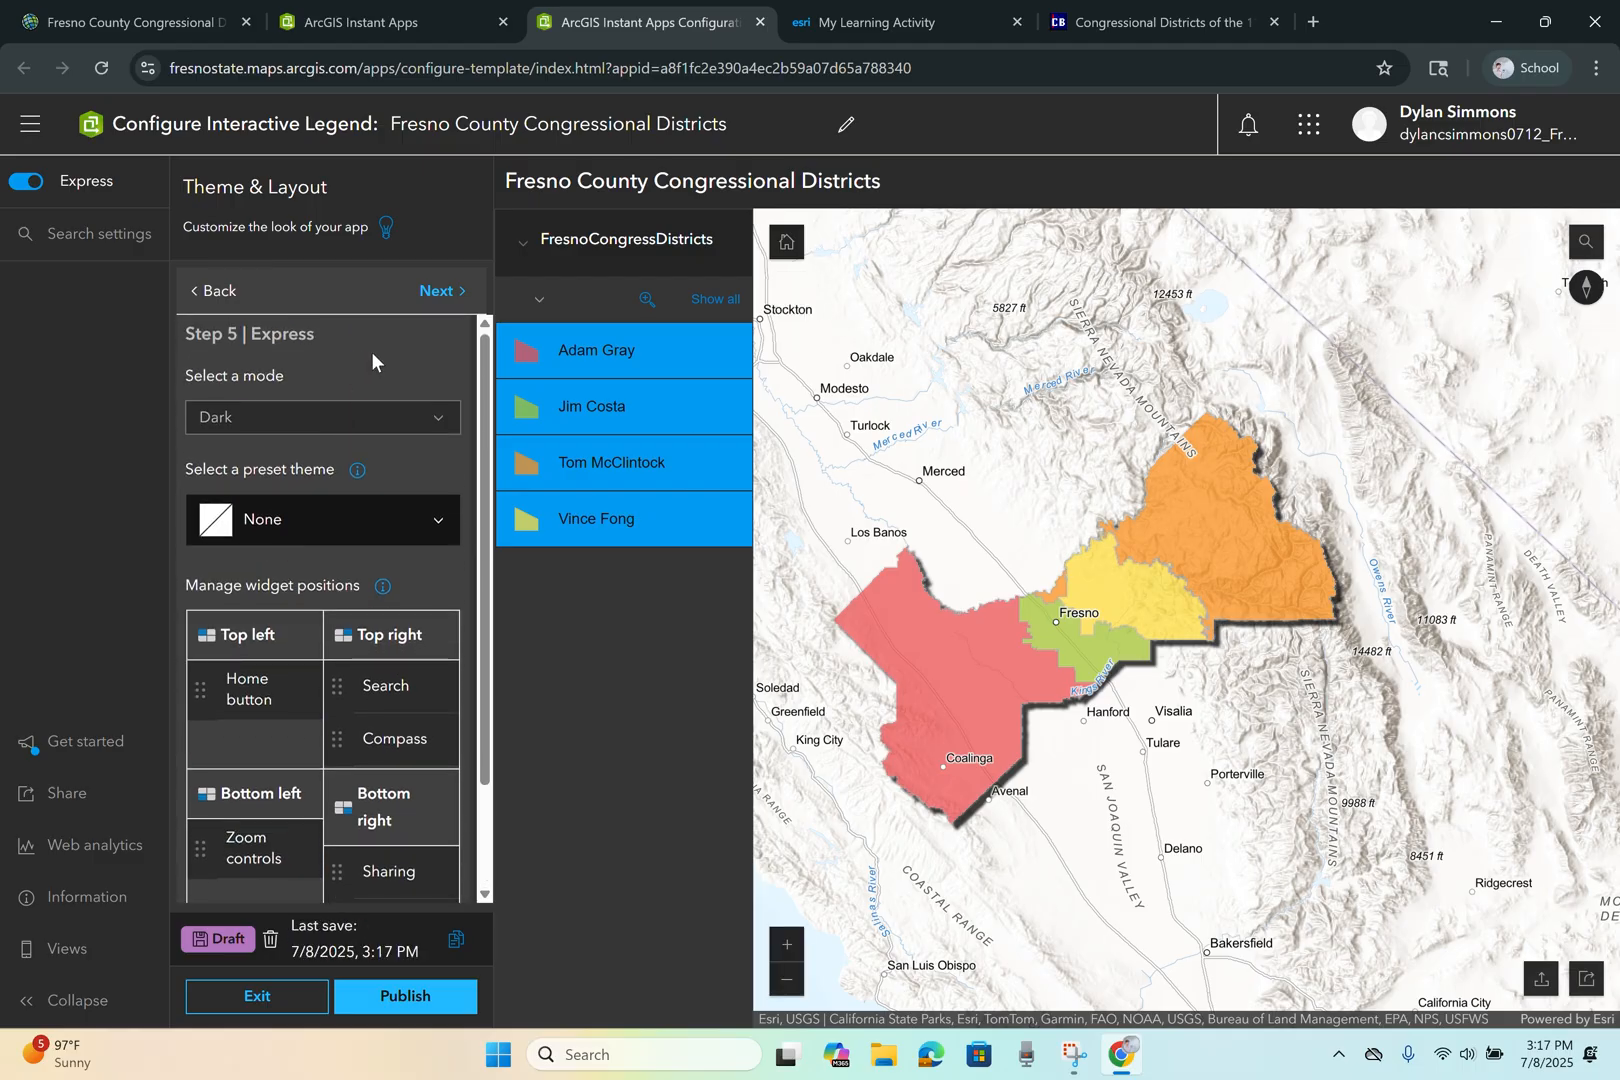
# - Look over the Language Switcher settings and test the pop-up of Adam Gray's district in the app preview
pyautogui.click(424, 290)
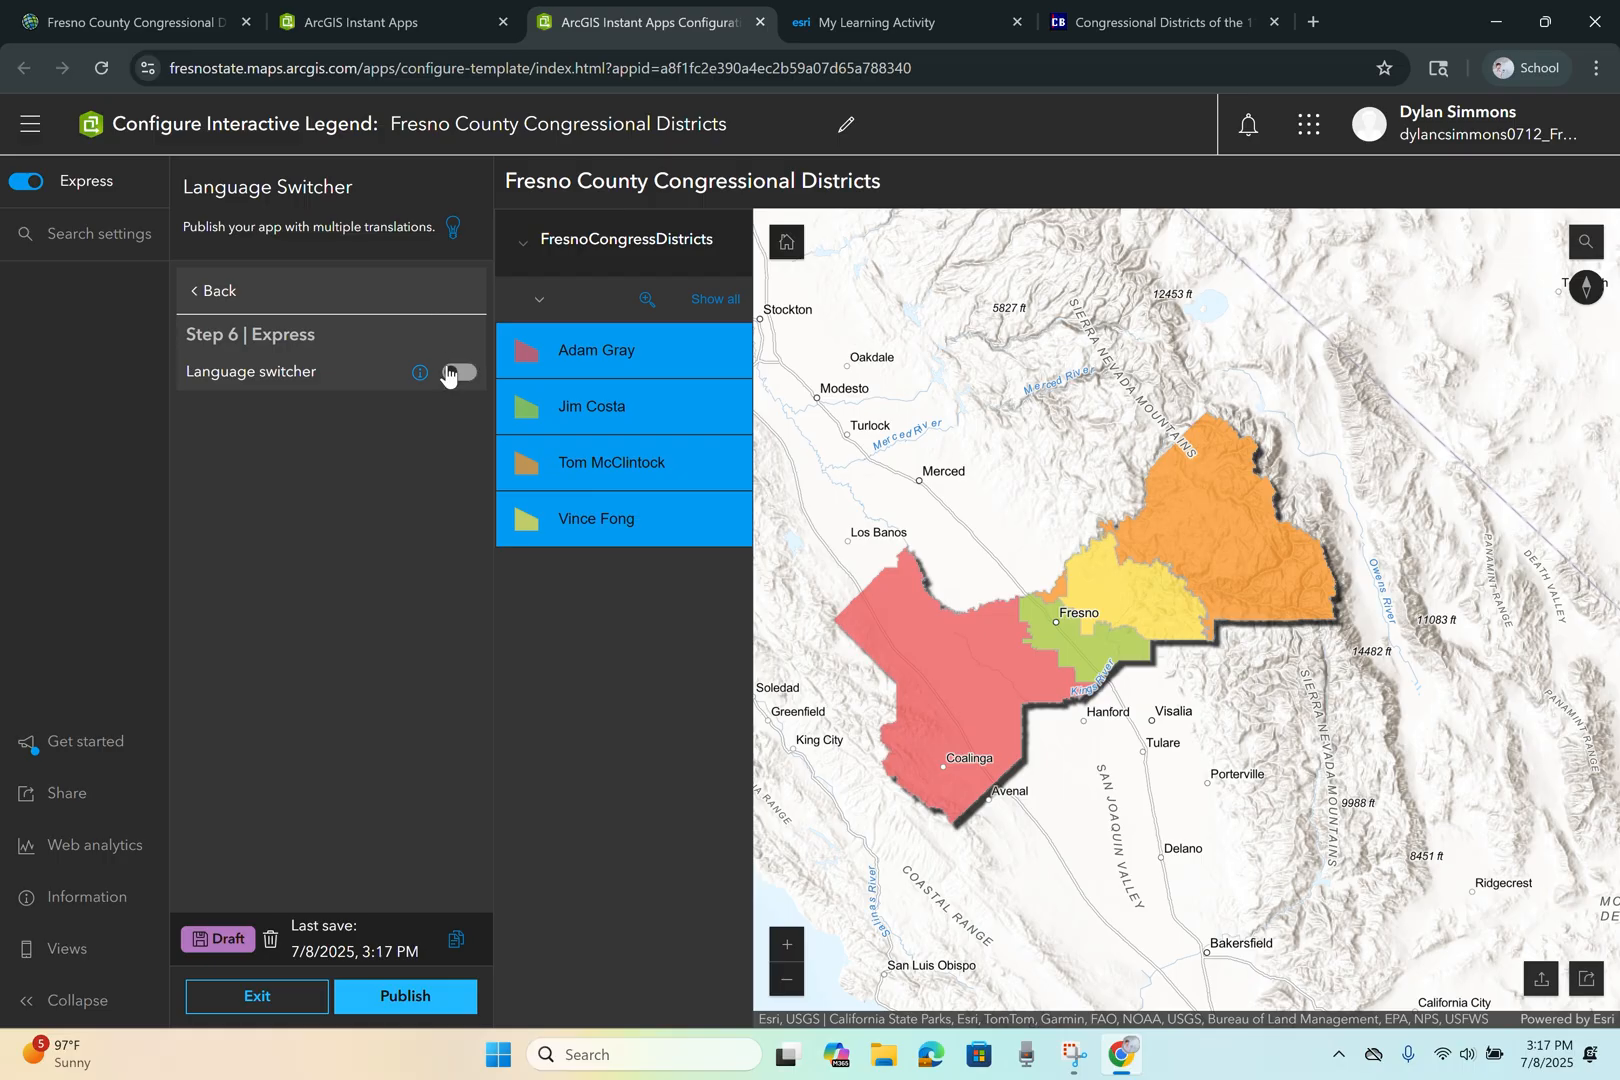
pyautogui.click(198, 291)
pyautogui.click(961, 663)
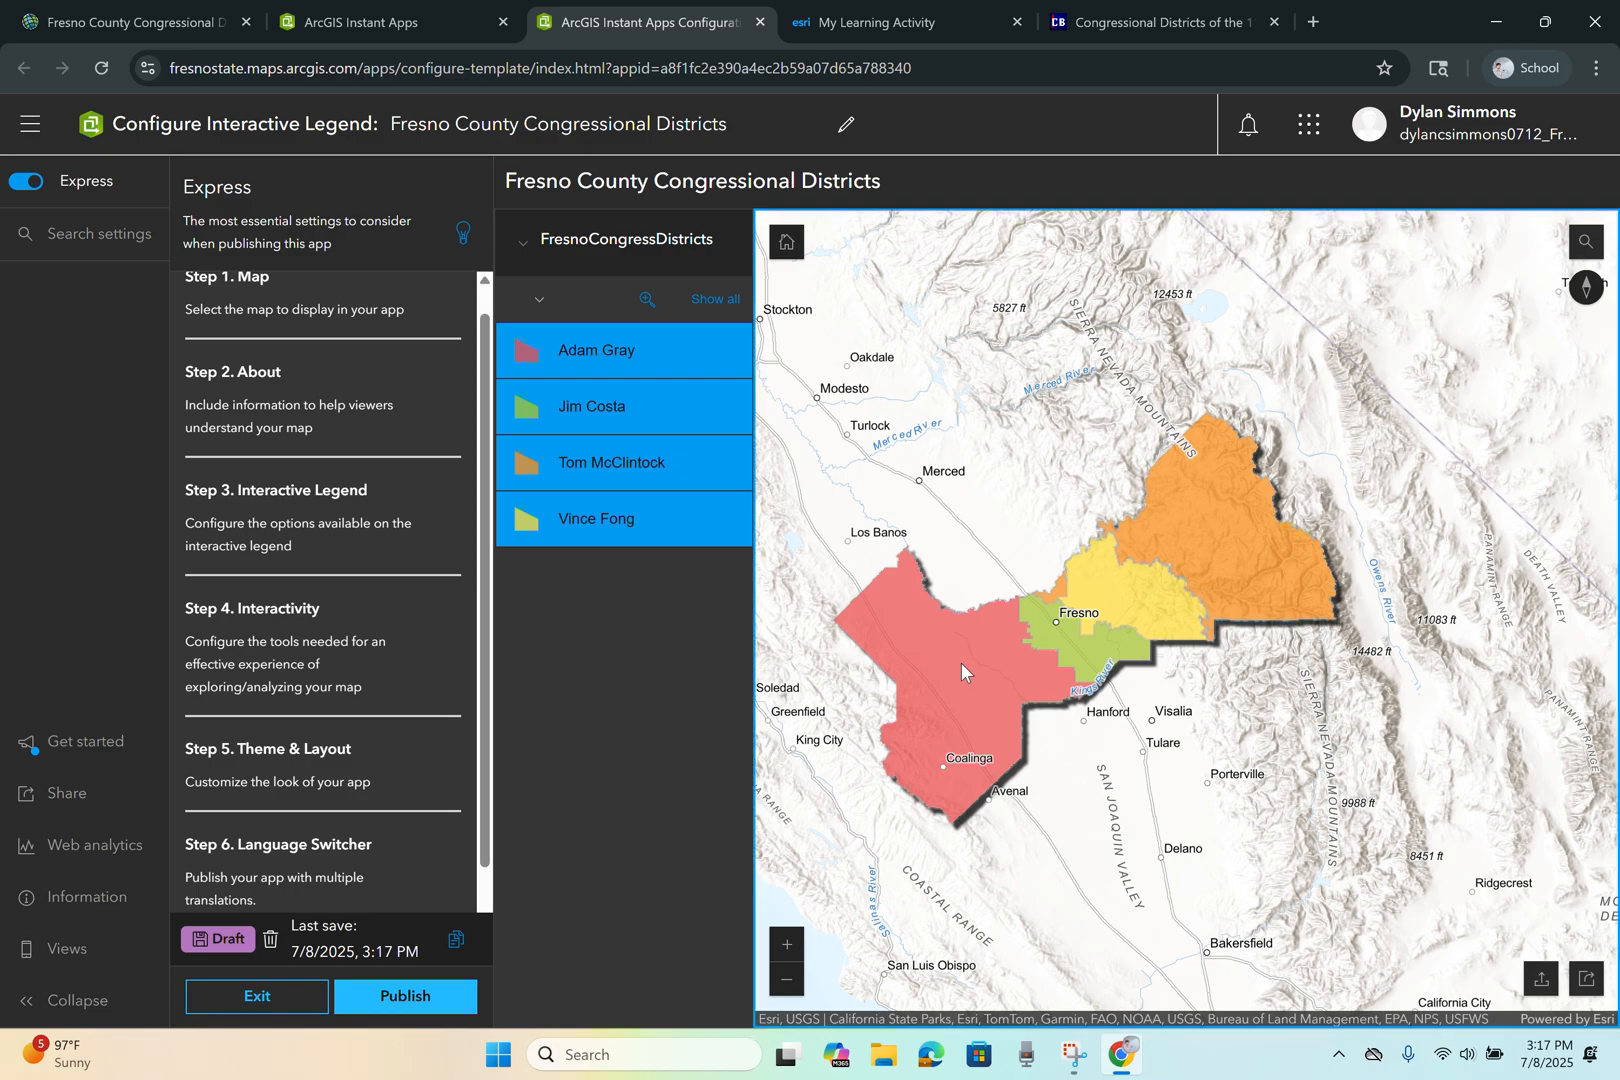
pyautogui.click(621, 530)
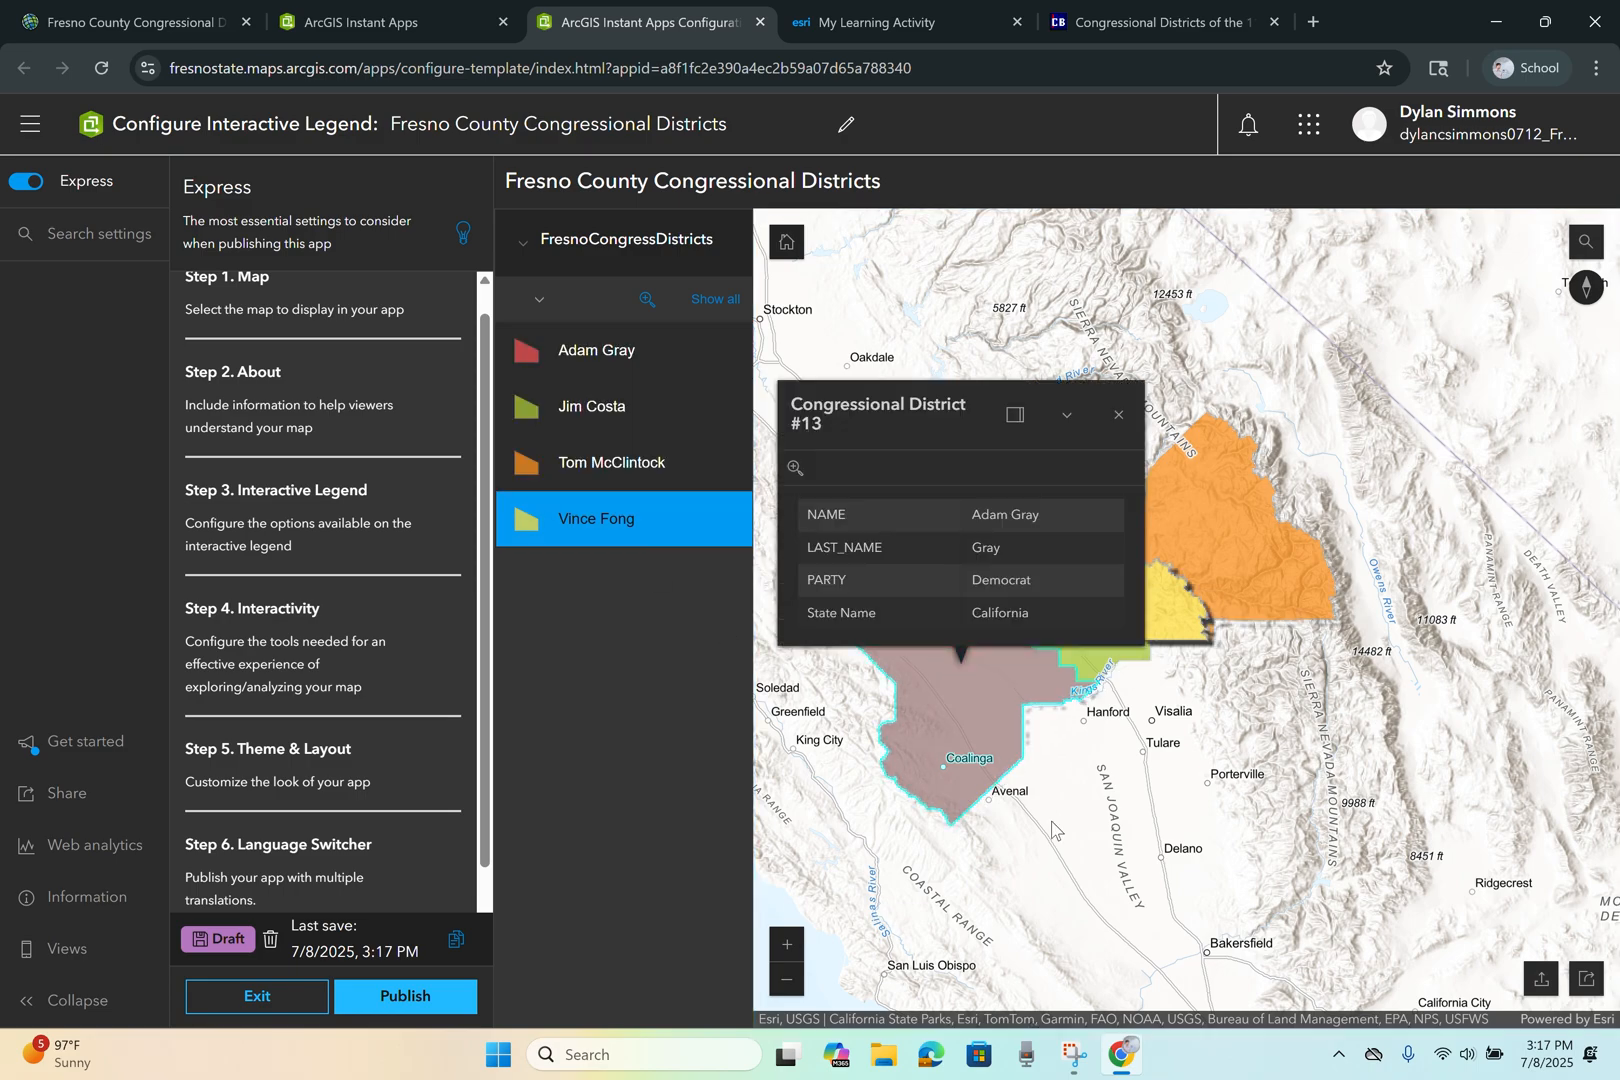
pyautogui.click(1117, 416)
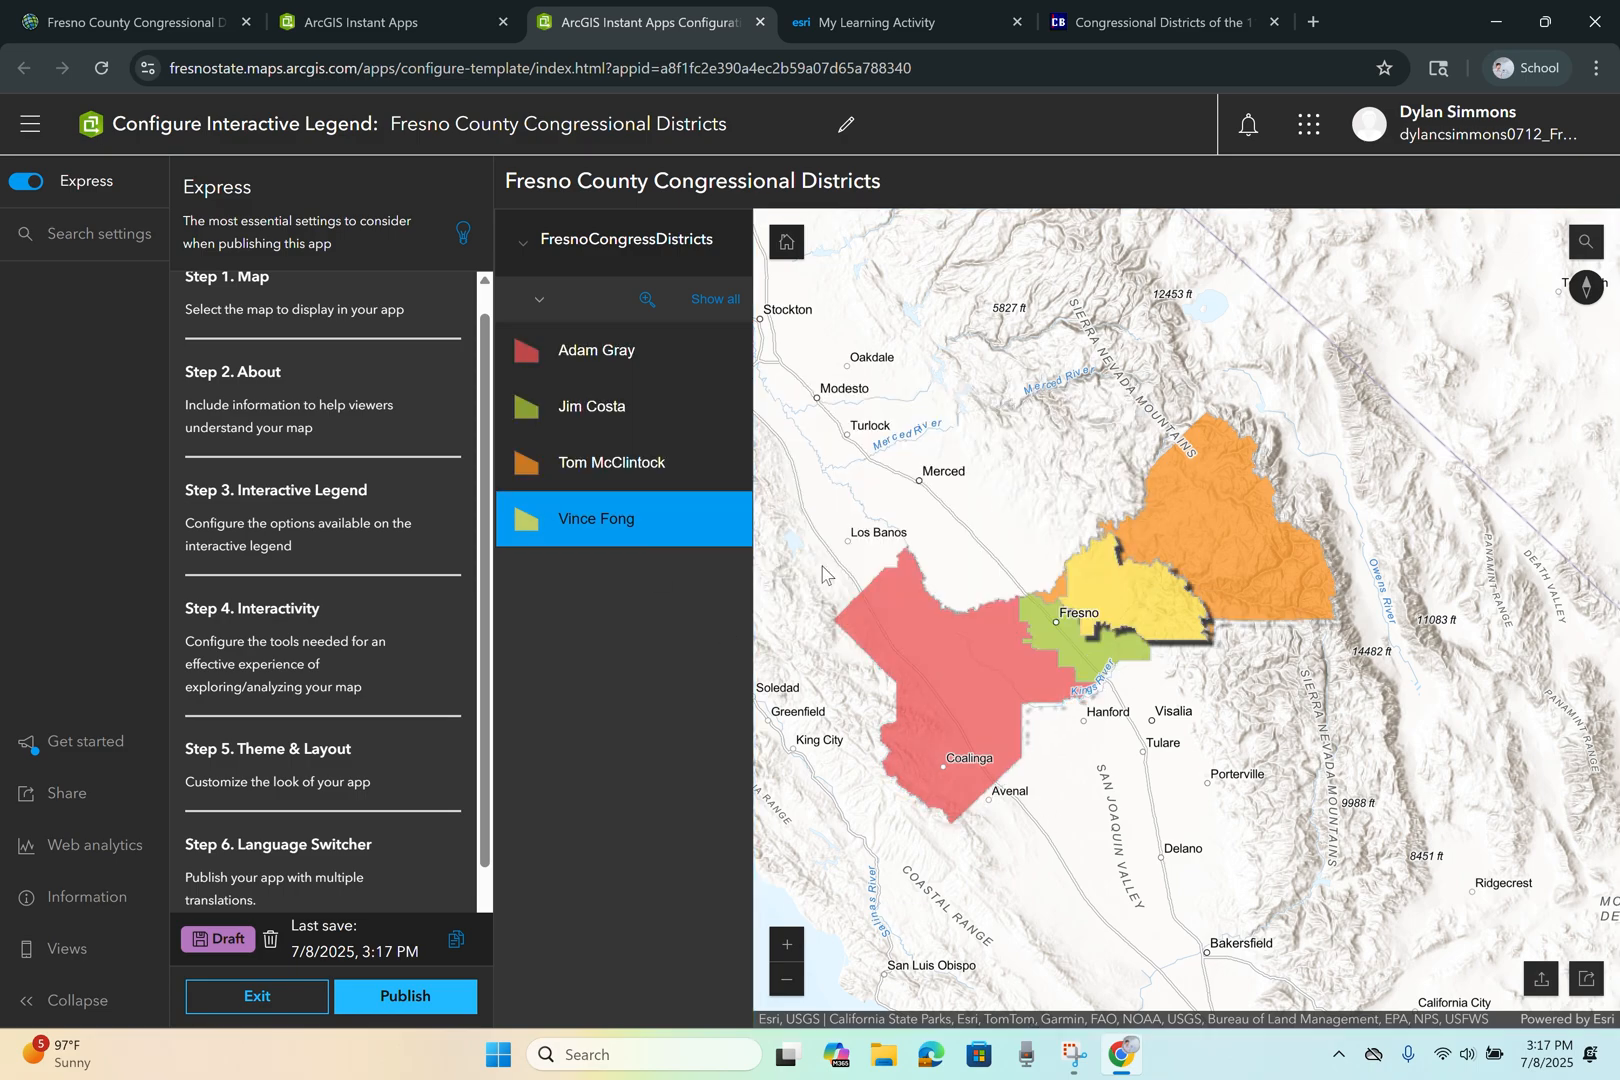
# - Test the preview legend by highlighting the Tom McClintock, Jim Costa and Adam Gray districts one after another
pyautogui.click(524, 532)
pyautogui.click(540, 462)
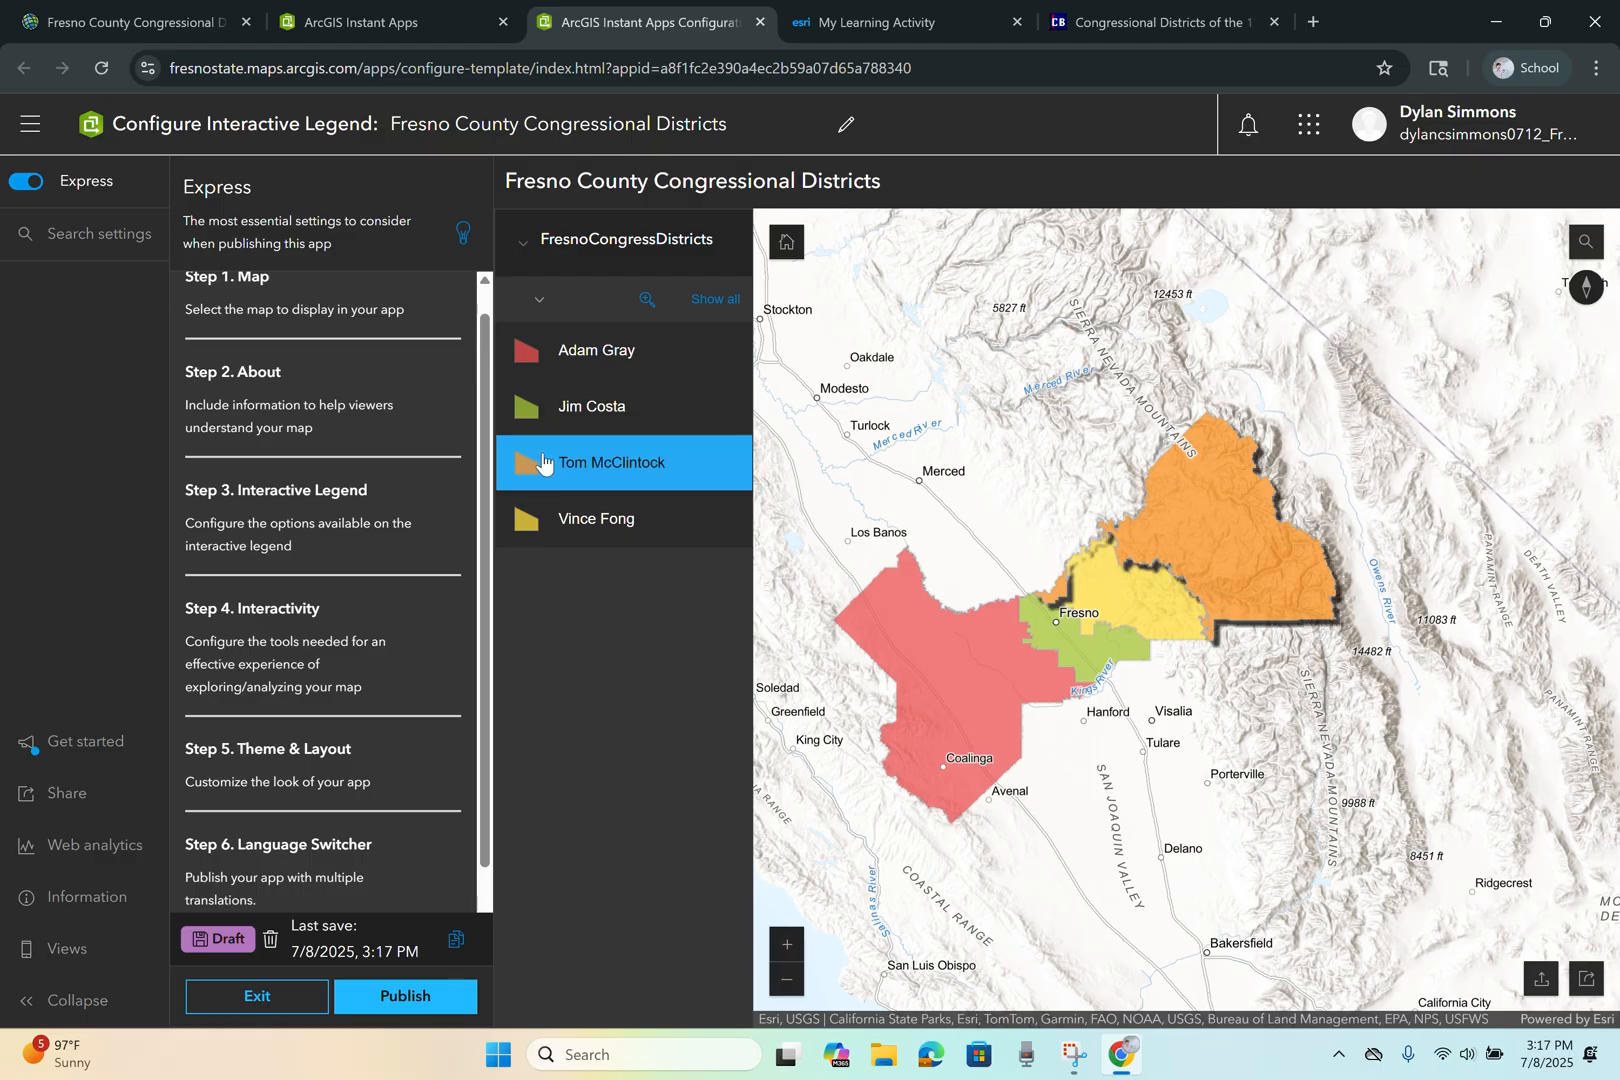
pyautogui.click(542, 462)
pyautogui.click(546, 428)
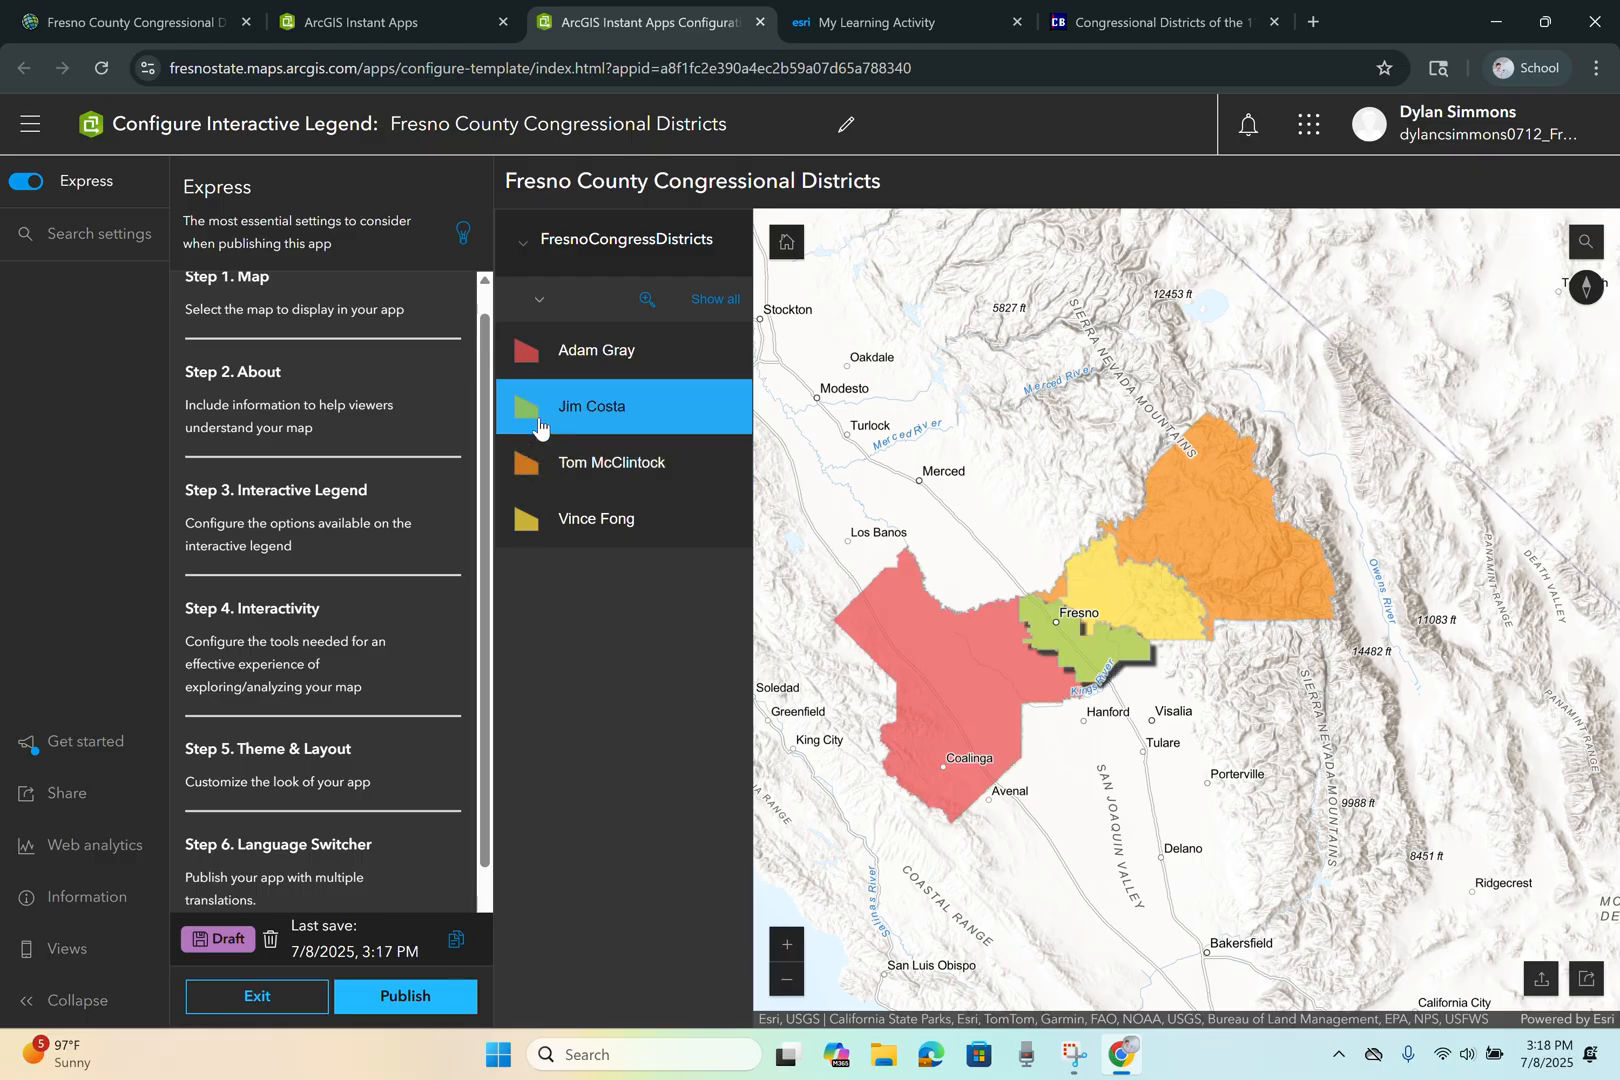
pyautogui.click(558, 405)
pyautogui.click(573, 378)
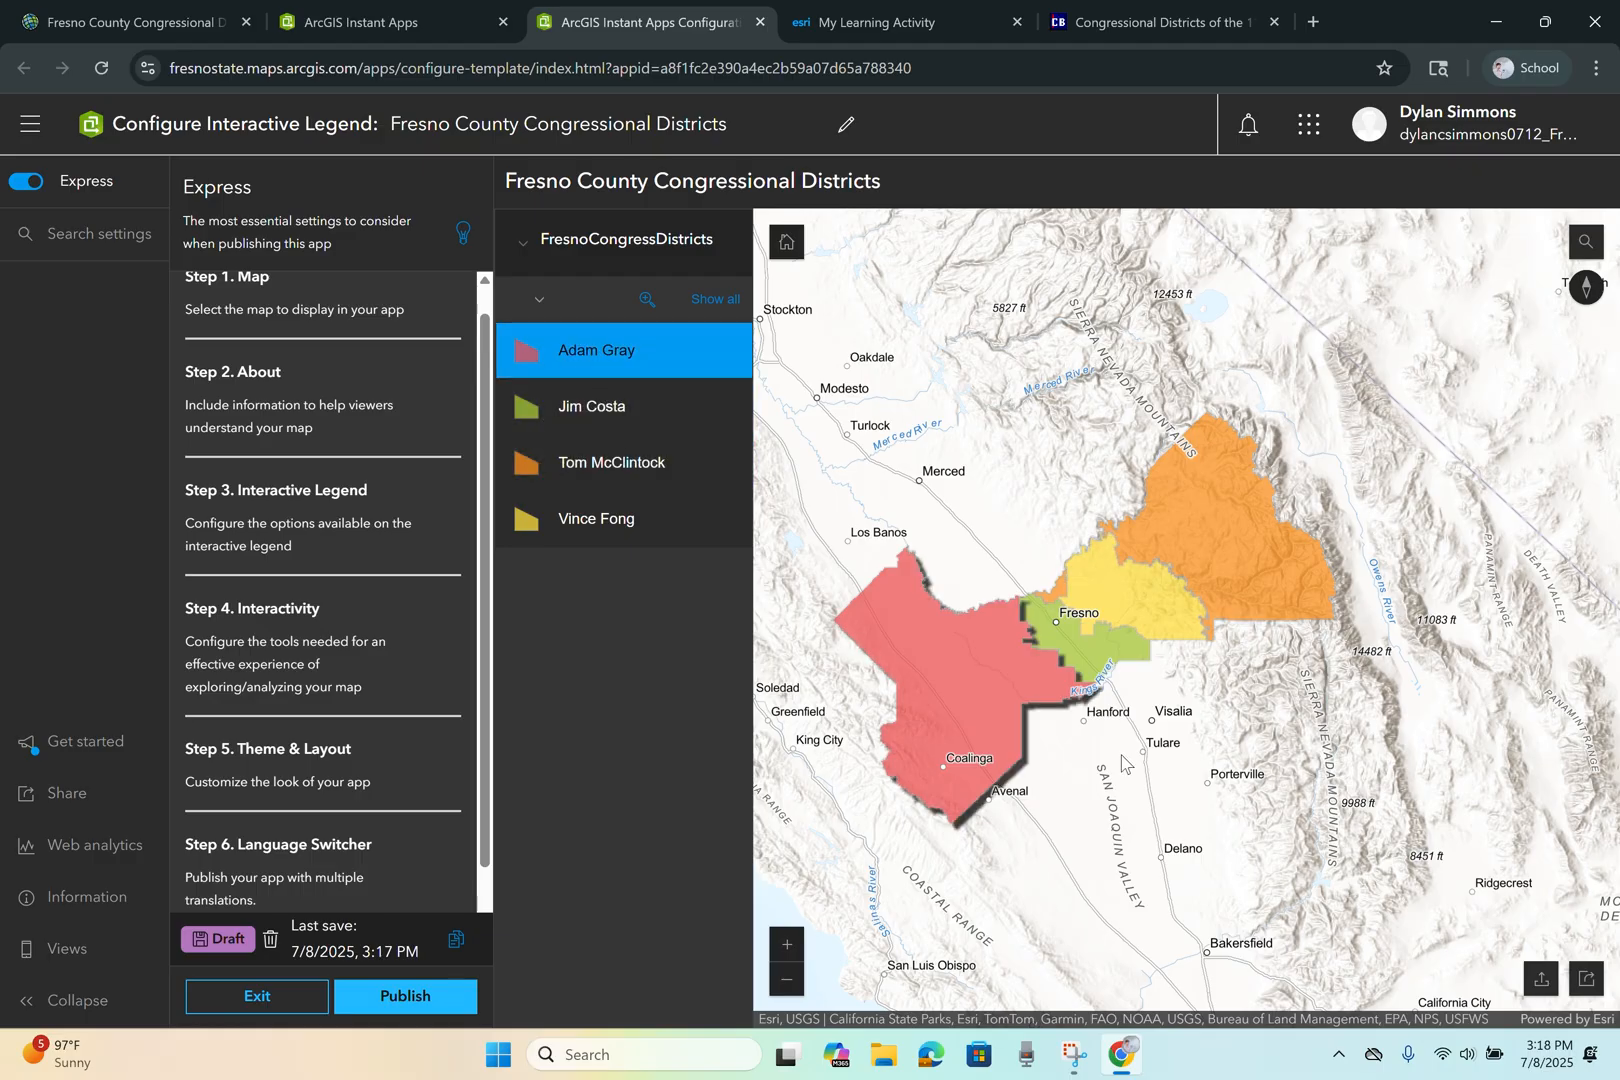
pyautogui.scroll(3, 1060, 686)
pyautogui.scroll(-3, 980, 540)
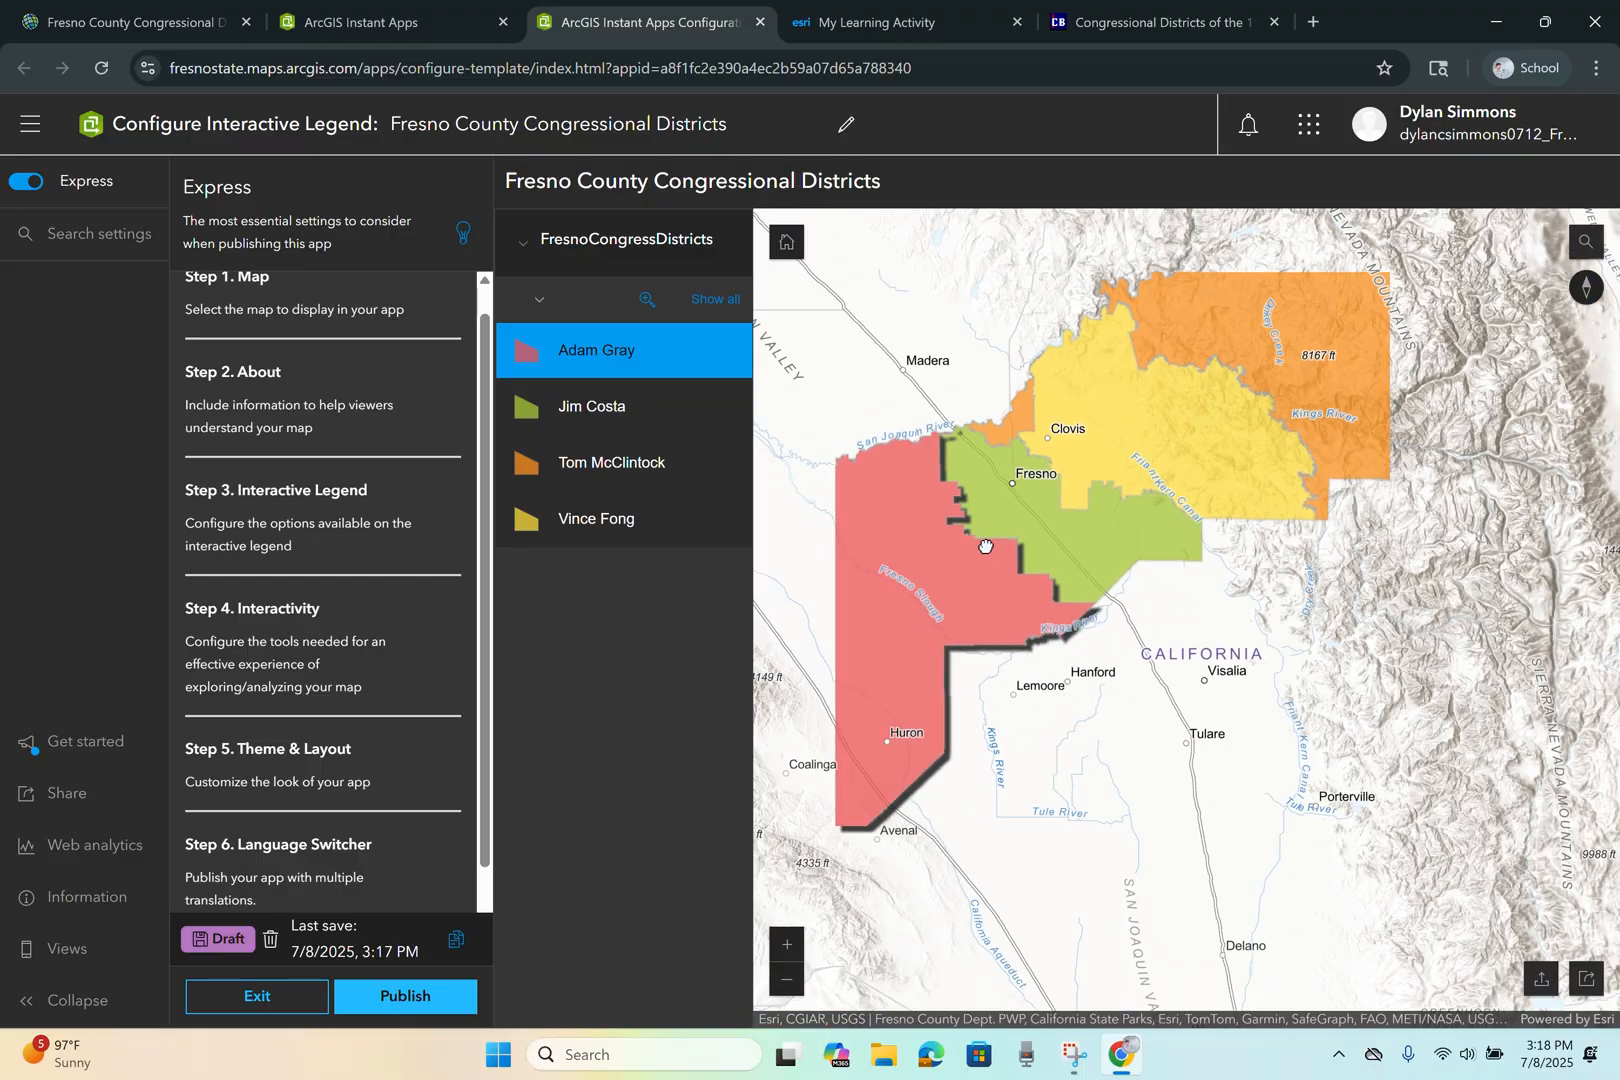
pyautogui.moveTo(1029, 612); pyautogui.dragTo(1037, 624)
# - Set the interactive legend's visualization mode to Drop Shadow + Gray and return to the Express overview
pyautogui.click(415, 555)
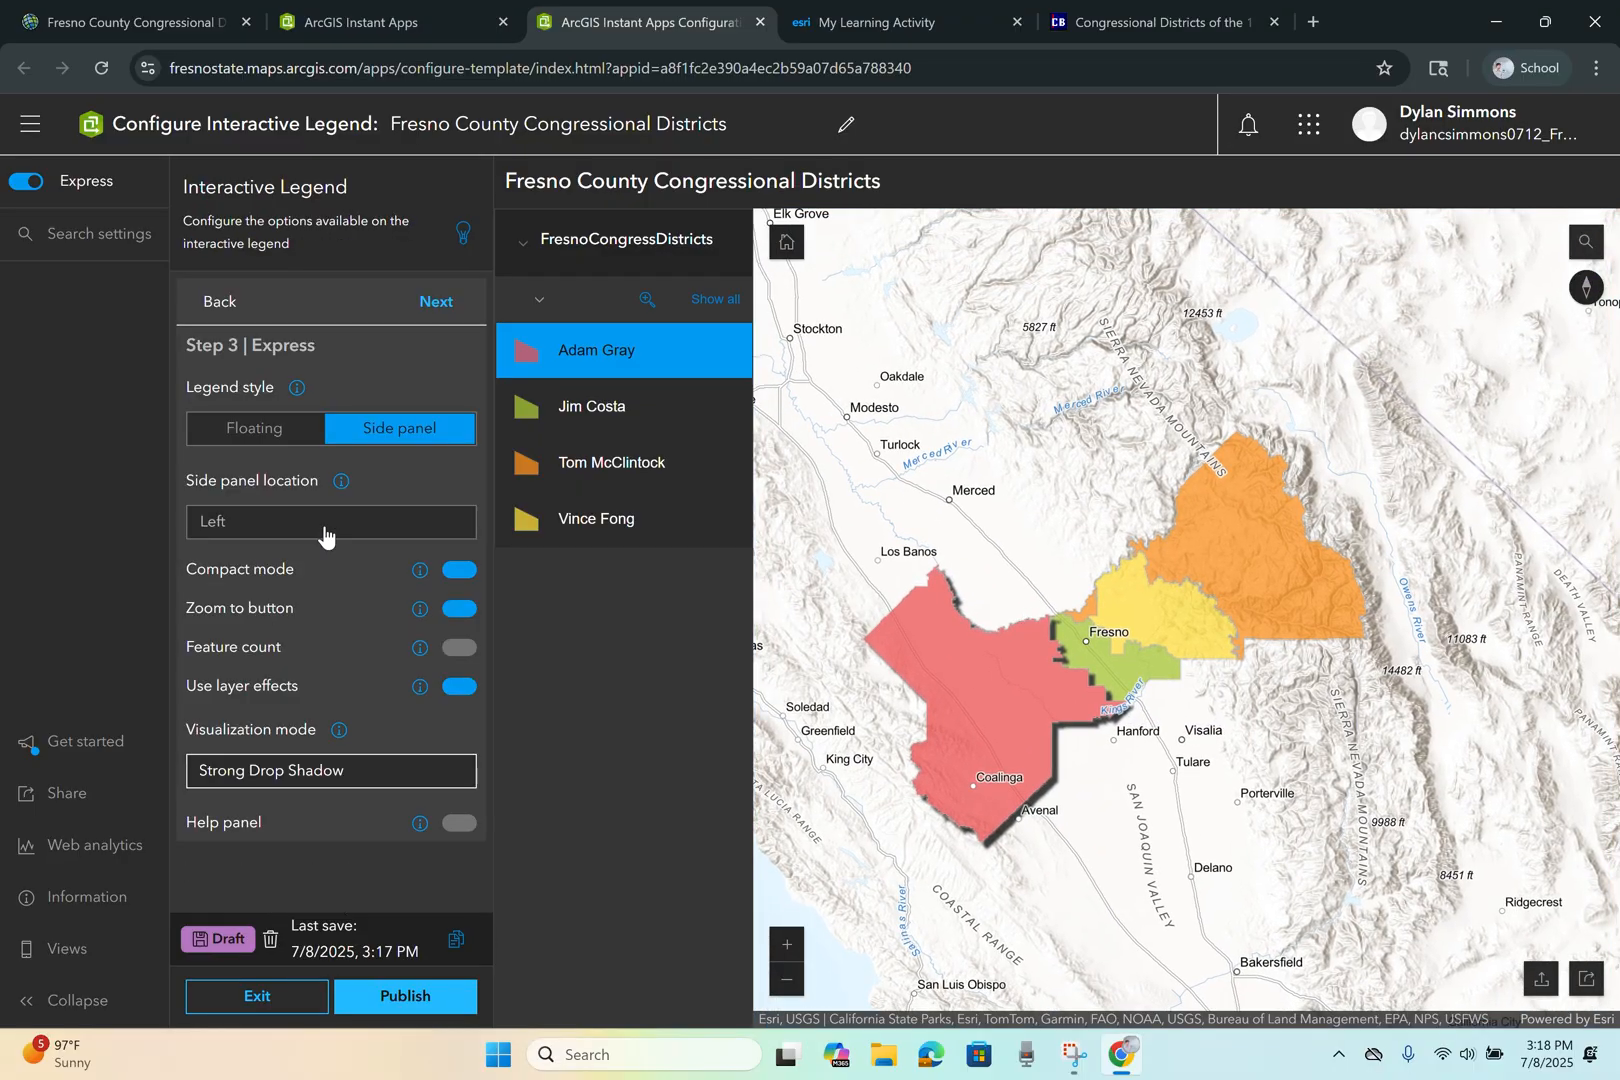
pyautogui.click(371, 779)
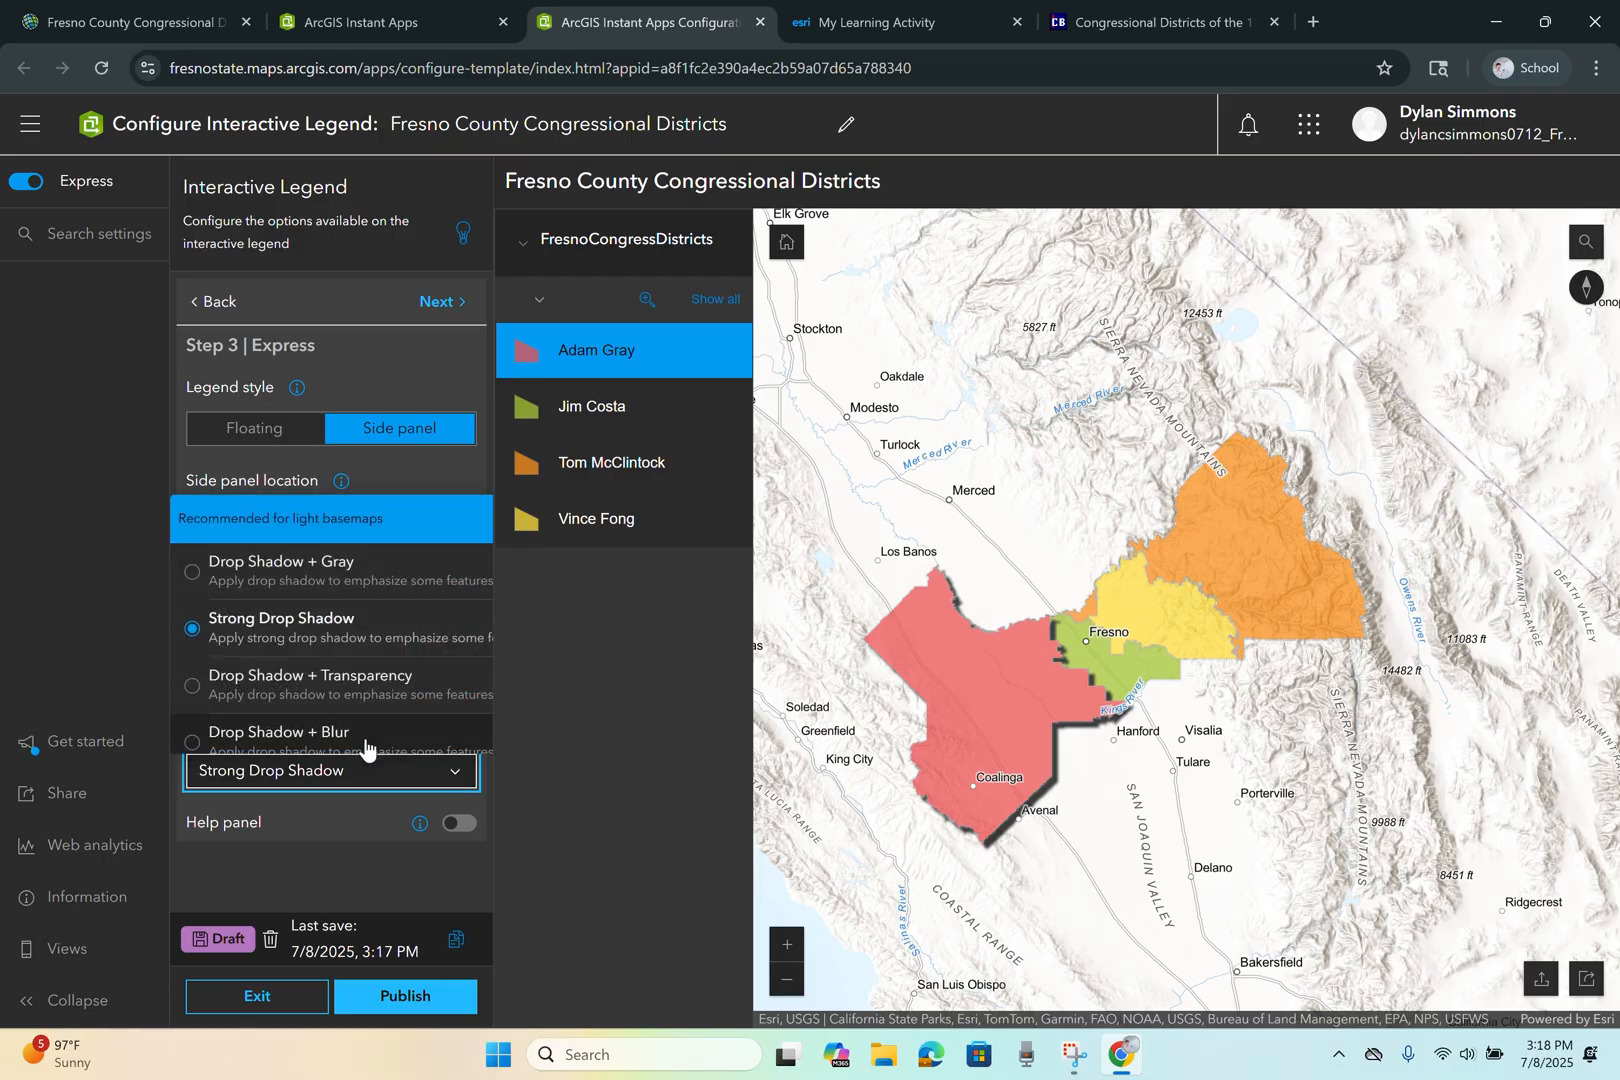
pyautogui.click(381, 583)
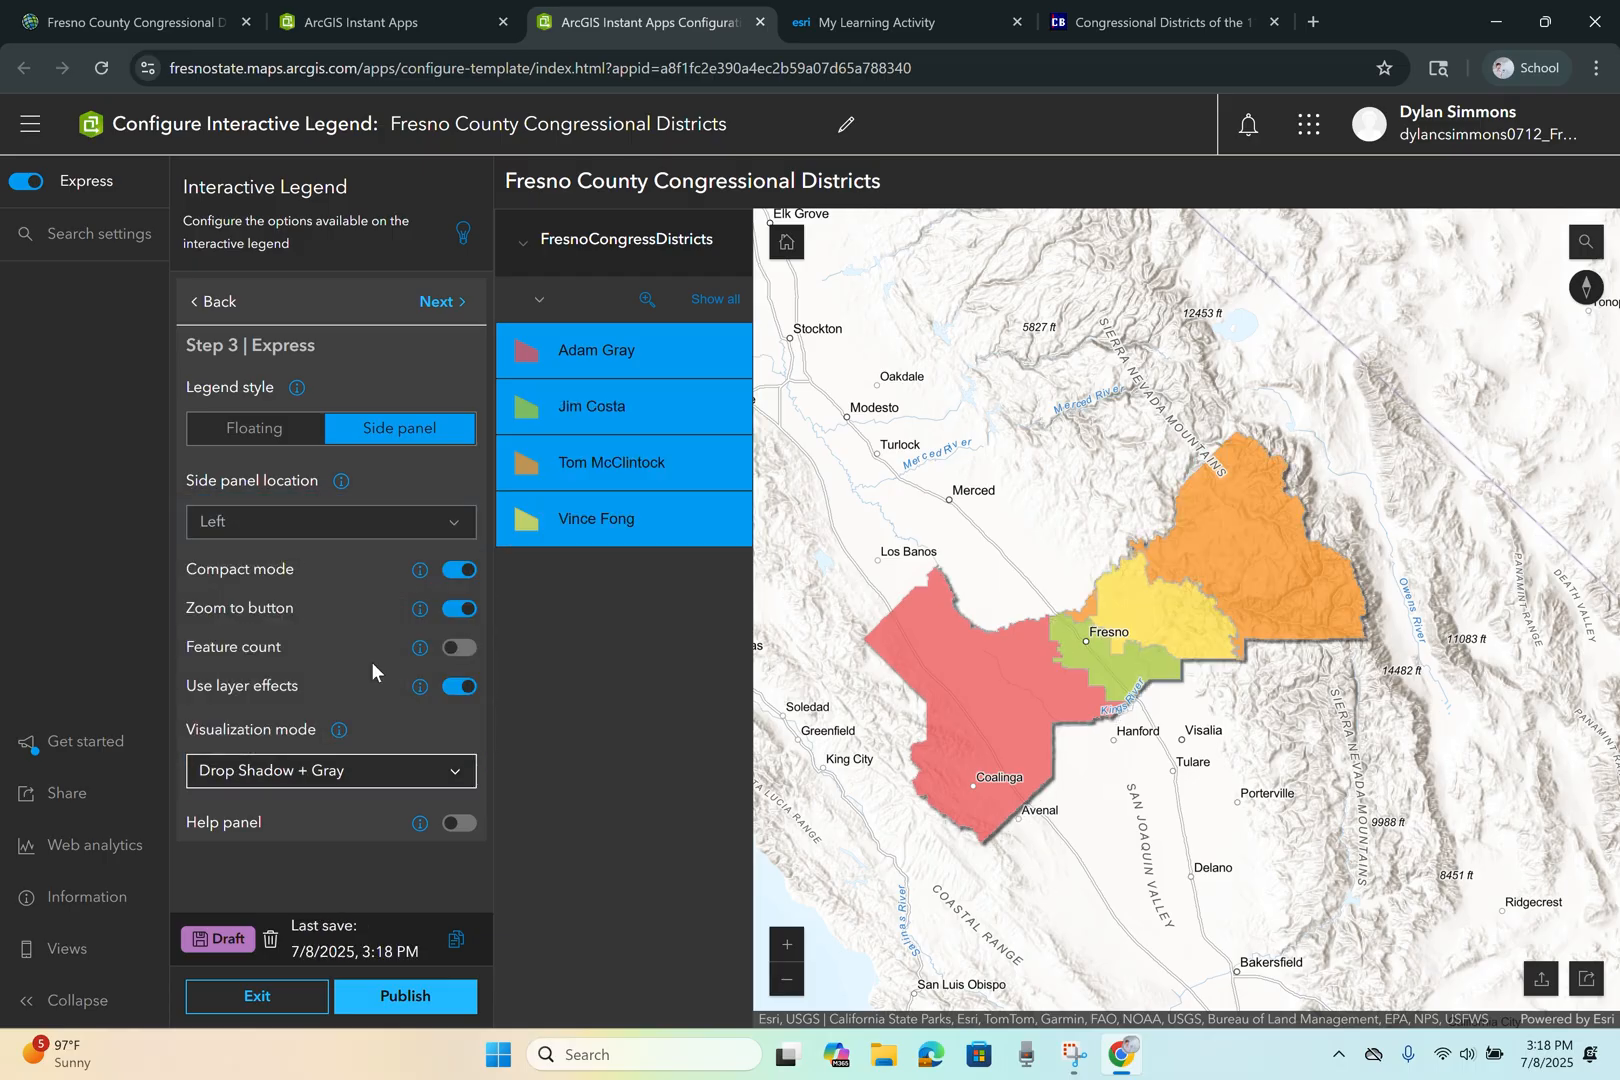
pyautogui.click(198, 300)
pyautogui.scroll(-1, 320, 640)
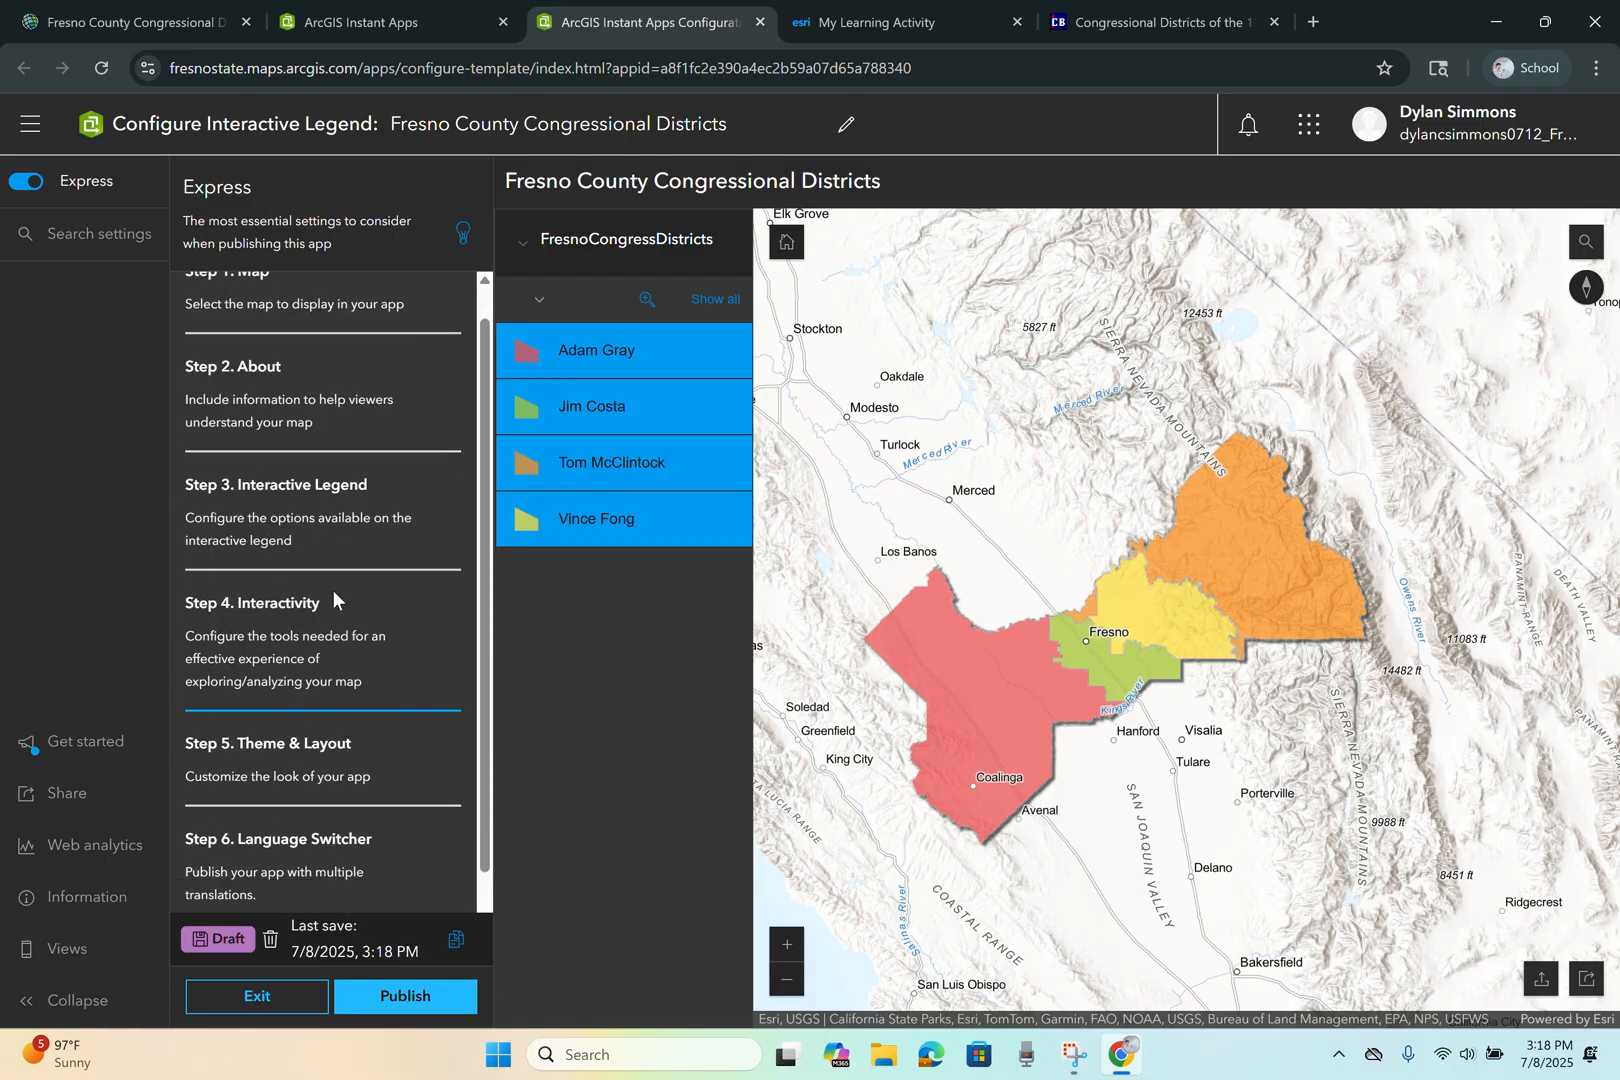
# - Publish the Fresno County Congressional Districts app and launch it
pyautogui.click(411, 998)
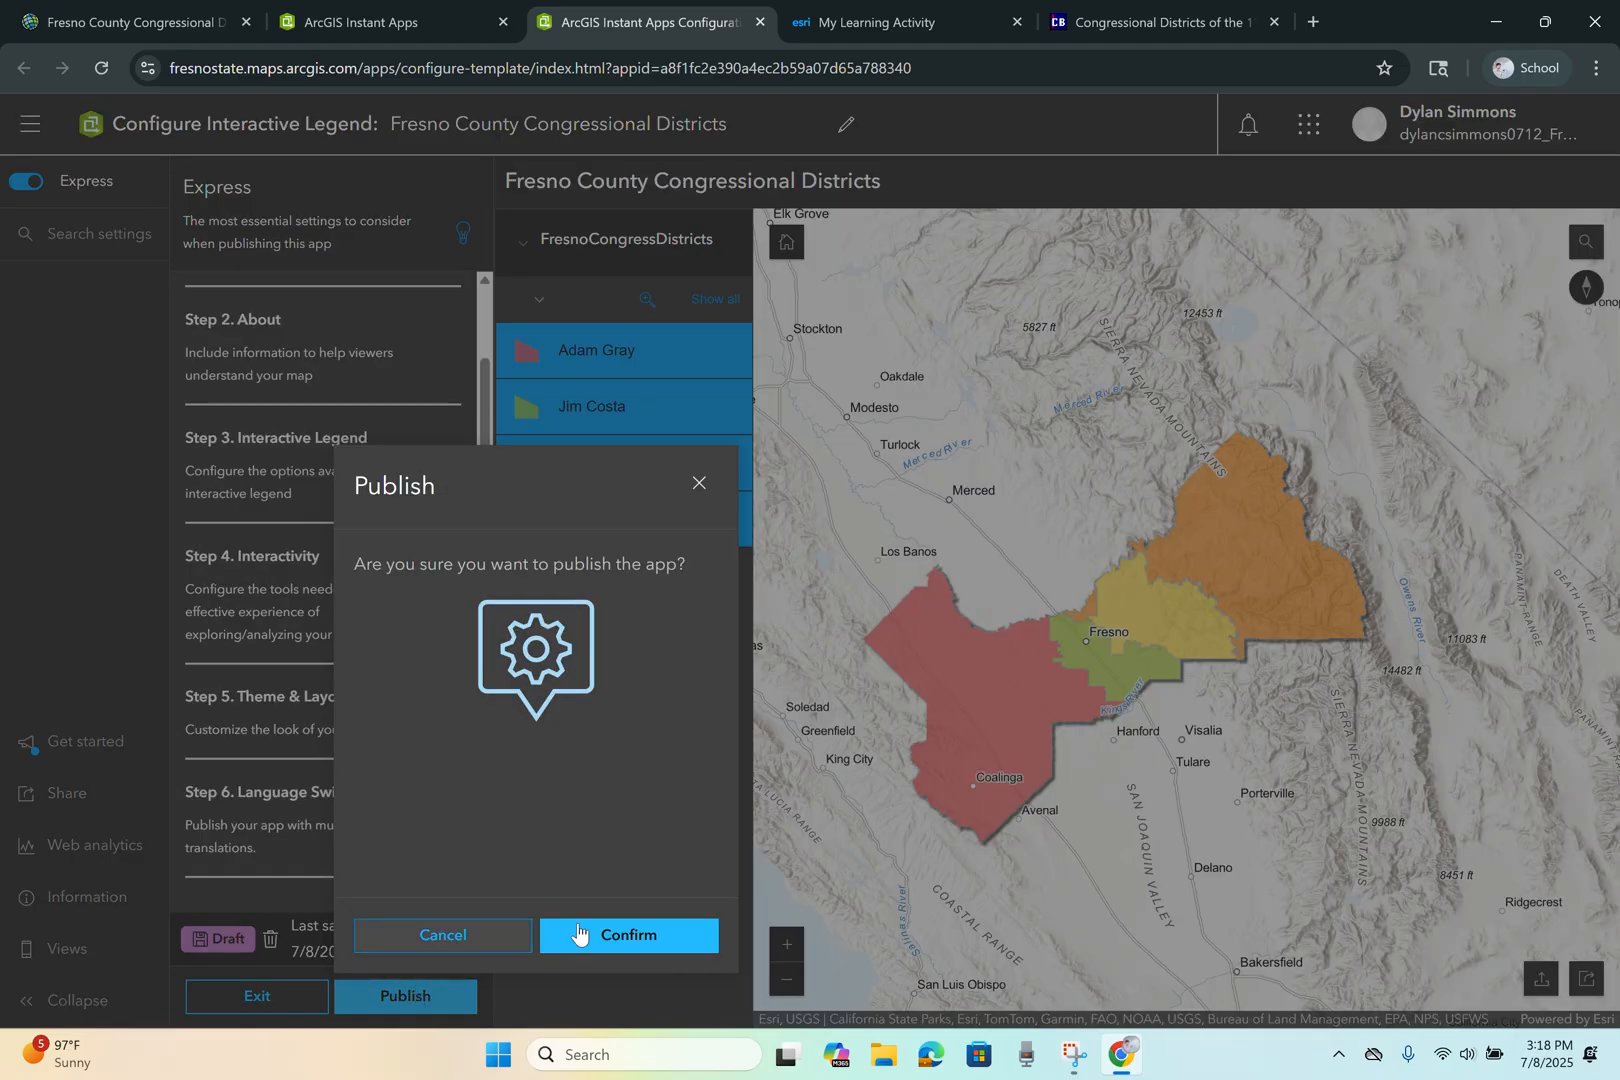
pyautogui.click(623, 938)
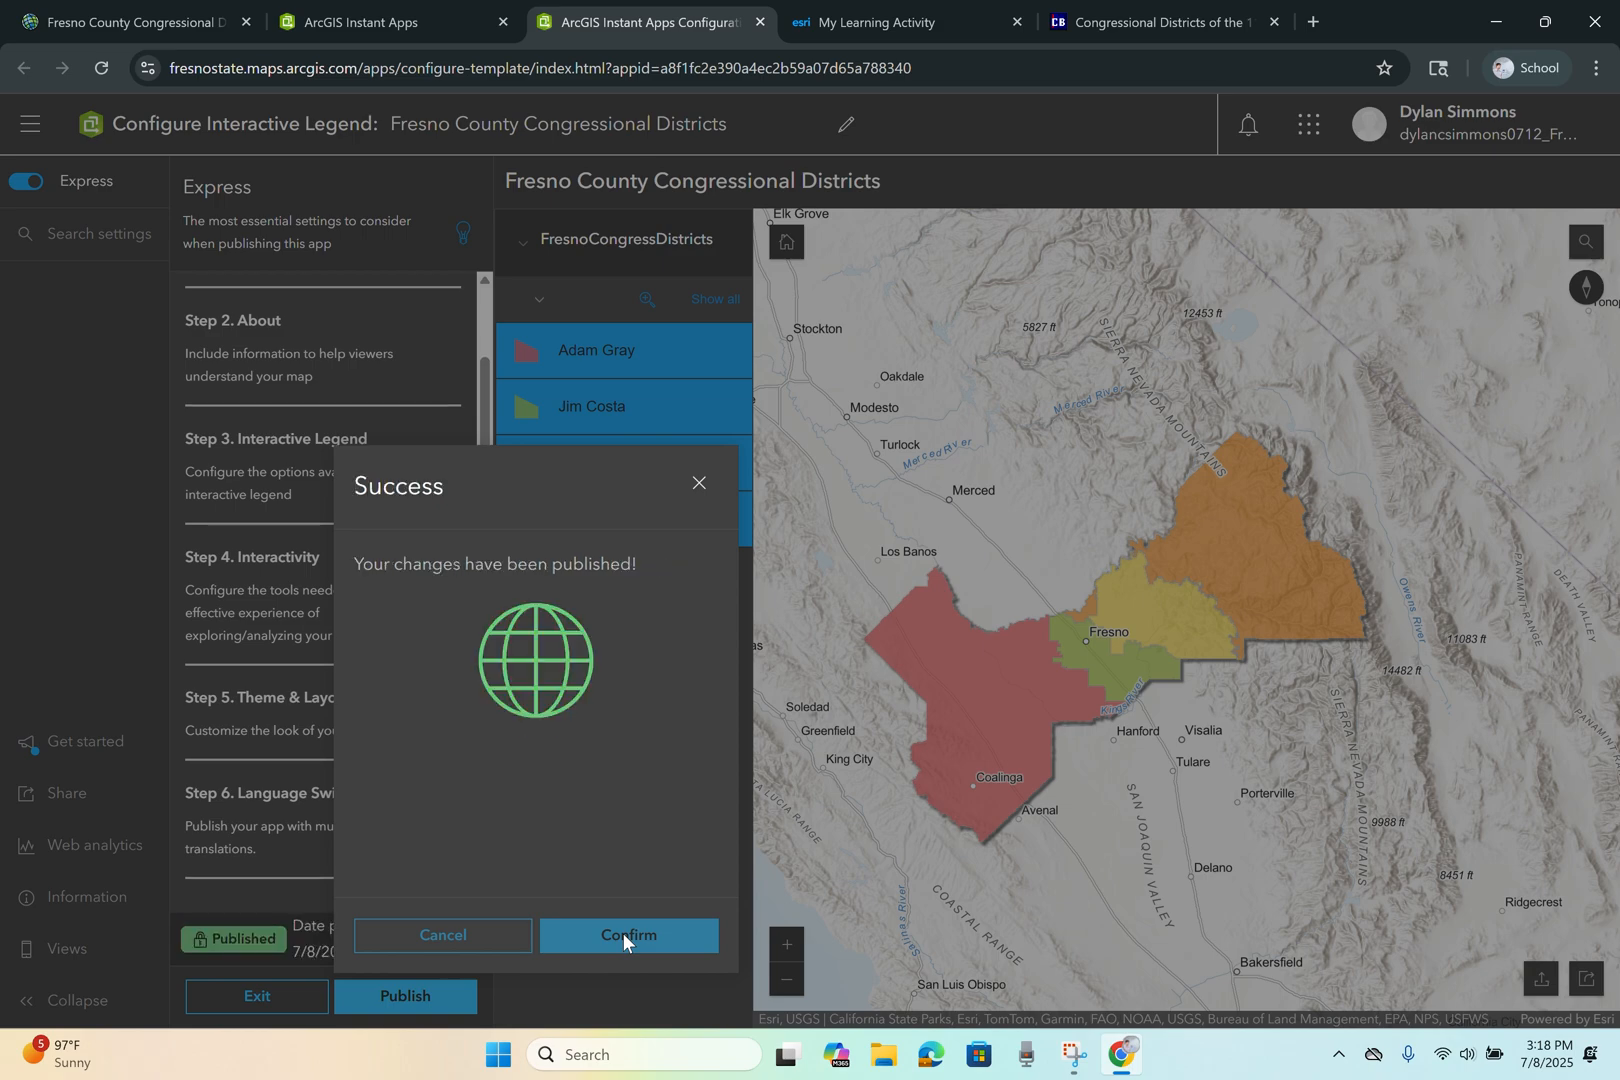
pyautogui.click(623, 933)
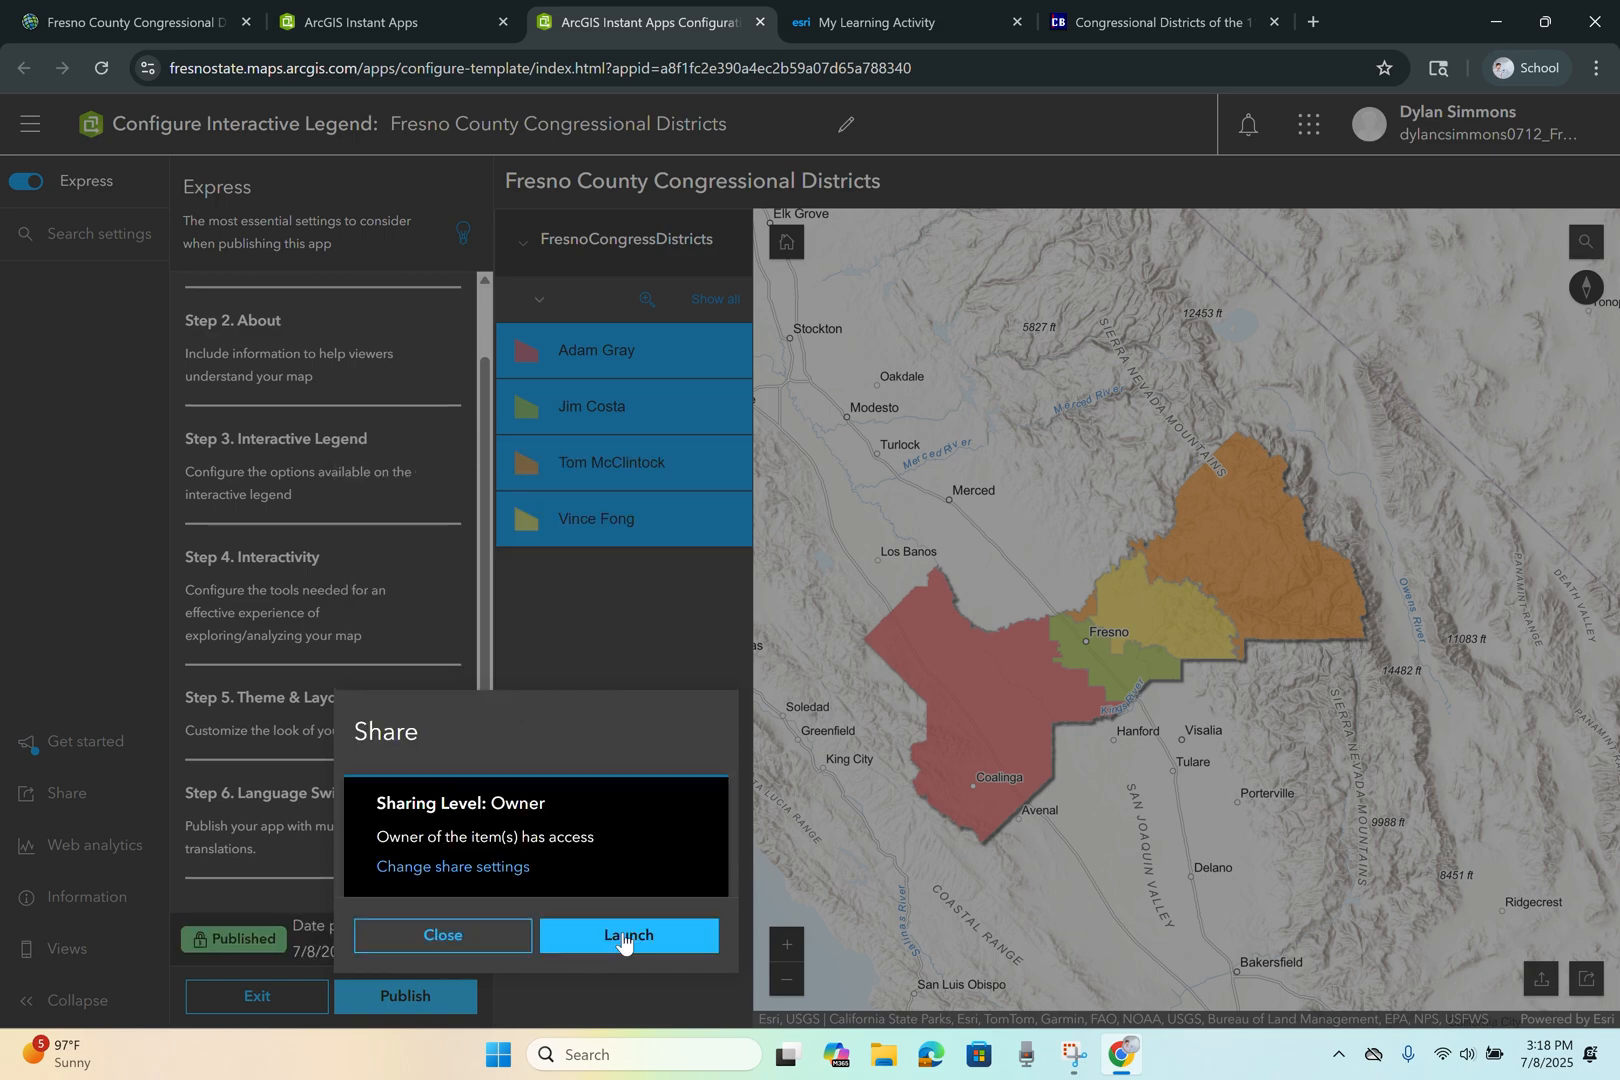
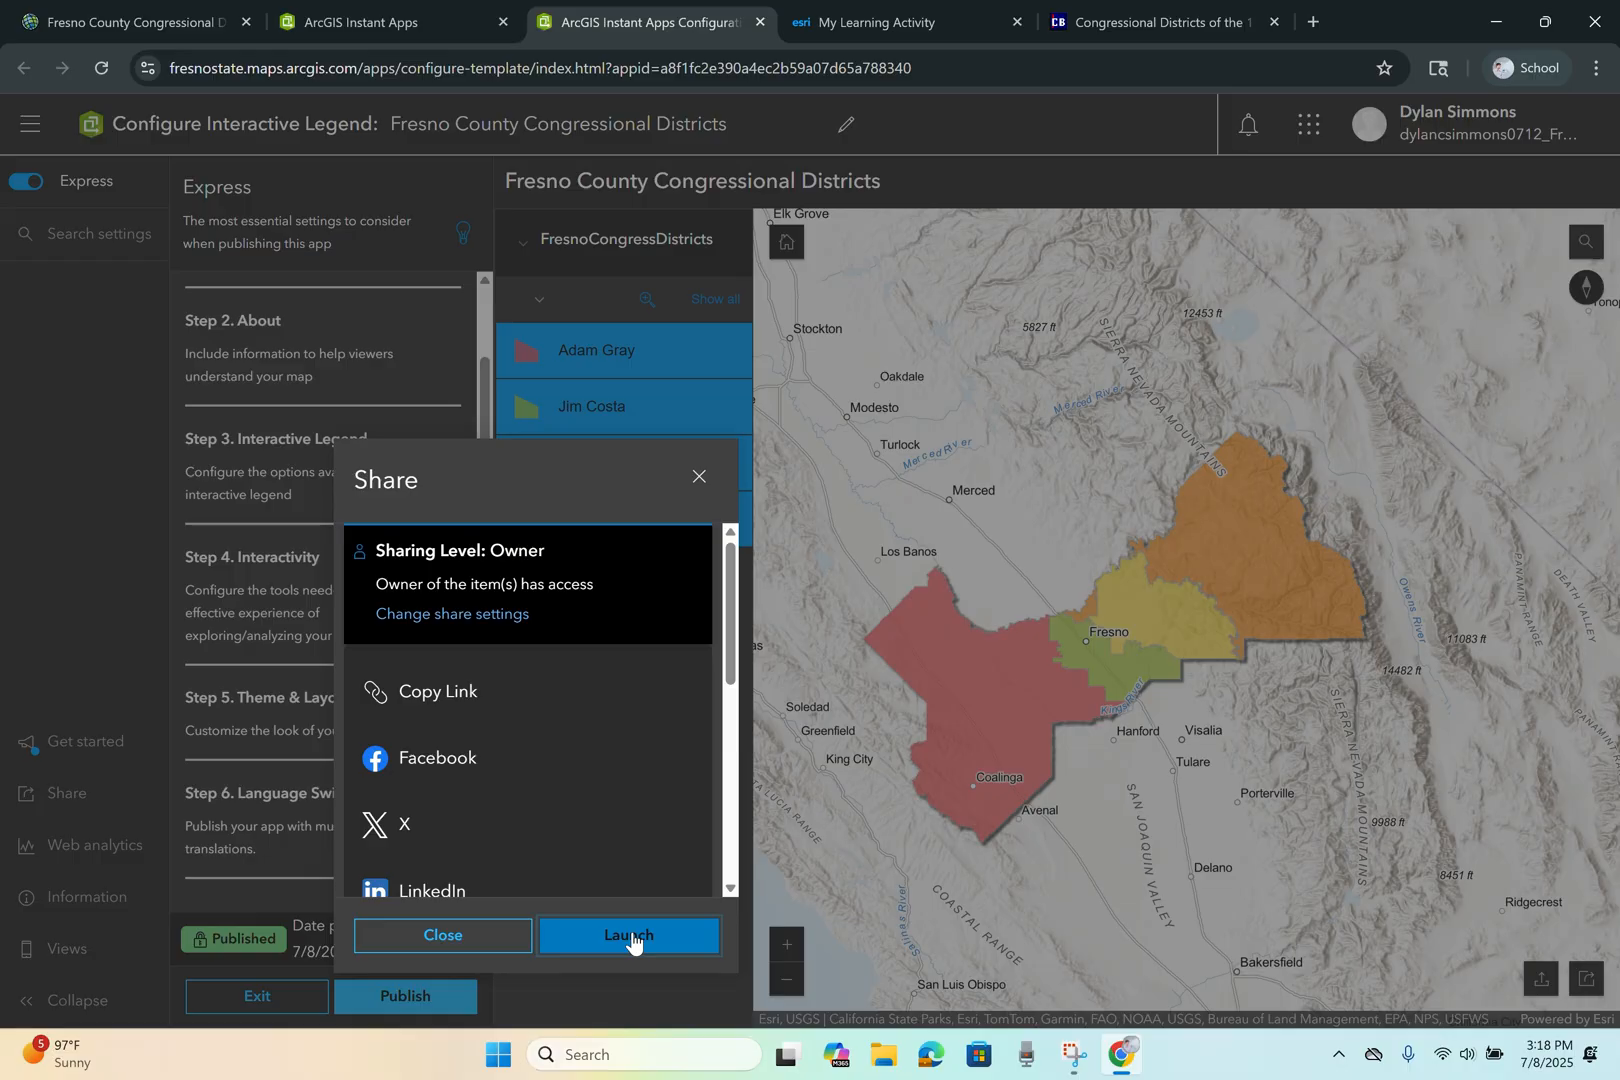
pyautogui.click(630, 936)
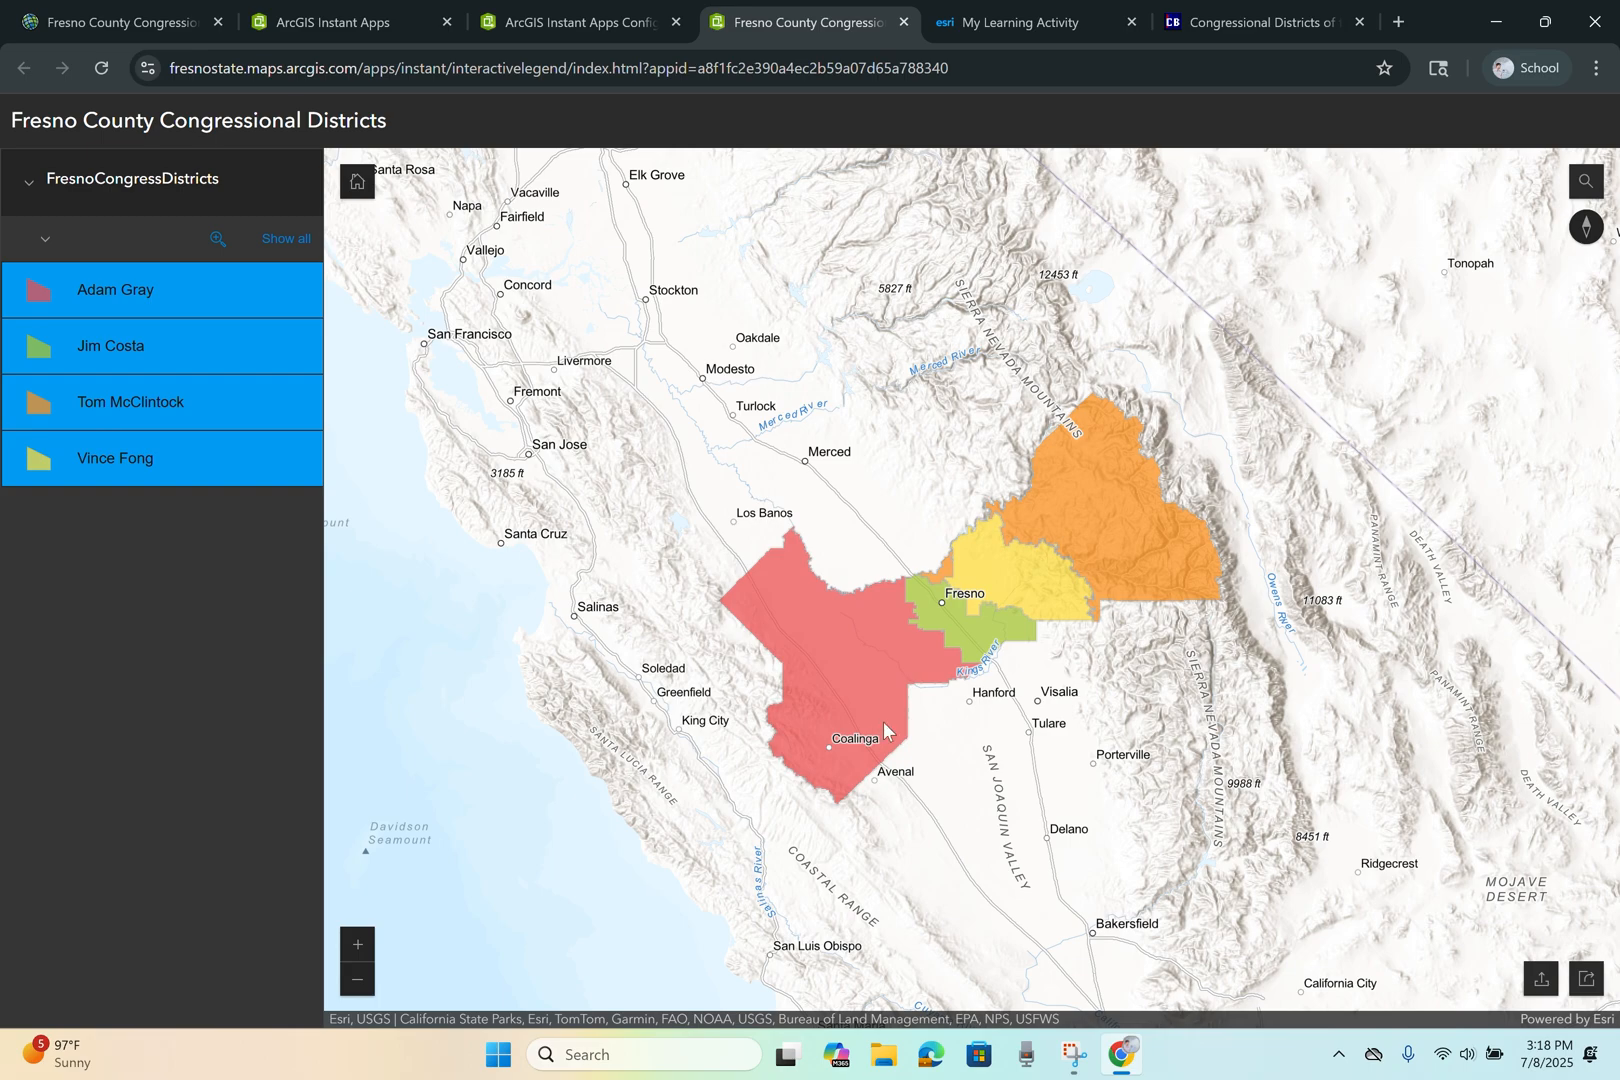
# - In the launched app, highlight Jim Costa's district and search for "Fresno State", choosing Fresno State Aquatic Centre
pyautogui.scroll(2, 1015, 641)
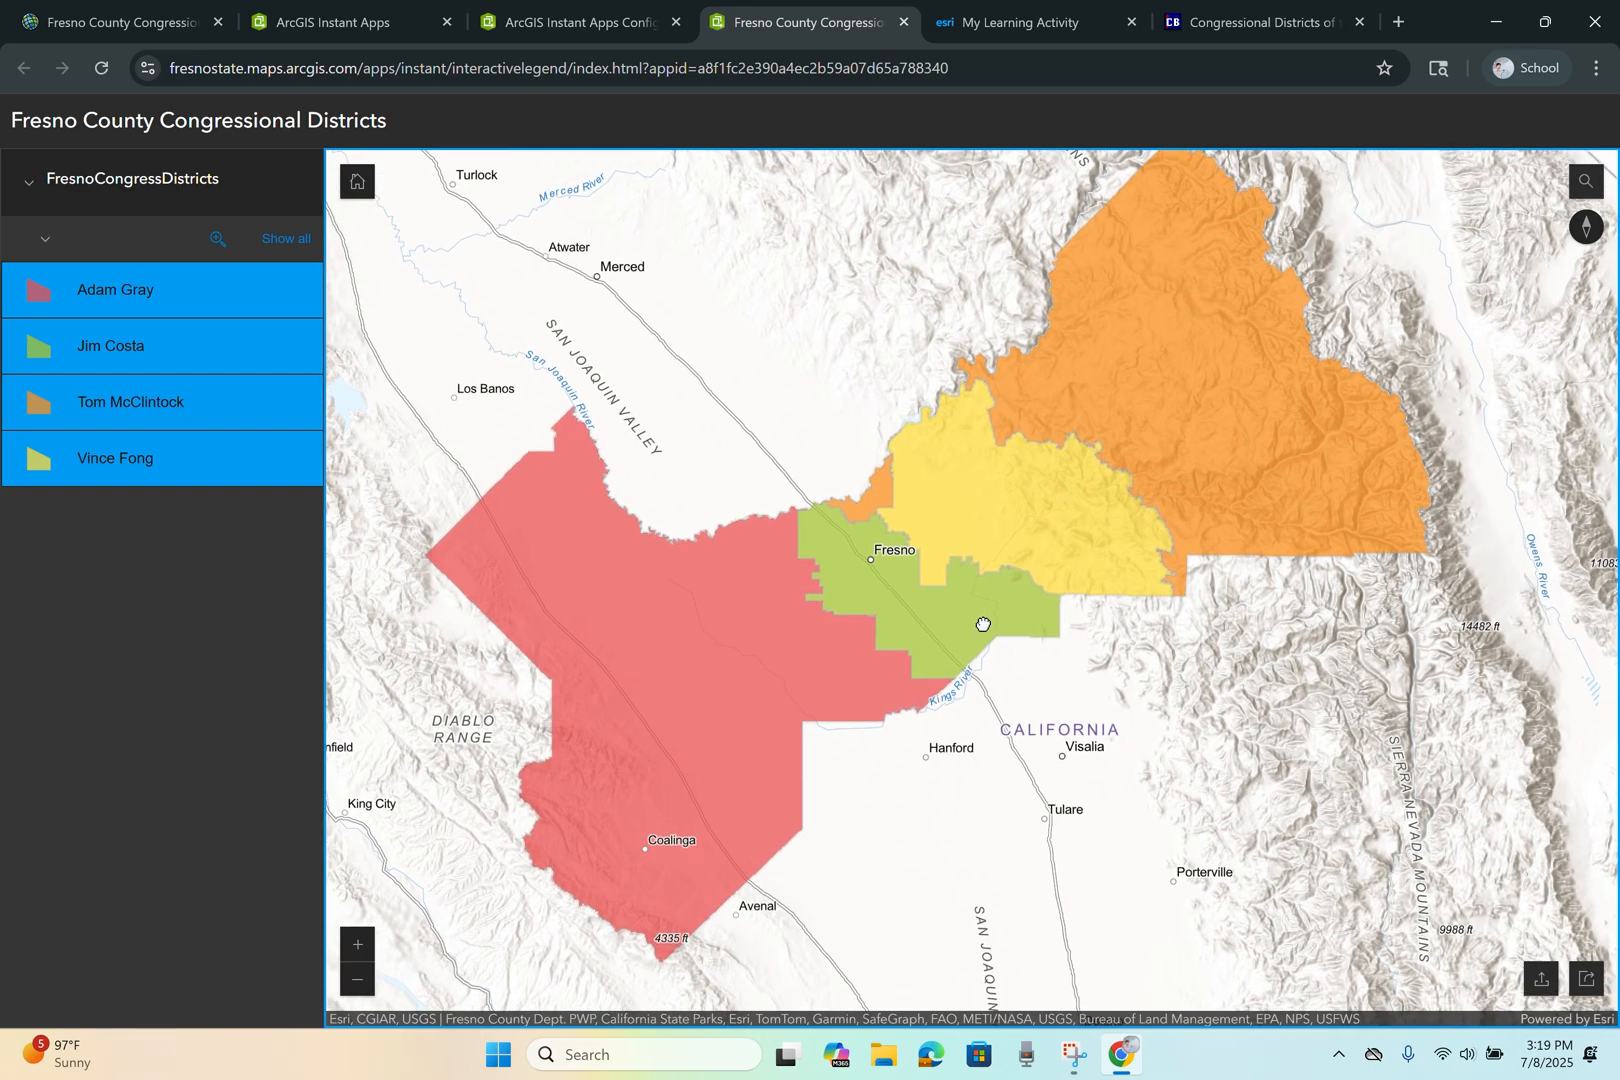
pyautogui.click(175, 348)
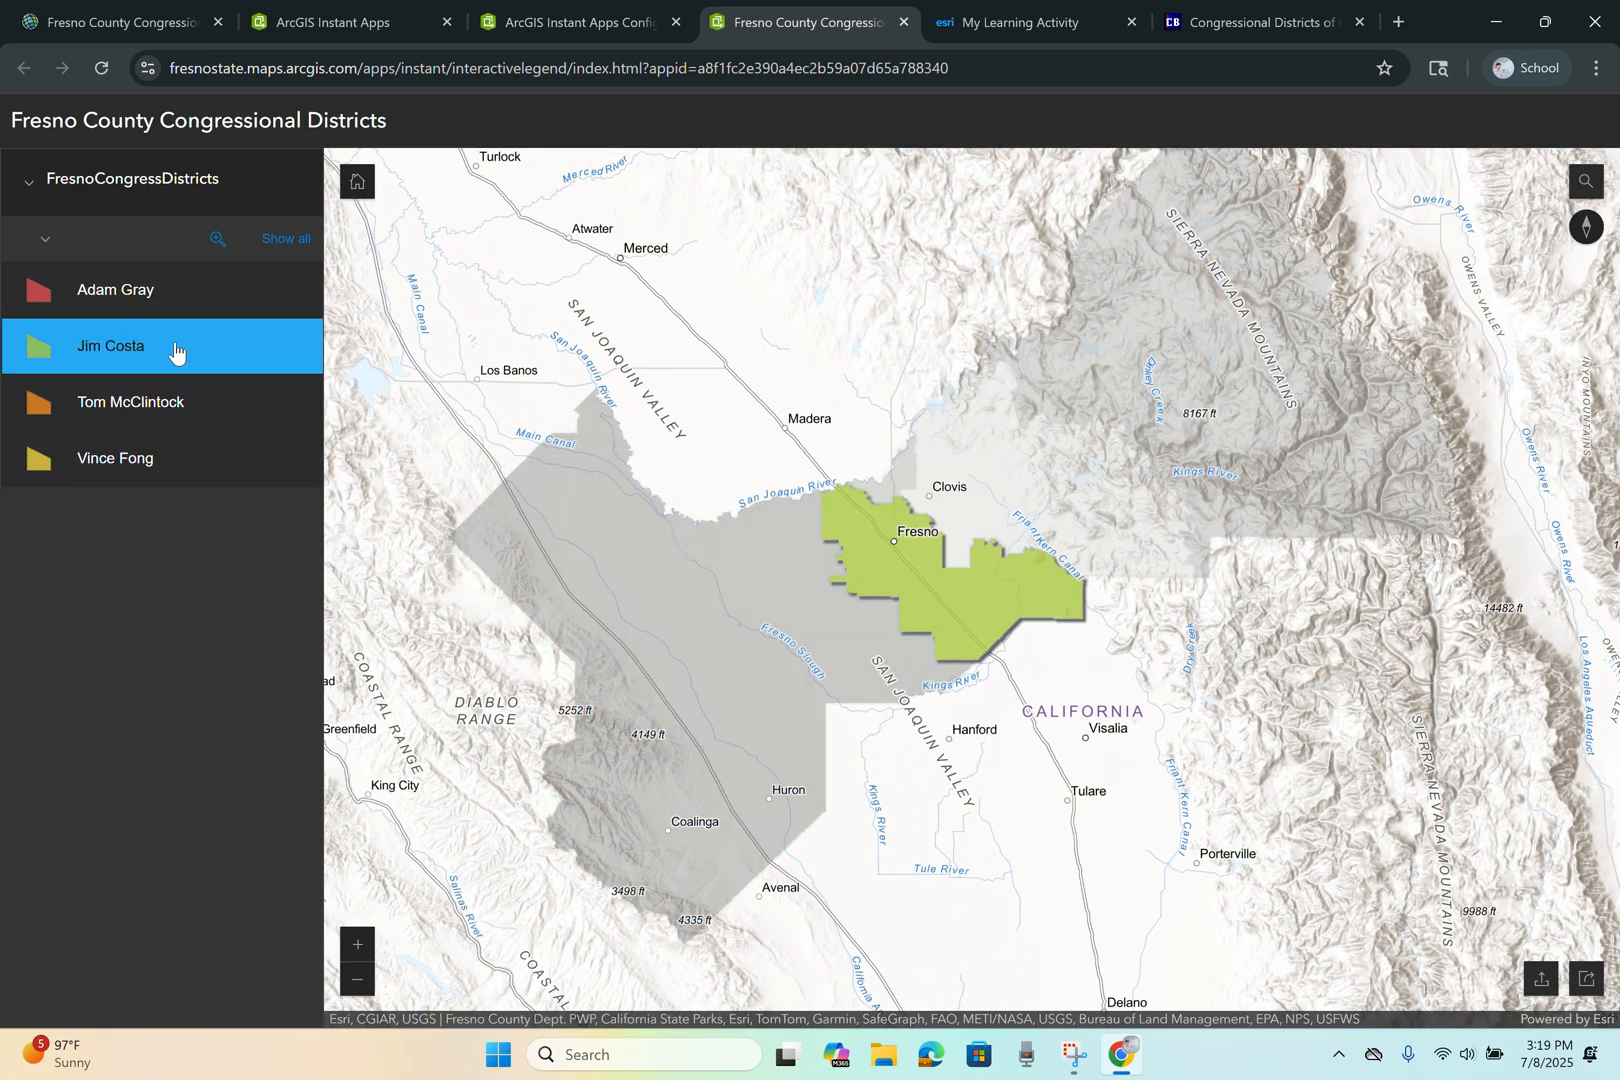
pyautogui.click(1585, 181)
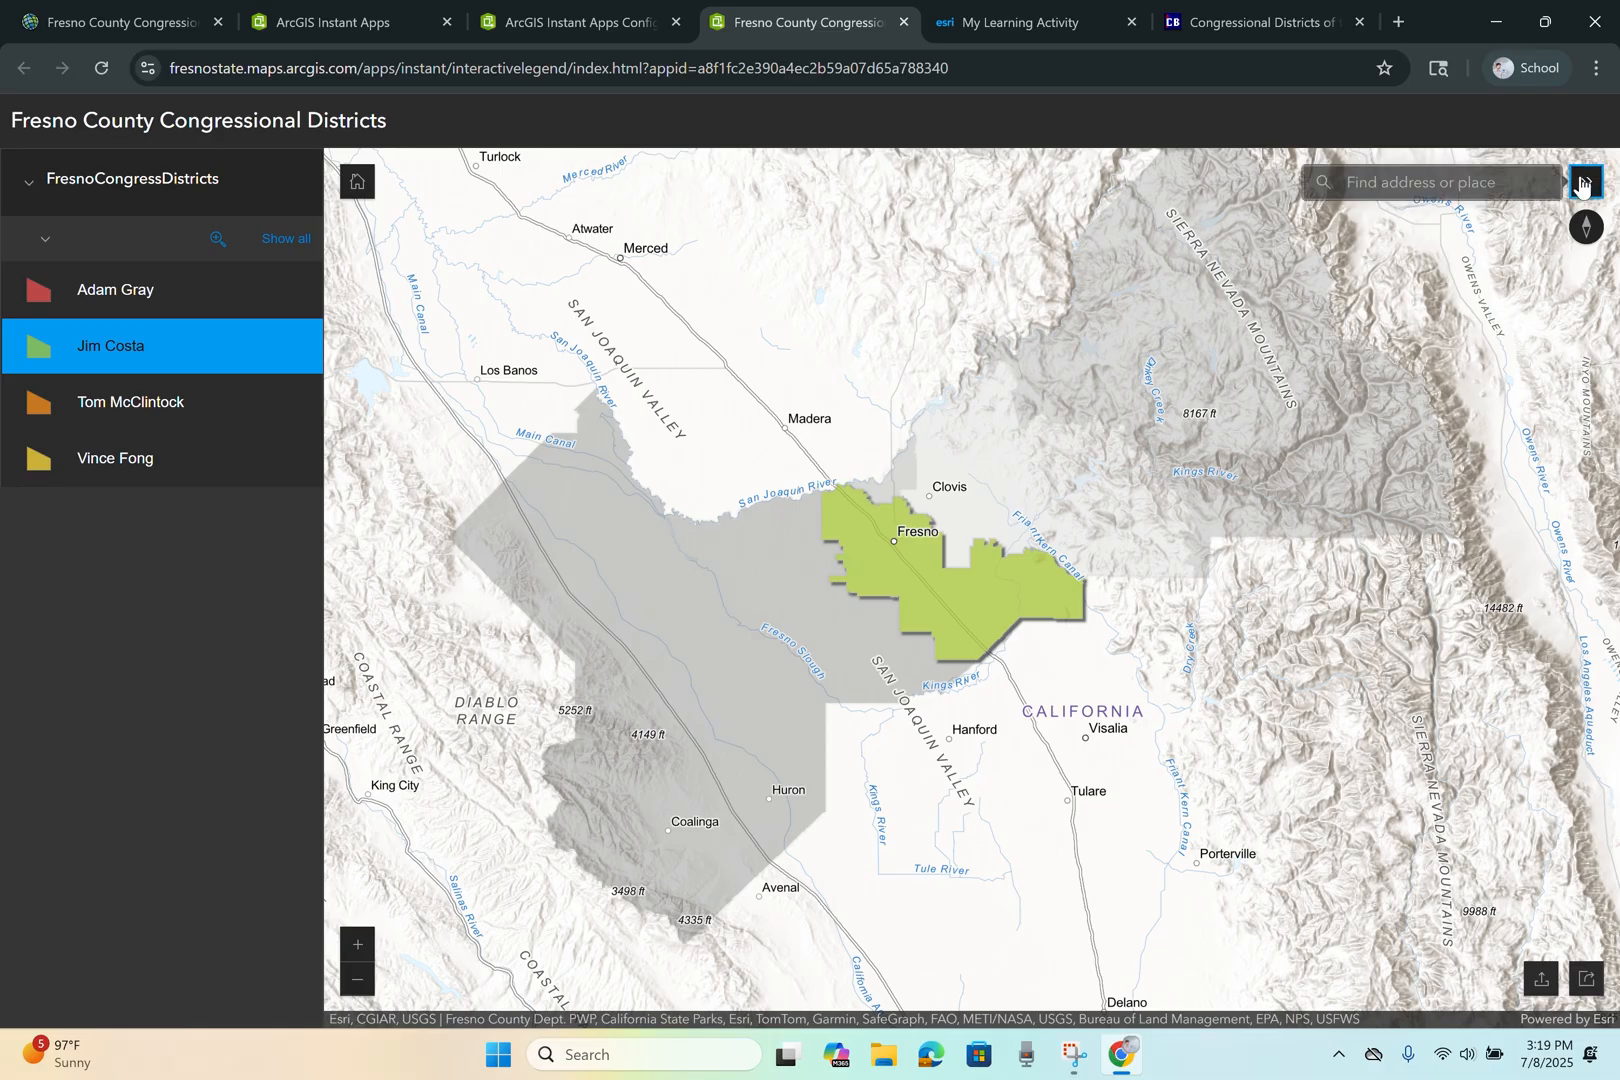
pyautogui.click(1383, 182)
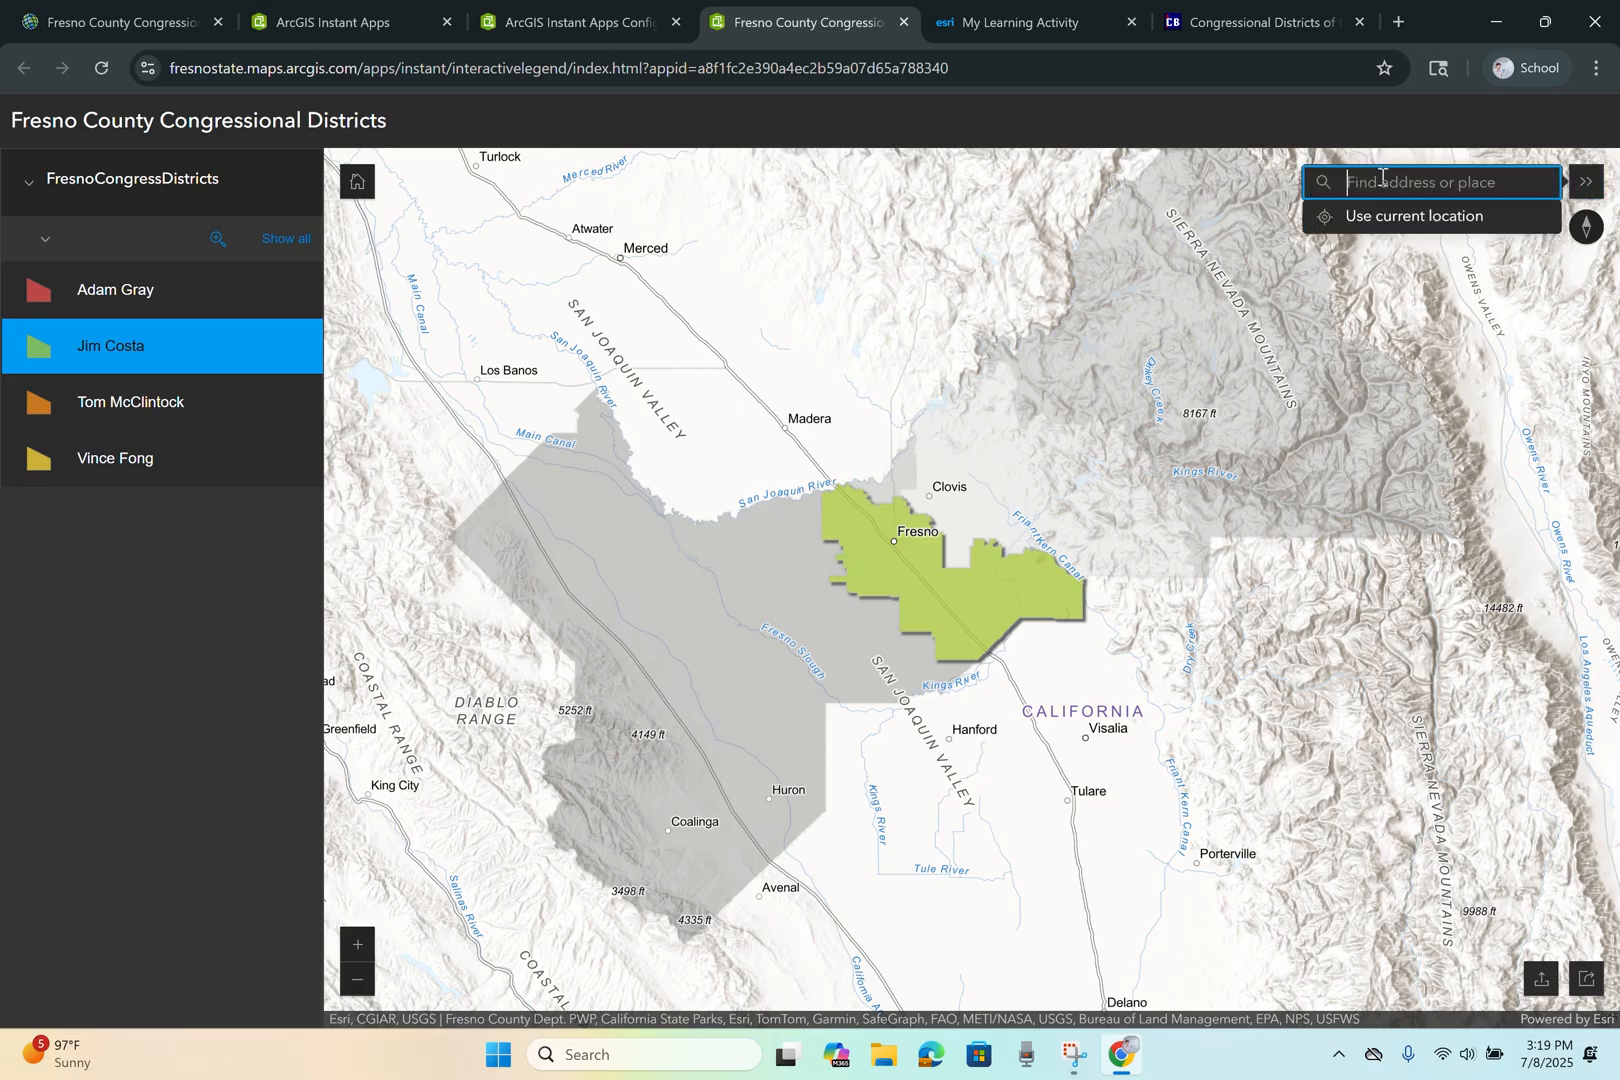
pyautogui.write('Fresno State')
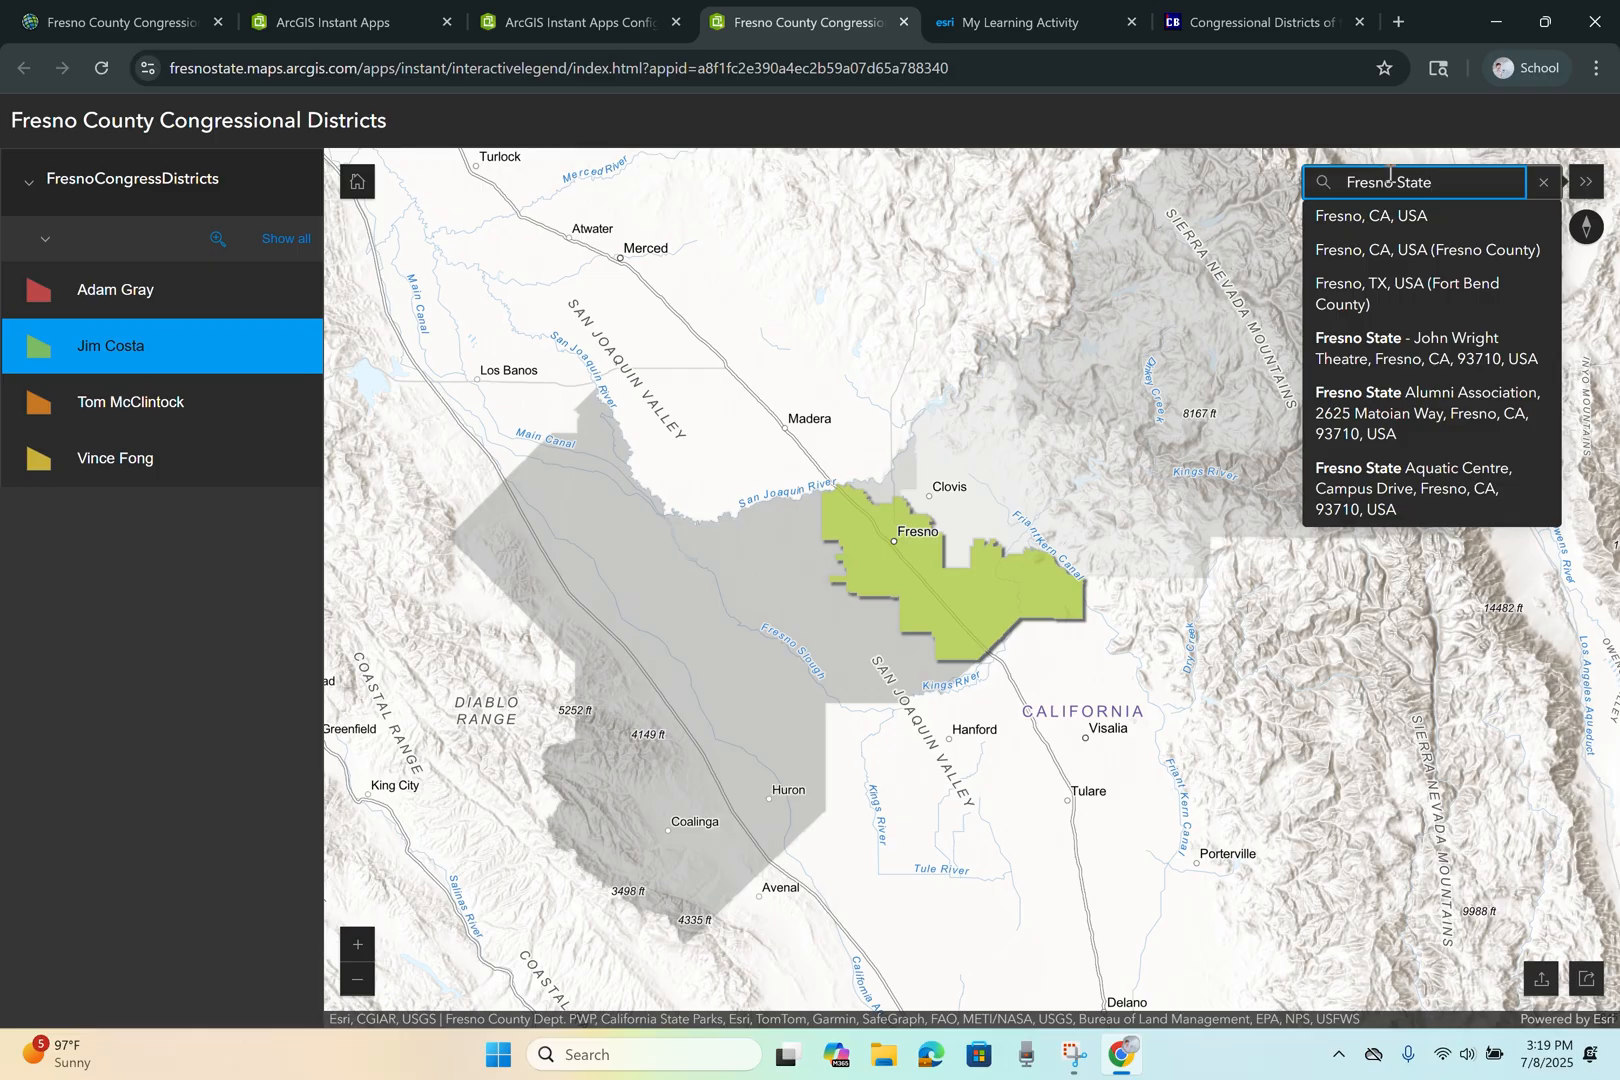
pyautogui.click(1424, 462)
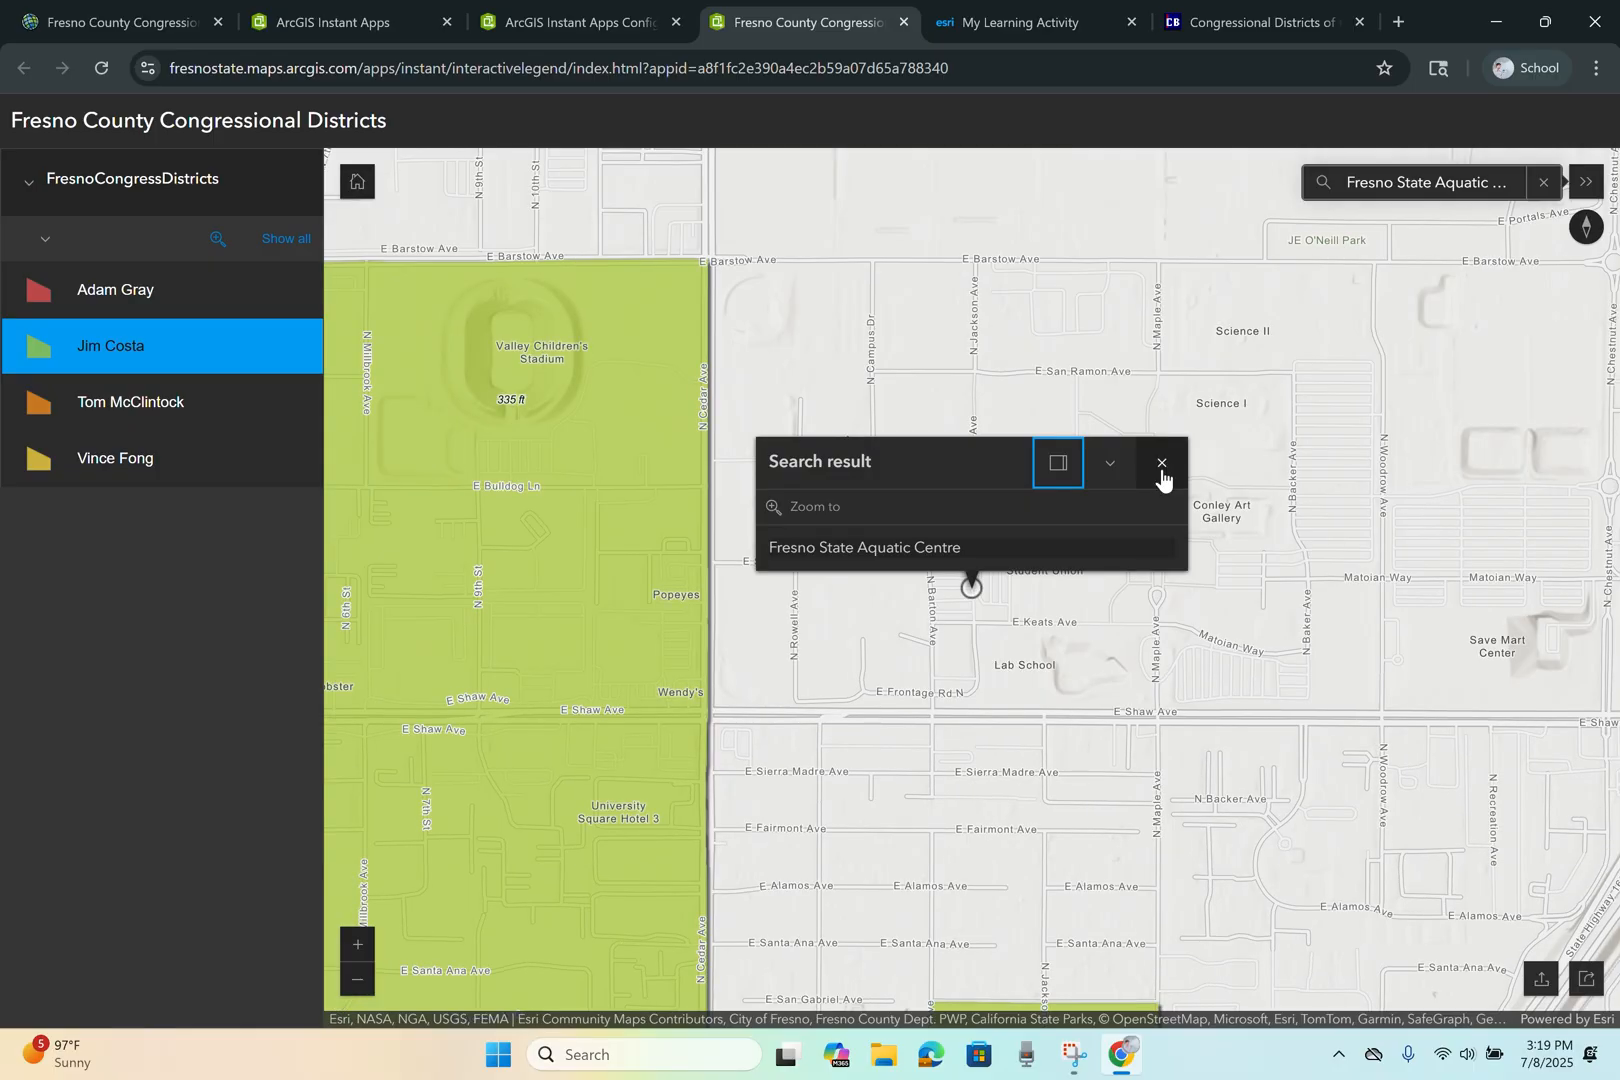
pyautogui.click(1162, 464)
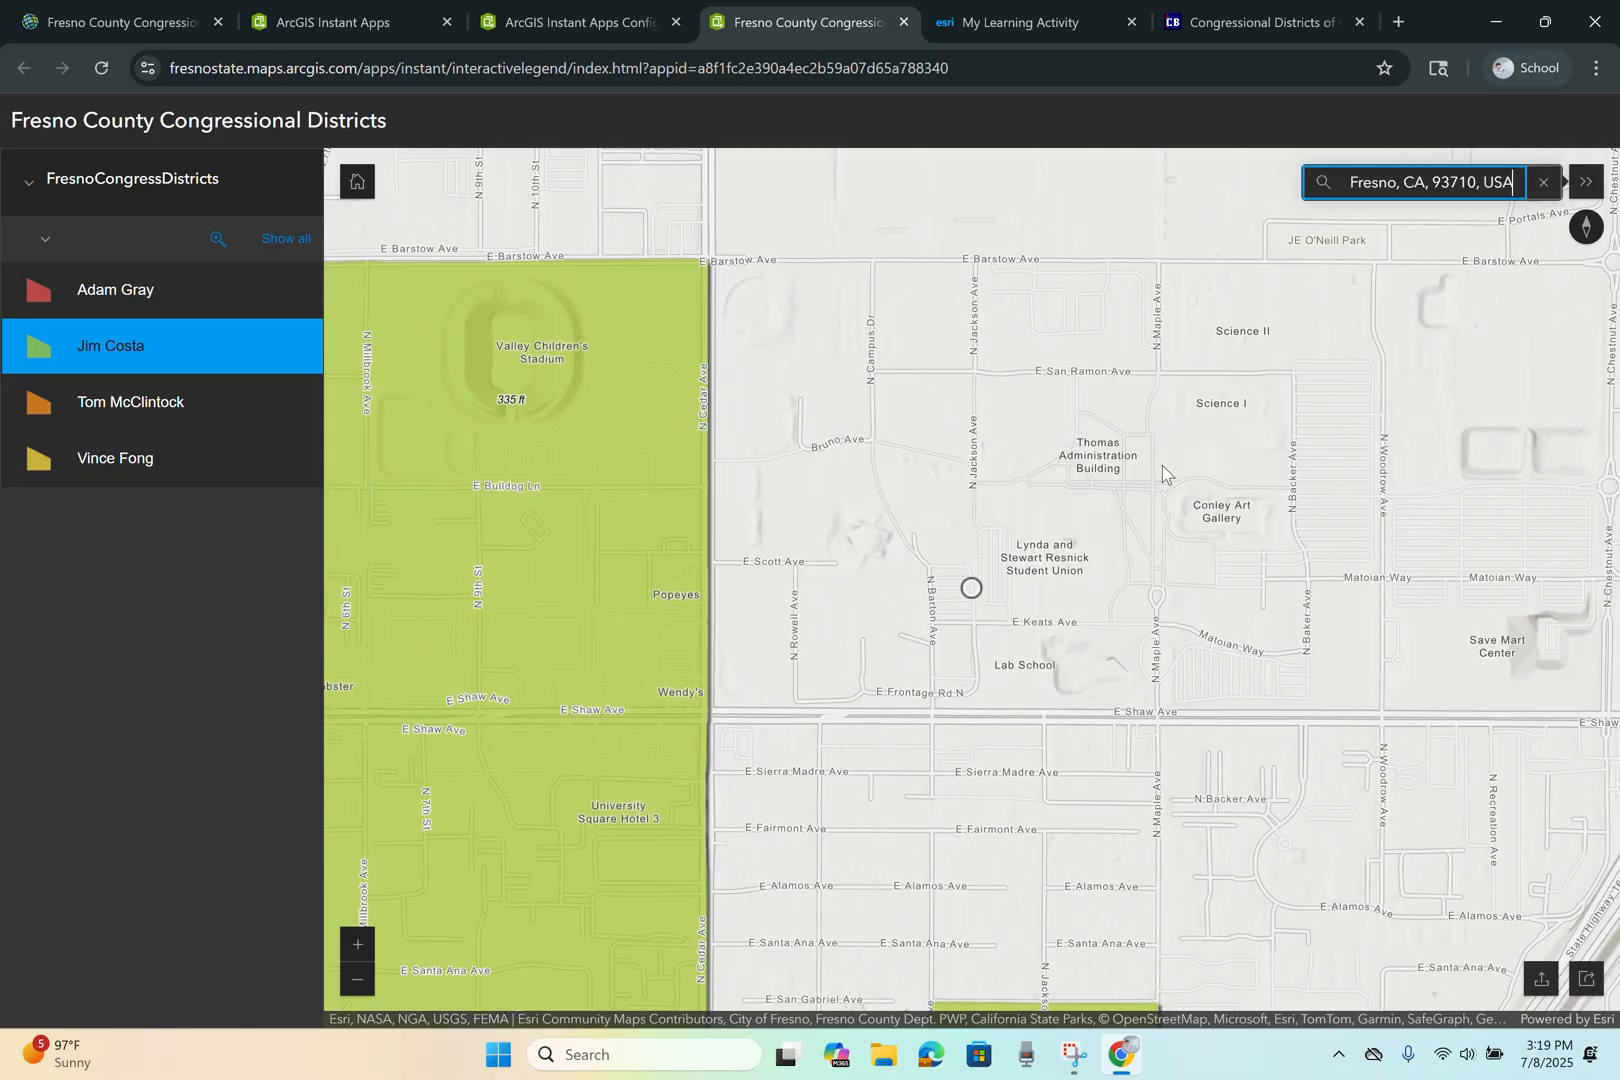
pyautogui.moveTo(1110, 521); pyautogui.dragTo(1045, 615)
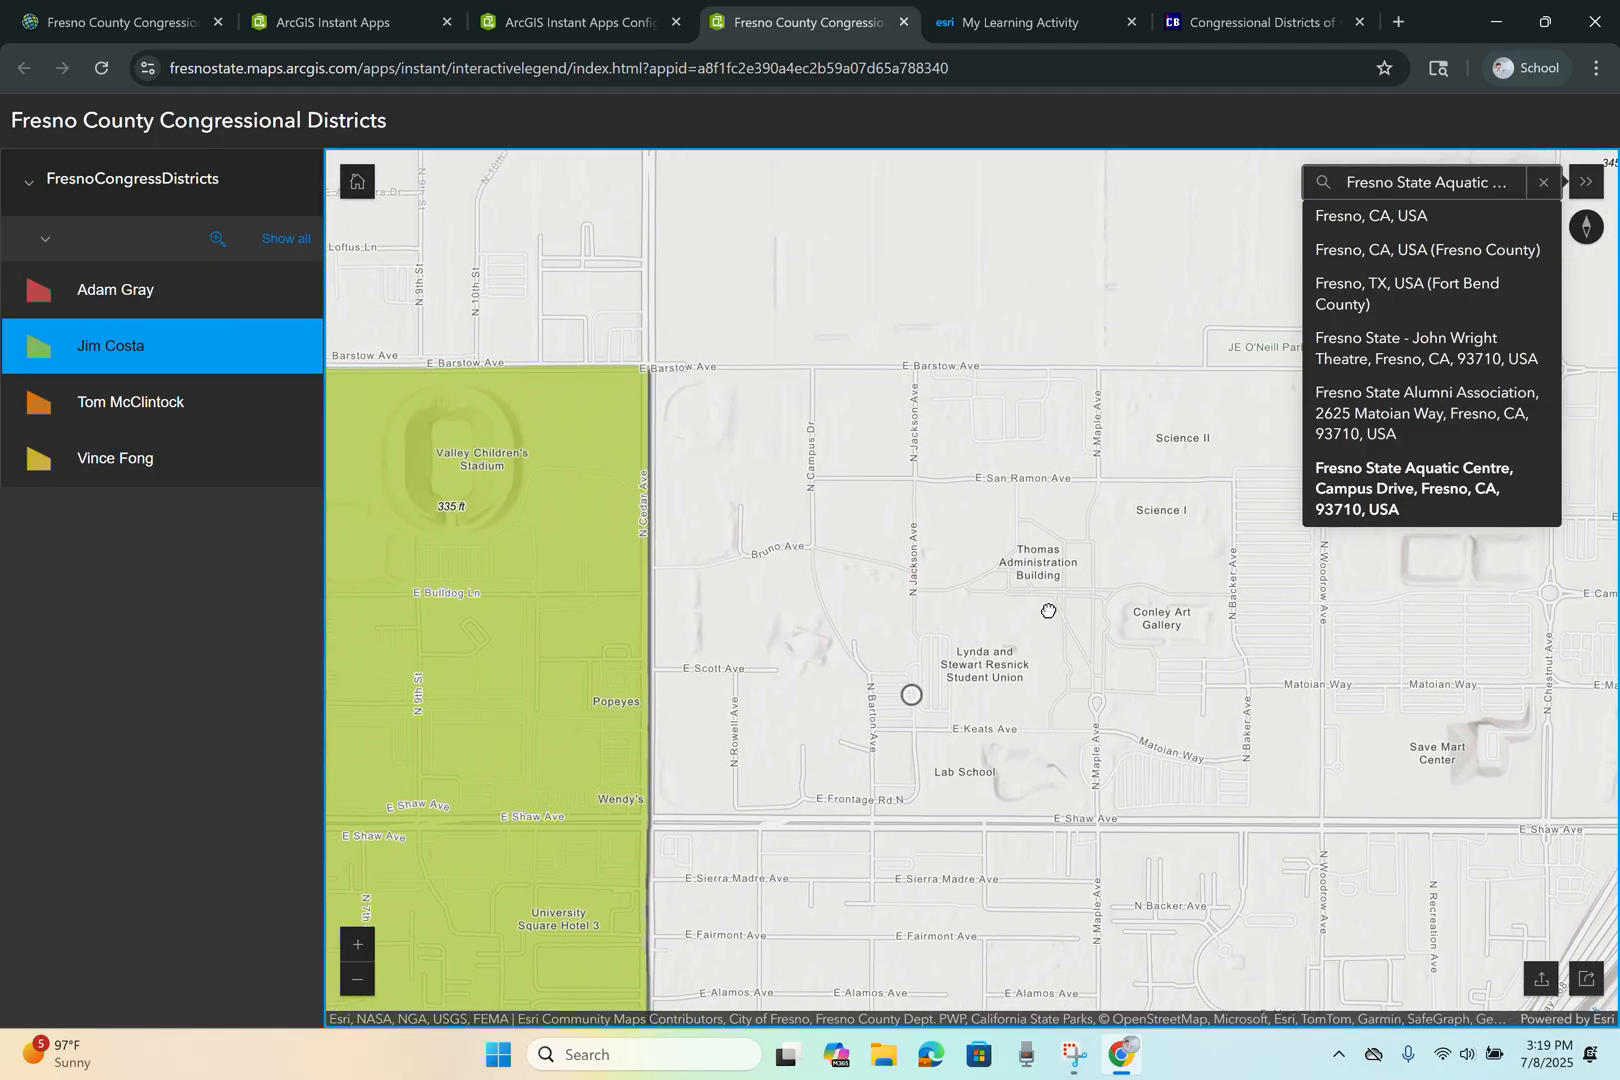
# - Examine where the searched campus location lies relative to Jim Costa's highlighted district and clear the address search
pyautogui.scroll(-2, 992, 448)
pyautogui.scroll(-3, 900, 544)
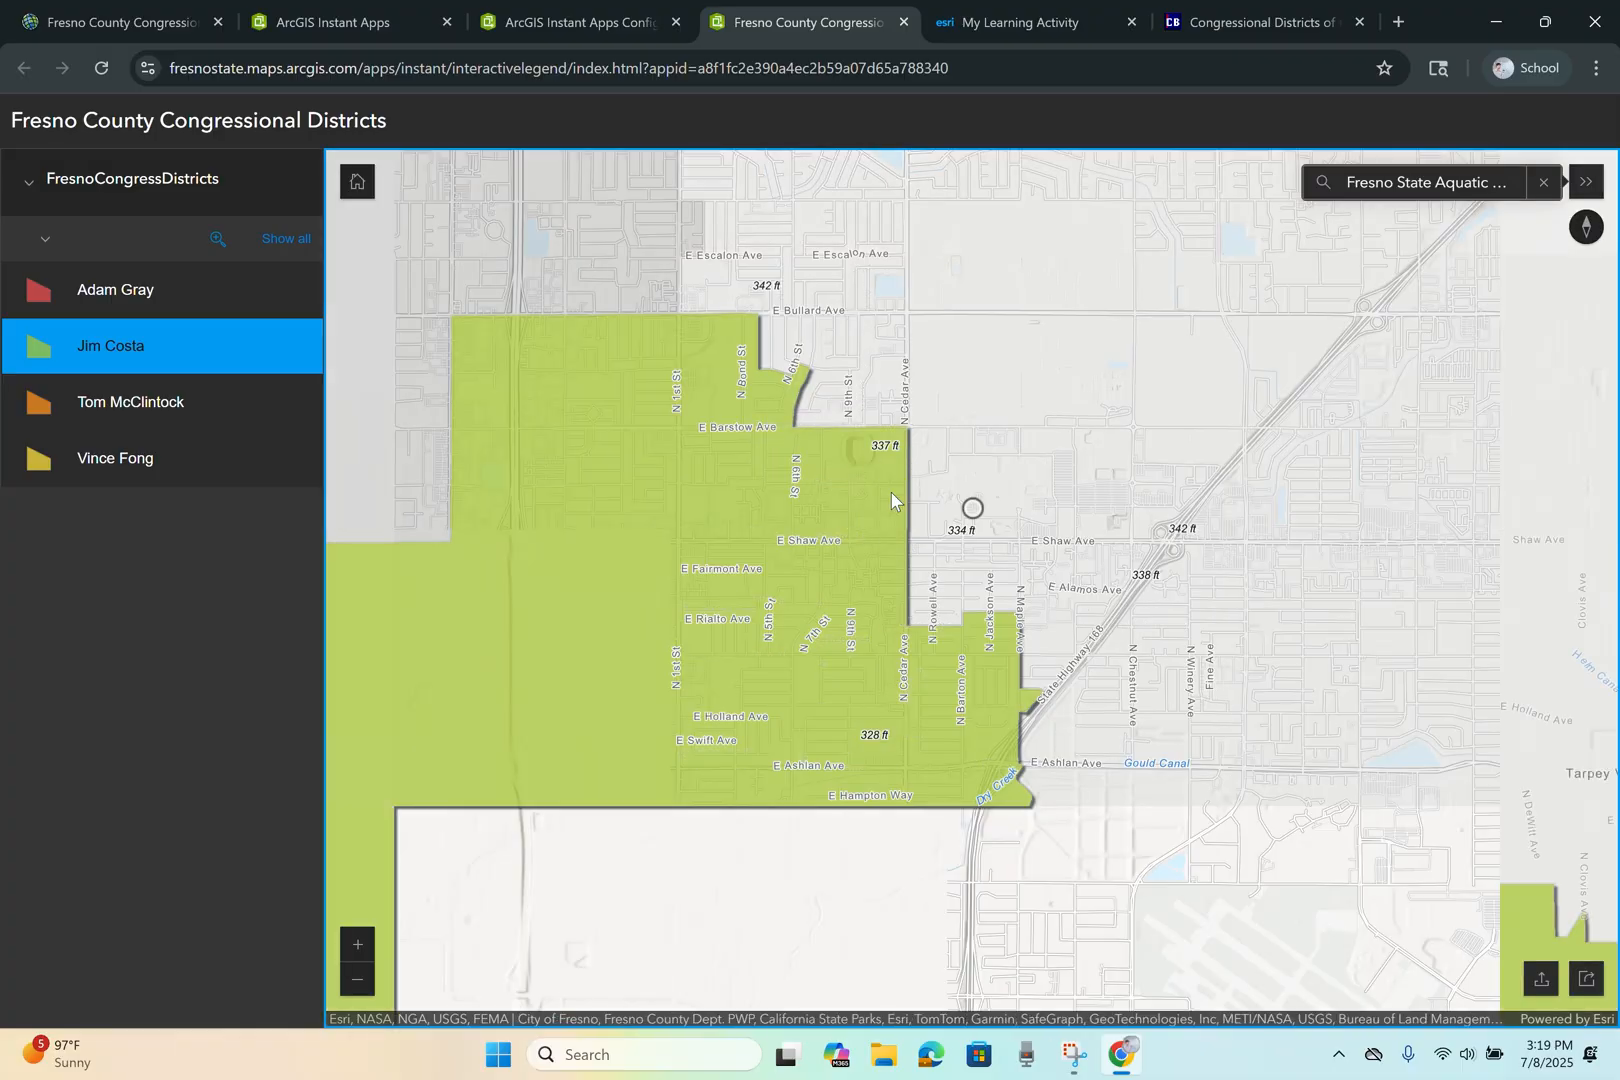
pyautogui.scroll(-5, 1037, 516)
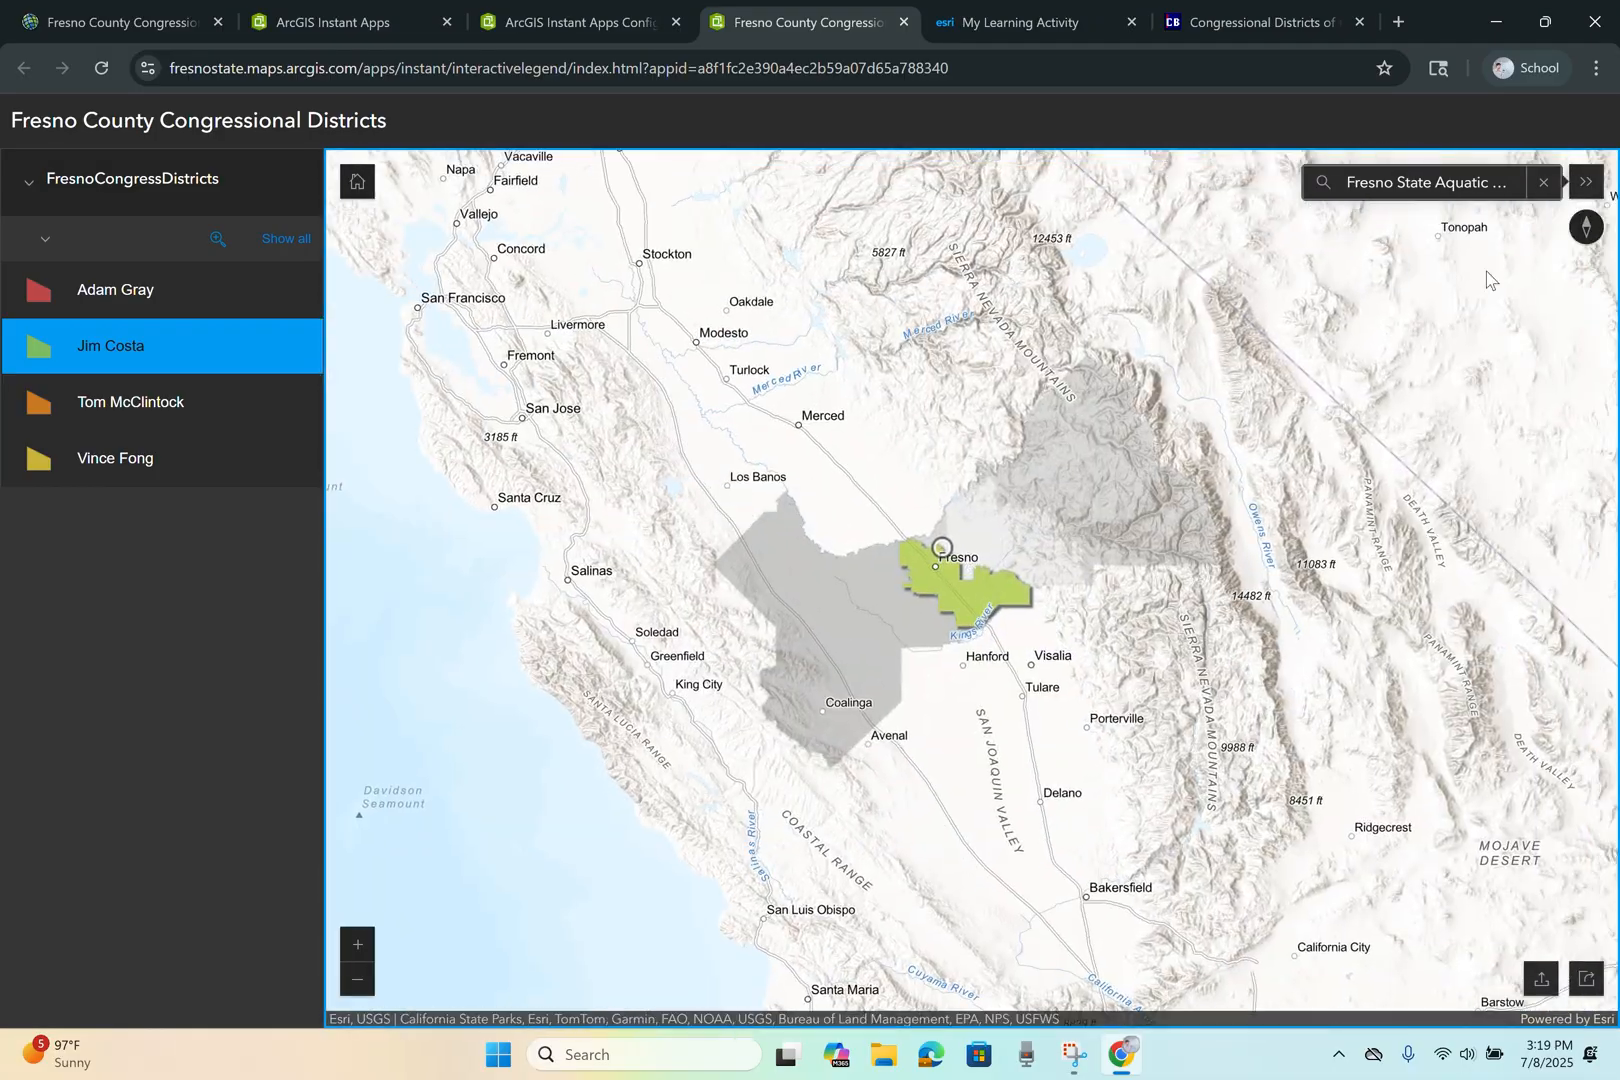
pyautogui.click(1543, 182)
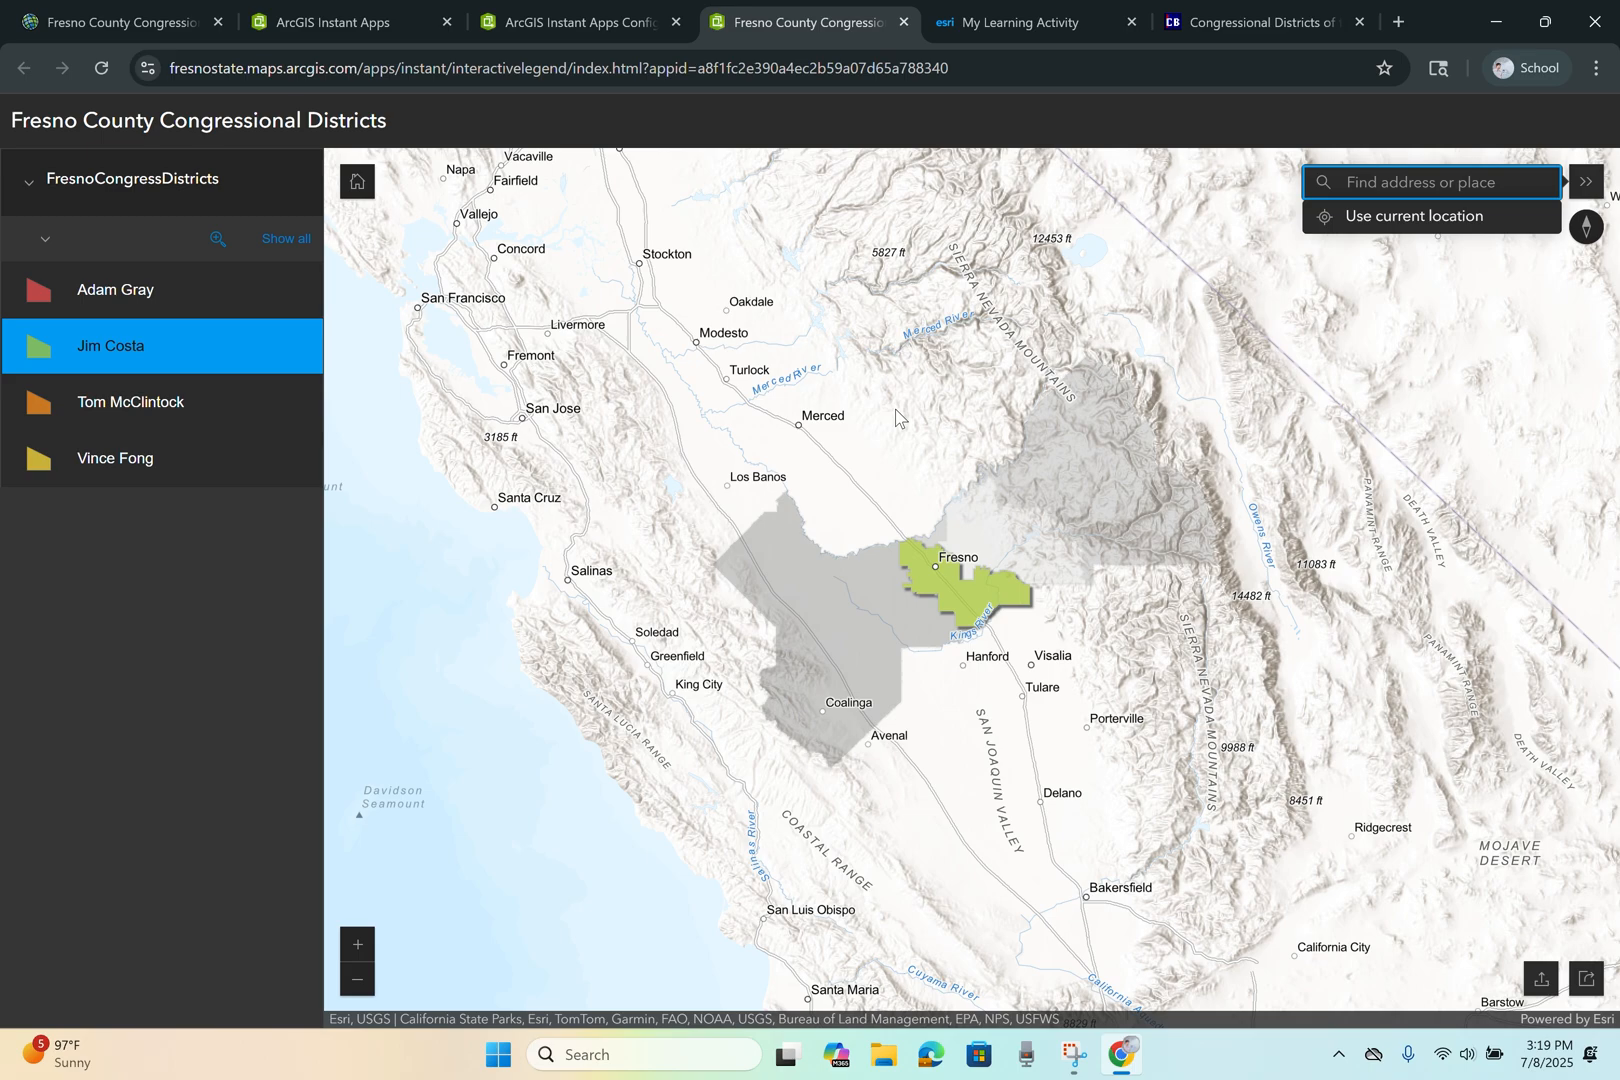
# - Open the Fresno County Congressional Districts web map from the My First App content folder in Map Viewer
pyautogui.click(127, 22)
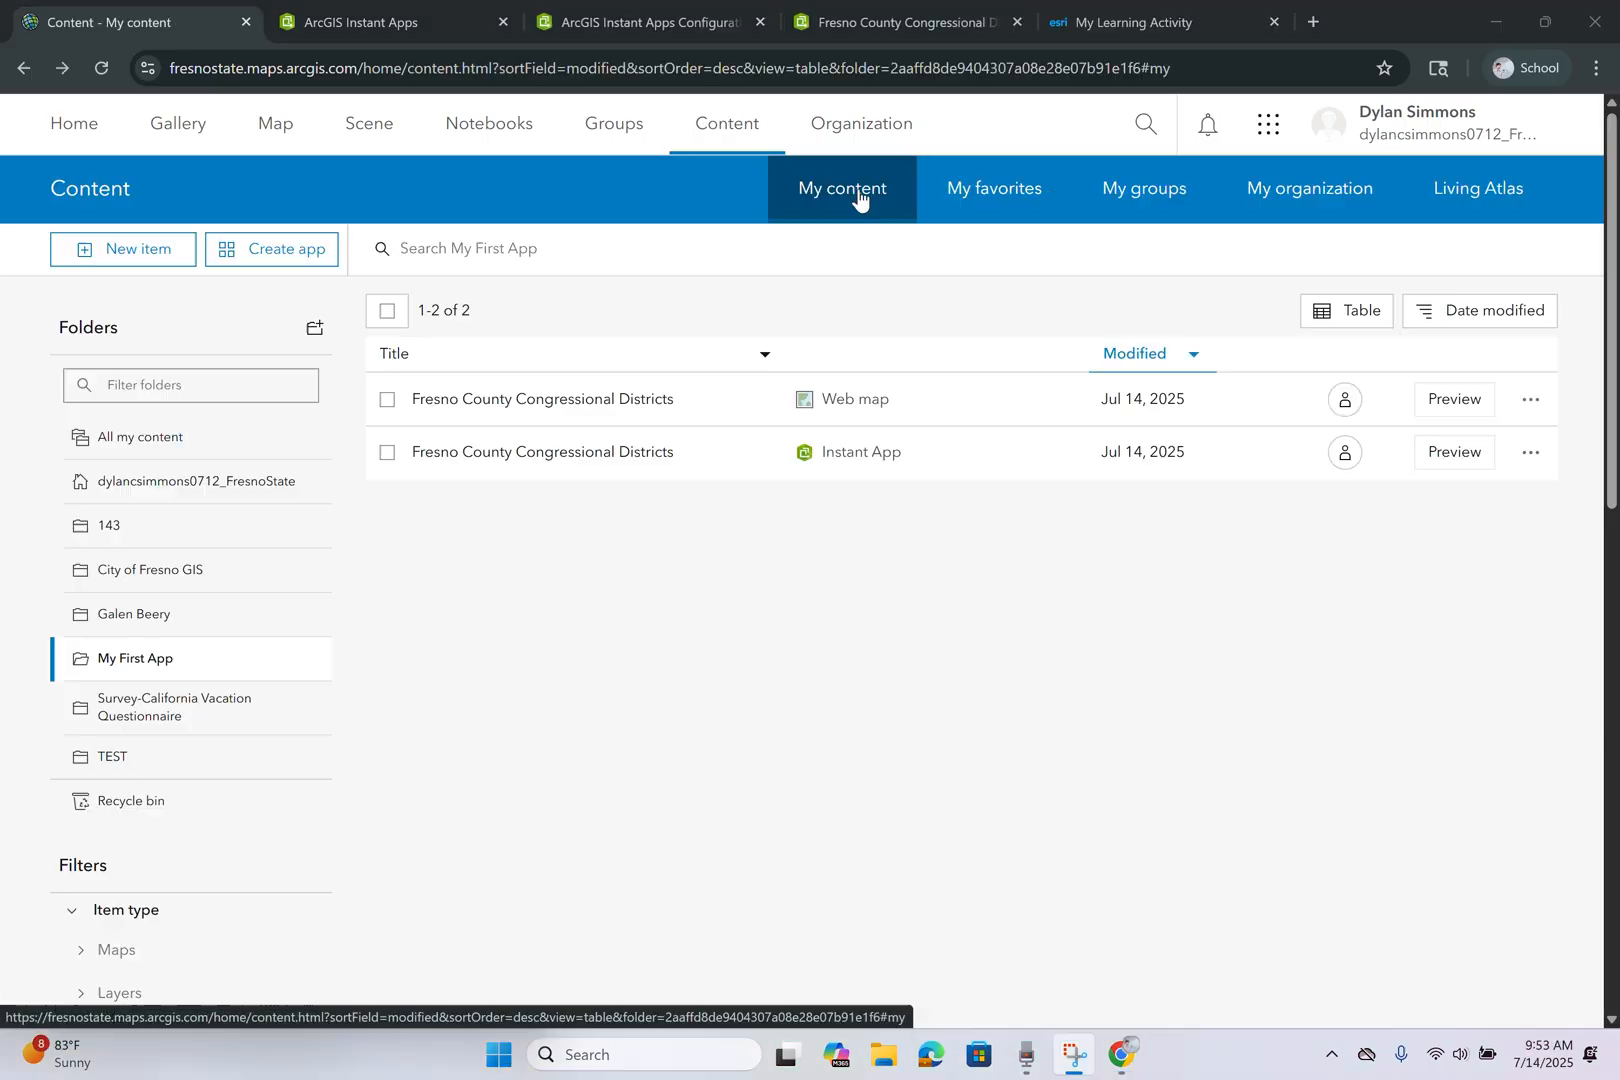
pyautogui.click(542, 401)
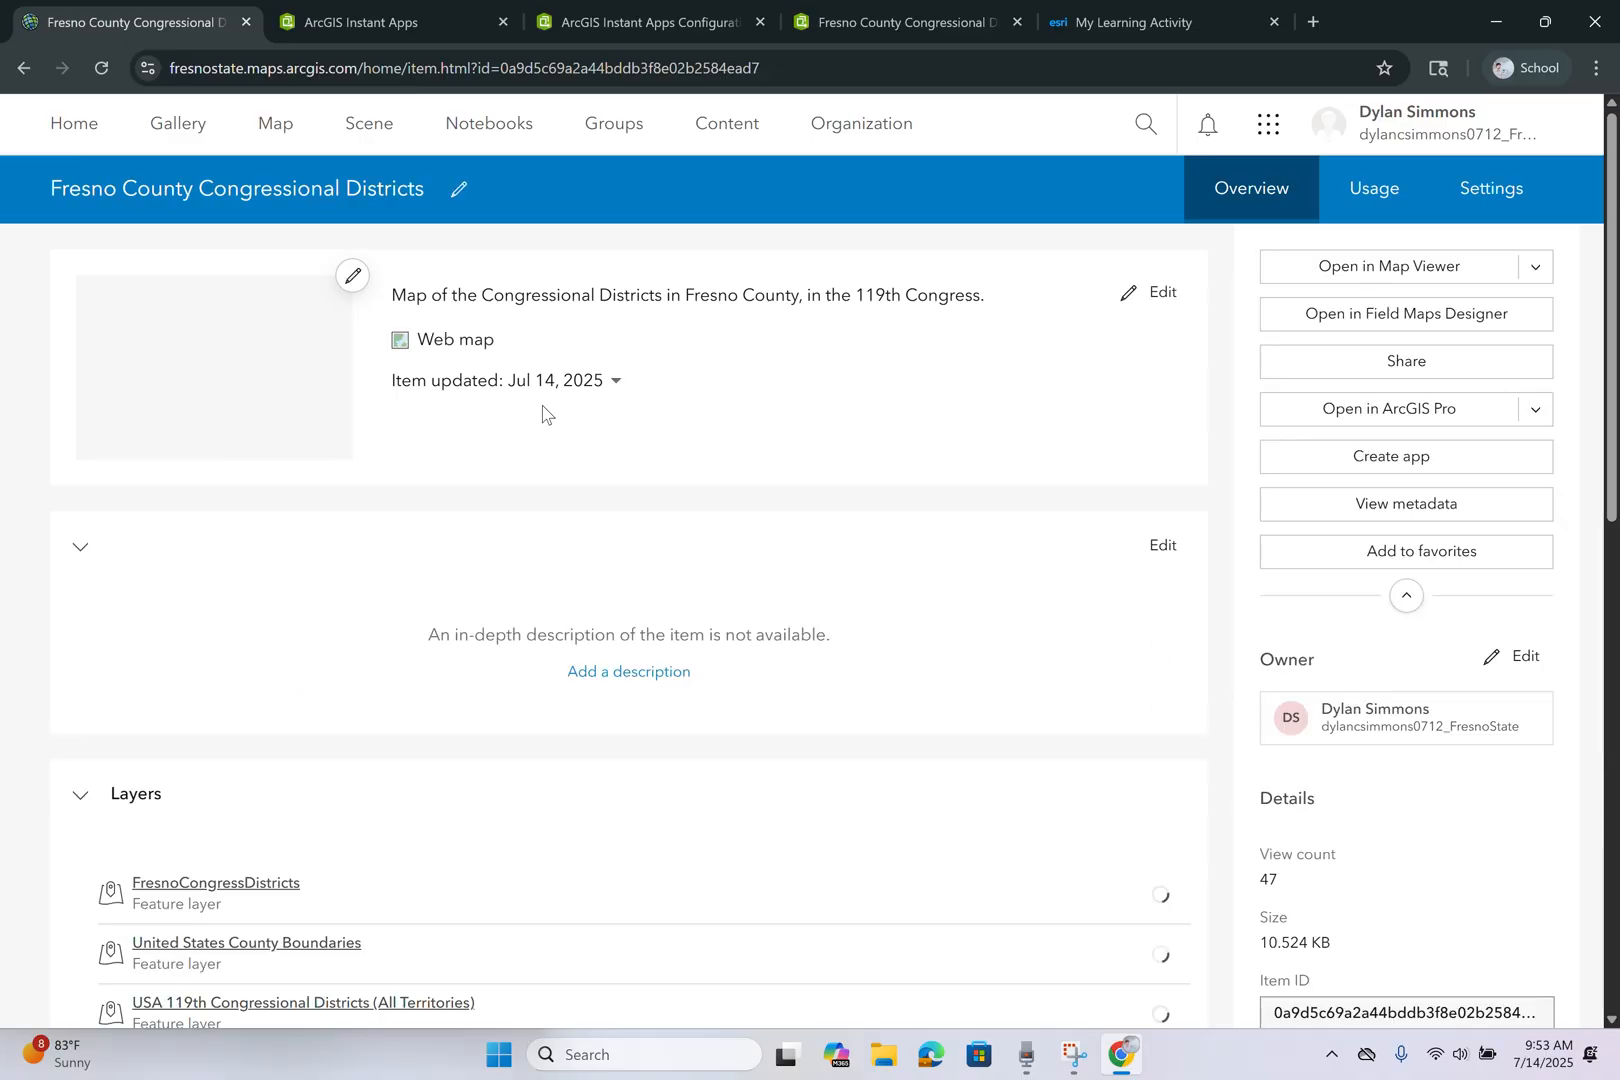
pyautogui.click(1369, 268)
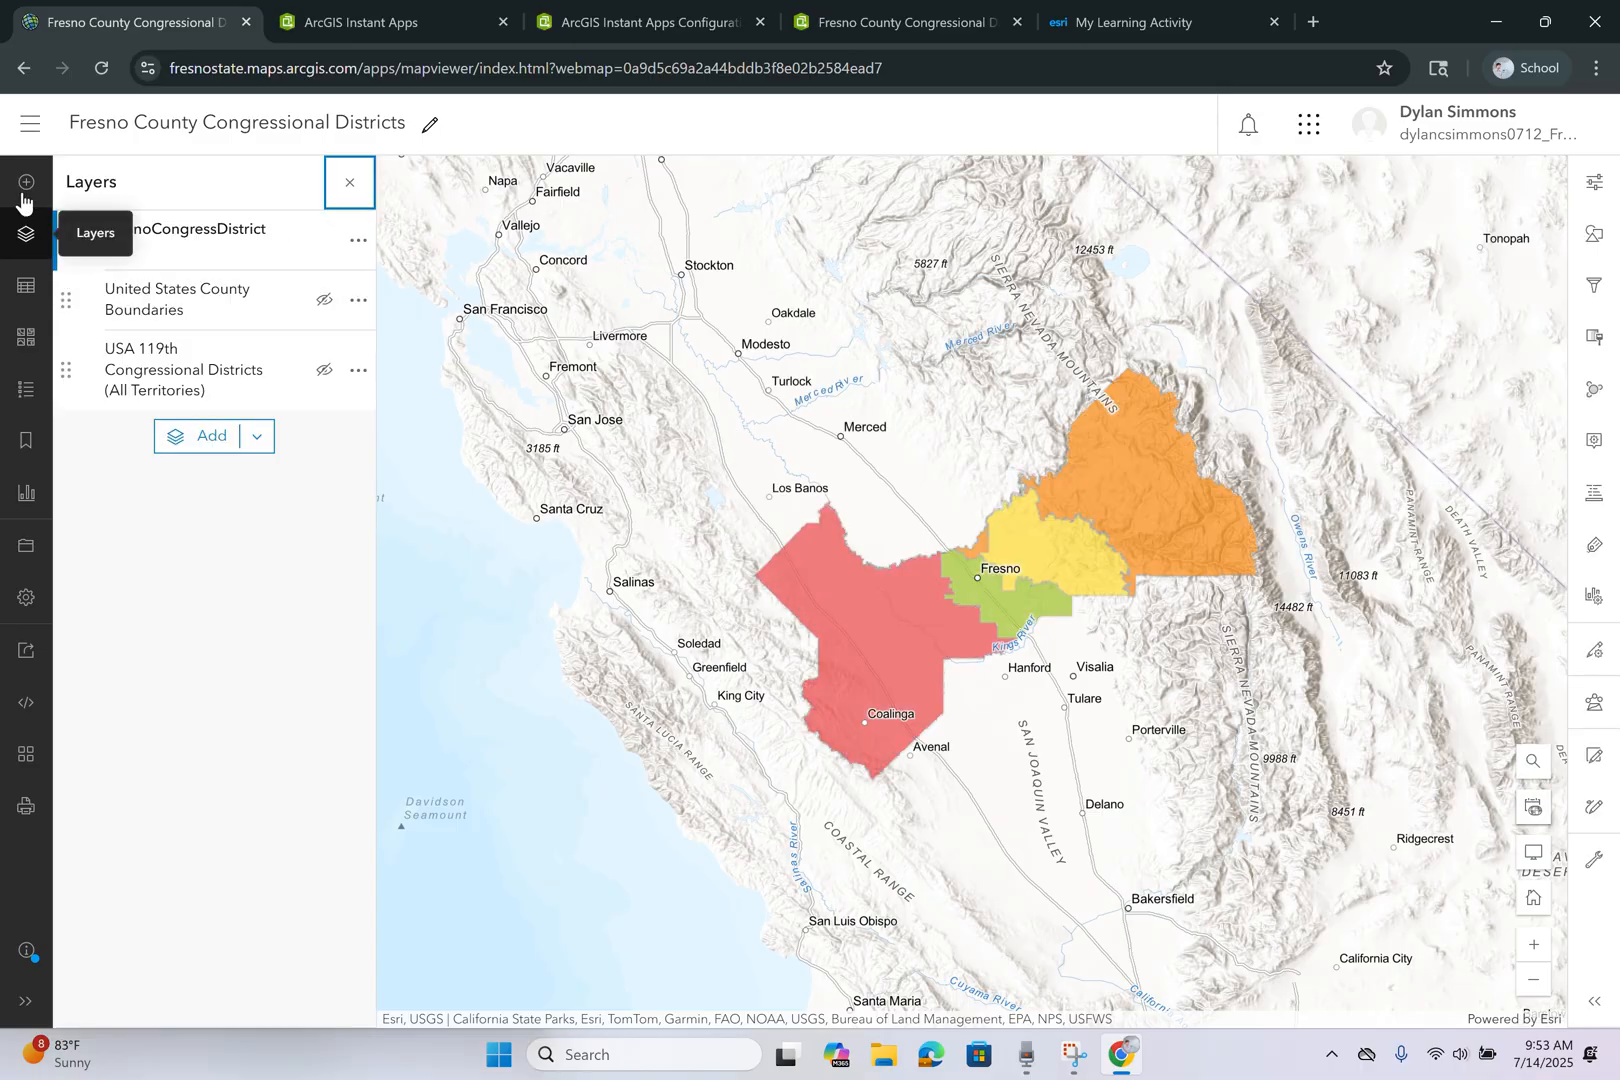
# - Switch the web map's basemap to Imagery Hybrid and save the map
pyautogui.click(29, 341)
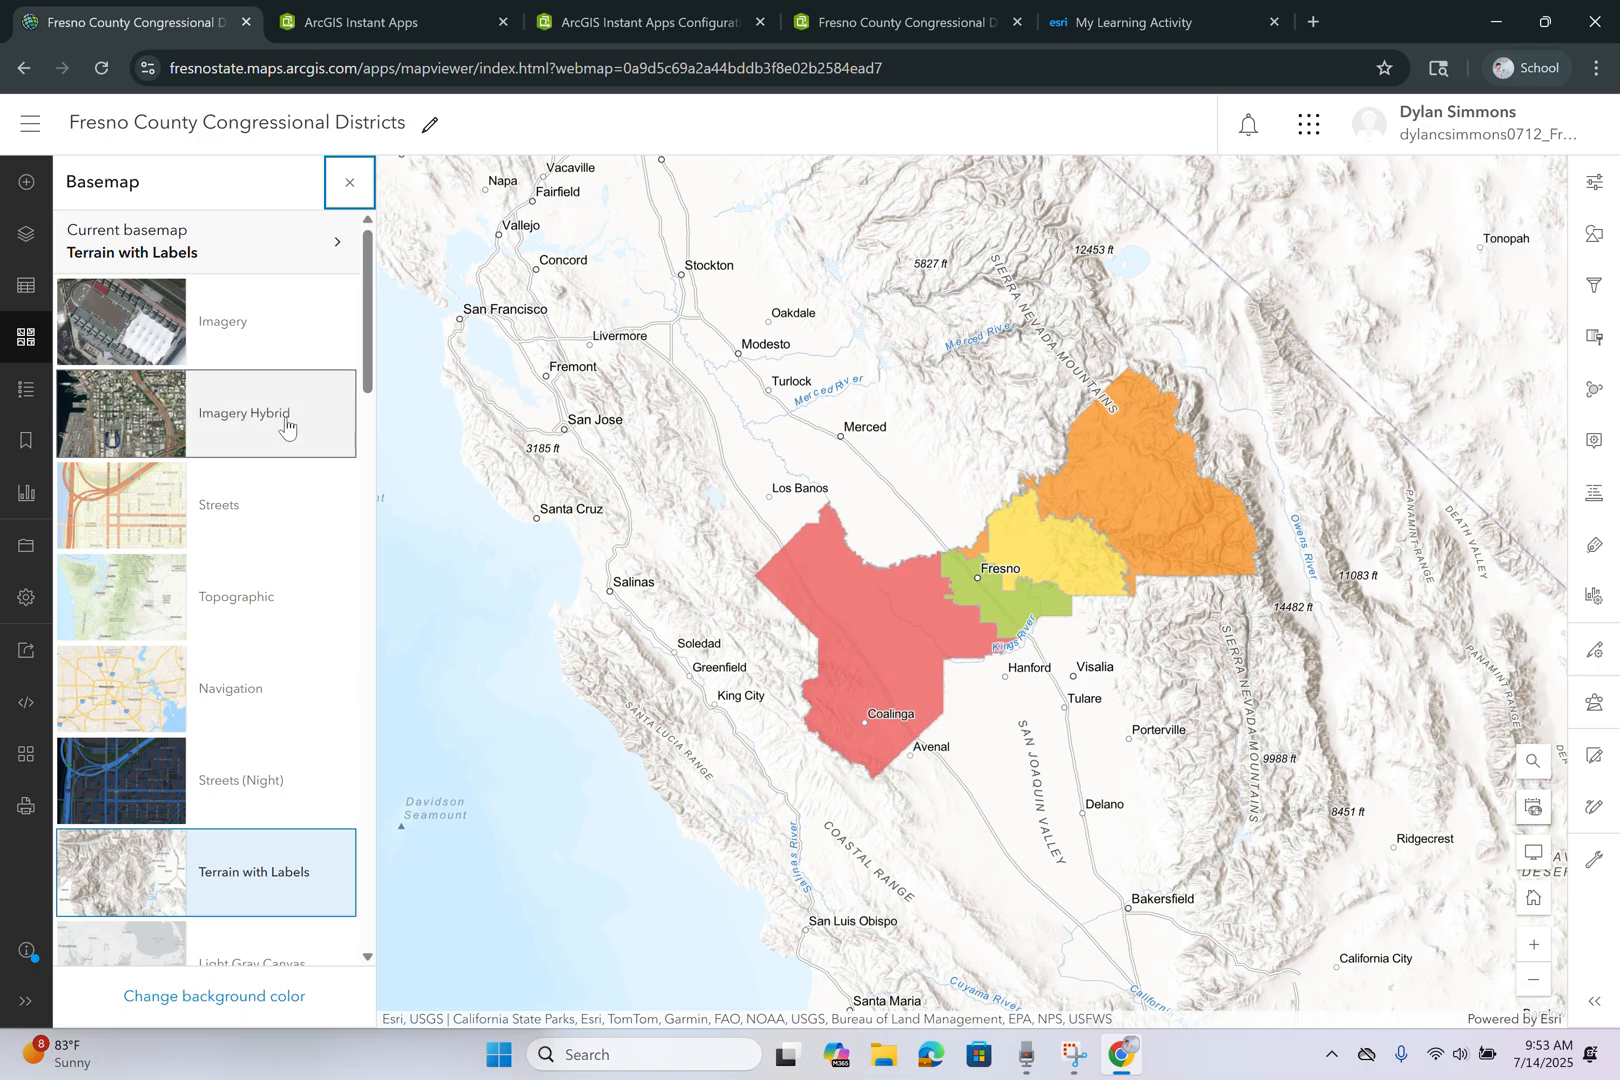
pyautogui.click(244, 418)
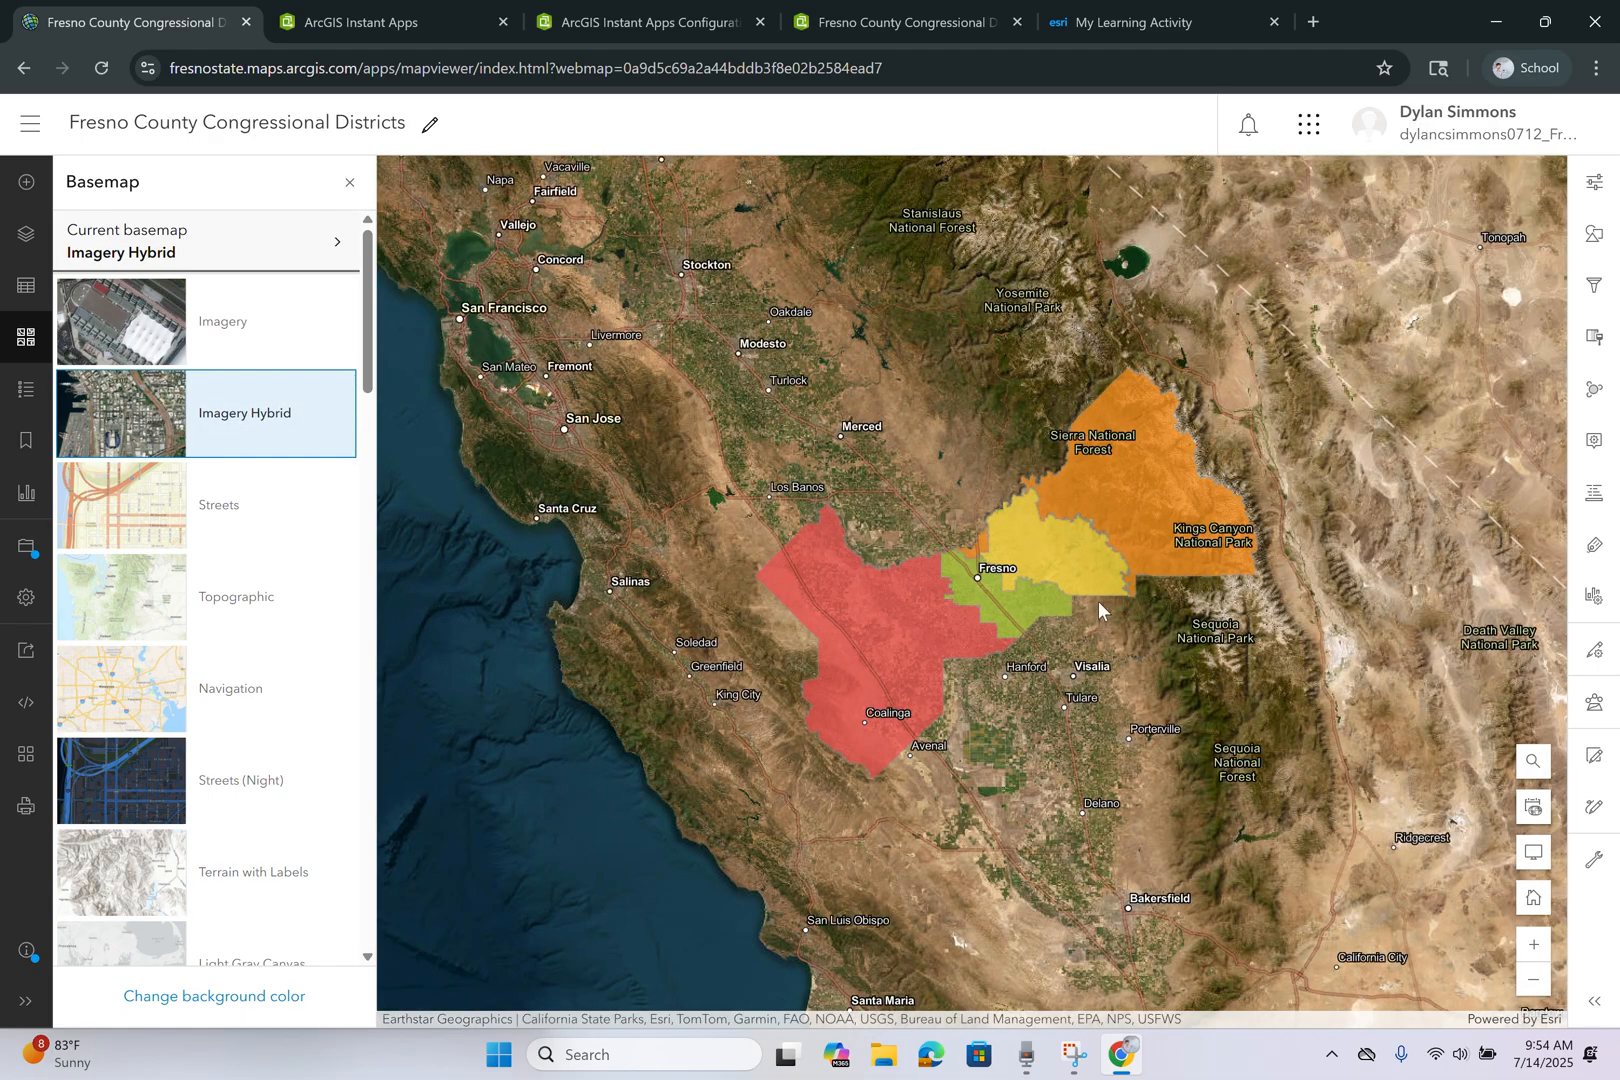
pyautogui.click(26, 548)
pyautogui.click(85, 546)
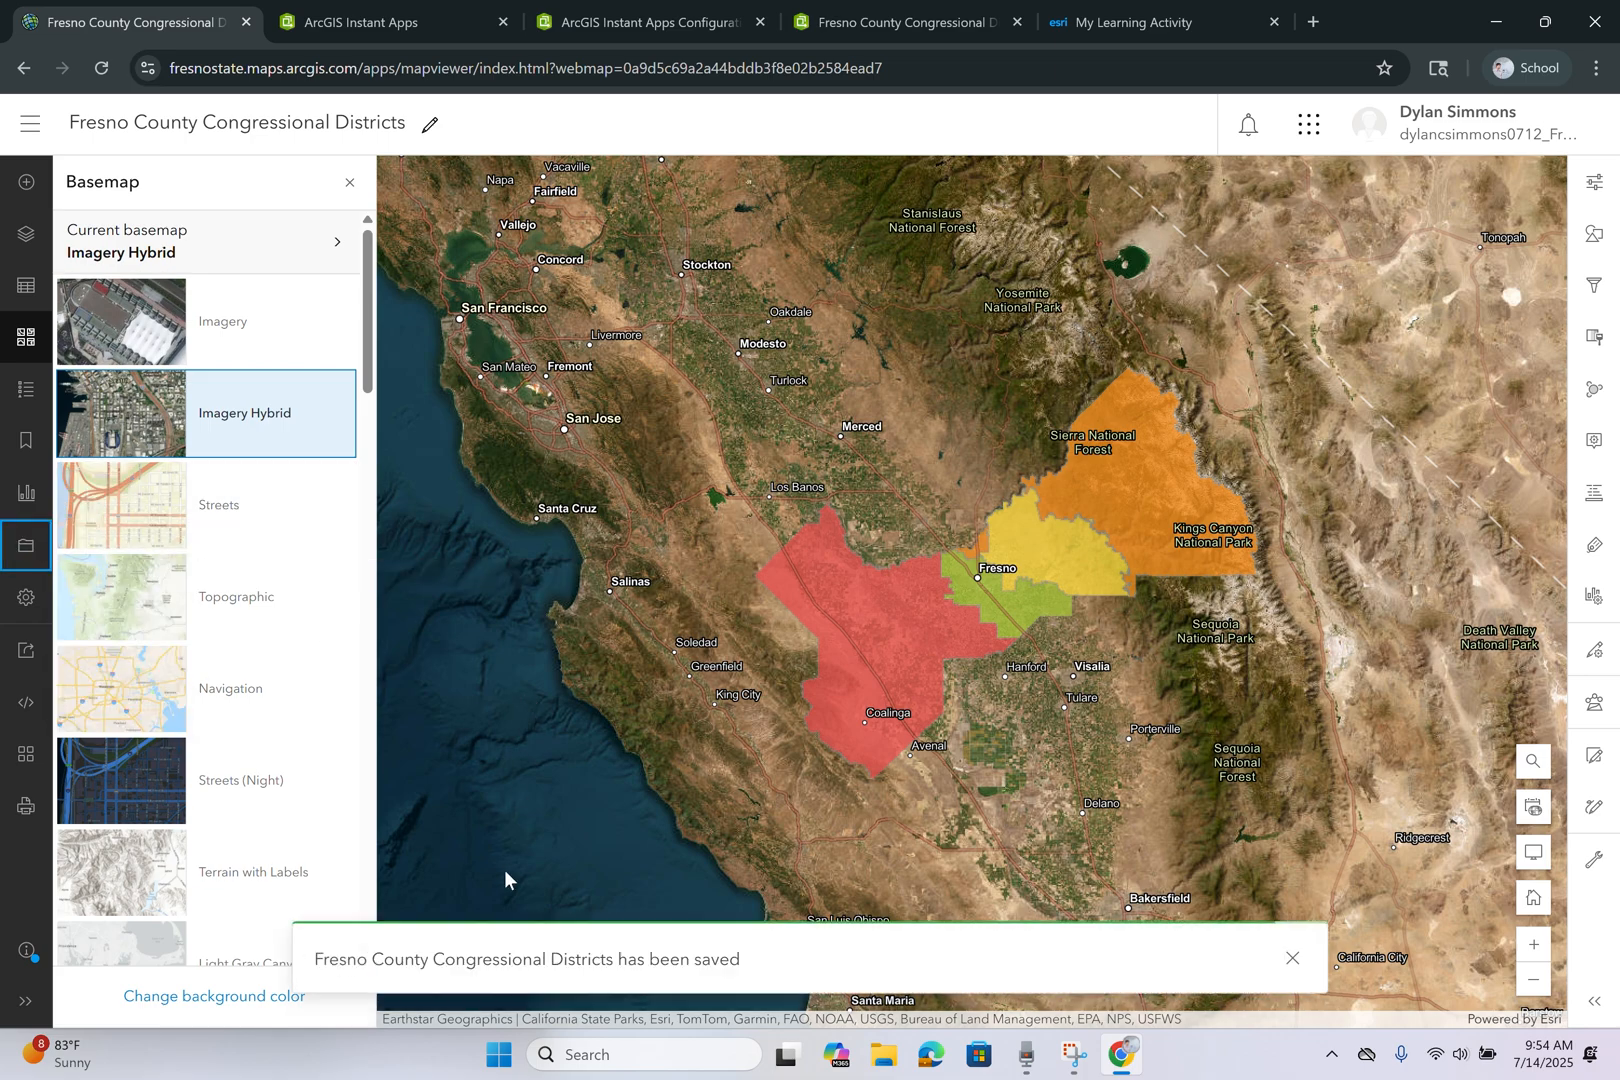
# - Open the Fresno County Congressional Districts Instant App from the content list, view it with the updated basemap, and close it
pyautogui.click(30, 123)
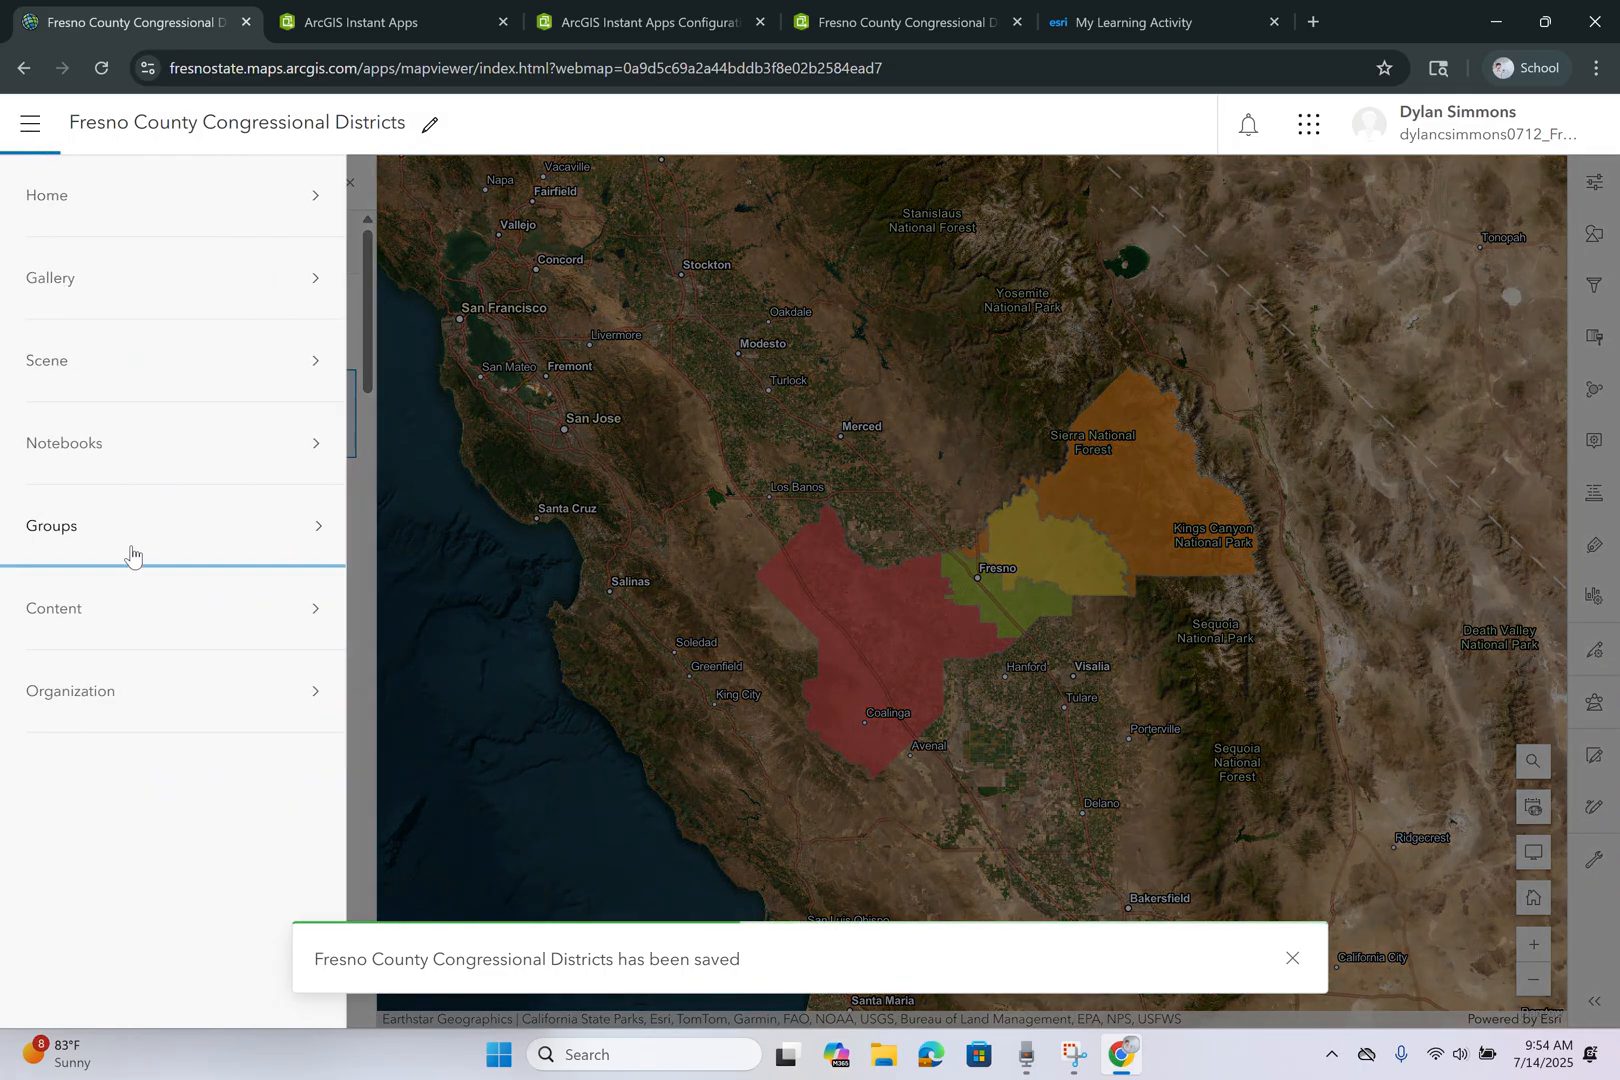
pyautogui.click(160, 608)
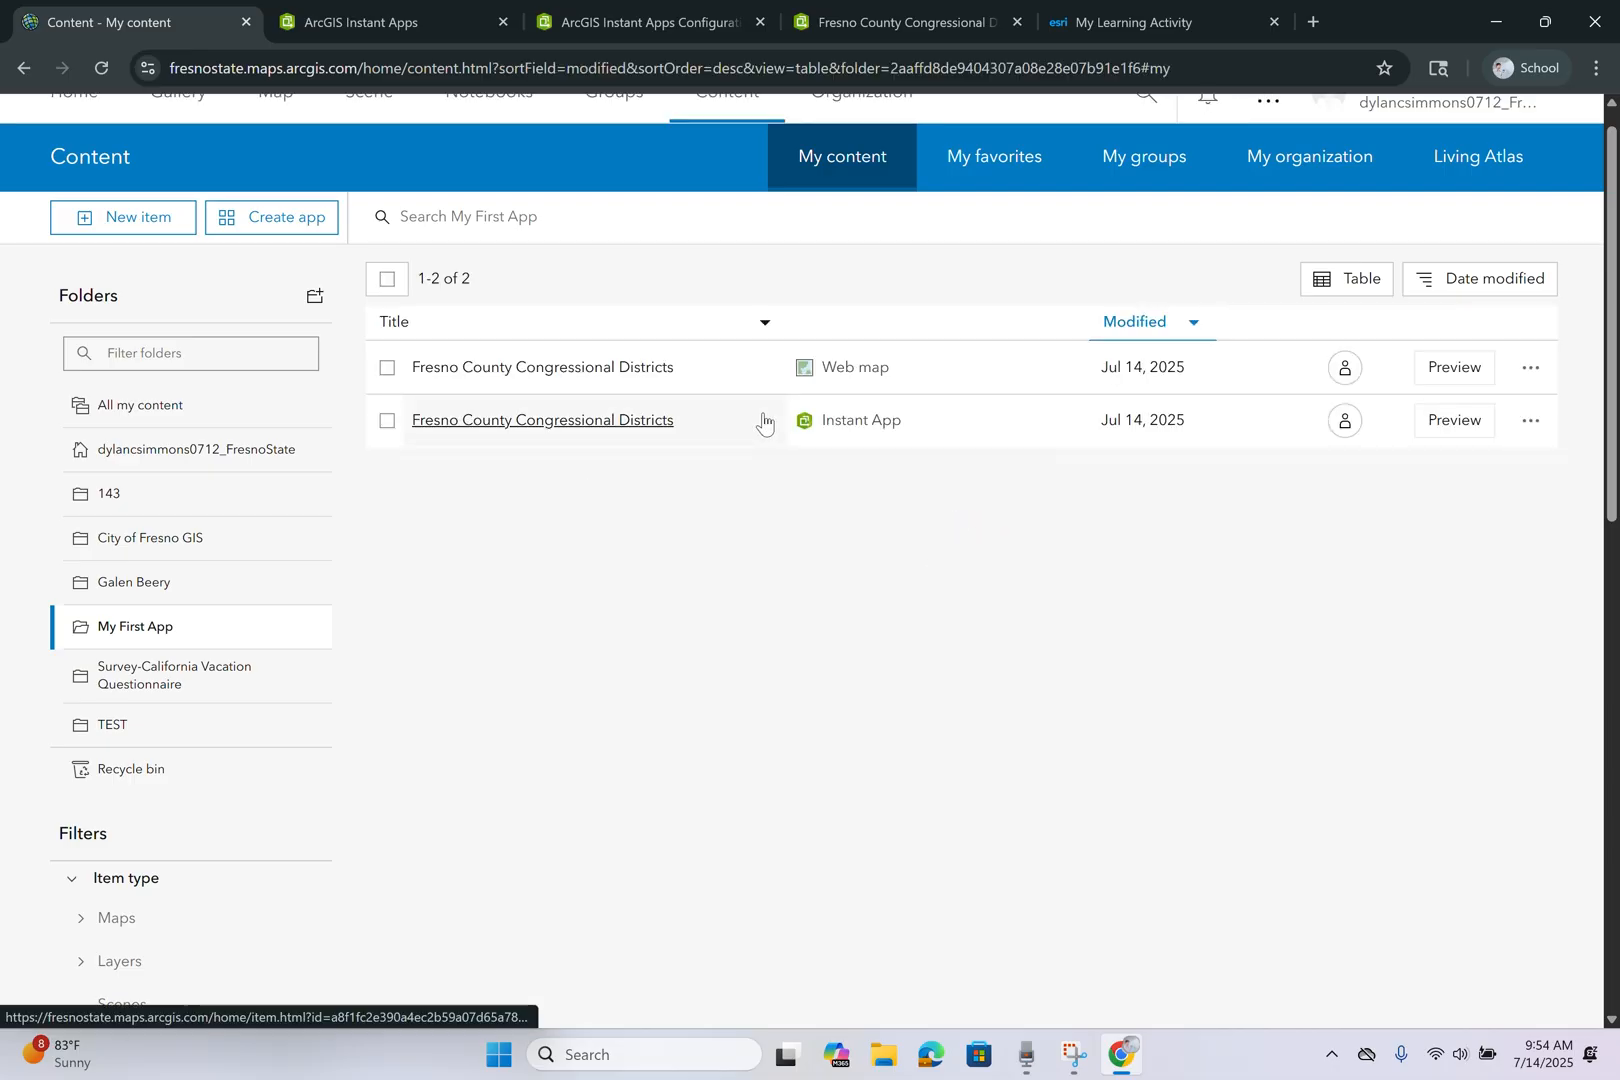
pyautogui.click(612, 429)
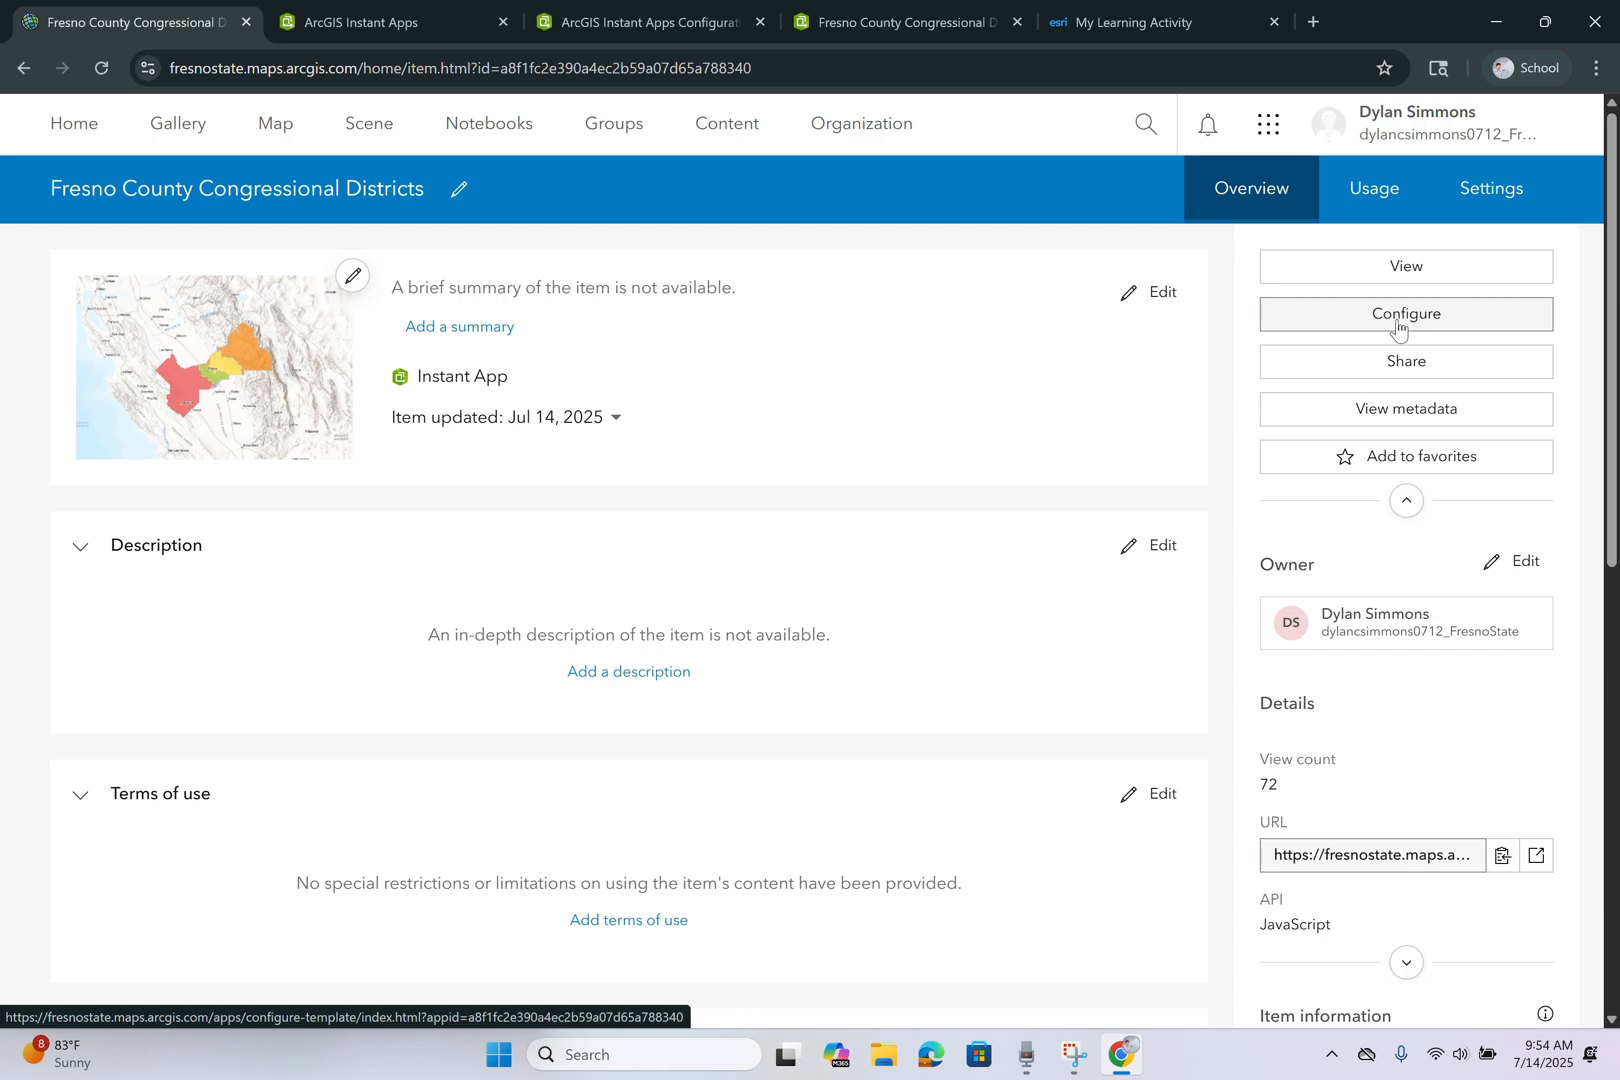
pyautogui.click(1403, 268)
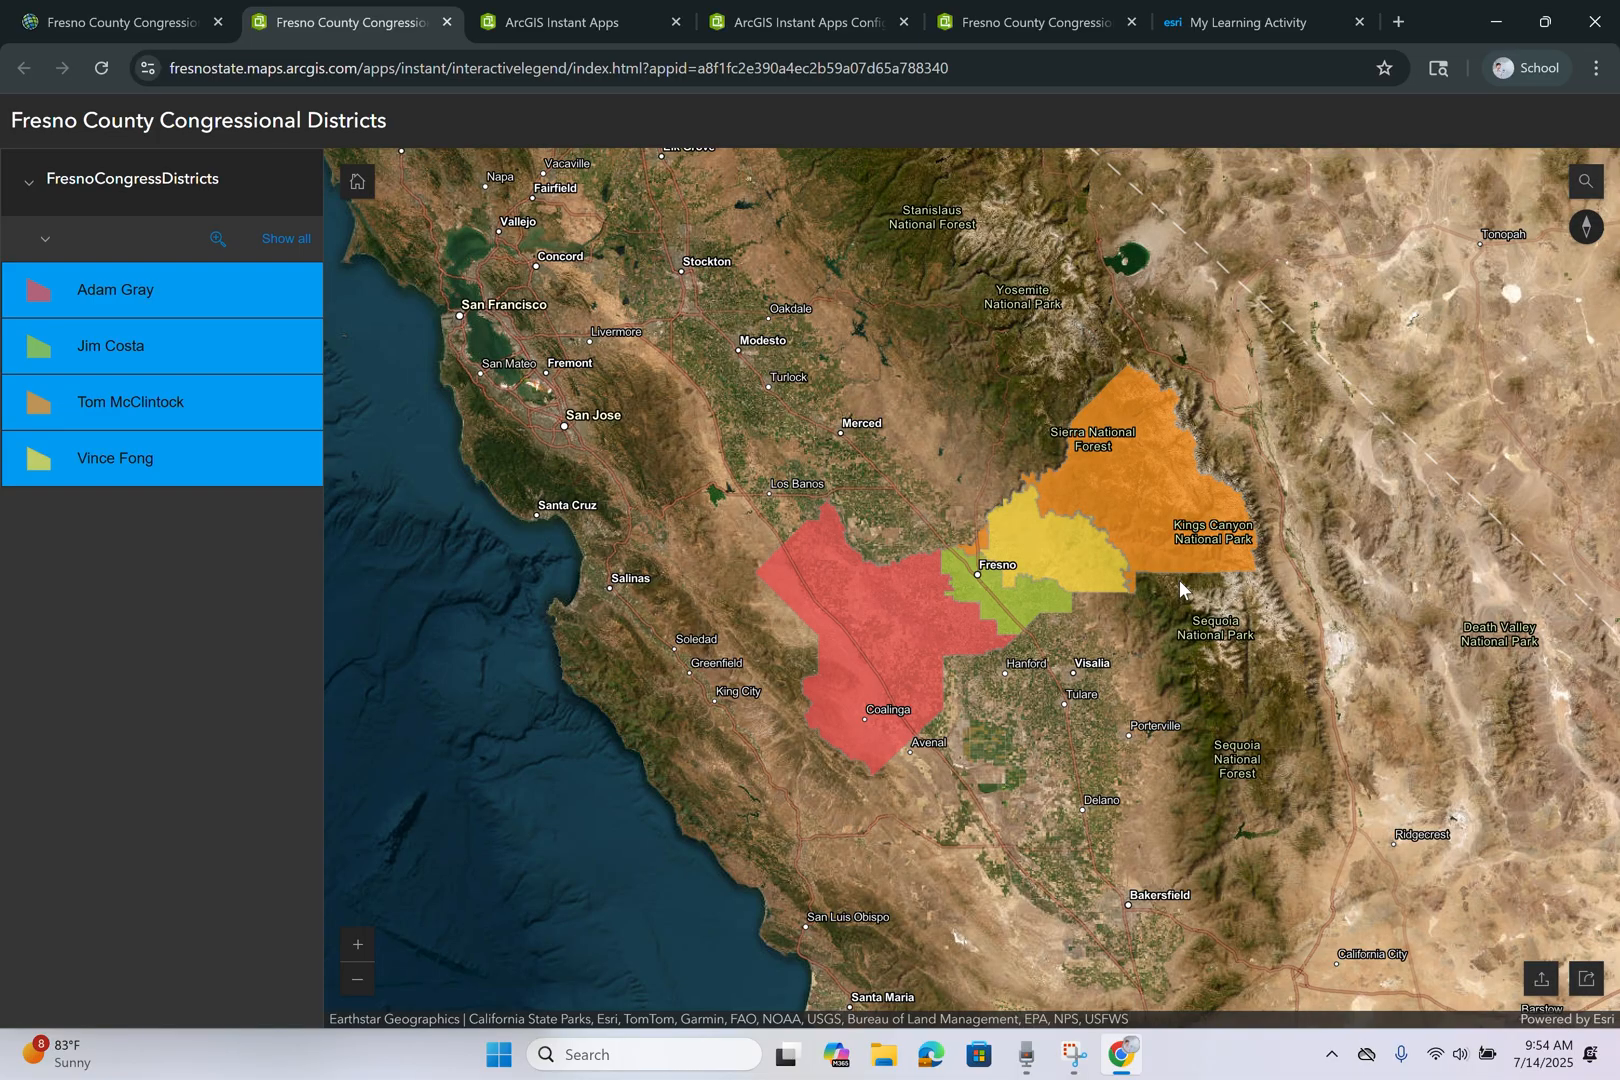
pyautogui.click(446, 22)
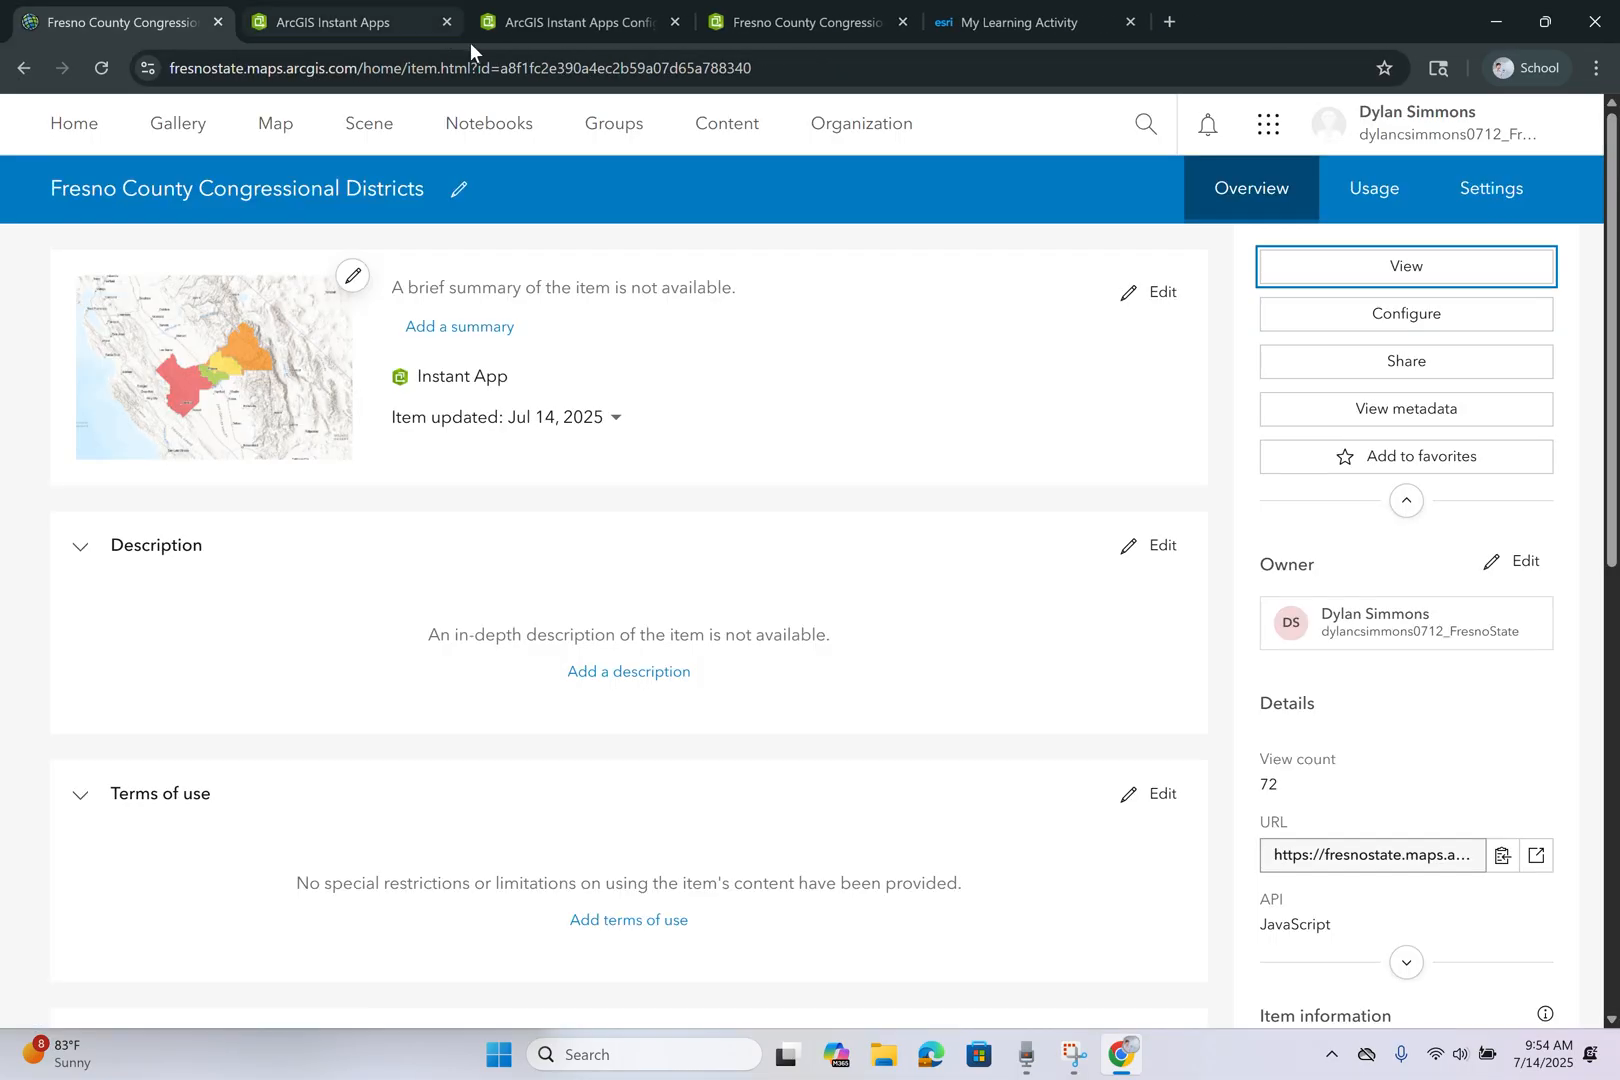
# - Open the Instant App's sharing settings from the content list and try the Organization and Everyone (public) levels
pyautogui.click(723, 138)
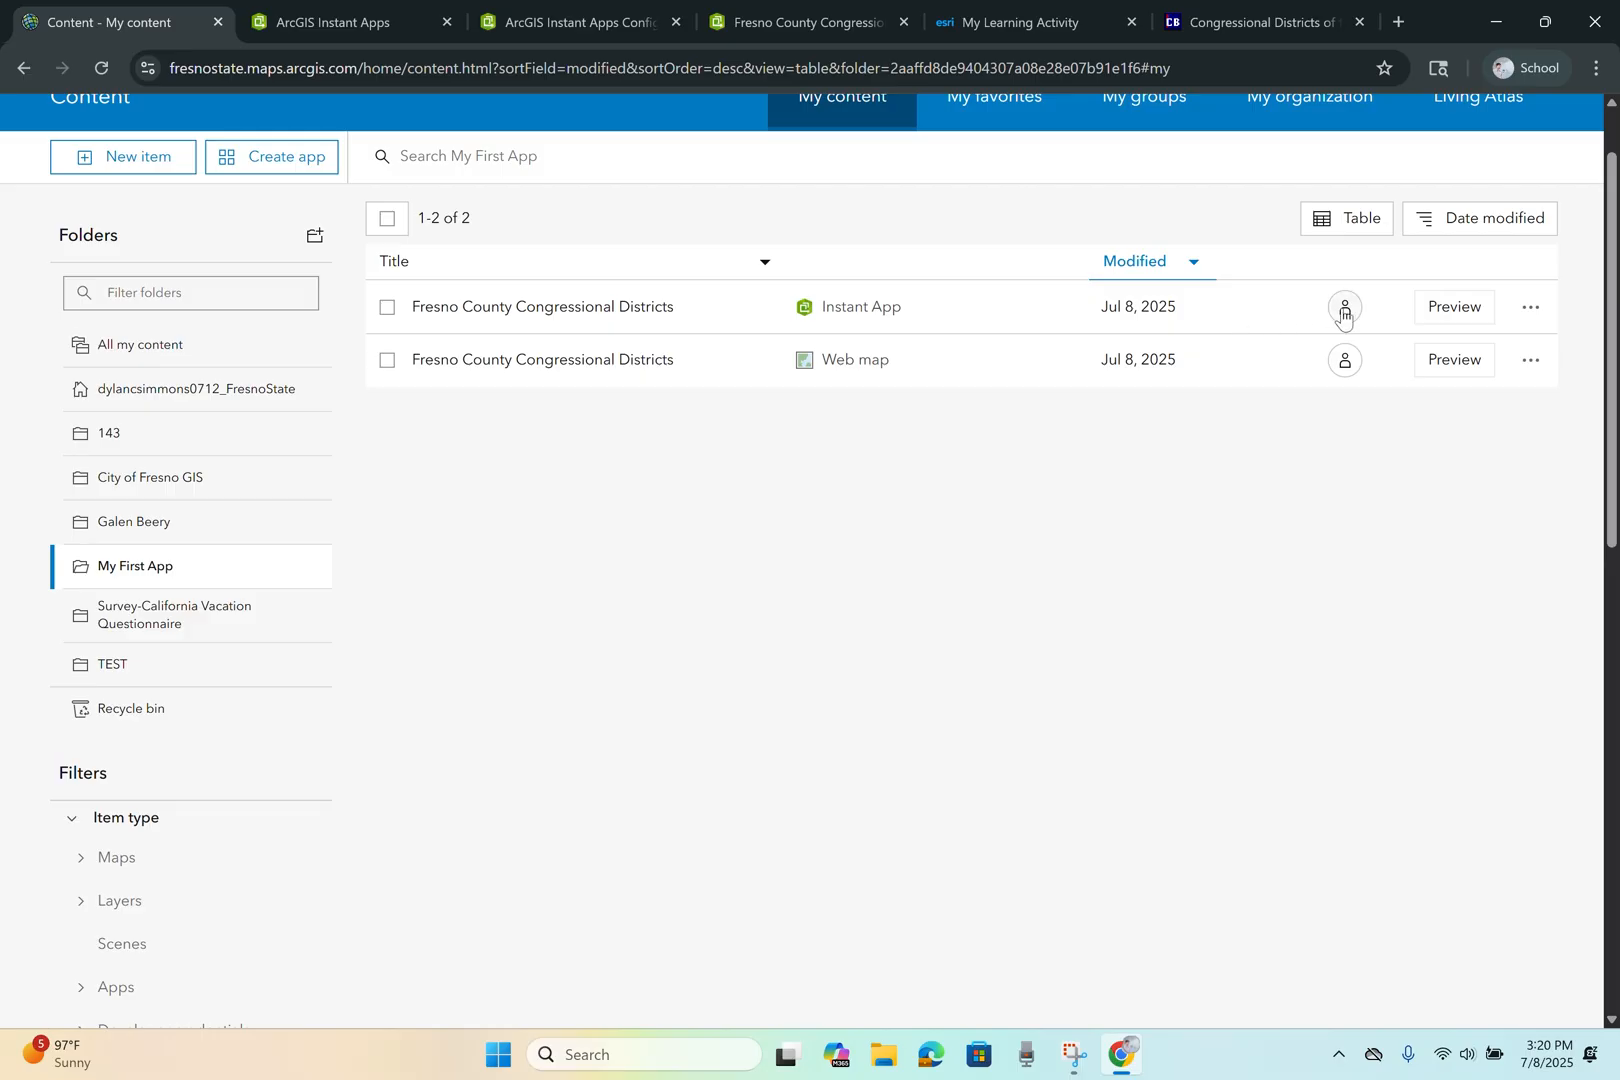
pyautogui.moveTo(1347, 313)
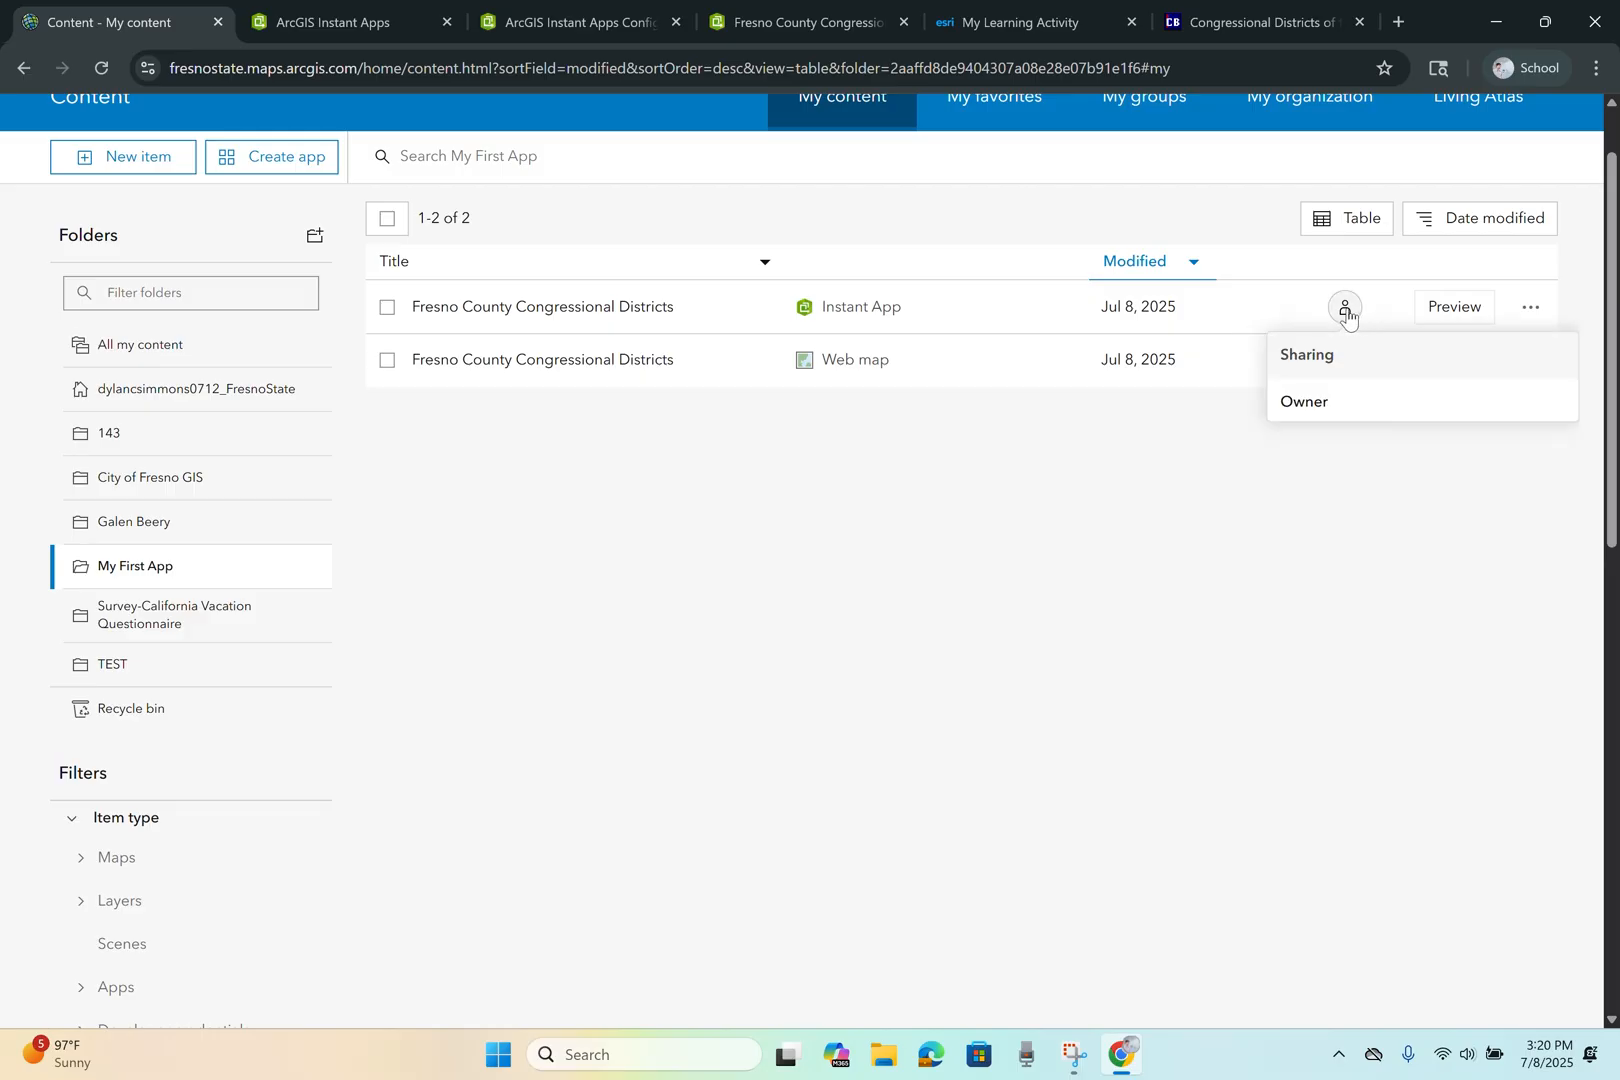
pyautogui.click(1345, 310)
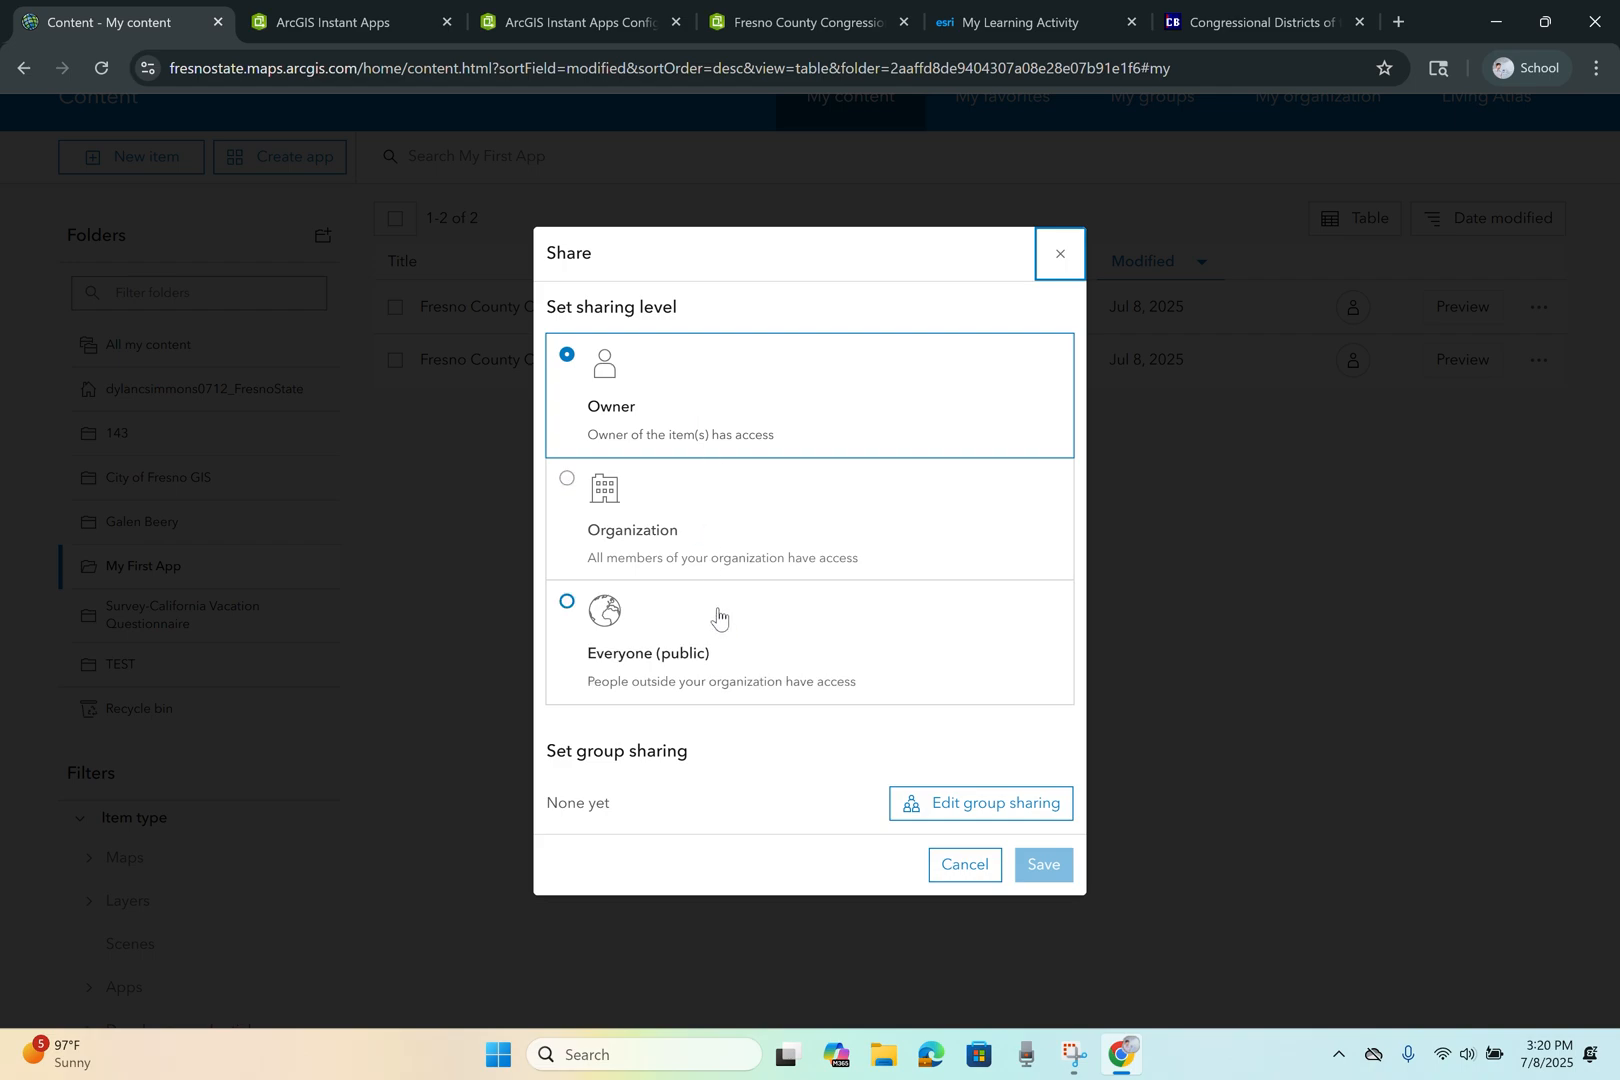
pyautogui.click(664, 508)
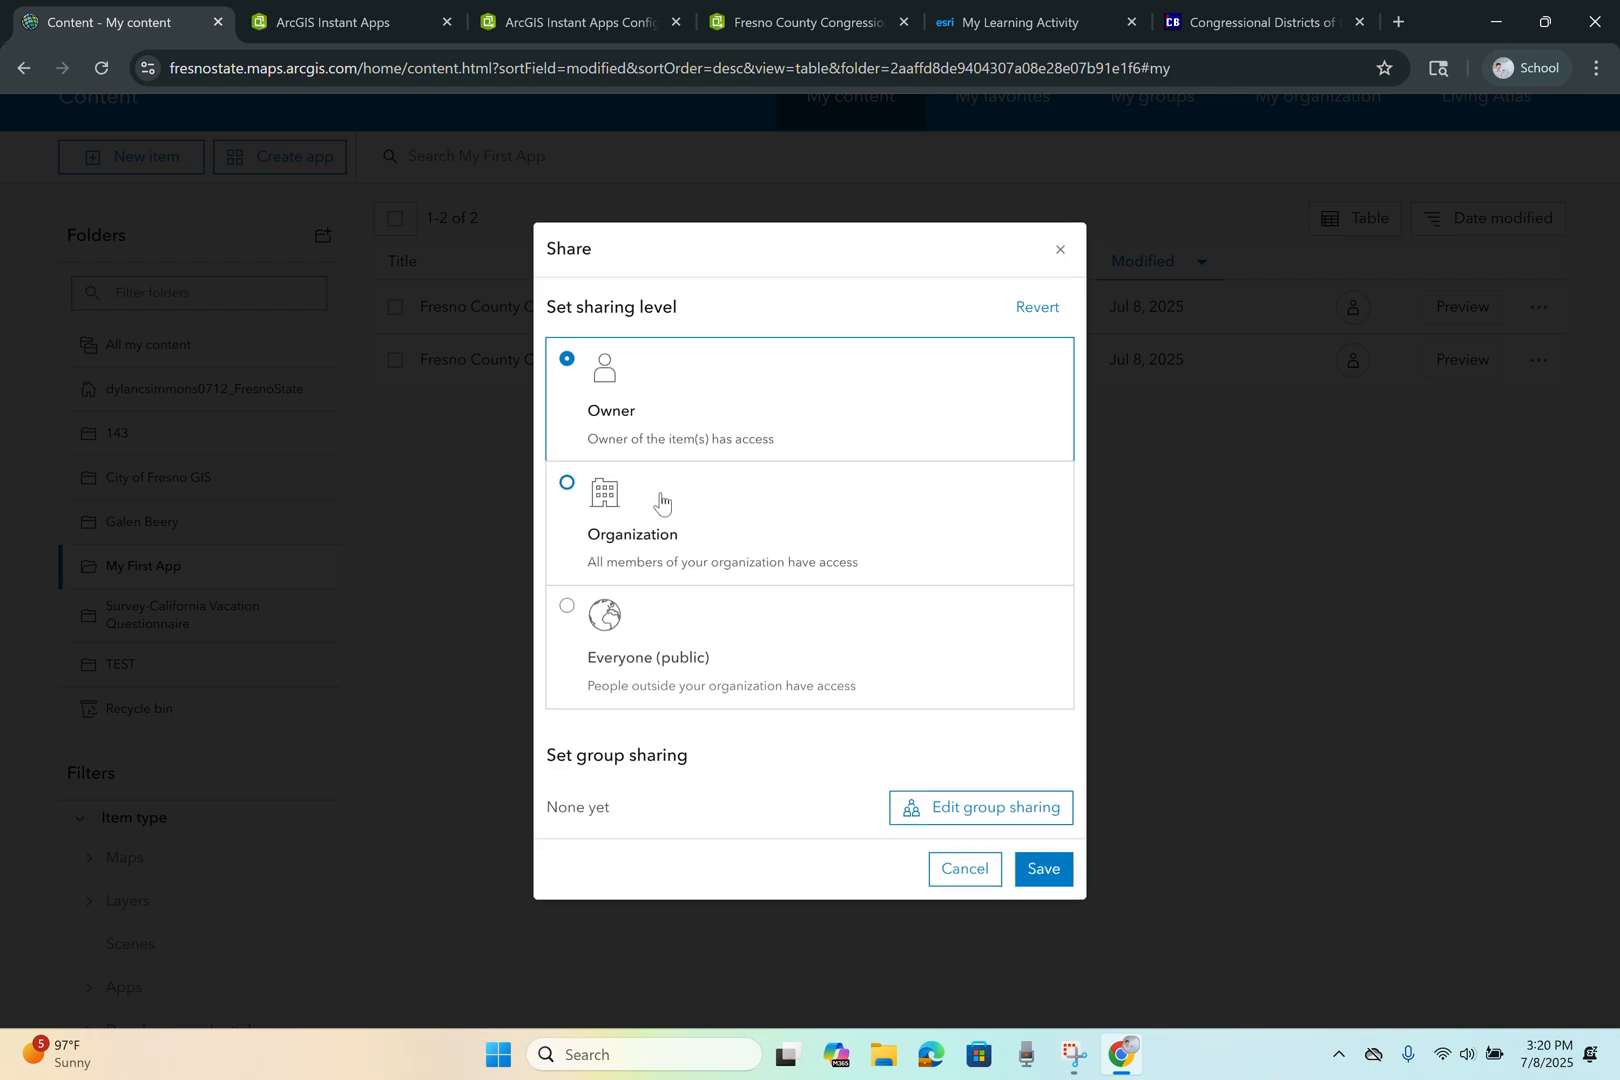
pyautogui.click(1028, 312)
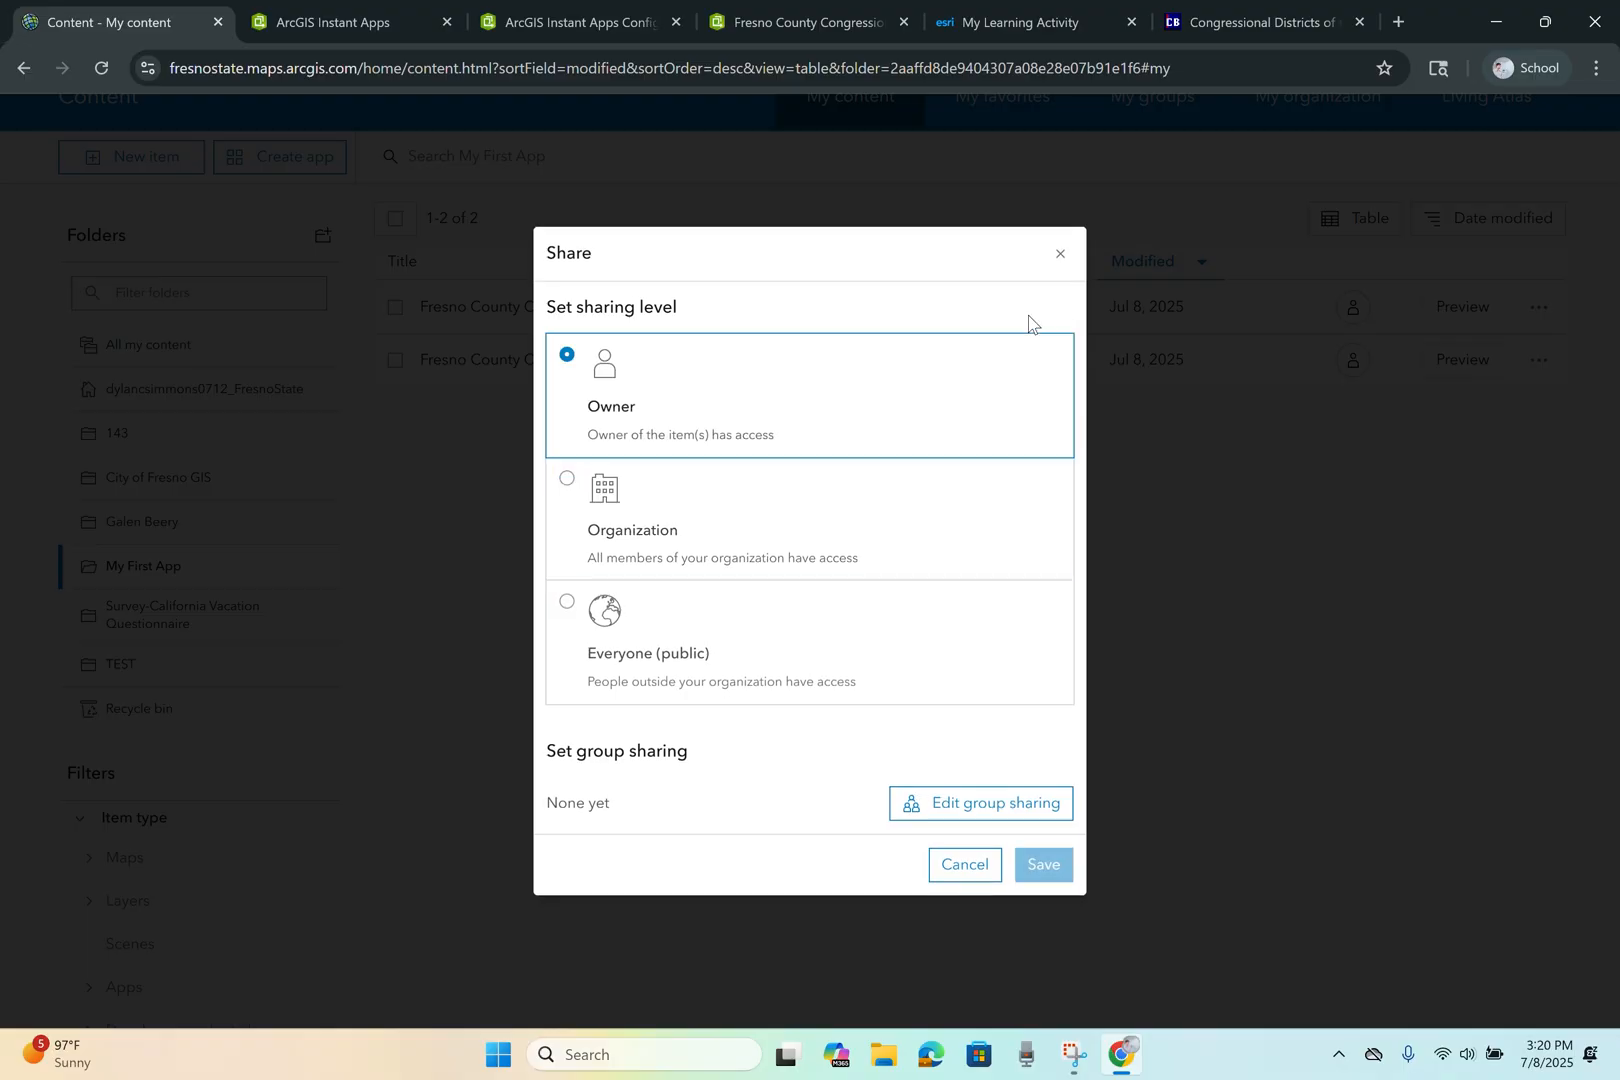
pyautogui.click(782, 515)
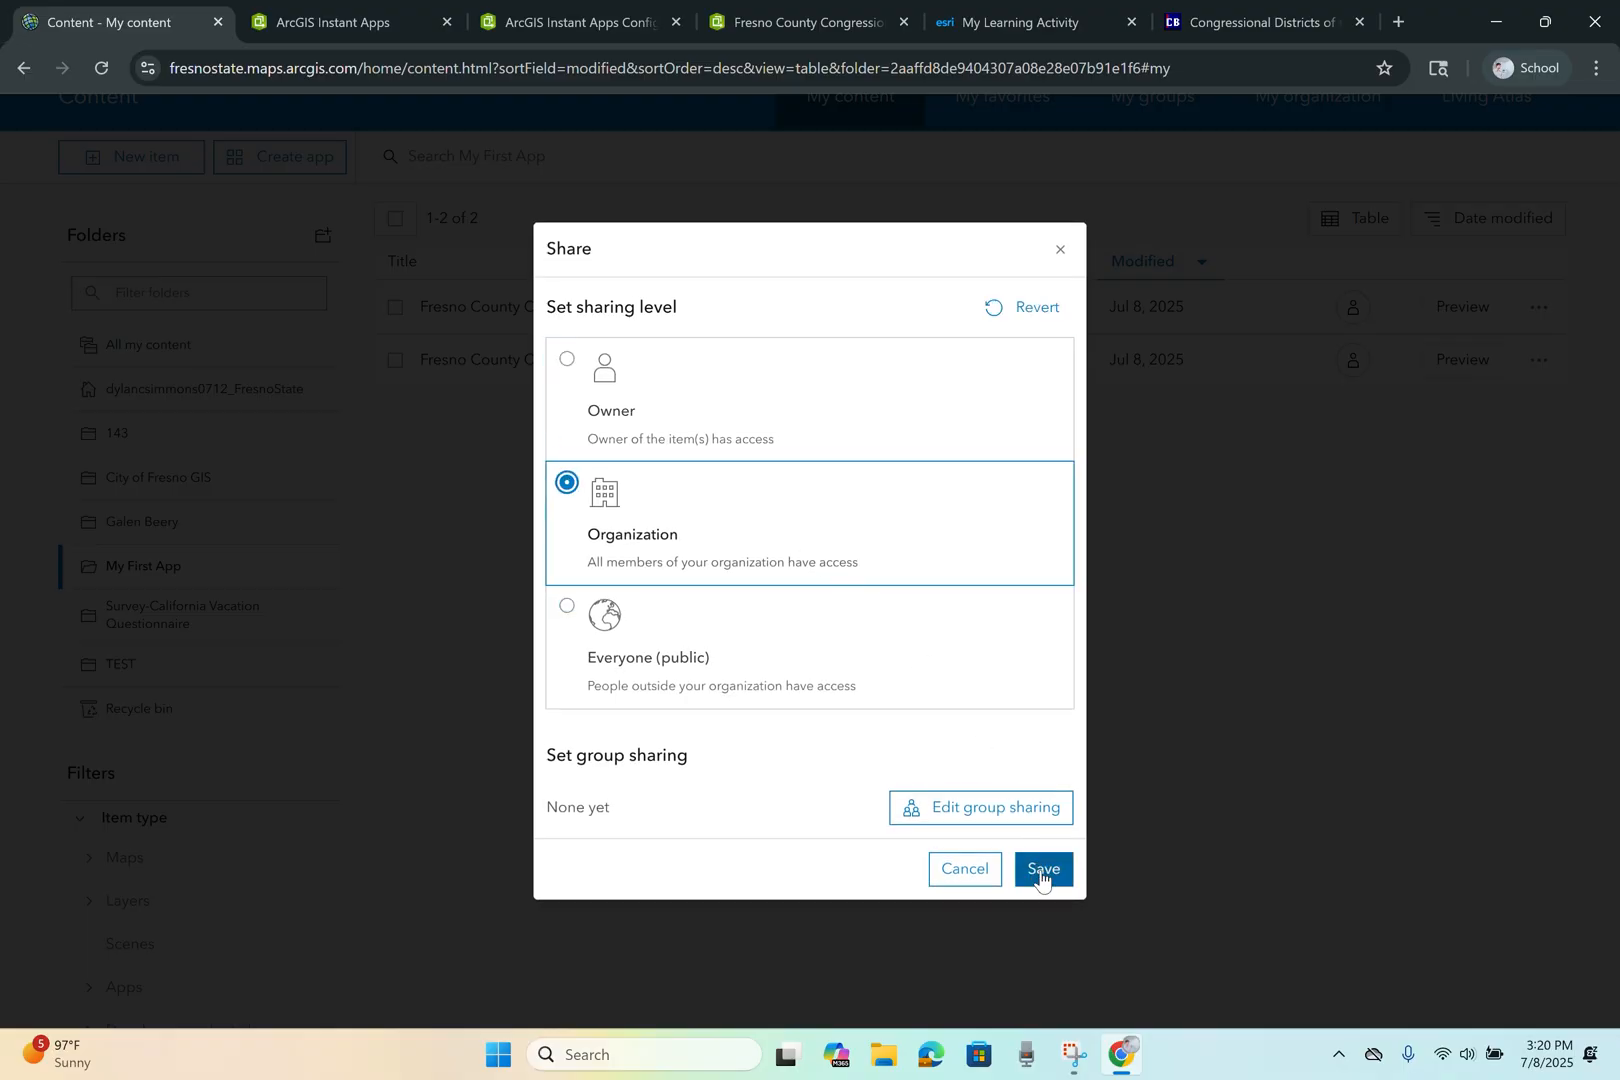
pyautogui.click(769, 640)
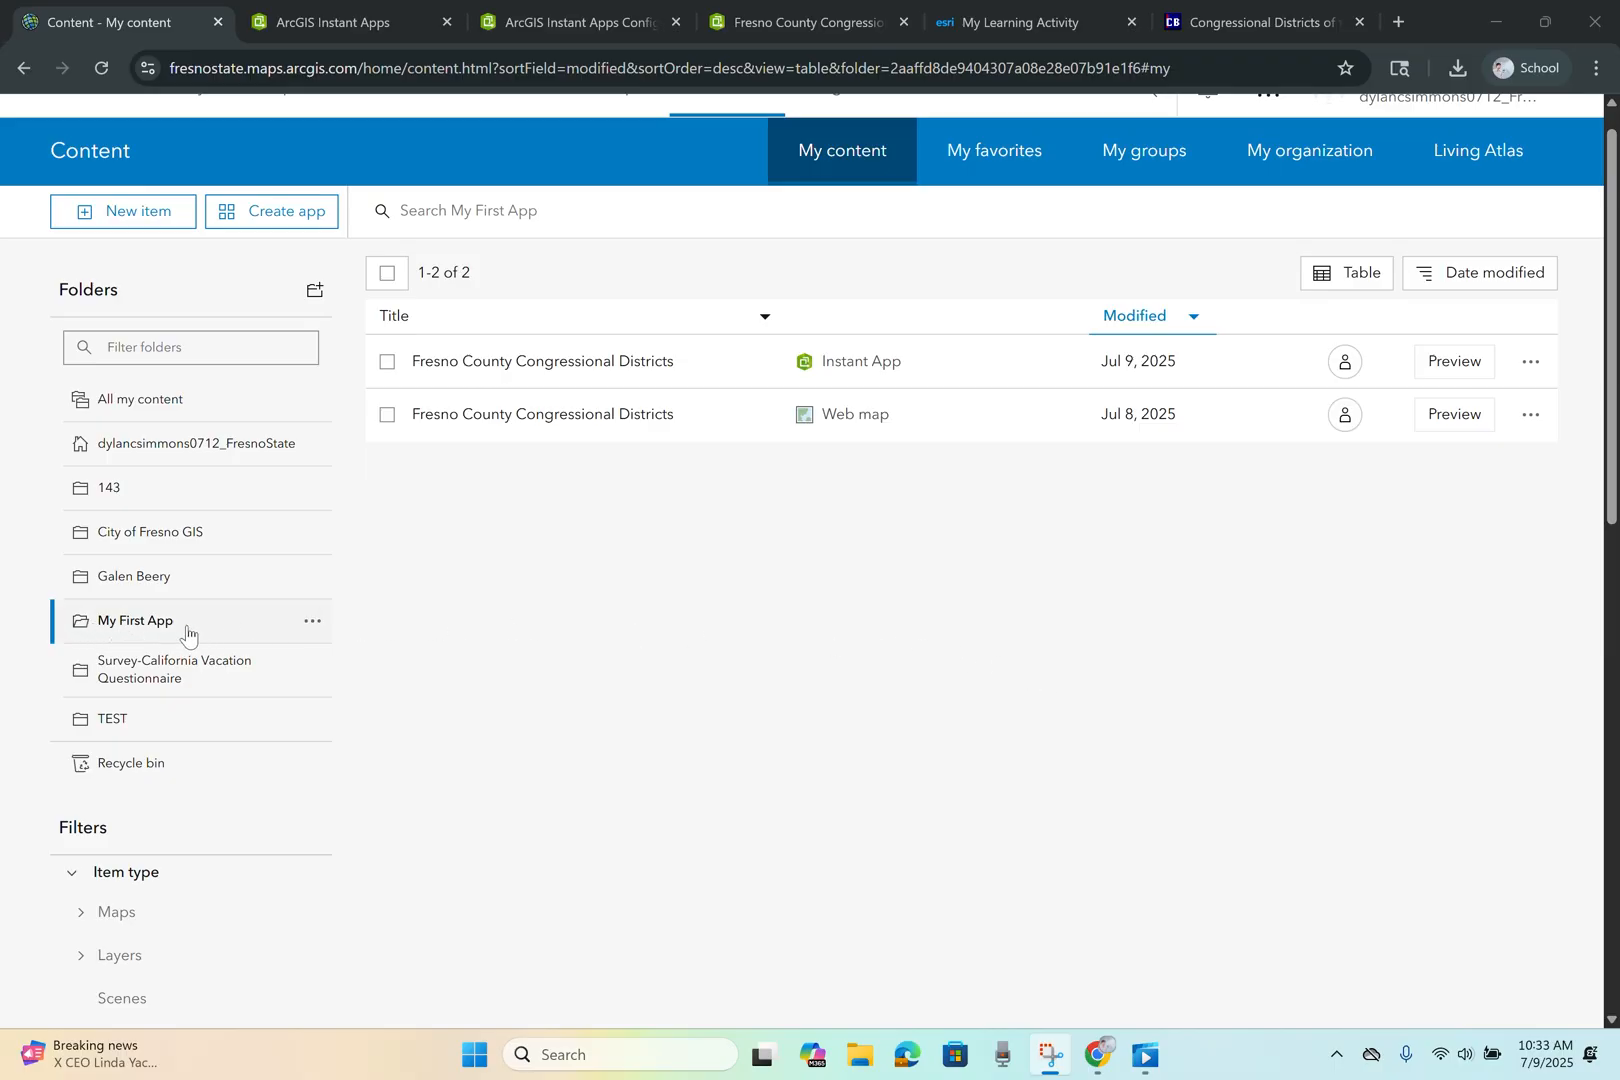
# - Try the edit and delete options of the My First App folder, keeping its name and dismissing the deletion
pyautogui.click(311, 623)
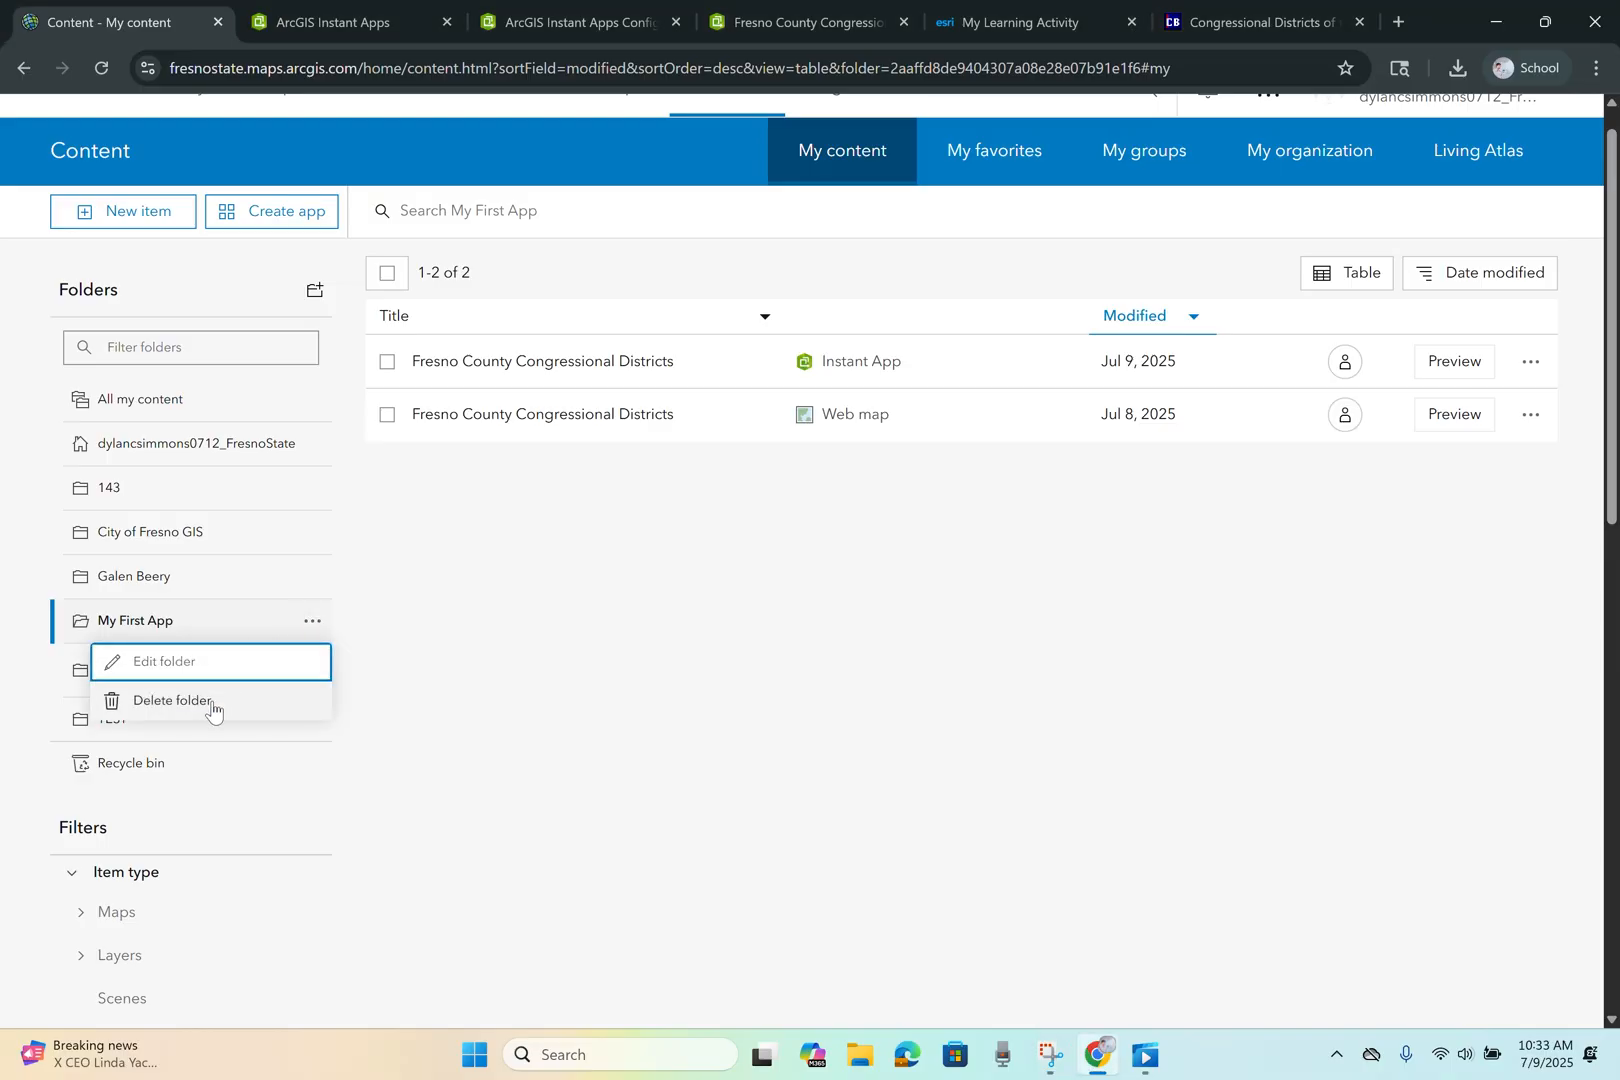
pyautogui.click(195, 665)
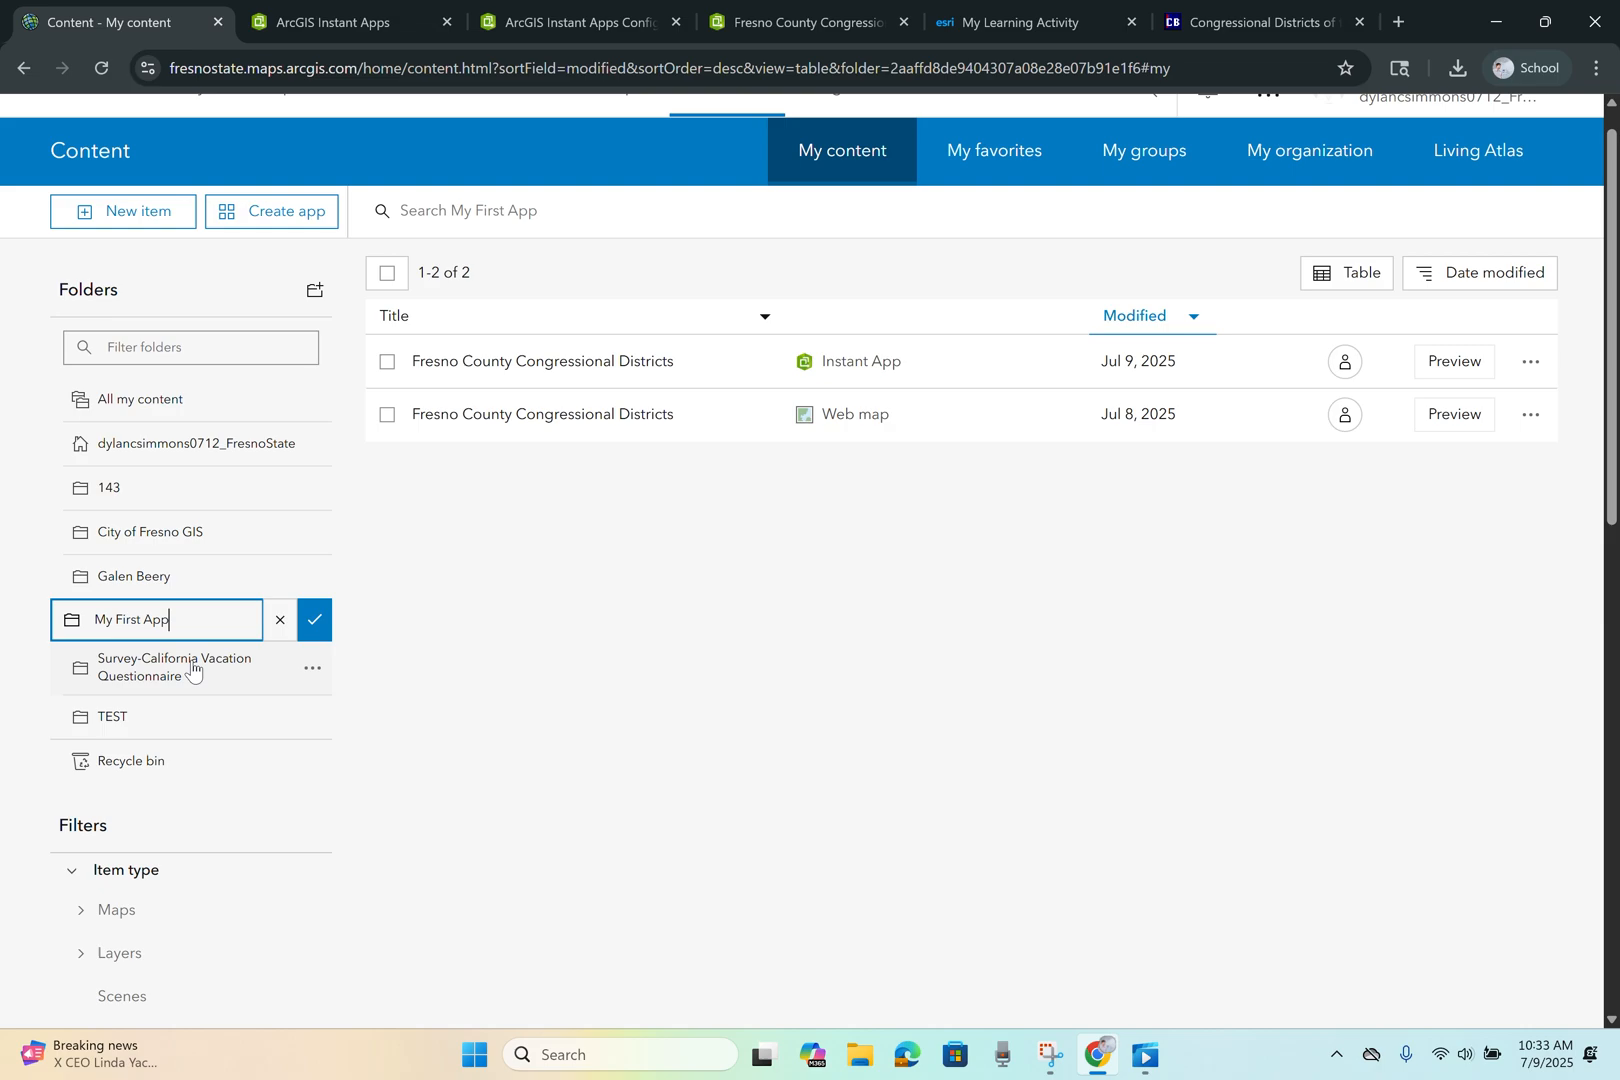
pyautogui.click(307, 633)
pyautogui.click(312, 620)
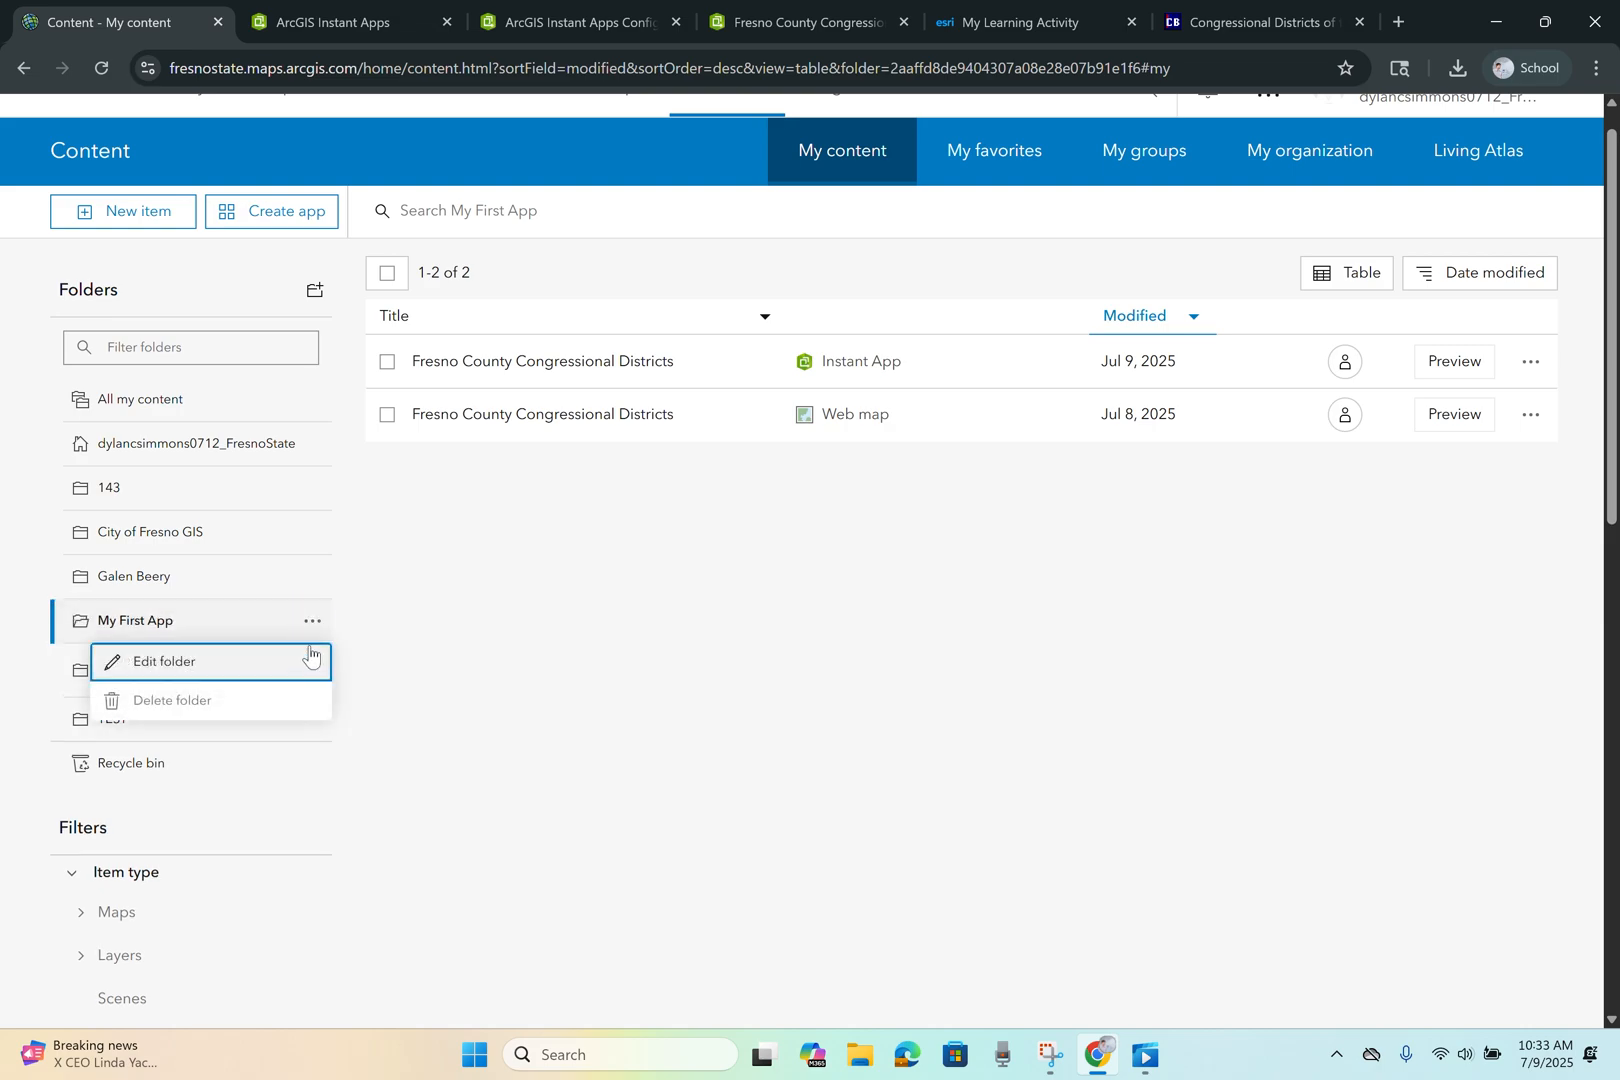
pyautogui.click(294, 697)
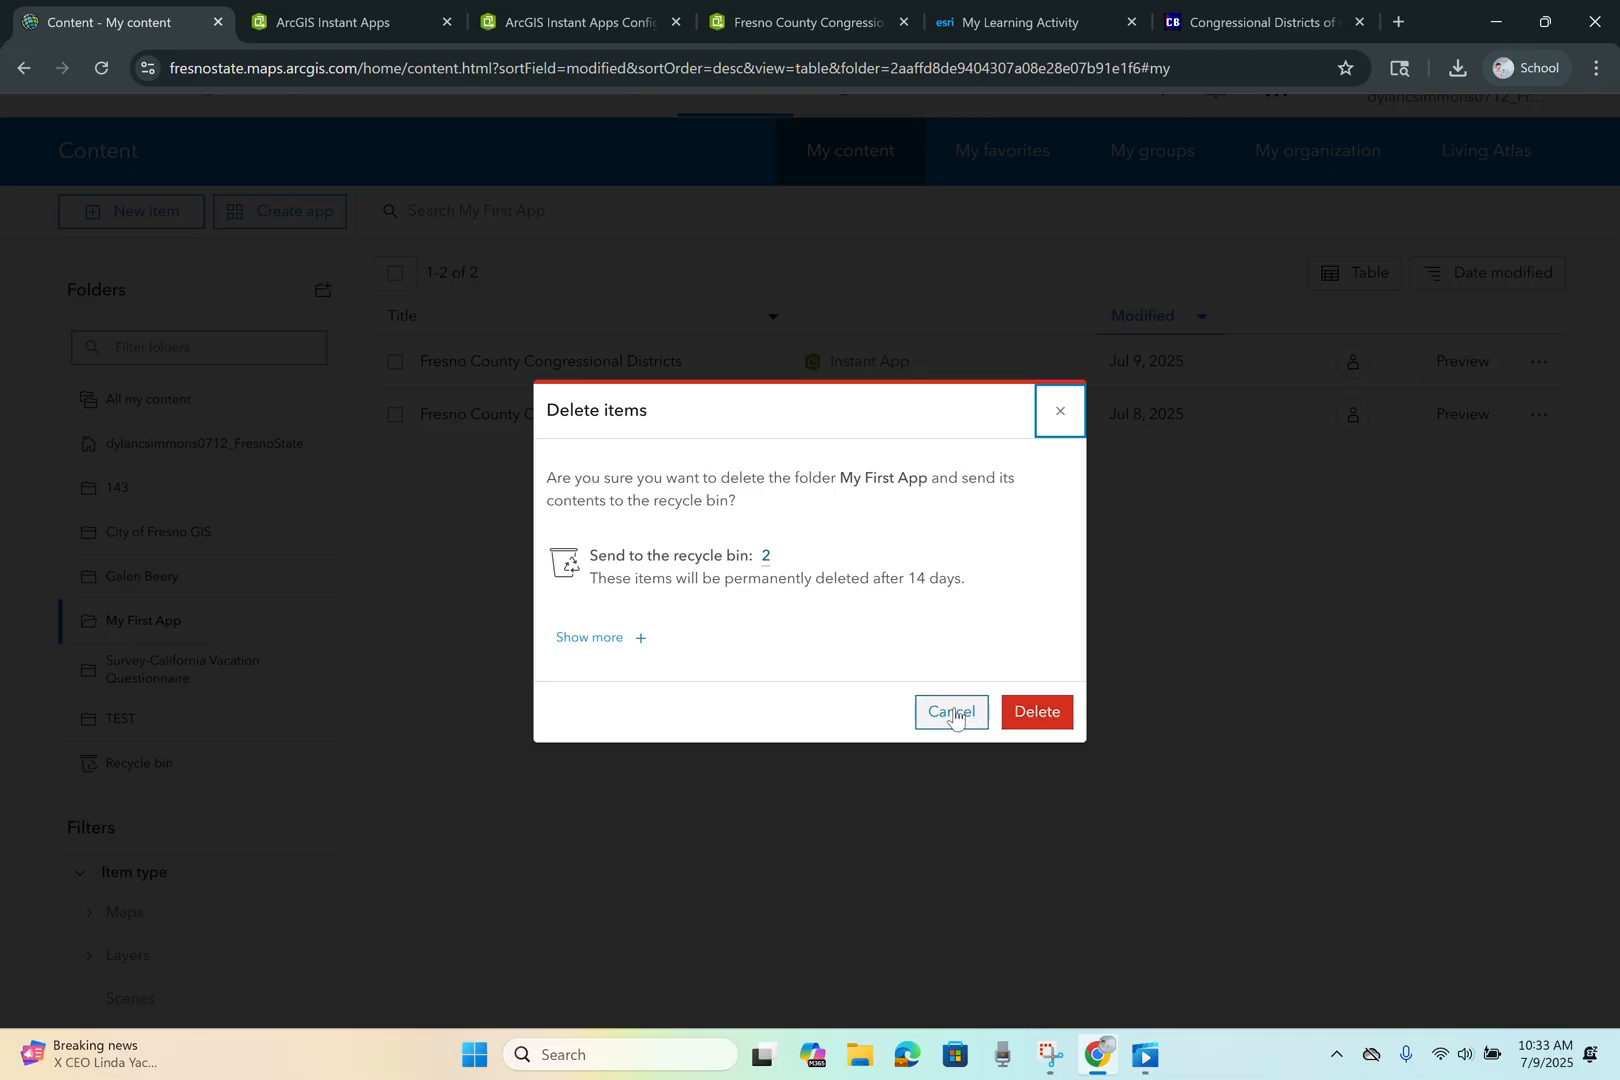
pyautogui.click(1060, 411)
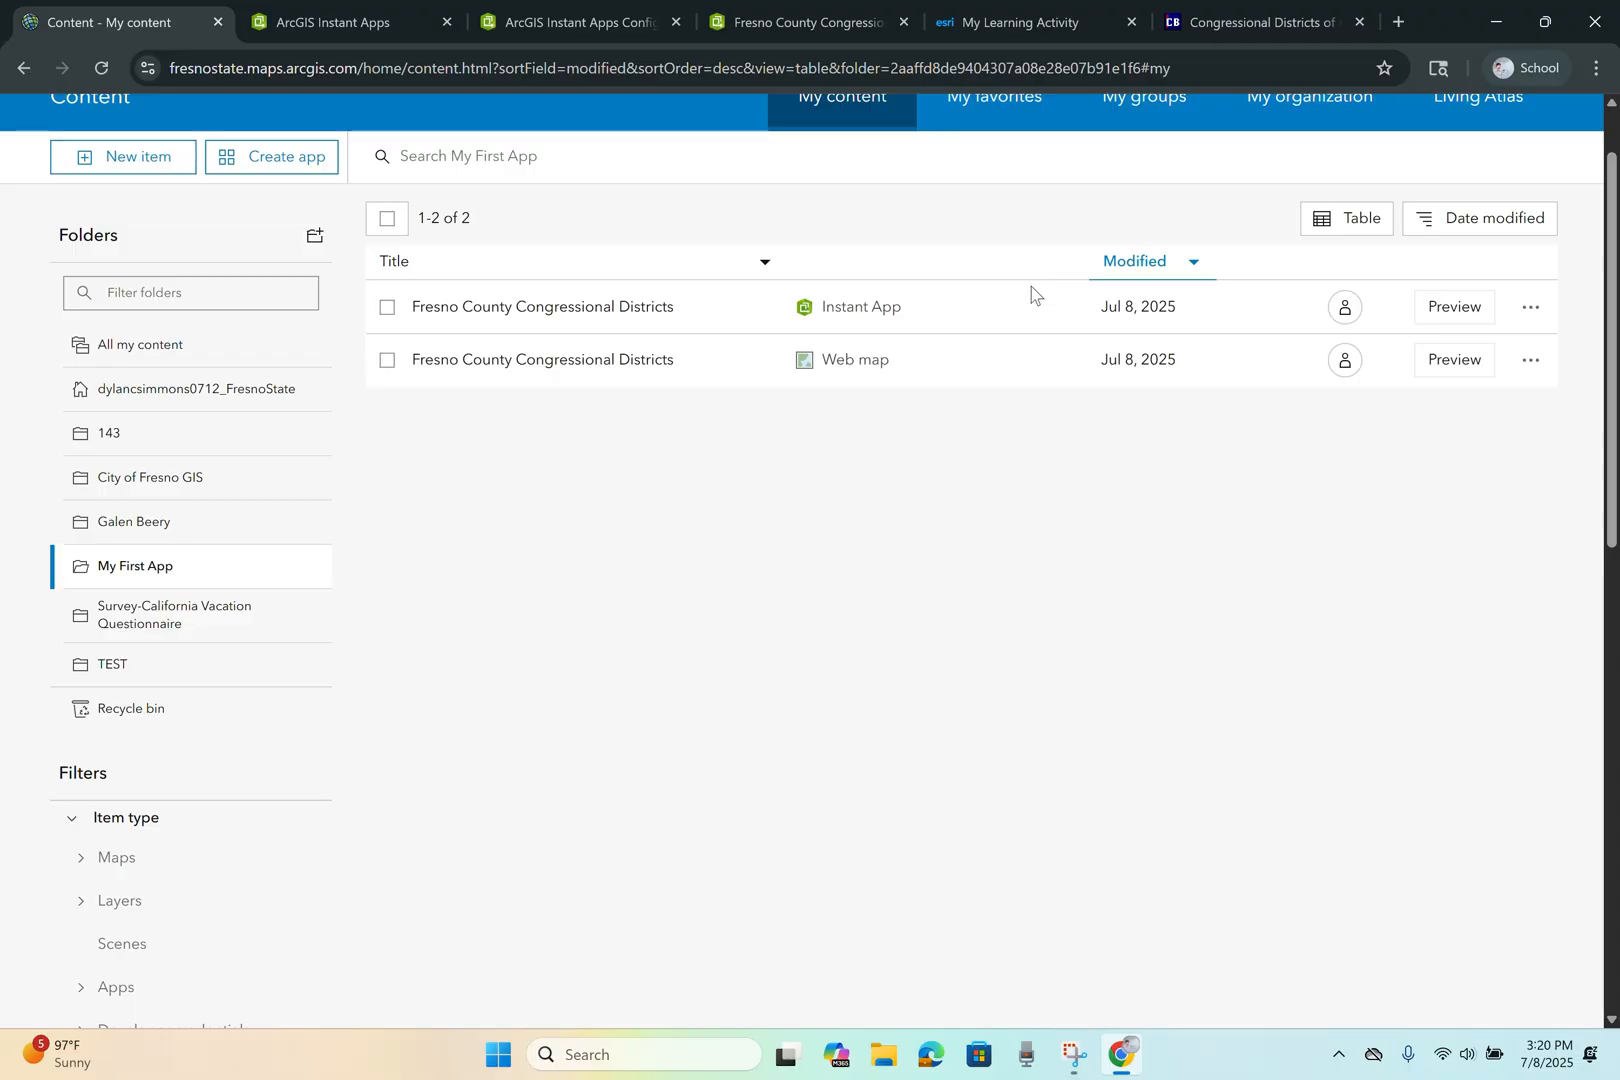
# - Delete the Fresno County Congressional Districts Instant App, sending it to the recycle bin
pyautogui.click(388, 309)
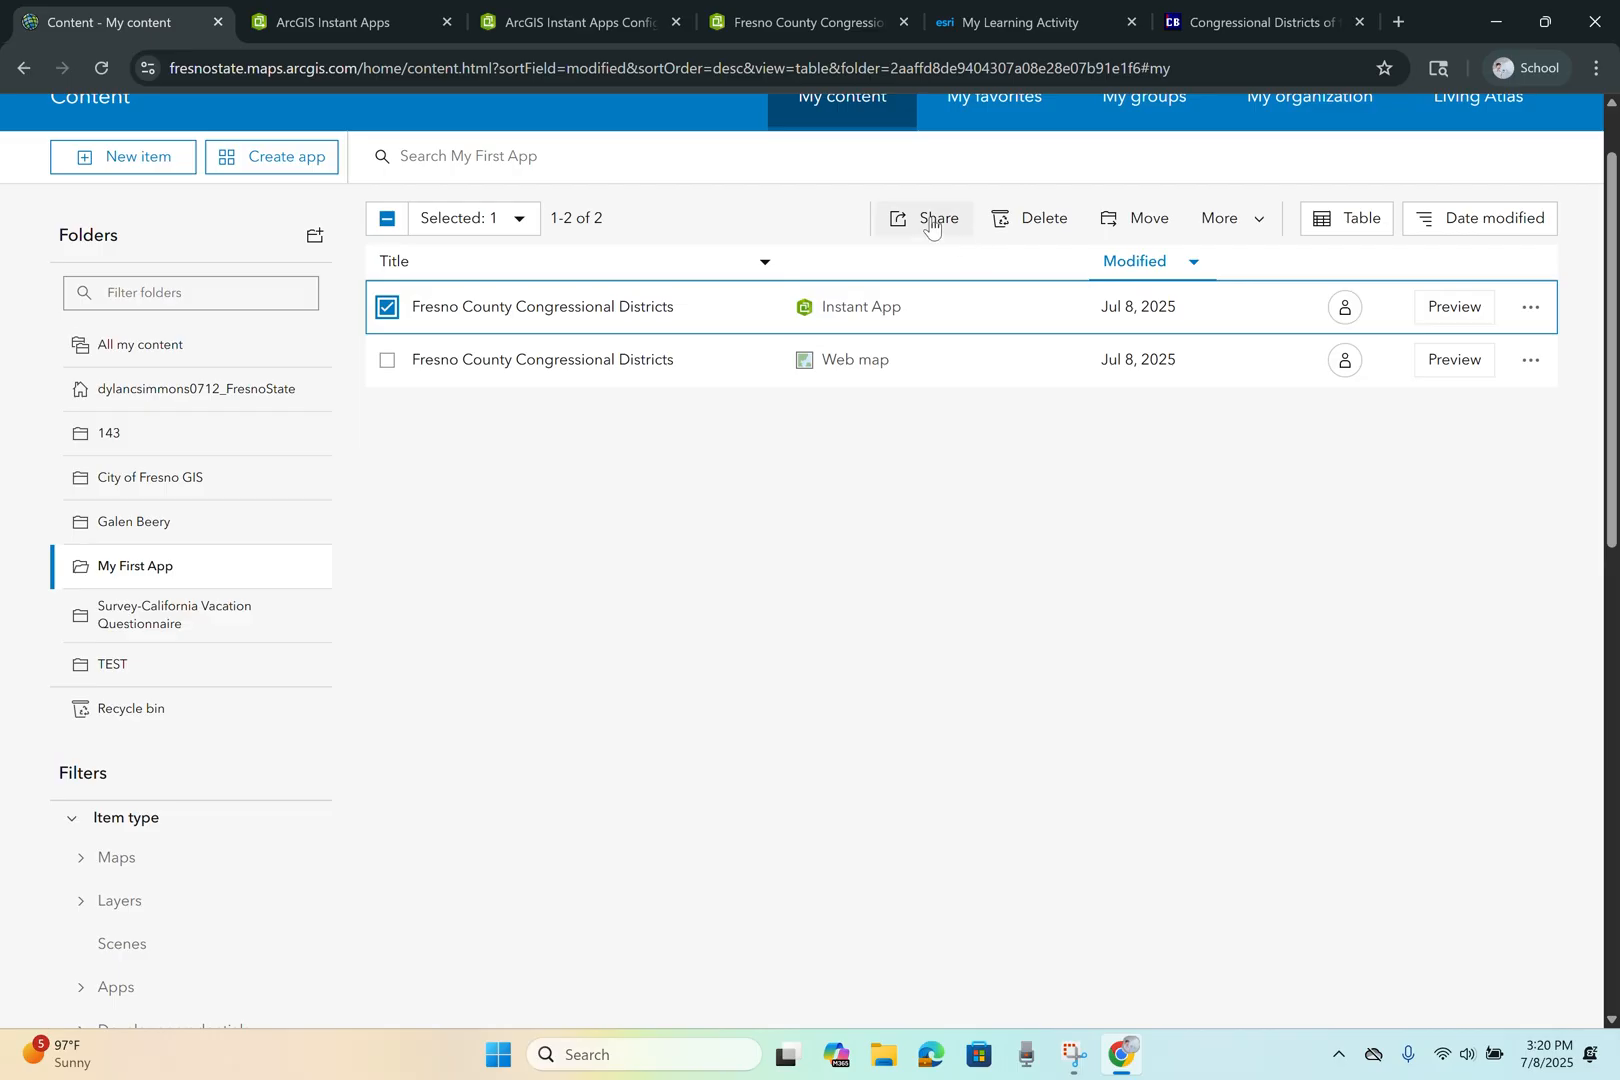
pyautogui.click(1030, 230)
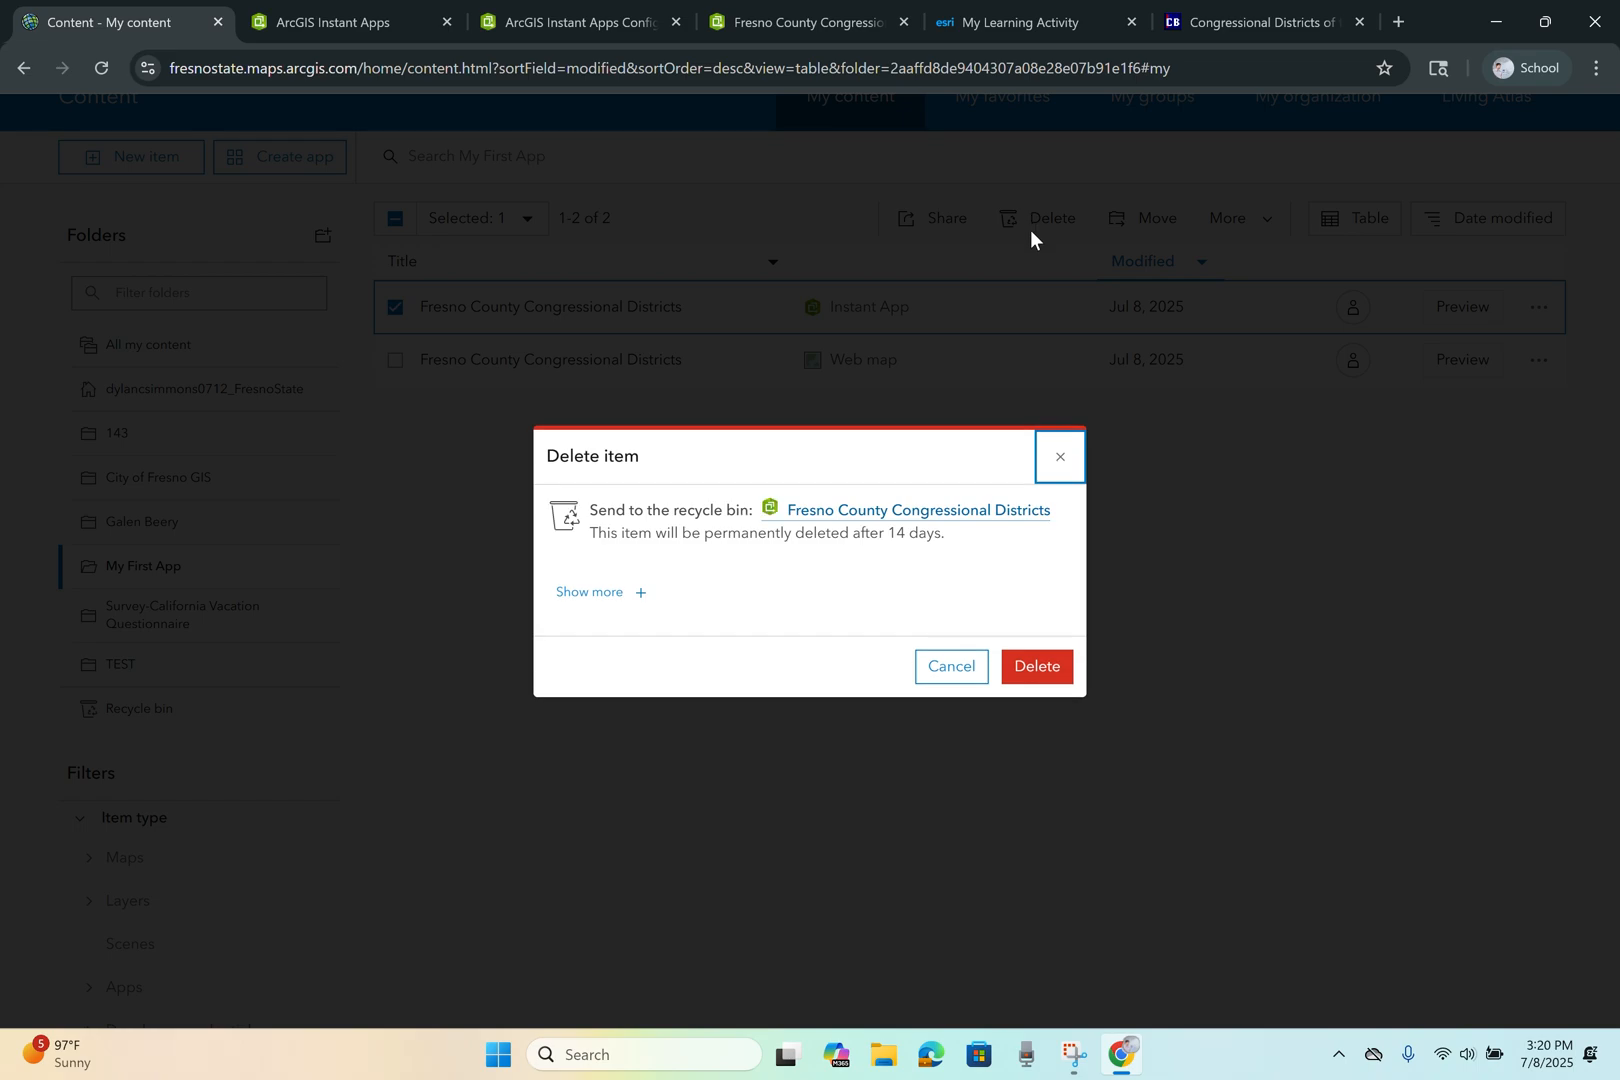
pyautogui.moveTo(797, 533); pyautogui.dragTo(946, 540)
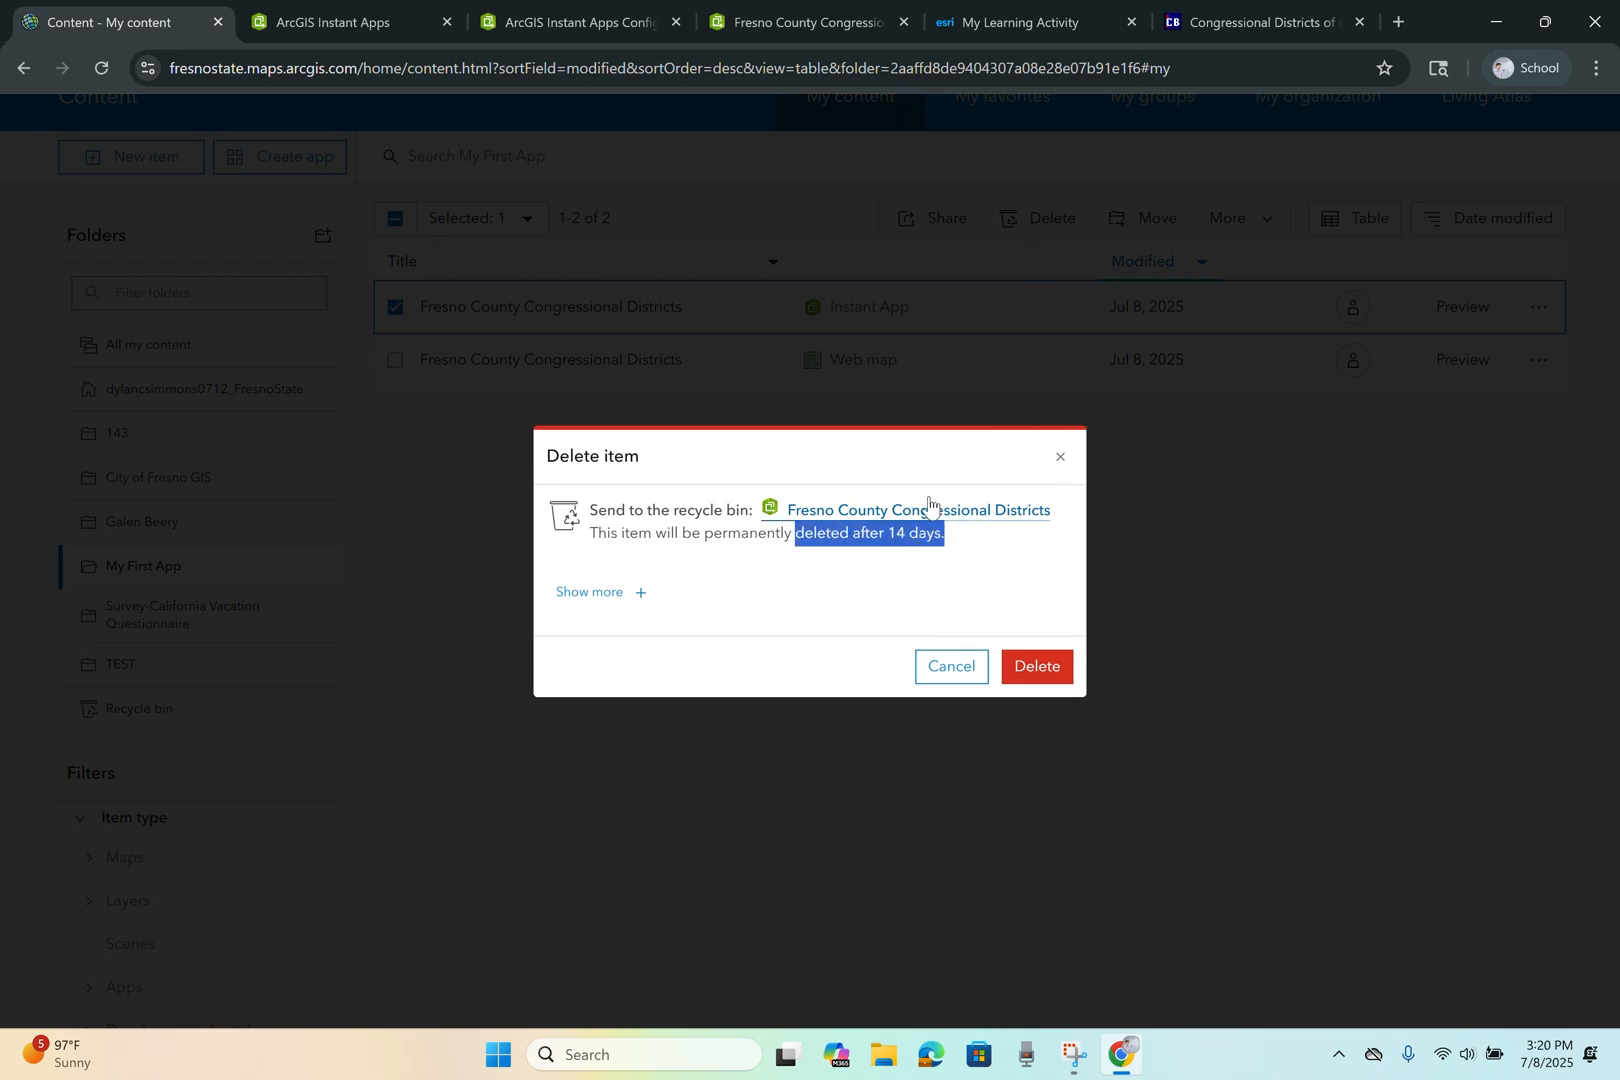
pyautogui.click(957, 596)
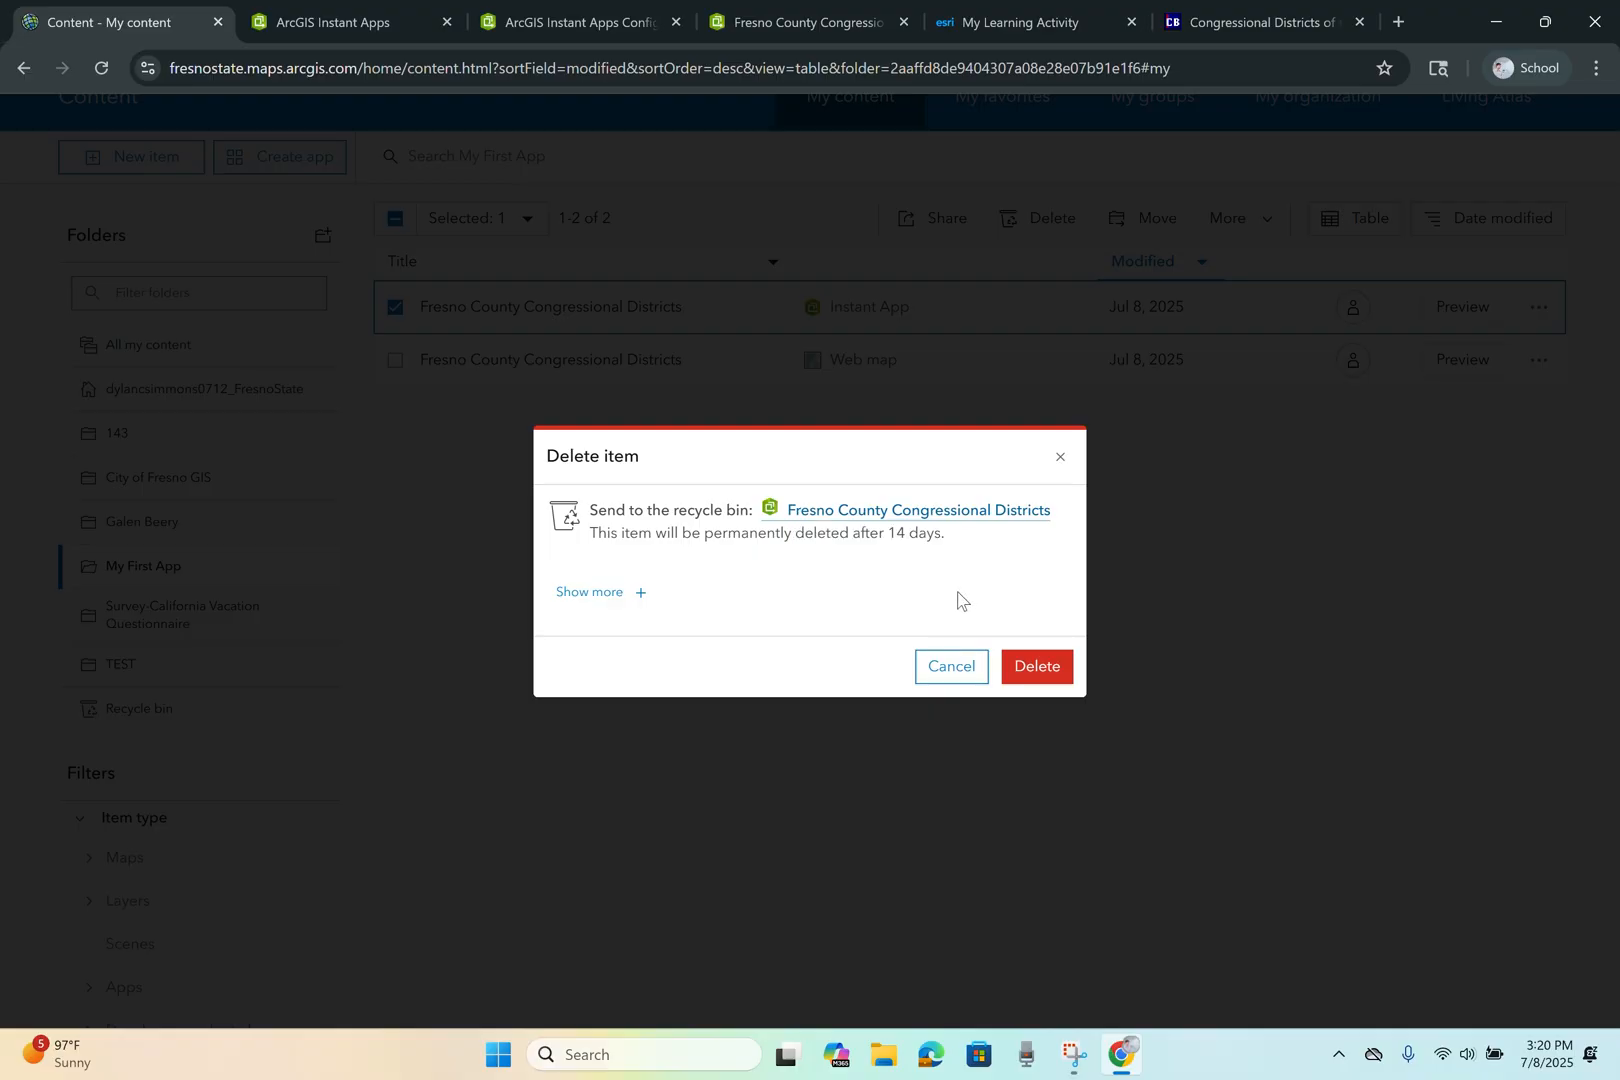
pyautogui.click(1045, 672)
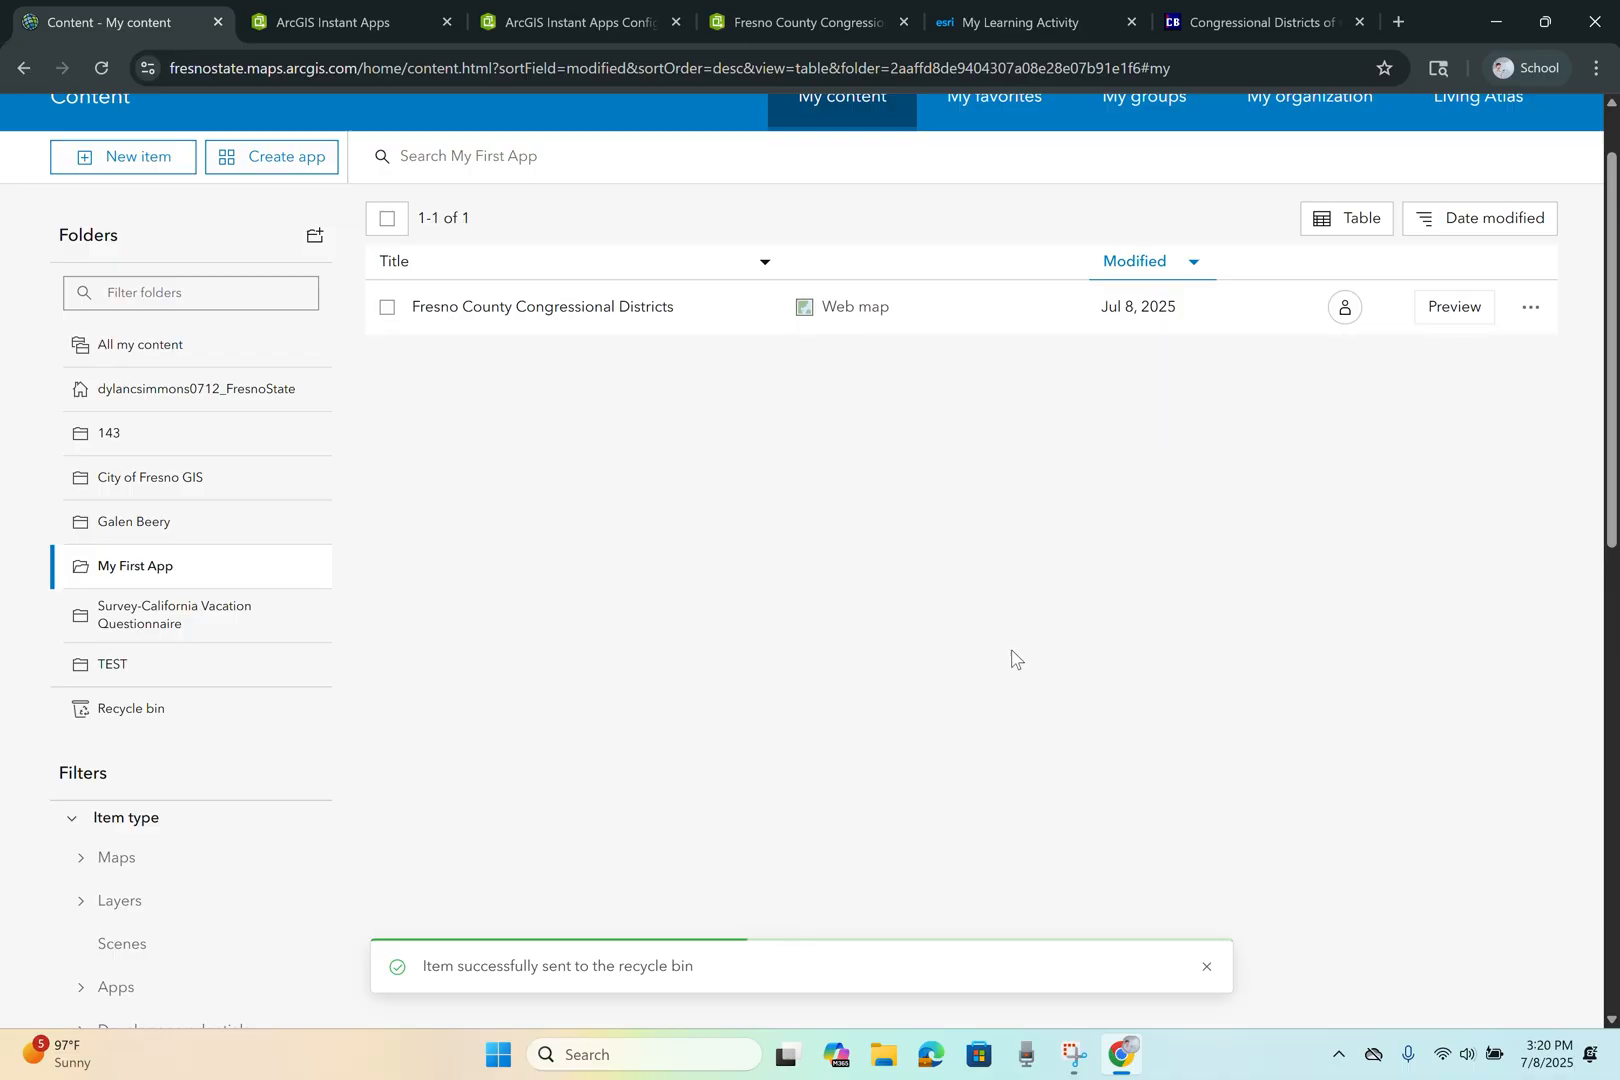
# - Restore the deleted Instant App from the recycle bin to the My First App folder and go to that folder
pyautogui.click(130, 709)
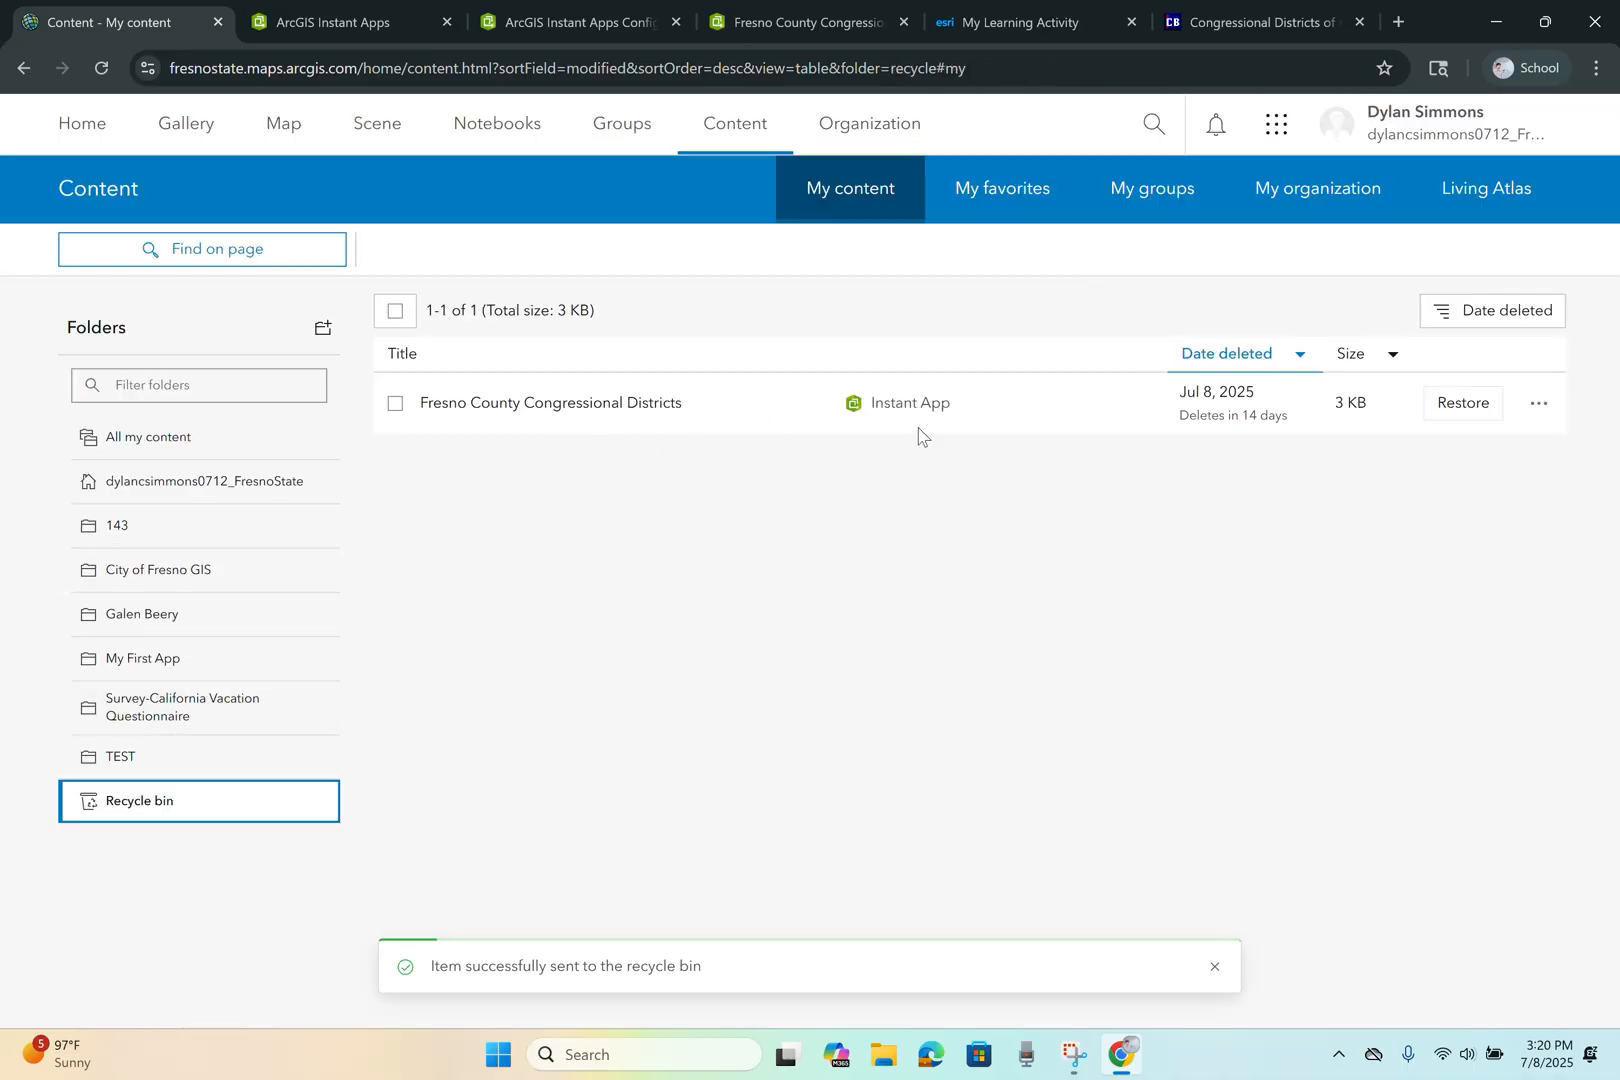
pyautogui.click(396, 409)
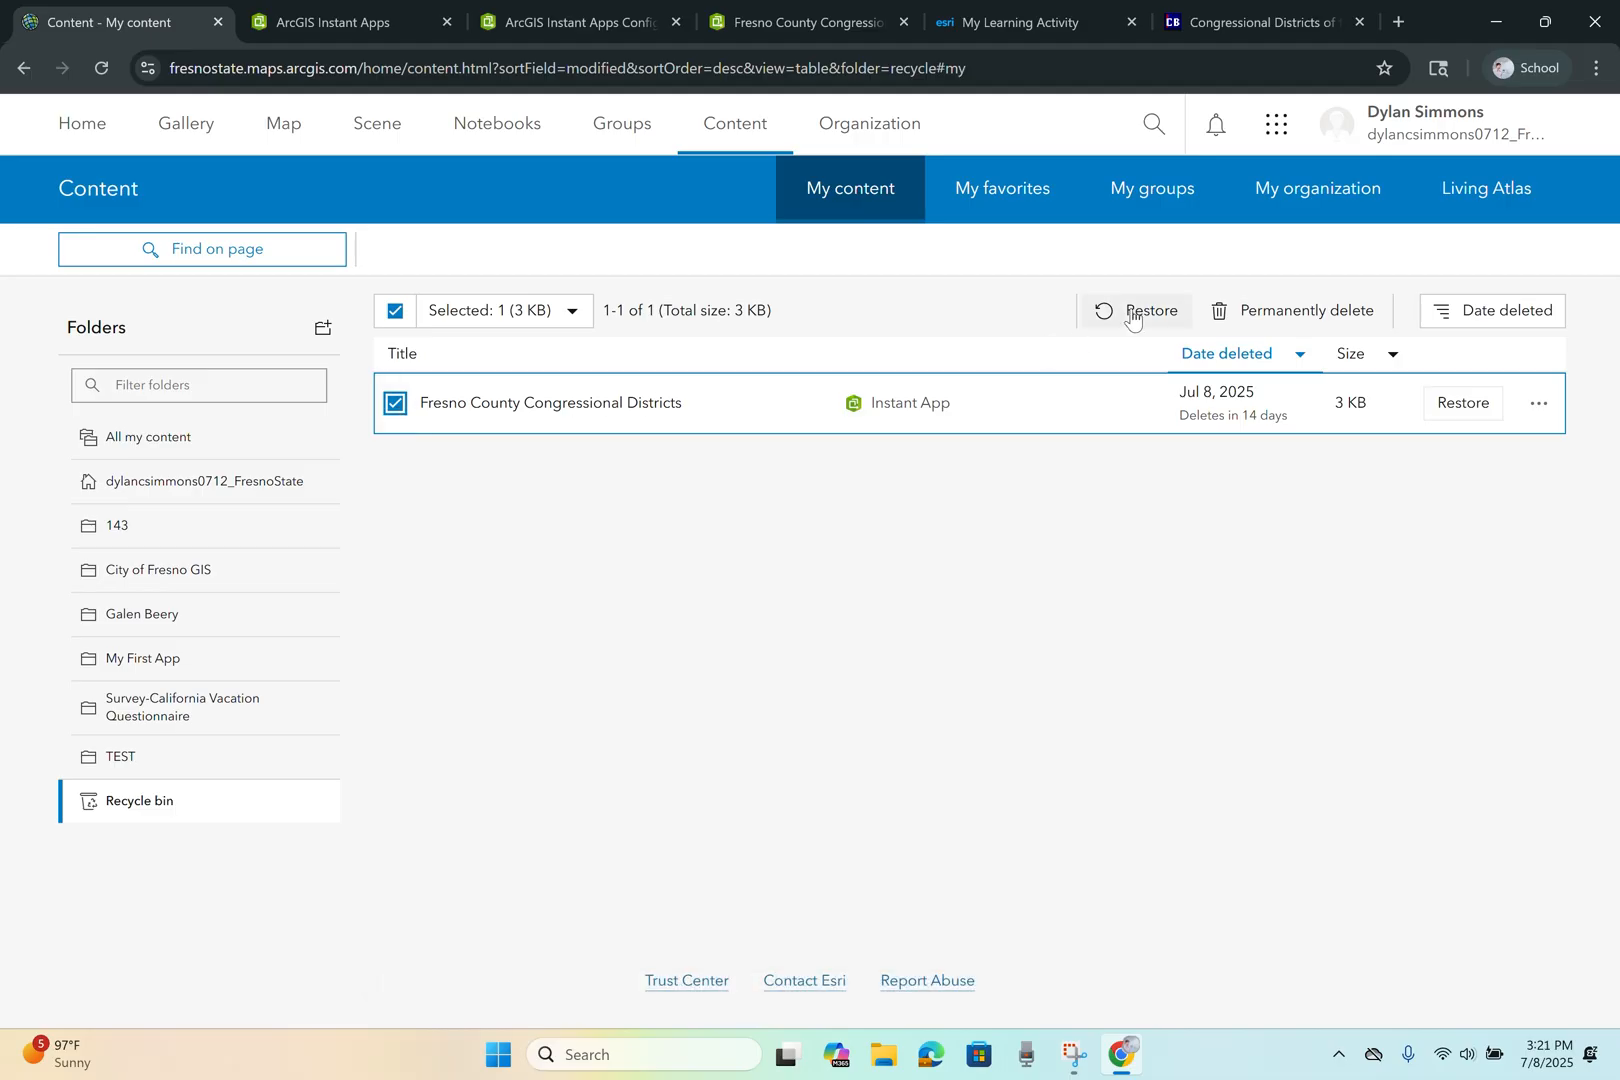
pyautogui.click(1466, 405)
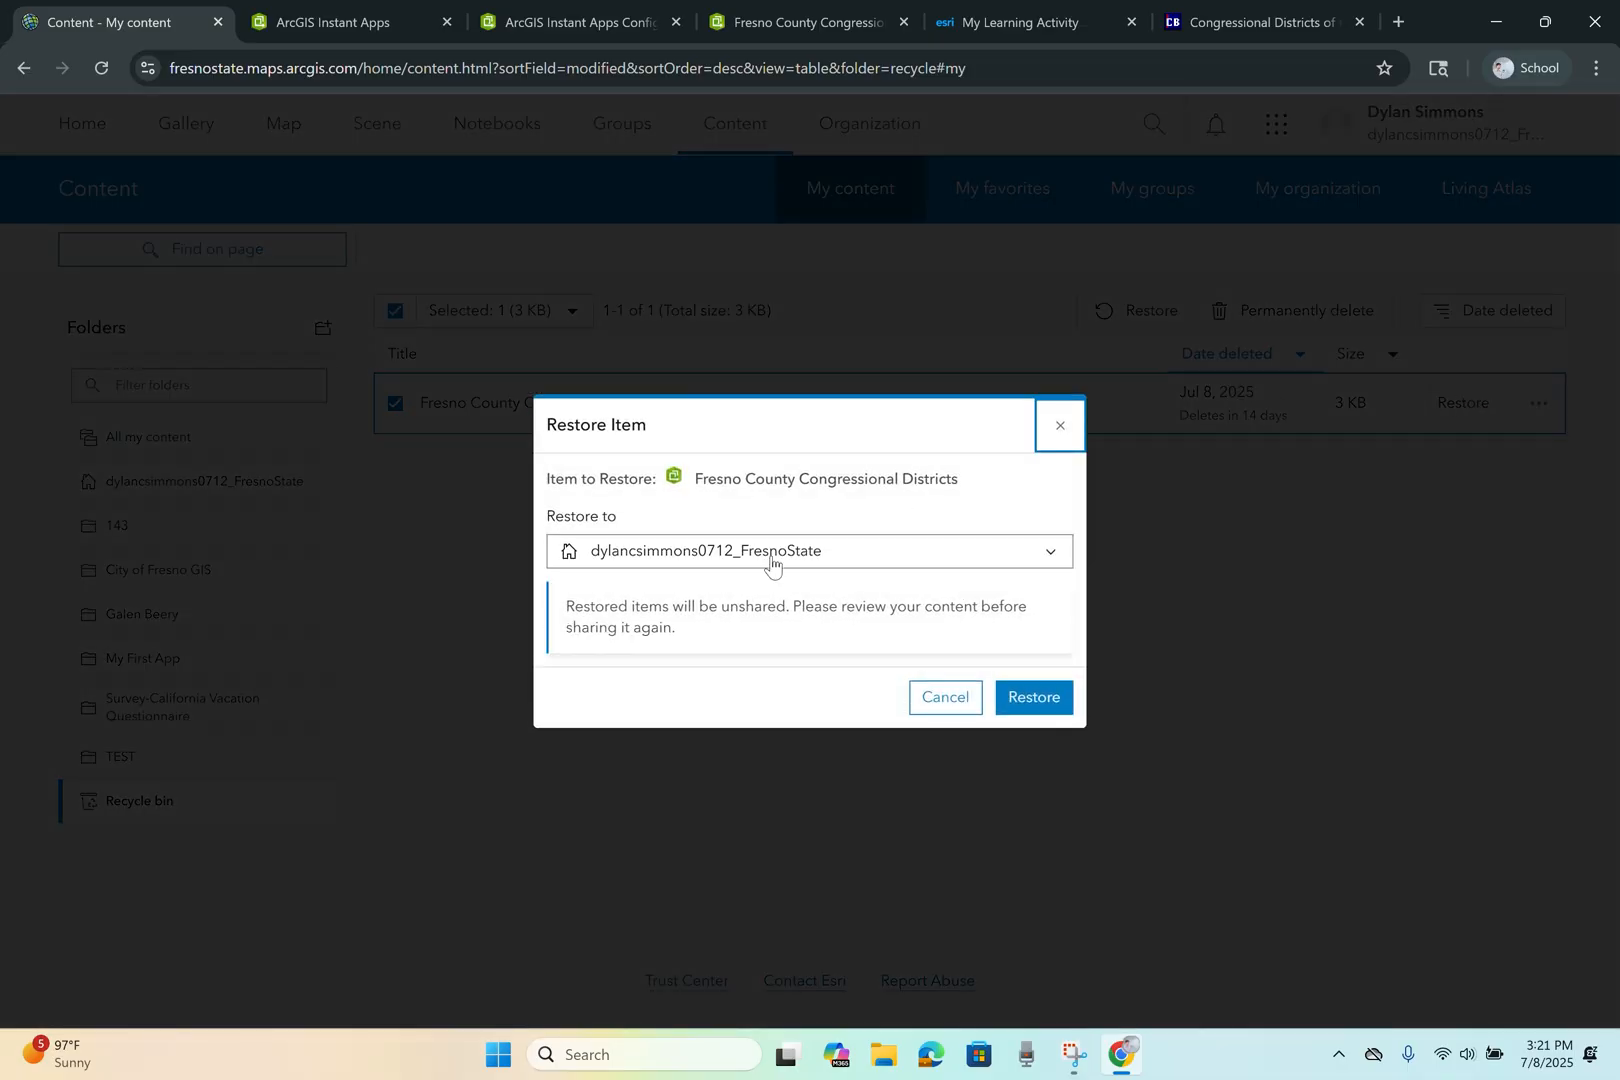
pyautogui.click(678, 560)
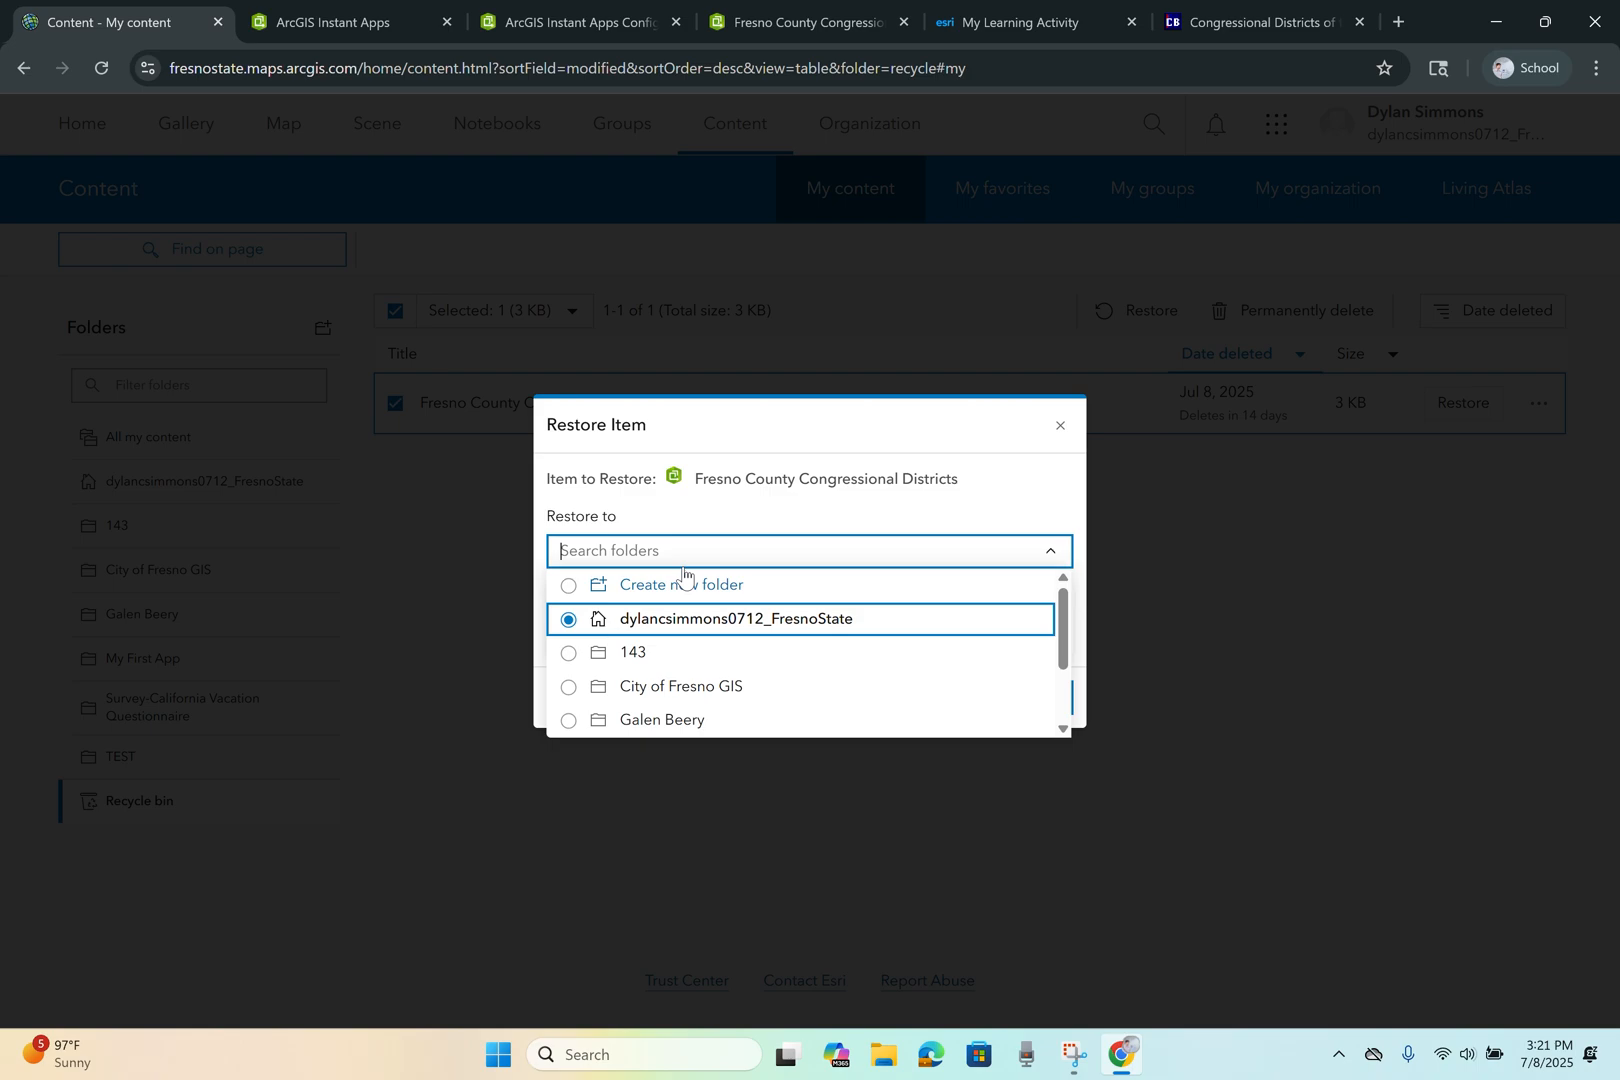
pyautogui.scroll(-2, 695, 655)
pyautogui.click(686, 660)
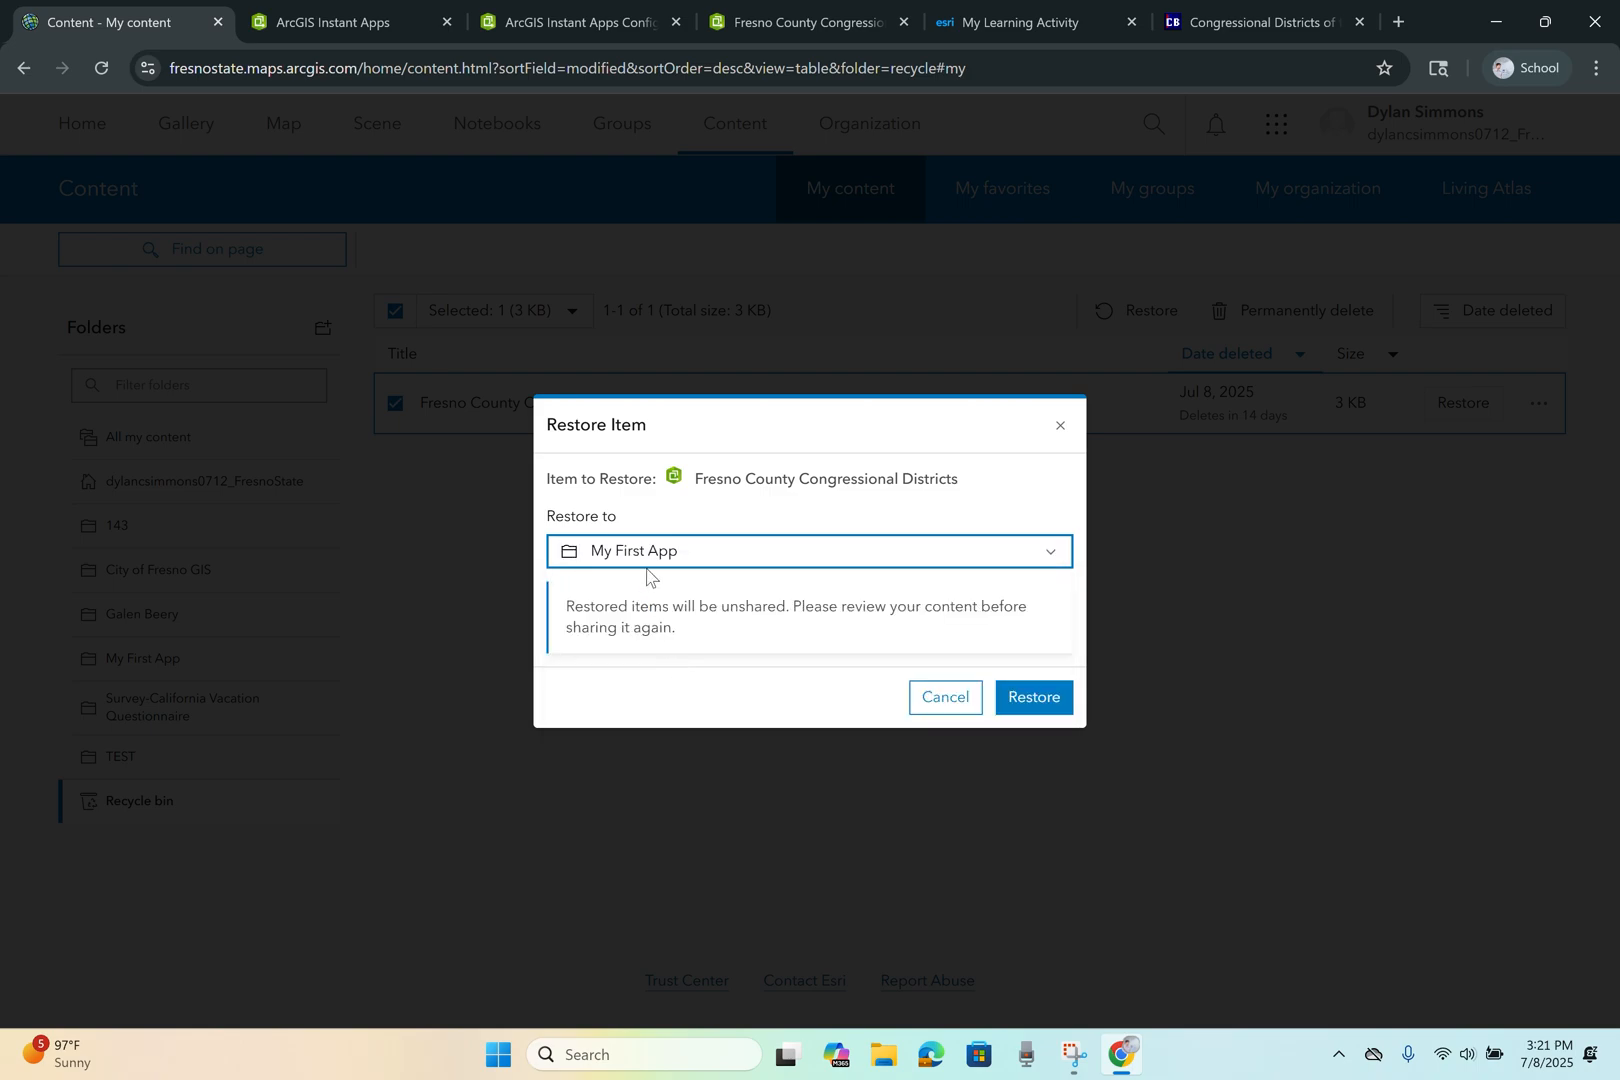
pyautogui.click(1035, 698)
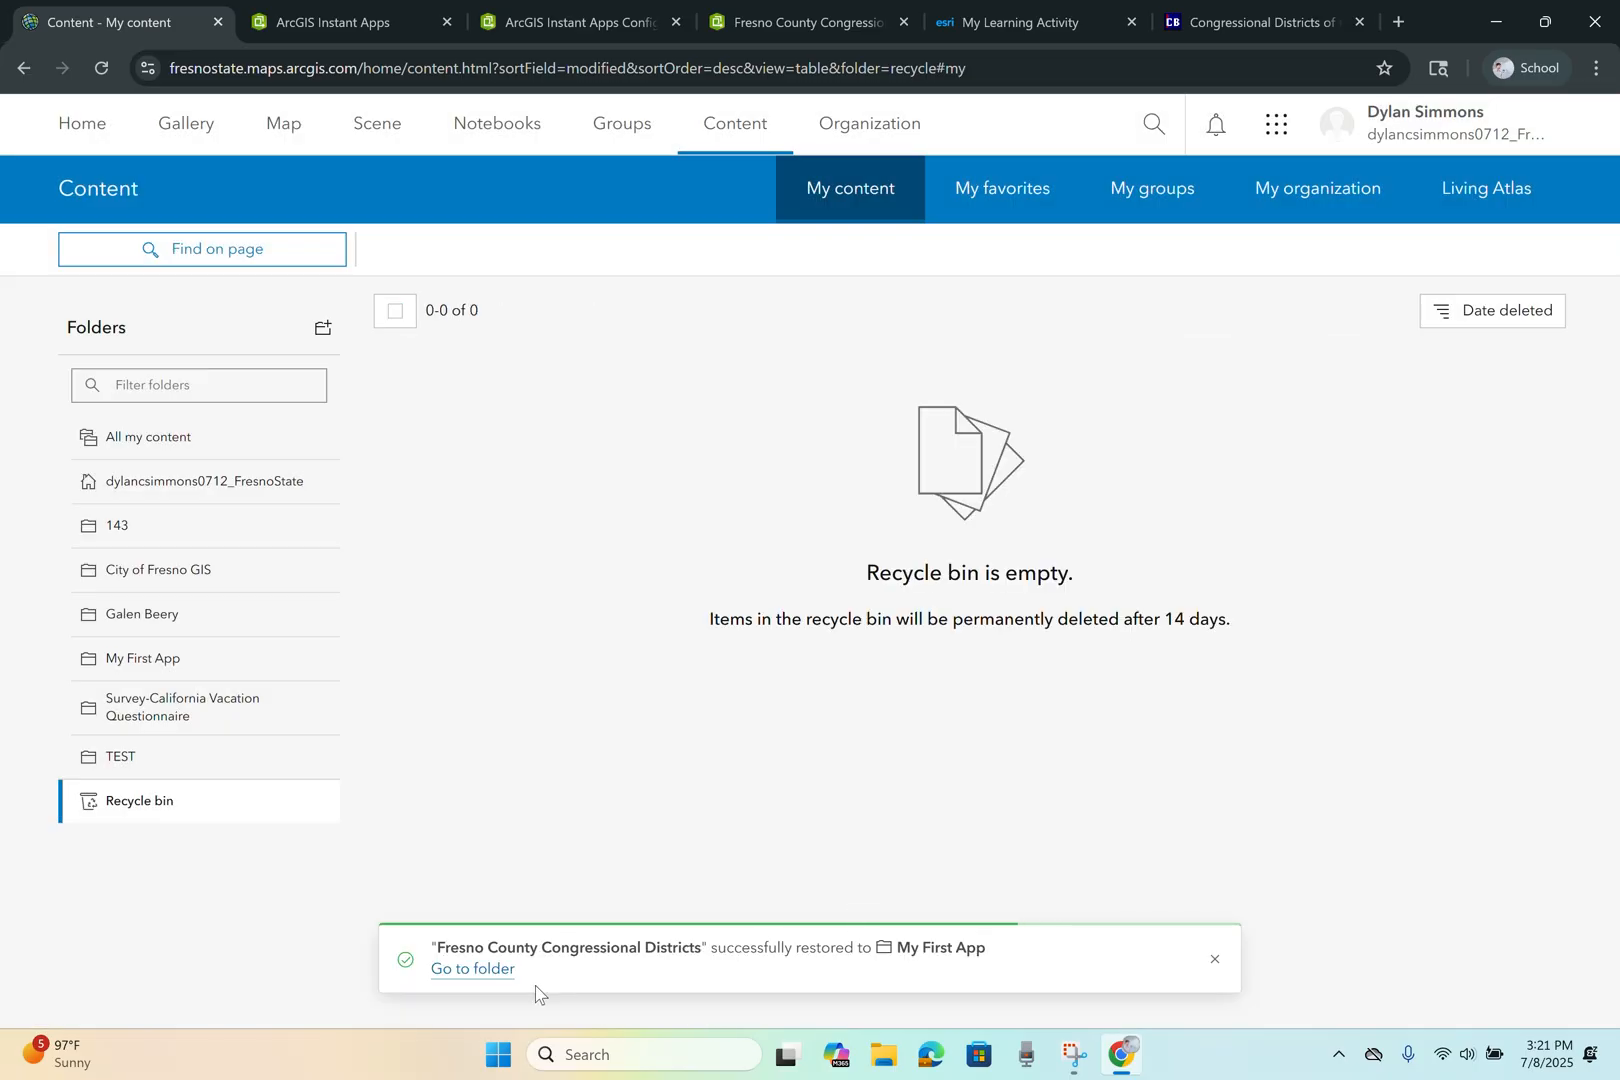
pyautogui.click(472, 972)
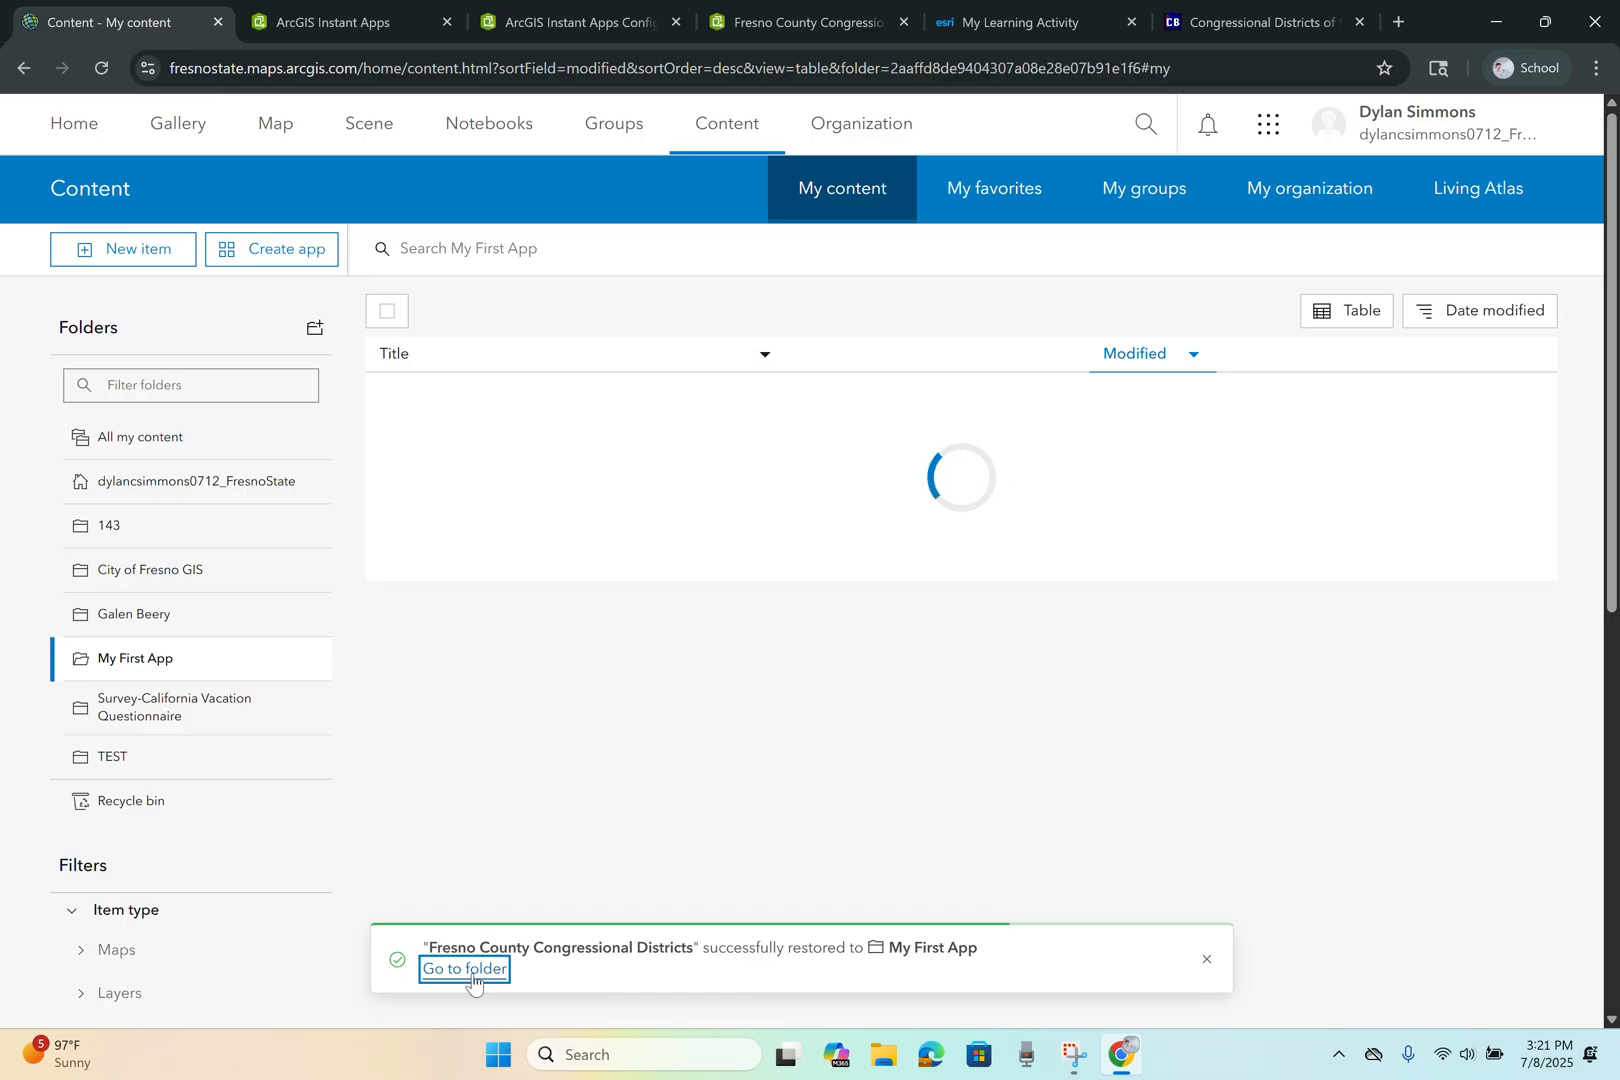